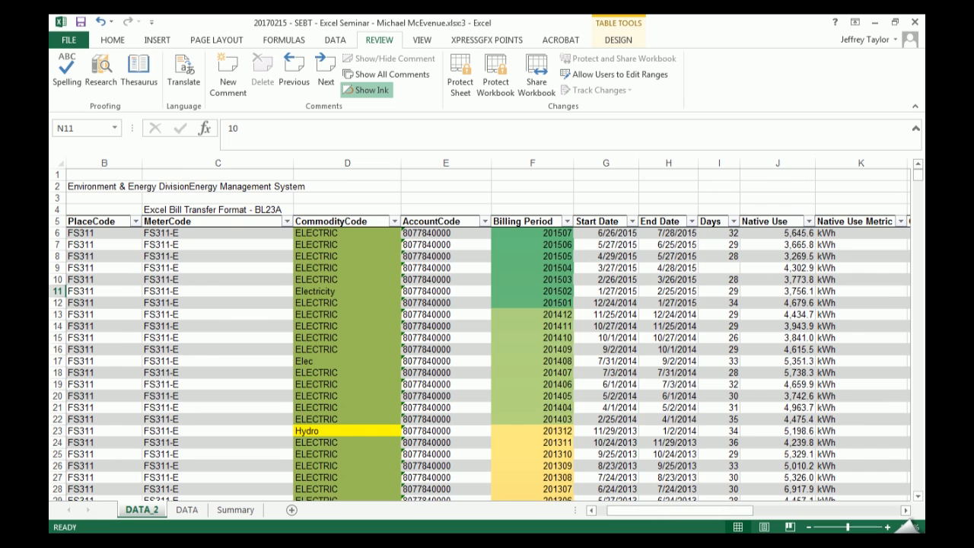
- Check the full heading text of the Distribution Demand column without changing it
left_click_drag(659, 510, 793, 510)
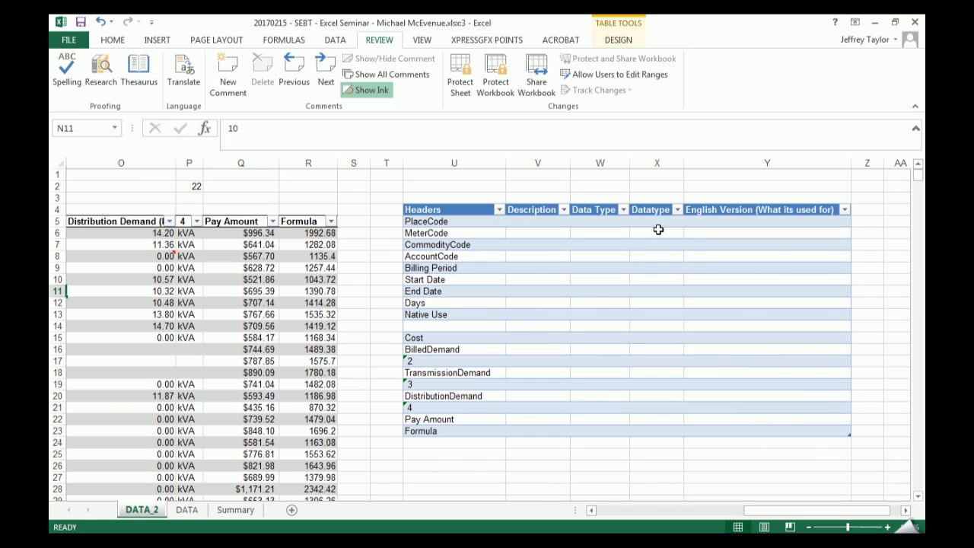
left_click(197, 222)
left_click(471, 475)
left_click_drag(818, 511, 786, 518)
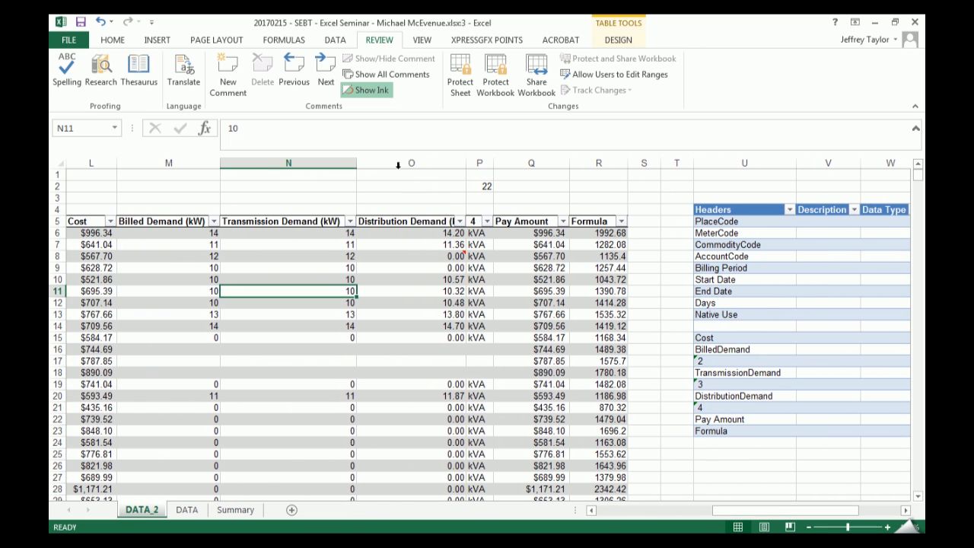
left_click(410, 221)
key("F2")
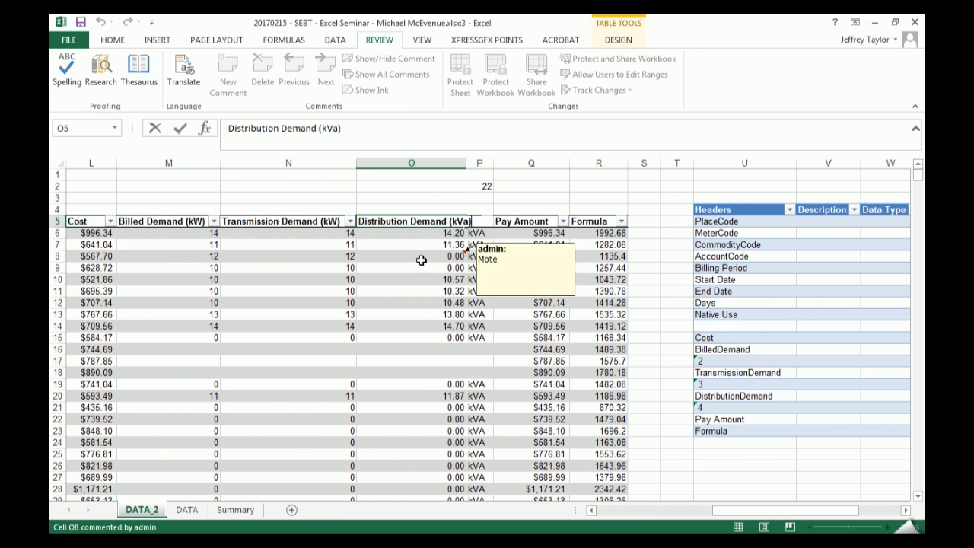
key("Escape")
- Try to delete the kVA unit column headed 4 as a table column
right_click(479, 163)
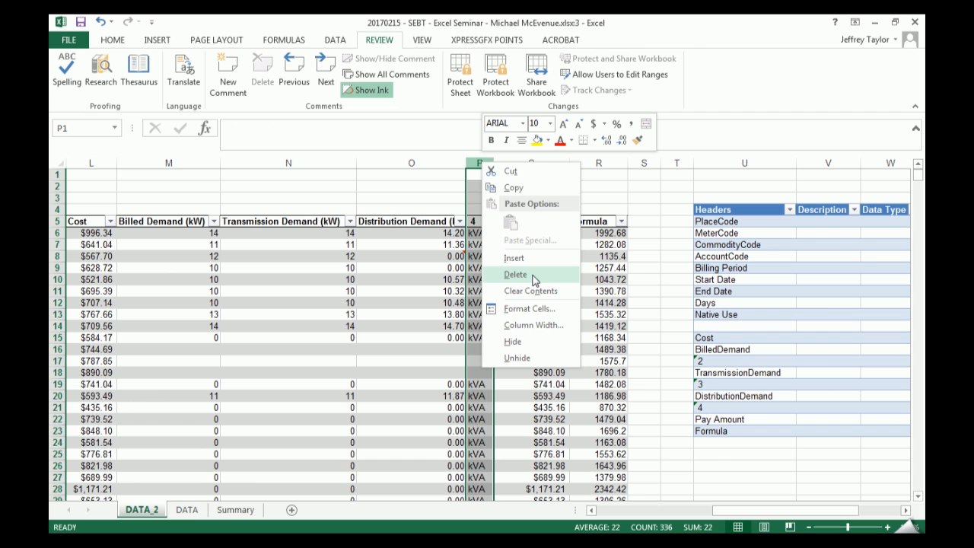
key("Escape")
left_click(485, 271)
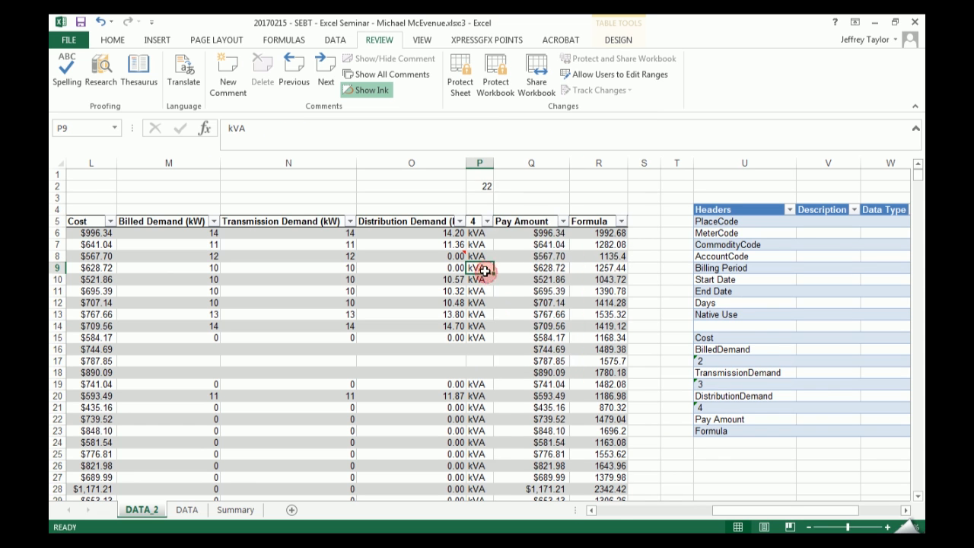
right_click(485, 271)
mouse_move(593, 355)
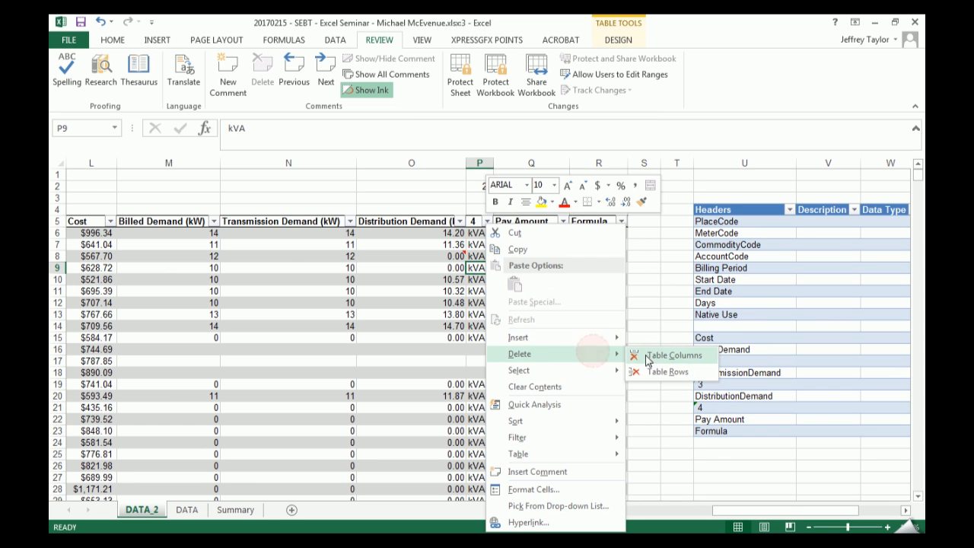
left_click(662, 356)
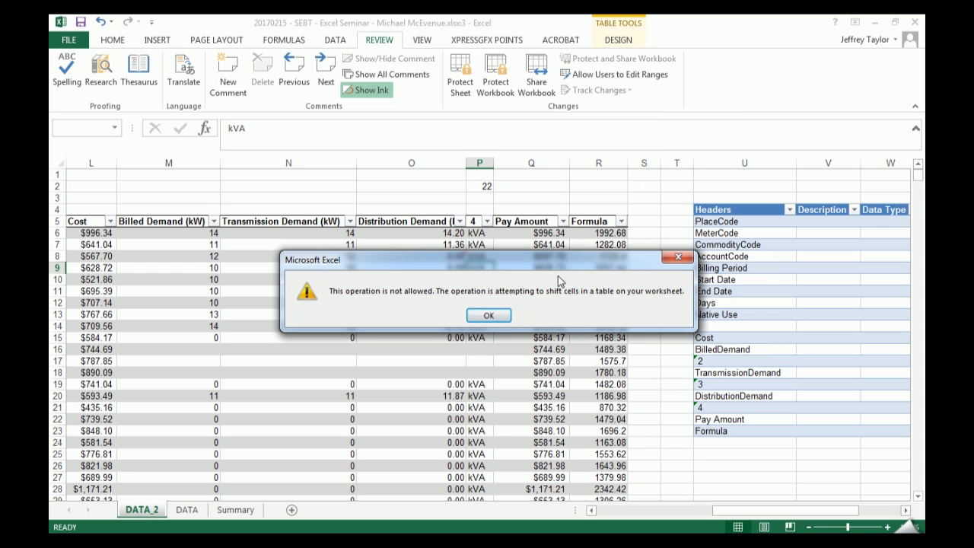
left_click(500, 320)
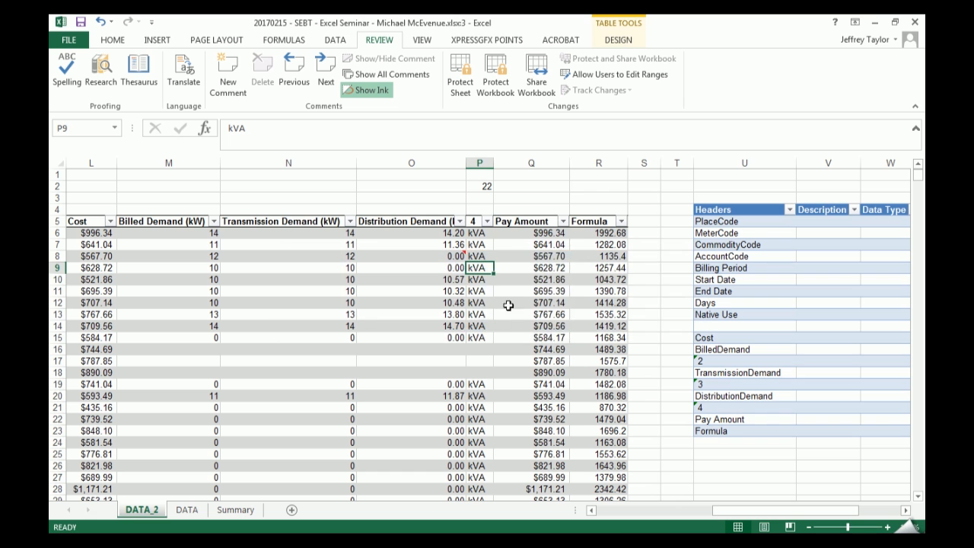
- Delete the entire worksheet column P, which holds the kVA units under heading 4
right_click(479, 163)
left_click(512, 276)
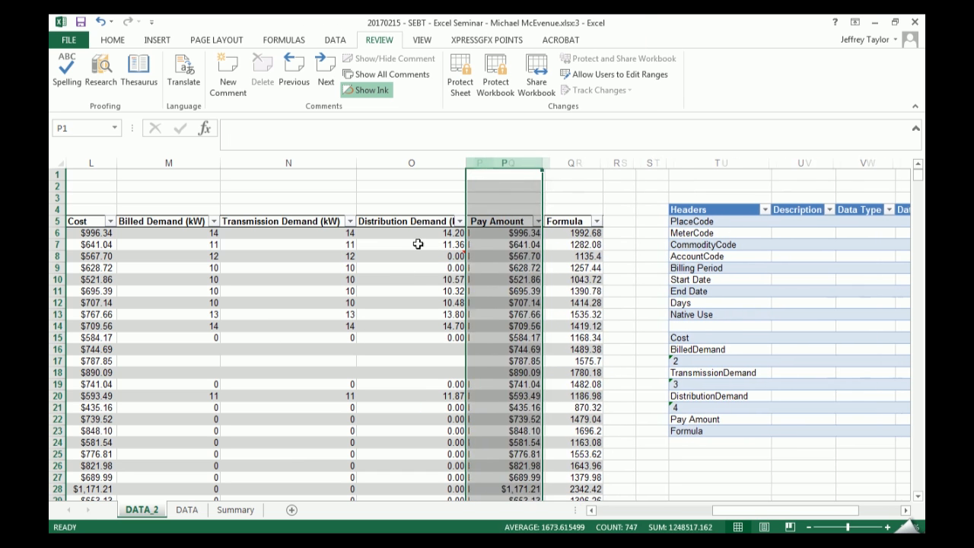
left_click(440, 272)
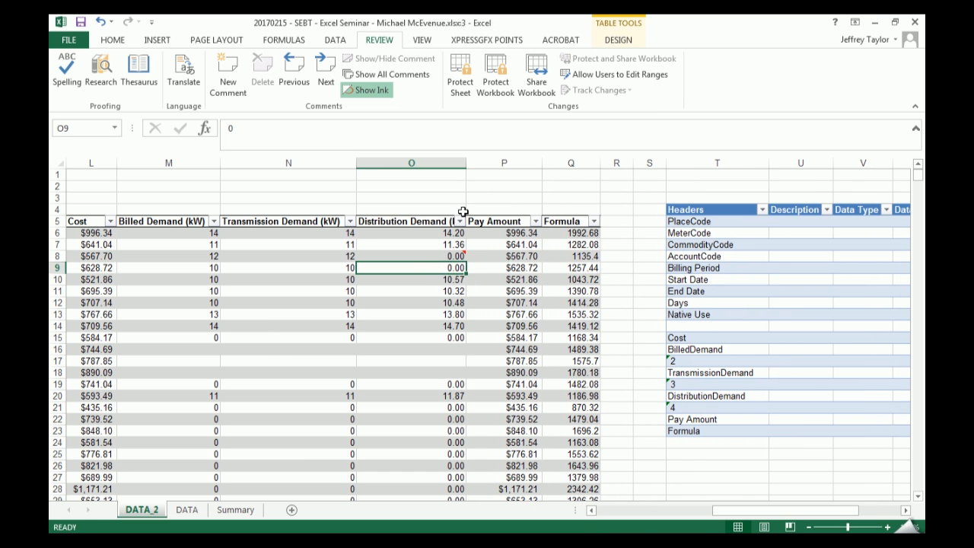
- Insert a blank column before the Distribution Demand column, and undo the insertion
right_click(446, 164)
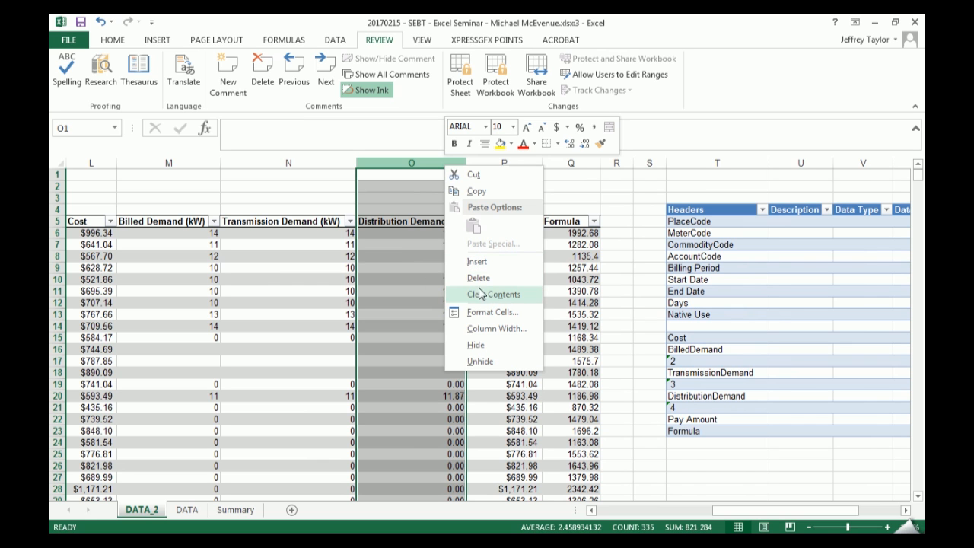
left_click(403, 244)
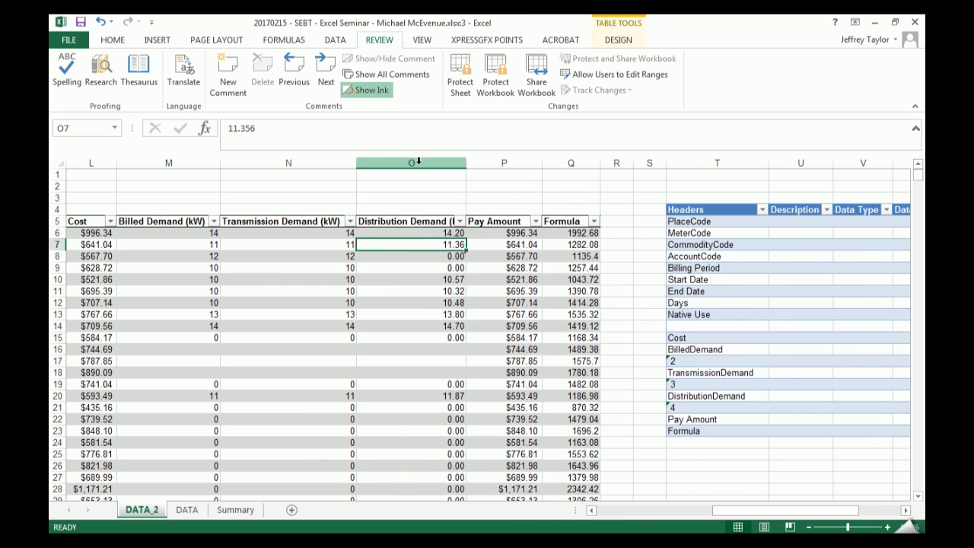
left_click(418, 162)
right_click(417, 162)
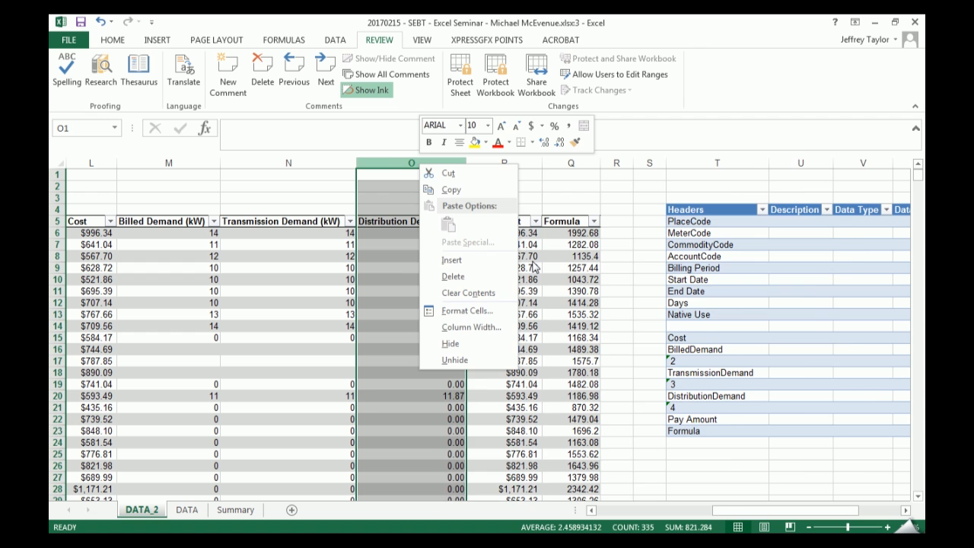
key("i")
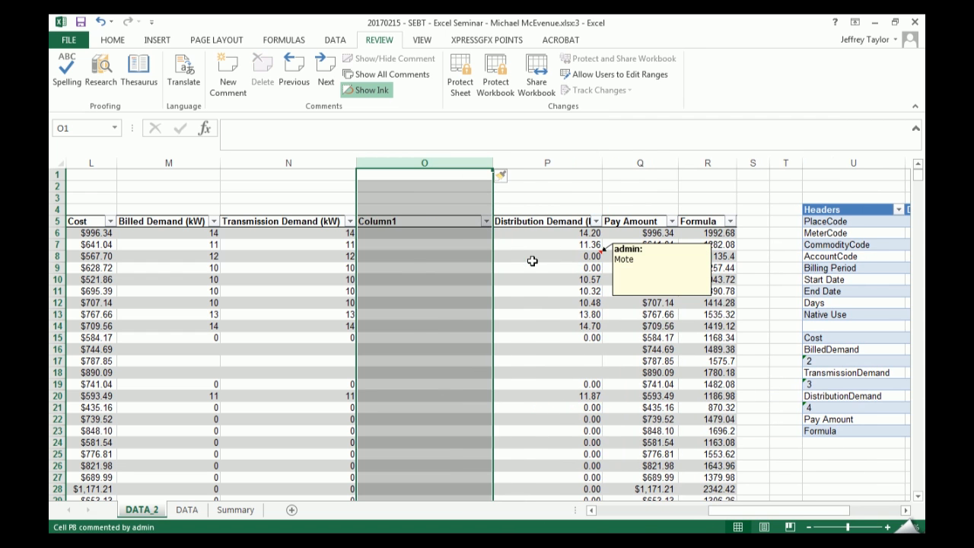
key("ctrl+z")
- Insert a blank column before Distribution Demand again, and delete that new column
right_click(440, 162)
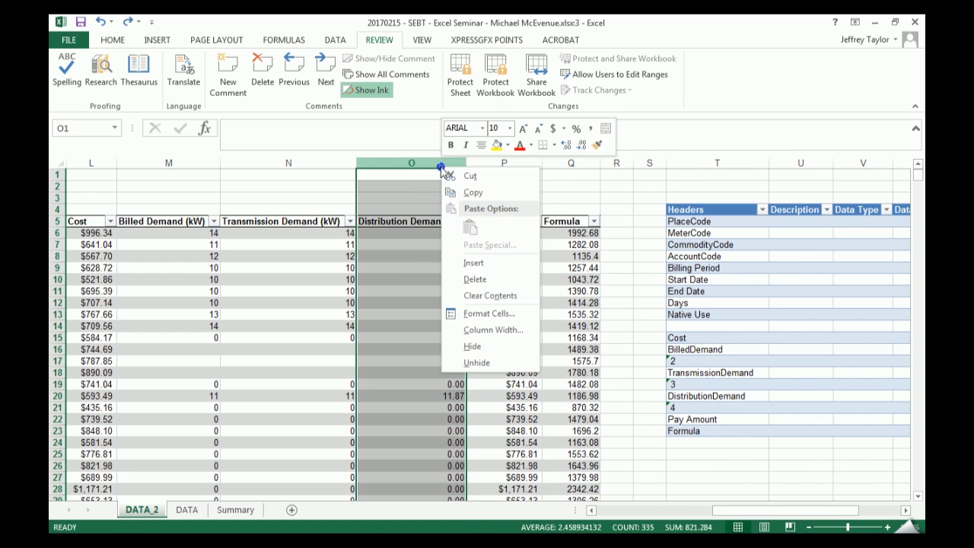
left_click(512, 266)
right_click(476, 164)
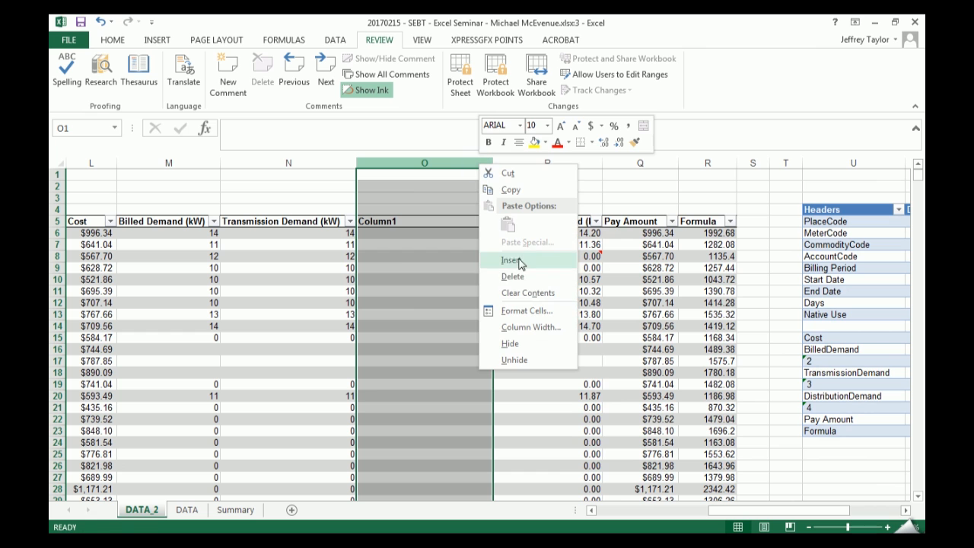
left_click(566, 275)
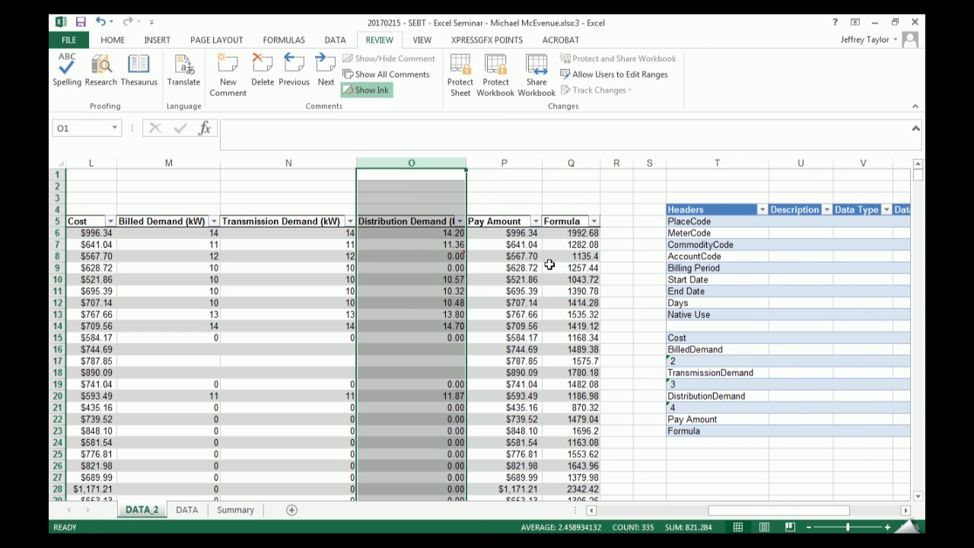
left_click(433, 256)
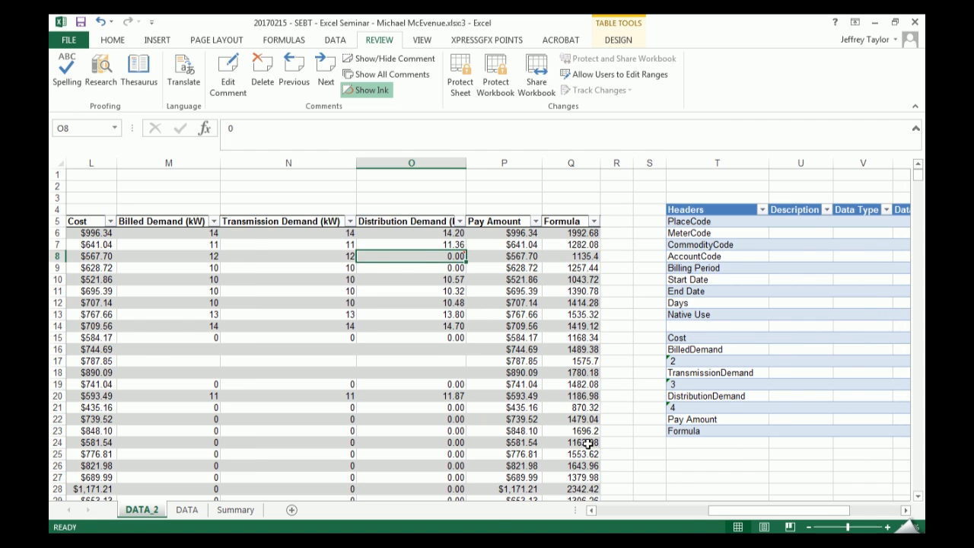
- Insert slicers for PlaceCode and CommodityCode on the utility billing table
left_click_drag(799, 512, 685, 512)
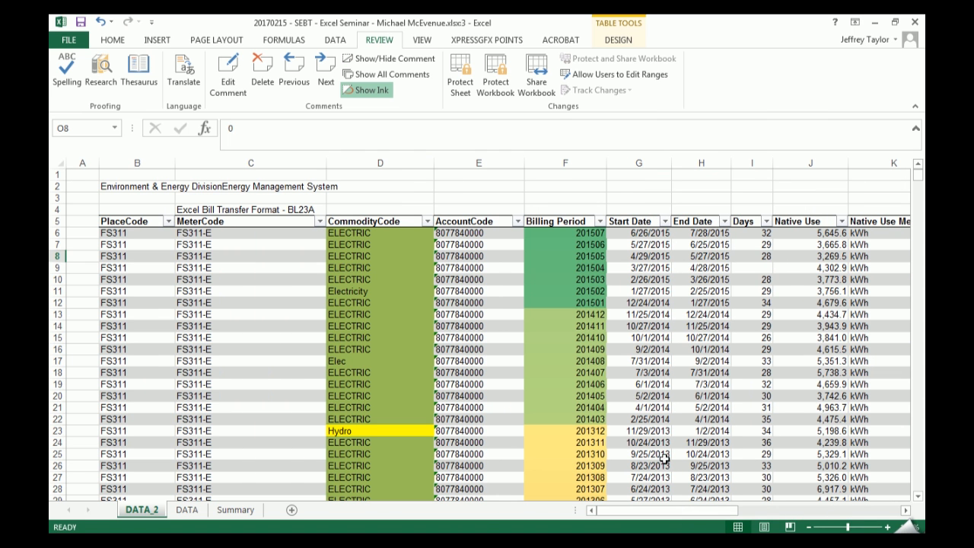
left_click(445, 312)
left_click(386, 269)
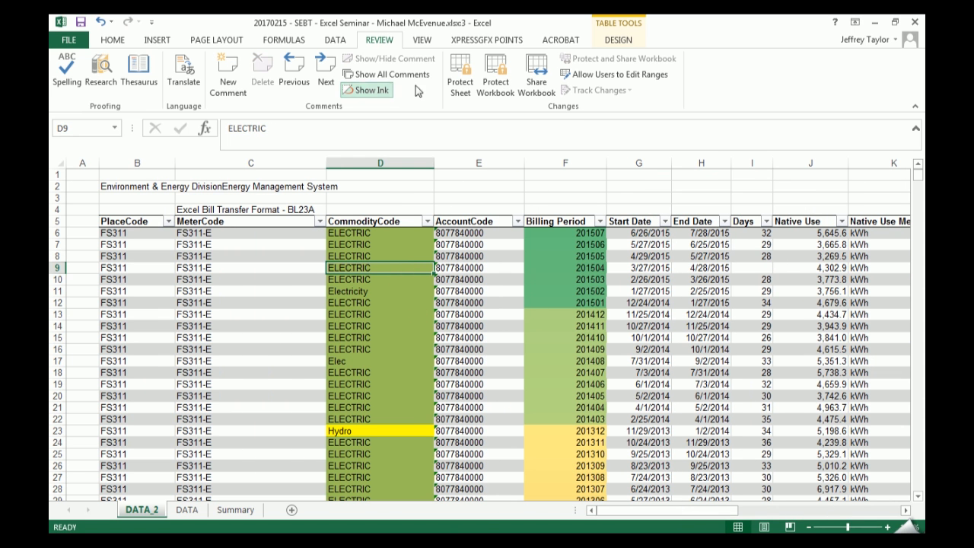
left_click(618, 40)
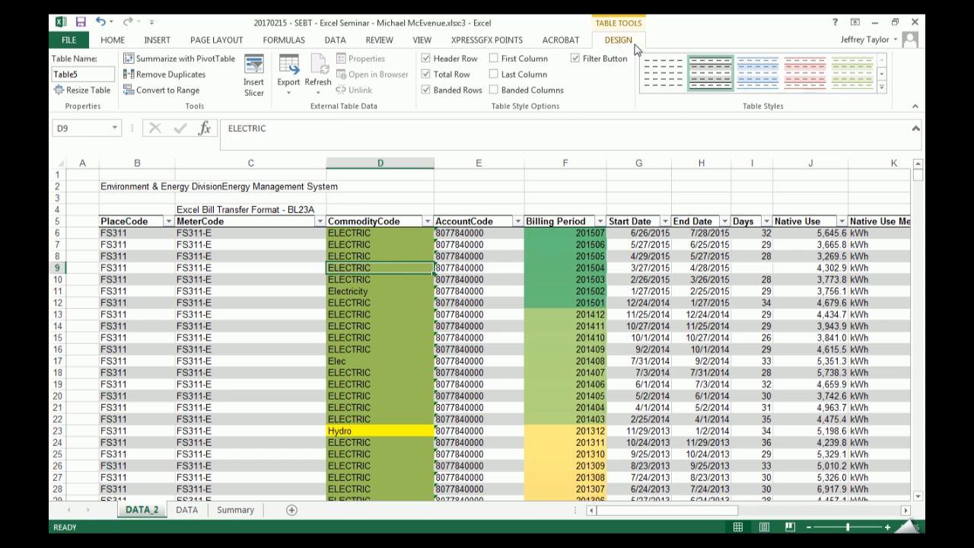
left_click(254, 86)
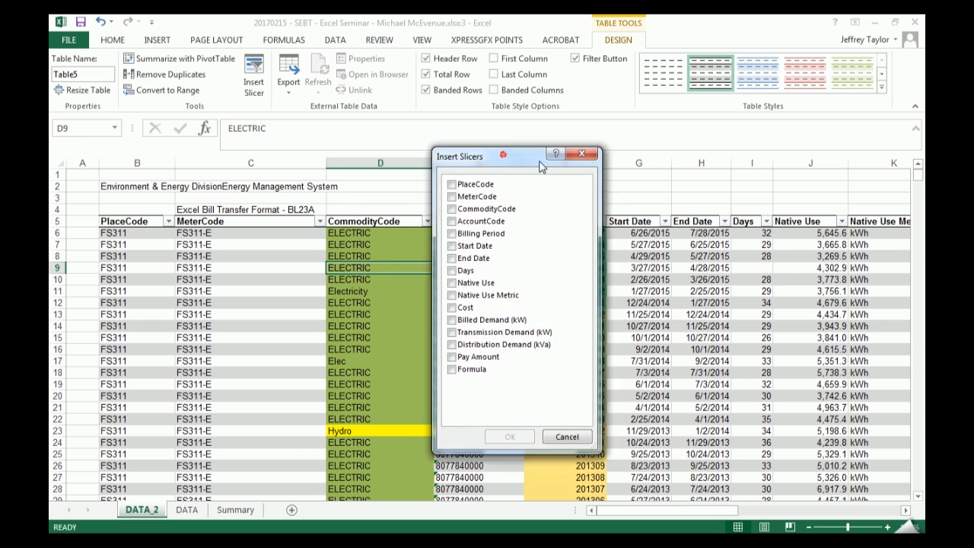
left_click_drag(539, 162, 678, 166)
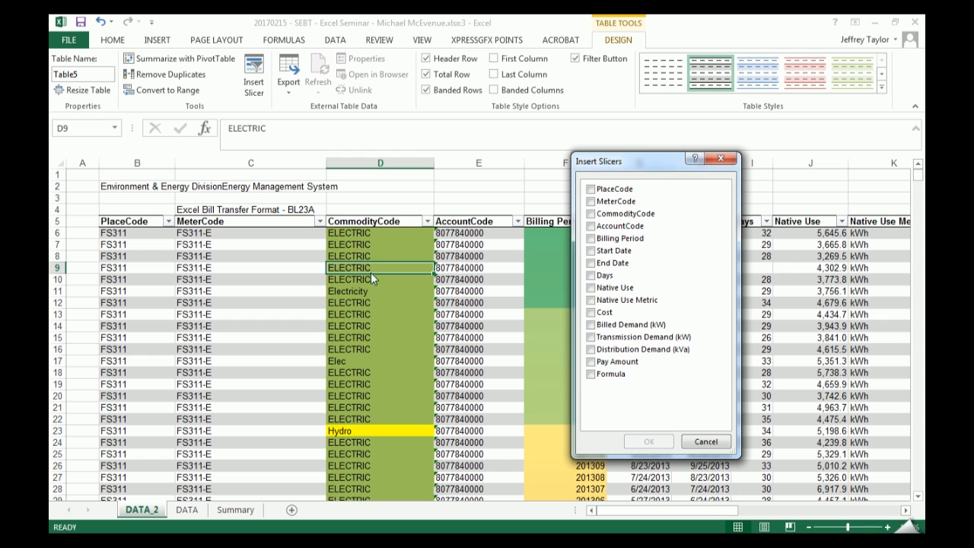
left_click(597, 216)
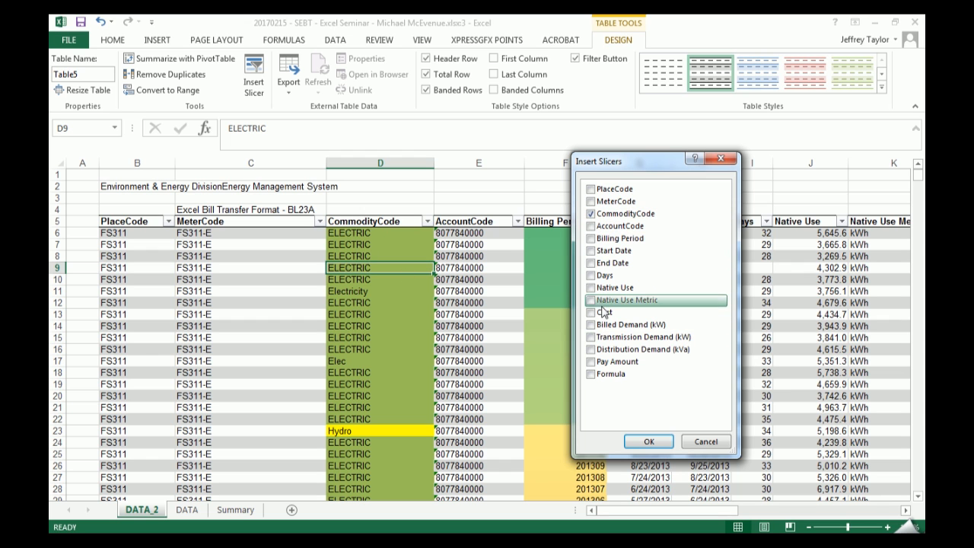
left_click(591, 190)
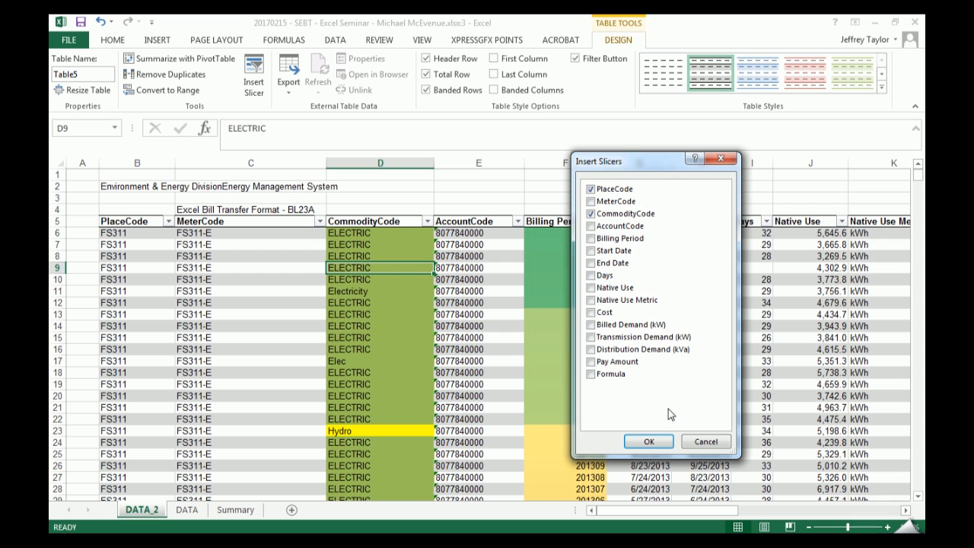
left_click(648, 441)
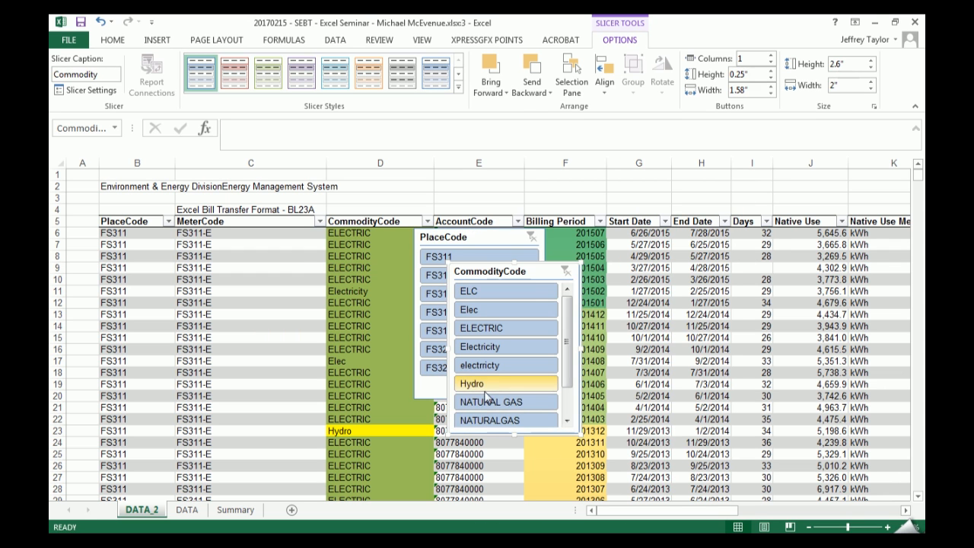
- Place the CommodityCode slicer beside the PlaceCode slicer and lengthen it to about 3.78" to fit all its items
left_click_drag(460, 283, 566, 247)
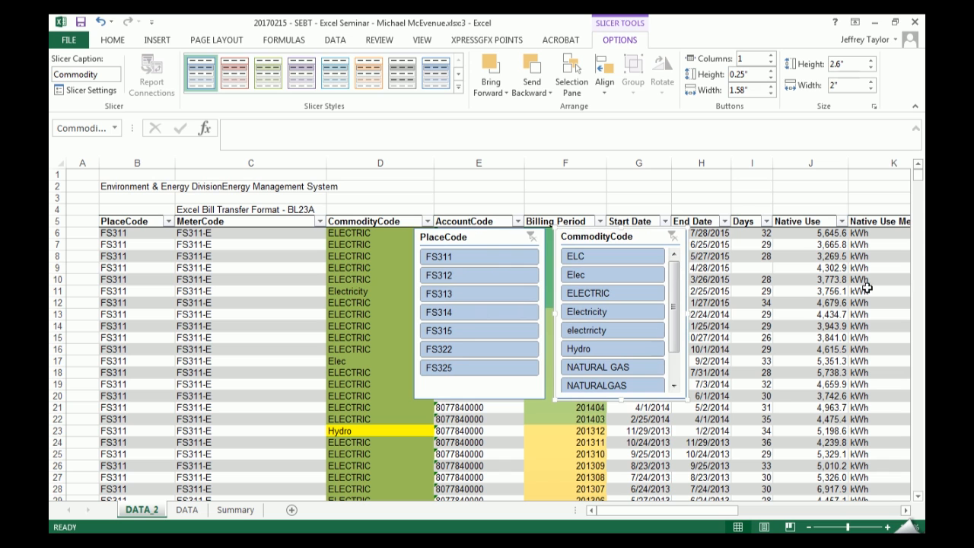
left_click_drag(624, 400, 624, 477)
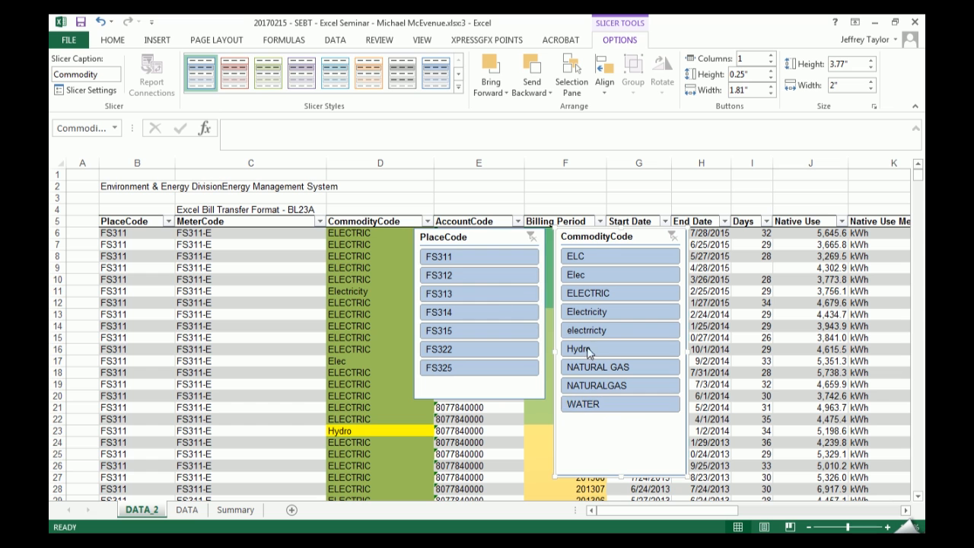
- Filter the table with the PlaceCode slicer through FS312, FS314, FS322 and FS311, ending on FS313
left_click(479, 277)
left_click(468, 313)
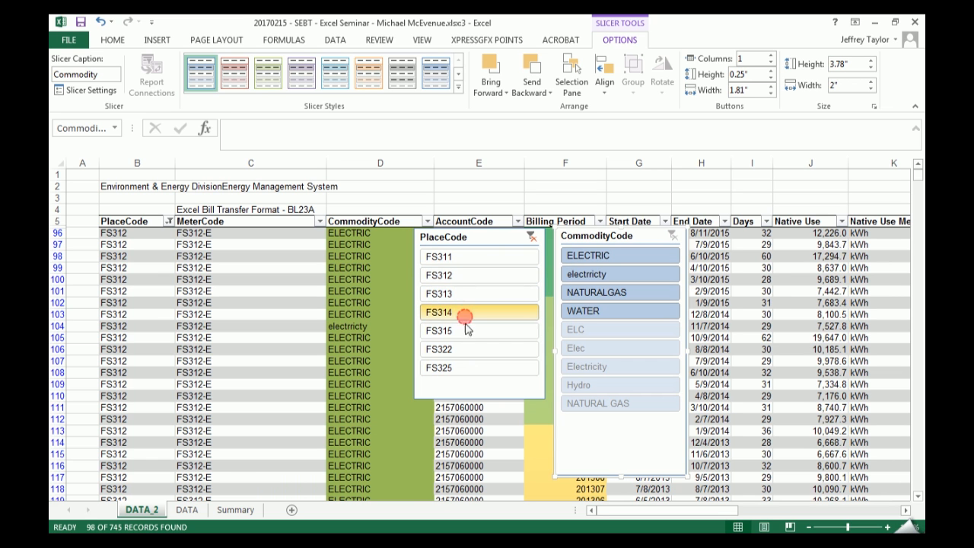
left_click(466, 348)
left_click(470, 273)
left_click(468, 257)
left_click(476, 313)
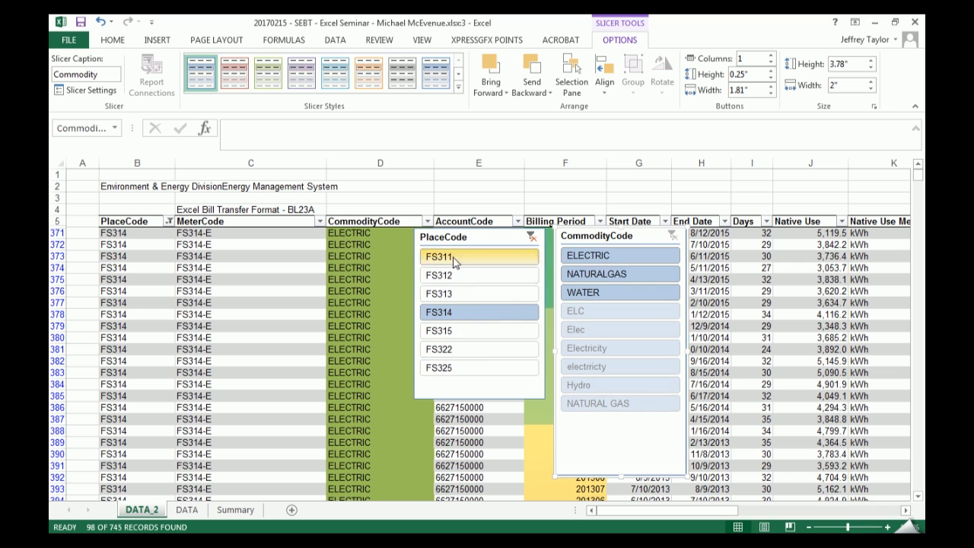
left_click(468, 296)
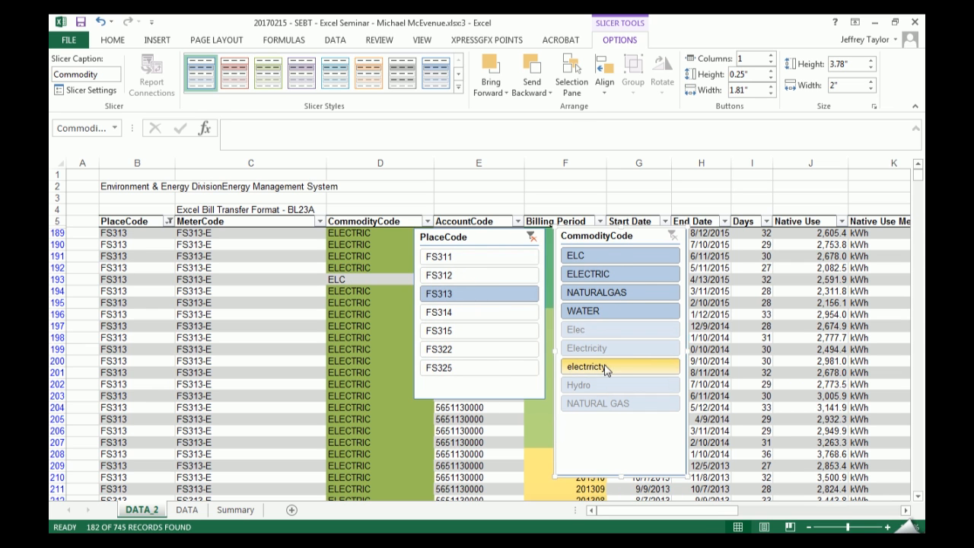
- Filter the FS313 records to the NATURALGAS commodity and check the MeterCode column's filter options
left_click(656, 294)
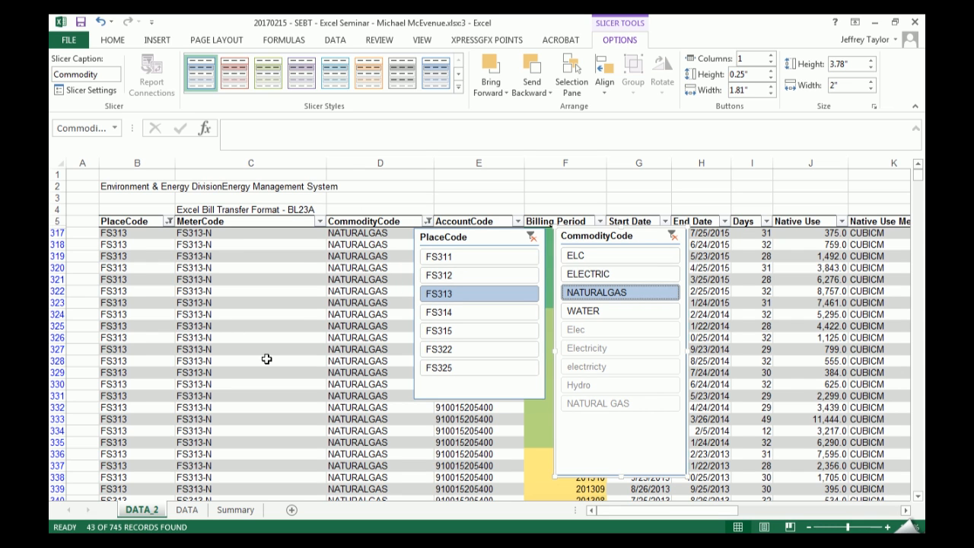
left_click(319, 221)
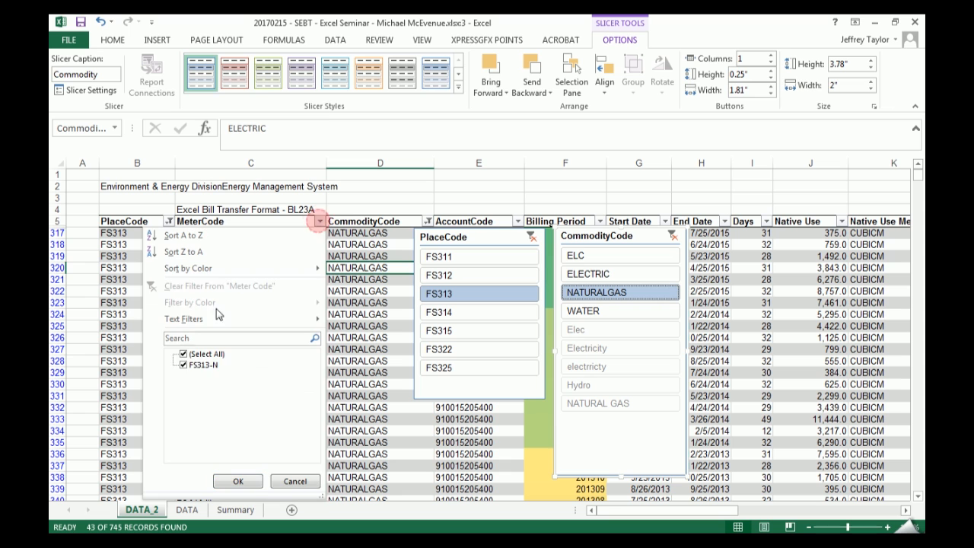
key("Return")
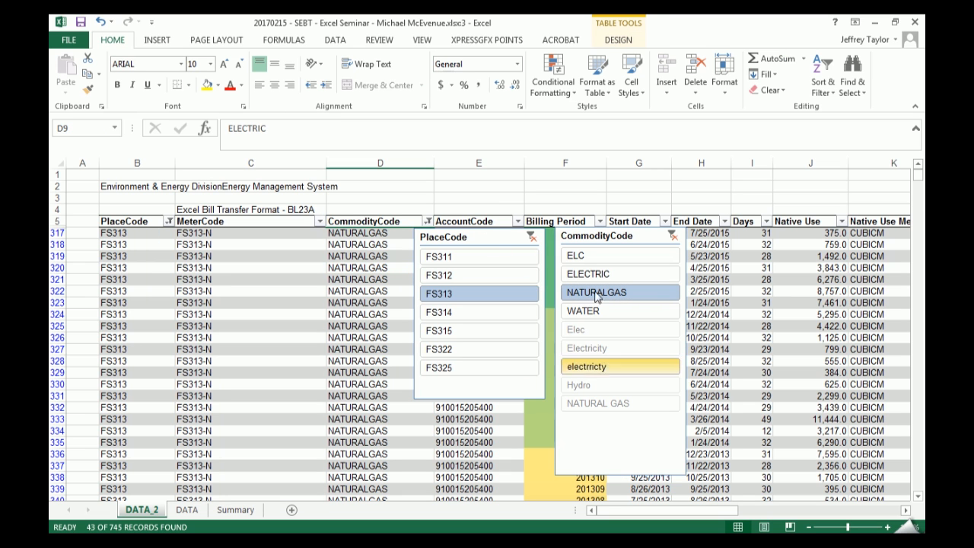
- Clear both slicer filters, check the Hydro records alone, and clear the CommodityCode filter again
left_click(532, 237)
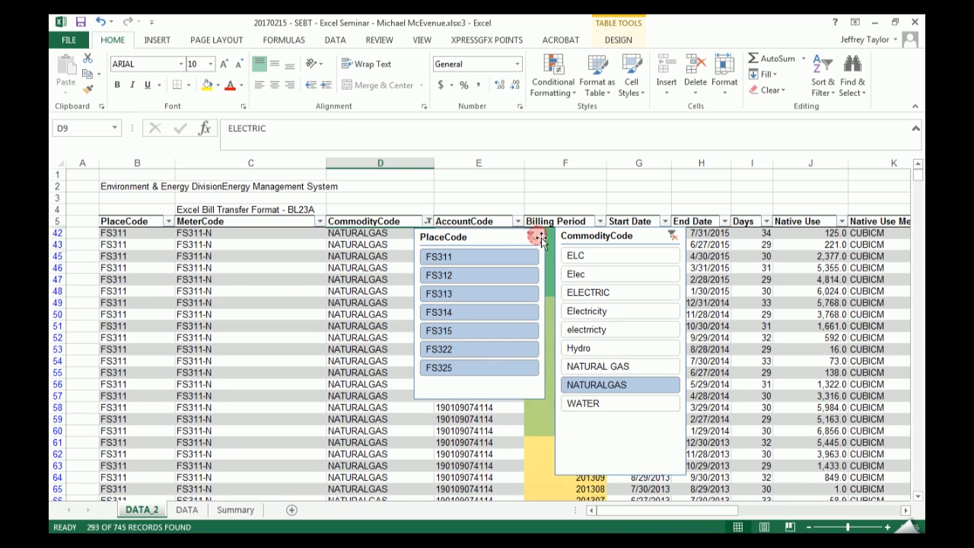
left_click(672, 236)
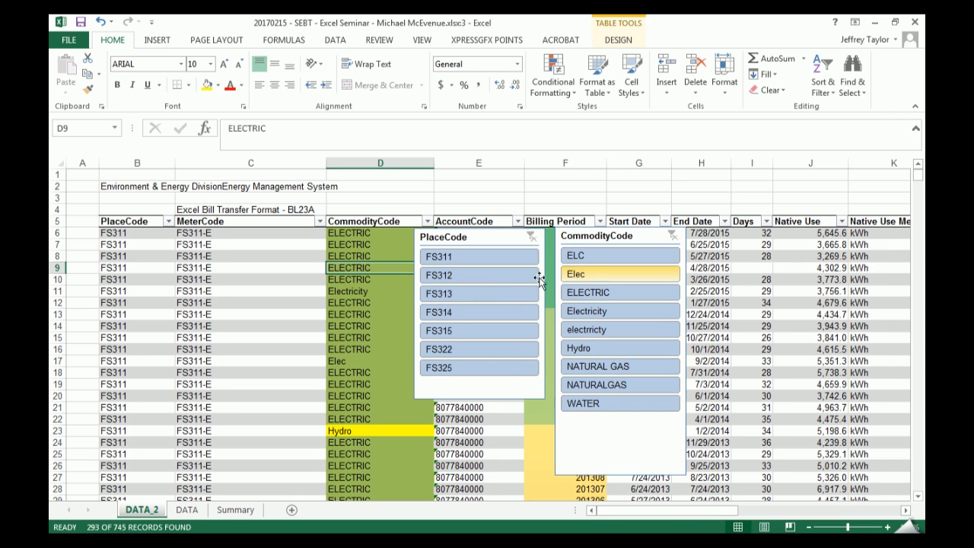
left_click(620, 350)
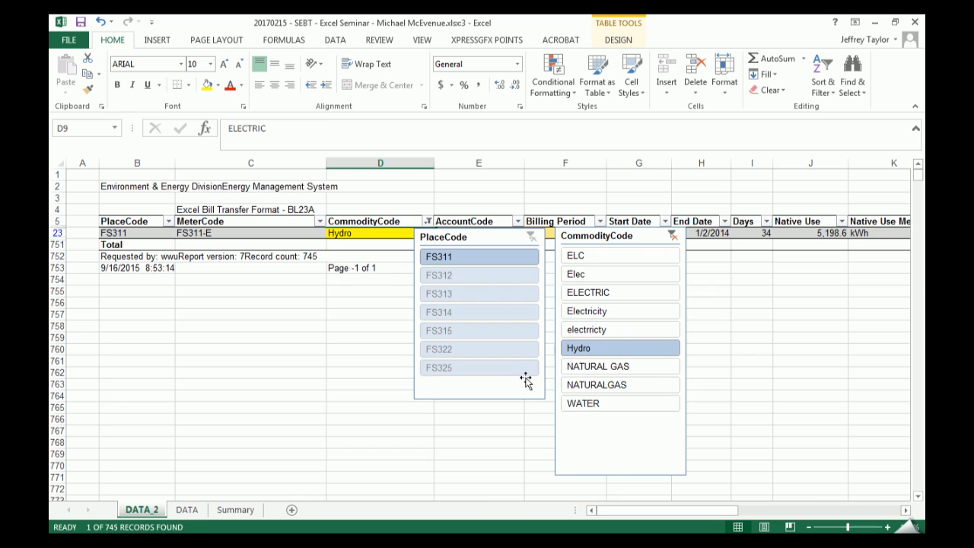
left_click(672, 236)
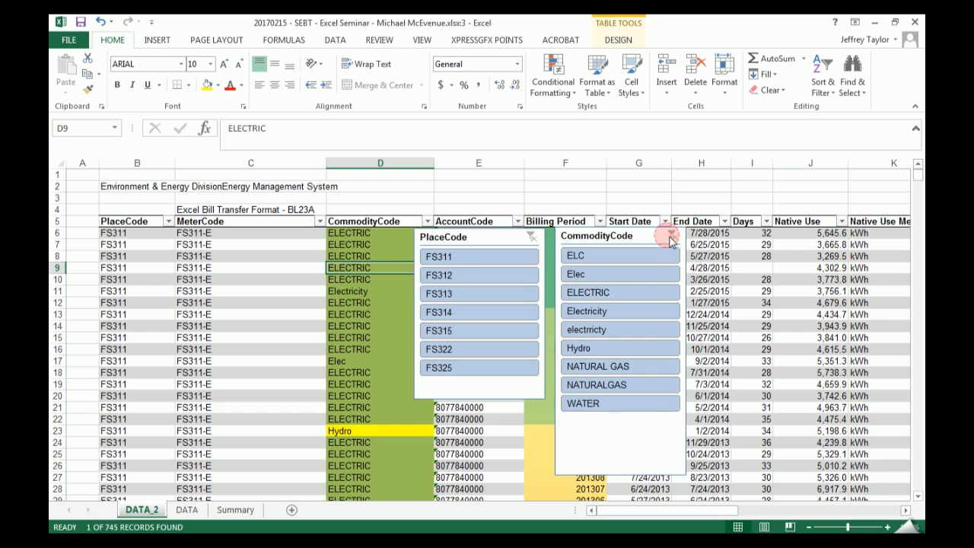
- Filter the table with the CommodityCode slicer through NATURALGAS, Elec and ELECTRIC, ending on electrricty
left_click(630, 386)
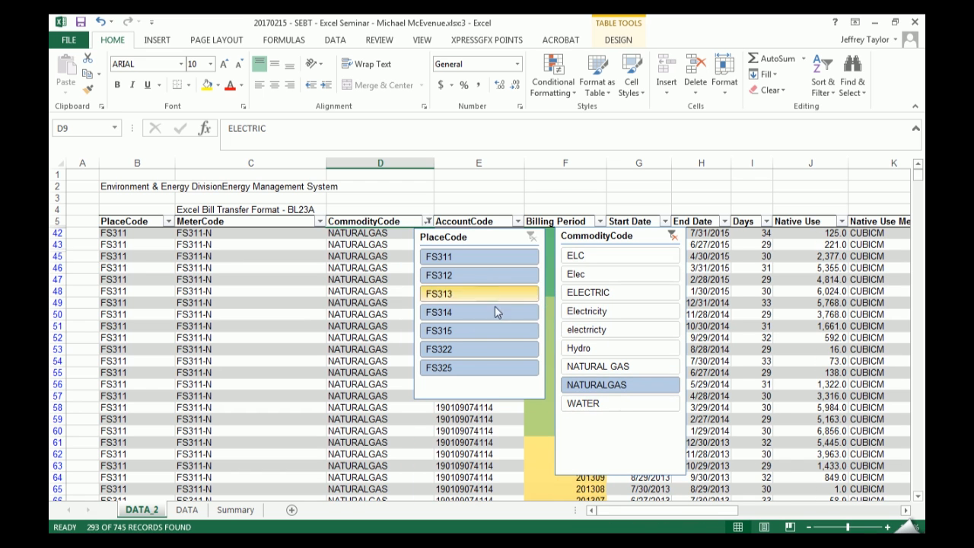
left_click(601, 275)
left_click(622, 292)
left_click(622, 329)
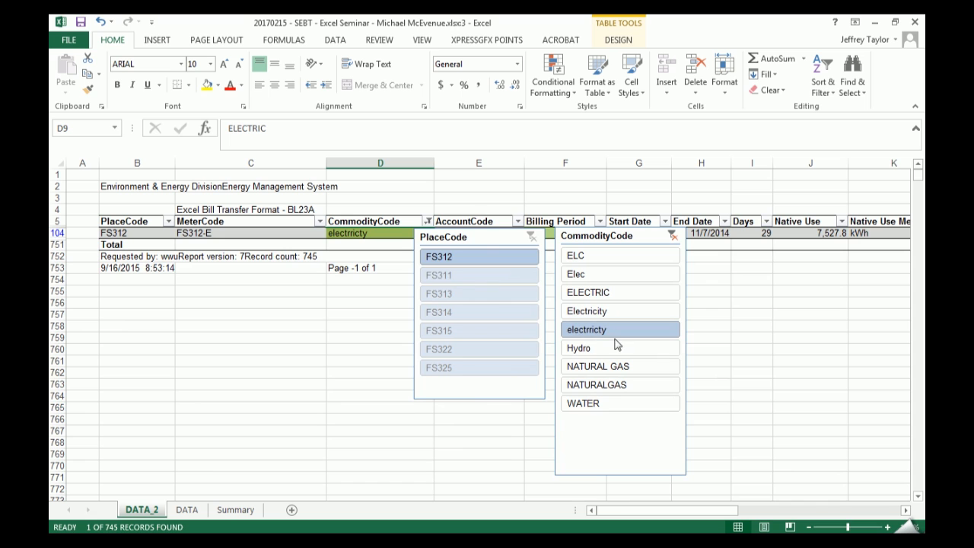
- Set the PlaceCode slicer to hide items with no data
left_click(476, 235)
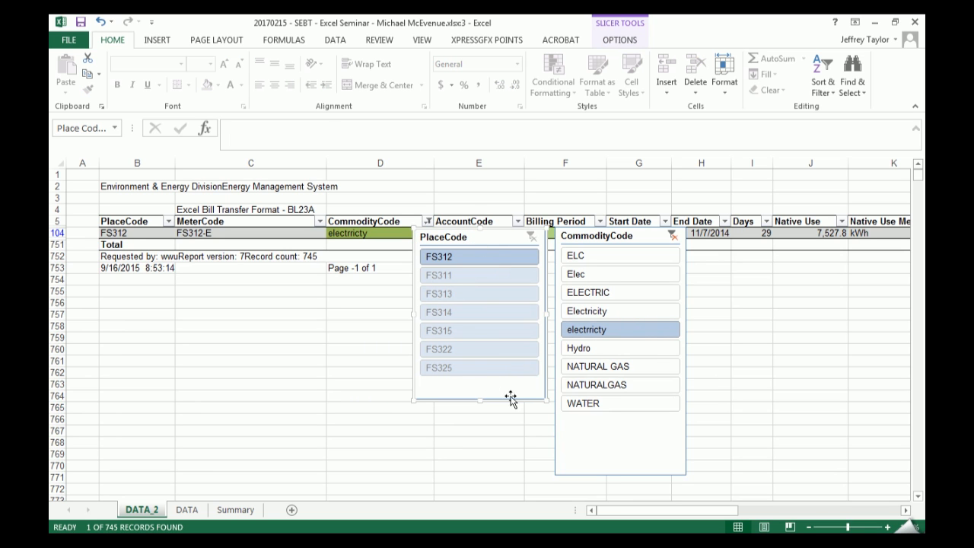
right_click(513, 391)
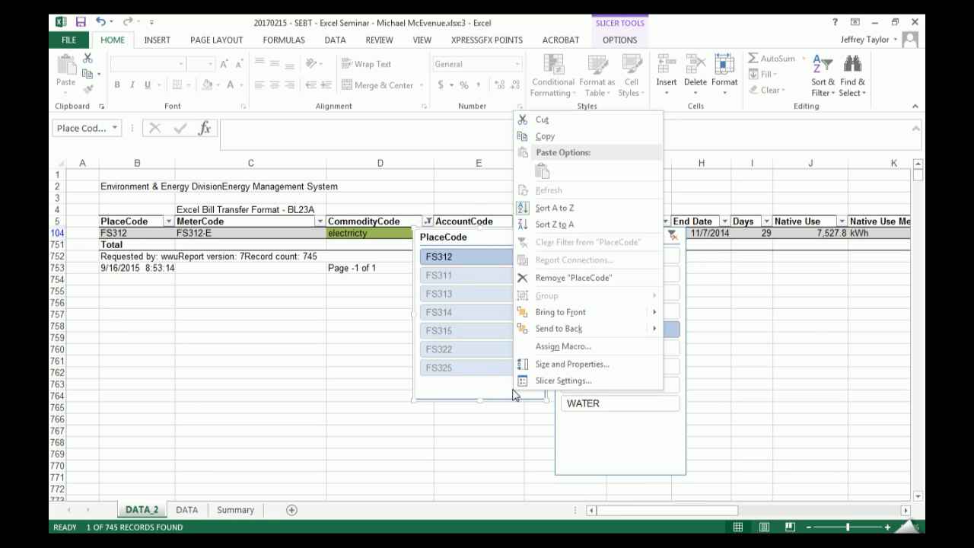
left_click(606, 382)
left_click(634, 430)
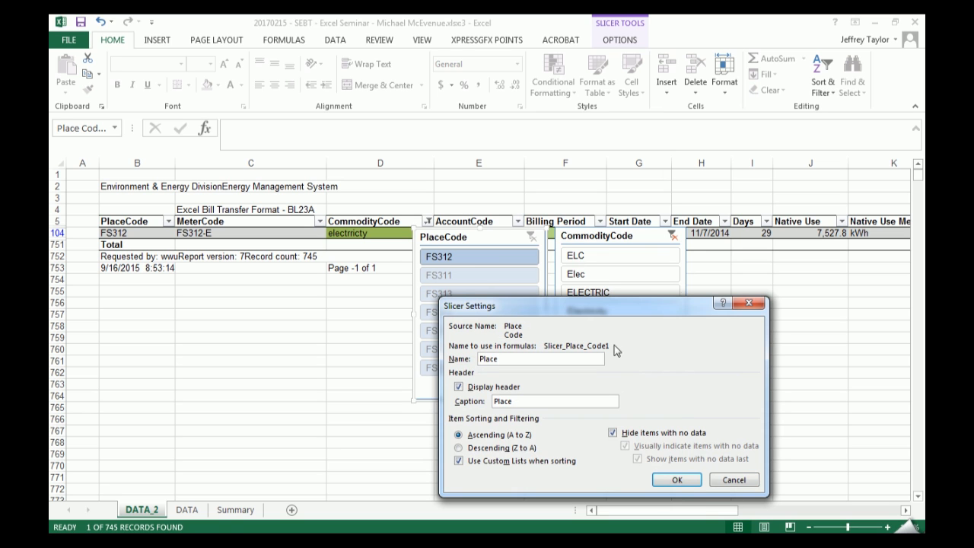
left_click(677, 478)
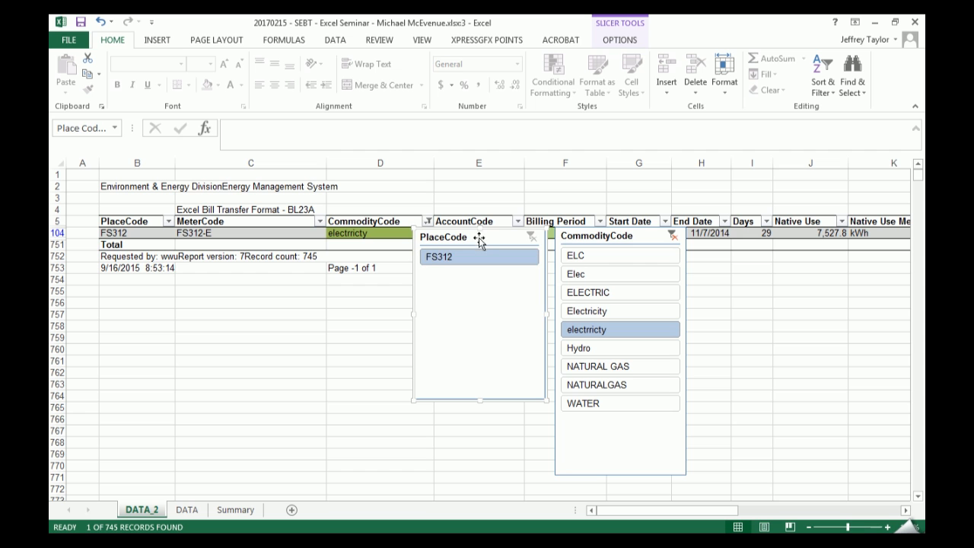
- Clear the CommodityCode filter and reposition both slicers side by side just below the header row, clear of the CommodityCode column
left_click_drag(628, 236, 628, 291)
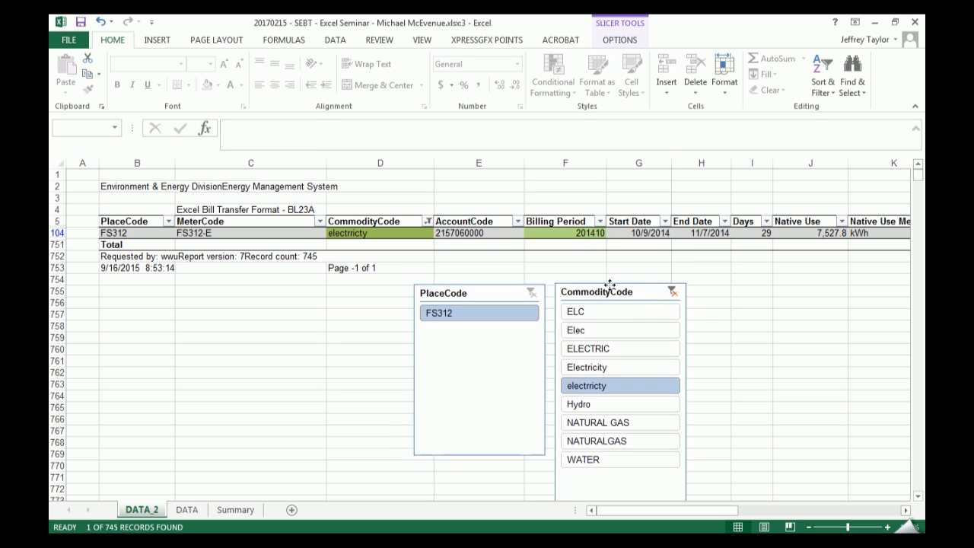
left_click(671, 289)
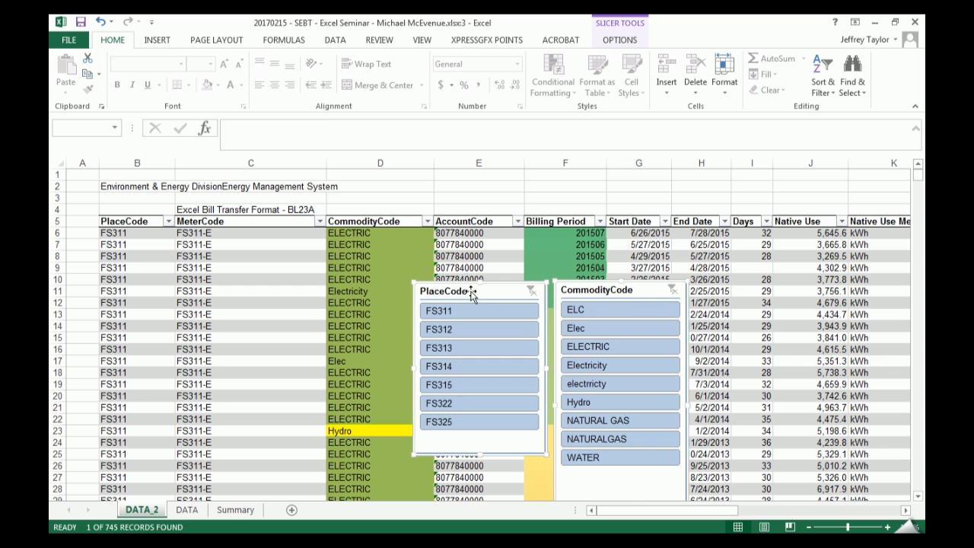
left_click_drag(584, 285, 622, 241)
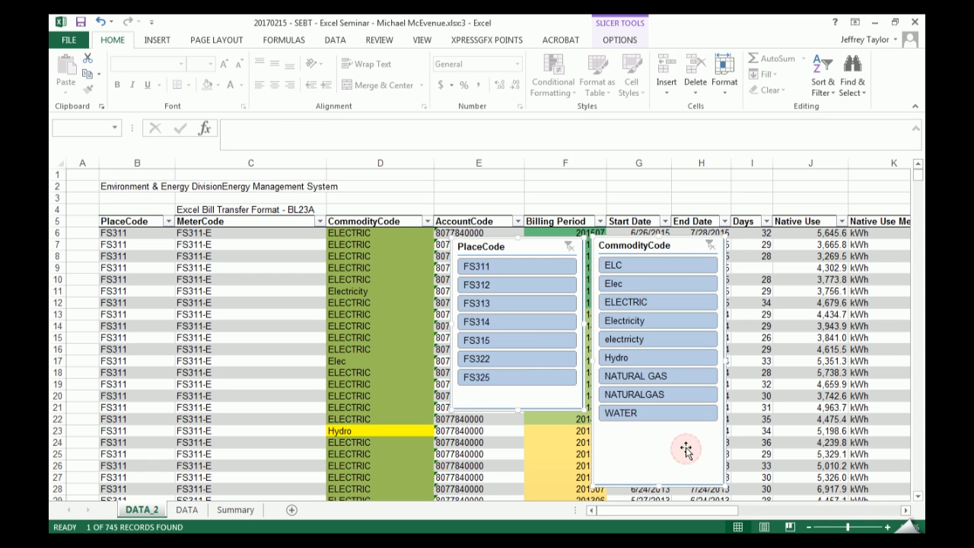
left_click(553, 442)
left_click_drag(719, 463, 720, 461)
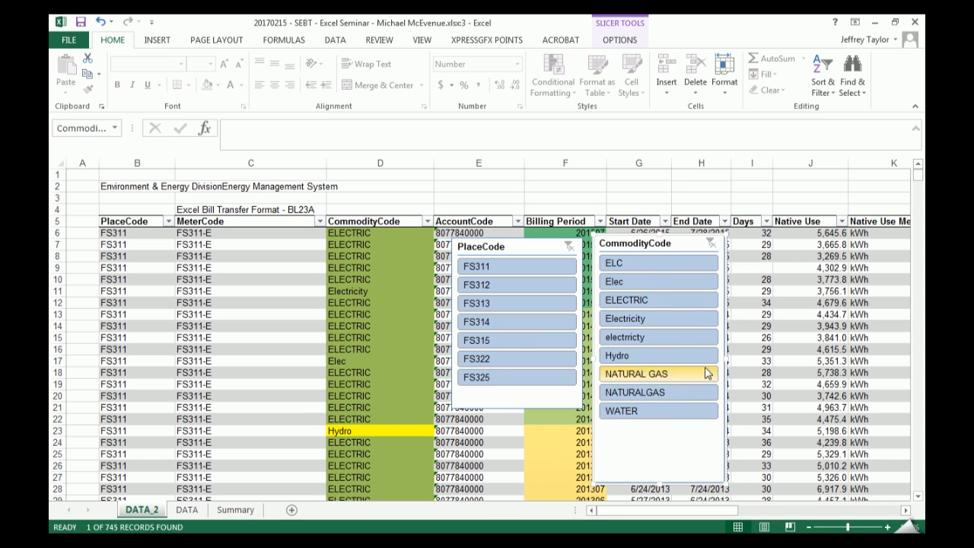
right_click(704, 263)
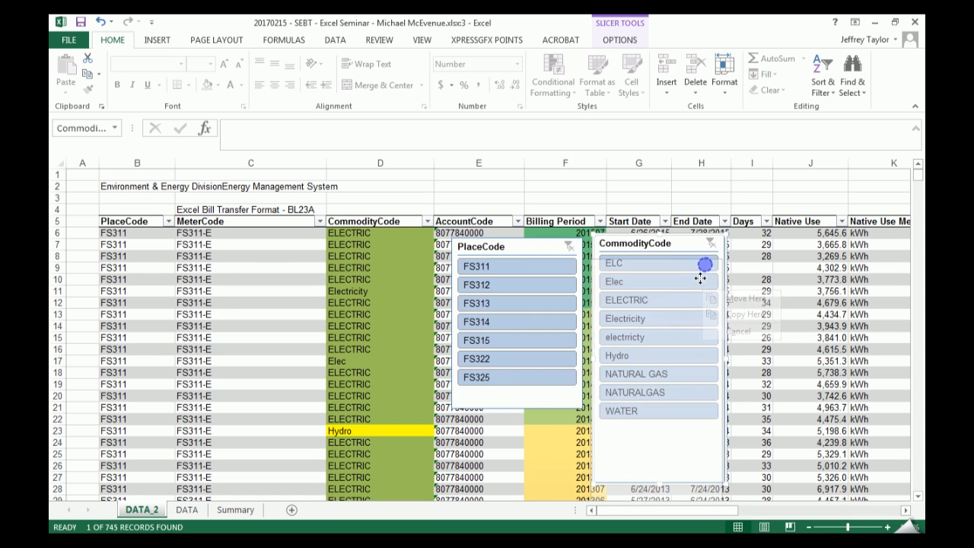
- Try single CommodityCode filters, filter the table to ELC through Hydro together, and review the CommodityCode entries
left_click(652, 323)
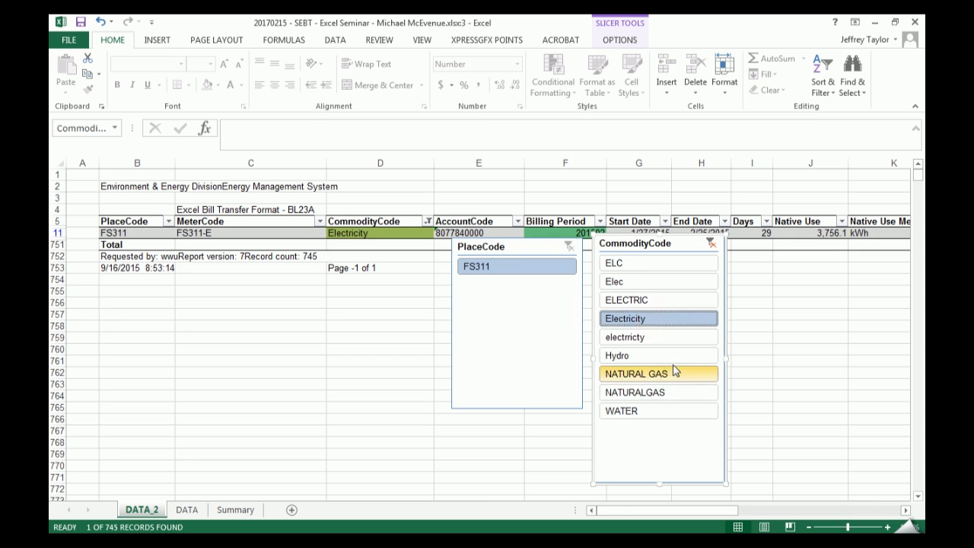
left_click(677, 281)
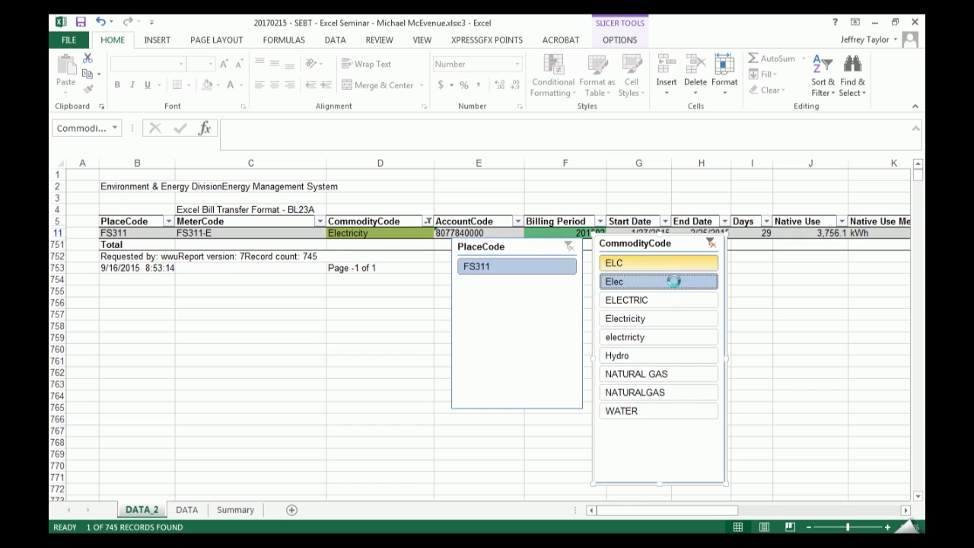
left_click_drag(693, 285, 703, 335)
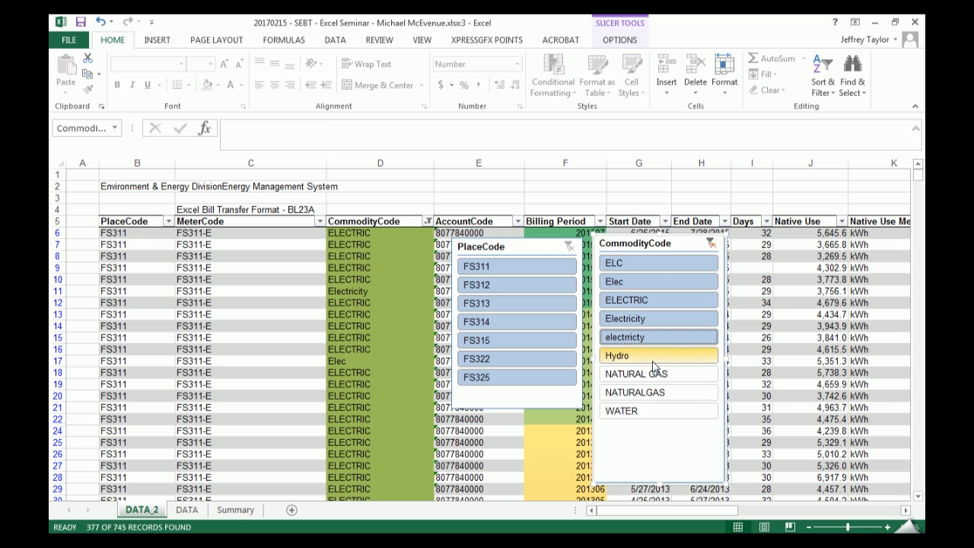
left_click_drag(678, 267, 681, 359)
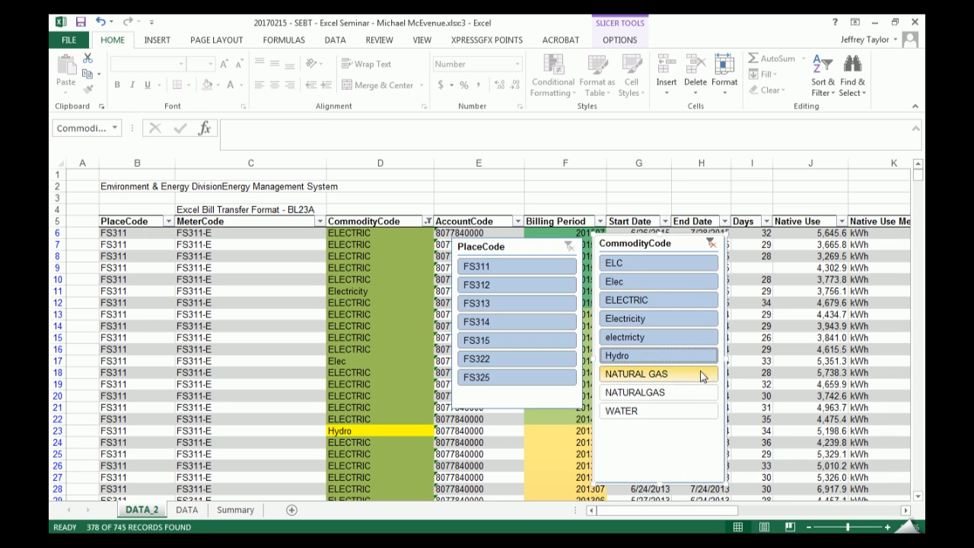
left_click(373, 326)
scroll(380, 326, "down", 8)
scroll(381, 326, "down", 6)
scroll(381, 326, "up", 15)
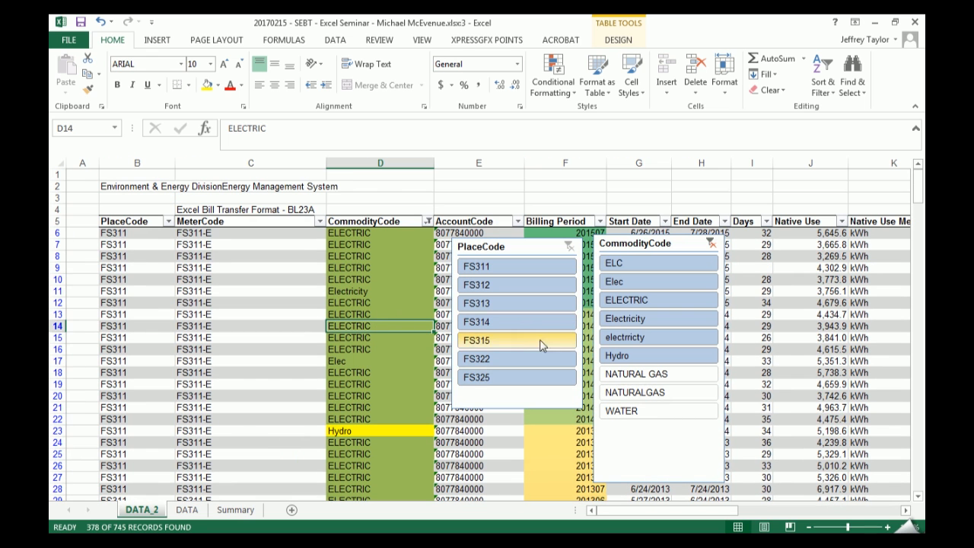
- Filter the table to the Hydro commodity and replace the entry in D23 with Electric
left_click(660, 355)
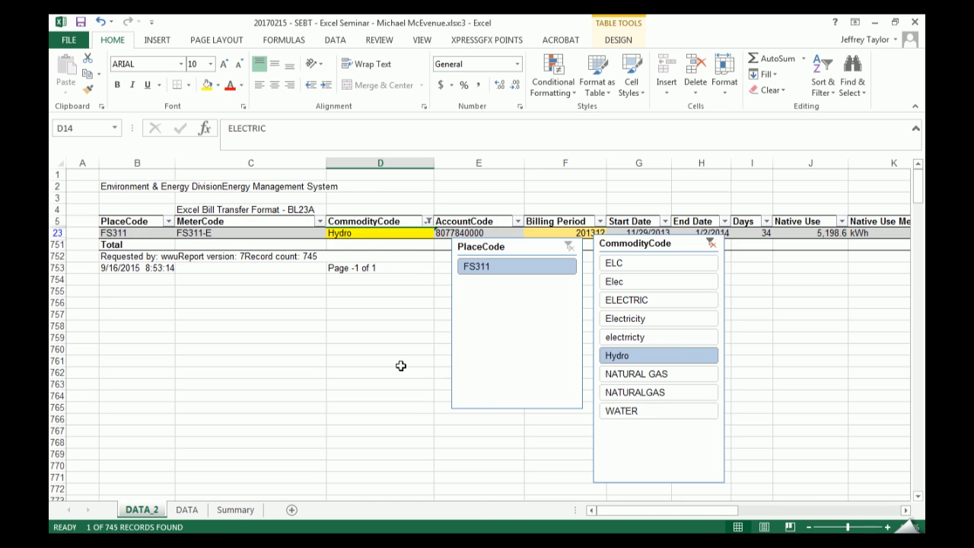
left_click(366, 230)
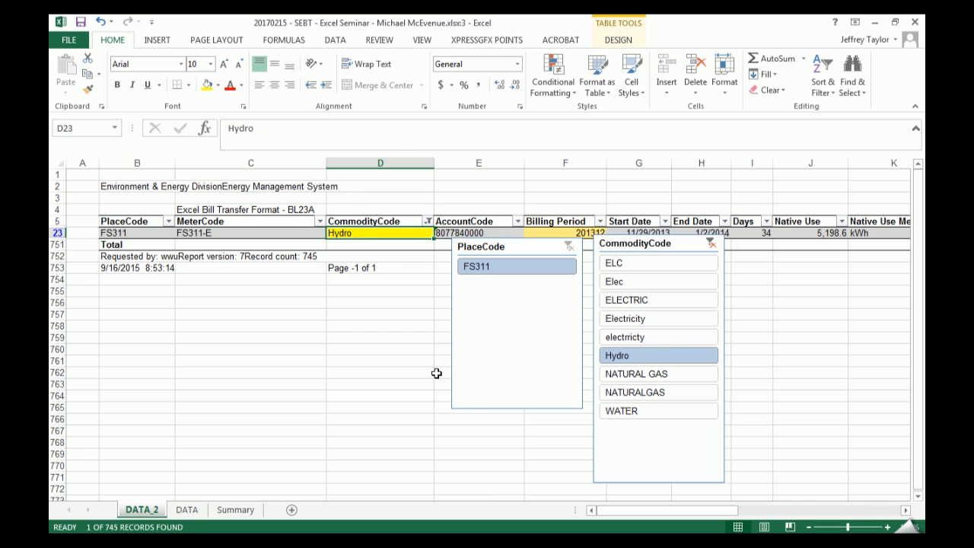
type("Ele")
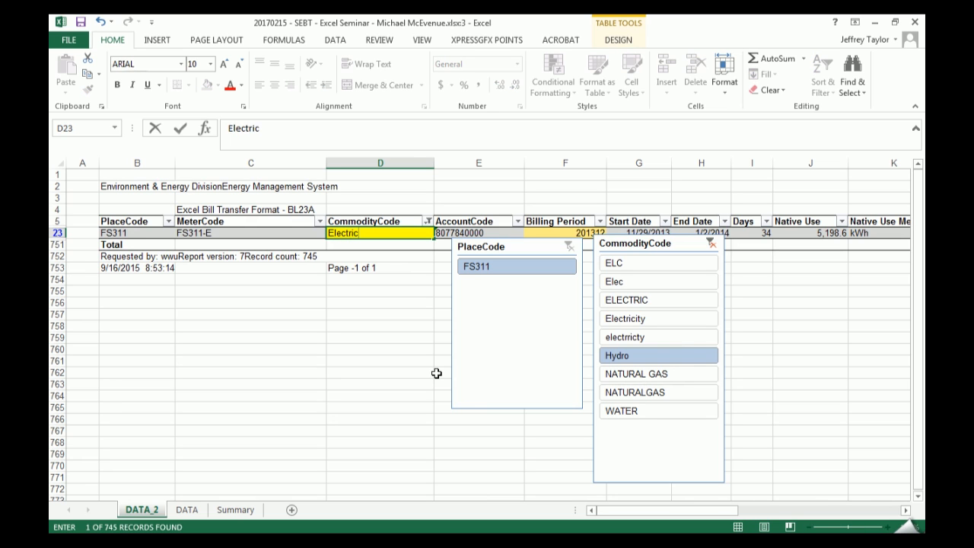
type("ctric")
key("Return")
key("Up")
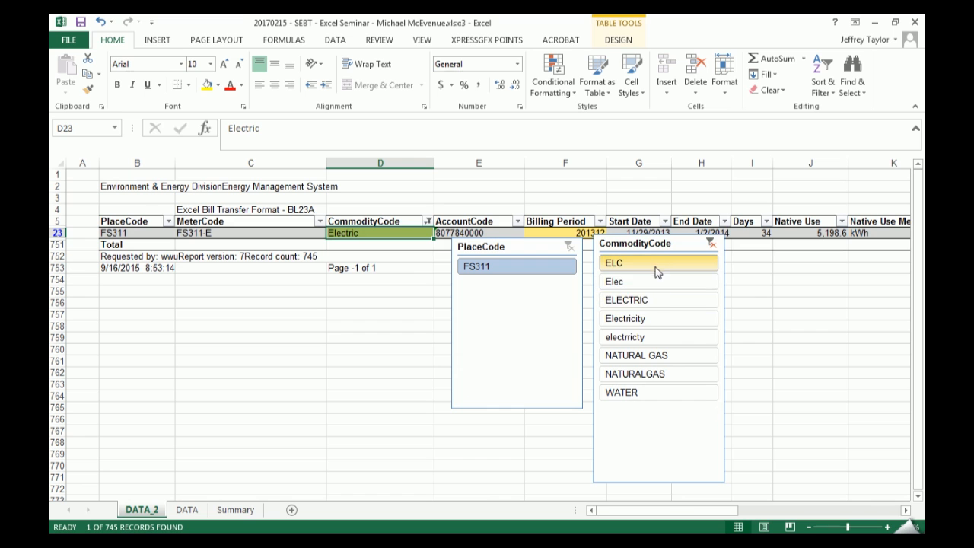
- Filter the table to the CommodityCode items ELC through electrricty and inspect cell D16's entry in edit mode without changing it
left_click_drag(655, 270, 667, 335)
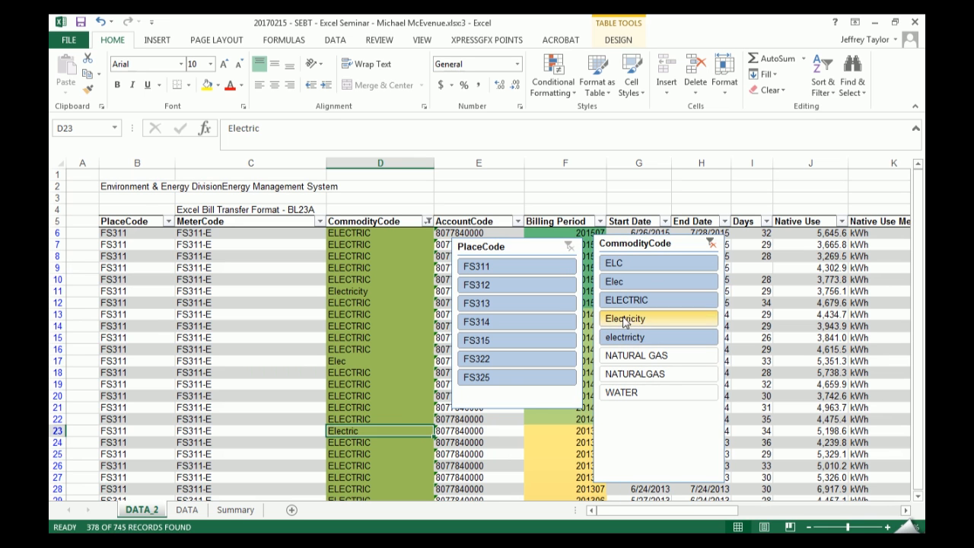
left_click(364, 348)
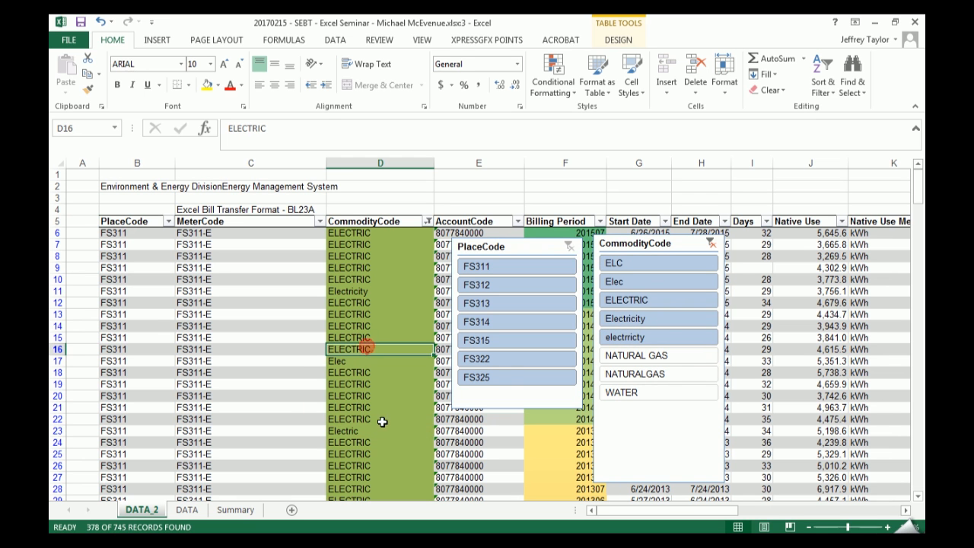
double_click(380, 352)
key("Return")
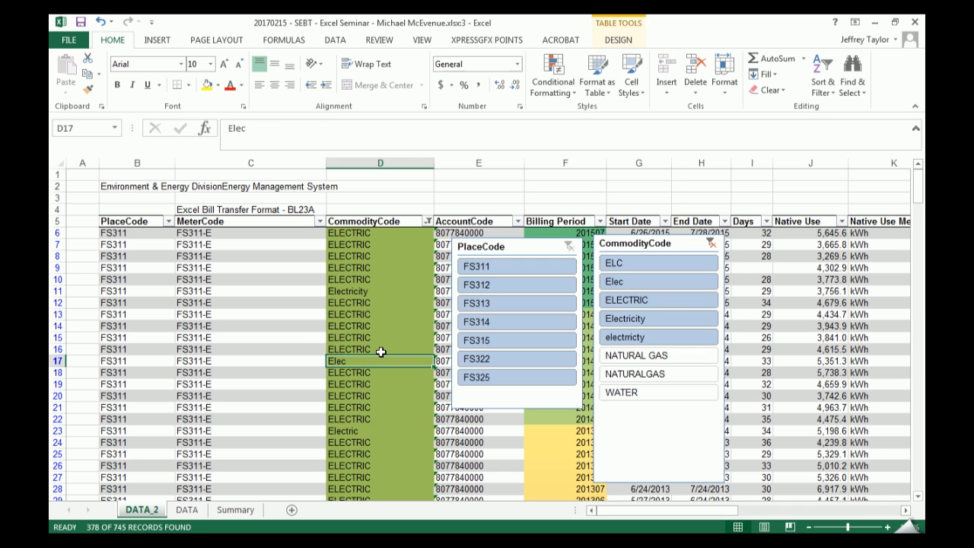
double_click(380, 350)
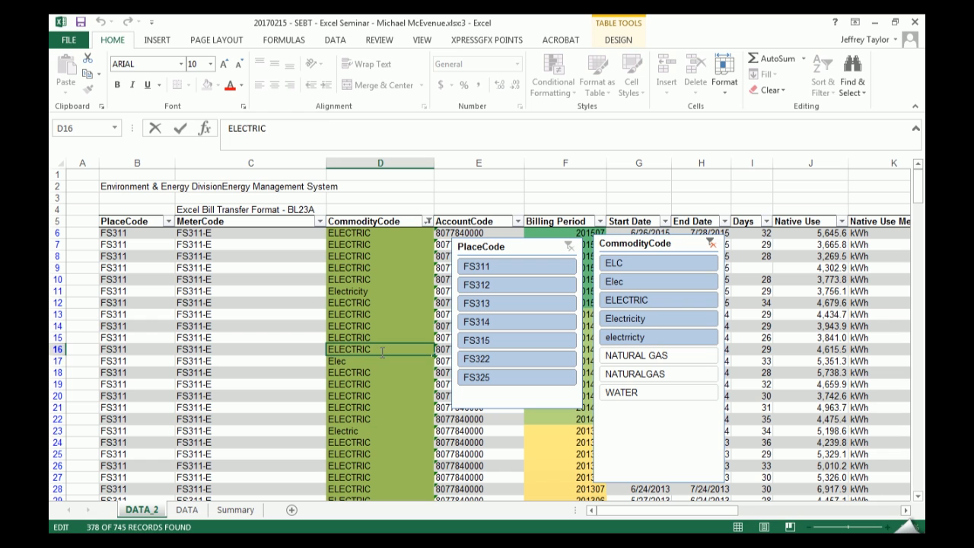
key("Return")
left_click(380, 352)
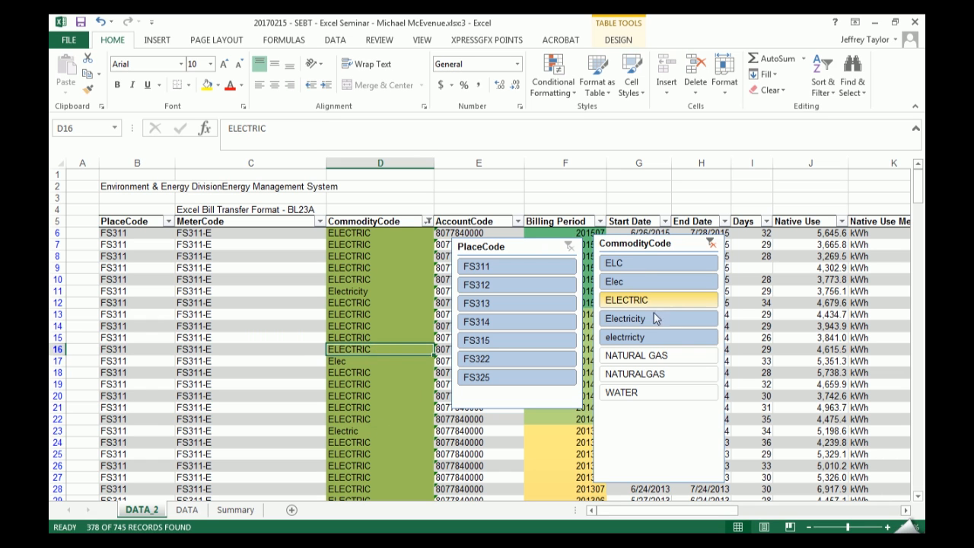
key("F2")
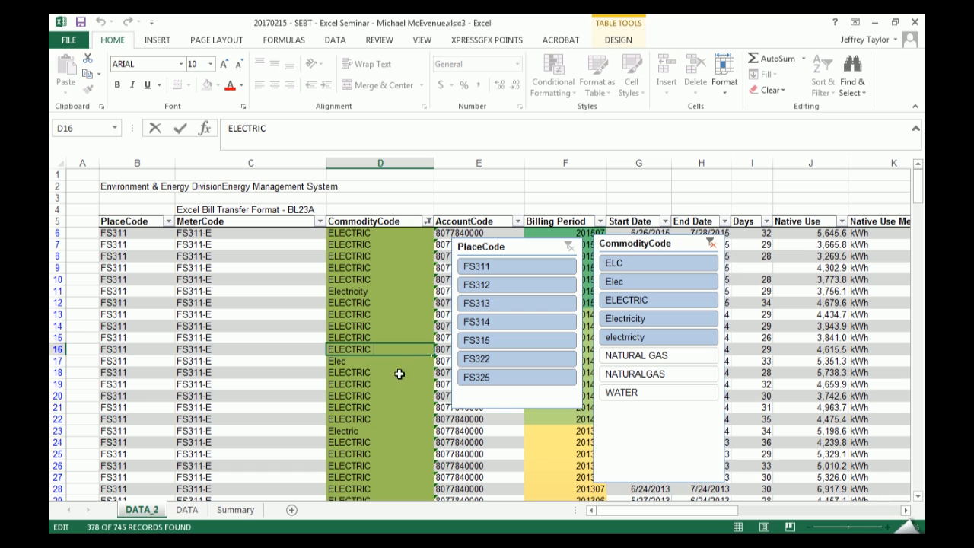
key("Escape")
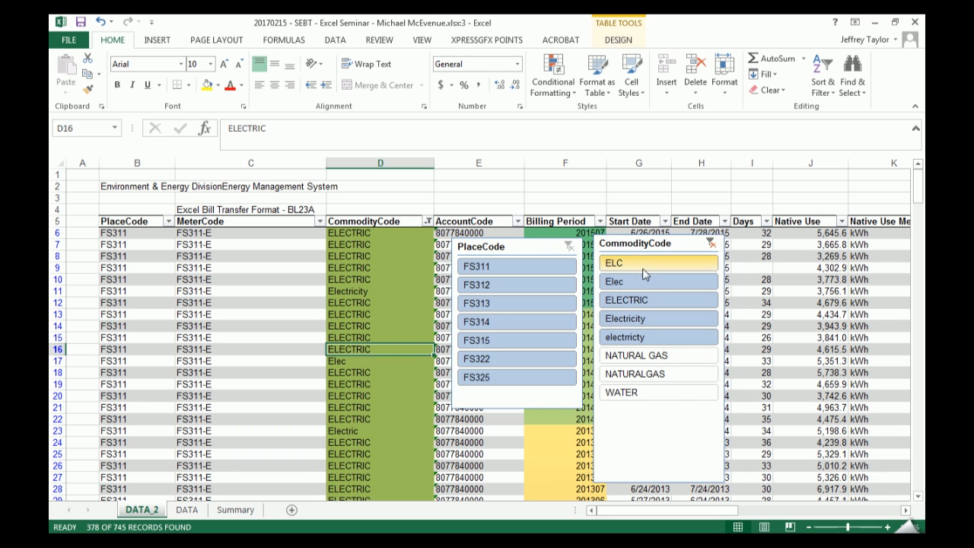
left_click(386, 220)
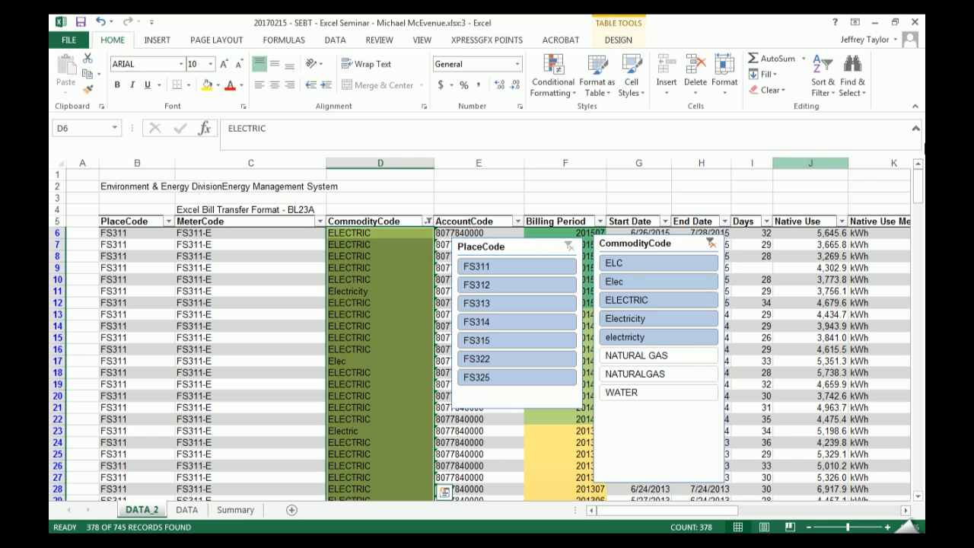
mouse_move(918, 182)
left_mouse_down()
mouse_move(919, 350)
mouse_move(918, 179)
left_mouse_up()
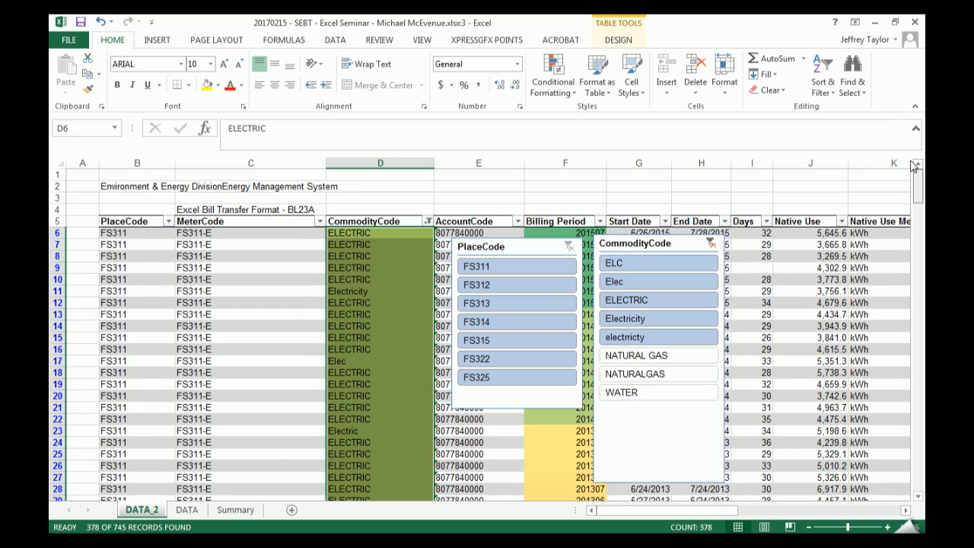
key("F2")
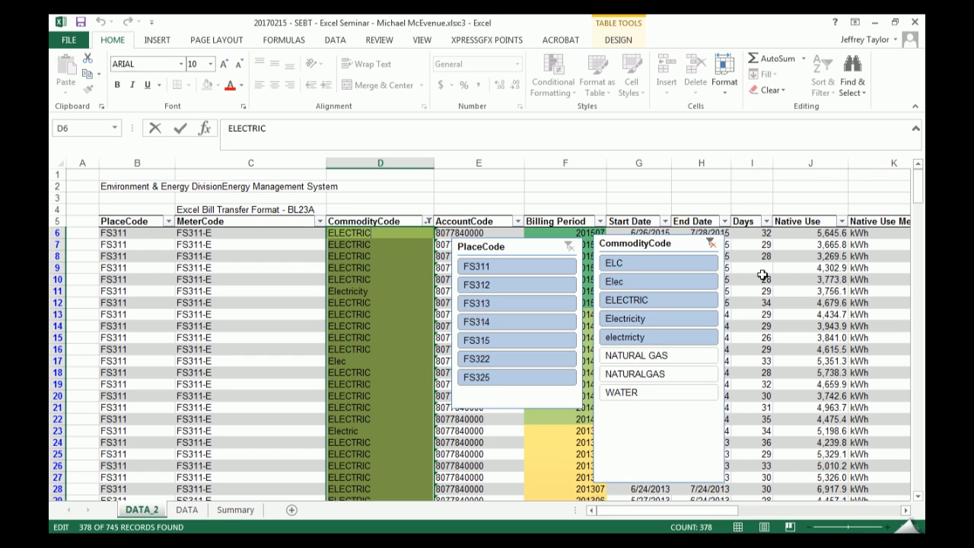
key("Escape")
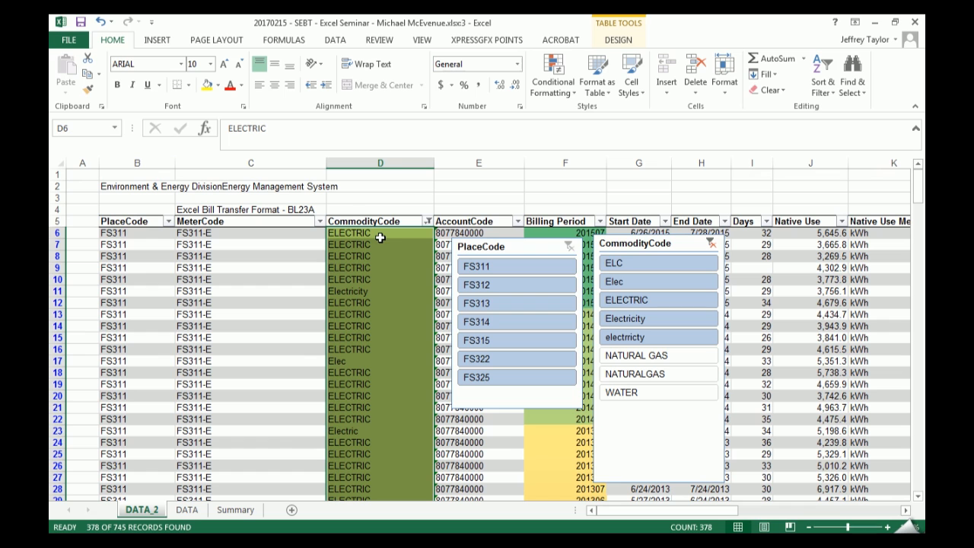
- Replace the entries in the CommodityCode cells D6:D10 with Electricity in a single fill
left_click_drag(396, 236, 411, 279)
key("F2")
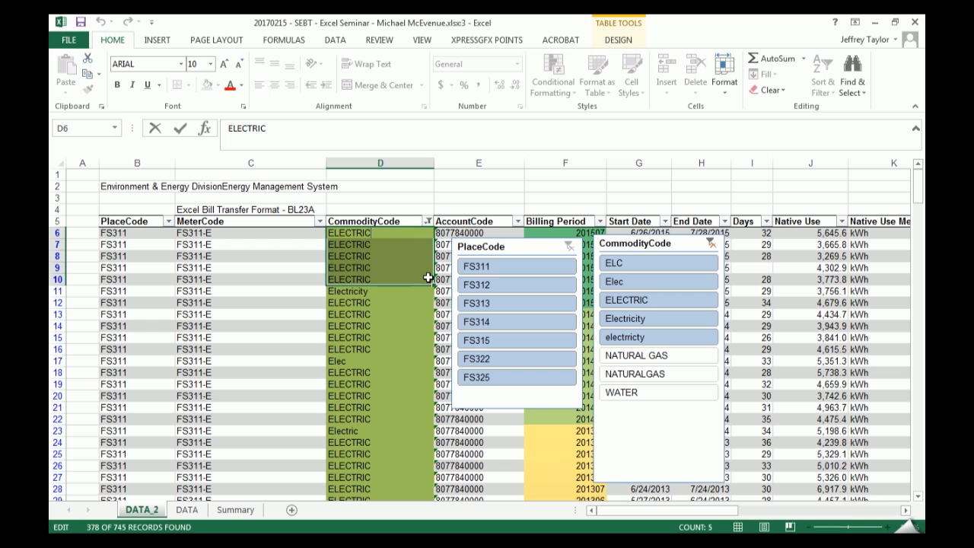
type("ity")
key("shift+Home")
type("Electricity")
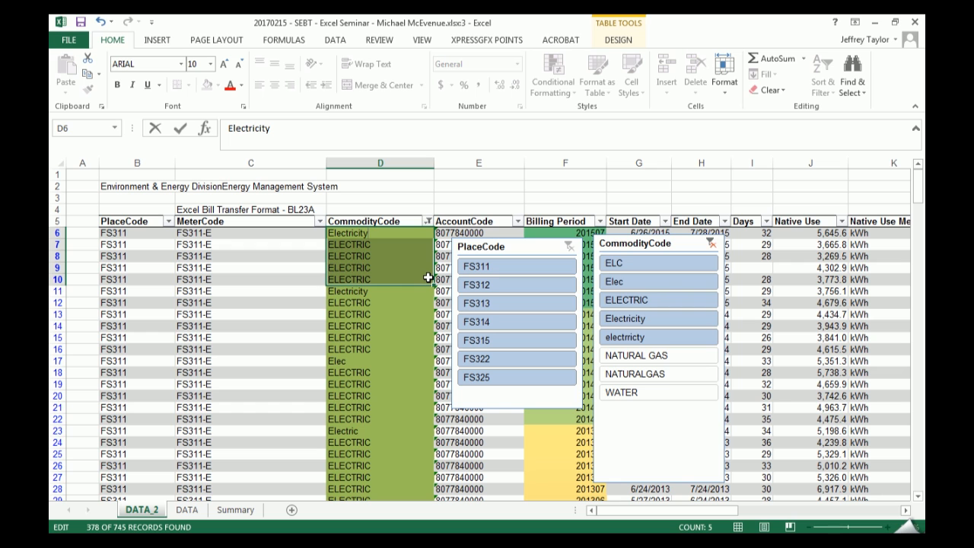
key("ctrl+Return")
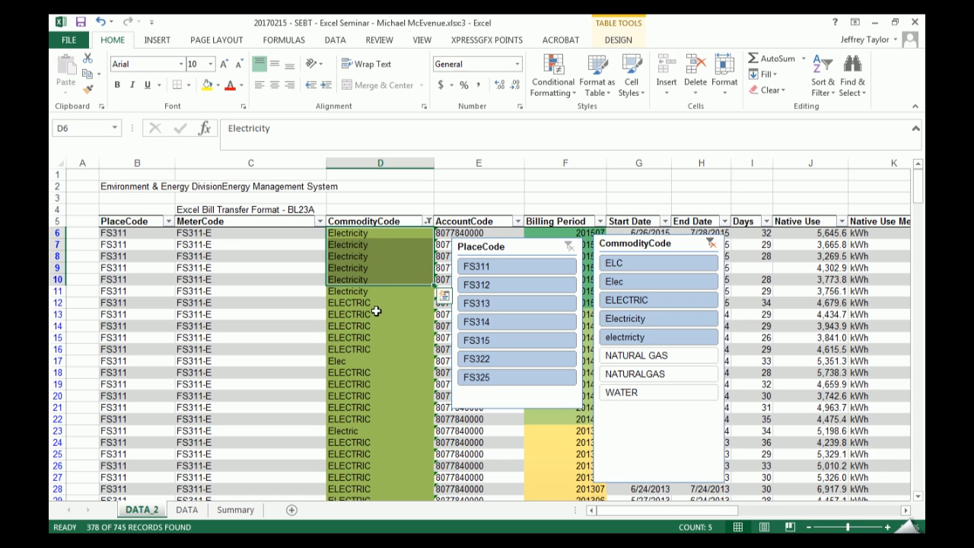
- Add D12:D15, D17:D20 and D23:D26 to the selected cells D6:D10 and fill them all with Electricity 2
left_click_drag(374, 303, 373, 337)
left_click_drag(369, 361, 367, 392)
left_click_drag(365, 431, 380, 466)
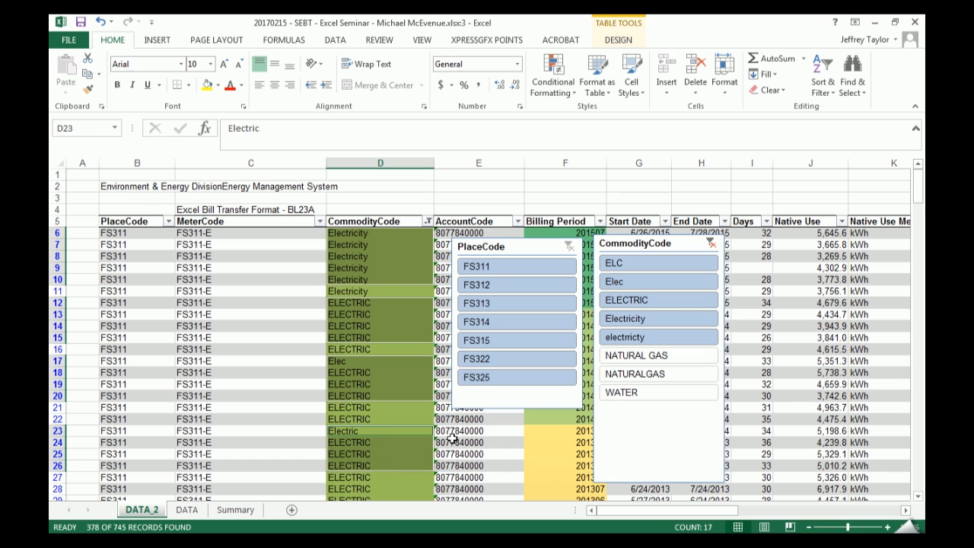
key("F2")
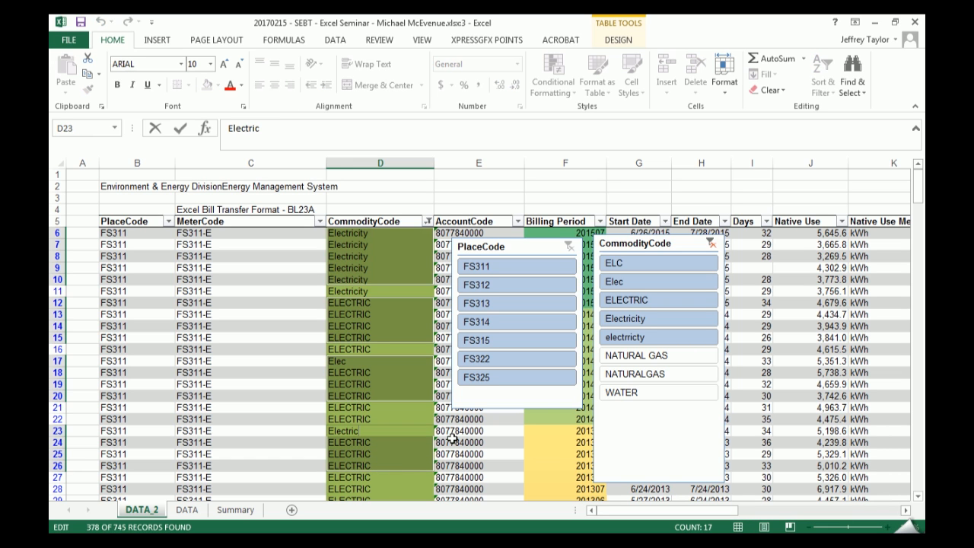
type("ity 2")
key("ctrl+Return")
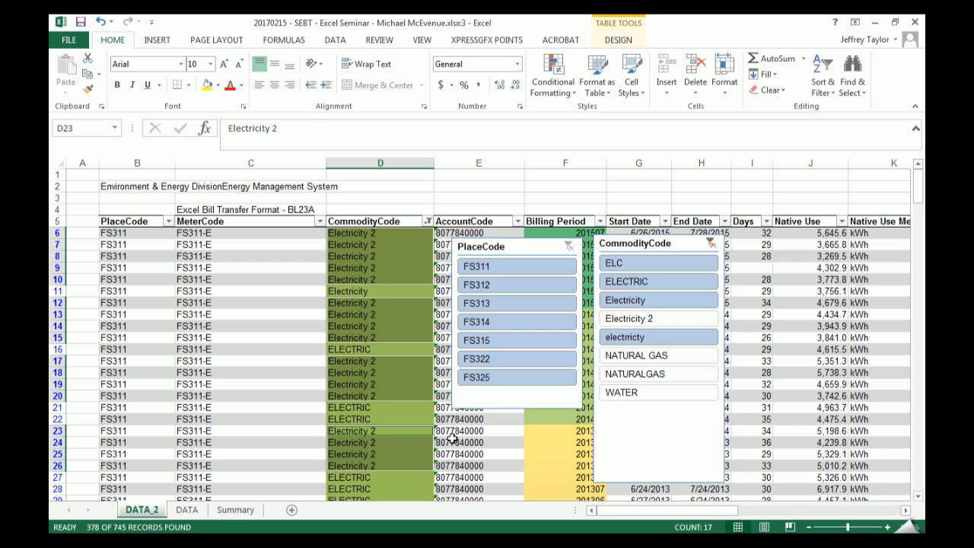
- Filter the table to ELC through electrricty including Electricity 2, and select only the visible cells of the CommodityCode column
left_click(373, 419)
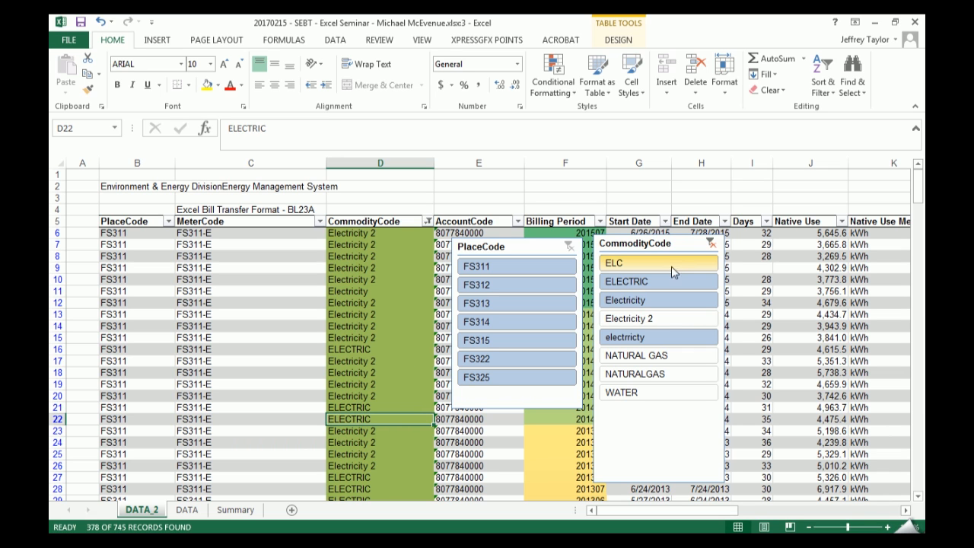
left_click_drag(679, 266, 677, 340)
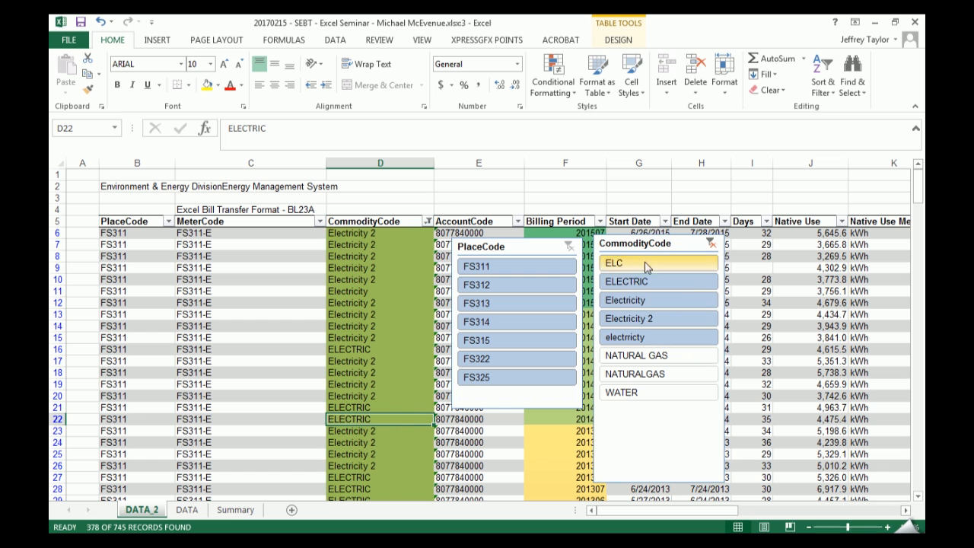
left_click(391, 215)
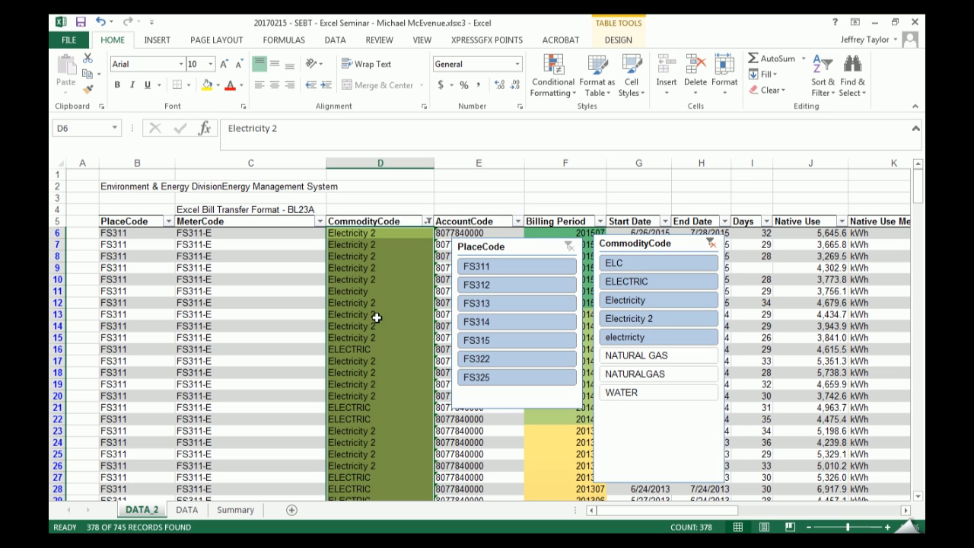
left_click(854, 79)
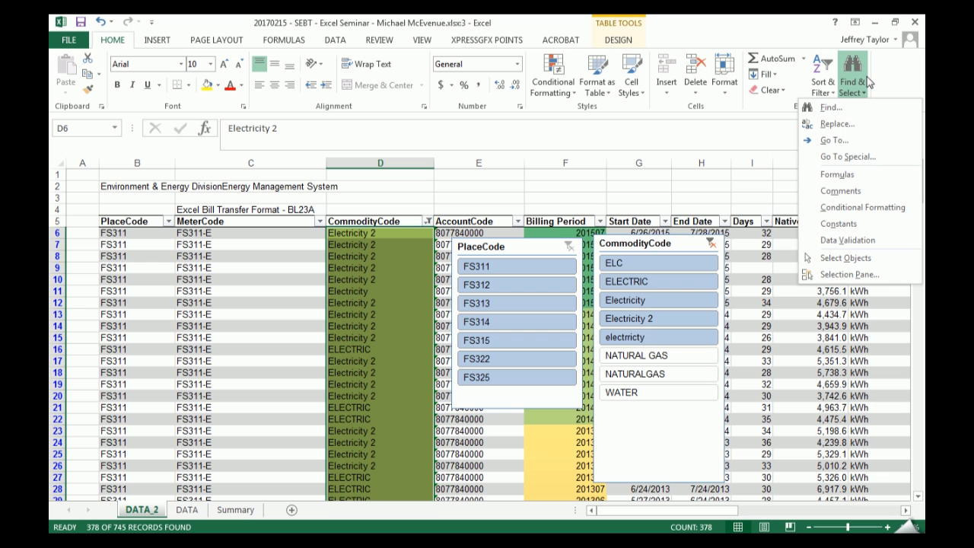
left_click(900, 165)
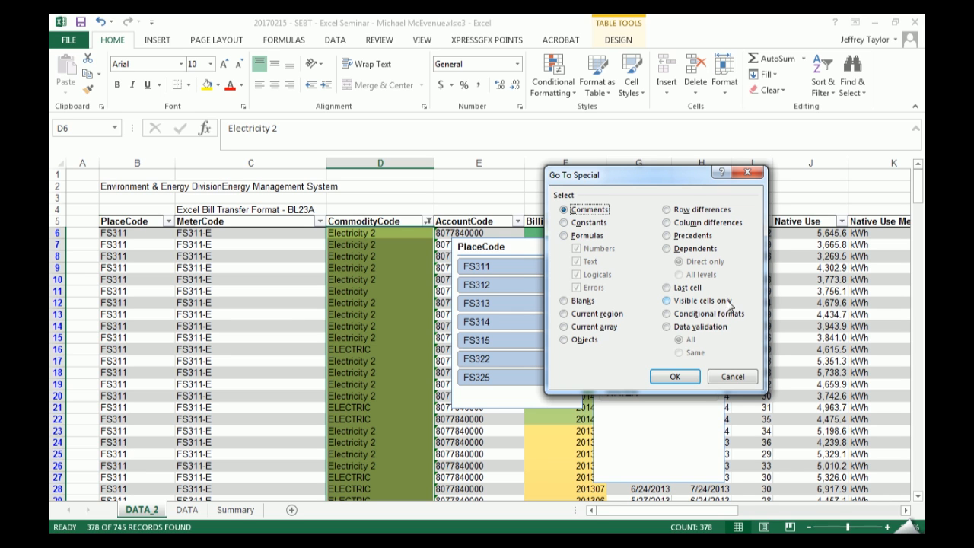
left_click(679, 302)
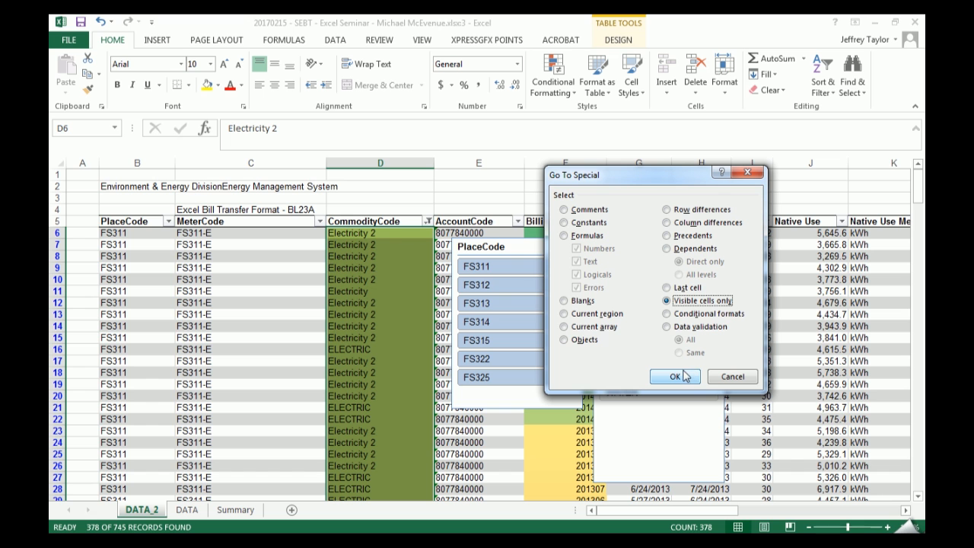
left_click(676, 376)
- Replace the entries in all selected visible CommodityCode cells with Electricity in a single fill
scroll(398, 276, "down", 12)
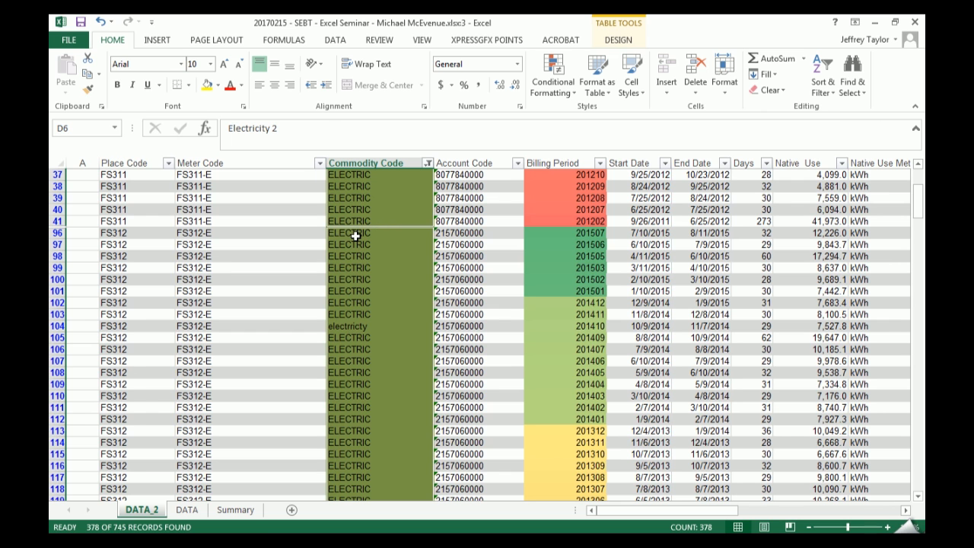
scroll(355, 237, "up", 12)
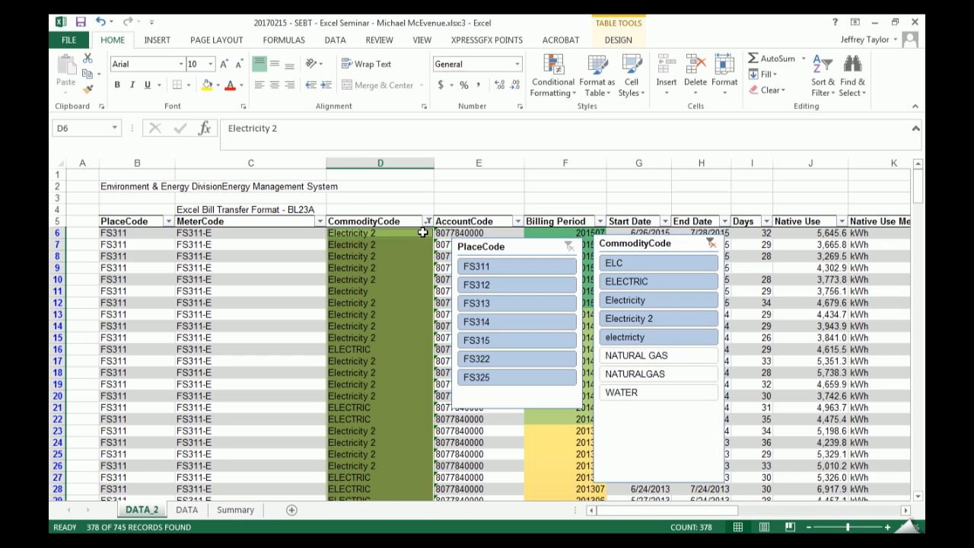
double_click(423, 233)
key("BackSpace")
key("BackSpace")
key("ctrl+Return")
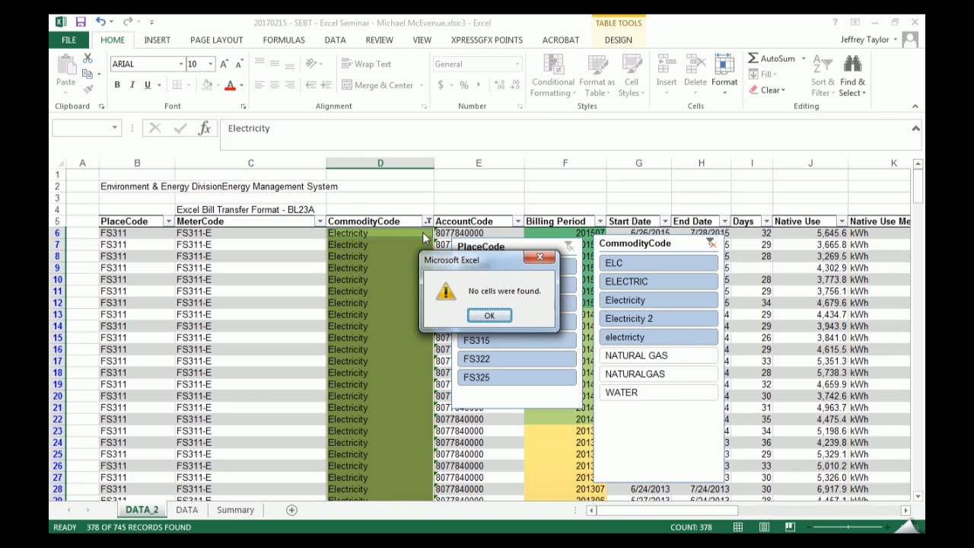
key("Return")
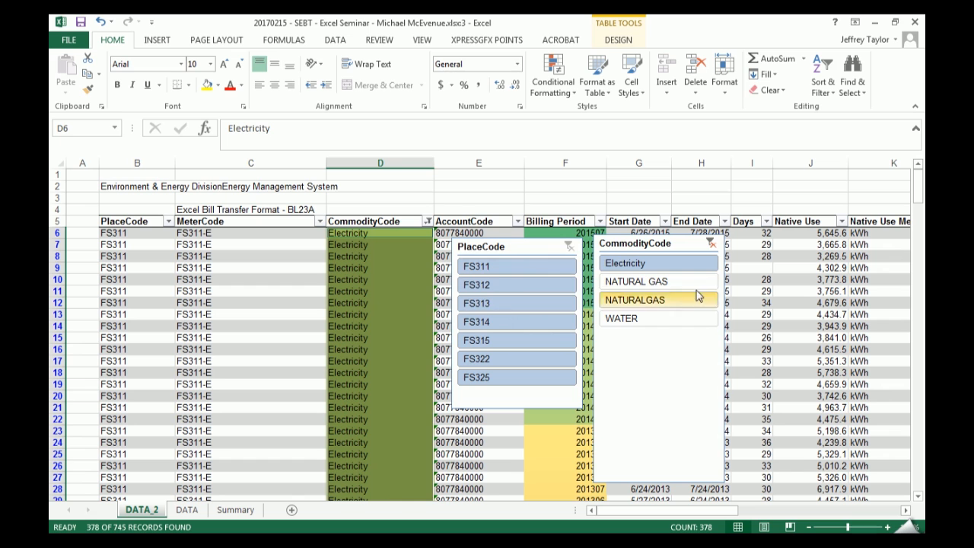
- Isolate the NATURAL GAS entry in D44, show it together with the NATURALGAS rows, and change it to NATURALGAS
left_click(681, 350)
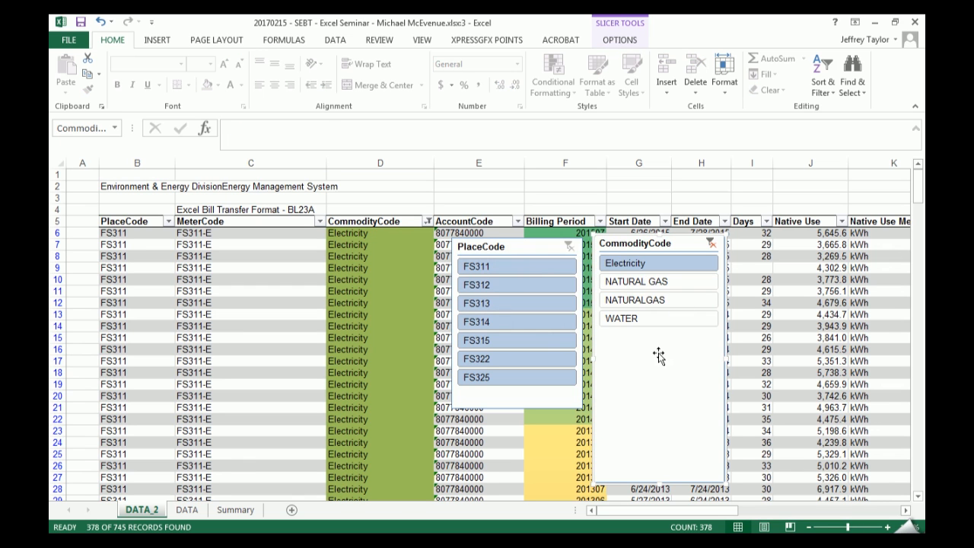
left_click(663, 282)
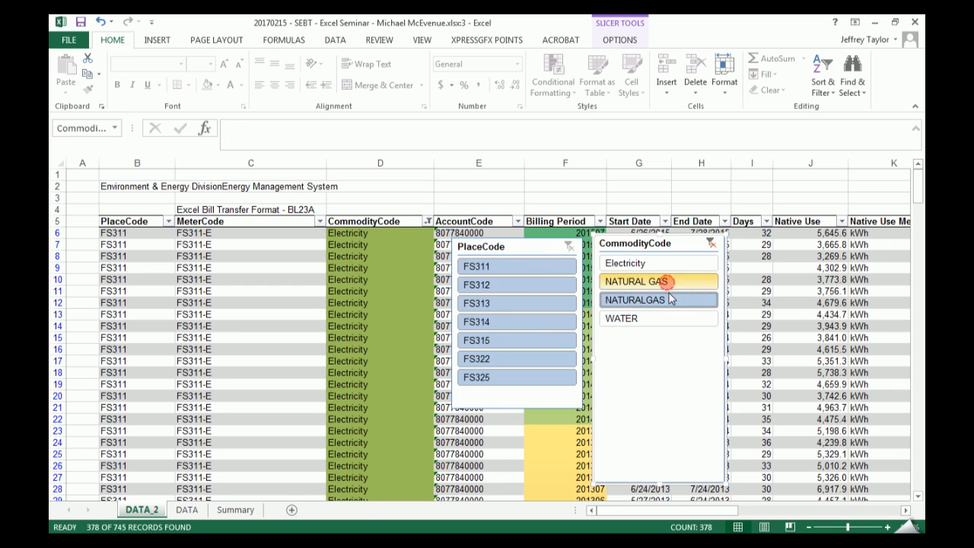
left_click(658, 300, "ctrl")
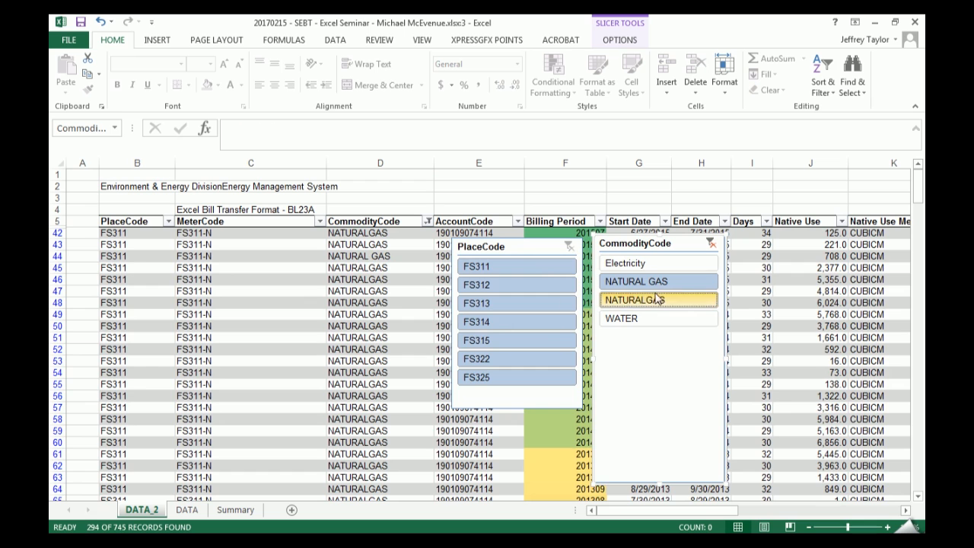
left_click(658, 281)
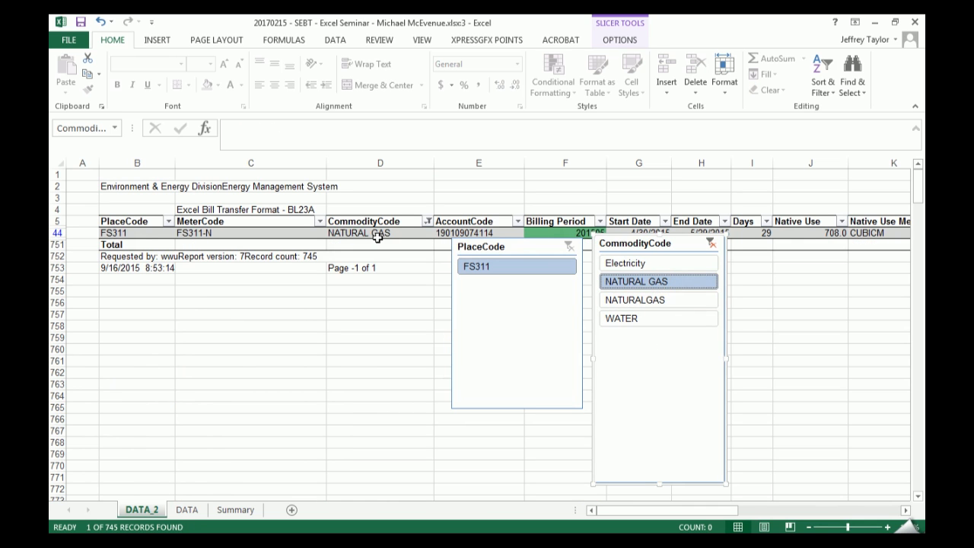
left_click(377, 236)
left_click(678, 300, "ctrl")
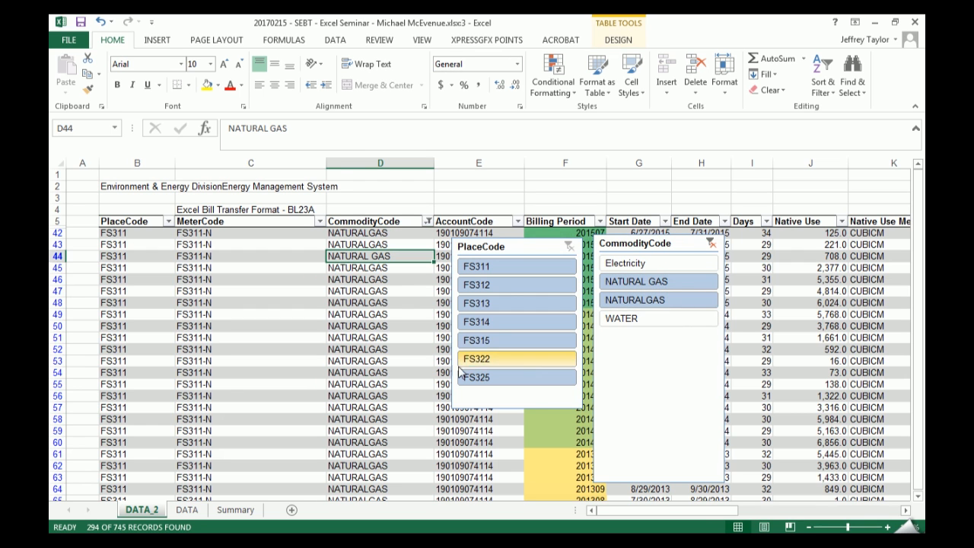
key("F2")
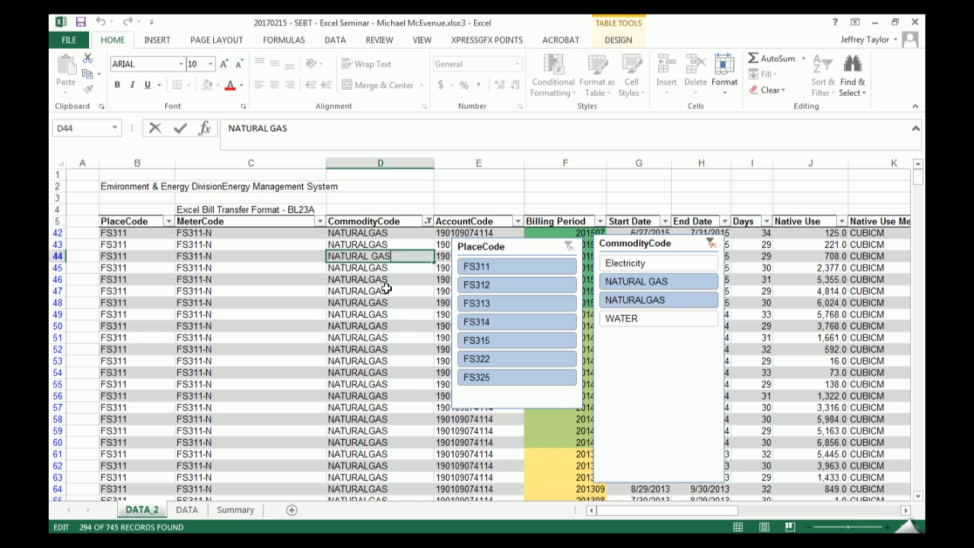
key("BackSpace")
key("Return")
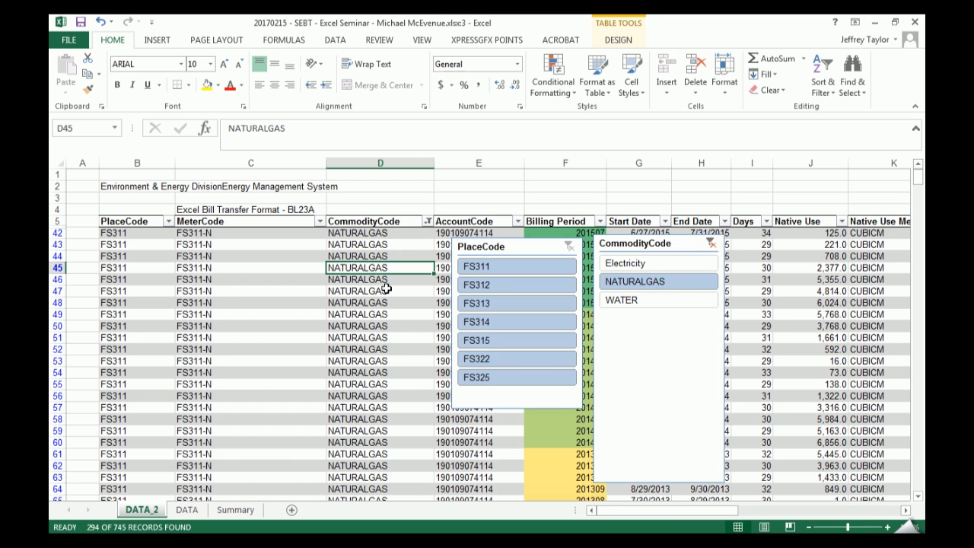
- Filter the table to the NATURALGAS commodity and select the CommodityCode column's data cells
left_click(710, 244)
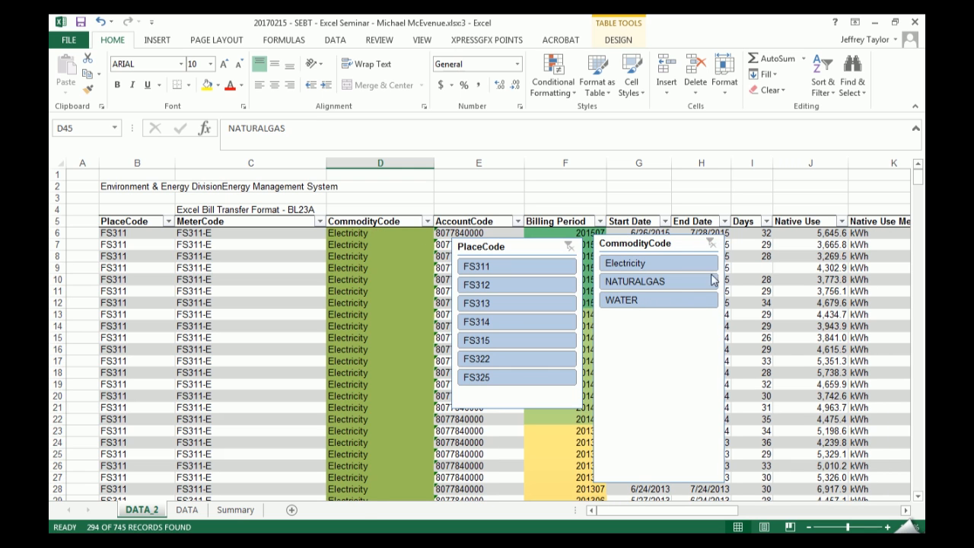
left_click(683, 283)
left_click(381, 218)
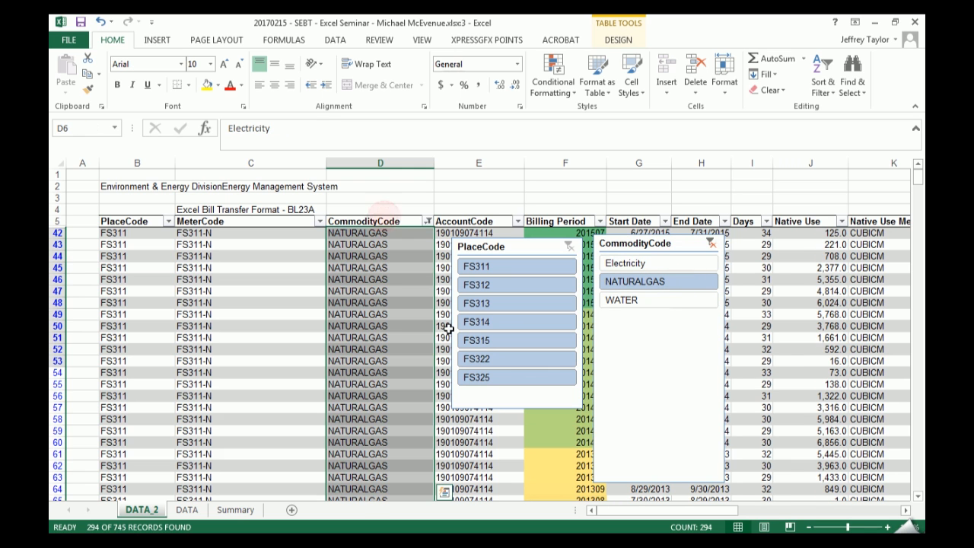
type("Na")
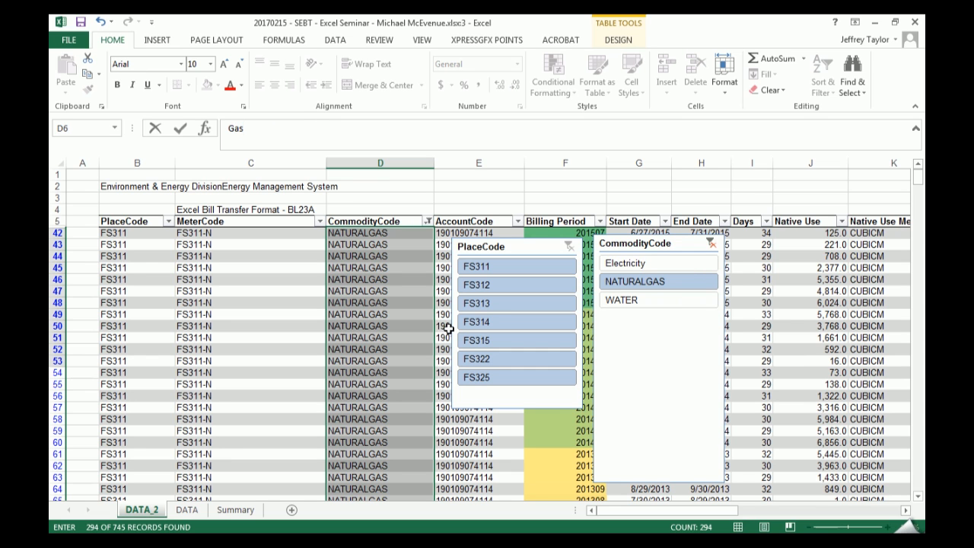
key("Escape")
left_click(852, 76)
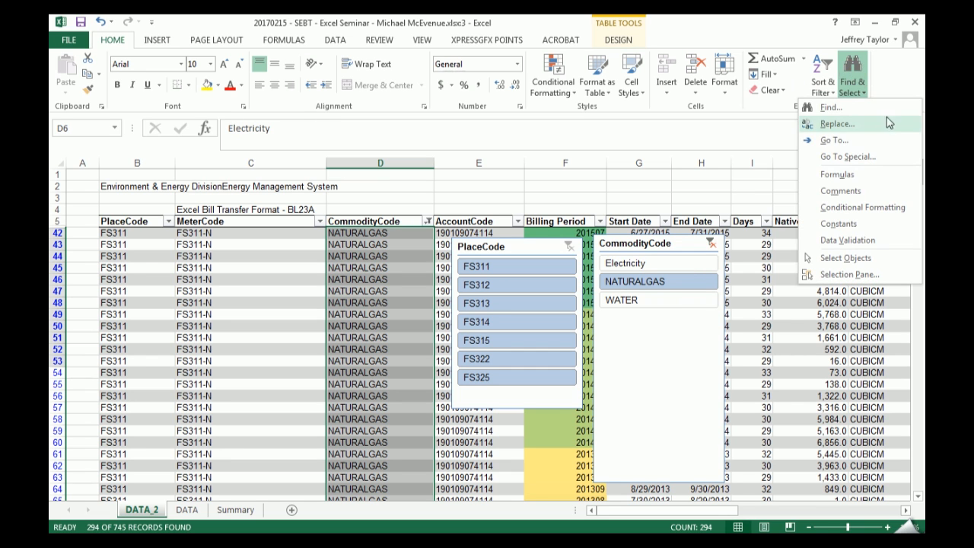
left_click(384, 226)
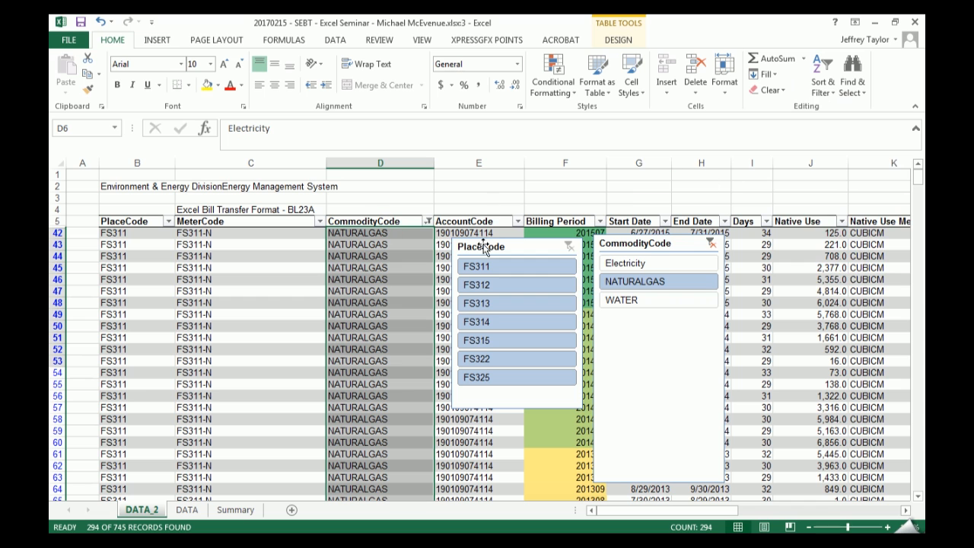
- Restrict the CommodityCode selection to visible cells only and replace all of the filtered NATURALGAS entries with Gas in one fill
left_click(856, 76)
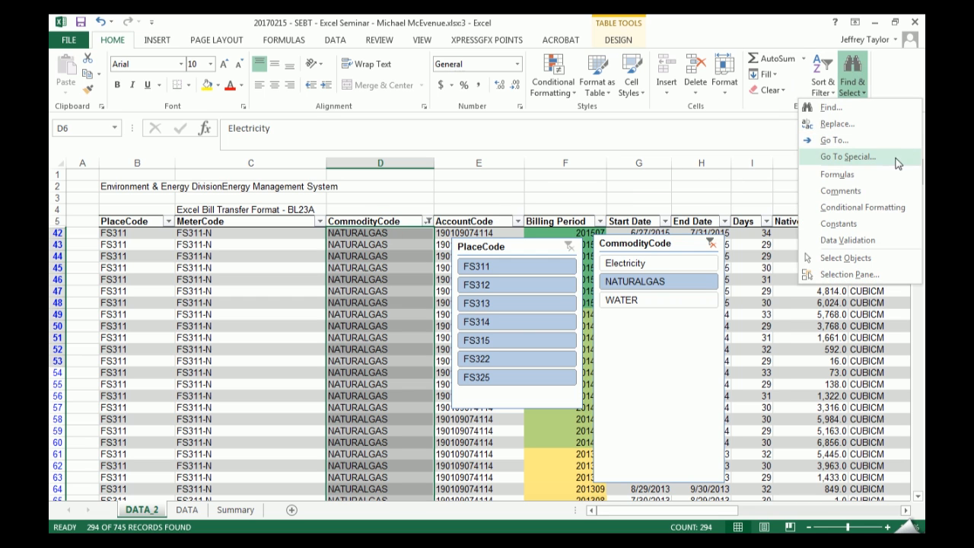
left_click(898, 162)
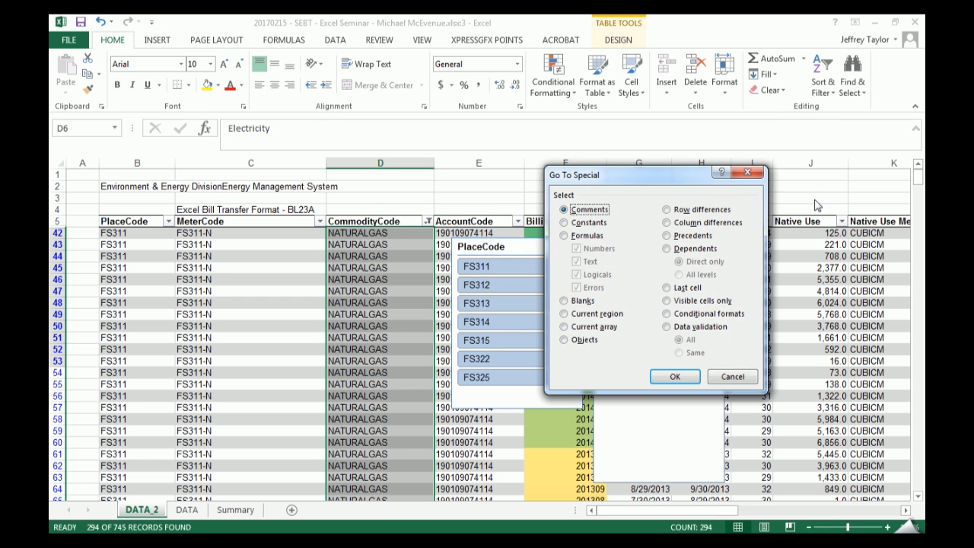
left_click(735, 302)
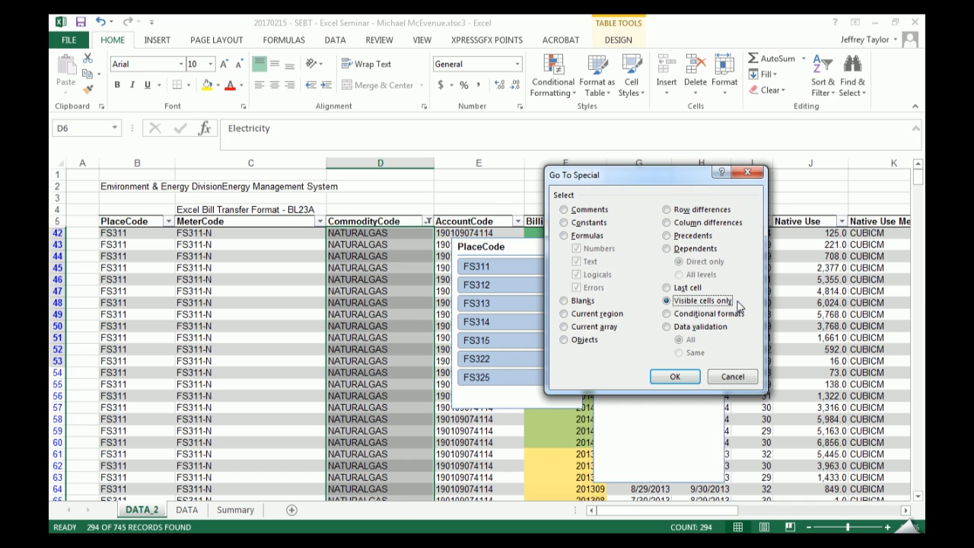
key("Return")
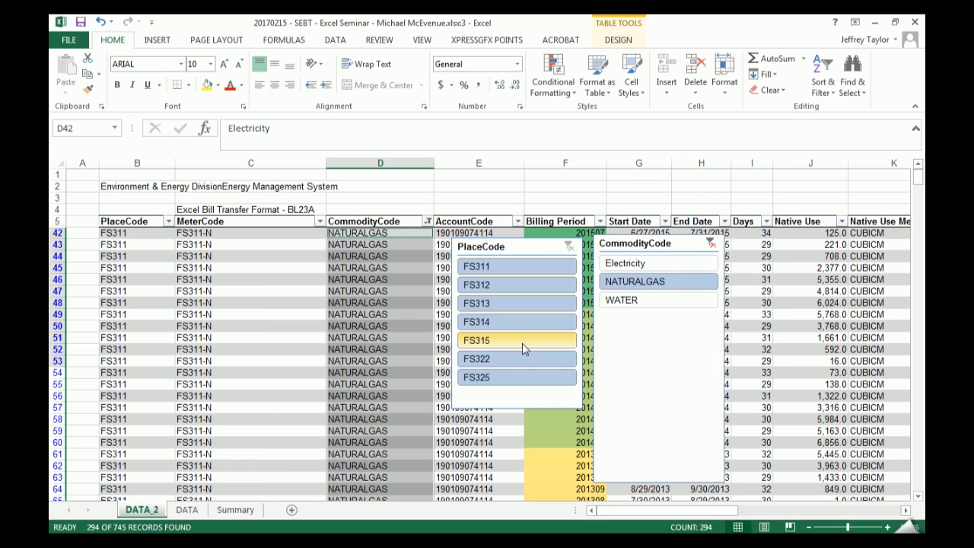
type("Gas")
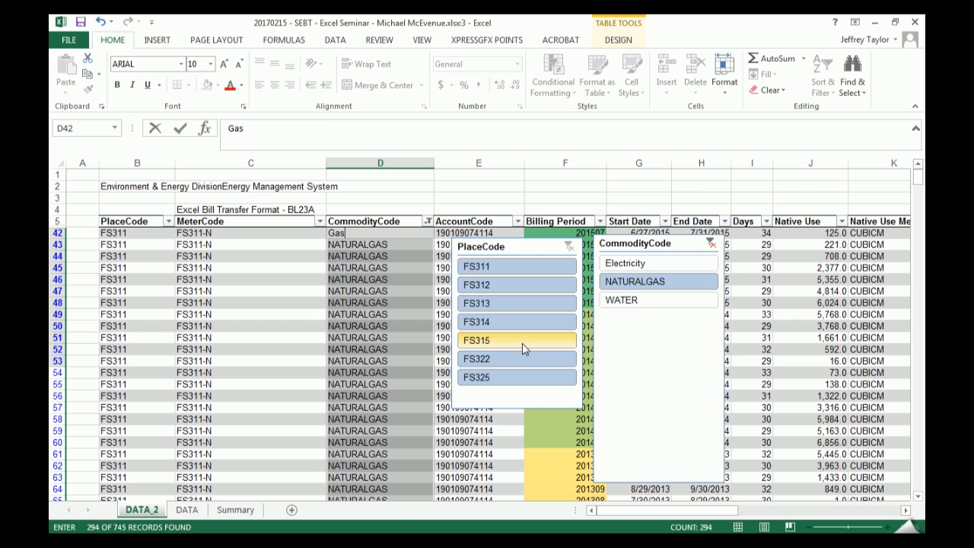
key("ctrl+Return")
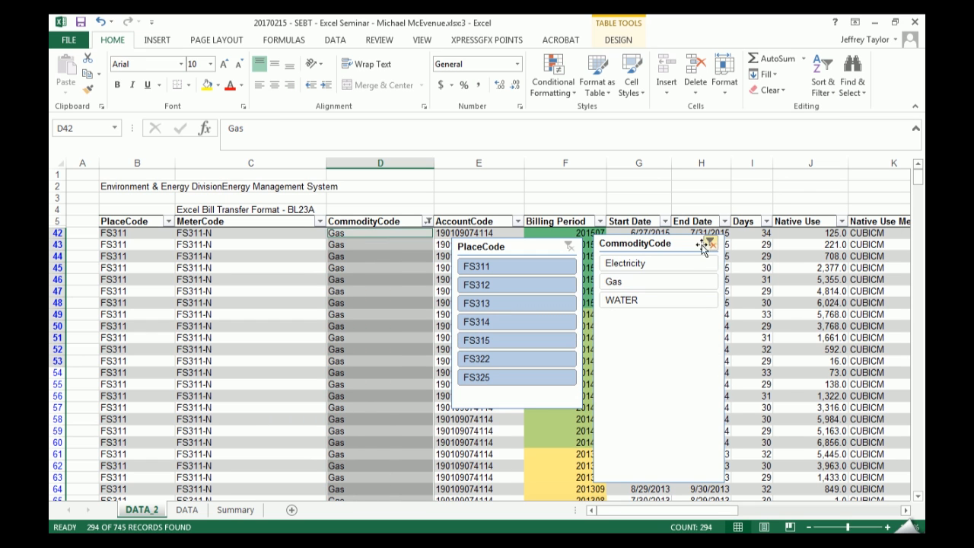
- Filter the table to the WATER commodity and select the CommodityCode column's data cells
left_click(654, 298)
left_click(391, 219)
type("Watert")
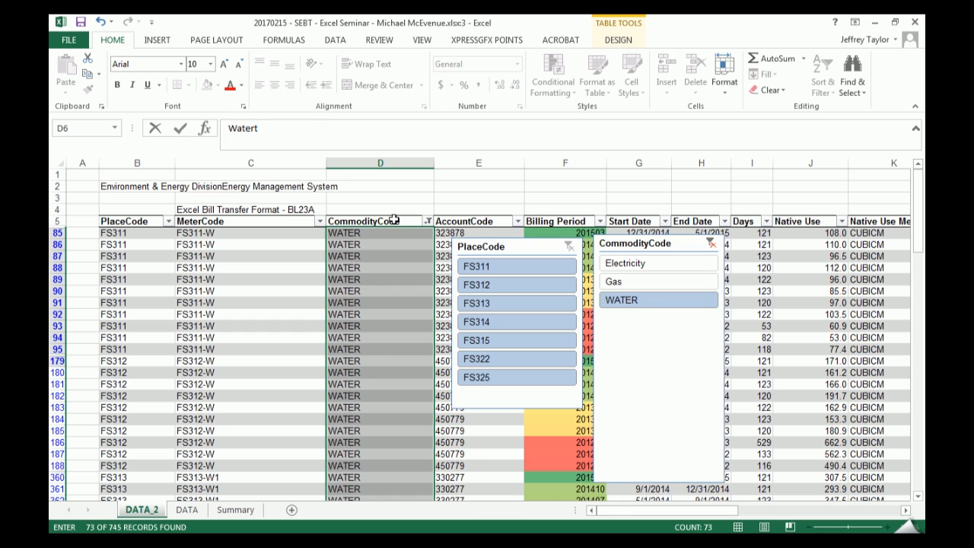
left_click(852, 81)
left_click(376, 181)
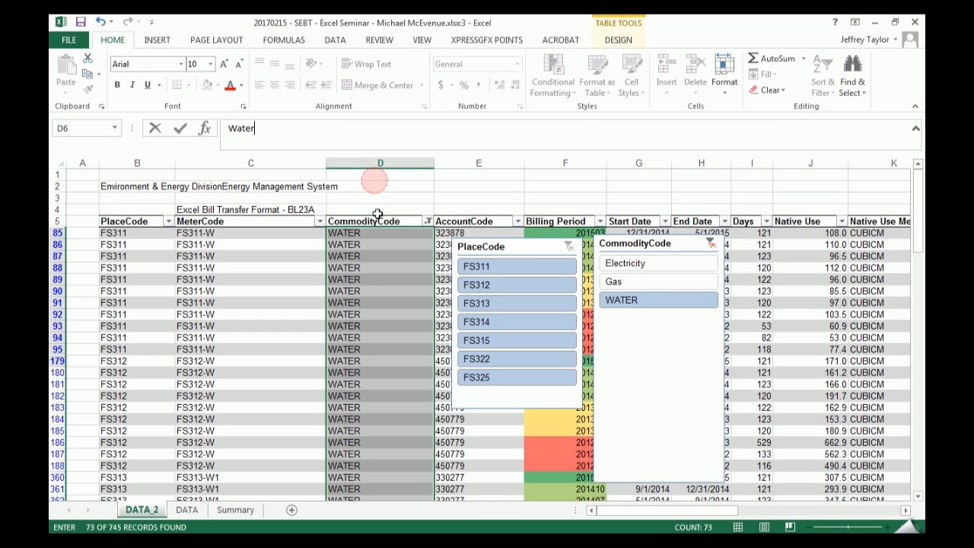
left_click(854, 82)
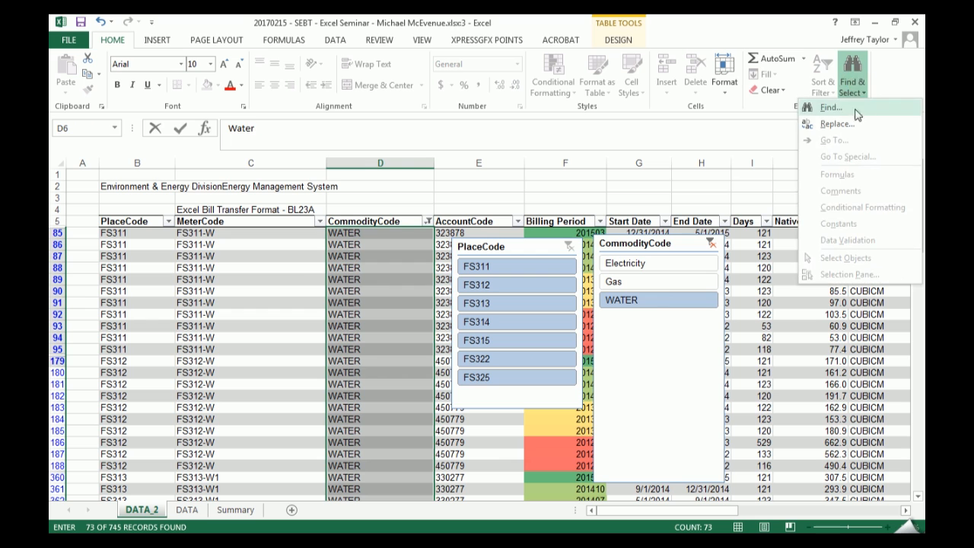
key("Escape")
key("Escape")
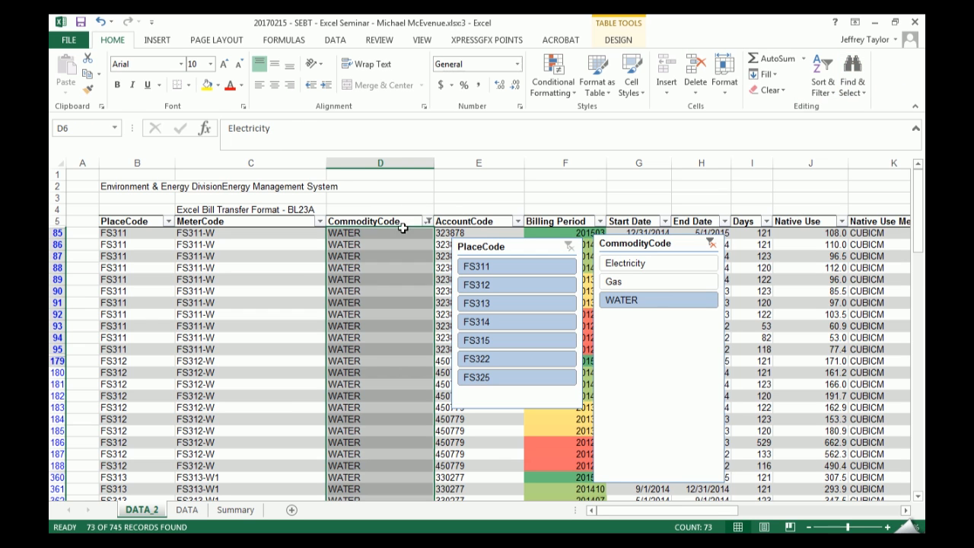
left_click(381, 186)
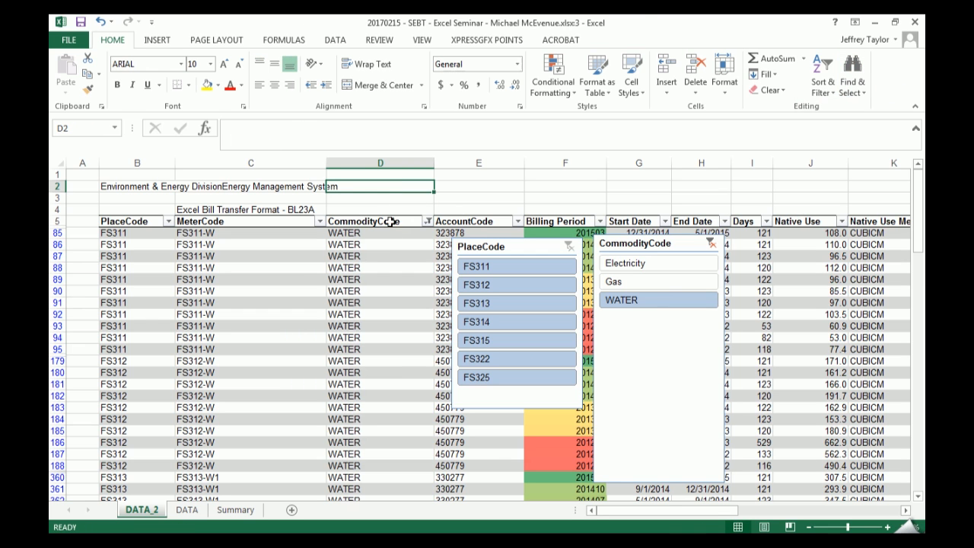
left_click(393, 214)
left_click(852, 82)
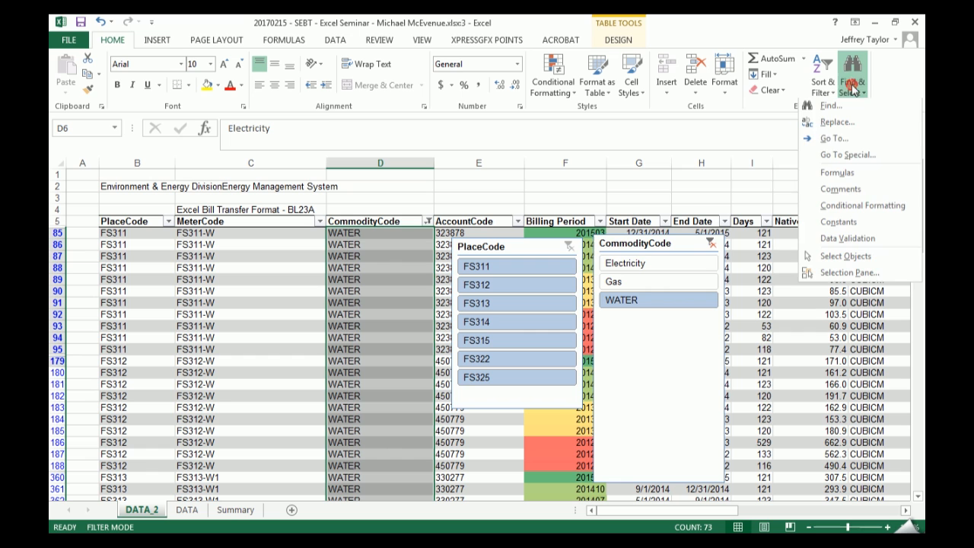
left_click(884, 160)
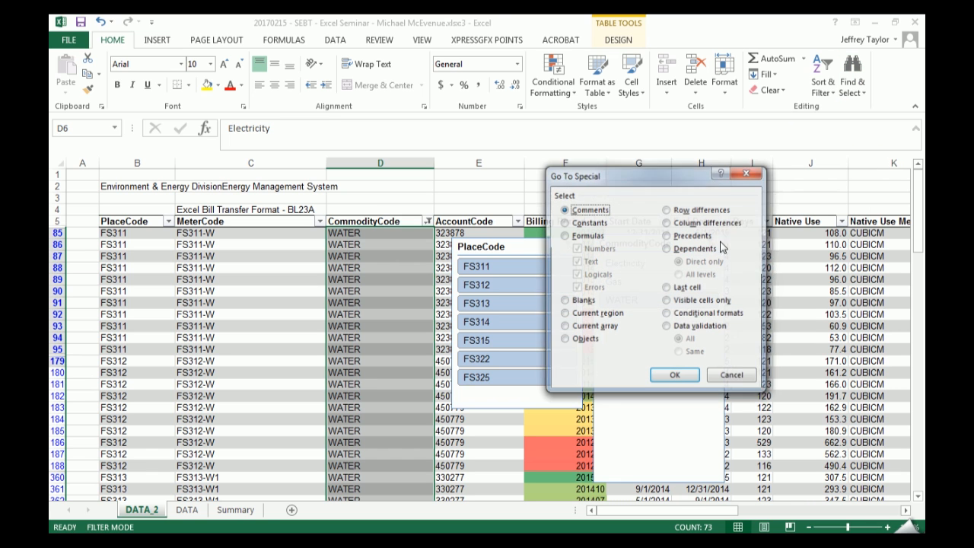
left_click(691, 303)
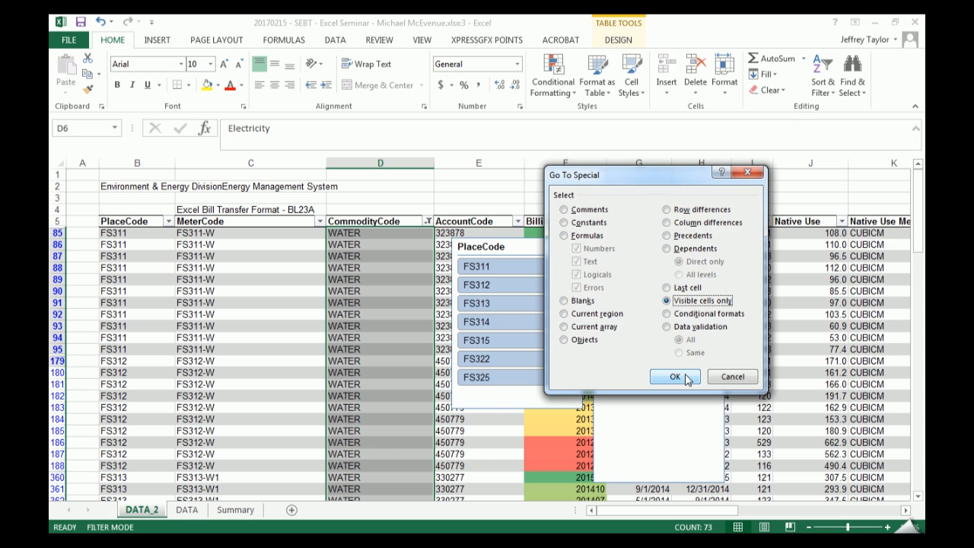
left_click(732, 377)
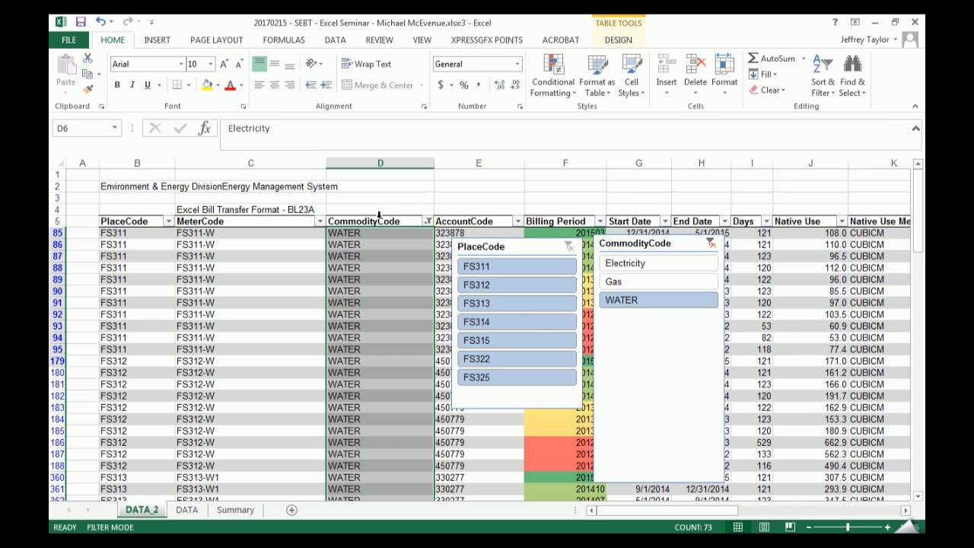
- Cycle the CommodityCode column selection between data cells alone and data plus header, ending on the data cells alone
left_click(379, 214)
left_click(379, 215)
left_click(378, 215)
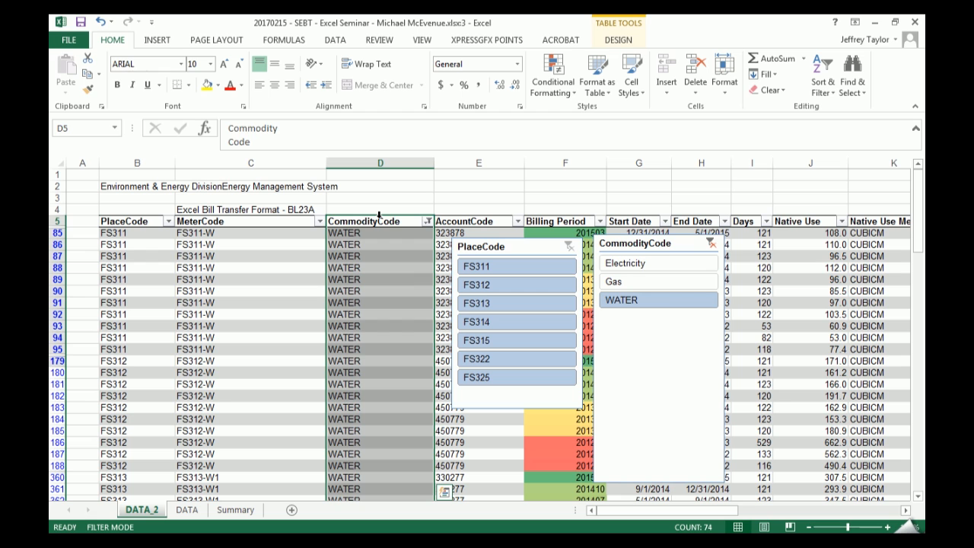
left_click(379, 215)
left_click(379, 214)
left_click(378, 214)
left_click(379, 215)
left_click(379, 214)
left_click(379, 214)
left_click(379, 215)
- Replace the filtered WATER entries with Water in one fill of the visible cells only, and clear the CommodityCode filter
left_click(852, 85)
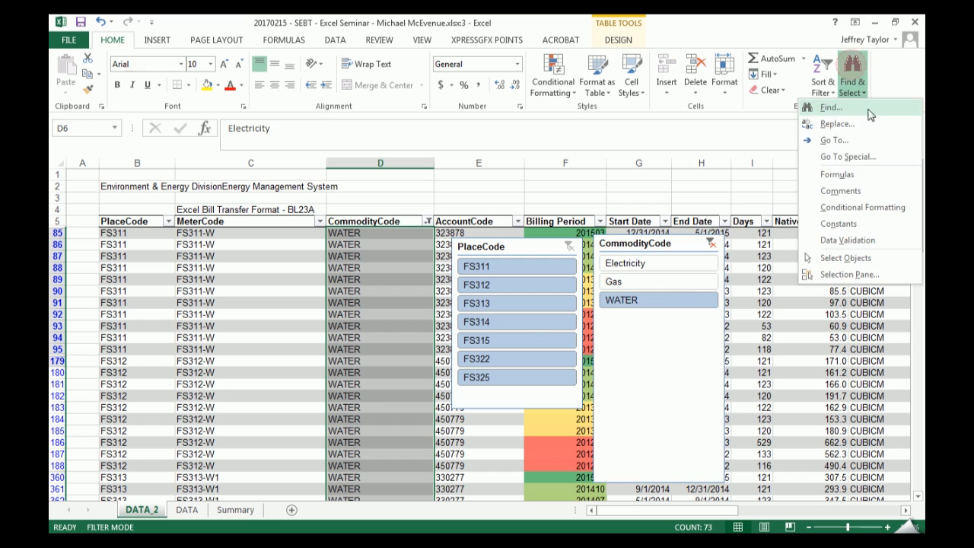
left_click(879, 160)
left_click(685, 300)
left_click(674, 377)
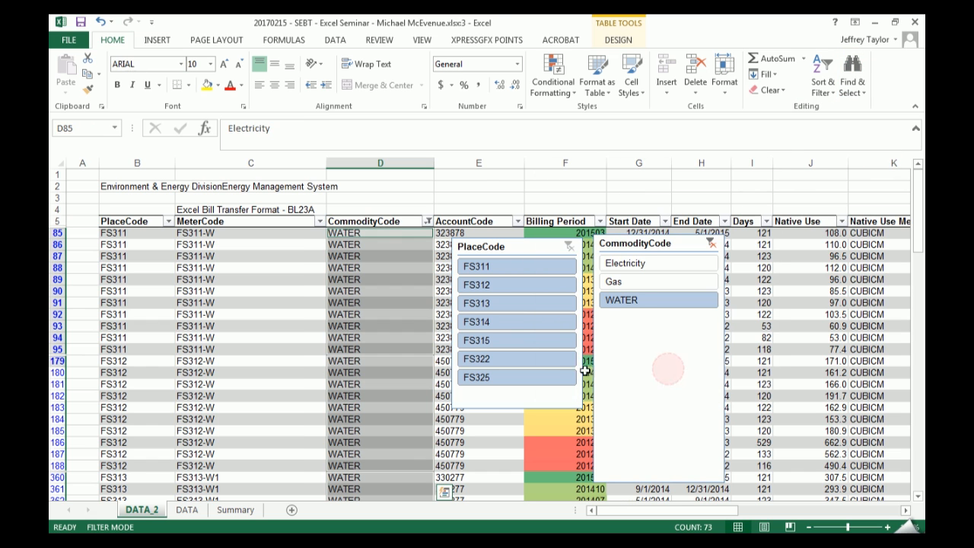
type("Water")
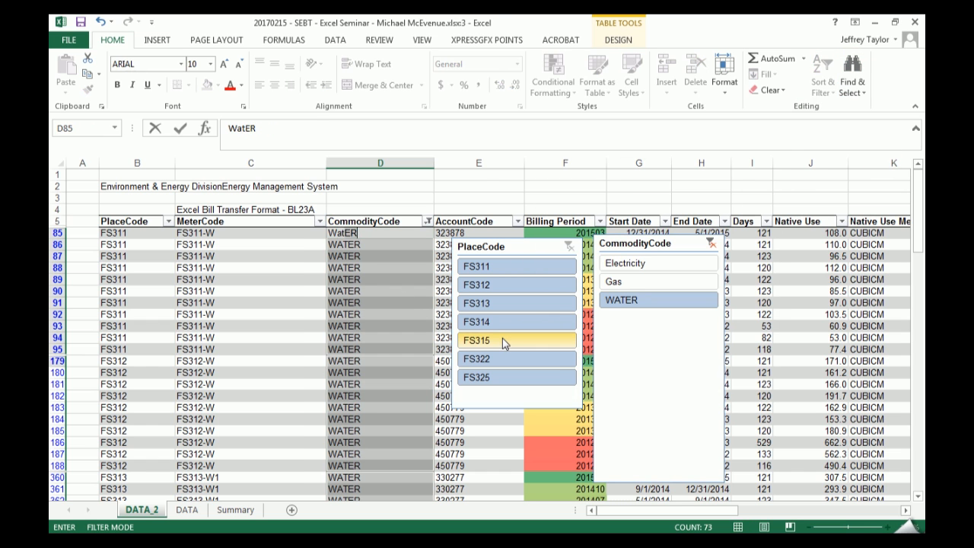
key("ctrl+Return")
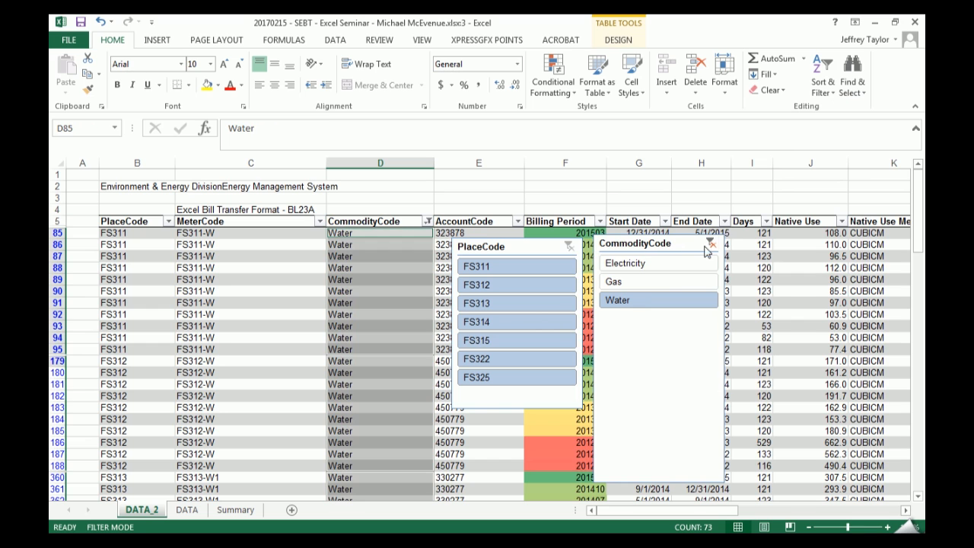
left_click(712, 244)
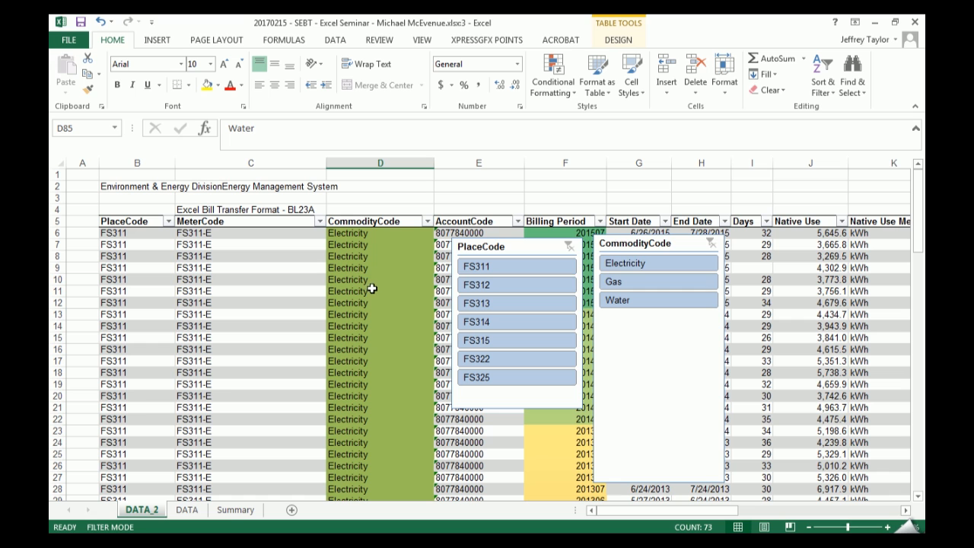
- View the Replace options of Find and Replace and close the dialog without replacing anything
key("ctrl+f")
left_click(576, 270)
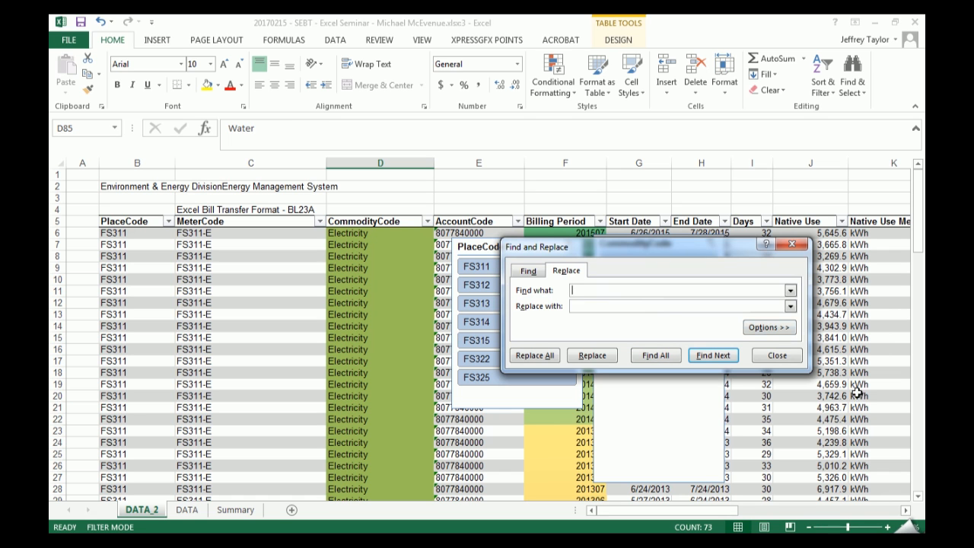
left_click(783, 356)
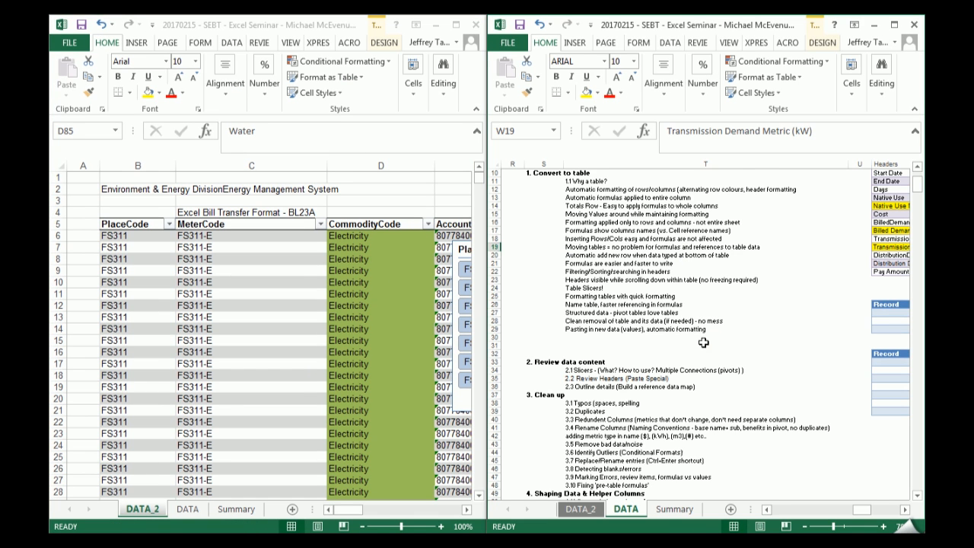
- Review the outline notes on the DATA sheet from Review data content to Formatting, and return to the DATA_2 window at full size
left_click(703, 351)
scroll(702, 350, "down", 2)
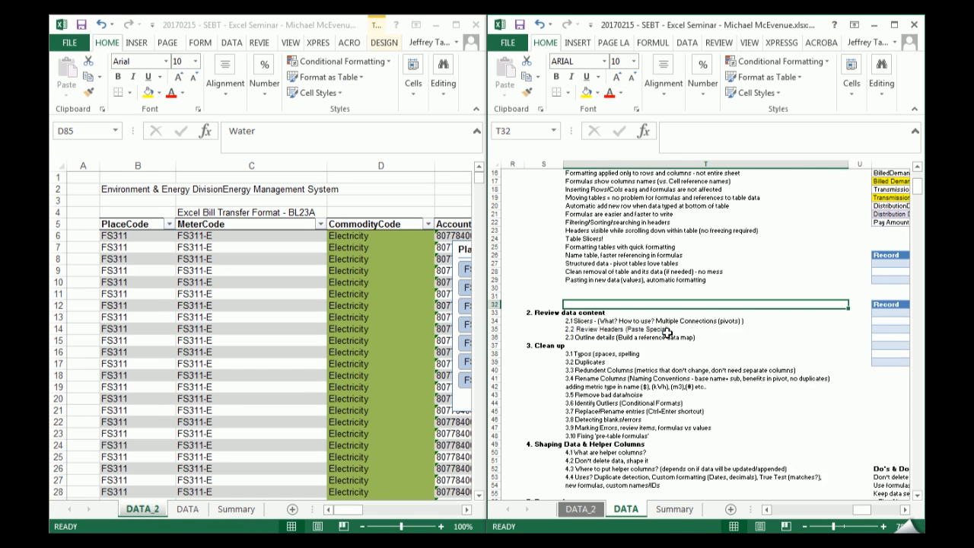
scroll(667, 333, "down", 3)
scroll(605, 277, "down", 2)
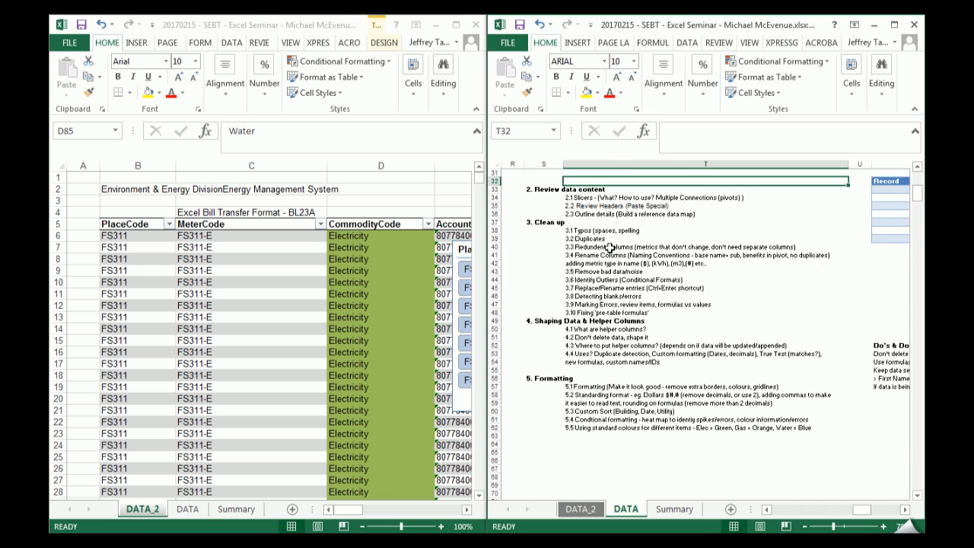
left_click(346, 340)
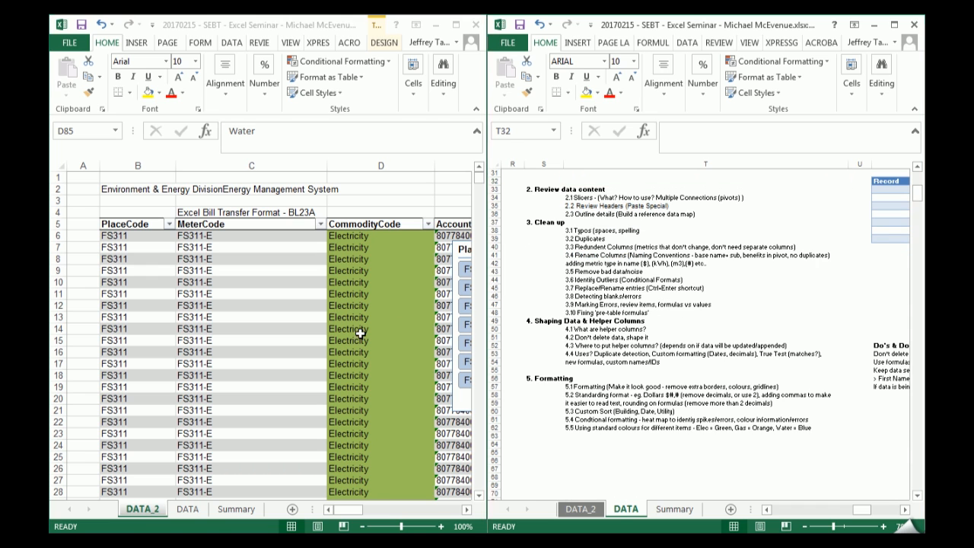
left_click(385, 378)
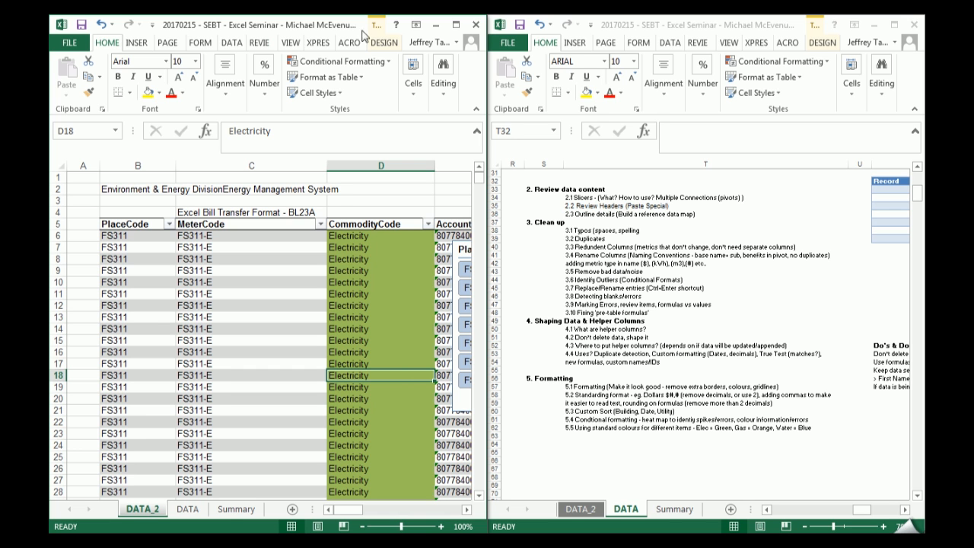
left_click(455, 25)
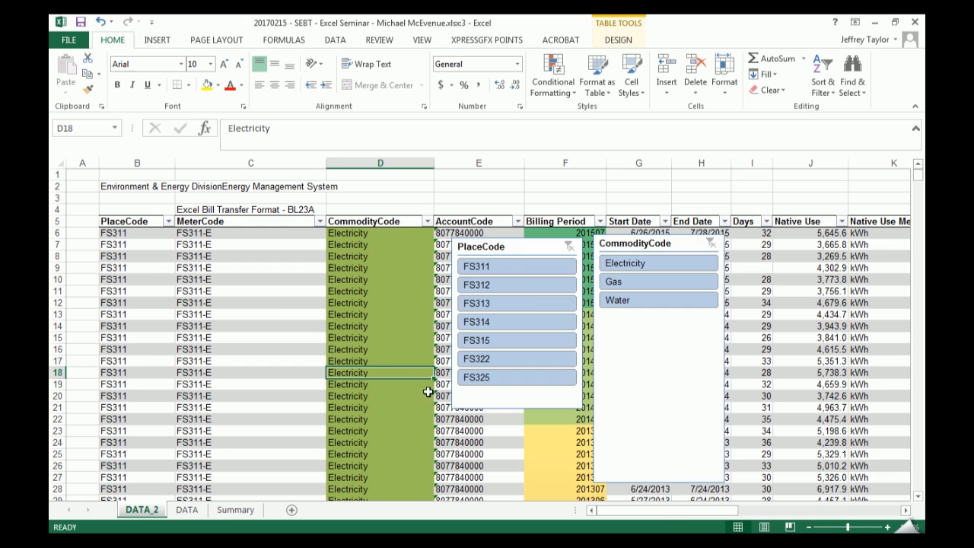
left_click_drag(652, 509, 618, 497)
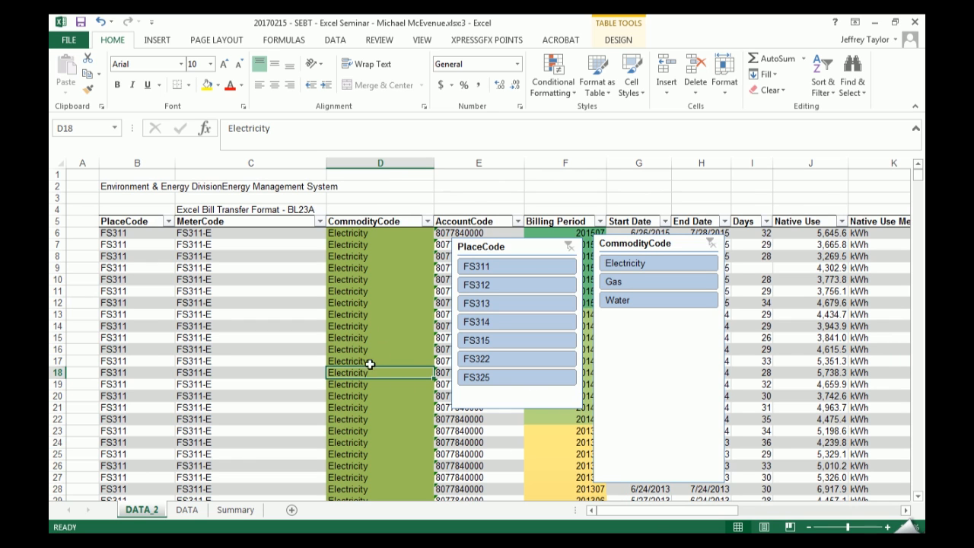
- Insert a new table column before CommodityCode and name its header Dup chk
right_click(393, 162)
left_click(426, 256)
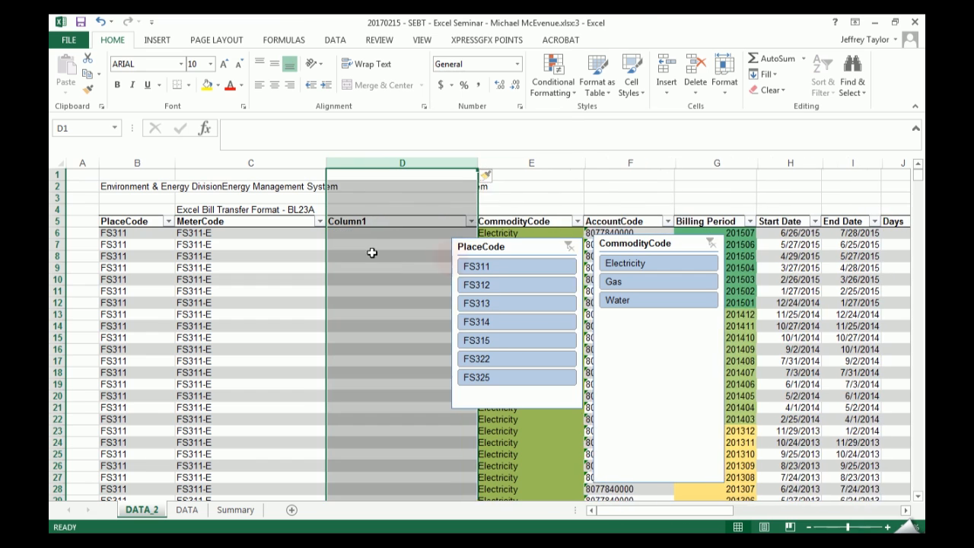
left_click(381, 221)
type("Dpu")
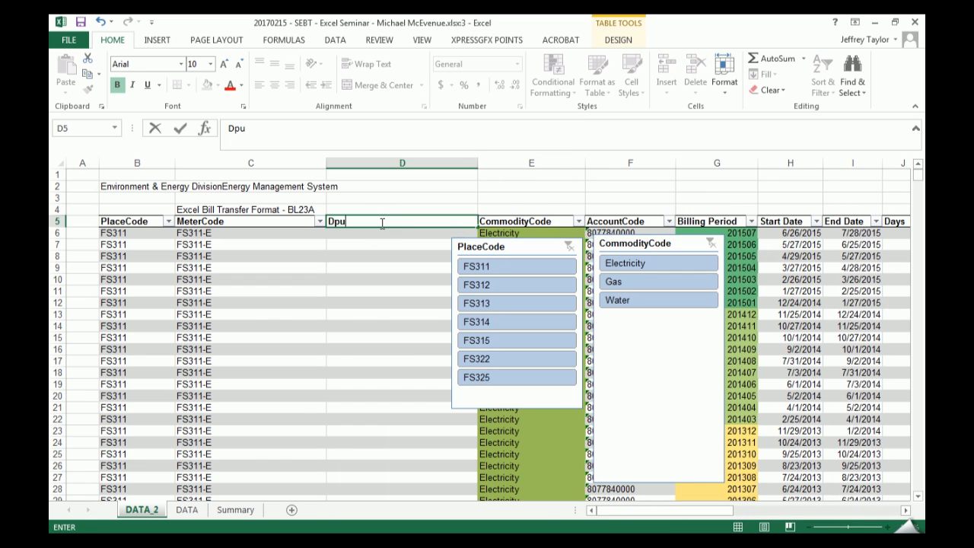
type("pochk")
key("Return")
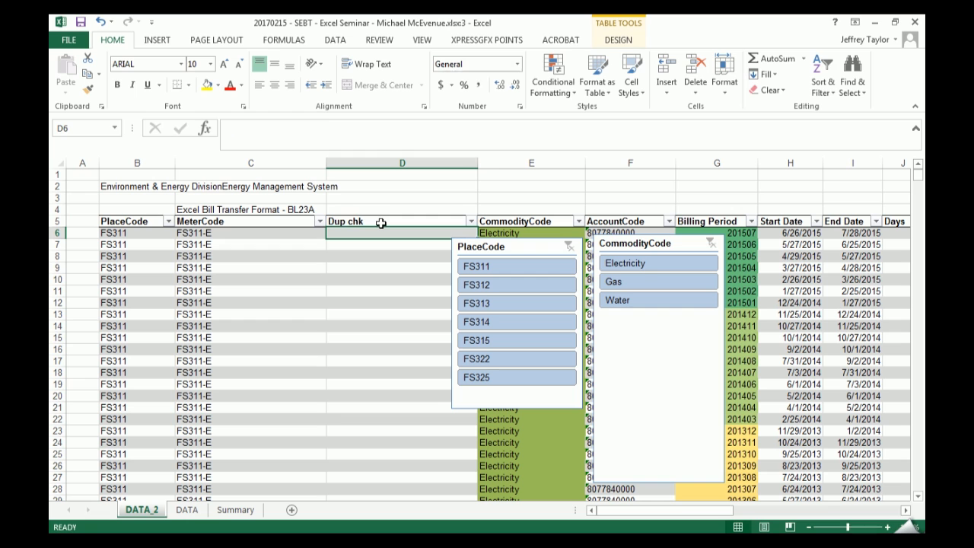
- Start a COUNTIFS formula in the first data cell of the Dup chk column
type("=")
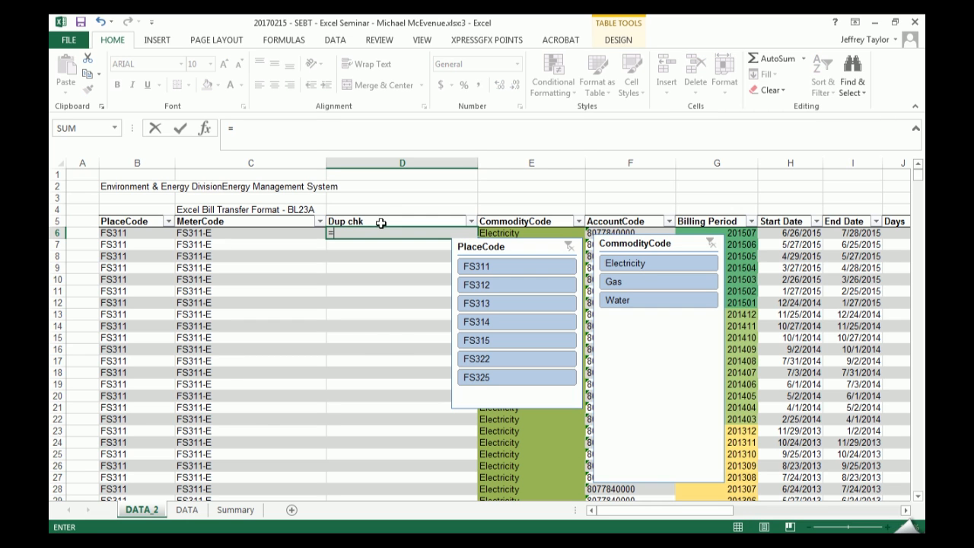
type("cou")
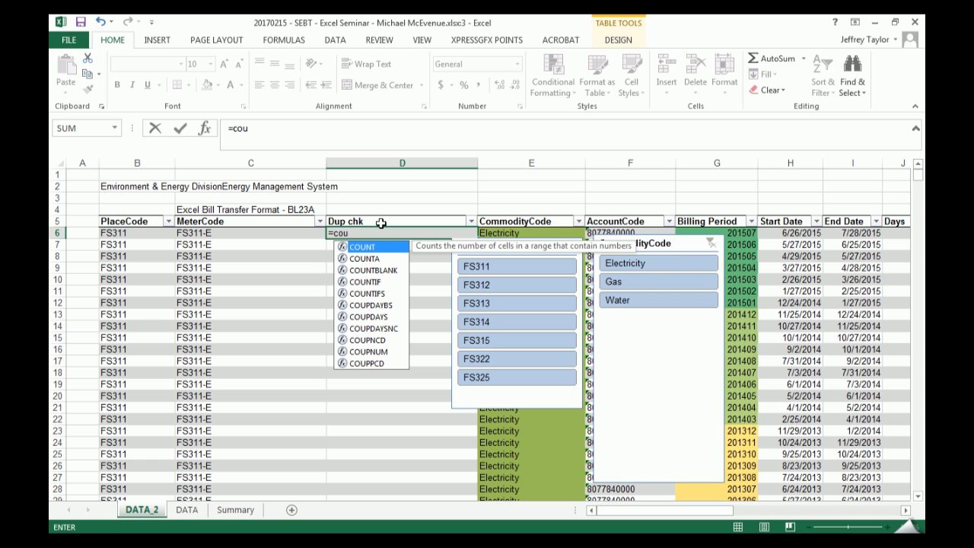
key("Down")
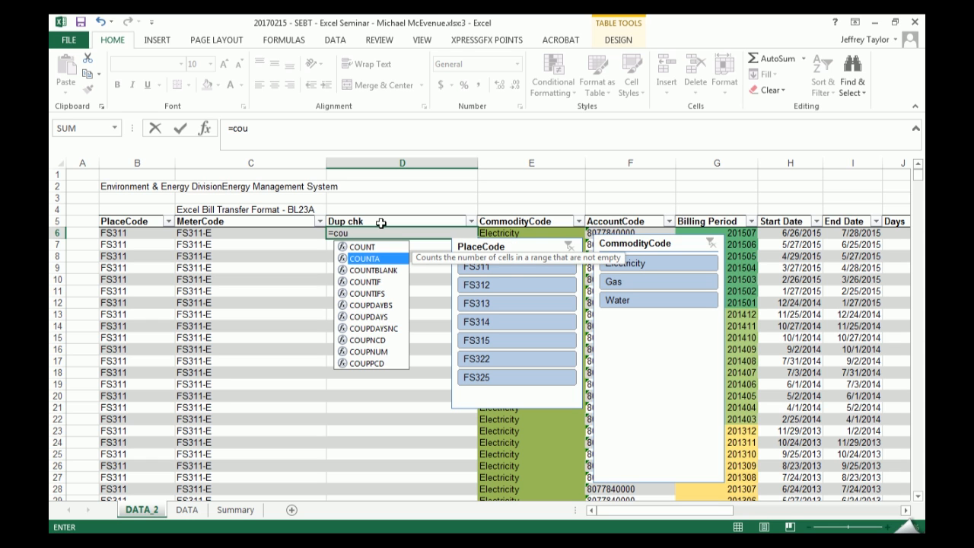
key("Down")
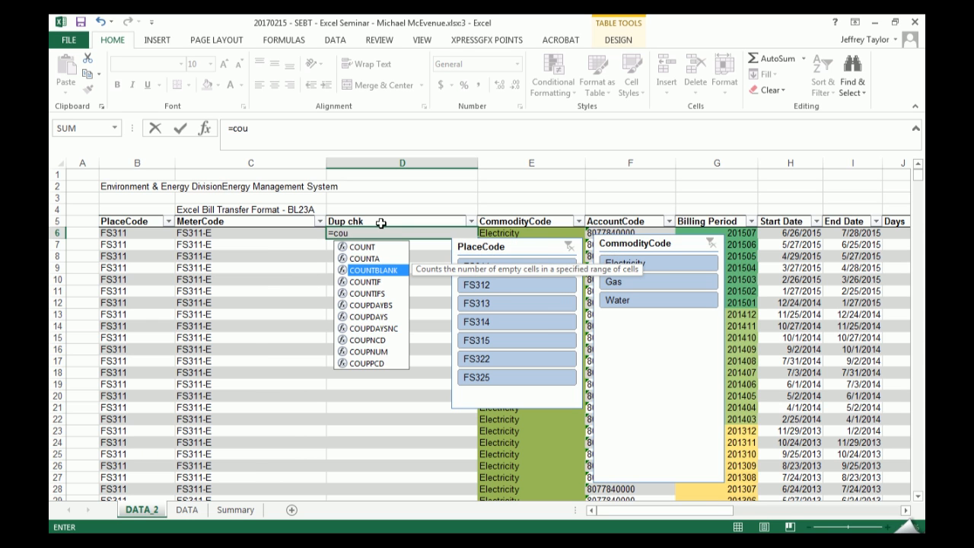
key("Down")
key("Down")
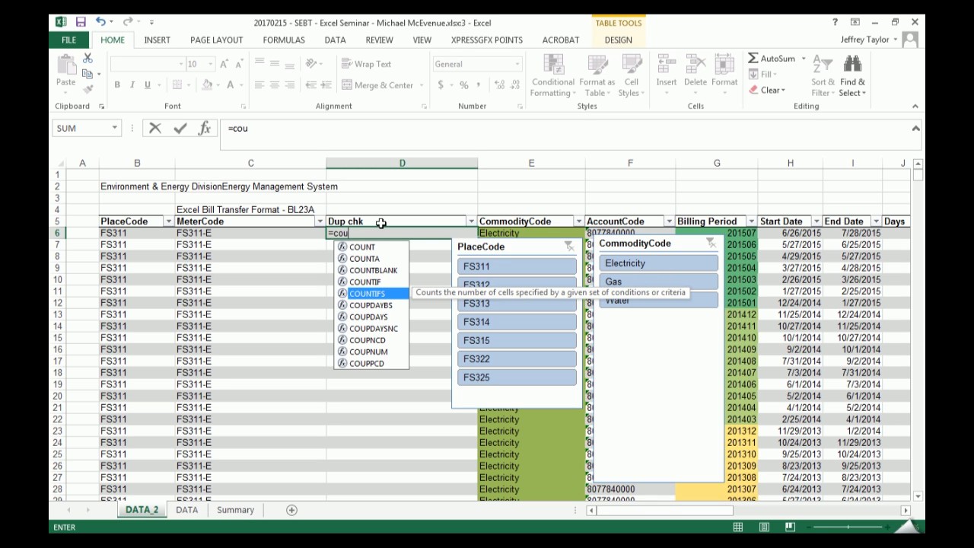
key("Tab")
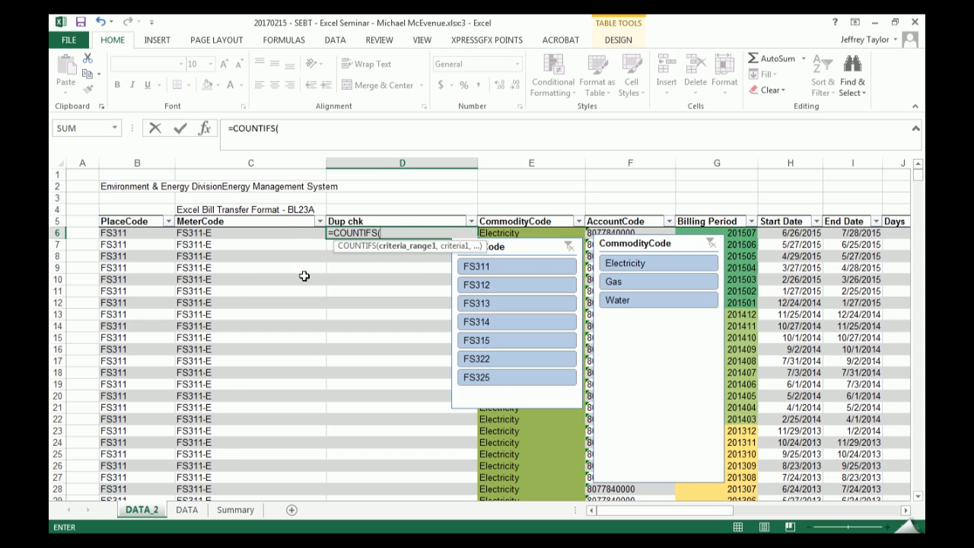
left_click(235, 216)
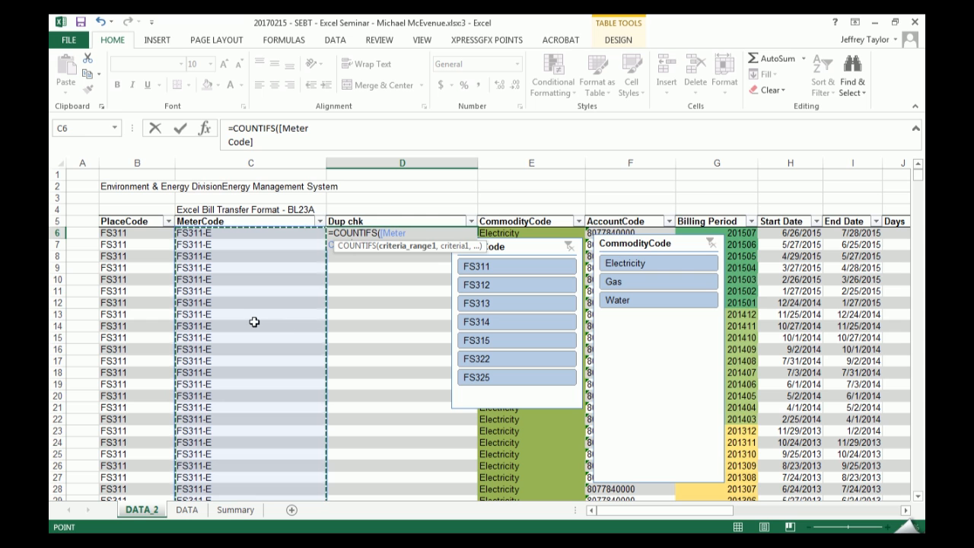
left_click(415, 232)
type(",.")
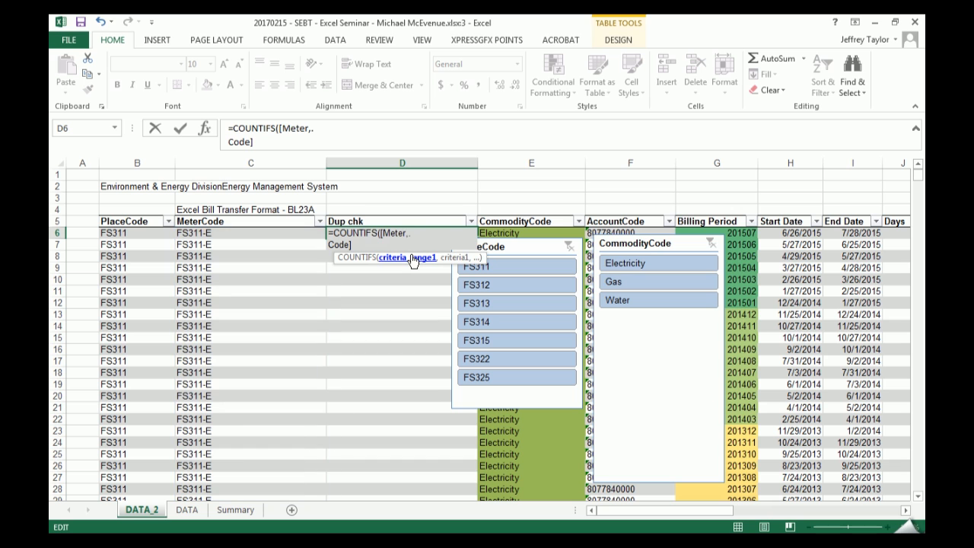
key("F2")
key("Left")
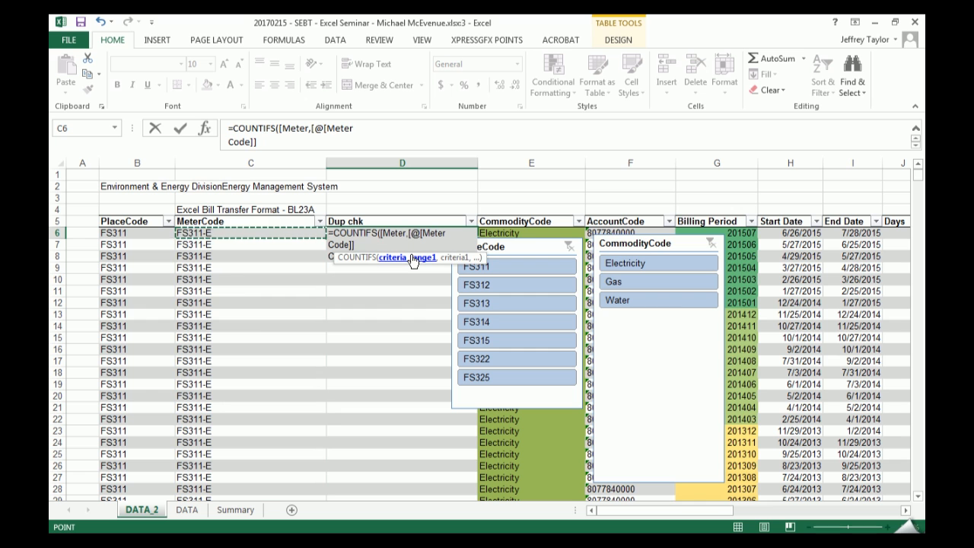
left_click(412, 261)
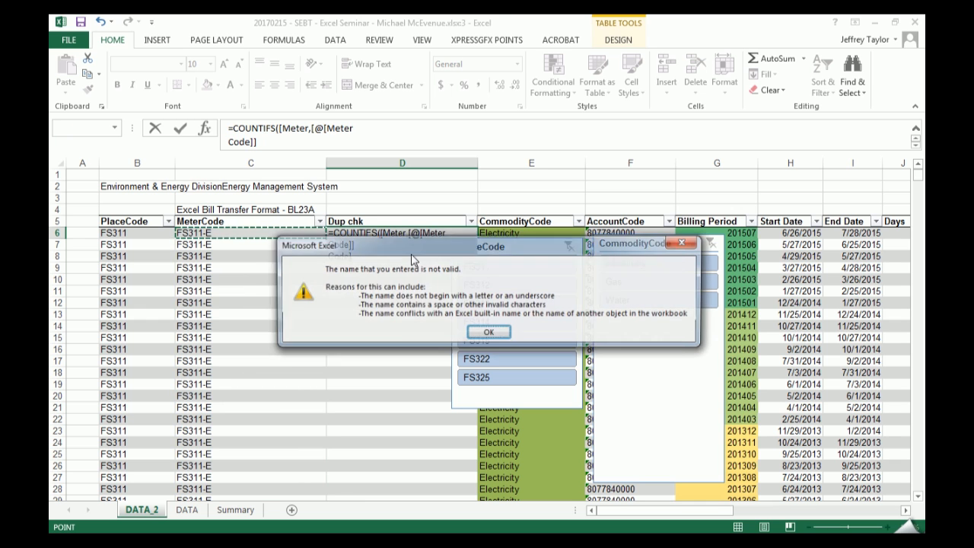
key("Return")
key("Right")
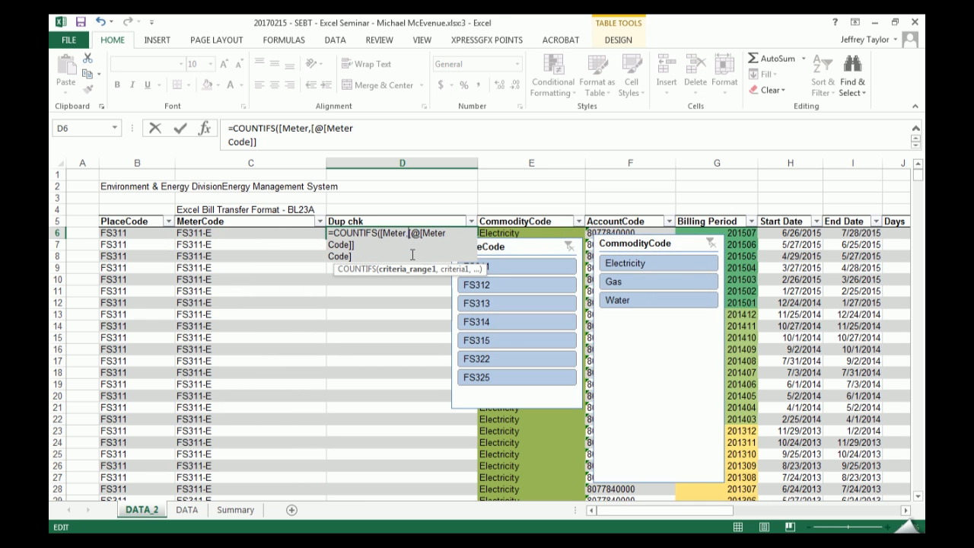
key("Delete")
key("Delete")
key("Delete")
key("Delete")
key("Delete")
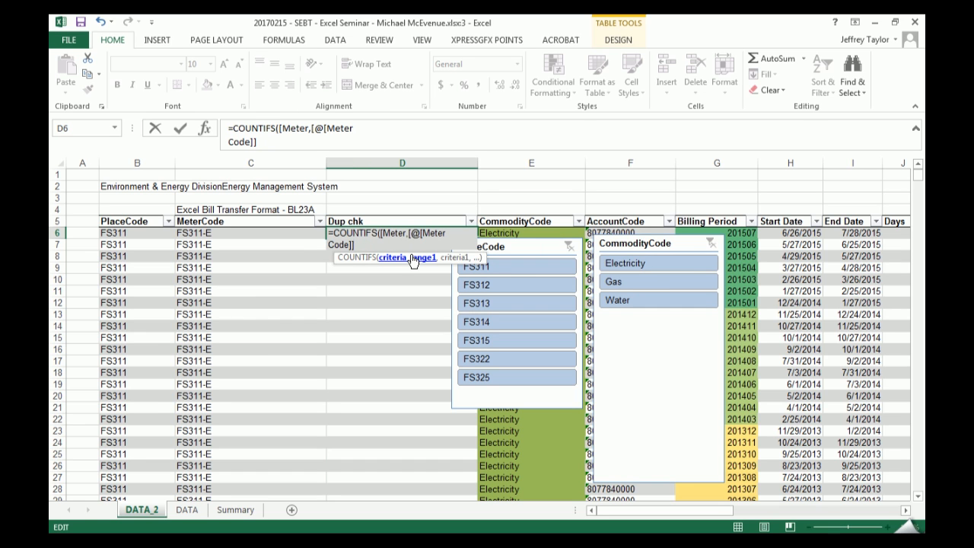
key("BackSpace")
key("BackSpace")
key("BackSpace")
key("BackSpace")
key("BackSpace")
key("BackSpace")
key("BackSpace")
key("BackSpace")
key("BackSpace")
key("BackSpace")
key("BackSpace")
key("BackSpace")
key("BackSpace")
key("BackSpace")
key("BackSpace")
key("BackSpace")
key("BackSpace")
key("BackSpace")
key("BackSpace")
key("BackSpace")
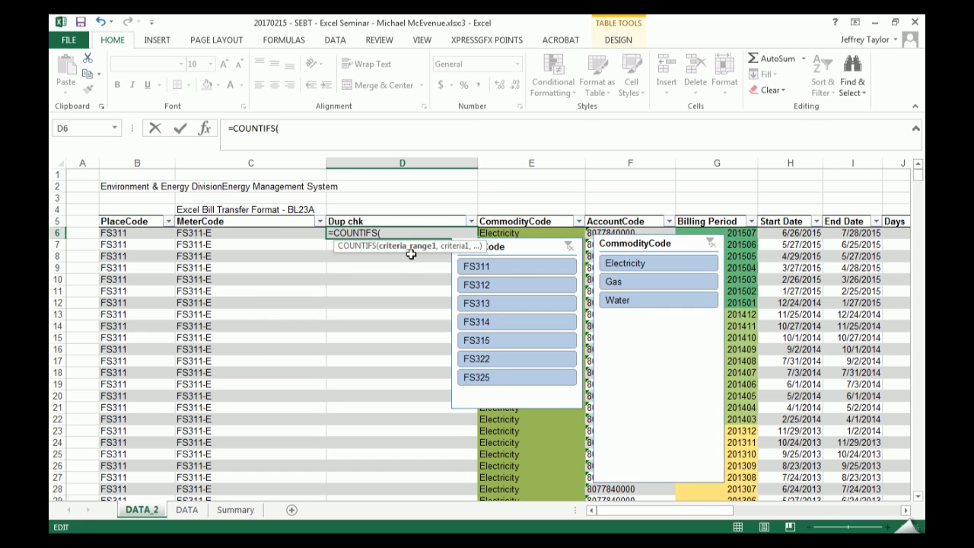
key("Left")
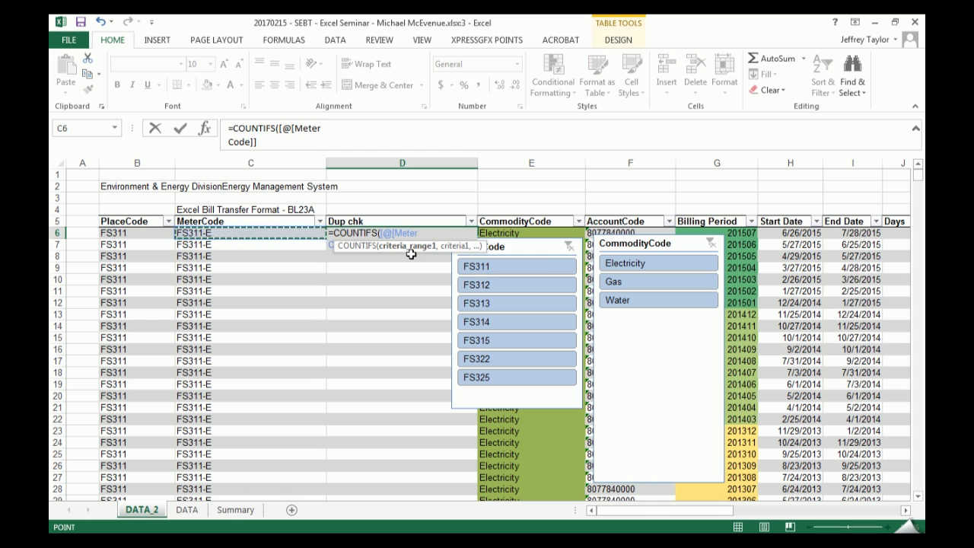
type(",")
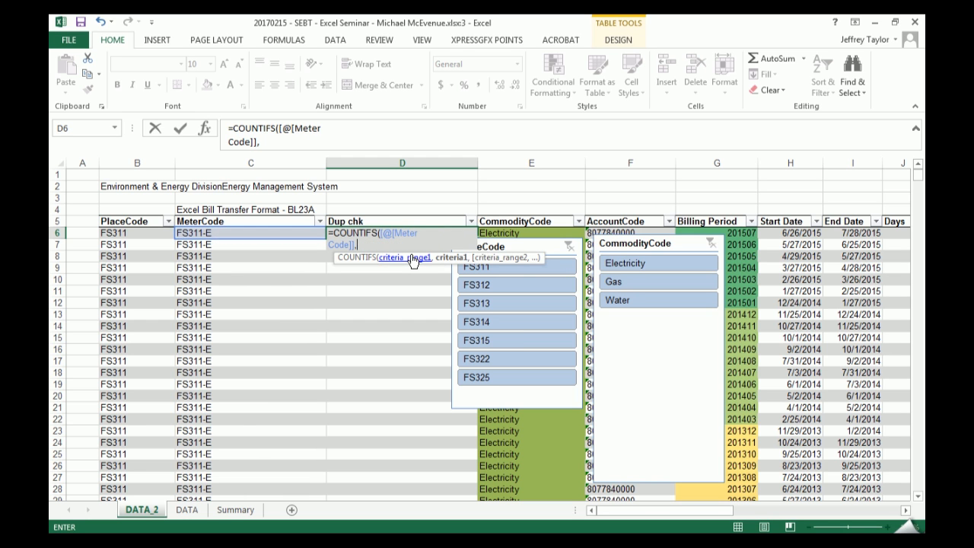
left_click_drag(385, 240, 388, 233)
left_click(374, 245)
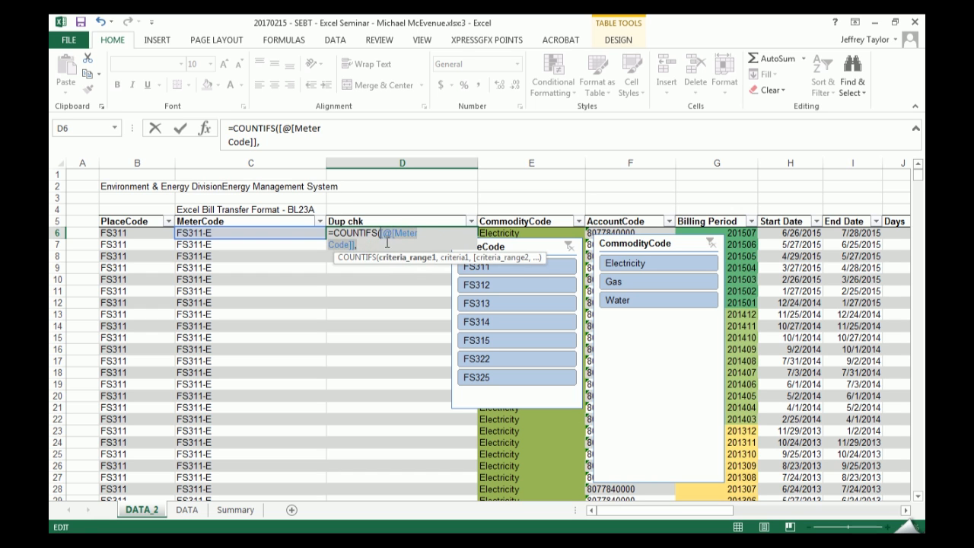
key("BackSpace")
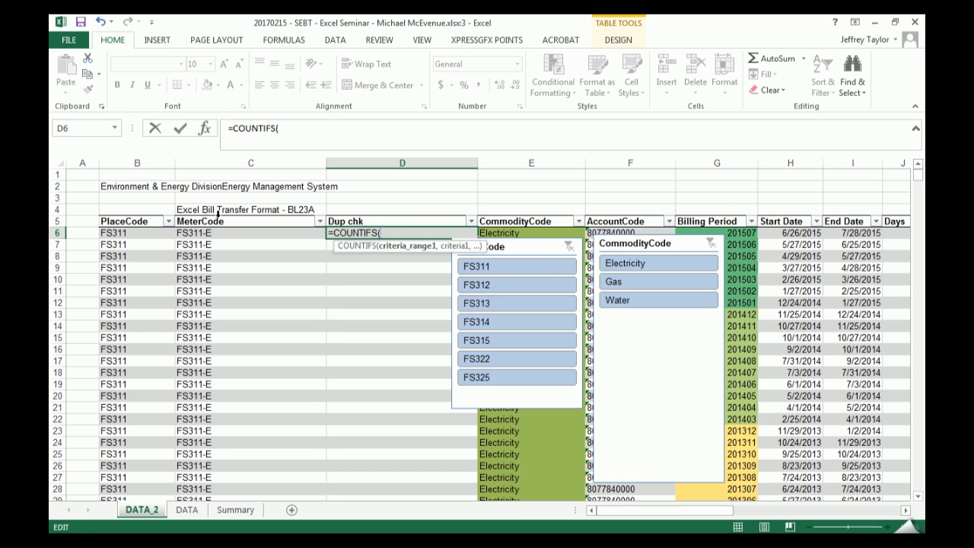
- Complete the COUNTIFS formula with the whole Meter Code column as criteria range and the same row's Meter Code as criterion
left_click(216, 218)
type(",")
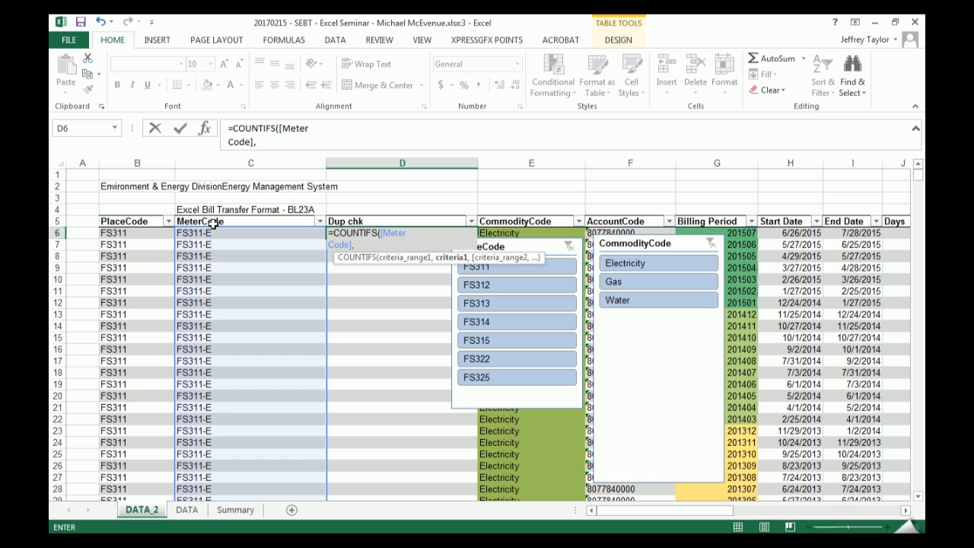
left_click(213, 225)
key("Return")
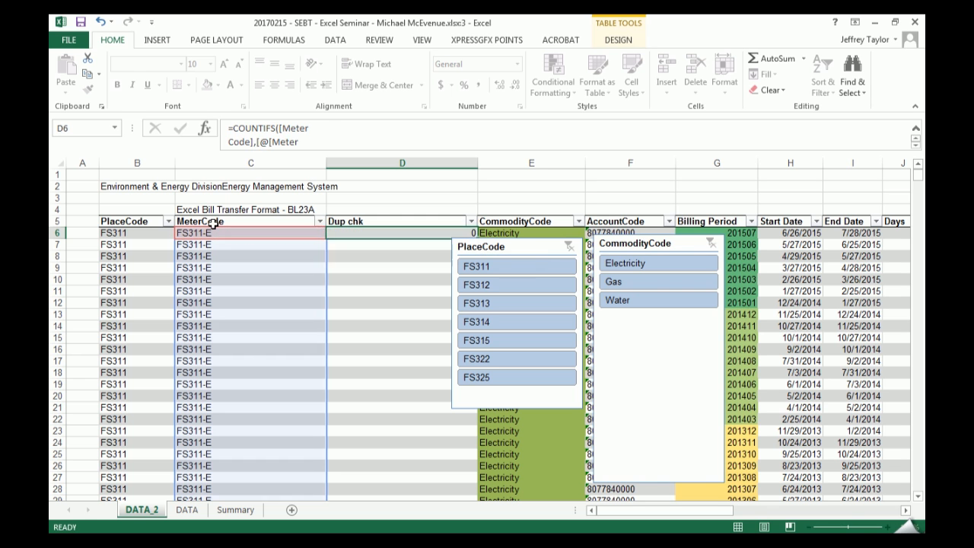
- Move the PlaceCode and CommodityCode slicers together away from the Dup chk and CommodityCode columns
left_click(520, 246)
left_click(633, 253, "ctrl")
left_click_drag(541, 246, 687, 229)
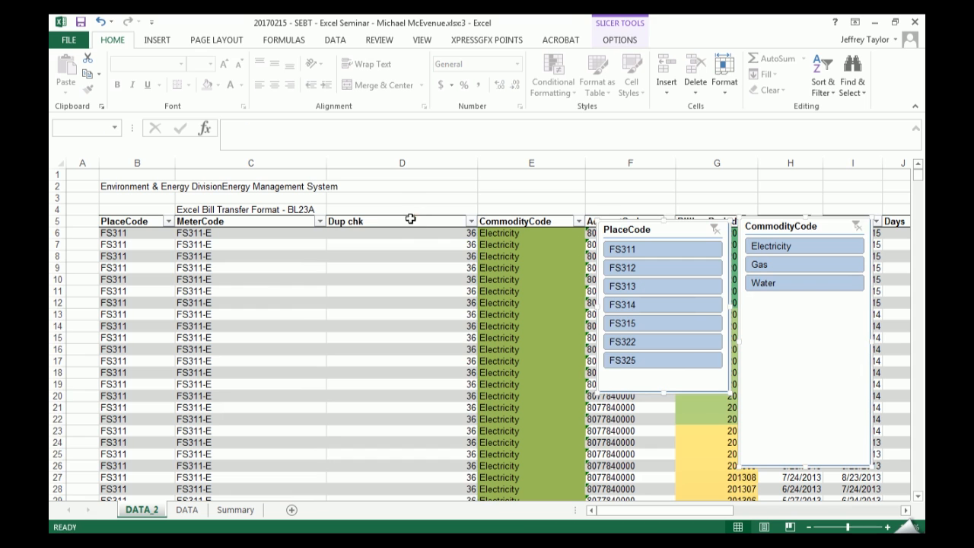
- Center the values in the Dup chk column horizontally
left_click(410, 219)
left_click(274, 84)
left_click(401, 233)
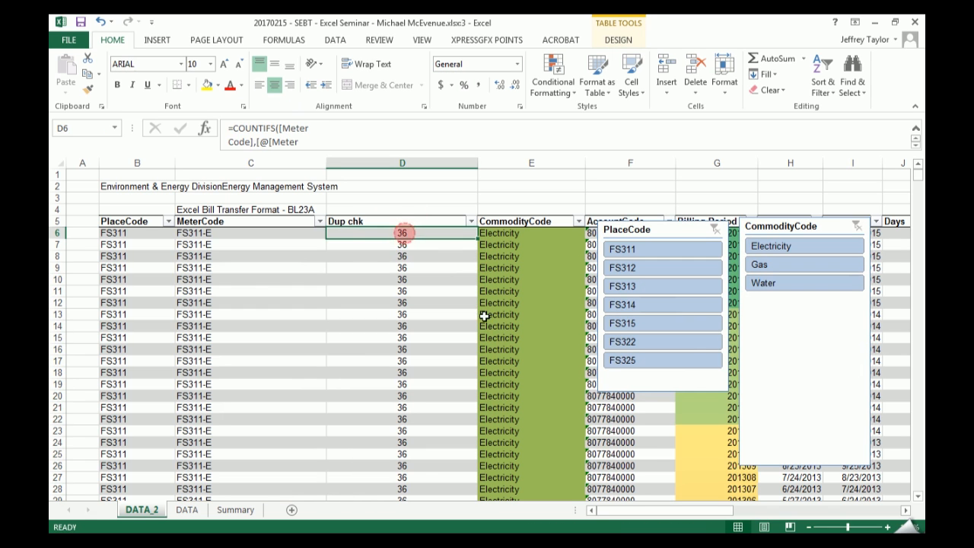
- Examine the Dup chk counts against the MeterCode values from the FS311-E rows through the FS311-N rows
left_click(226, 233)
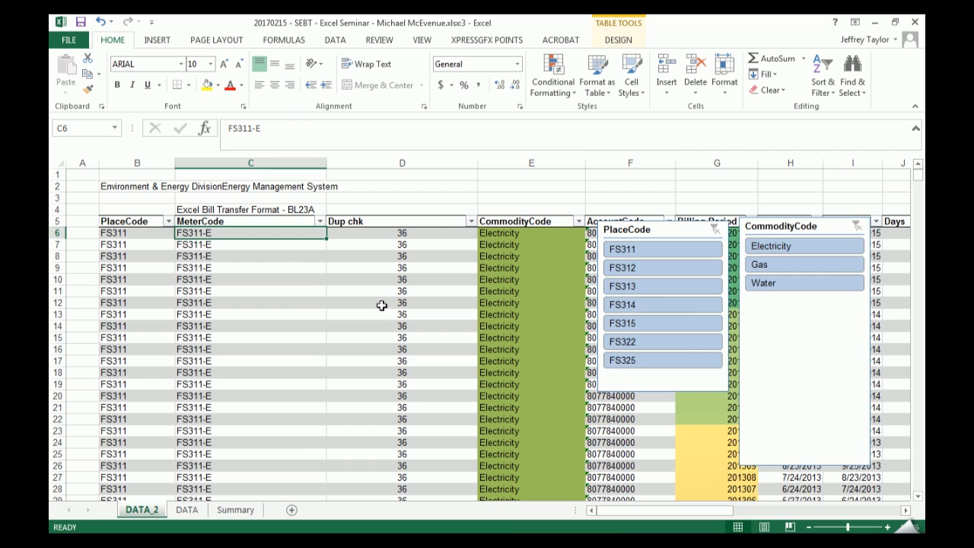
scroll(398, 310, "down", 9)
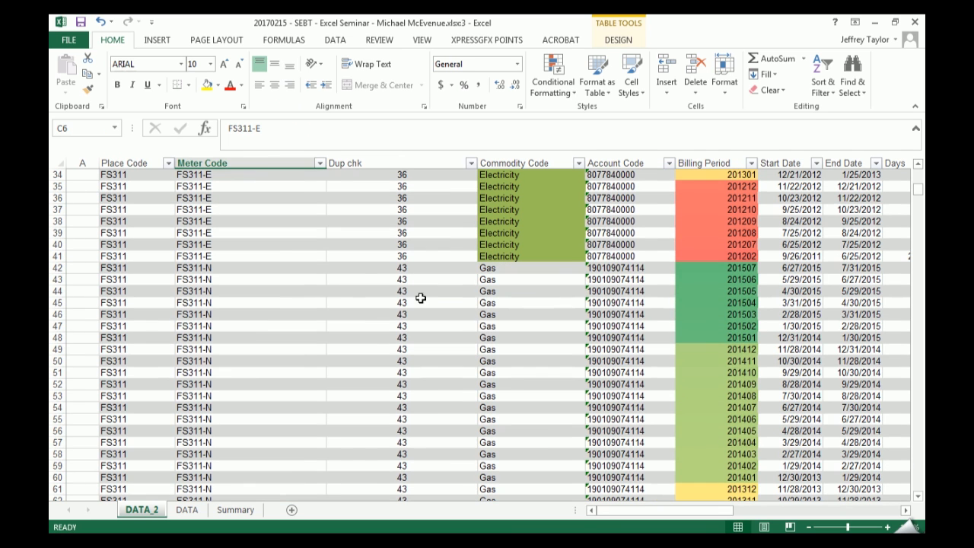
left_click_drag(402, 222, 402, 305)
left_click(426, 372)
scroll(442, 338, "up", 10)
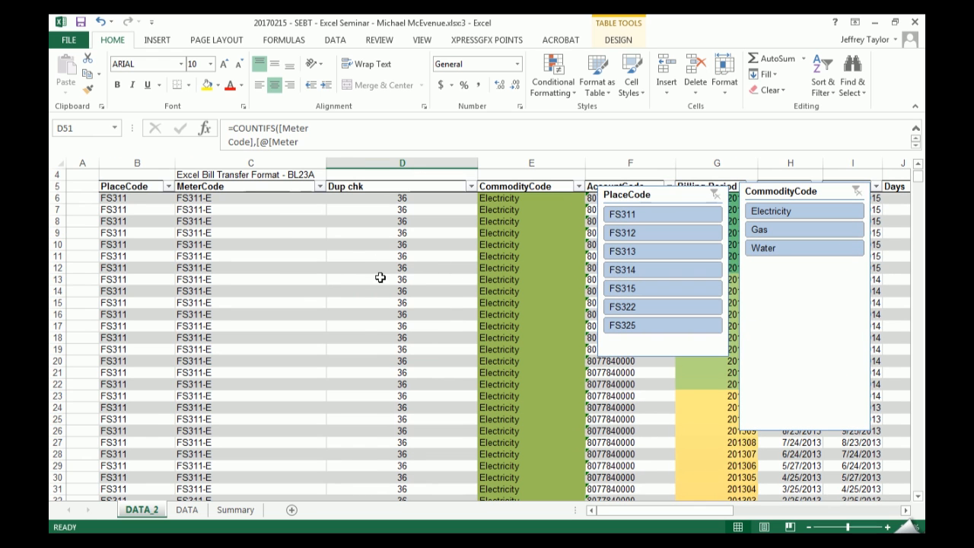
left_click(412, 200)
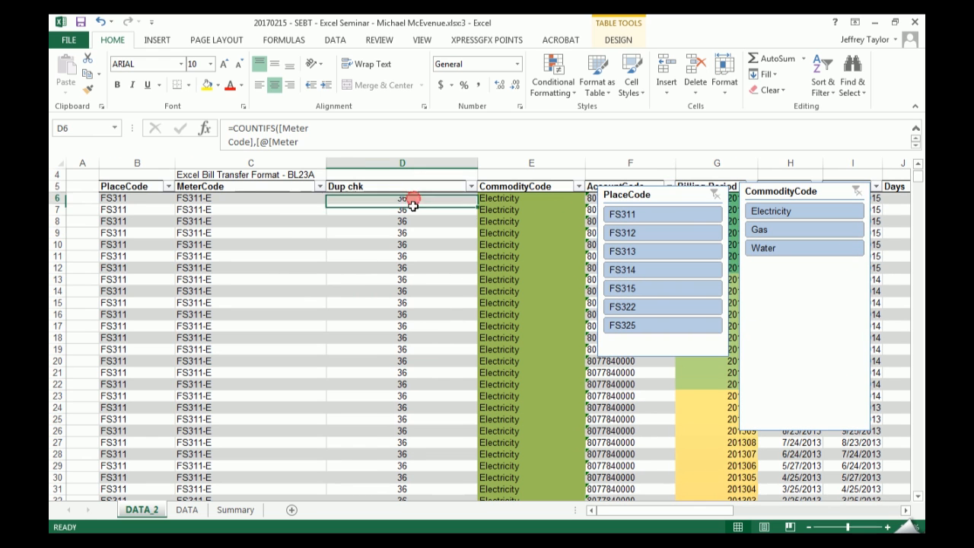
- Move the PlaceCode and CommodityCode slicers below the first data rows, and reselect the first Dup chk value
left_click_drag(677, 198, 680, 293)
left_click(797, 182)
left_click_drag(794, 189, 795, 229)
left_click(409, 195)
left_click(616, 198)
left_click(391, 194)
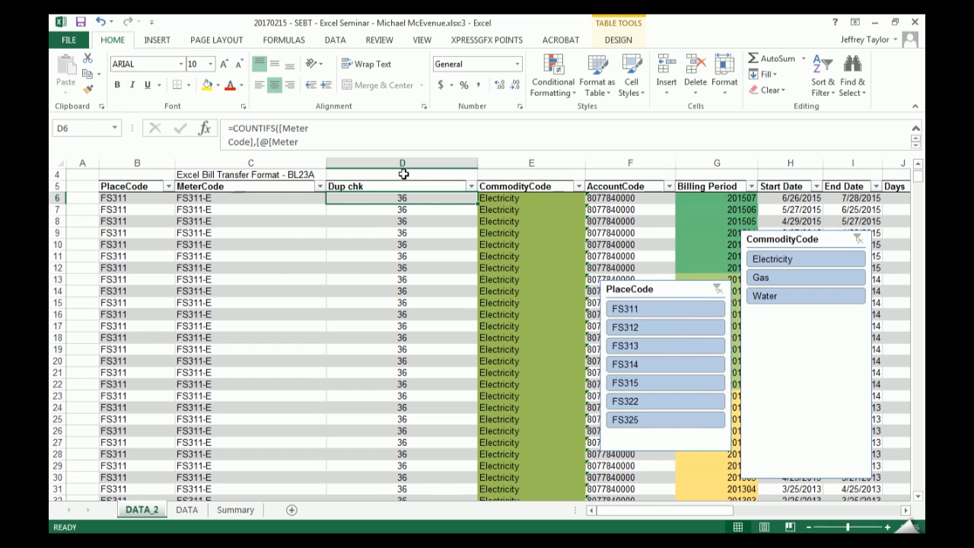
- Hide worksheet column D with the Dup chk values, and undo the hiding
right_click(404, 163)
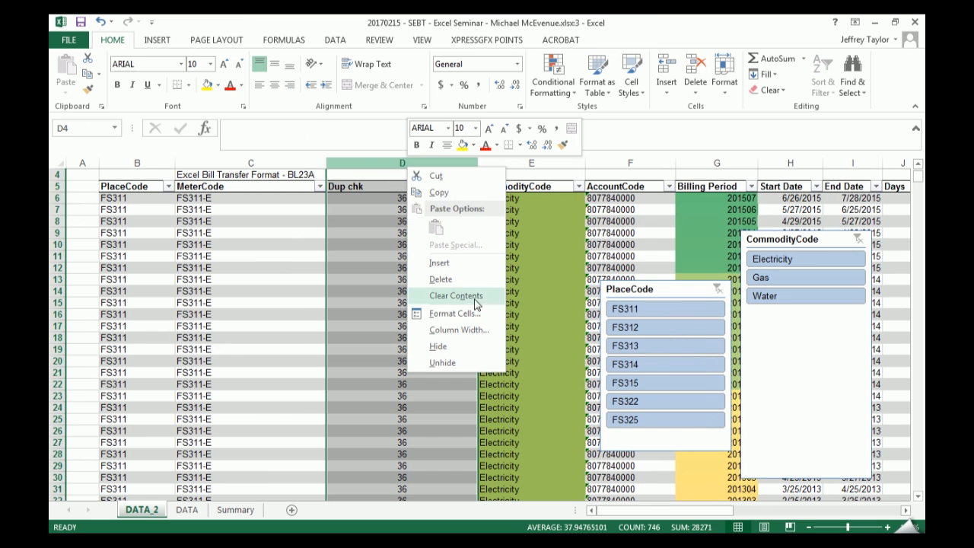
left_click(472, 350)
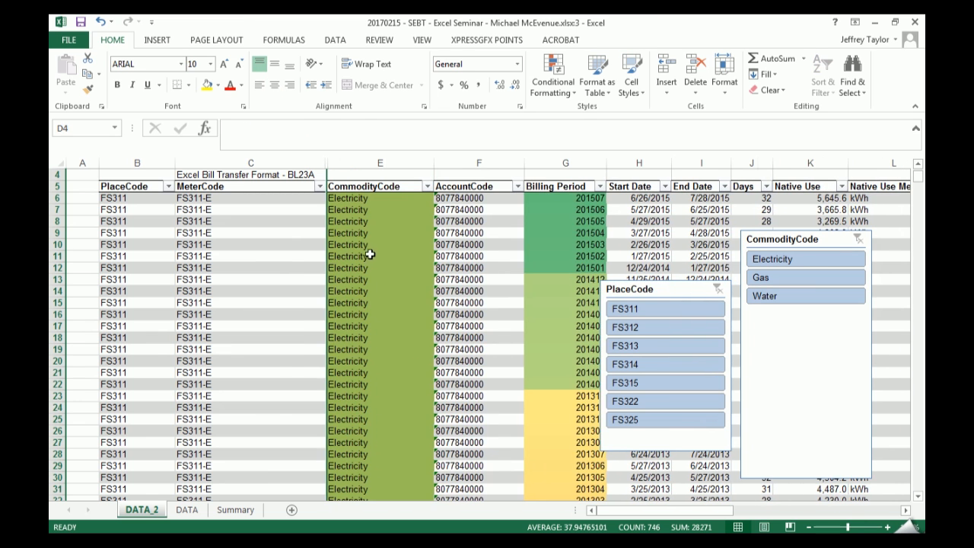
key("ctrl+z")
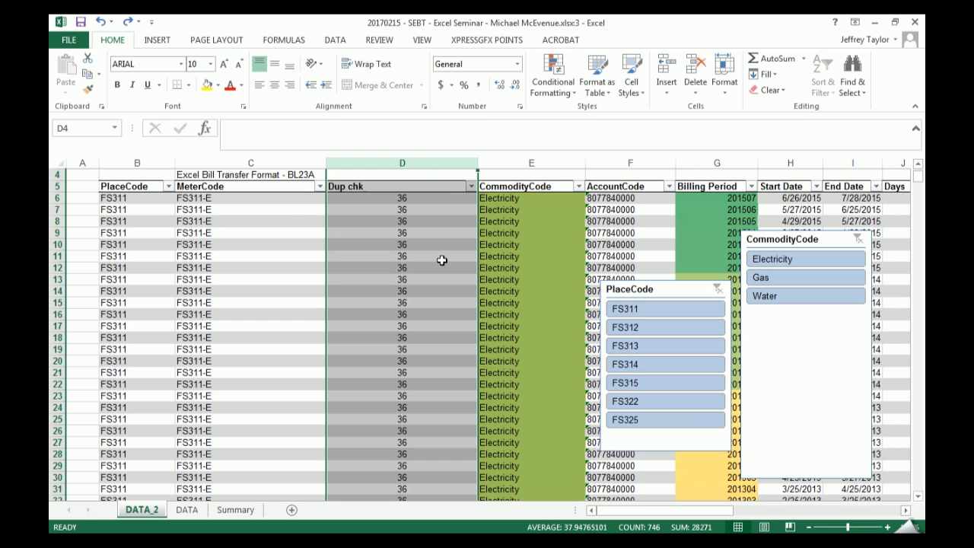
- View the distinct values in the Dup chk filter list and close it without filtering anything
left_click(471, 186)
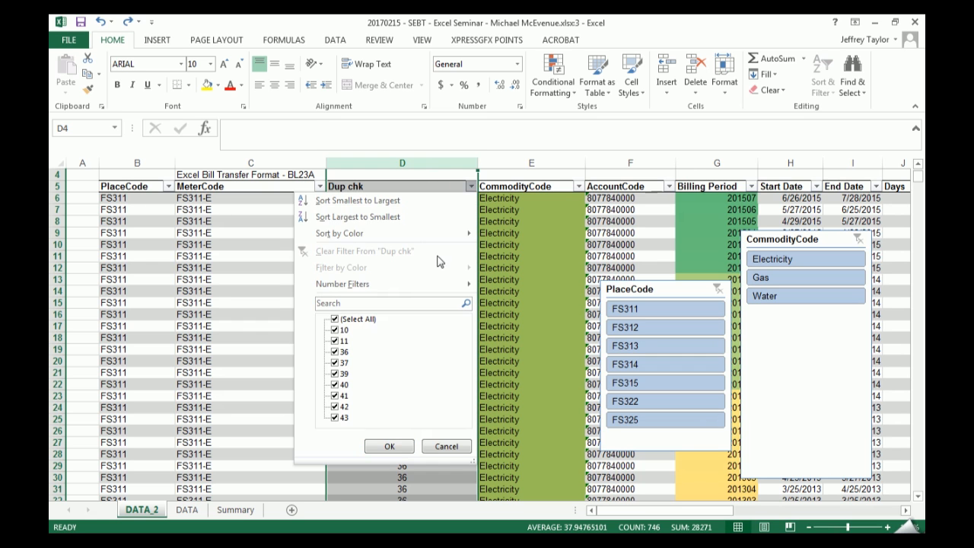
left_click(389, 446)
- Highlight Dup chk values greater than 1 using Light Red Fill with Dark Red Text, and undo that conditional formatting
left_click(410, 181)
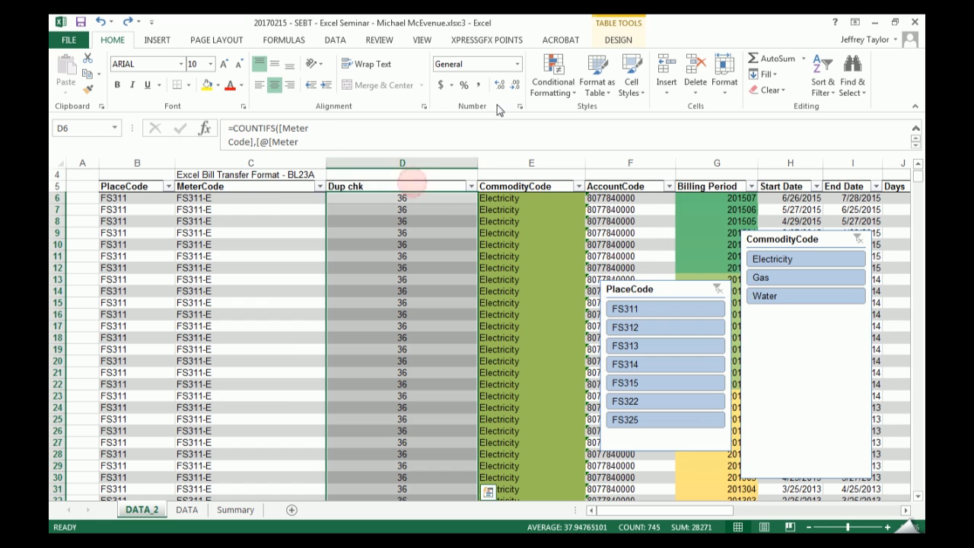
left_click(553, 80)
mouse_move(609, 113)
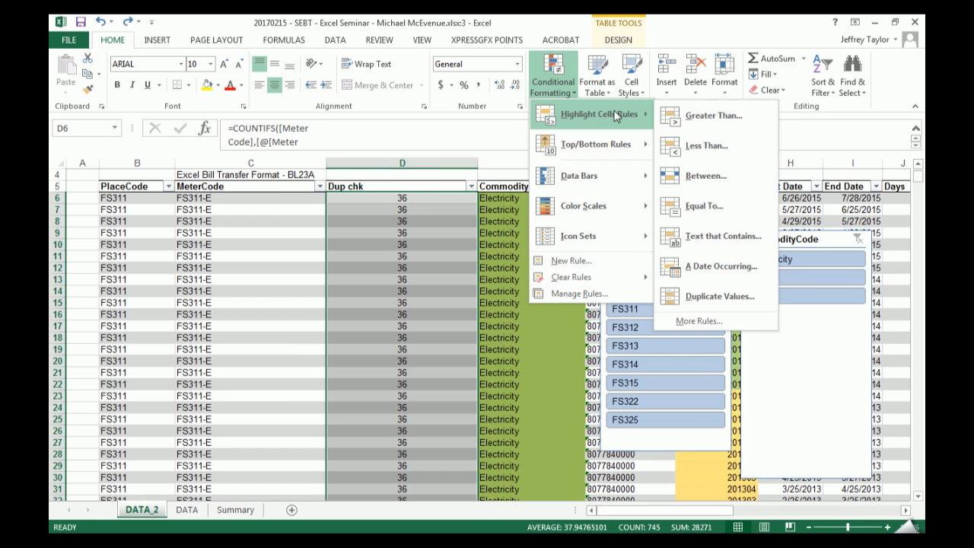
left_click(707, 118)
type("1")
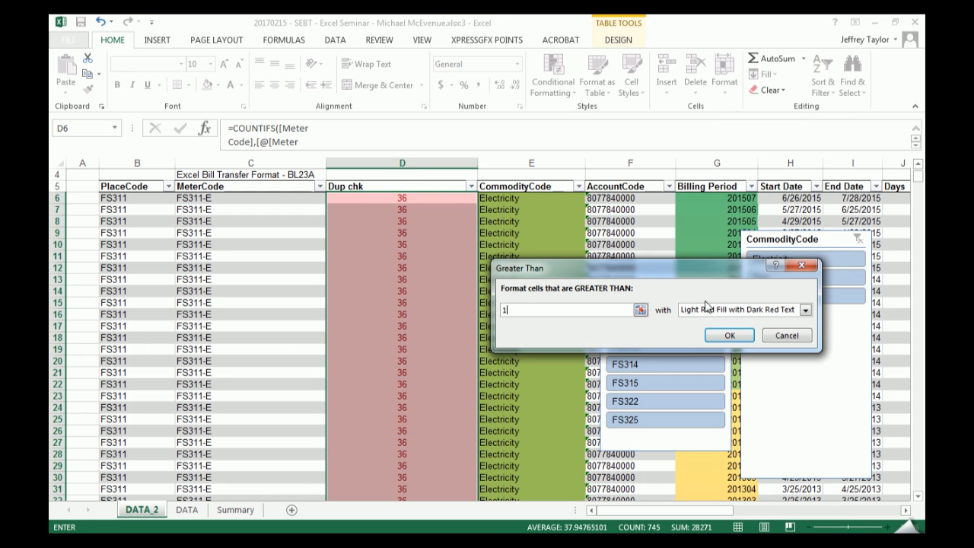
left_click(747, 340)
mouse_move(918, 176)
left_mouse_down()
mouse_move(915, 394)
mouse_move(918, 174)
left_mouse_up()
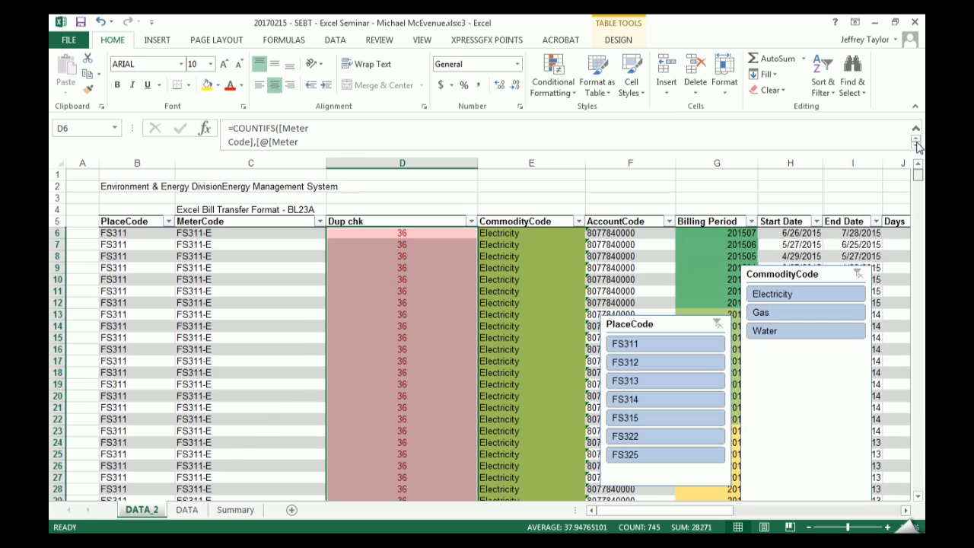
key("ctrl+z")
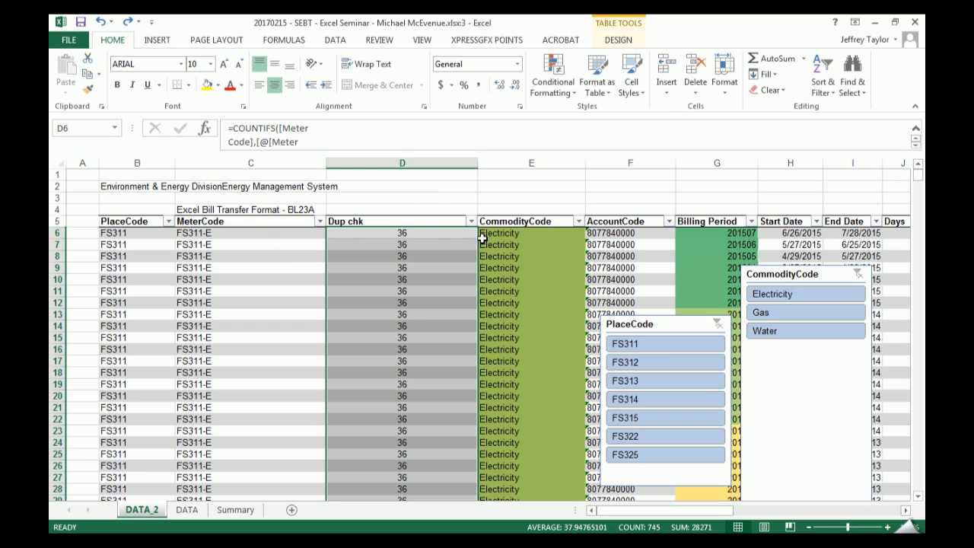
- Delete worksheet column D with the Dup chk values, and reposition the PlaceCode and CommodityCode slicers closer to the MeterCode column
right_click(423, 161)
left_click(459, 276)
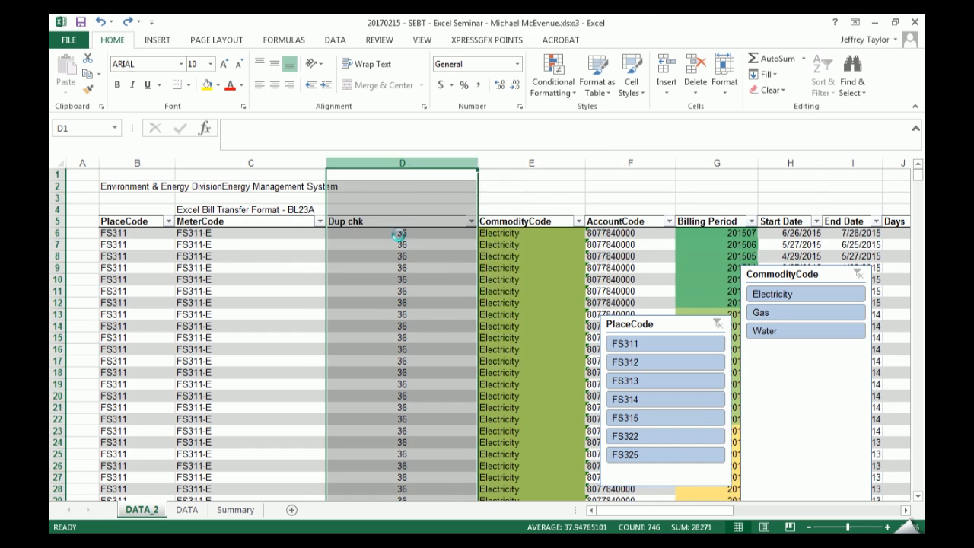
left_click(410, 337)
left_click_drag(678, 326, 556, 279)
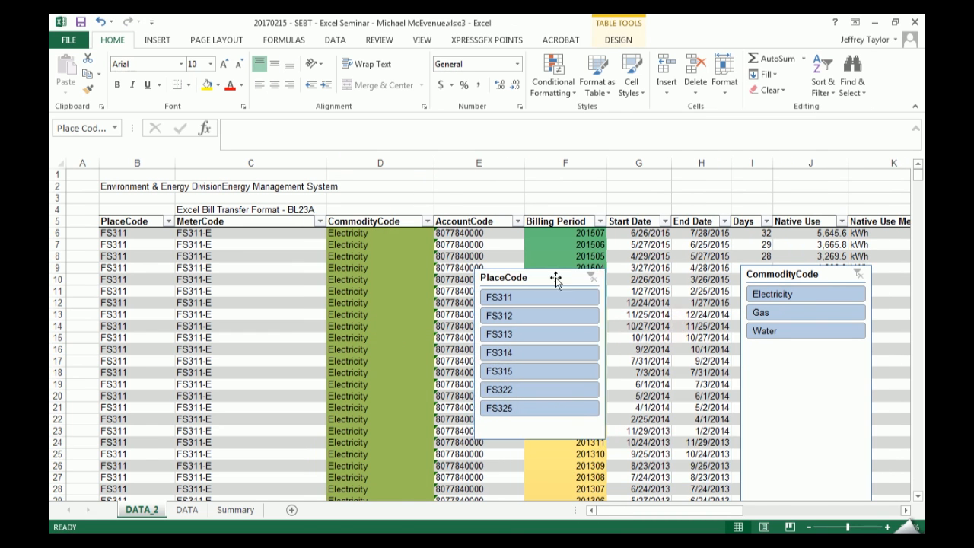
left_click_drag(751, 276, 708, 279)
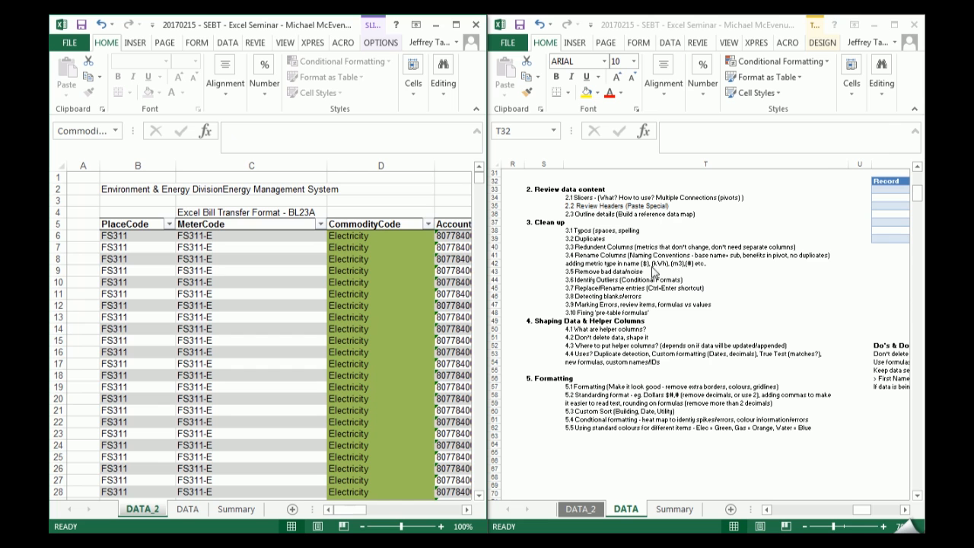
- Select topic 3.5 Remove bad data/noise in the seminar outline, and select the CommodityCode cells D7:D22 in the DATA_2 table
left_click(586, 272)
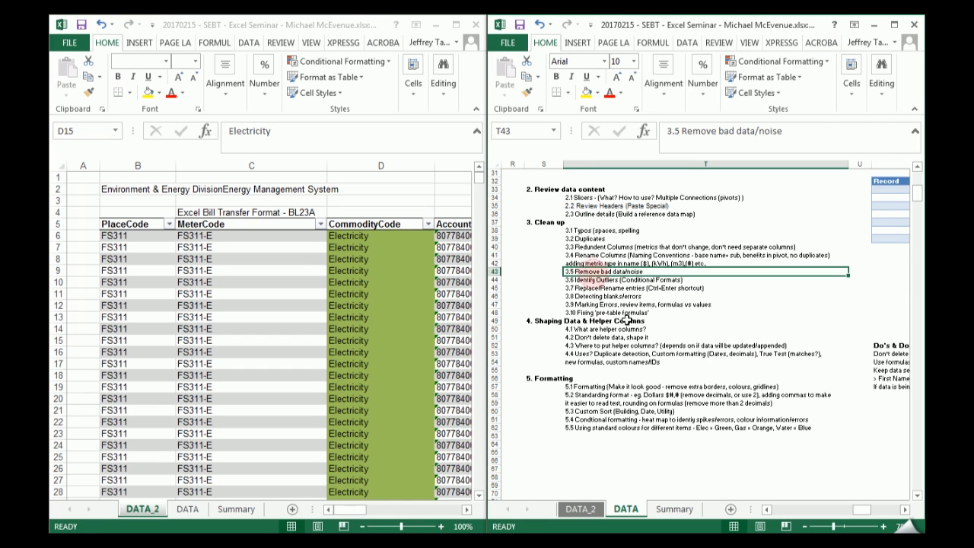
left_click(386, 245)
left_click_drag(386, 245, 380, 423)
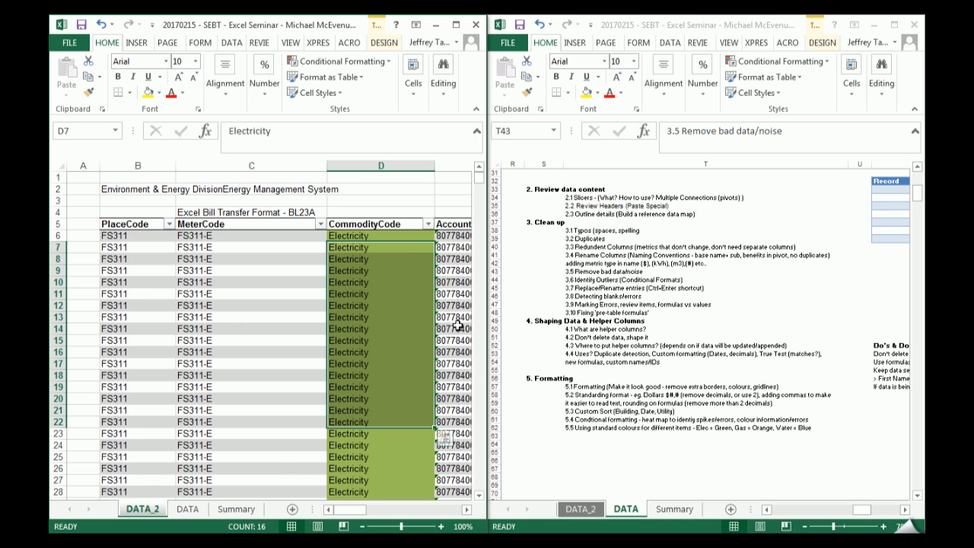
- Clear the Native Use Metric values in cells K9, K12 and K15 of the DATA_2 table
mouse_move(344, 514)
left_mouse_down()
mouse_move(381, 514)
mouse_move(363, 513)
left_mouse_up()
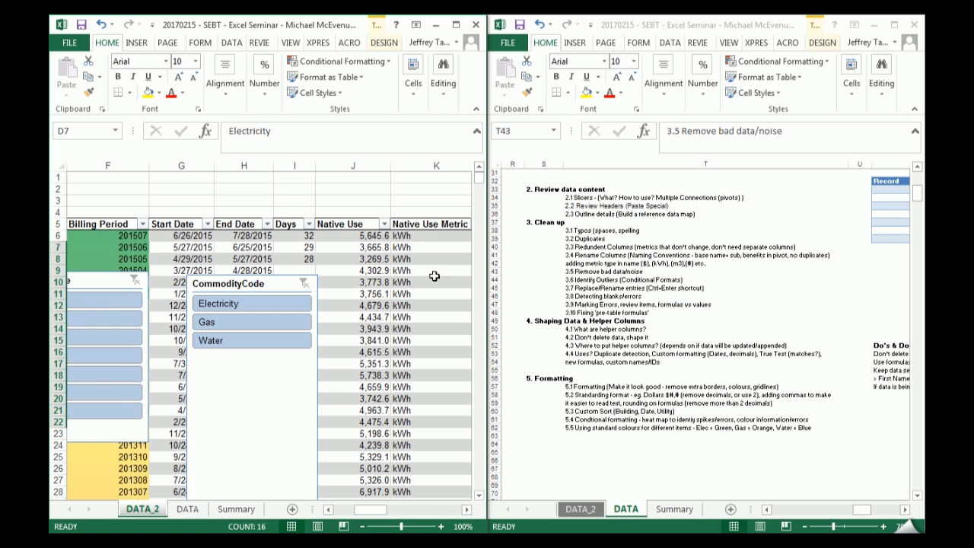
left_click(434, 275)
left_click(455, 25)
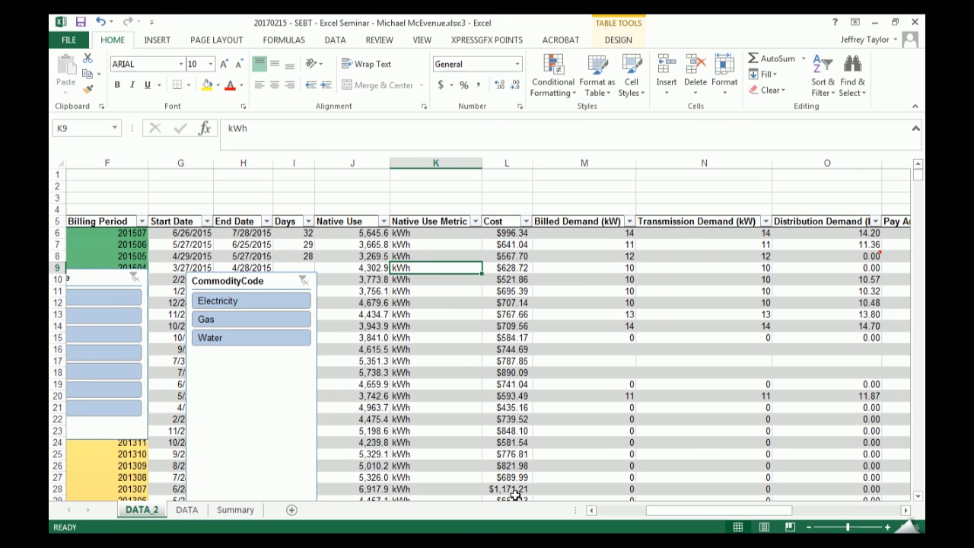
key("Delete")
key("Down")
key("Down")
key("Down")
key("Delete")
key("Down")
key("Down")
key("Down")
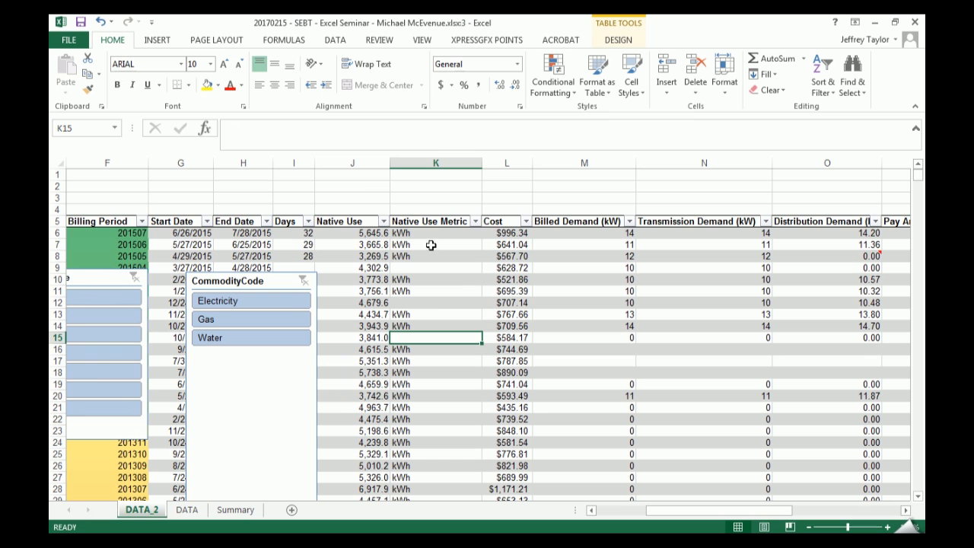
- Fill the blank Native Use Metric cells K9, K12 and K15 with yellow
left_click(416, 273)
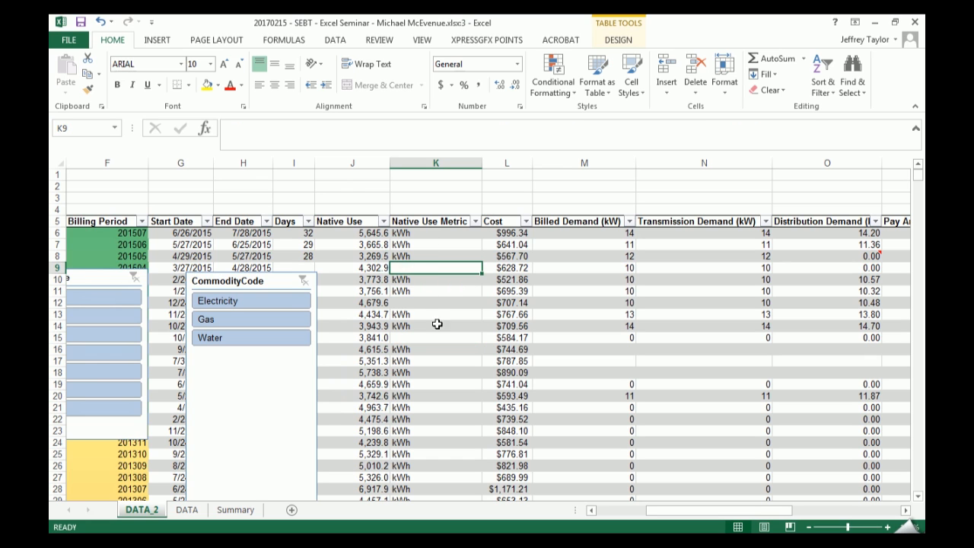
left_click(422, 303, "ctrl")
left_click(428, 338, "ctrl")
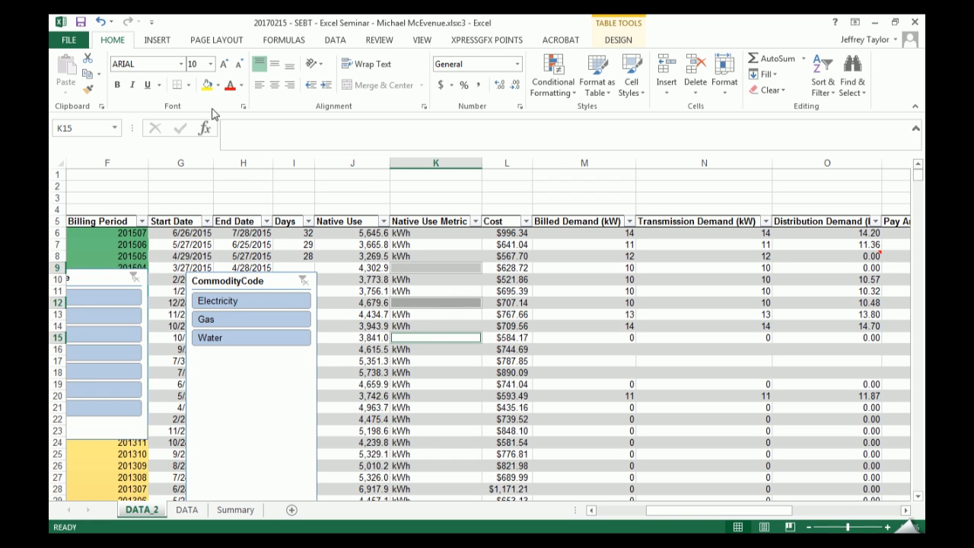
left_click(208, 85)
- Insert a slicer for Native Use Metric and place it over the Billed Demand (kW) column
left_click(426, 245)
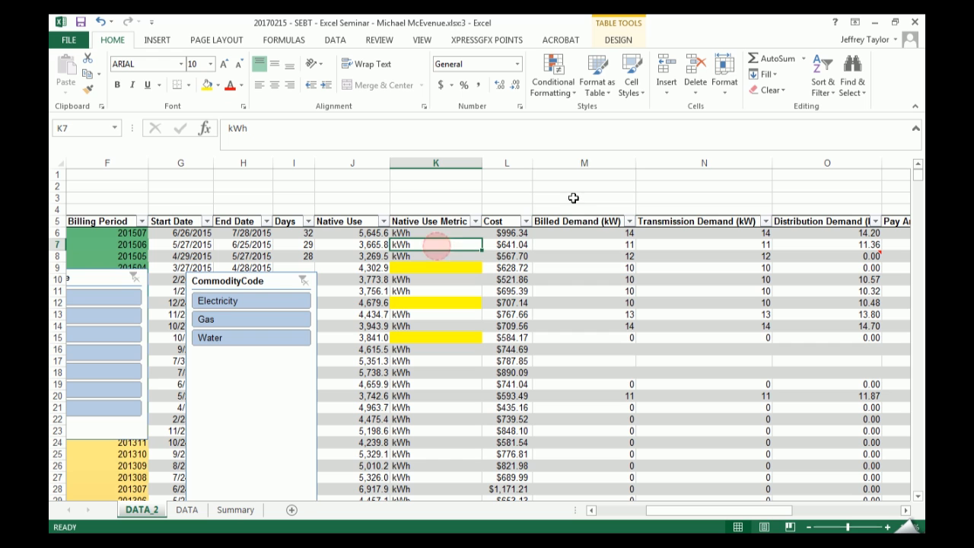
left_click(617, 40)
left_click(254, 80)
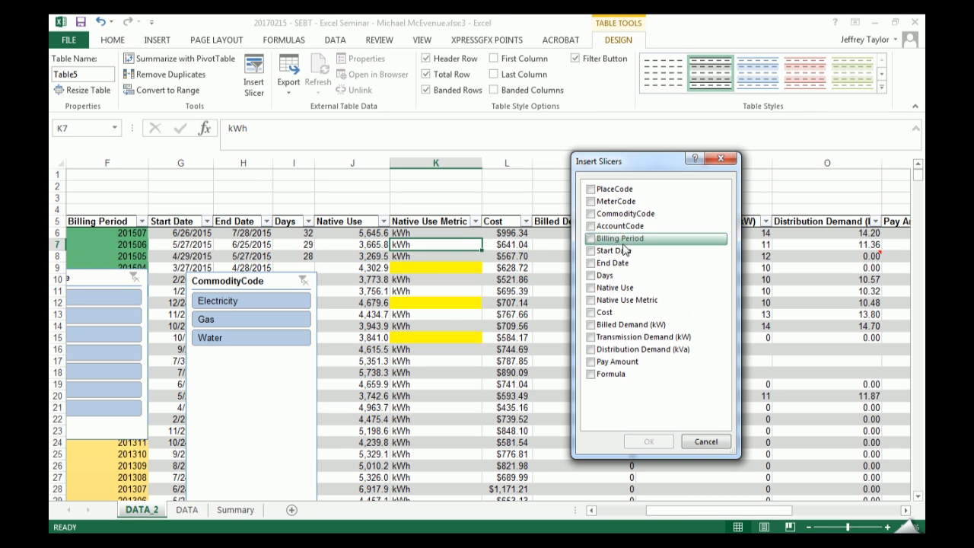
left_click(590, 300)
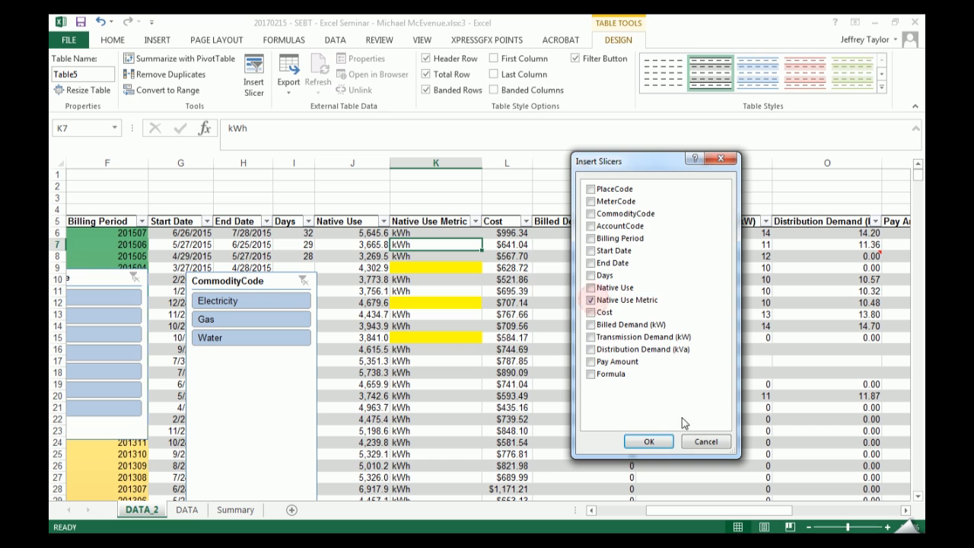
left_click(648, 441)
left_click_drag(479, 254, 600, 244)
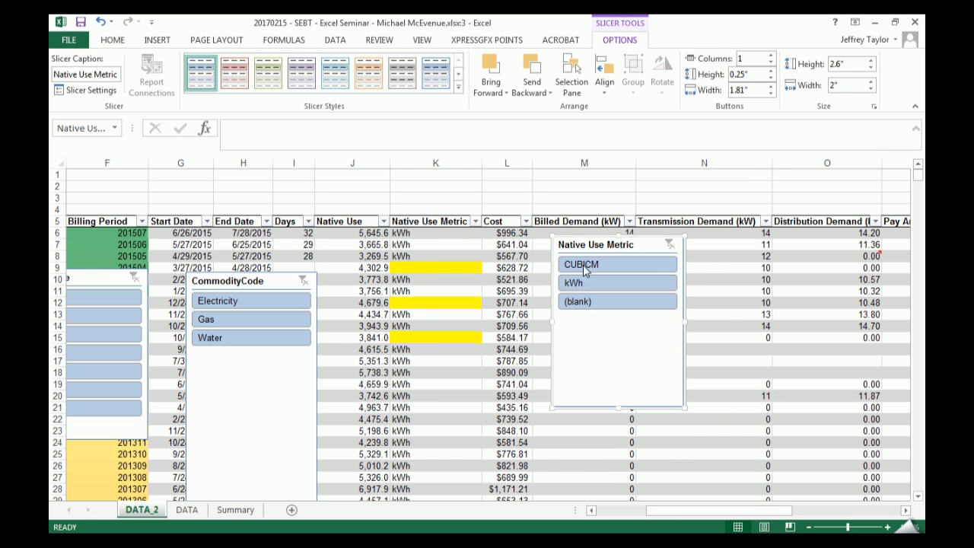
- Filter Native Use Metric to (blank), enter kWh in cells K9, K12 and K15, and clear the slicer filter
left_click(603, 305)
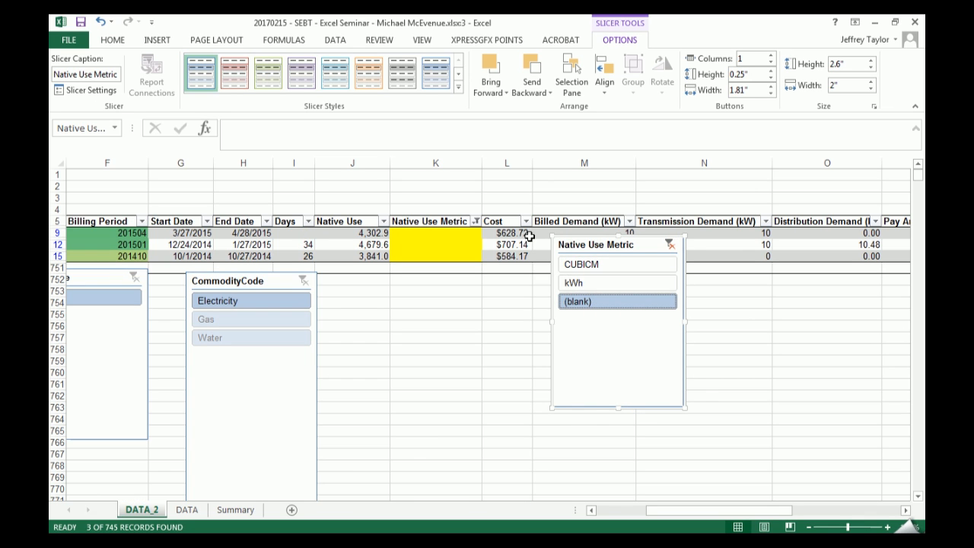
left_click(434, 233)
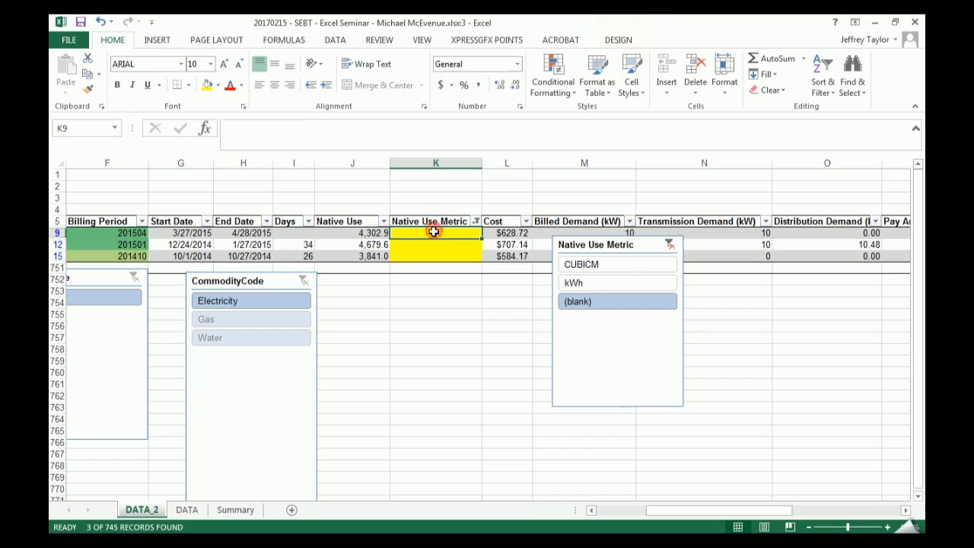
type("kWh")
key("Return")
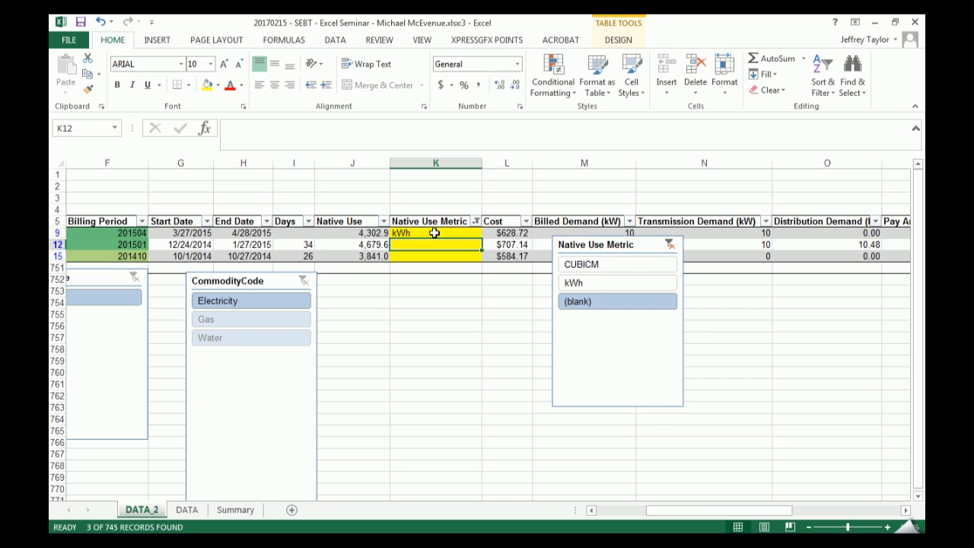
type("kwhh")
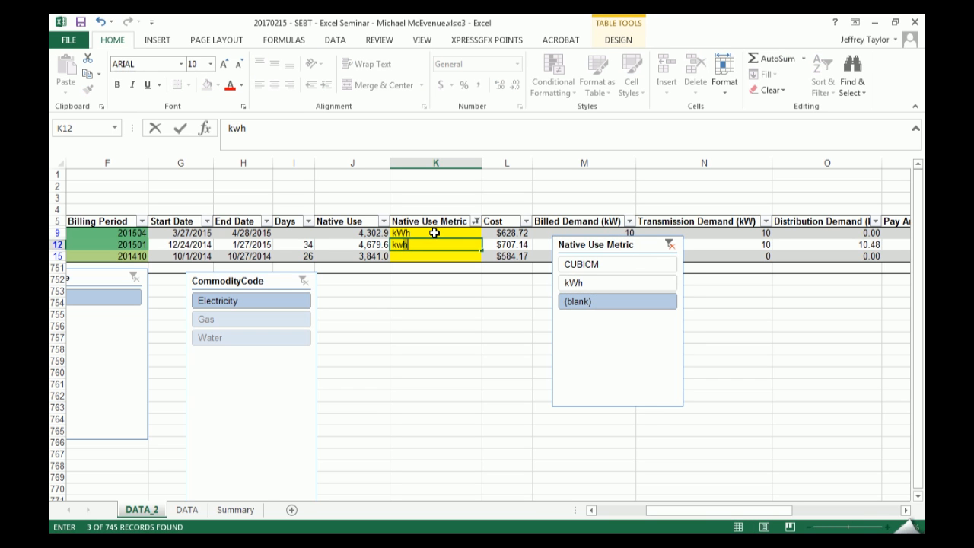
key("Return")
type("kWh")
key("Return")
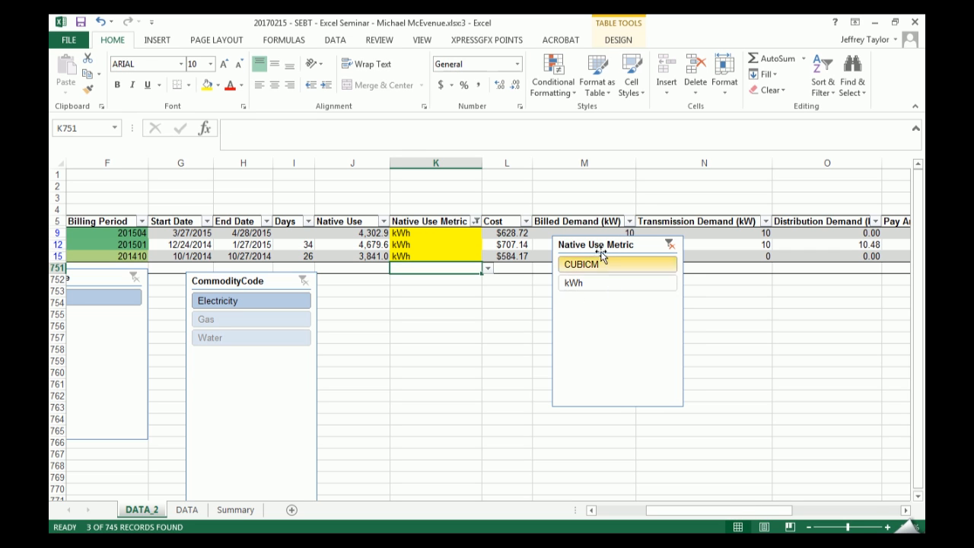
left_click(670, 244)
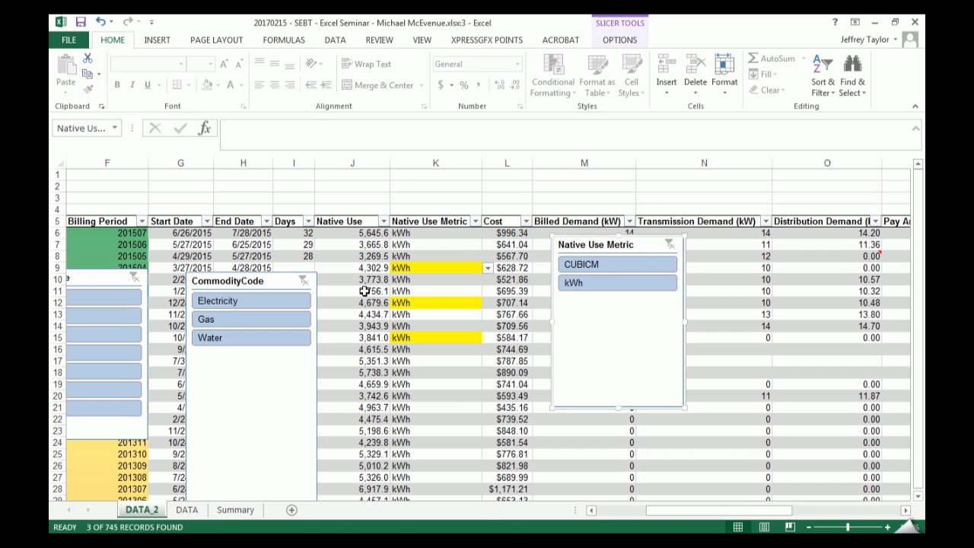
- Check the clean-up topics in the seminar outline beside the table, and return the DATA_2 worksheet to full size
key("super+Left")
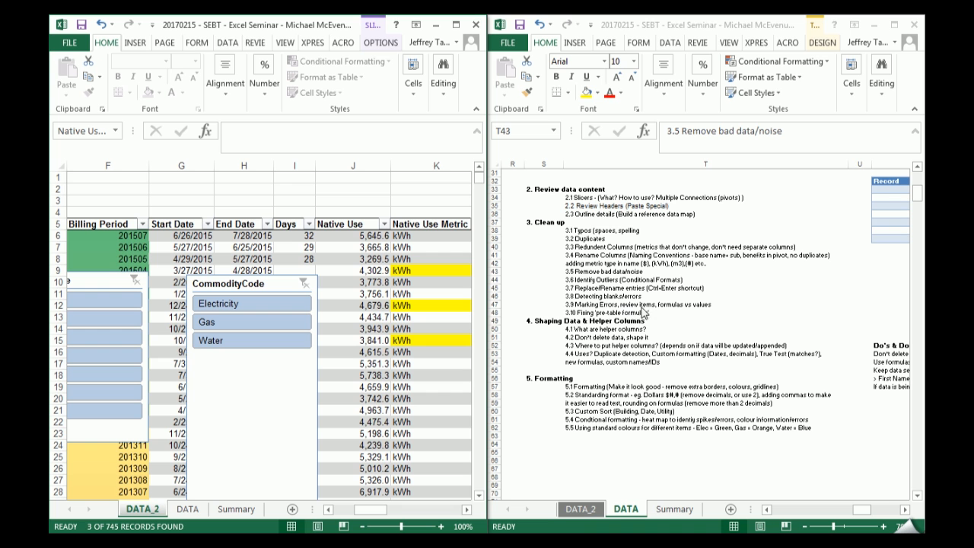
left_click(404, 322)
left_click(451, 27)
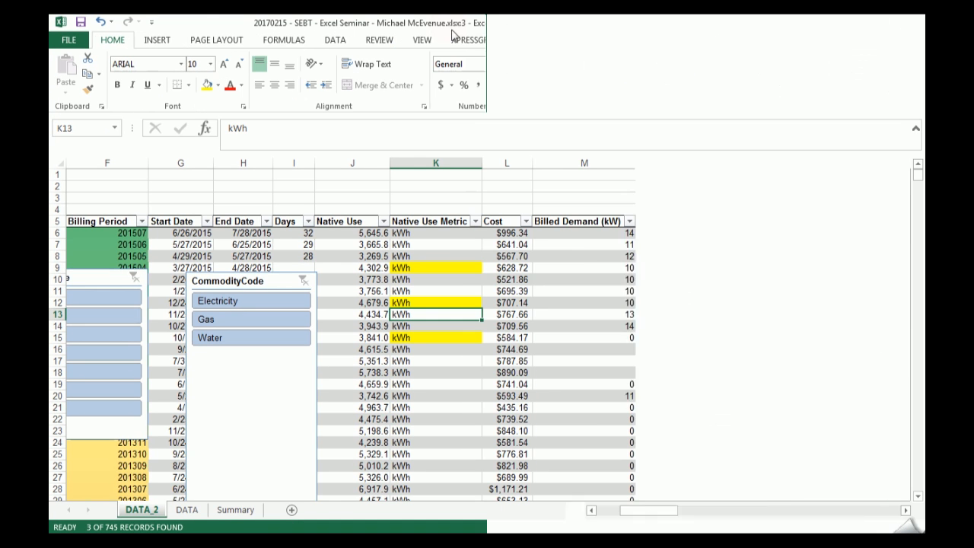
- Move the Native Use Metric slicer next to the CommodityCode slicer and select a Transmission Demand (kW) cell
left_click_drag(706, 514, 729, 512)
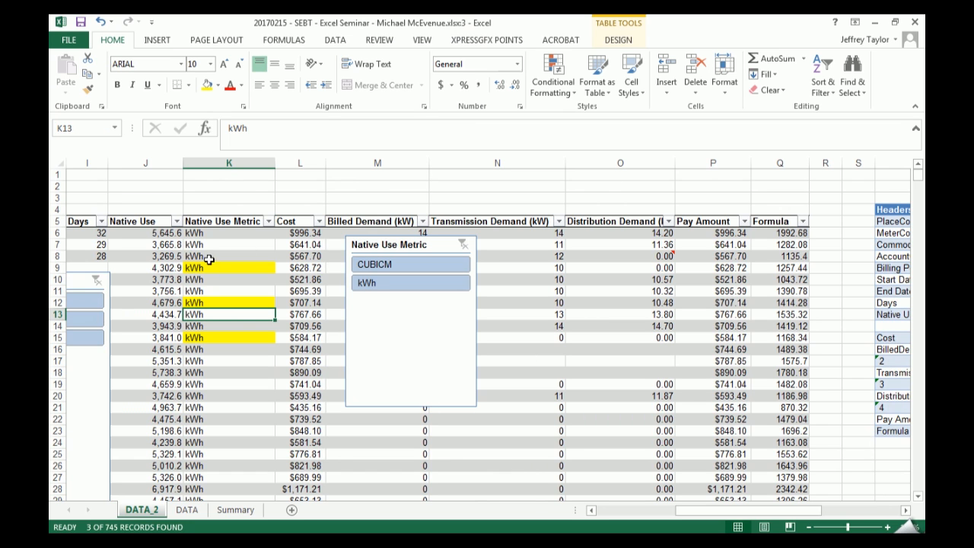
left_click(396, 247)
left_click_drag(397, 247, 172, 284)
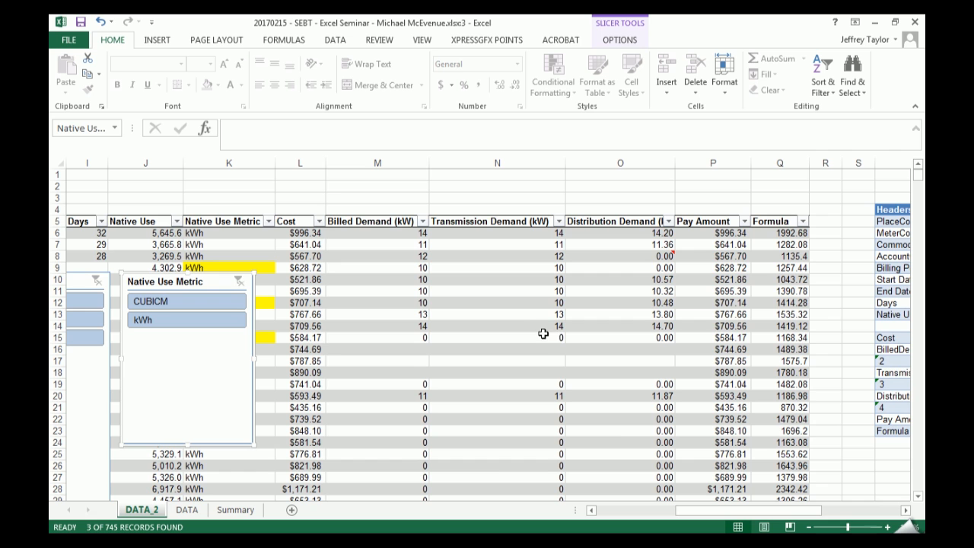
left_click(520, 324)
- Insert a worksheet column at R, directly after Formula, and enter the header $/kWh in R5
scroll(519, 323, "down", 2)
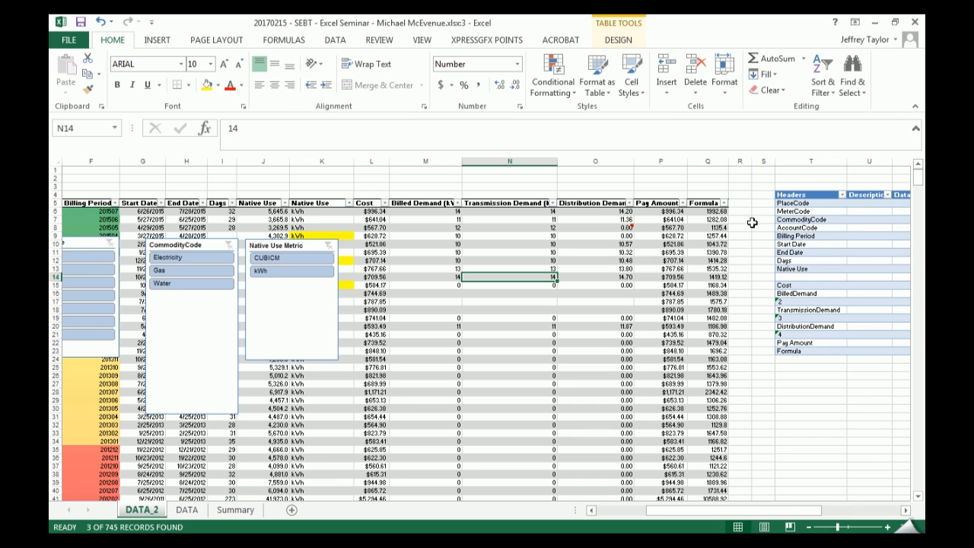
left_click(737, 204)
right_click(738, 160)
left_click(775, 248)
left_click(742, 198)
left_click(744, 203)
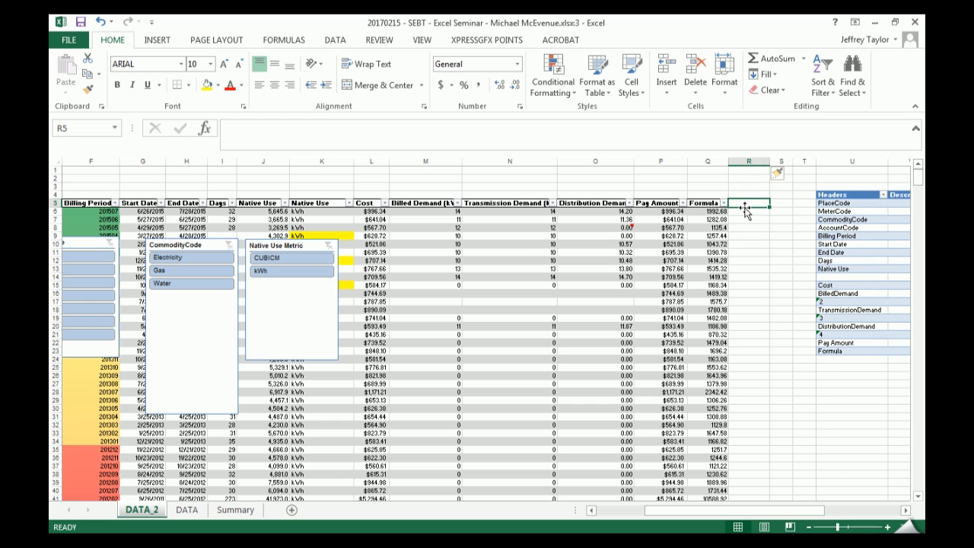
type("$/kWh")
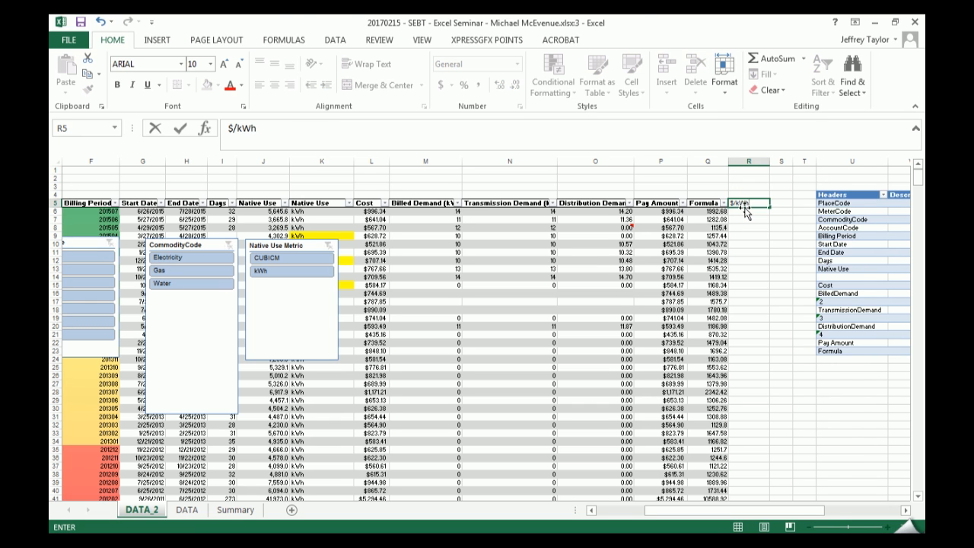
key("Return")
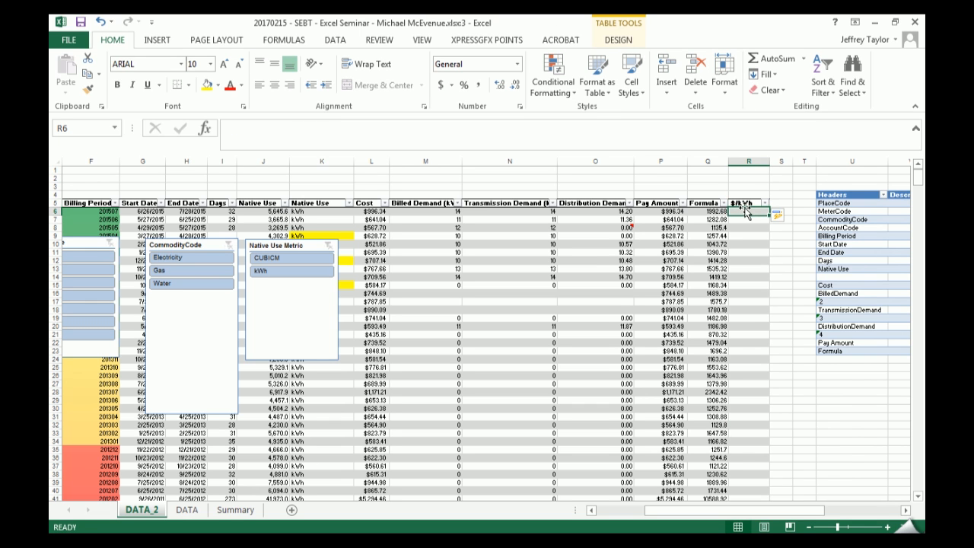
type("=")
left_click(708, 211)
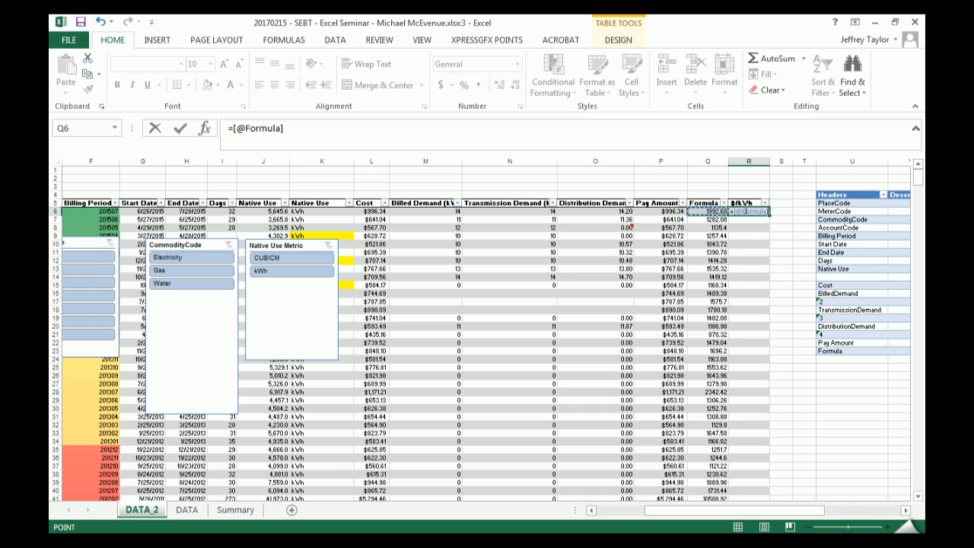
left_click(371, 210)
type("/")
left_click(661, 211)
left_click(371, 210)
left_click(321, 210)
left_click(263, 211)
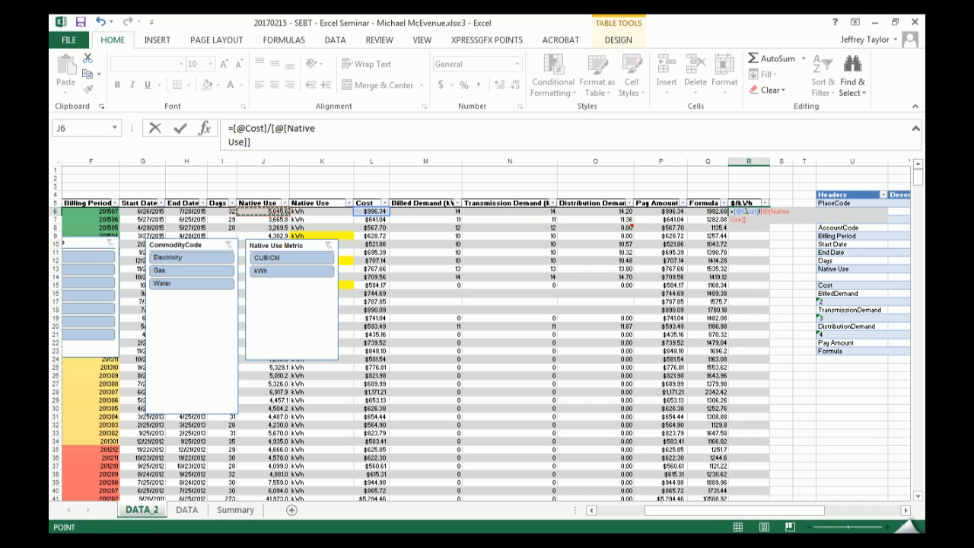
key("Return")
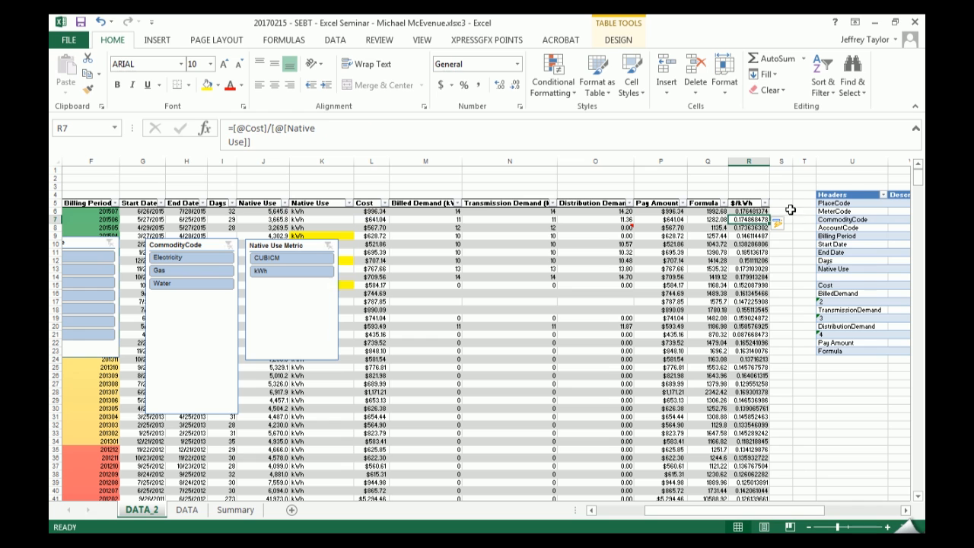
double_click(770, 161)
left_click(745, 211)
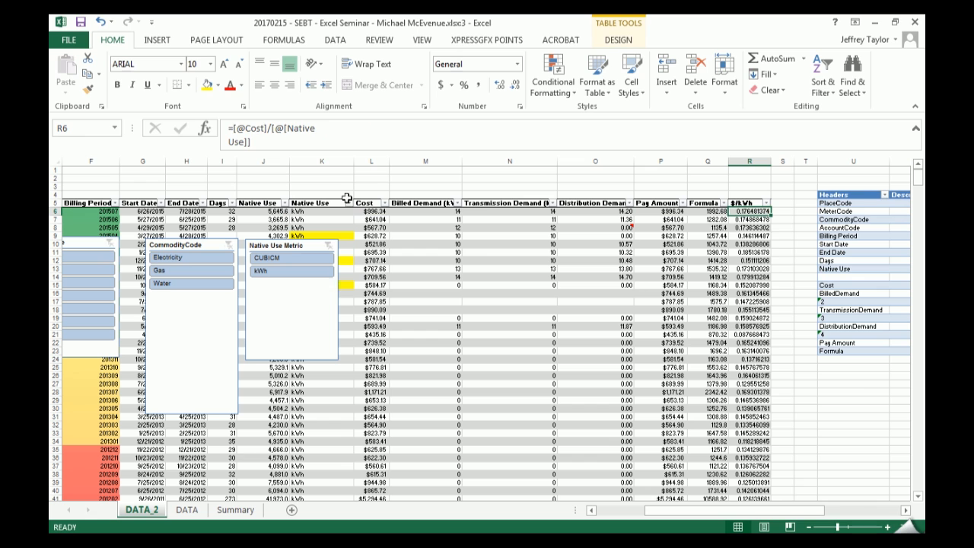
left_click(234, 138)
type("round")
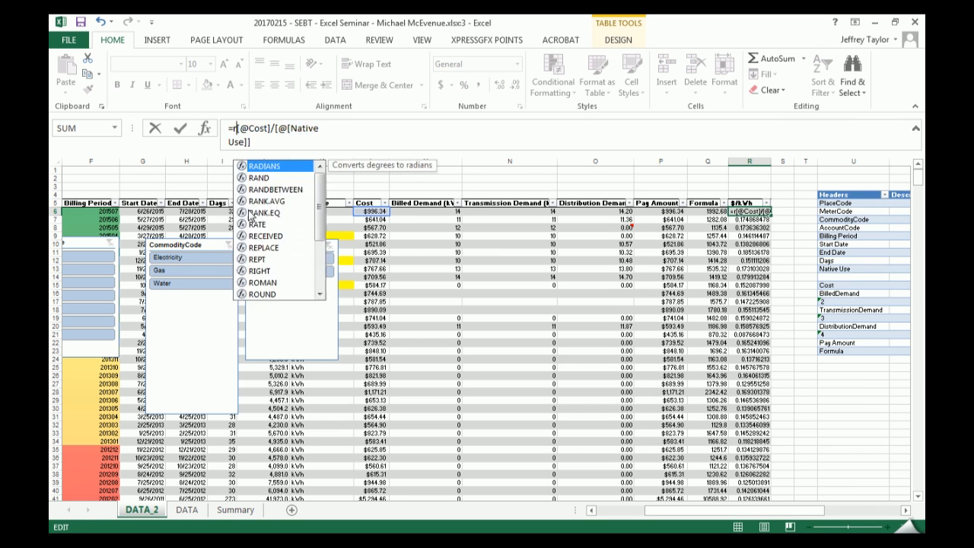
key("Tab")
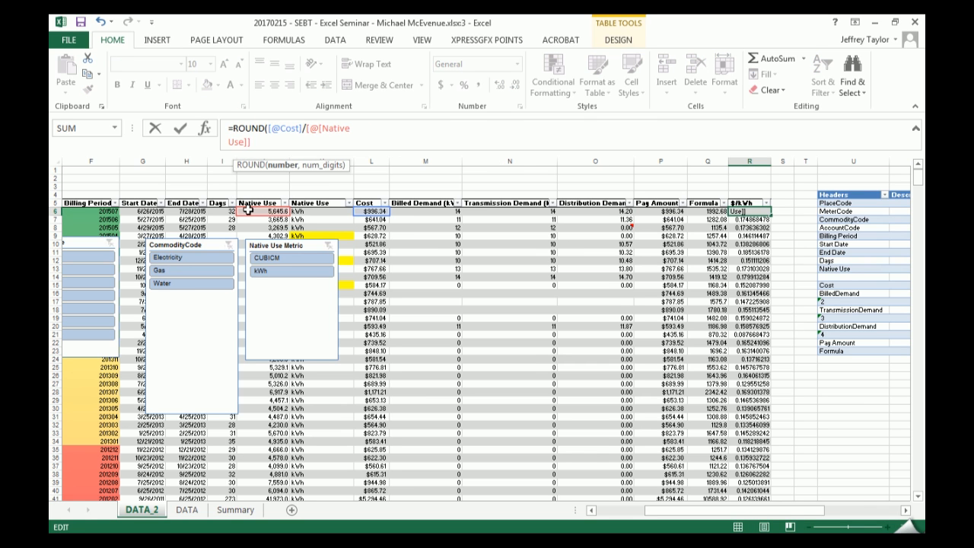
type(",2")
key("Return")
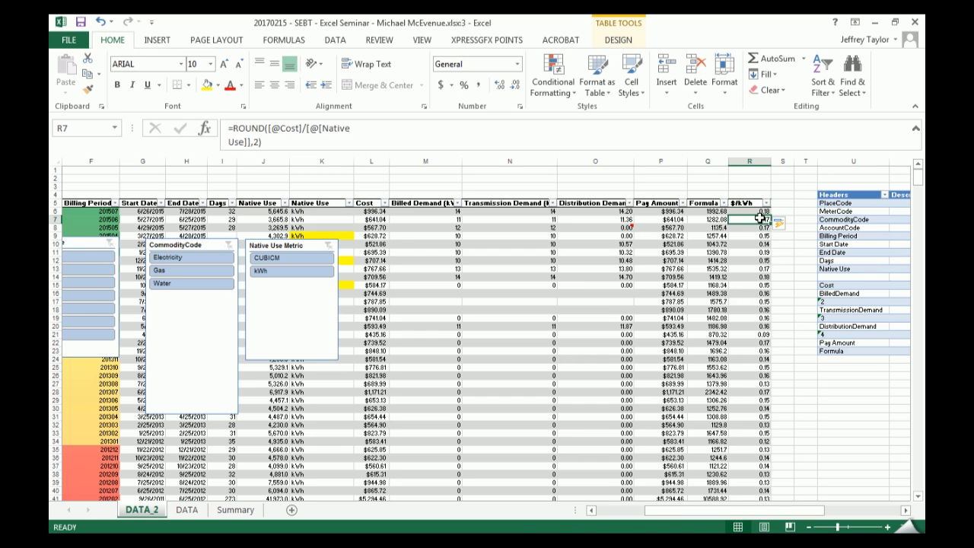
- Copy R7:R17 of the $/kWh column, paste it as values only at U26 and undo the paste
left_click_drag(753, 219, 752, 301)
key("ctrl+c")
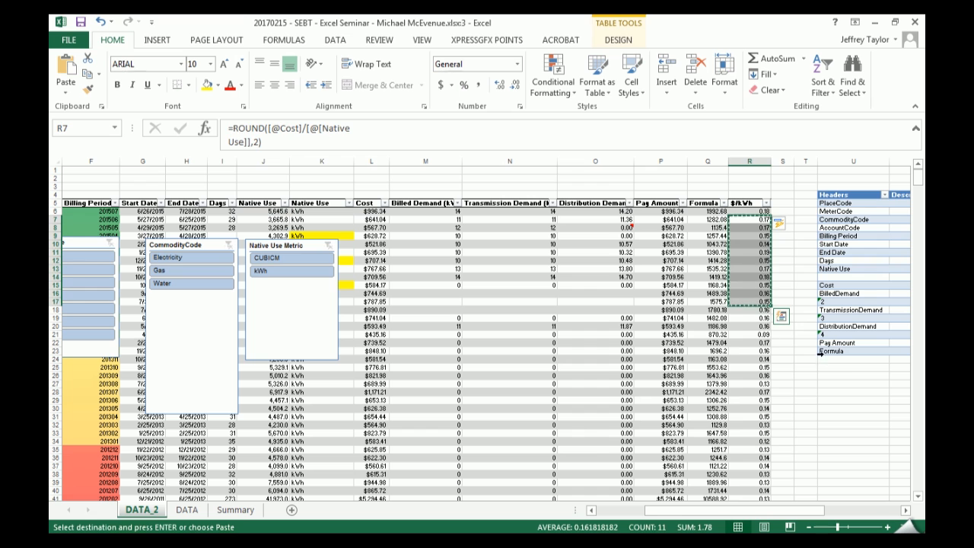
left_click(849, 382)
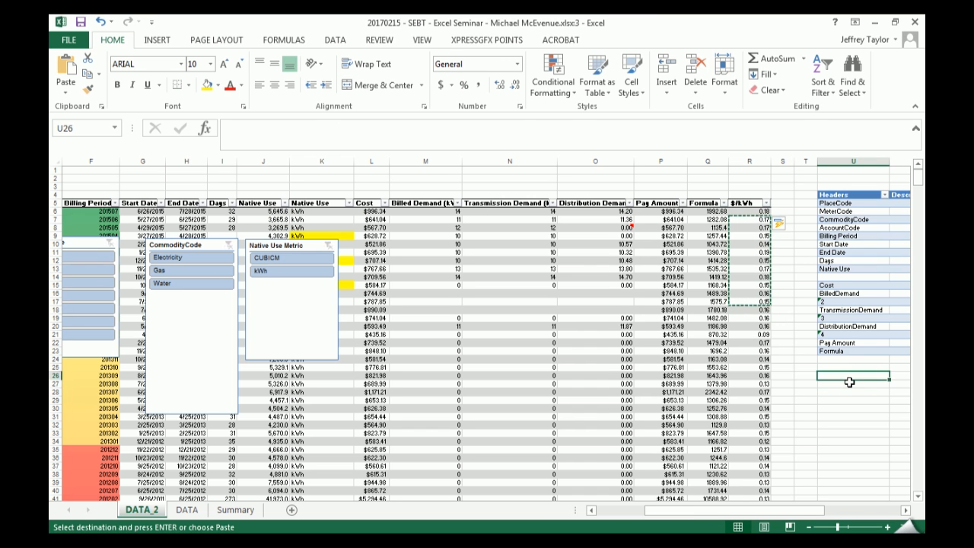
key("ctrl+alt+v")
key("v")
key("Return")
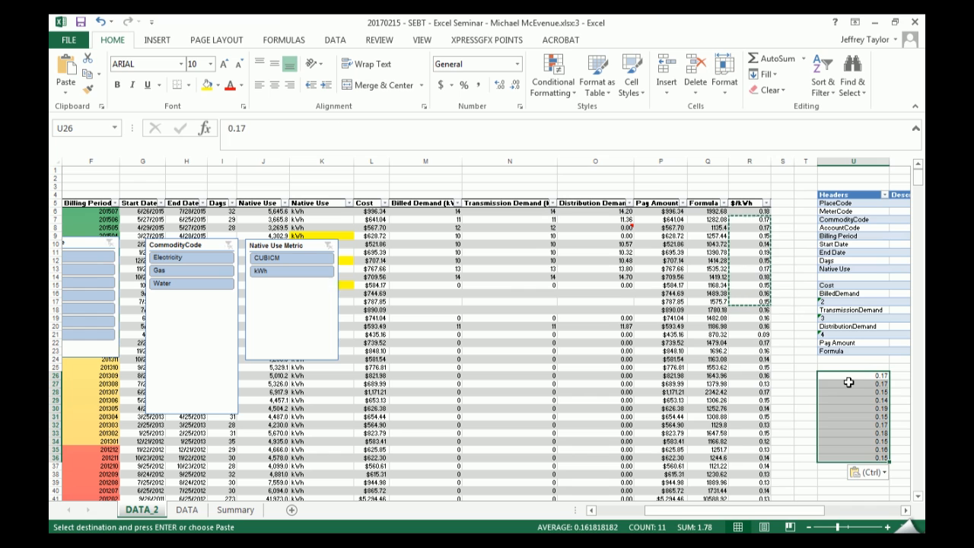
key("ctrl+z")
left_click(747, 244)
left_click(292, 150)
key("BackSpace")
key("BackSpace")
left_click(268, 126)
key("BackSpace")
key("BackSpace")
key("BackSpace")
key("BackSpace")
key("BackSpace")
key("BackSpace")
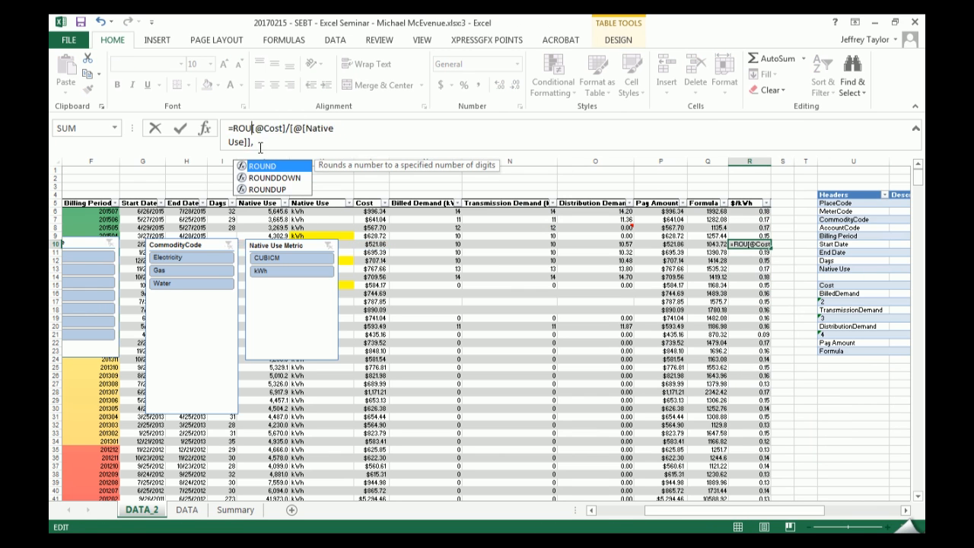
left_click(261, 143)
key("BackSpace")
key("Return")
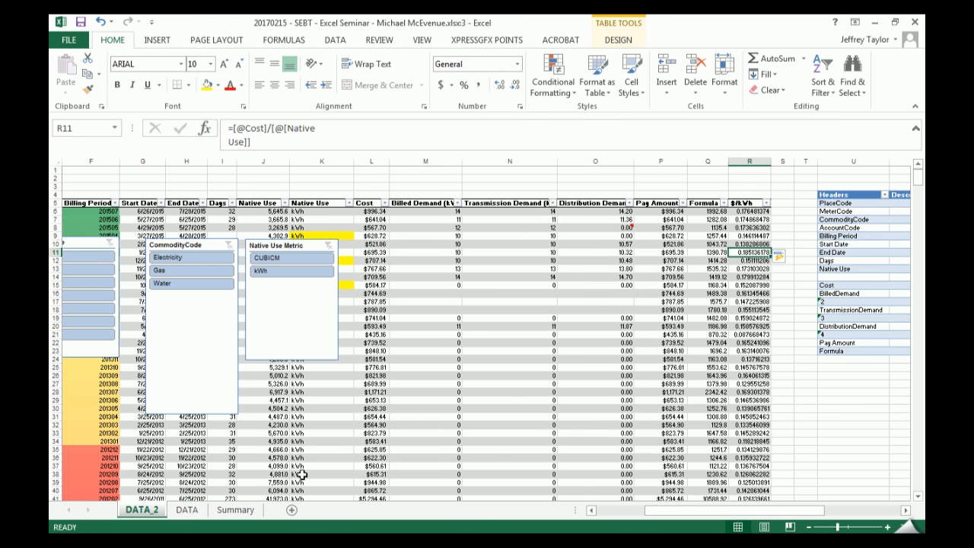
key("super+Left")
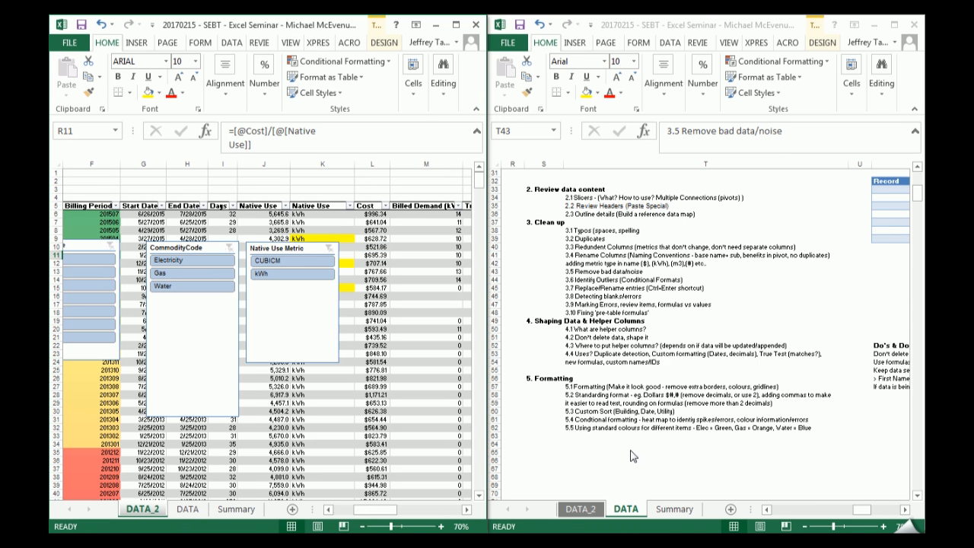
left_click(455, 25)
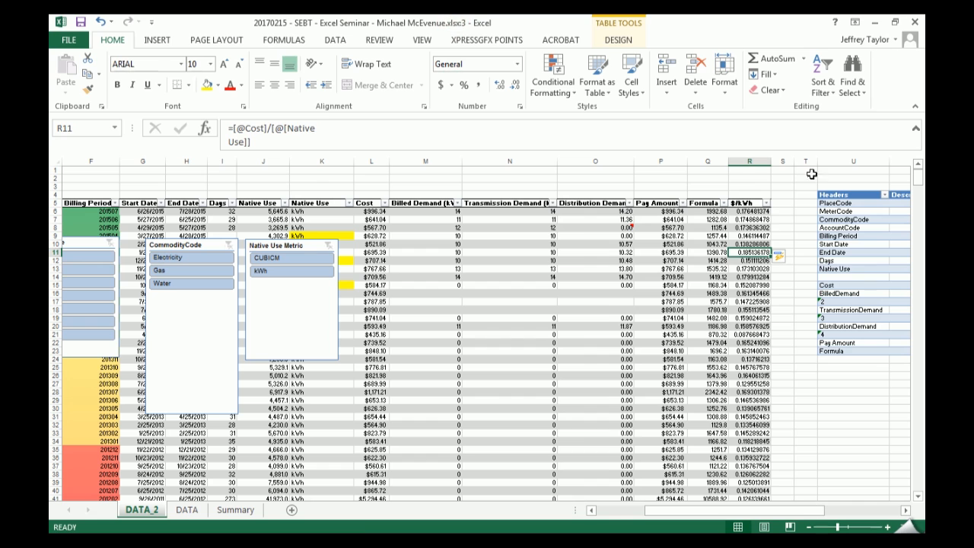
- Fill the $/kWh header cell R5 with the olive green theme color
left_click(749, 203)
left_click(217, 84)
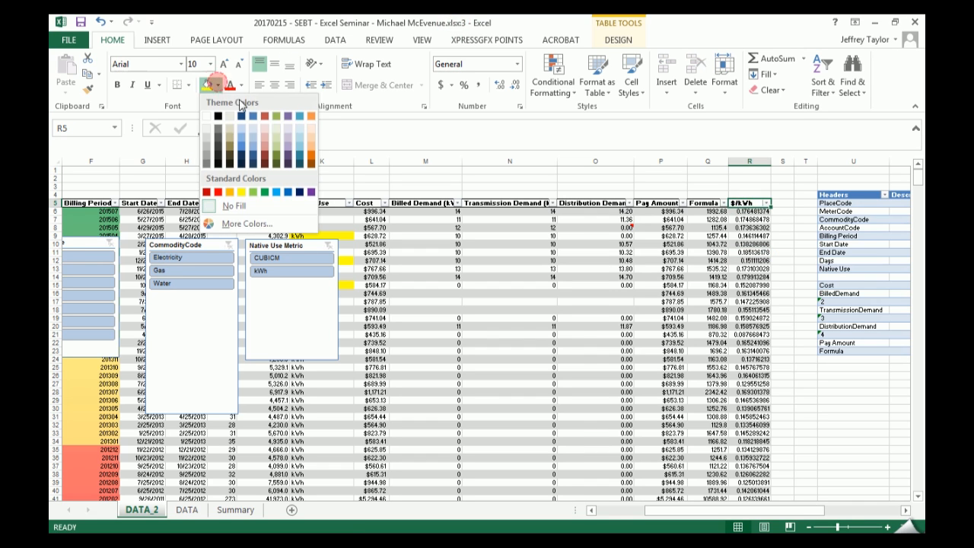
left_click(276, 115)
left_click(784, 204)
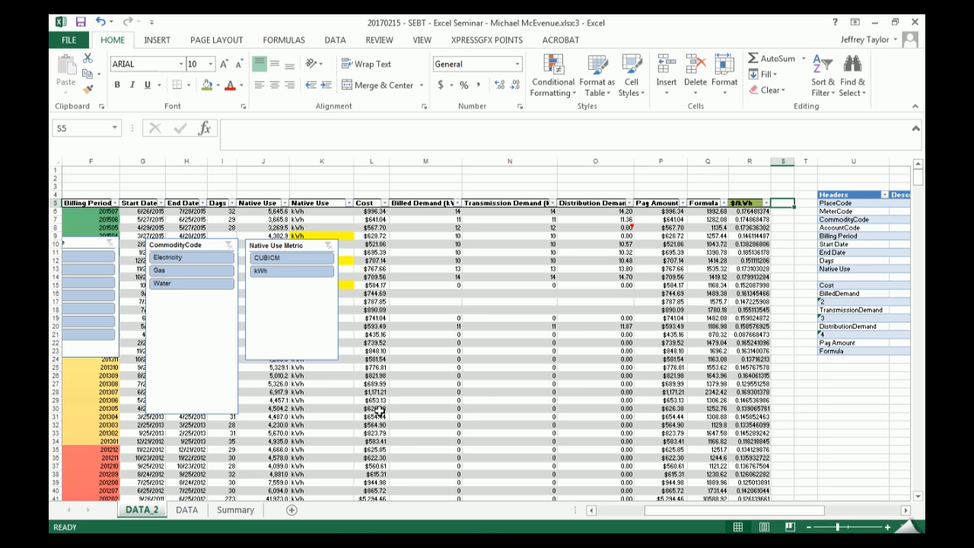
- Select all data cells of the $/kWh column and apply the Currency number format
left_click_drag(671, 511, 647, 515)
left_click(887, 244)
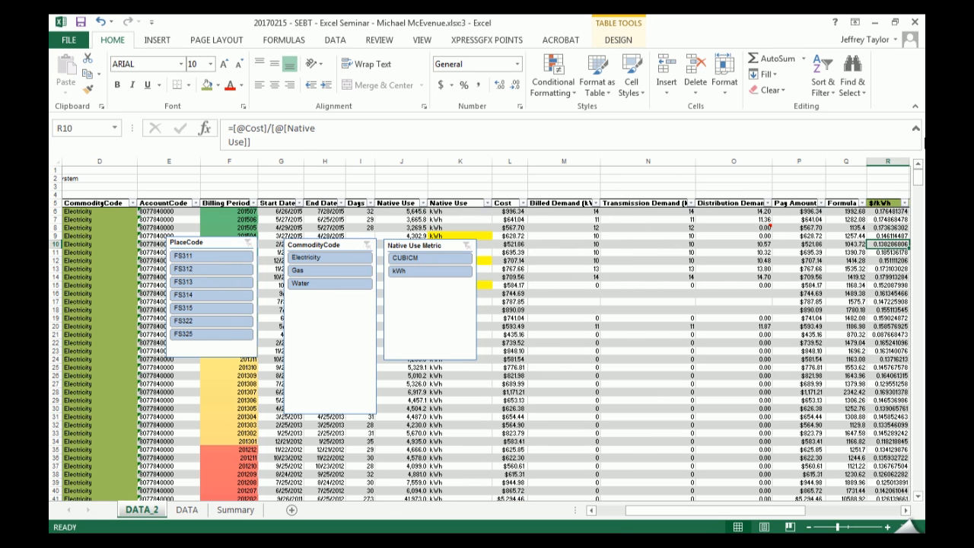
left_click(884, 200)
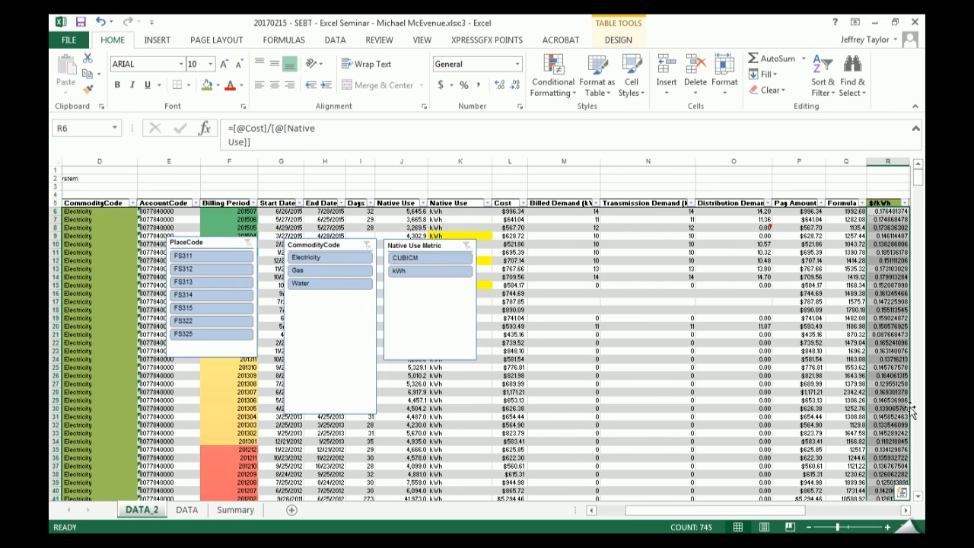
left_click(905, 510)
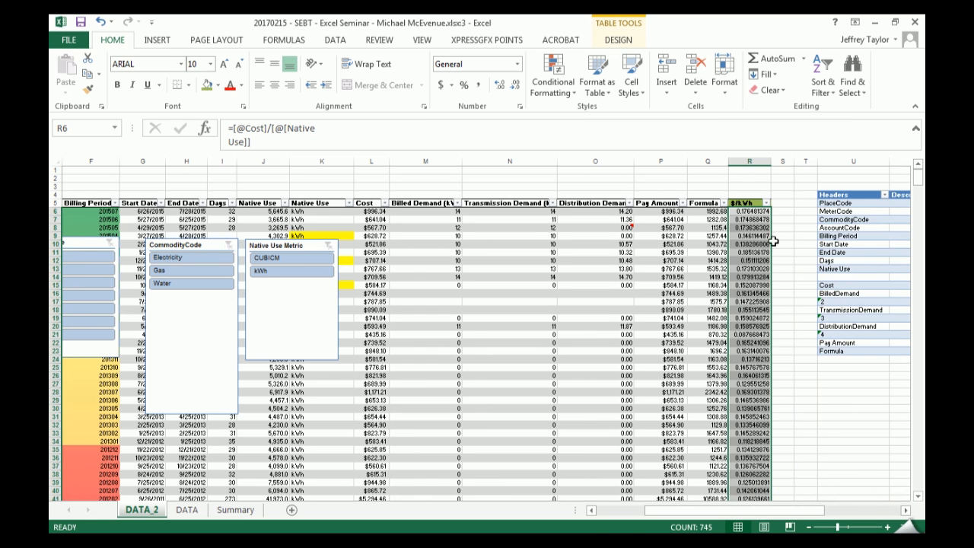
left_click_drag(752, 227, 751, 220)
key("Return")
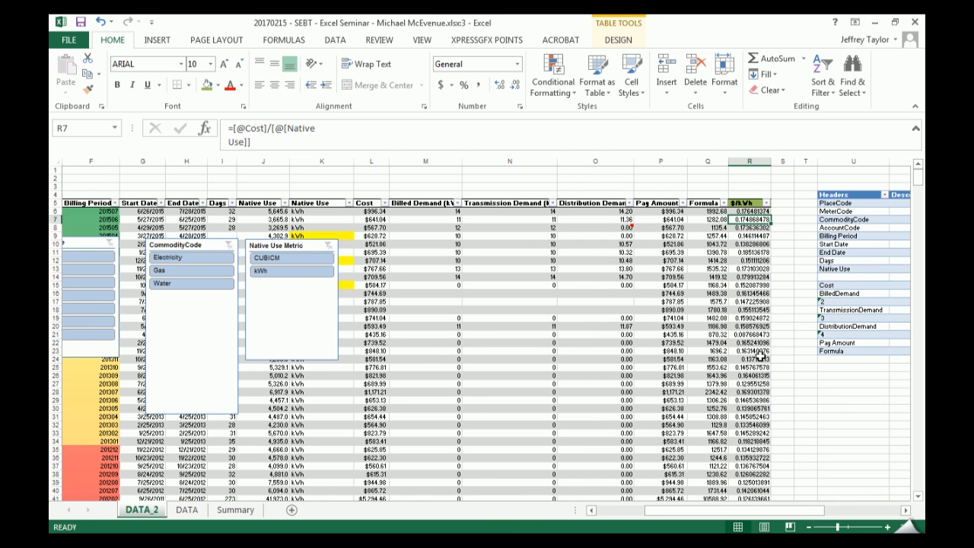
key("ctrl+shift+4")
key("ctrl+z")
left_click(744, 199)
key("ctrl+shift+4")
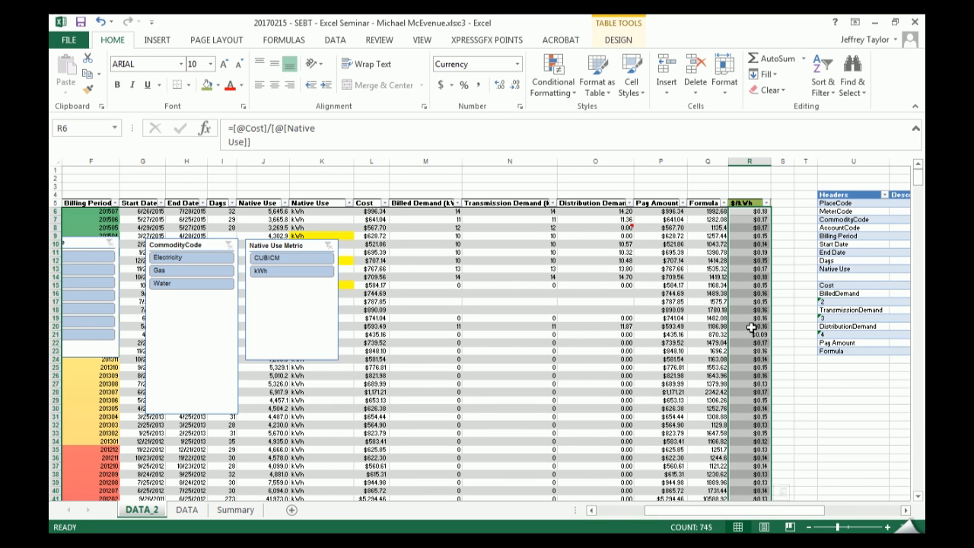
key("ctrl+z")
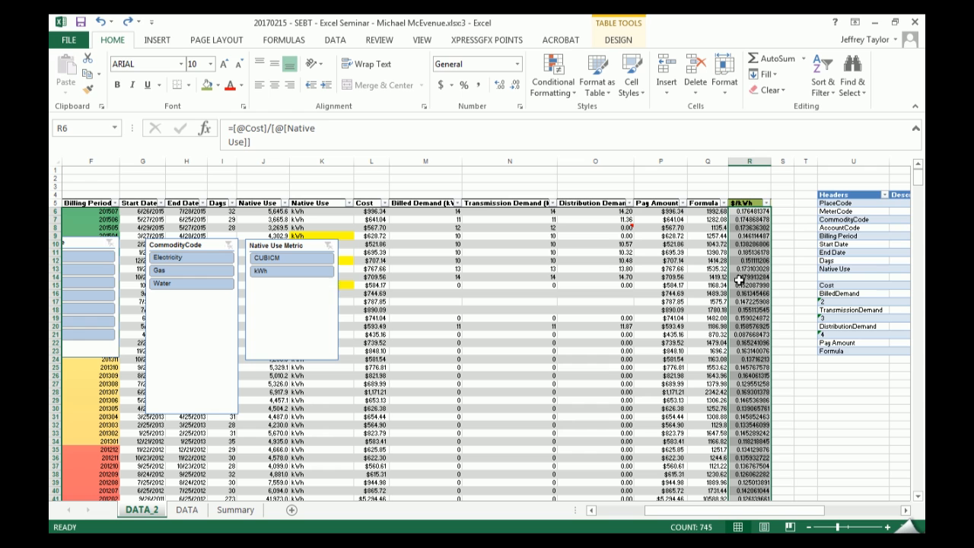
key("ctrl+shift+4")
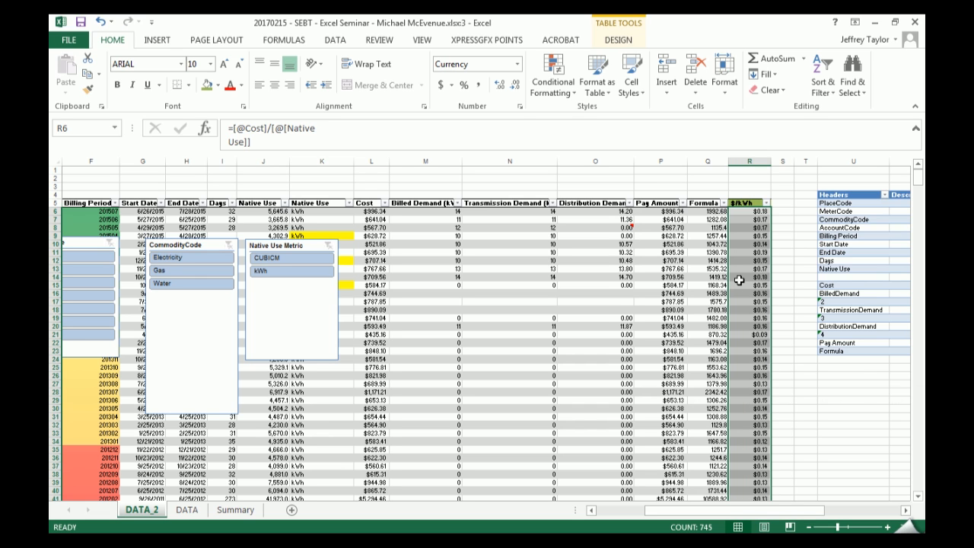
- Change the selected $/kWh data cells to the Number format with two decimals
key("ctrl+q")
key("Escape")
key("ctrl+shift+1")
key("ctrl+z")
key("ctrl+y")
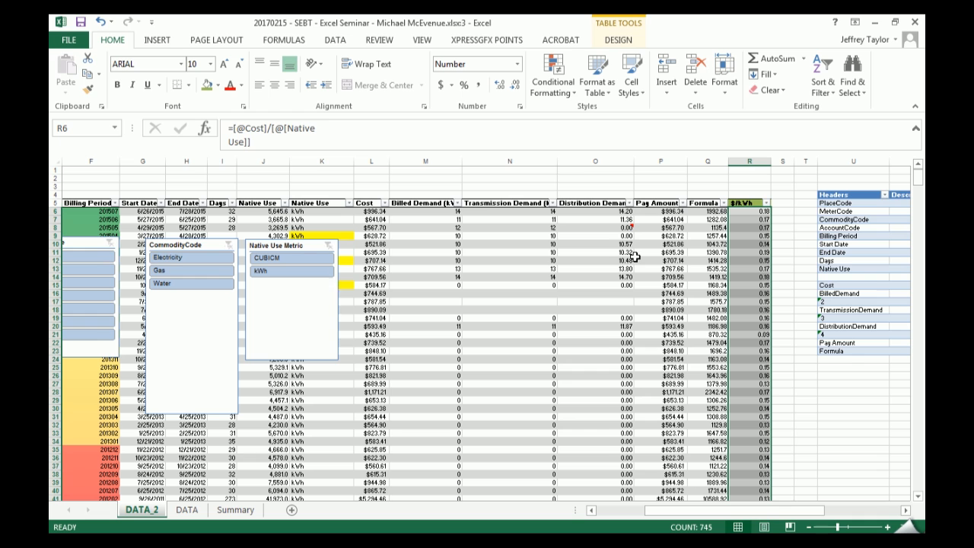
- Put an outline border around Q7:R12 and undo it
key("Down")
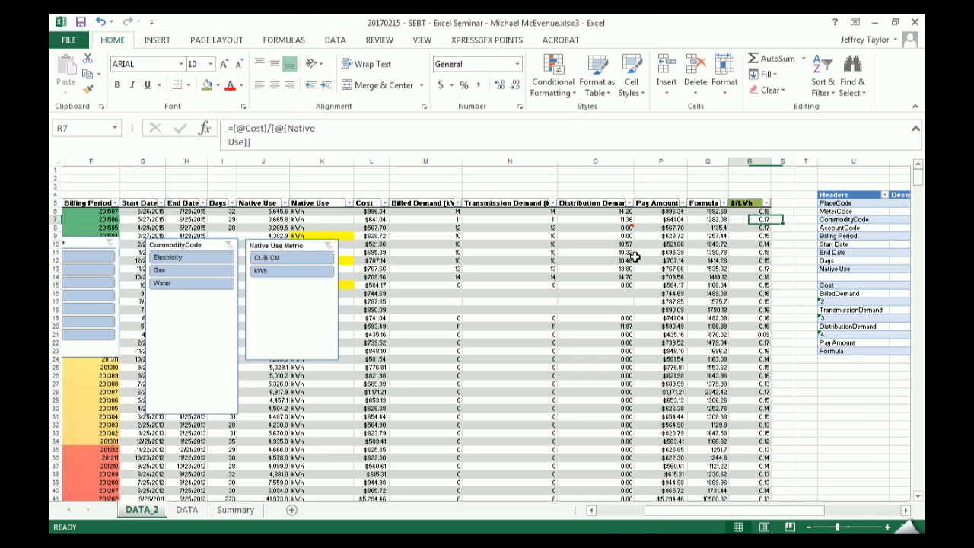
key("Left")
key("shift+Down")
key("shift+Down")
key("shift+Down")
key("shift+Down")
key("shift+Down")
key("shift+Right")
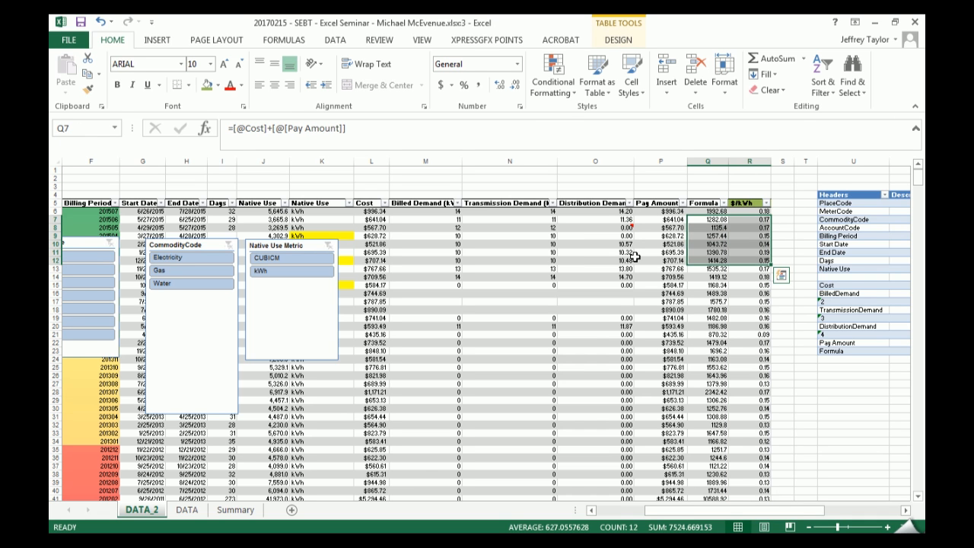
key("Left")
key("Left")
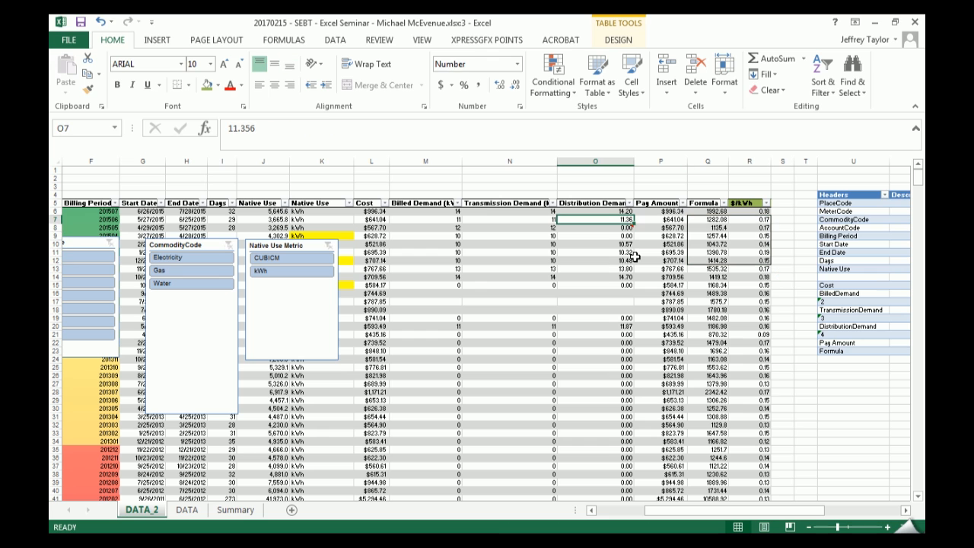
key("ctrl+z")
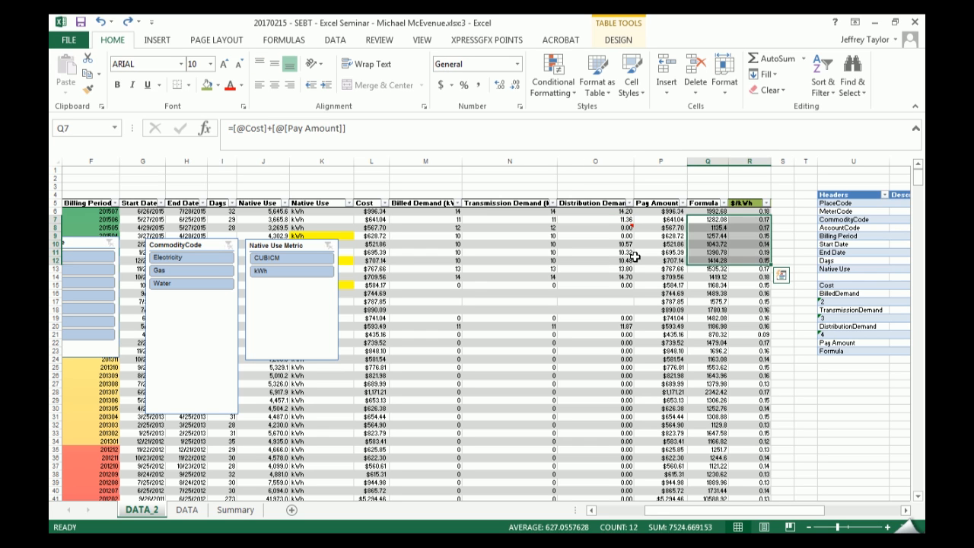
key("Down")
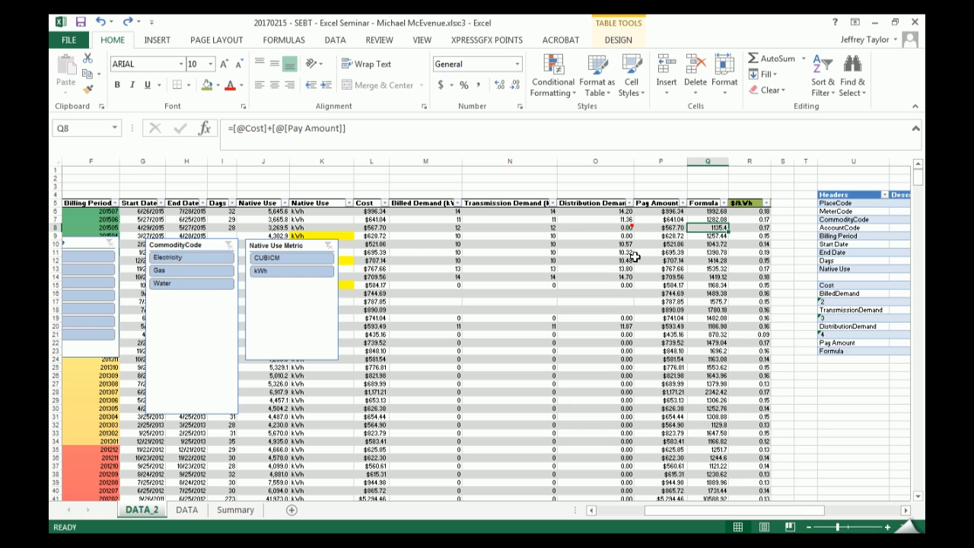
key("Up")
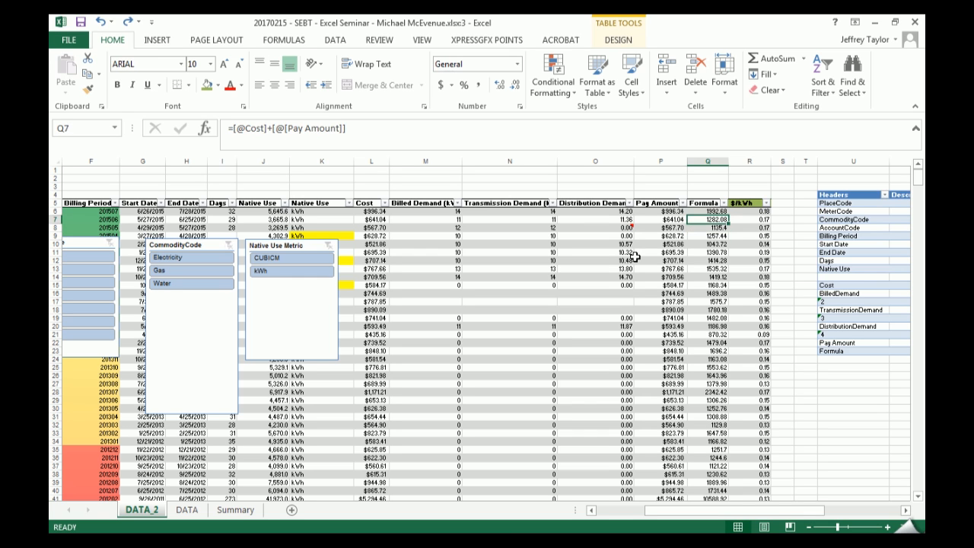
- Delete worksheet column R containing the $/kWh values
key("Up")
key("Right")
key("Up")
key("Right")
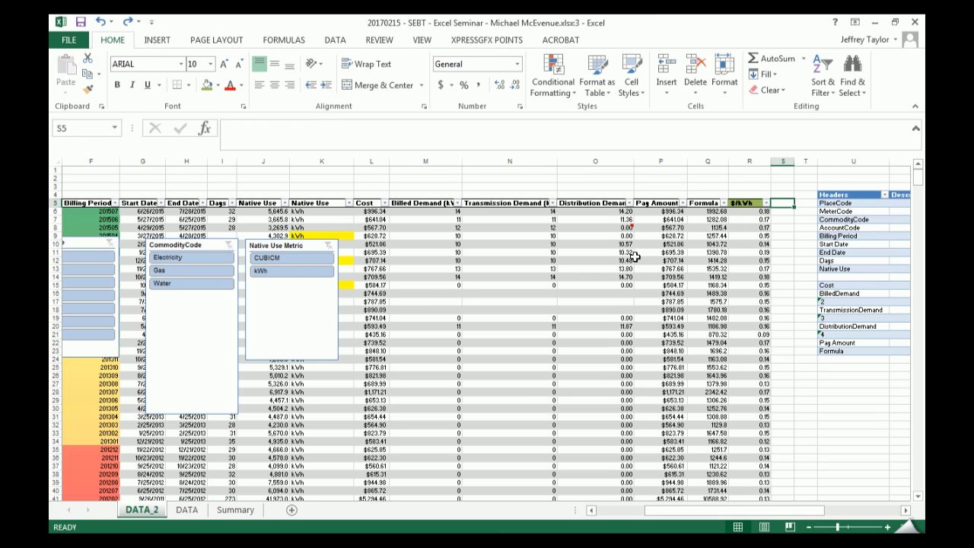
right_click(744, 163)
left_click(777, 278)
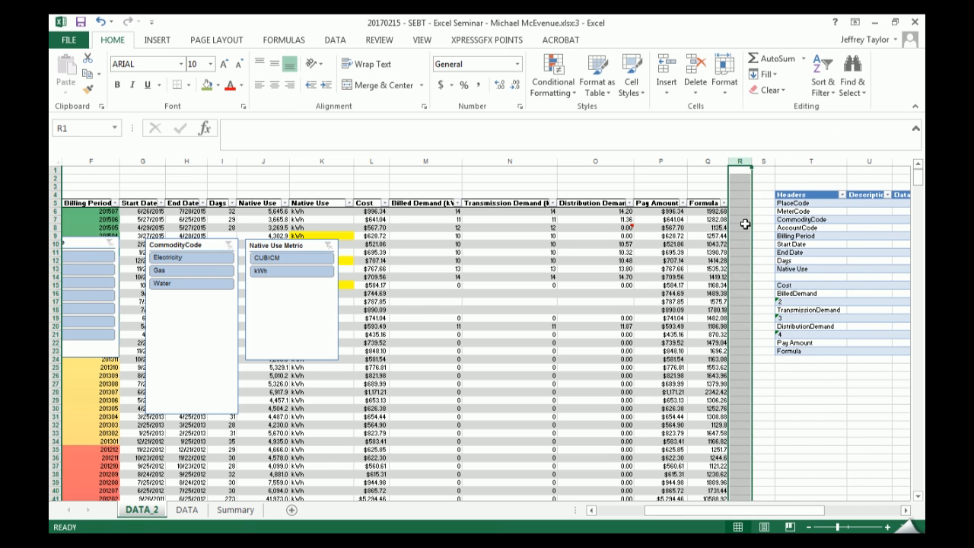
- Add a new table column directly after Formula by entering the header $/kWh in R5
left_click(738, 204)
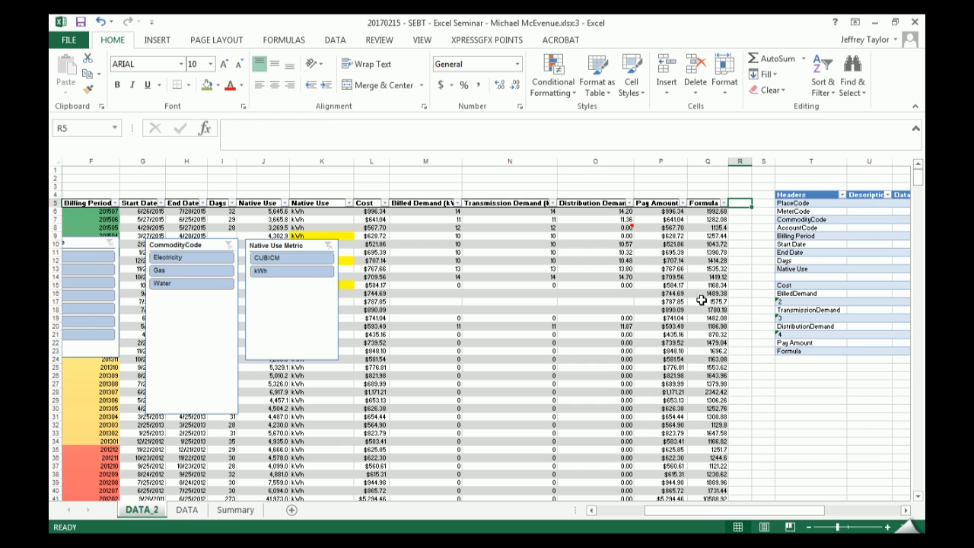
type("$/kWh")
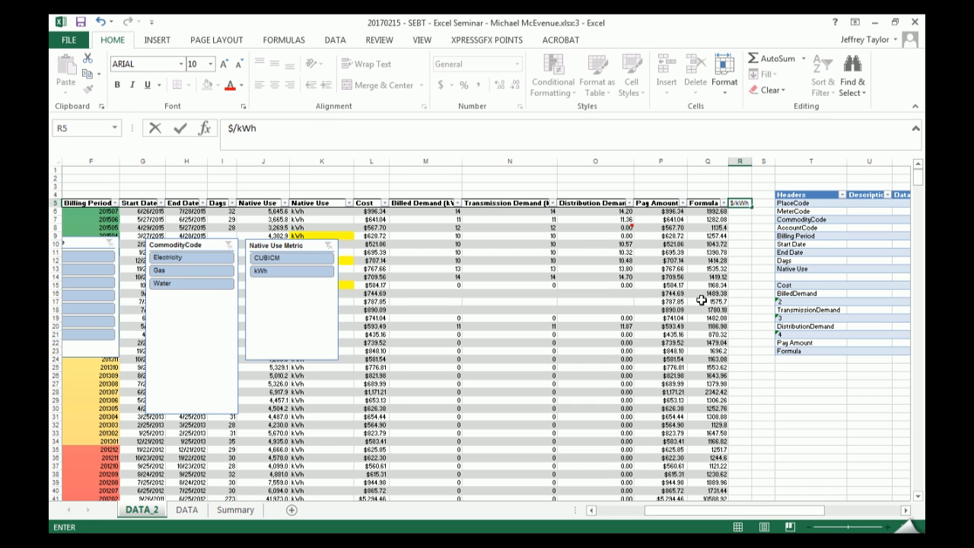
key("Return")
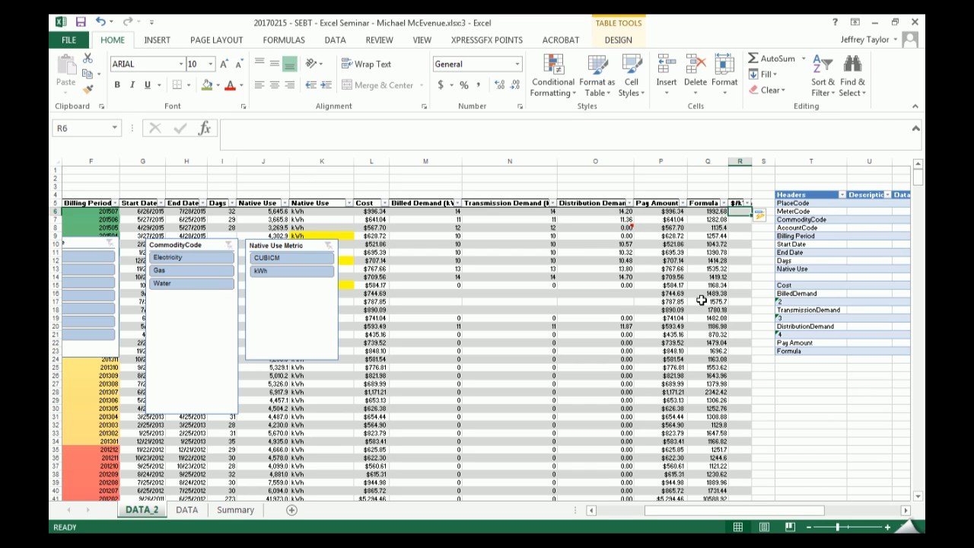
type("=")
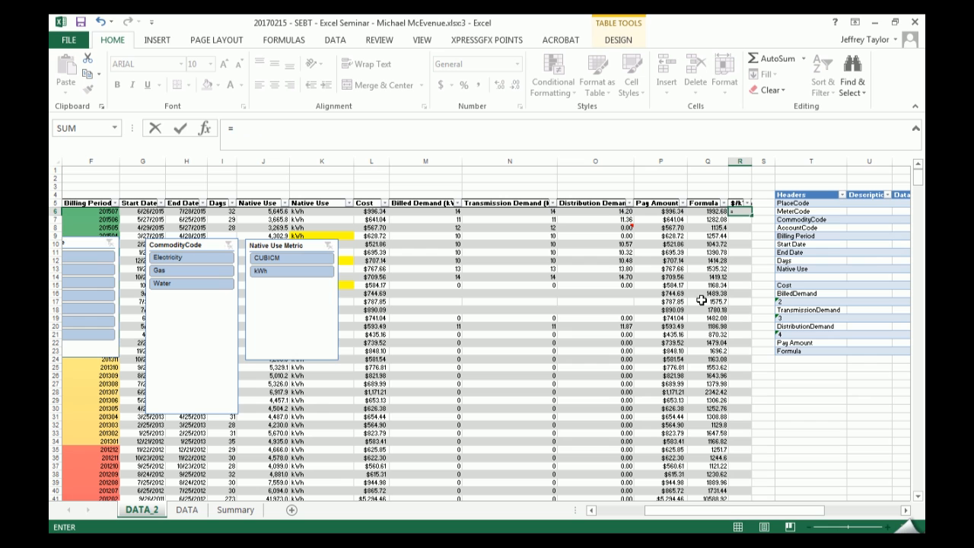
key("Escape")
type("+")
key("Left")
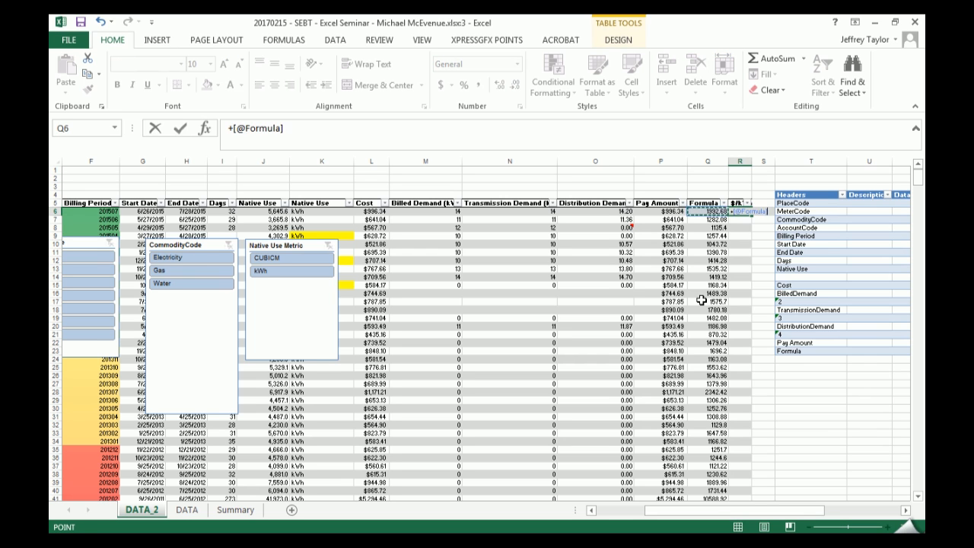
key("Return")
key("Down")
key("Down")
key("Down")
key("Down")
key("Down")
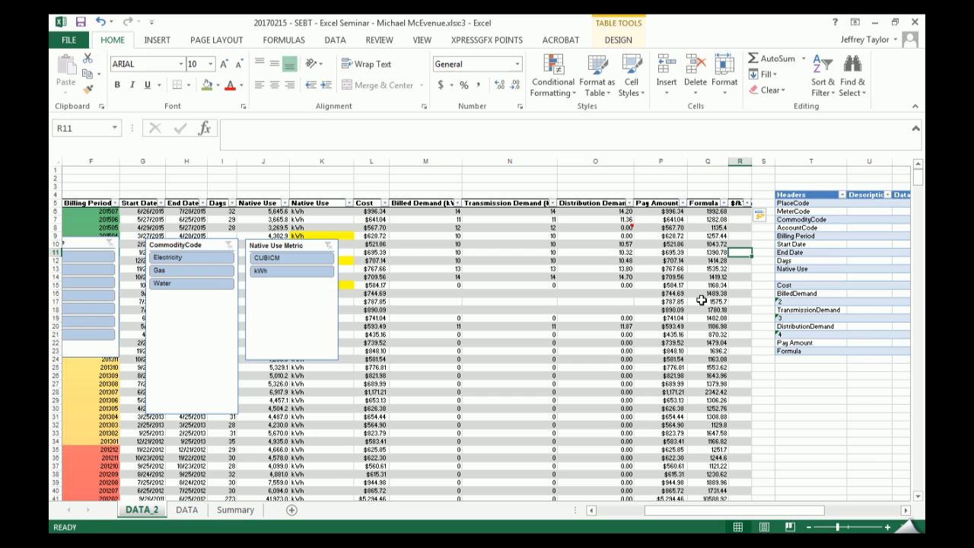
type("=")
key("Left")
key("Left")
key("Left")
key("Left")
key("Left")
key("Left")
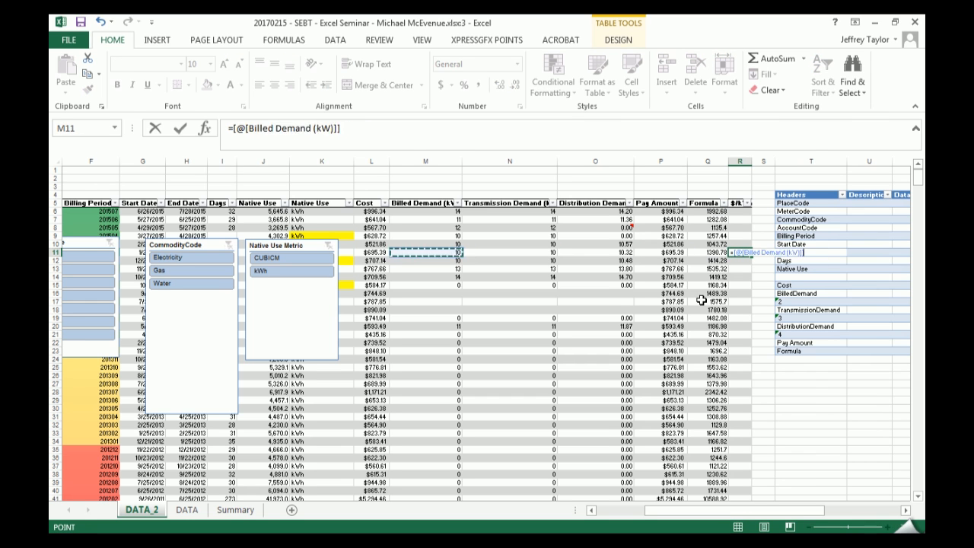
type("/")
key("Left")
key("Left")
key("Left")
key("Left")
key("Left")
key("Left")
key("Left")
key("Left")
key("Left")
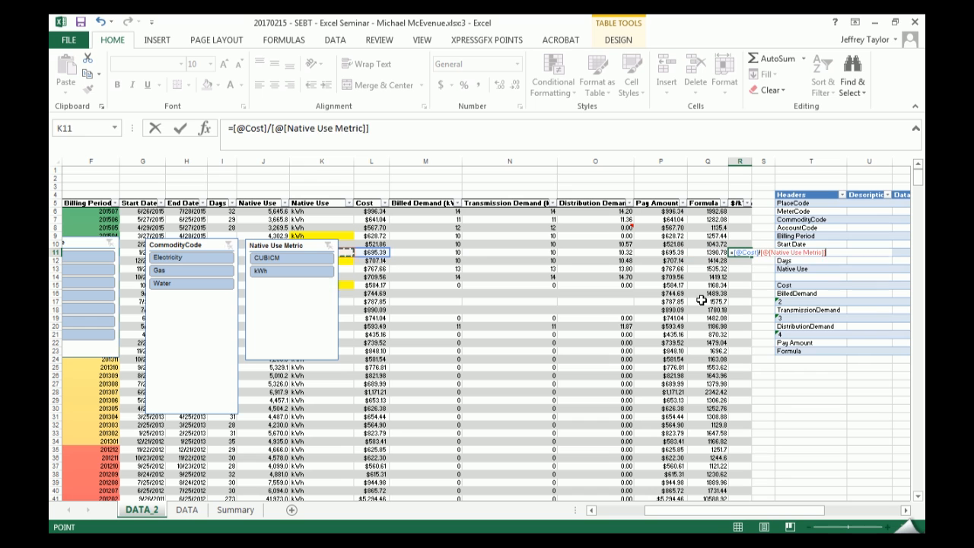
key("Right")
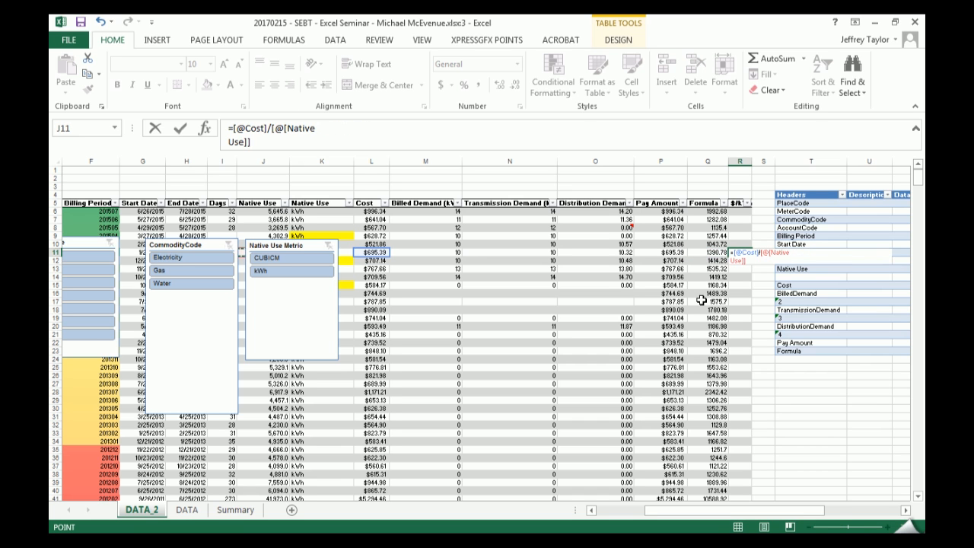
key("Return")
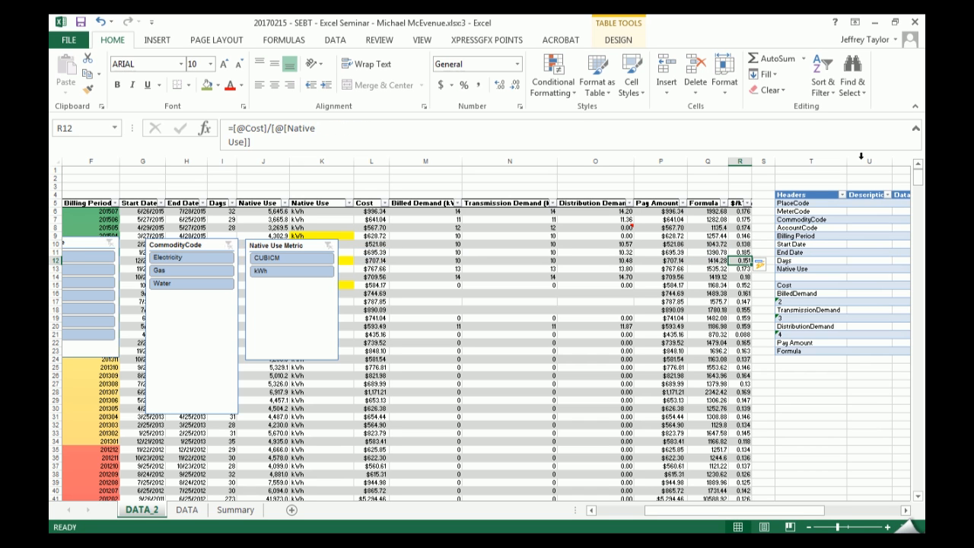
- Widen column R to show the full $/kWh header and values, and select header cell R5
left_click(760, 169)
left_click_drag(752, 161, 770, 162)
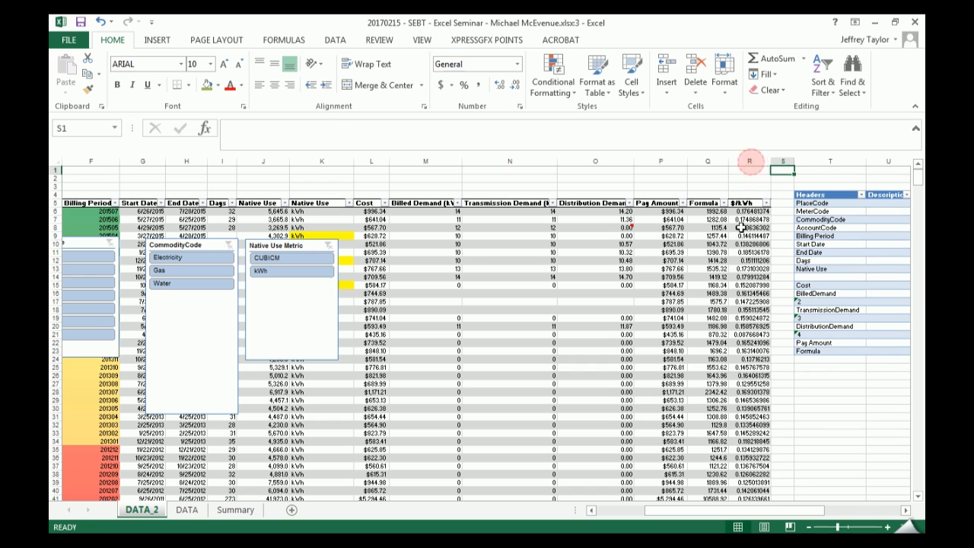
left_click(748, 204)
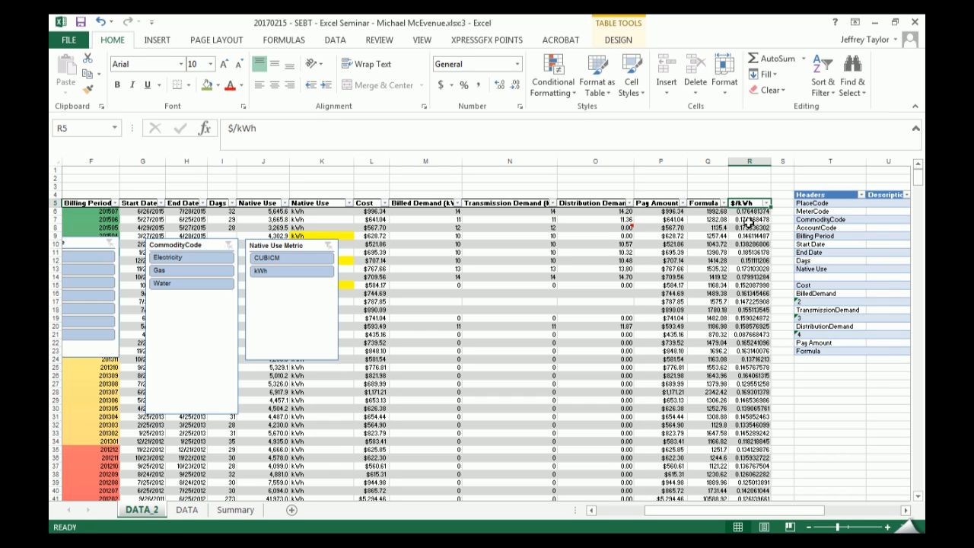
left_click(750, 200)
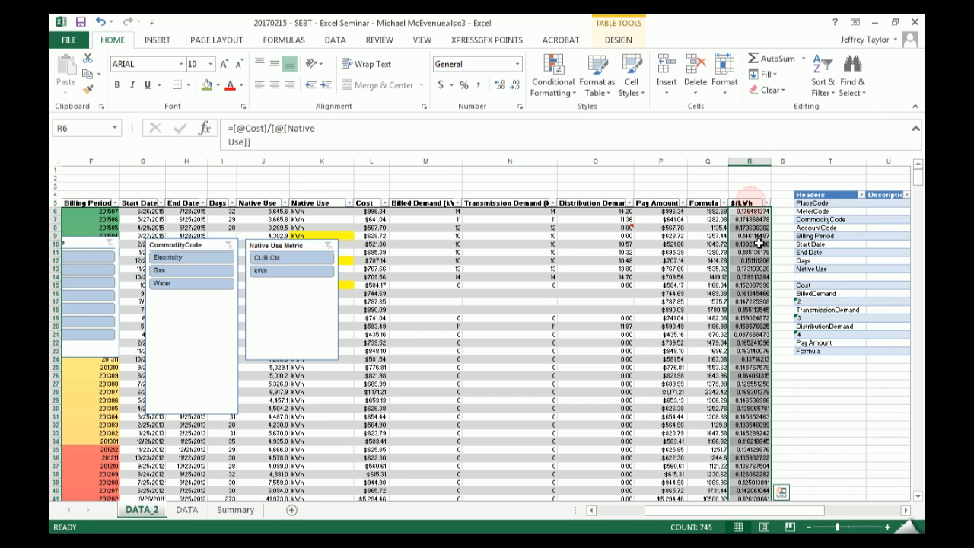
left_click(752, 221)
left_click(748, 204)
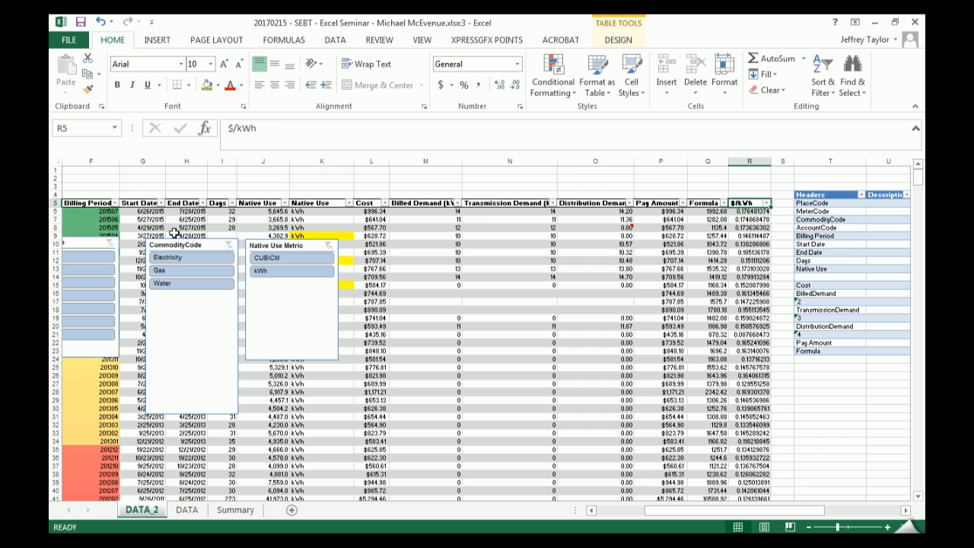
- Move the PlaceCode, CommodityCode and Native Use Metric slicers together further right so they no longer cover the date and Native Use columns
left_click(102, 243)
left_click(181, 243, "ctrl")
left_click(280, 245, "ctrl")
left_click_drag(280, 245, 581, 240)
left_click_drag(692, 519, 644, 519)
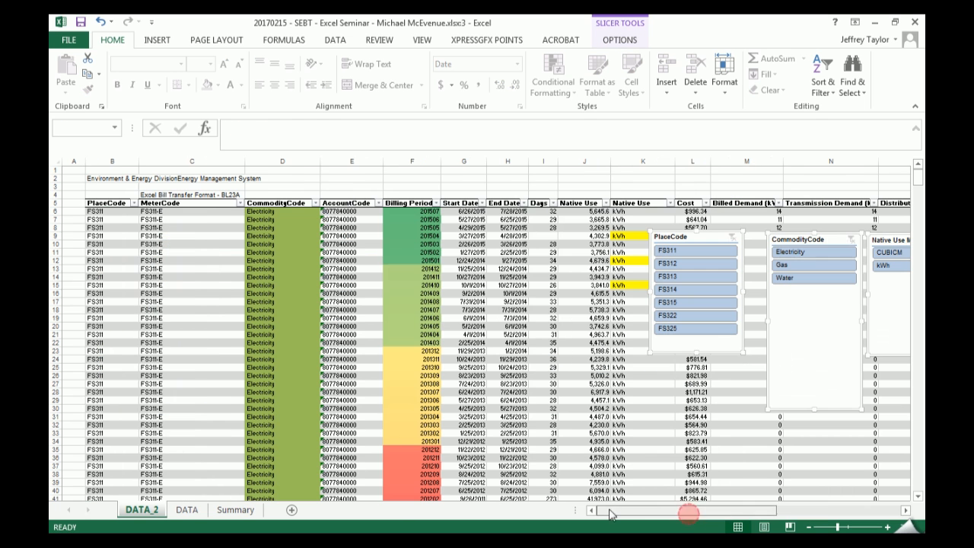
- Format all Start Date and End Date values in day-month-year style, such as 26-Jun-15
left_click(543, 219)
left_click_drag(473, 201, 506, 203)
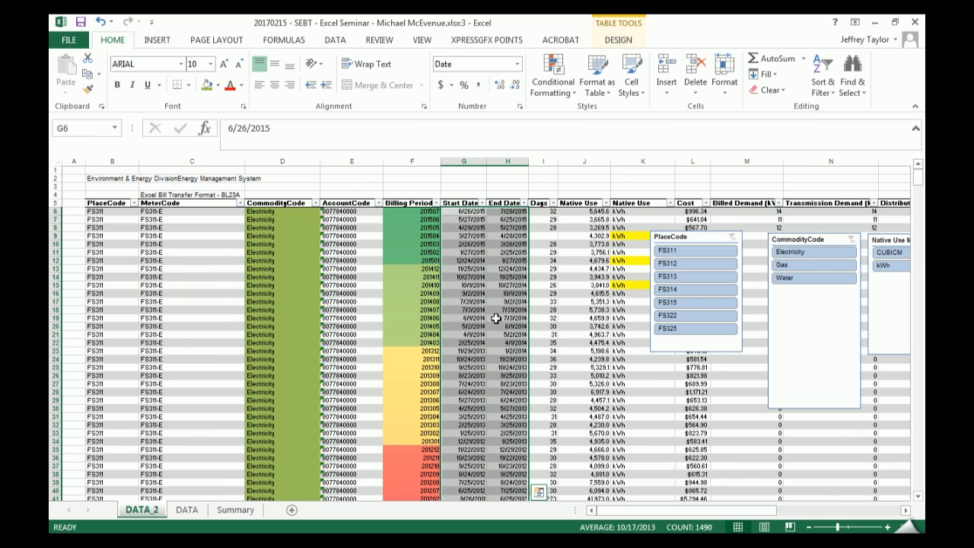
key("ctrl+shift+numbersign")
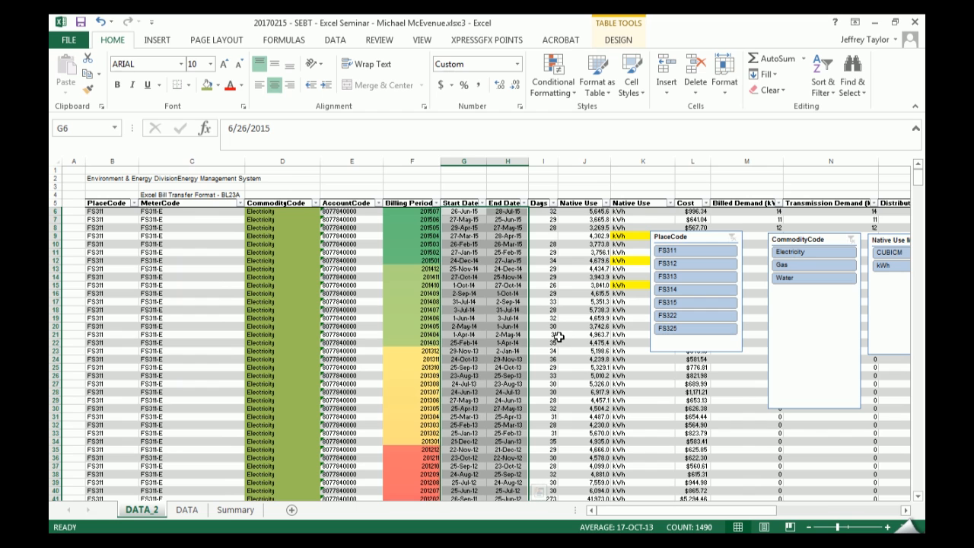
key("ctrl+z")
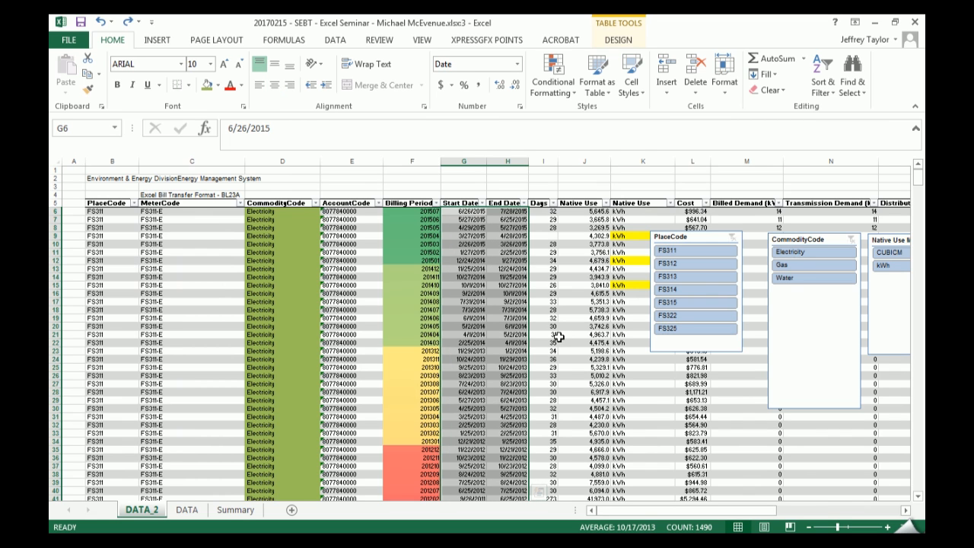
key("ctrl+y")
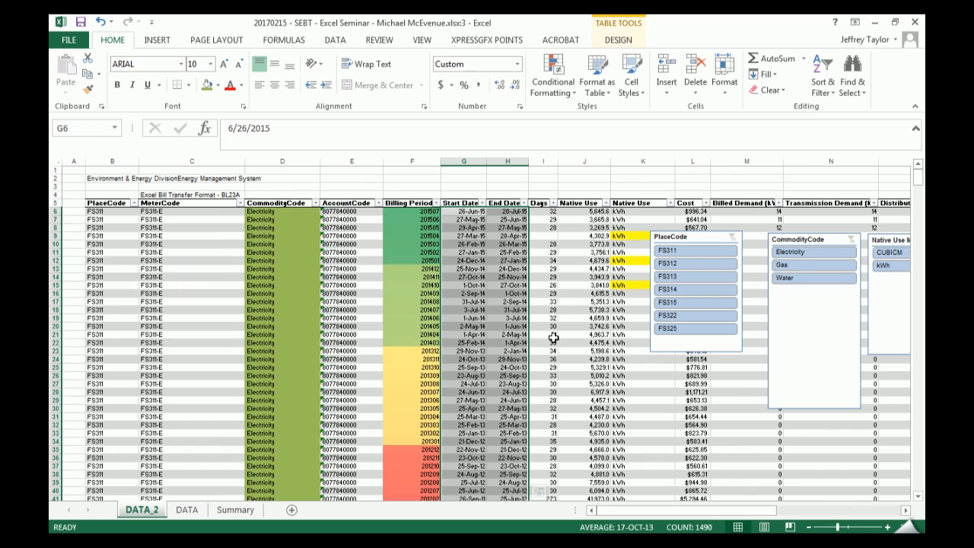
- Center the values of the Start Date and End Date columns horizontally
left_click(462, 202)
left_click_drag(462, 200, 522, 273)
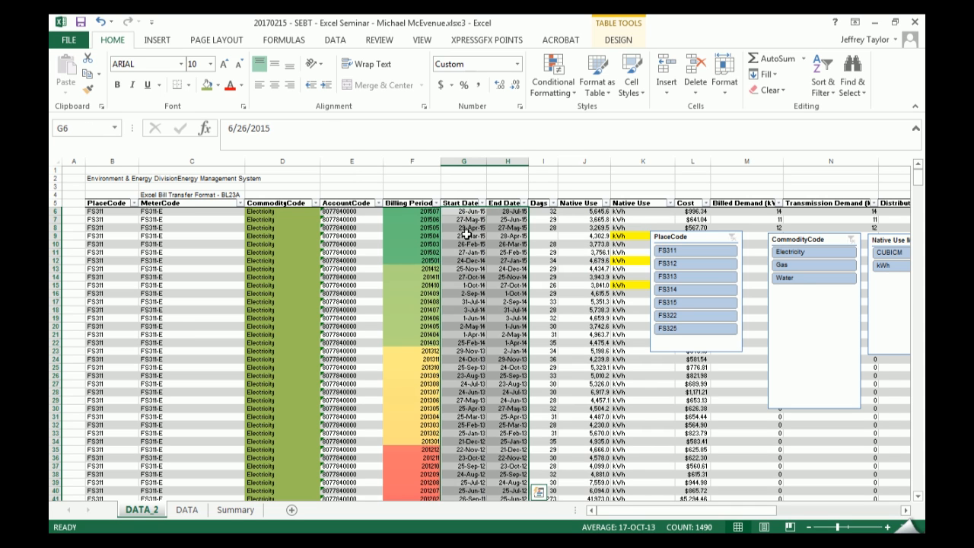
key("alt")
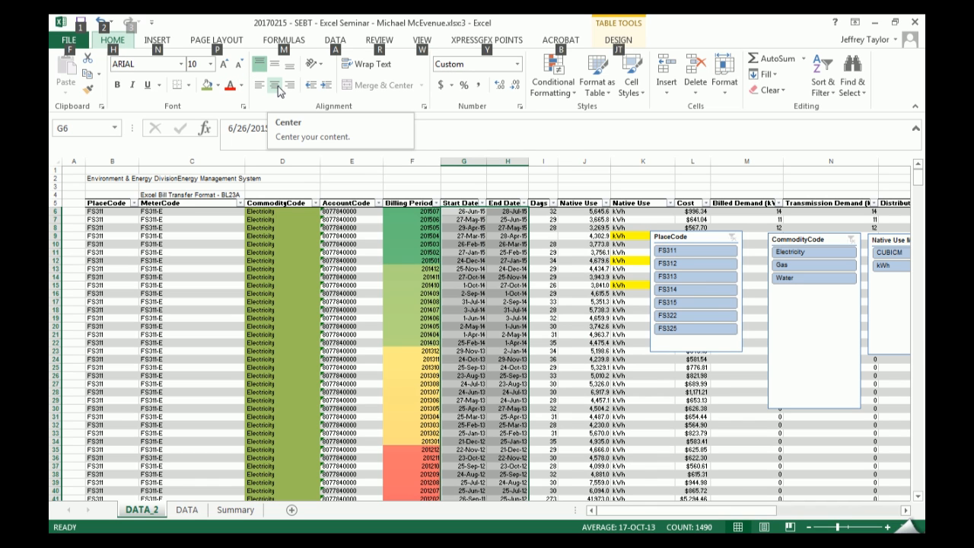
key("h")
key("a")
key("c")
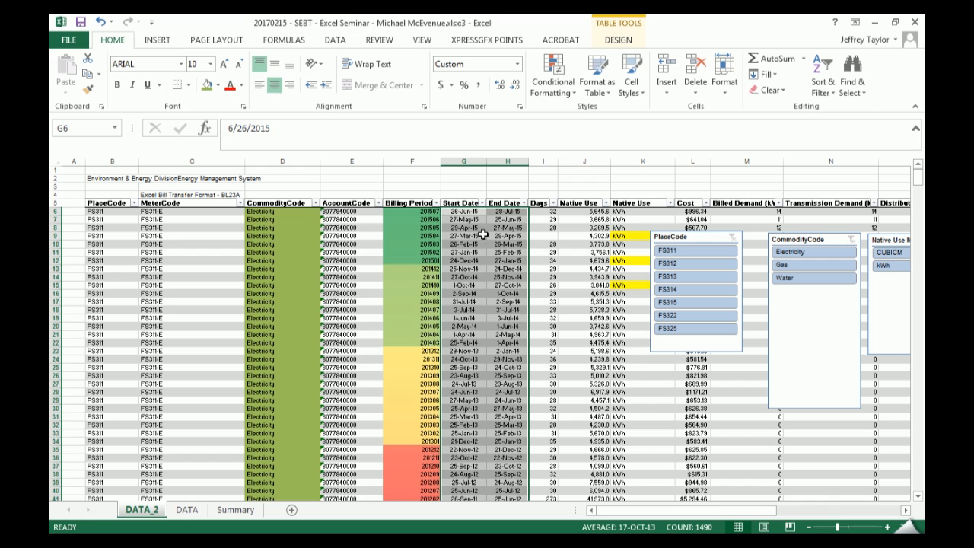
left_click(522, 318)
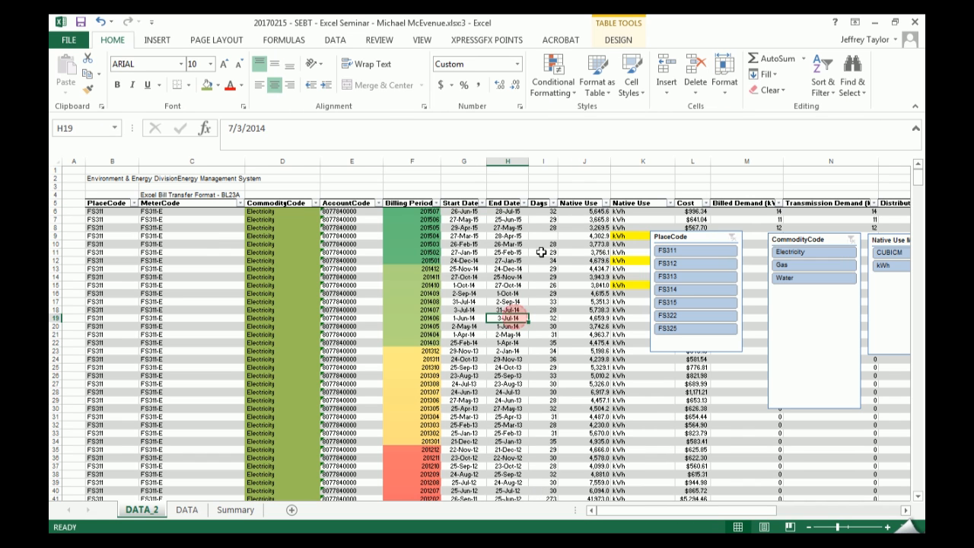
- Insert a new table column between Days and the numeric Native Use column
left_click(544, 198)
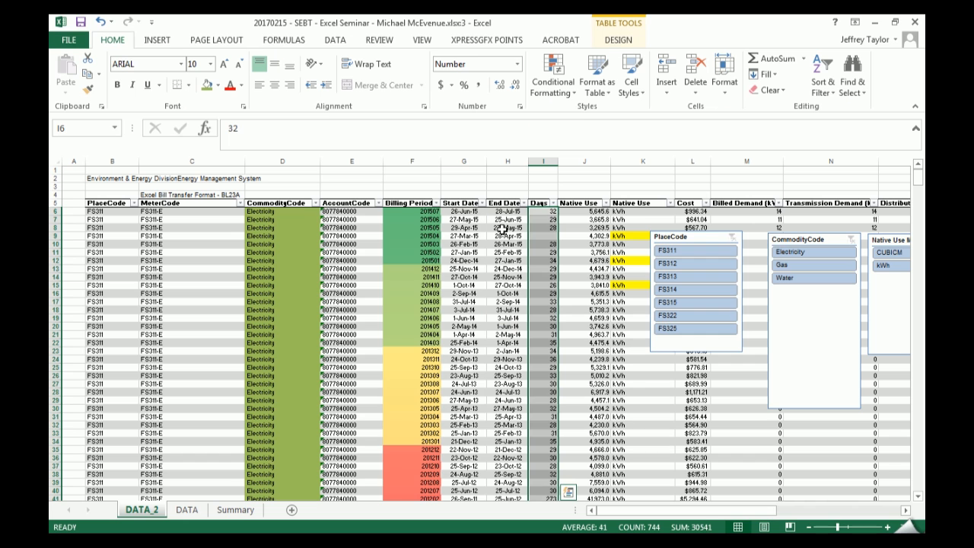
left_click(564, 292)
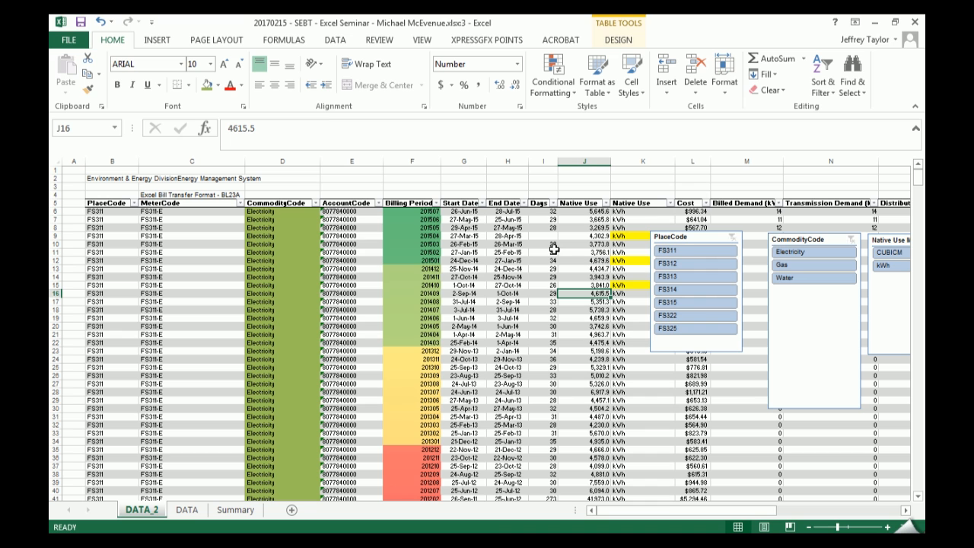
right_click(585, 161)
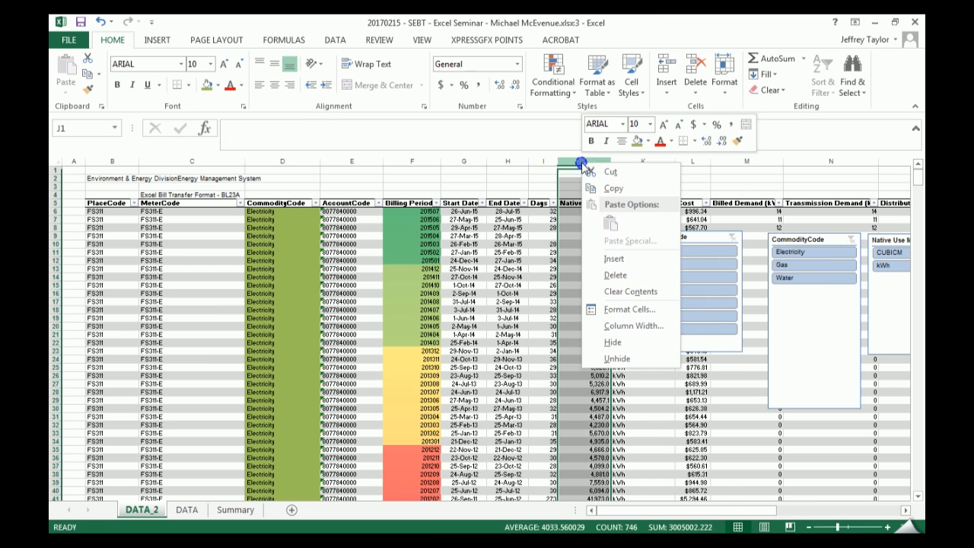
left_click(618, 259)
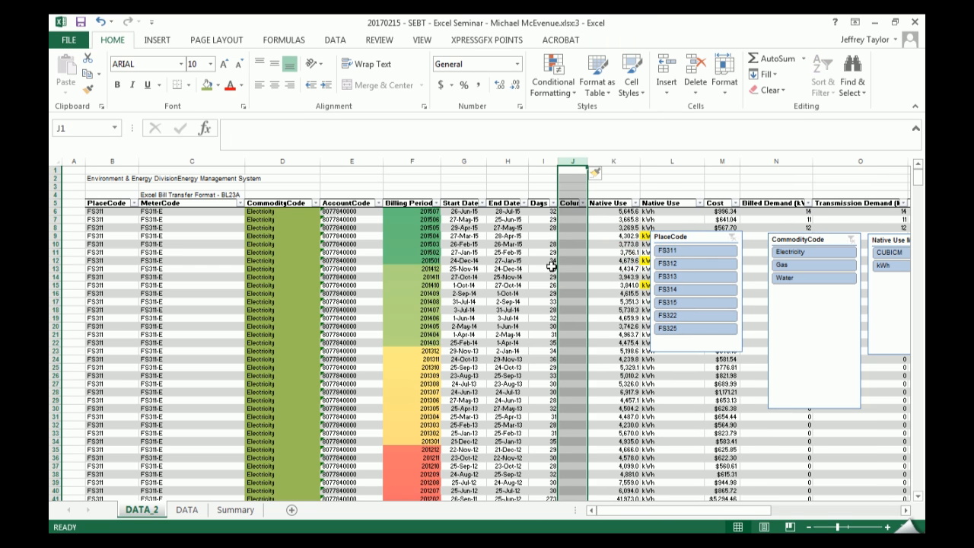
- Enter the header Days (calc) in J5 and autofit column J to show it in full
left_click(572, 204)
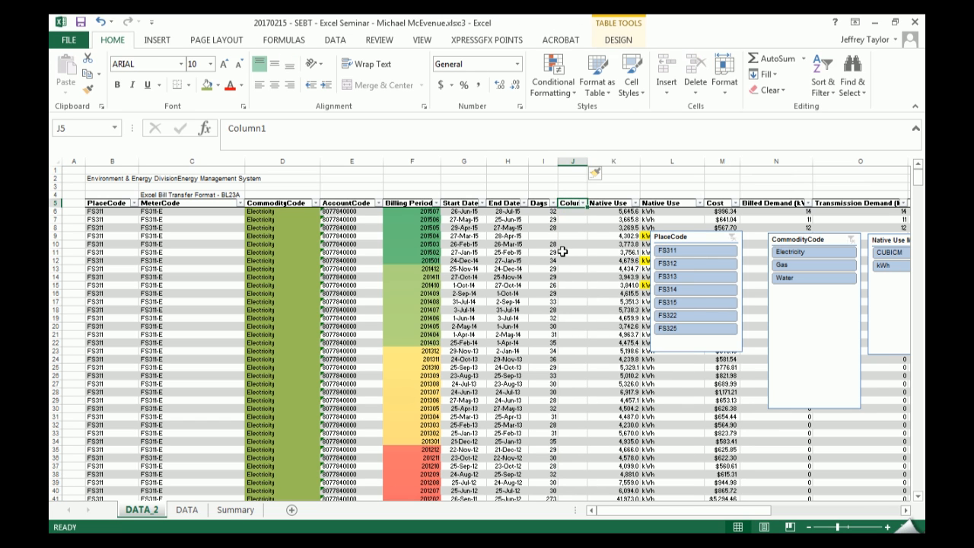
type("Days2")
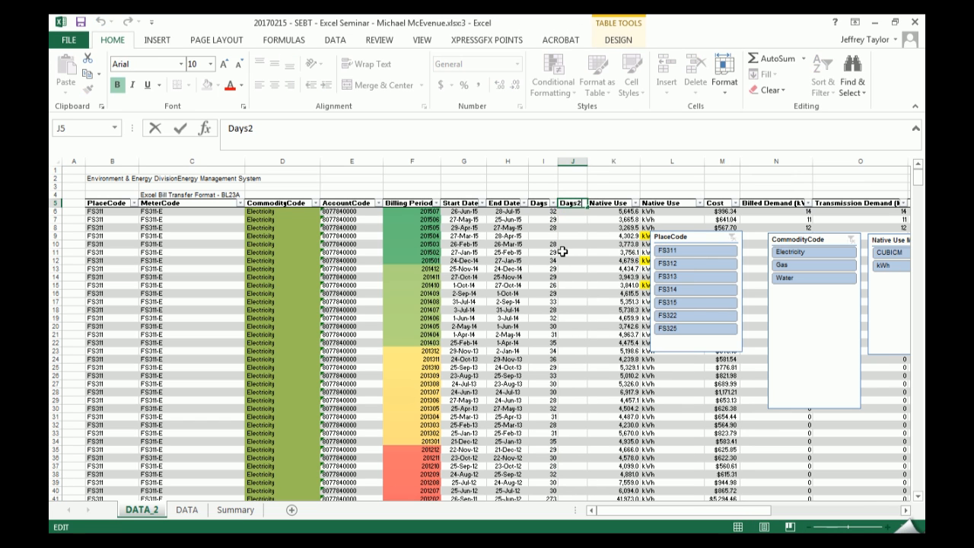
key("BackSpace")
type(" (calc)")
key("Return")
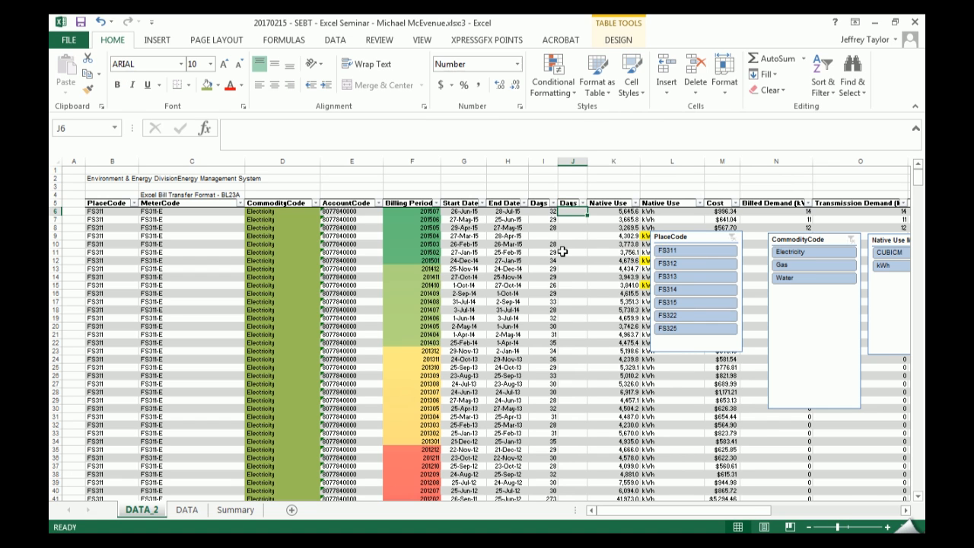
double_click(587, 161)
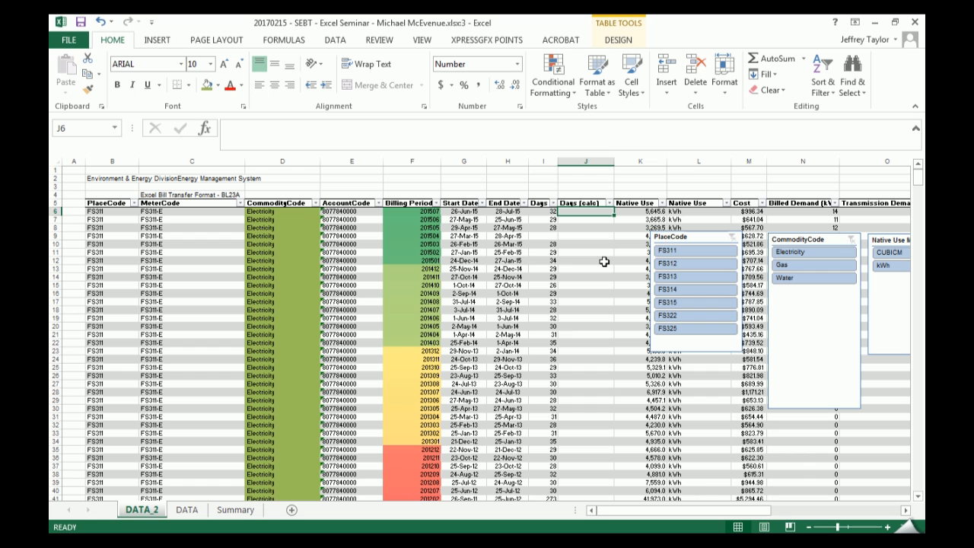
key("Up")
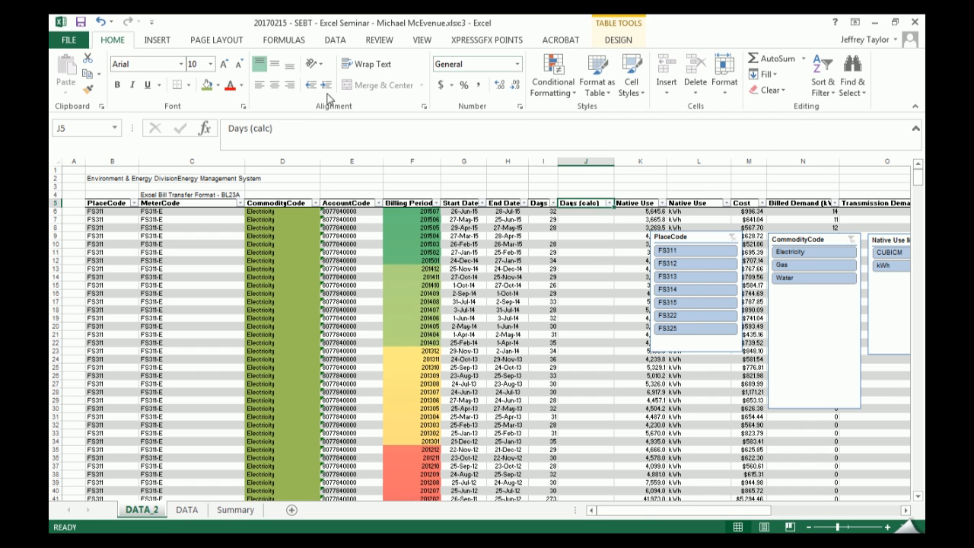
right_click(590, 203)
left_click(570, 204)
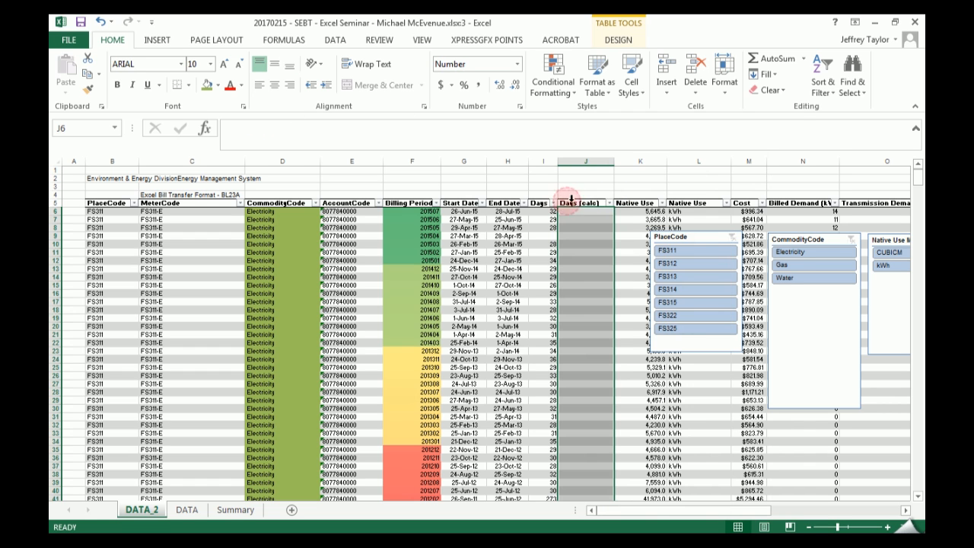
right_click(592, 212)
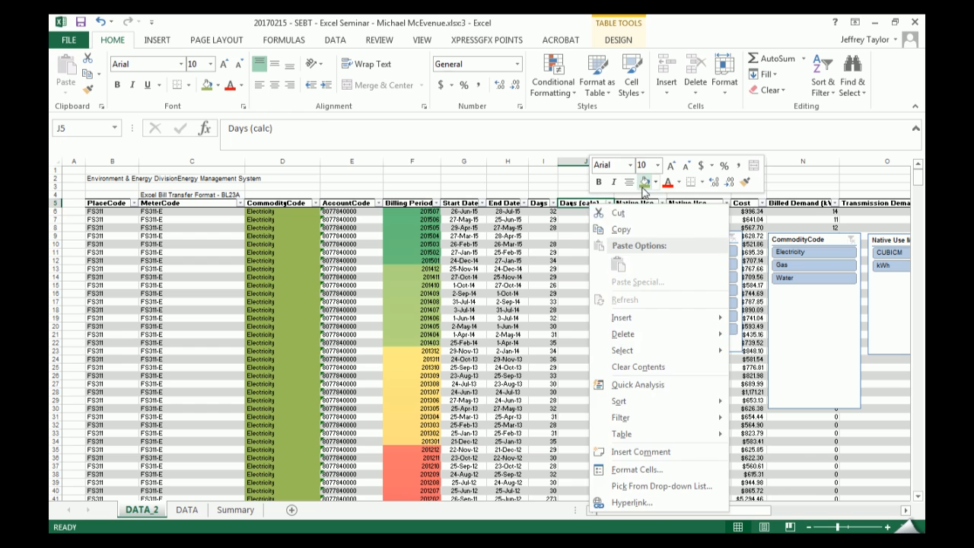
key("Escape")
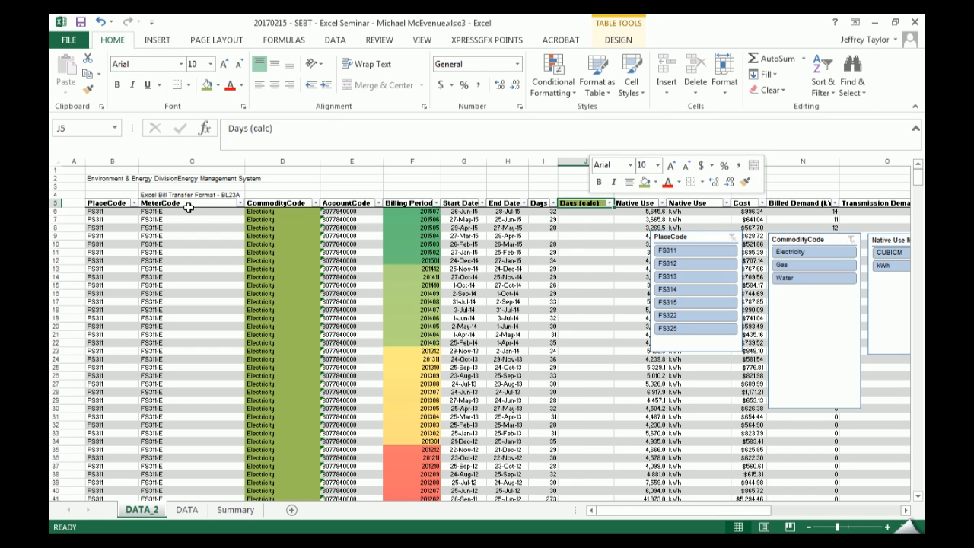
- Create a Text that Contains conditional formatting rule for the text Calc on the table's header row
left_click(86, 203)
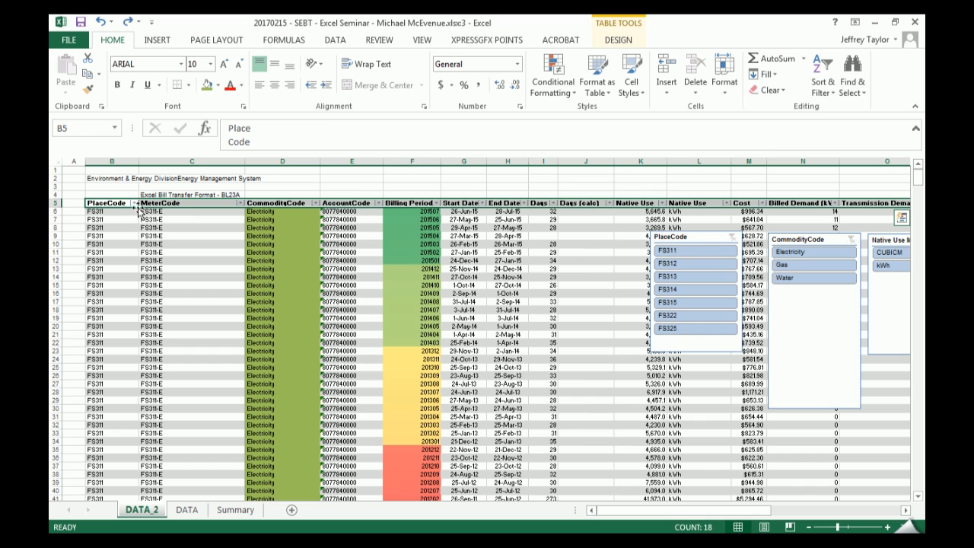
left_click(553, 74)
mouse_move(601, 114)
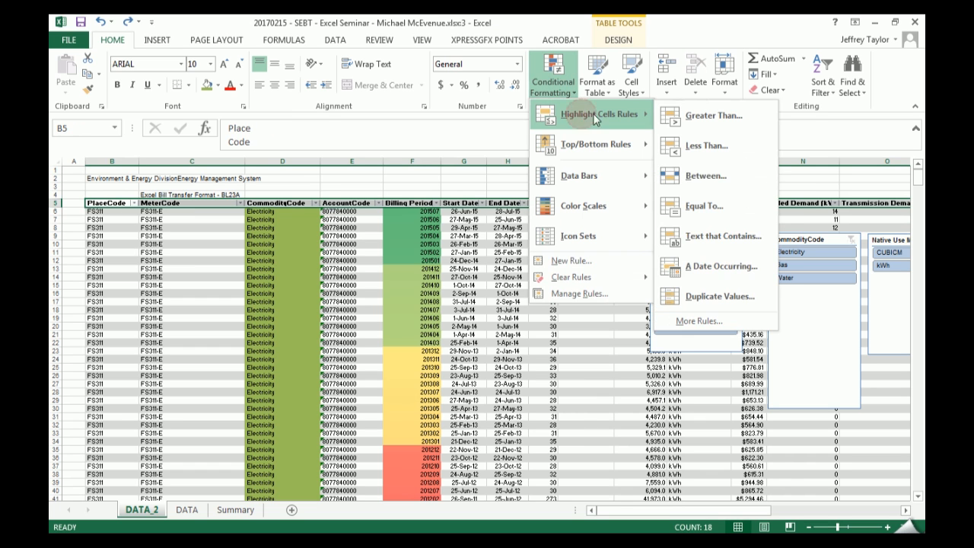
left_click(723, 236)
type("cAL")
key("BackSpace")
key("BackSpace")
key("BackSpace")
type("cal")
key("BackSpace")
key("BackSpace")
type("a")
- Give the Calc rule Green Fill with Dark Green Text and apply it to the headers
left_click(770, 308)
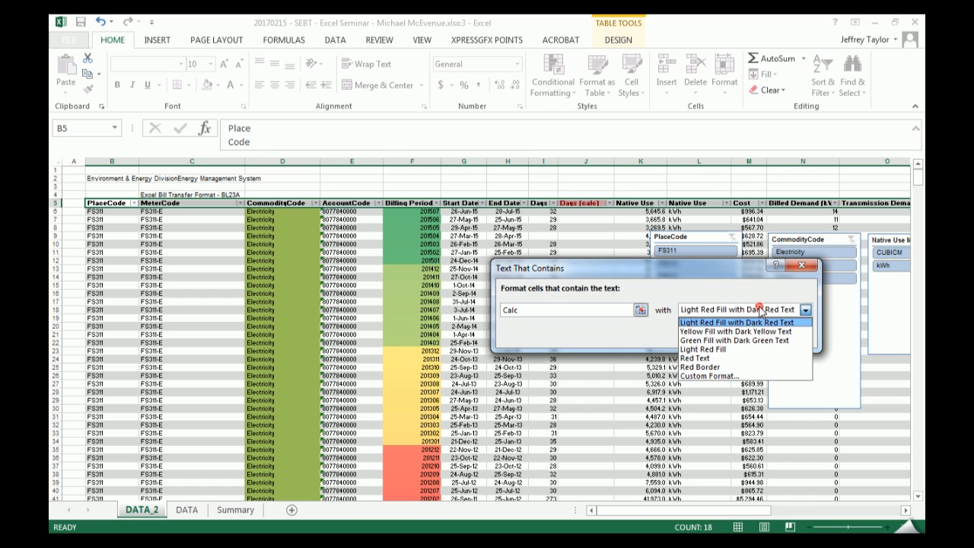
left_click(726, 341)
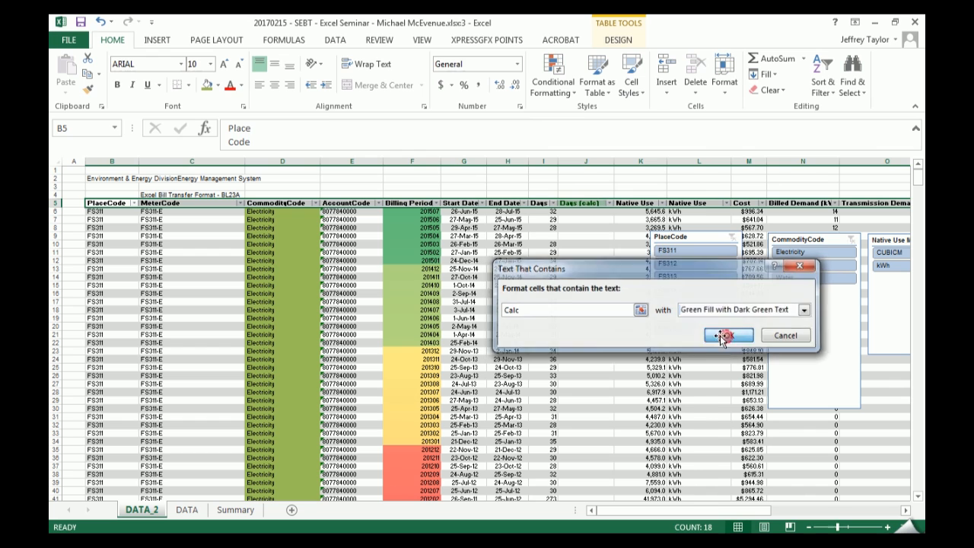
left_click(739, 337)
left_click(589, 327)
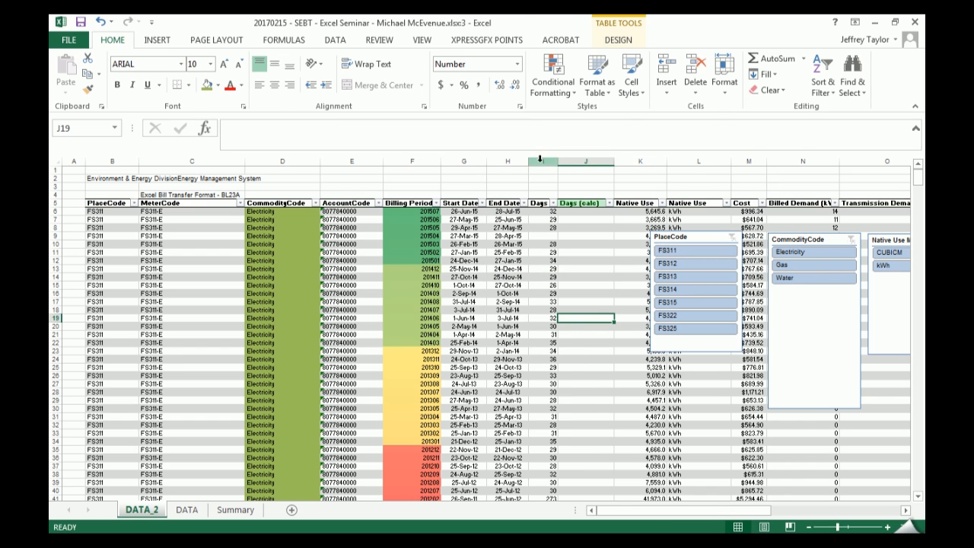
- Insert a table column before Days and enter the header Dated now(calc) in I5
right_click(545, 161)
left_click(577, 258)
left_click(546, 203)
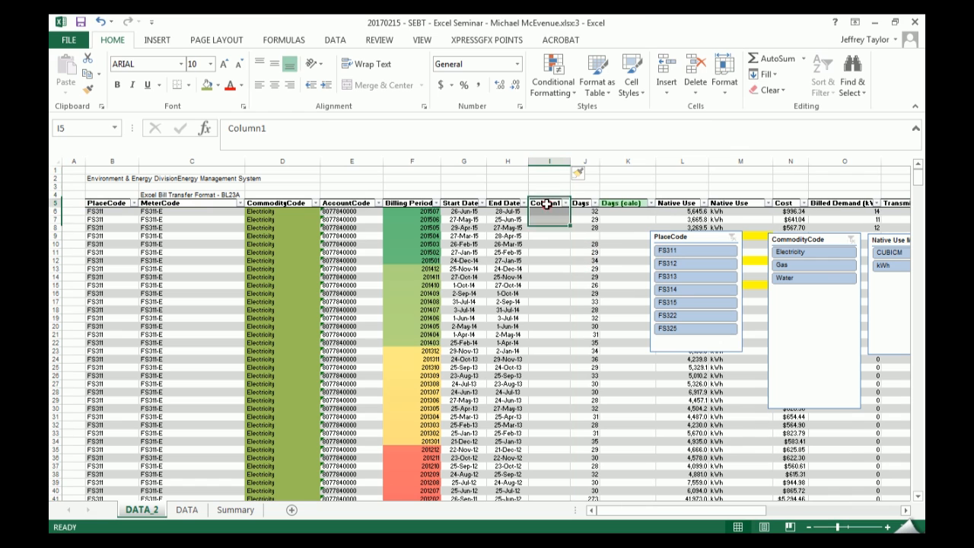
type("Dated")
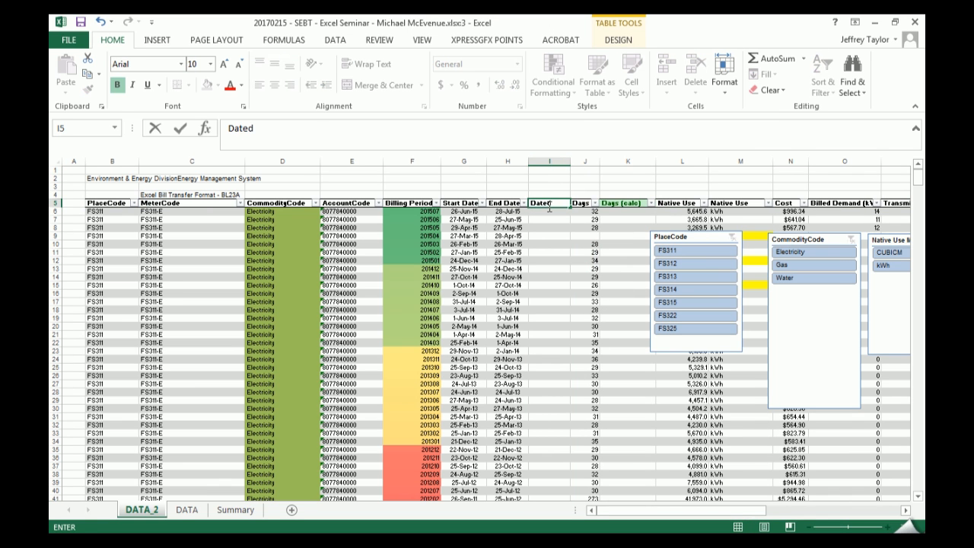
type(" now(calc")
key("Return")
left_click(550, 204)
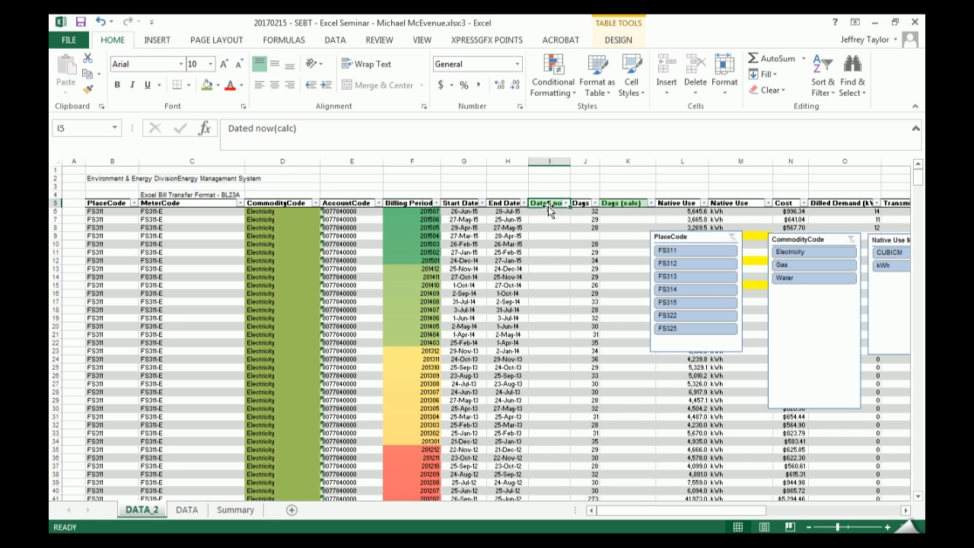
- Undo the Dated now(calc) header and the column inserted before Days
key("ctrl+z")
key("ctrl+z")
key("ctrl+z")
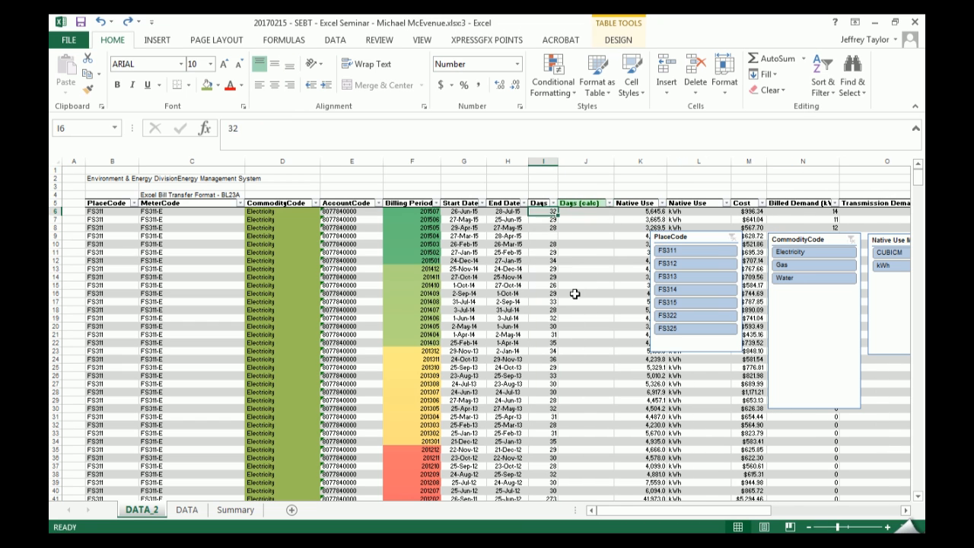
- Enter the formula =[@[End Date]]-[@[Start Date]] in J6 so it fills the whole Days (calc) column
type("=")
key("Left")
key("Left")
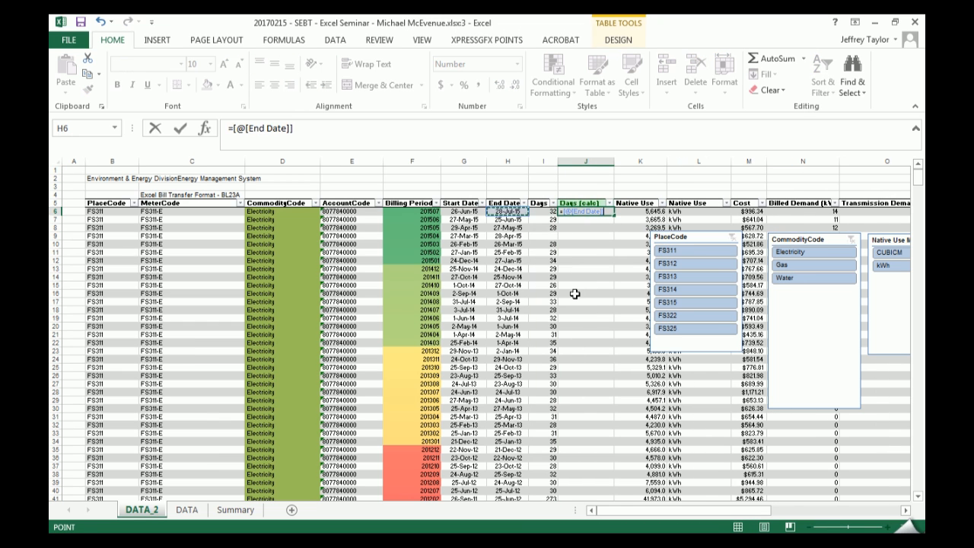
type("-")
key("Left")
key("Left")
key("Left")
key("Return")
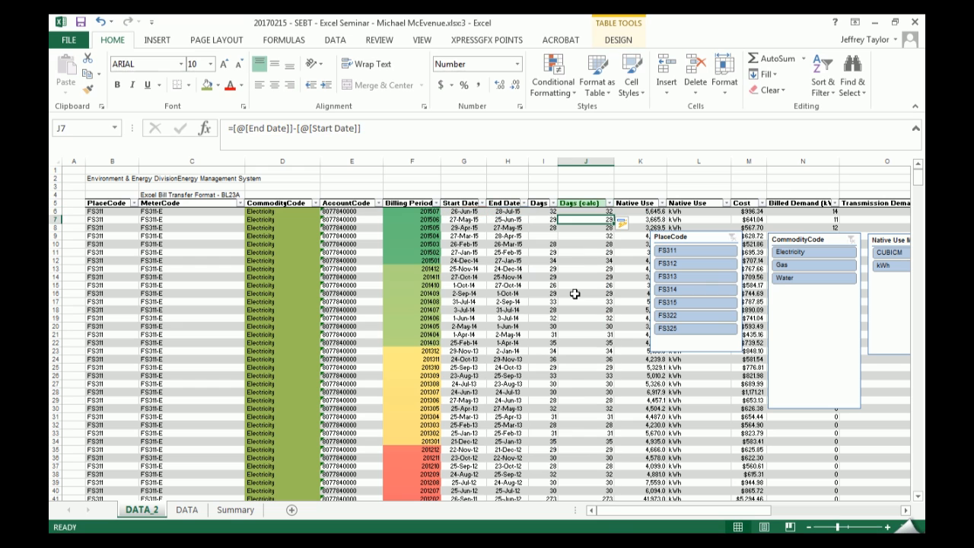
- Color all Days (calc) values blue and center them in the column
left_click(581, 221)
left_click(583, 204)
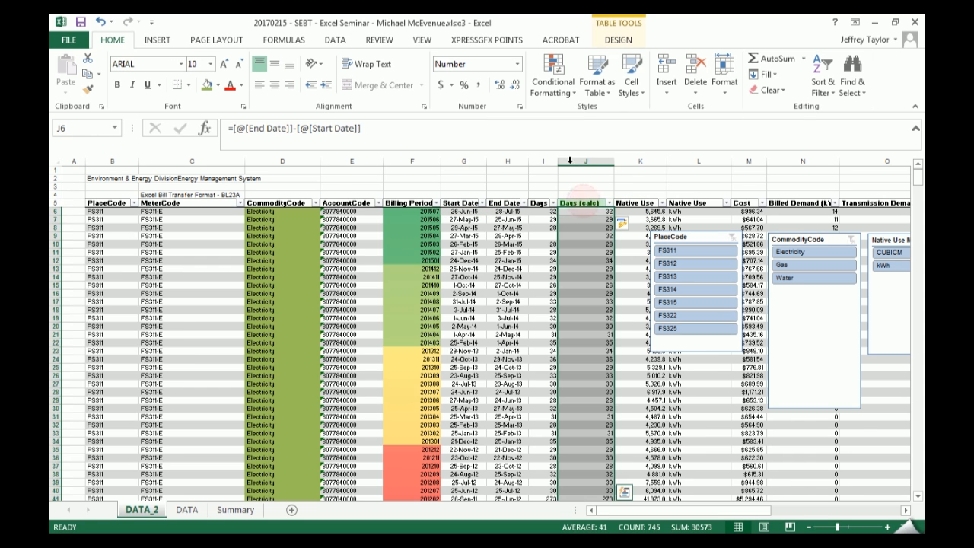
left_click(240, 85)
left_click(275, 132)
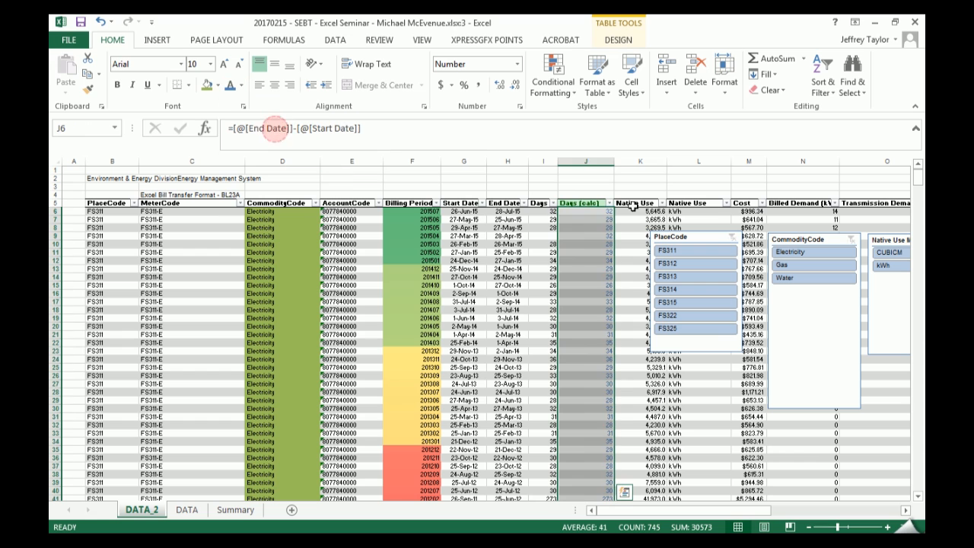
left_click(273, 86)
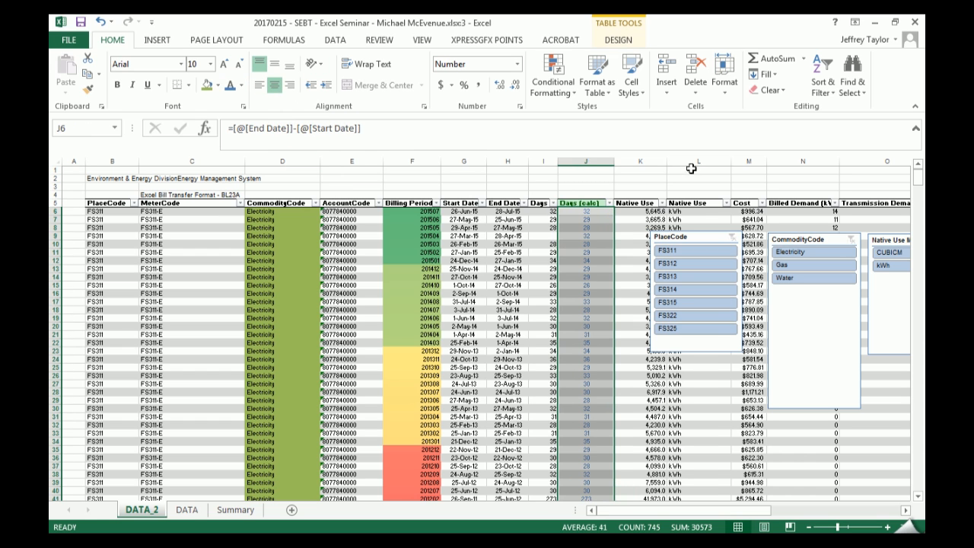
- Examine the date and day columns and the calculation behind the Formula column in R6
left_click(498, 235)
left_click(505, 224)
left_click_drag(544, 220, 549, 263)
left_click_drag(586, 220, 585, 252)
left_click_drag(755, 514, 802, 204)
left_click(767, 212)
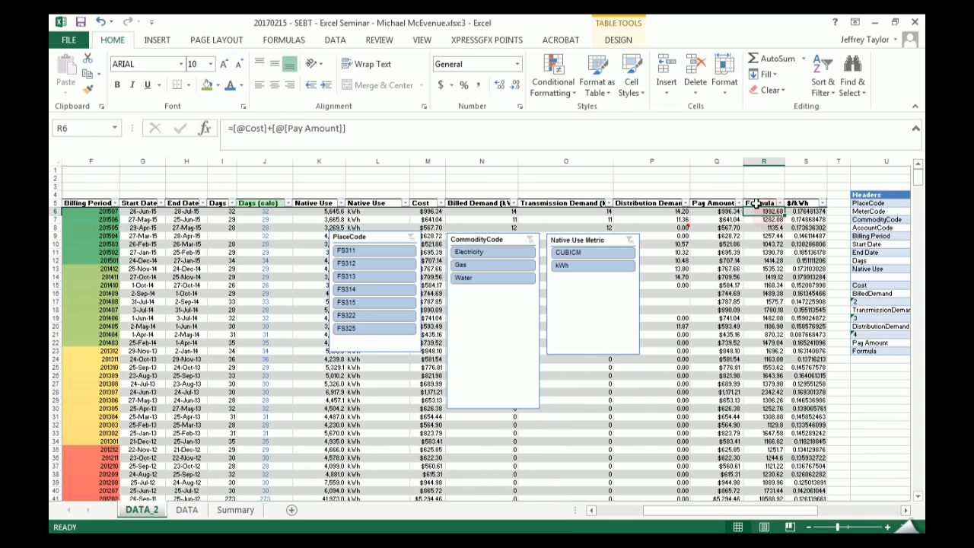
left_click_drag(724, 513, 629, 512)
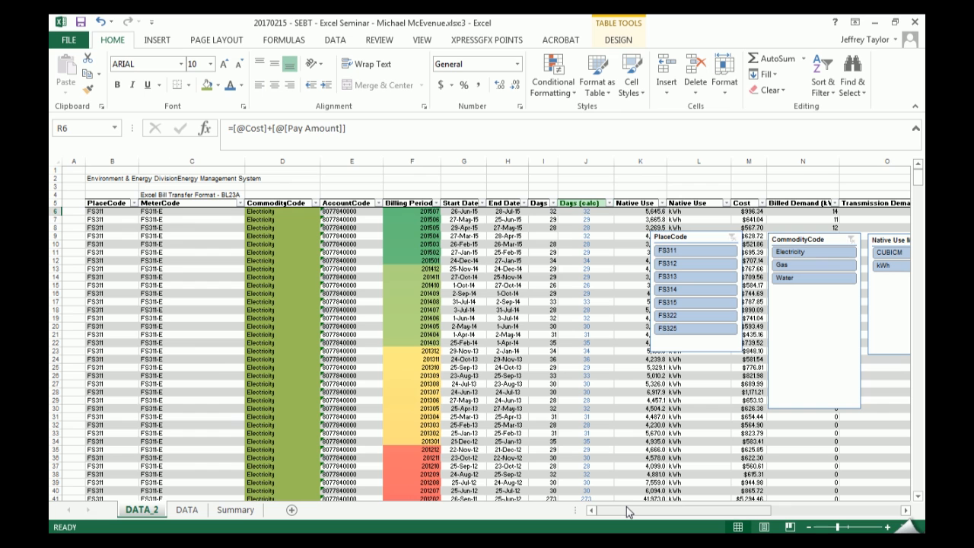
- Display formulas instead of values on the DATA_2 sheet and check the Days (calc) column for consistent formulas
key("ctrl+grave")
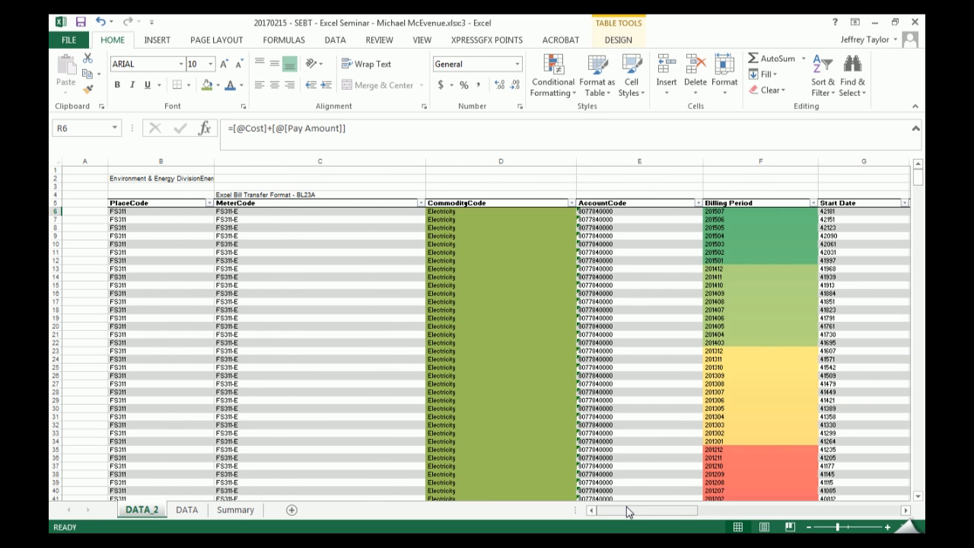
left_click_drag(659, 513, 694, 520)
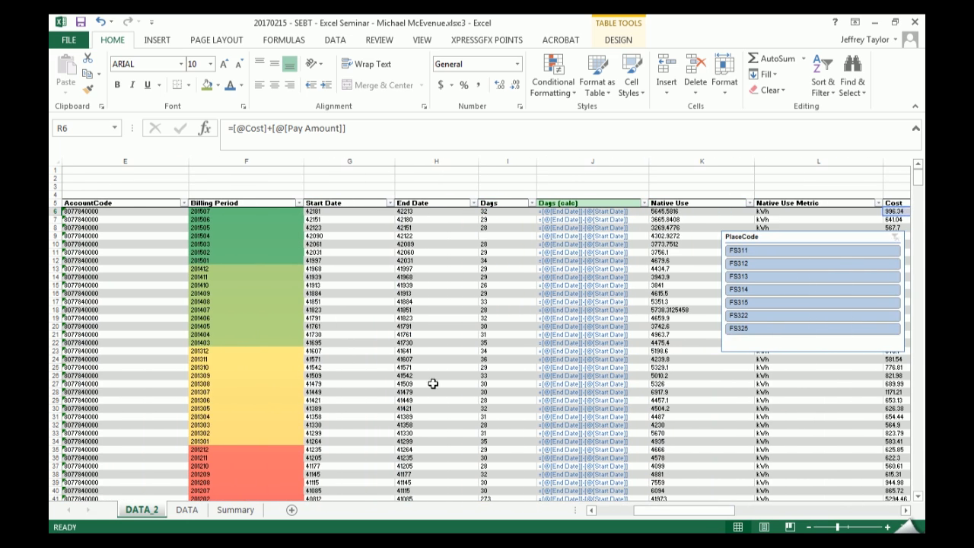
scroll(598, 243, "down", 4)
scroll(605, 255, "down", 5)
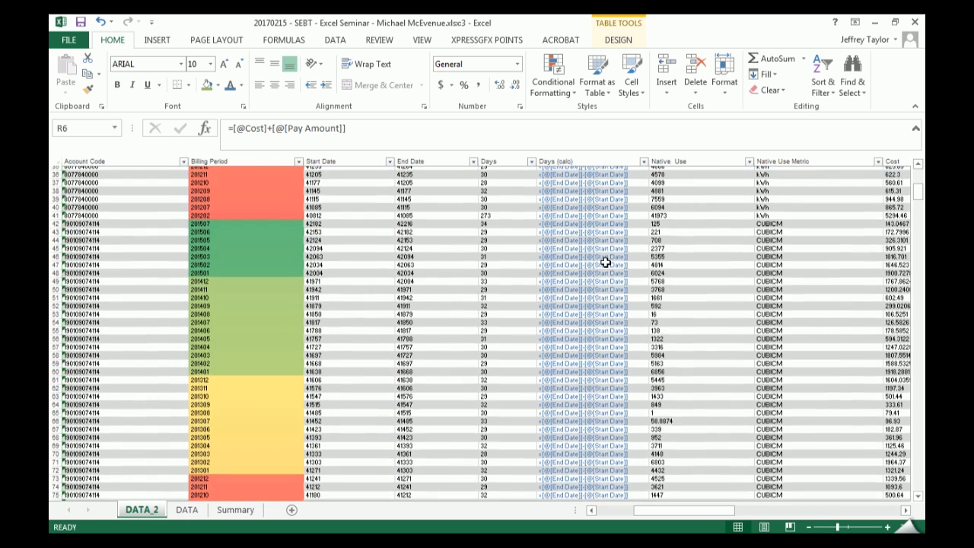
scroll(605, 261, "up", 5)
scroll(604, 265, "up", 1)
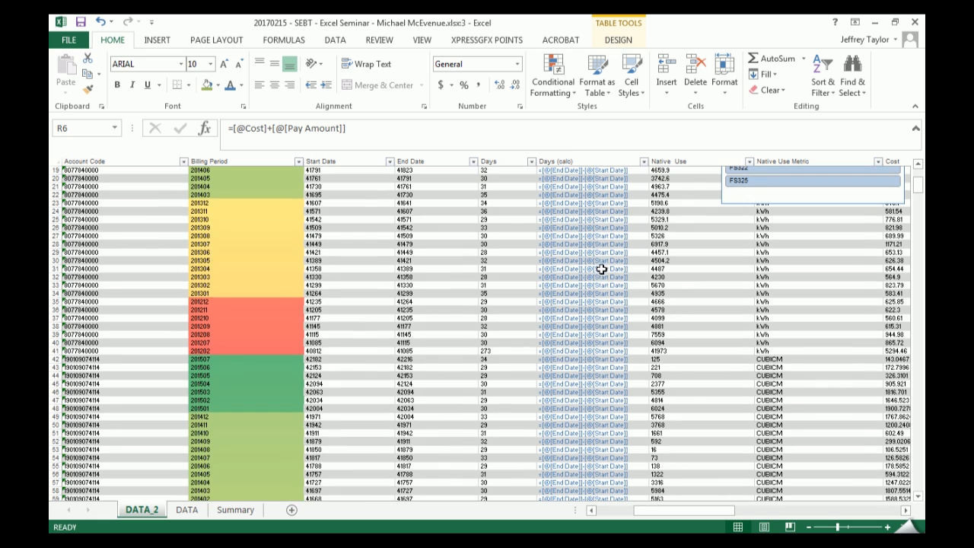
scroll(599, 276, "up", 4)
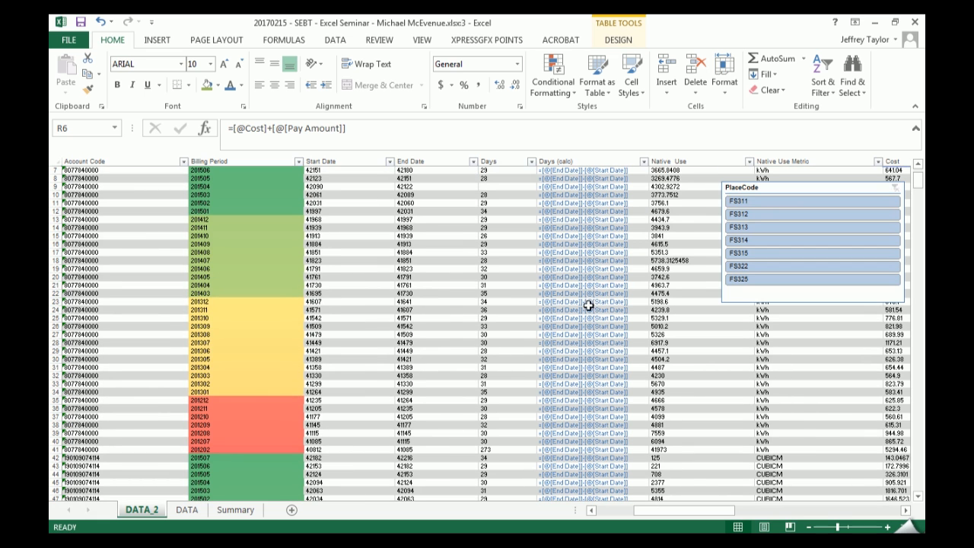
scroll(590, 301, "up", 2)
- Overwrite the Days (calc) formula in J22 with =[@[End Date]]+25
left_click(578, 342)
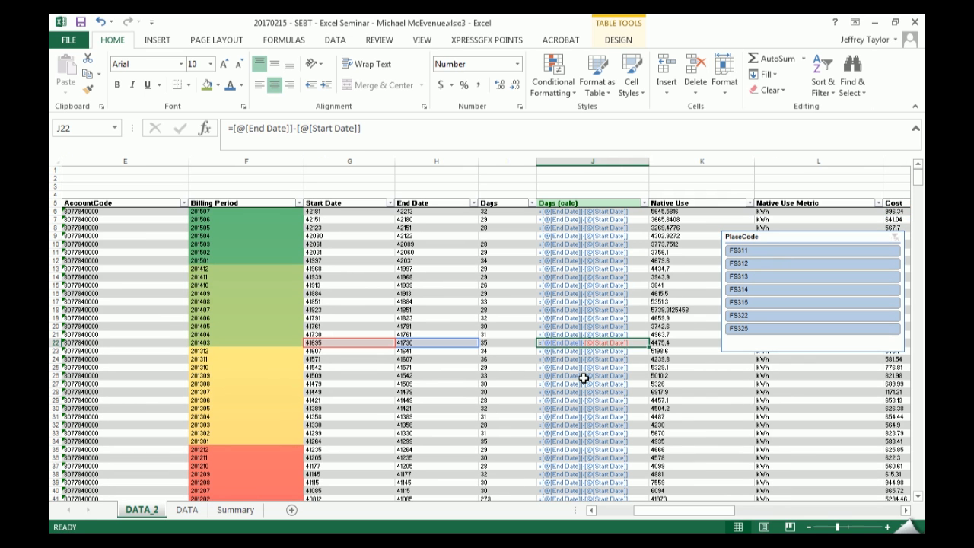
type("=")
key("Left")
key("Left")
type("+")
key("Return")
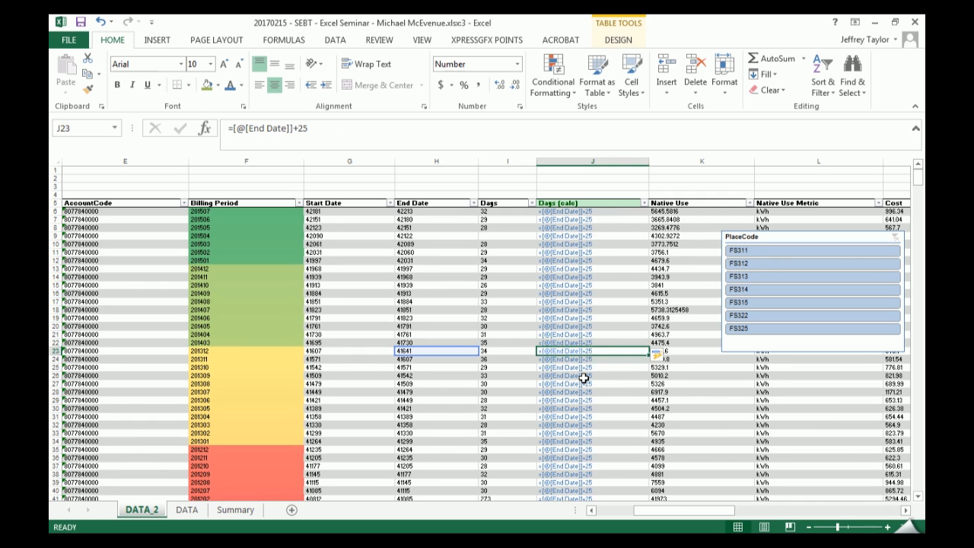
- Undo the automatic column fill so that only J22 keeps =[@[End Date]]+25, and check the formulas in the cells below it
key("ctrl+z")
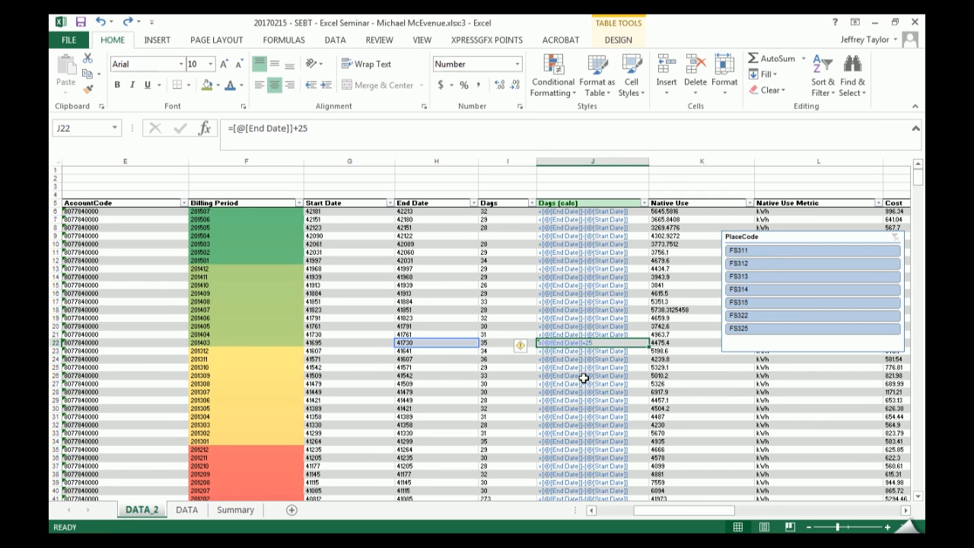
key("ctrl+z")
key("ctrl+y")
key("Down")
key("Down")
key("Down")
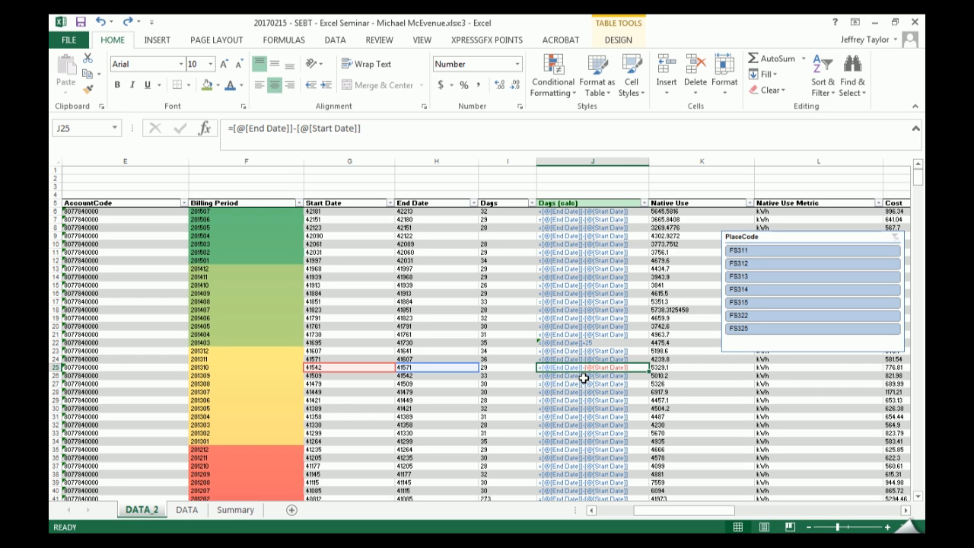
- Return to J22, display values instead of formulas, and undo the formula change in that cell
key("Up")
key("Up")
key("Up")
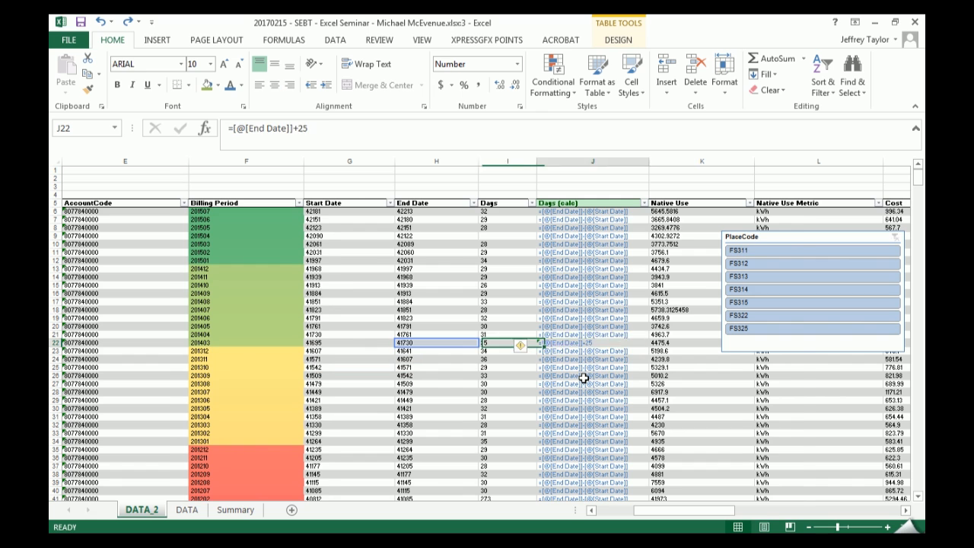
key("ctrl+grave")
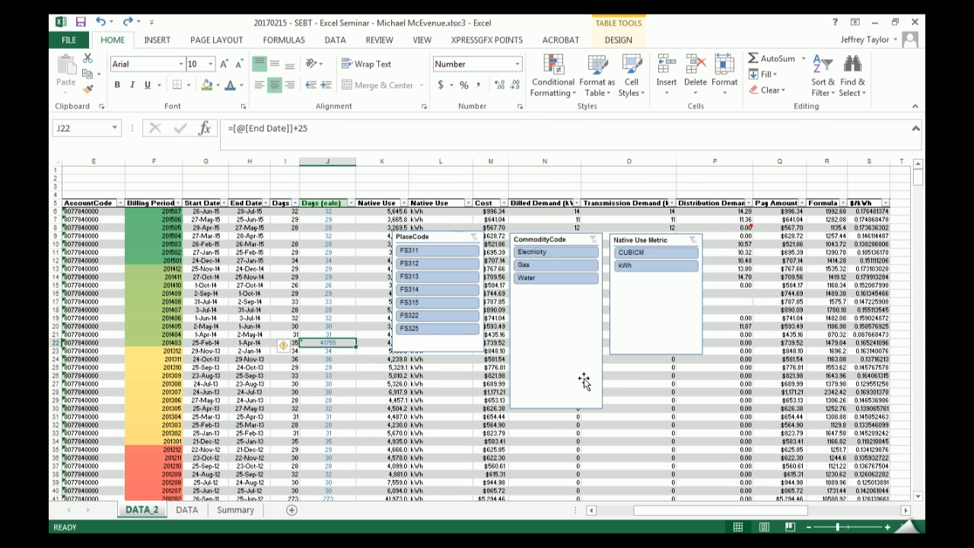
key("ctrl+z")
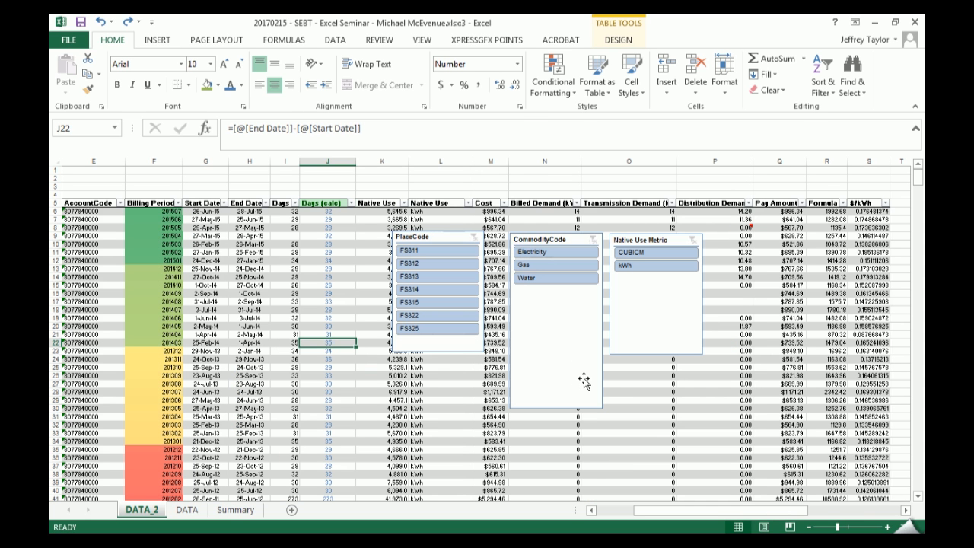
- Display the formulas again to check the Days (calc) column for consistency, and return to the value view
key("ctrl+space")
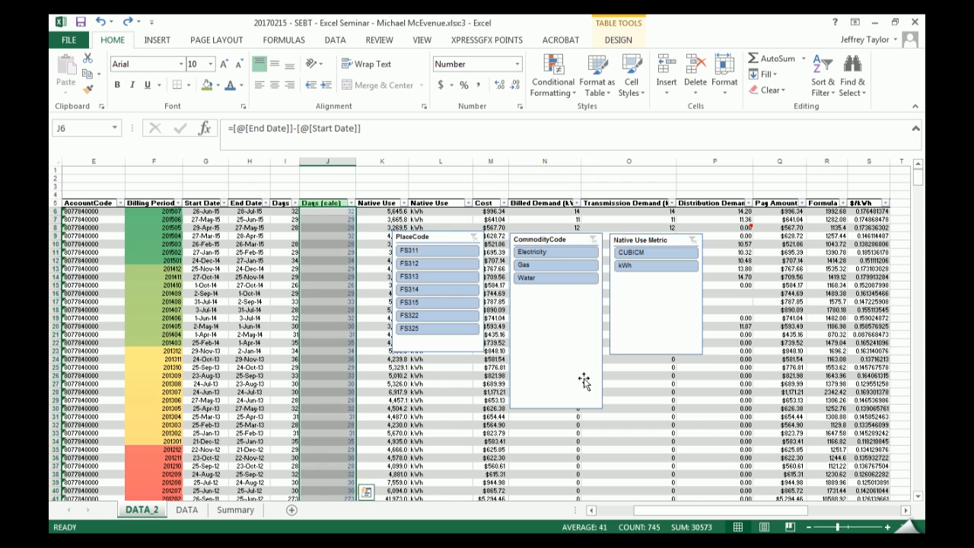
key("ctrl+grave")
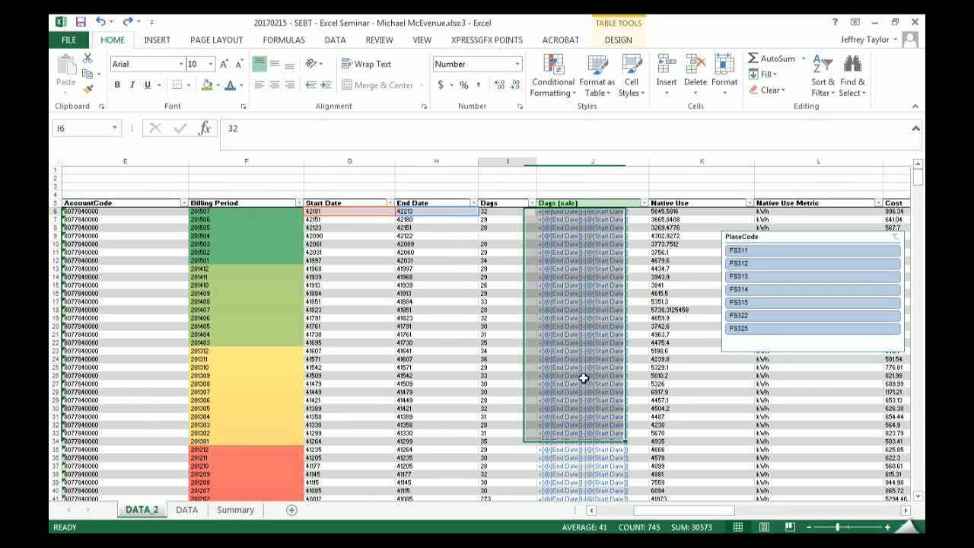
key("Down")
key("Down")
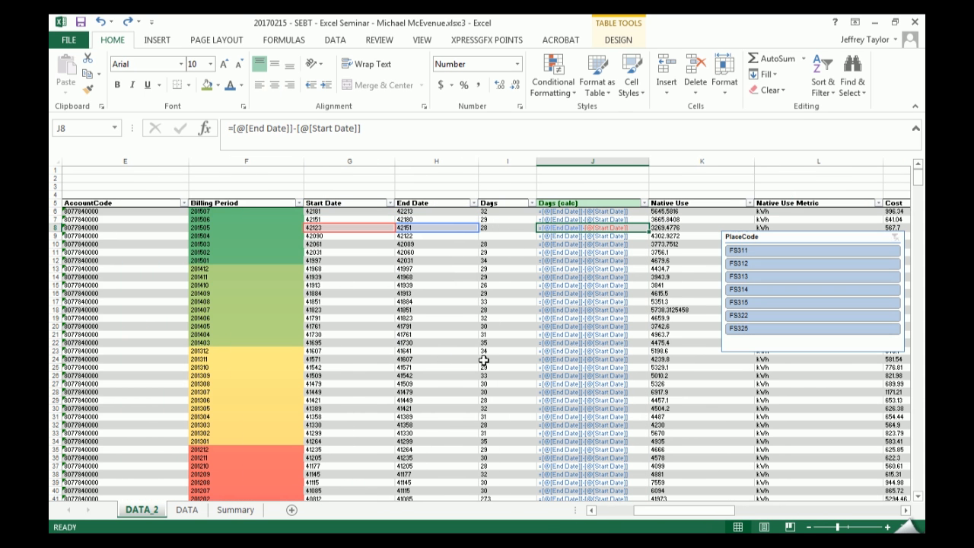
scroll(628, 349, "down", 5)
scroll(632, 348, "up", 5)
key("ctrl+grave")
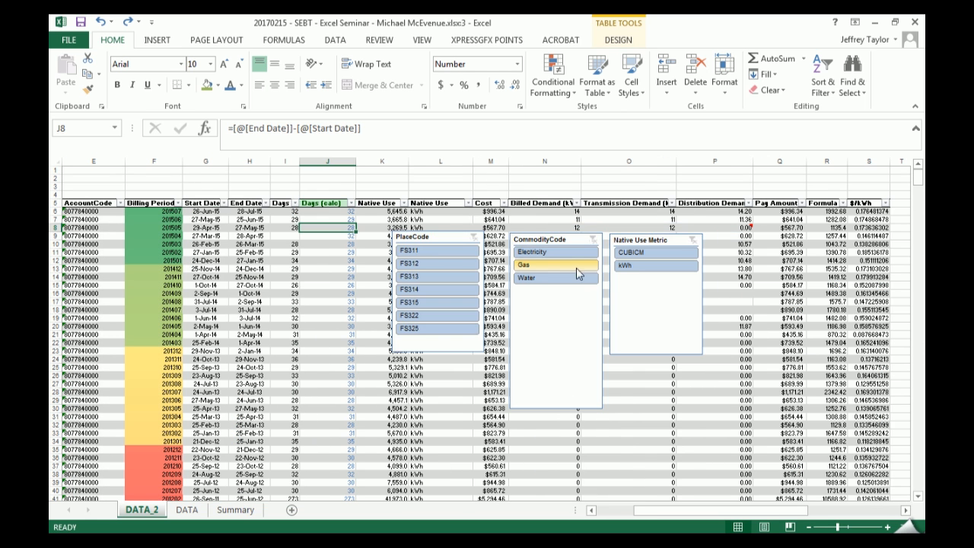
- Reset the font color of all Days (calc) values to Automatic
left_click(343, 201)
left_click(241, 85)
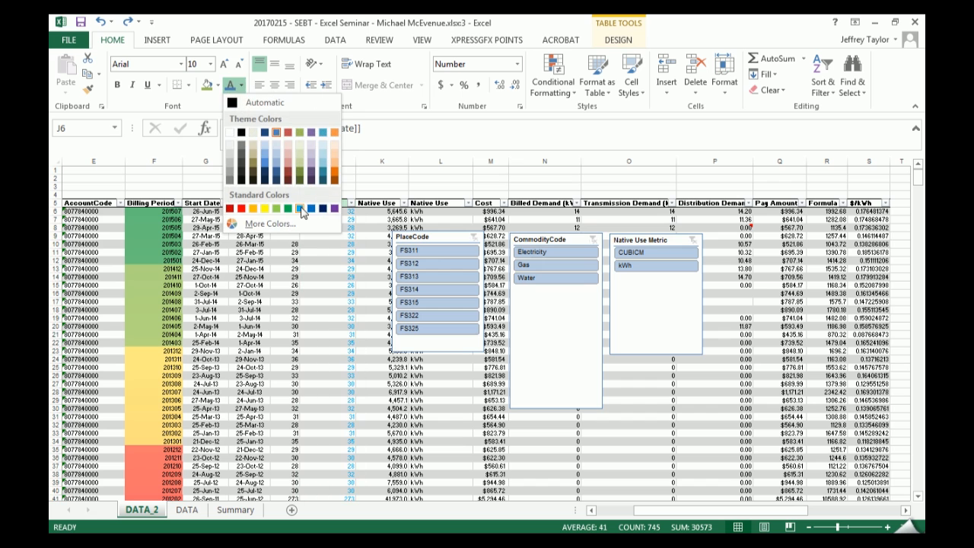
left_click(259, 98)
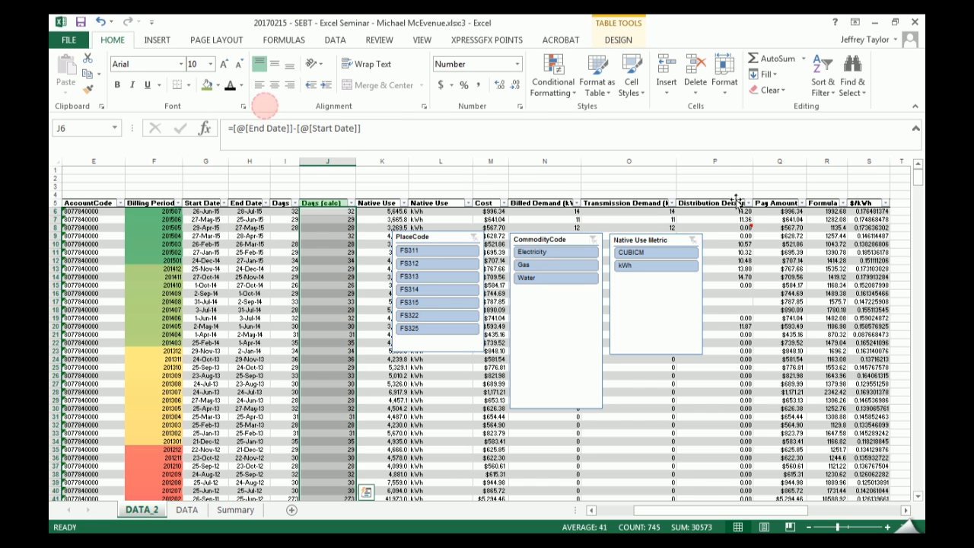
- Select every formula cell in the whole table using Find & Select and color the font blue
left_click(251, 318)
key("ctrl+a")
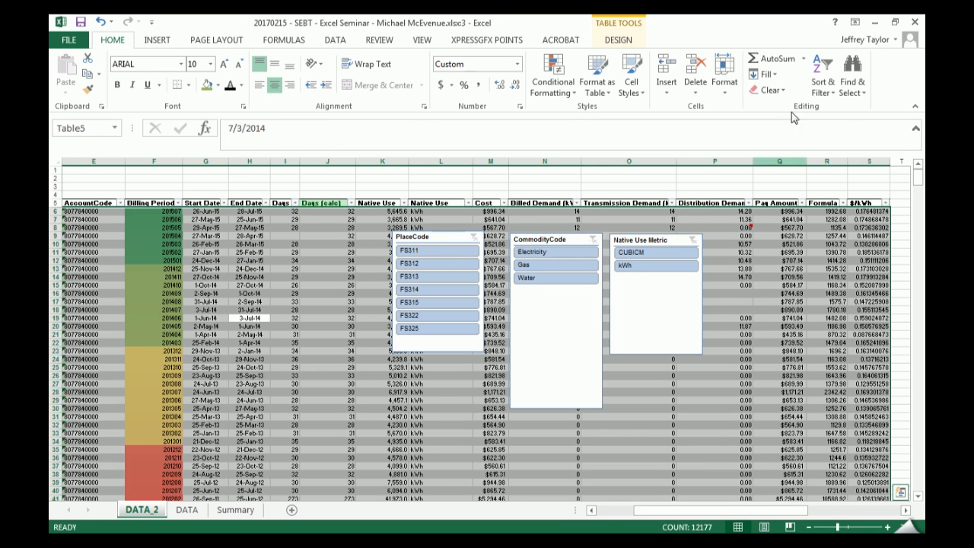
left_click(852, 84)
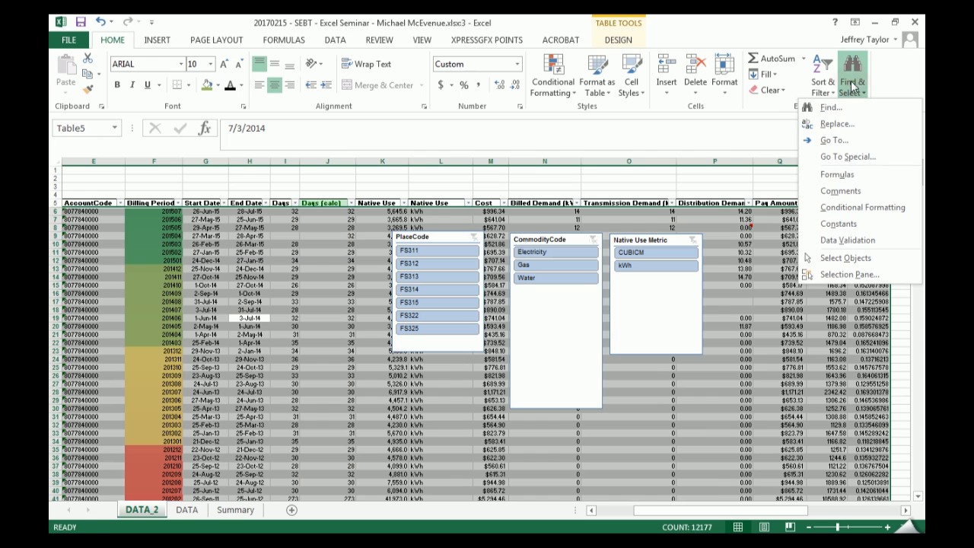
left_click(865, 174)
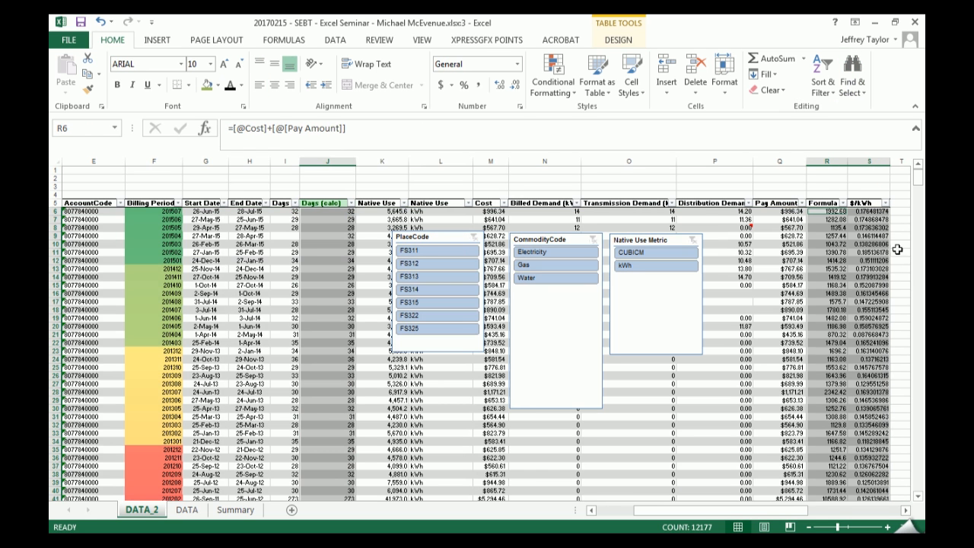
left_click(241, 85)
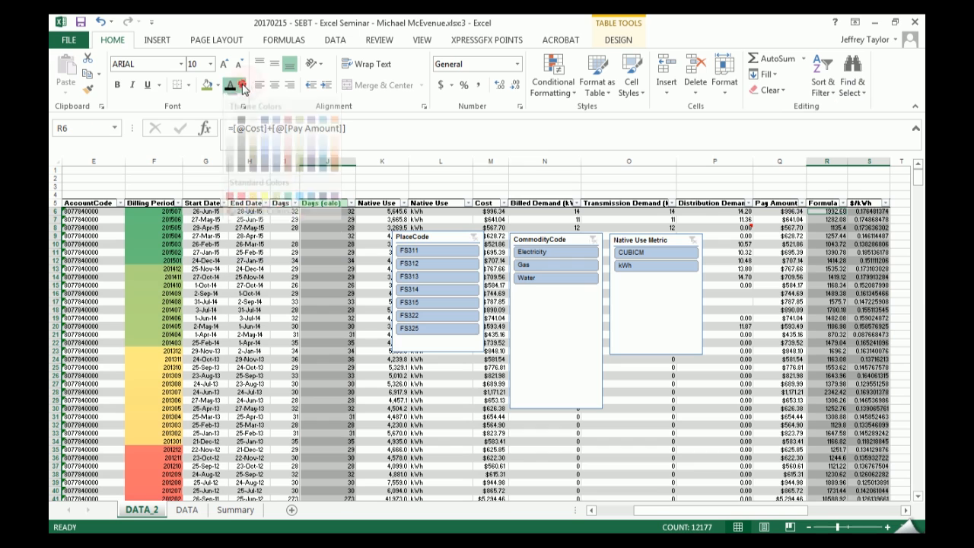
left_click(277, 133)
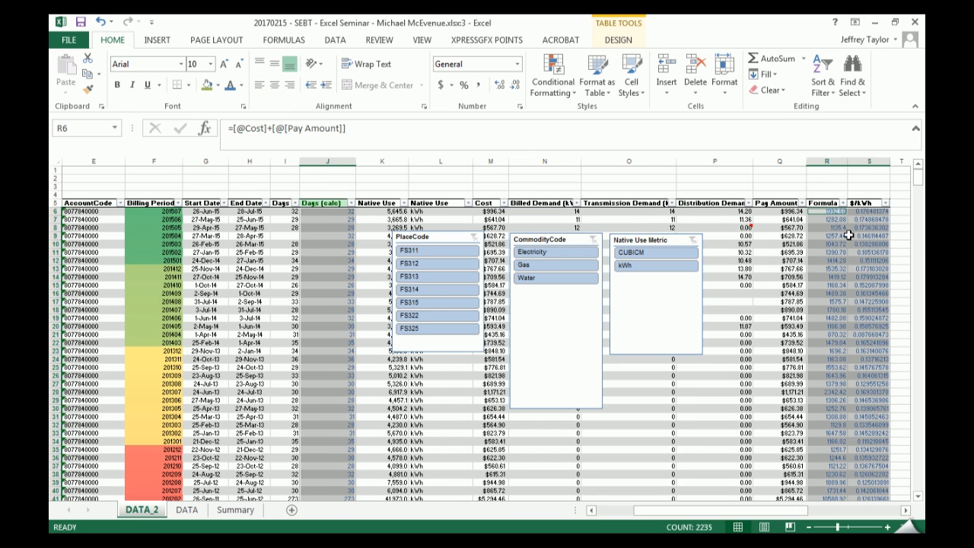
- Center the selected formula cells horizontally and check the Days (calc) column
left_click_drag(756, 513, 668, 509)
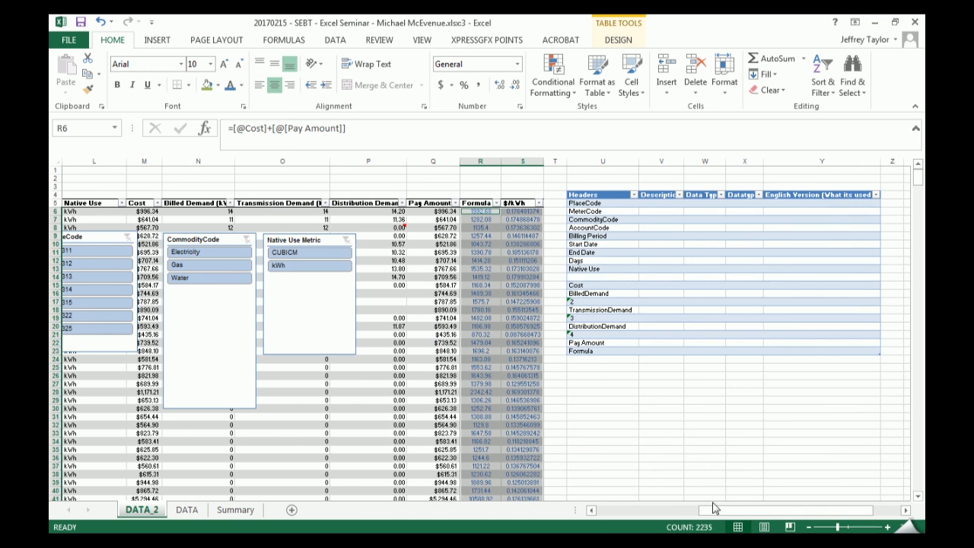
left_click_drag(718, 510, 618, 513)
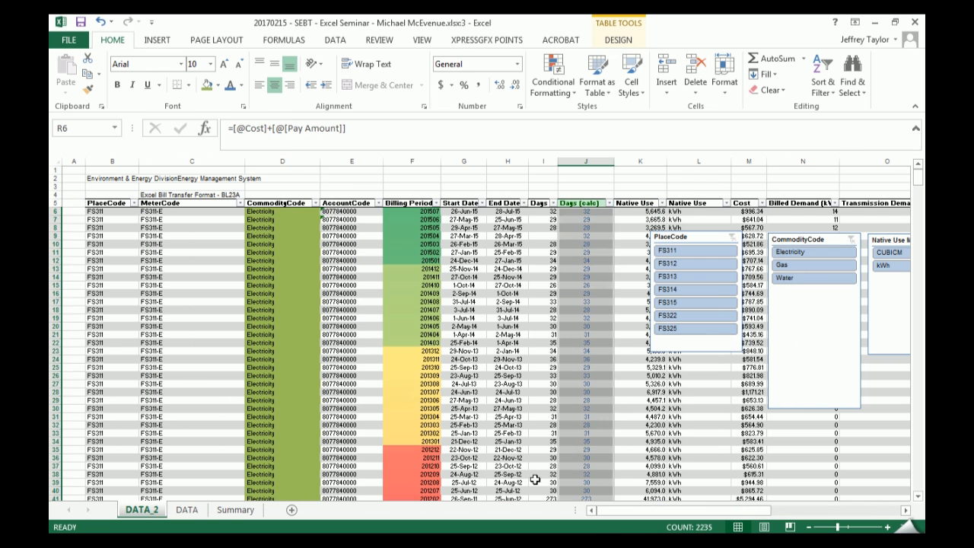
left_click(524, 285)
left_click(588, 213)
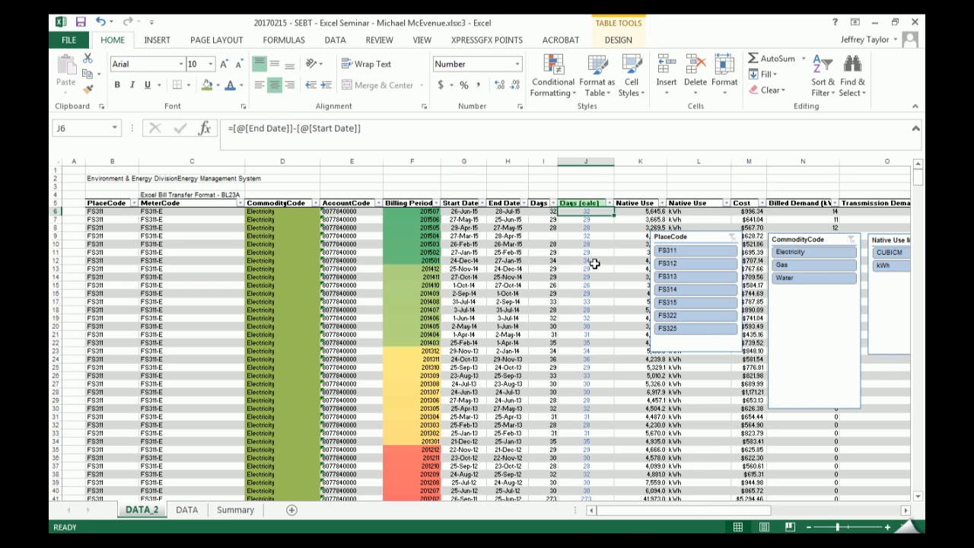
- Insert a column directly after Days (calc) and enter the header Chk in K5
right_click(628, 161)
left_click(654, 257)
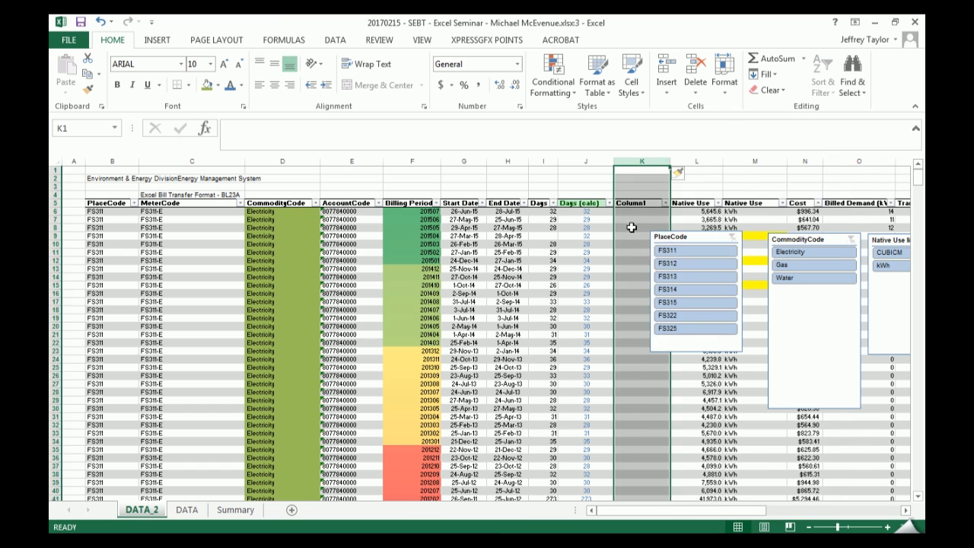
left_click(629, 204)
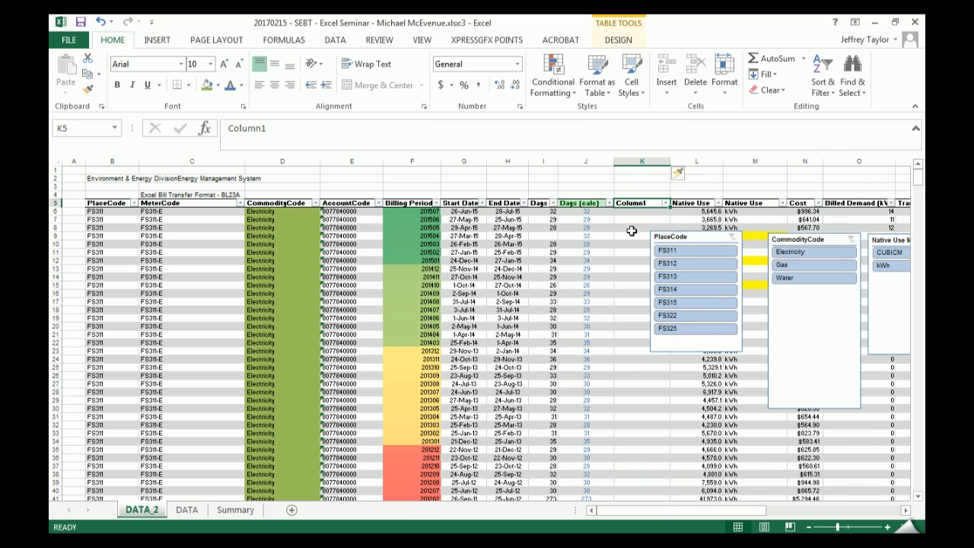
type("C")
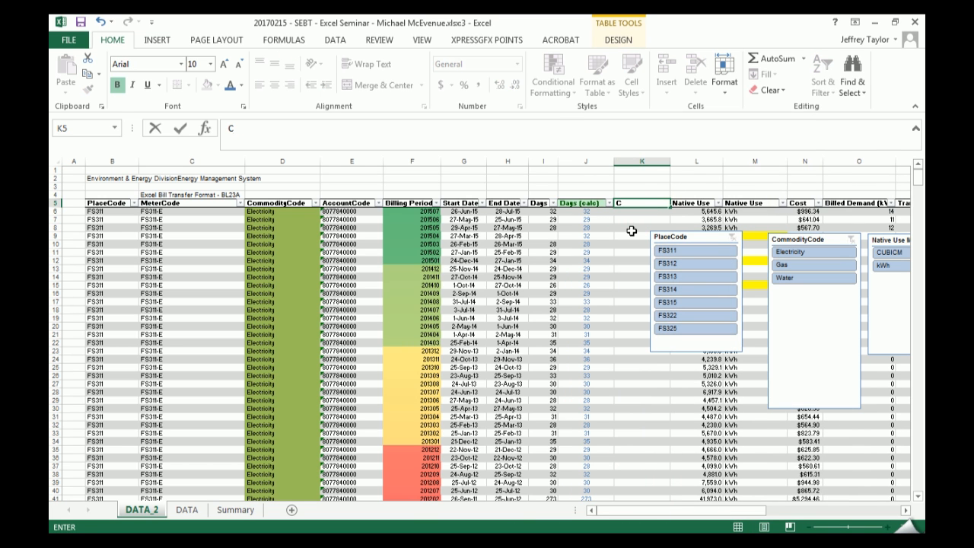
type("jeck")
key("Return")
type("=")
key("Left")
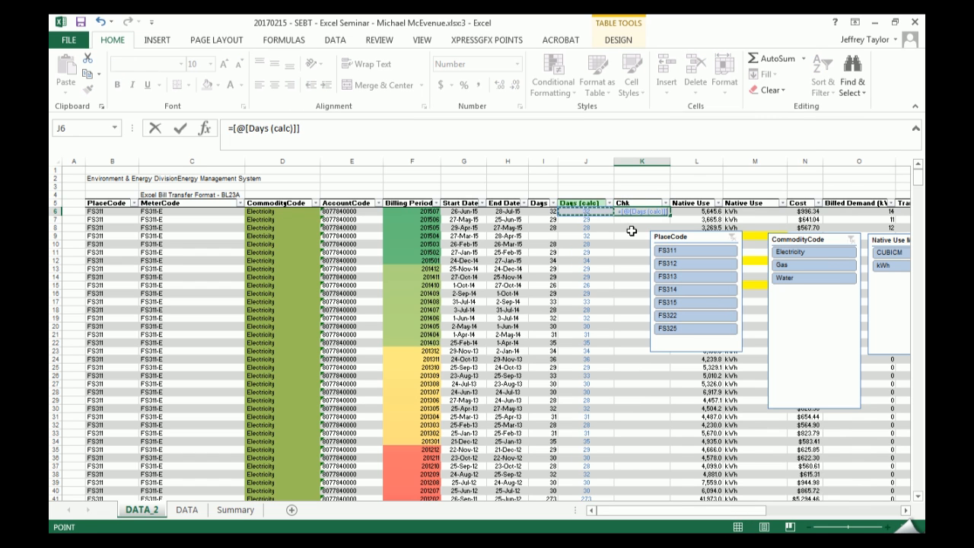
type("=")
key("Left")
key("Return")
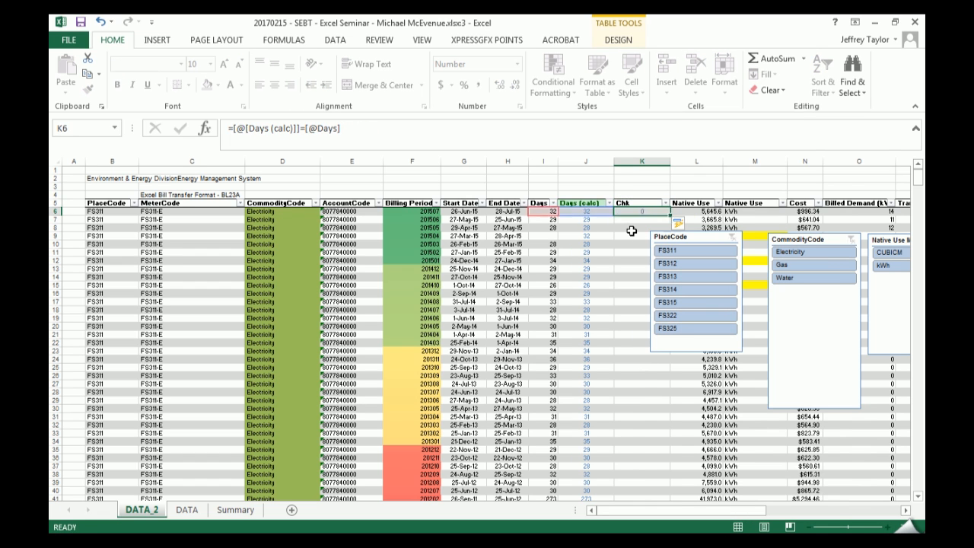
- Move the PlaceCode slicer clear of the Chk column and filter Chk to show only FALSE rows
left_click_drag(681, 236, 731, 236)
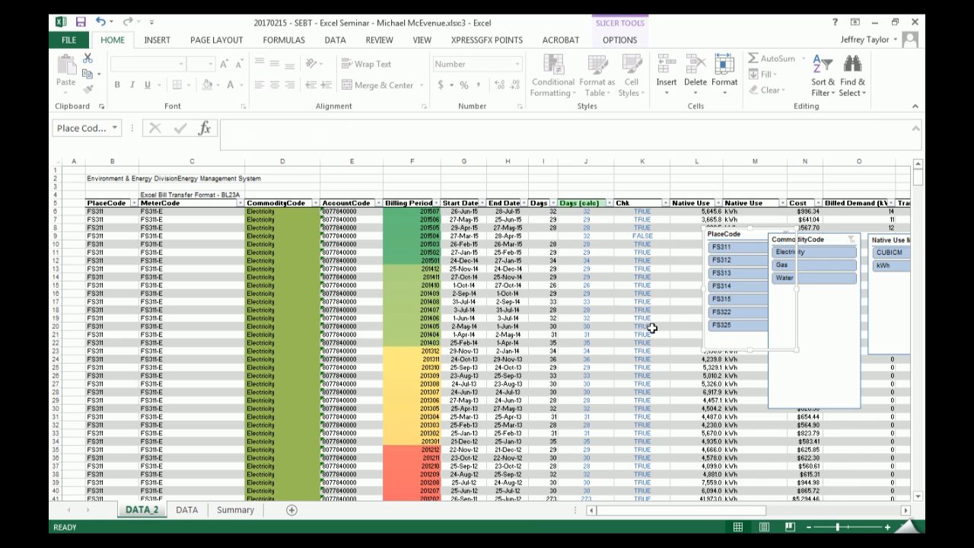
left_click(666, 204)
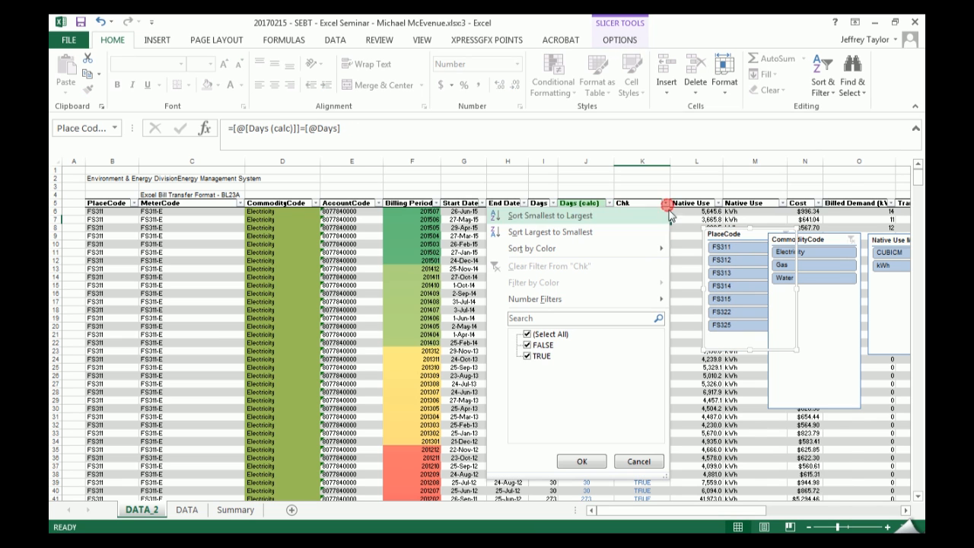
left_click(526, 356)
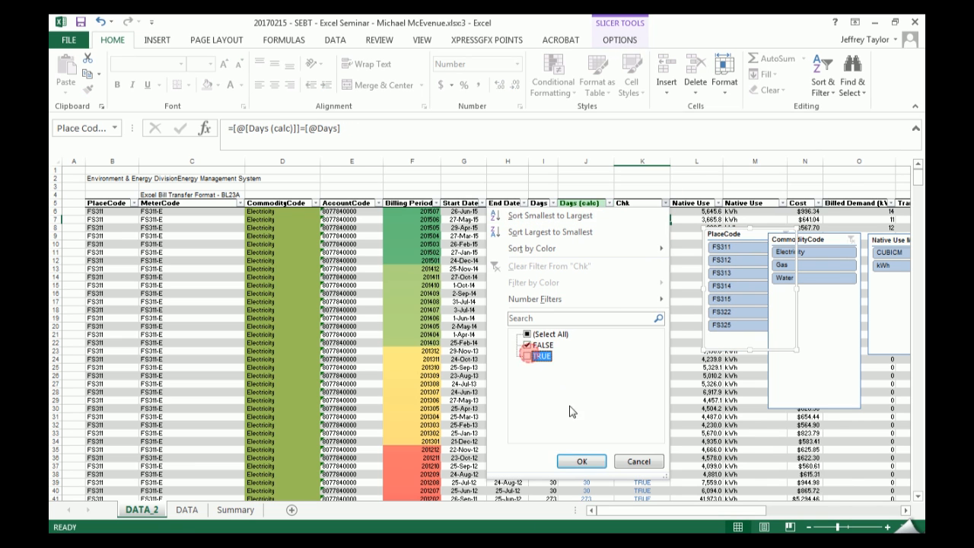
left_click(581, 461)
left_click(642, 212)
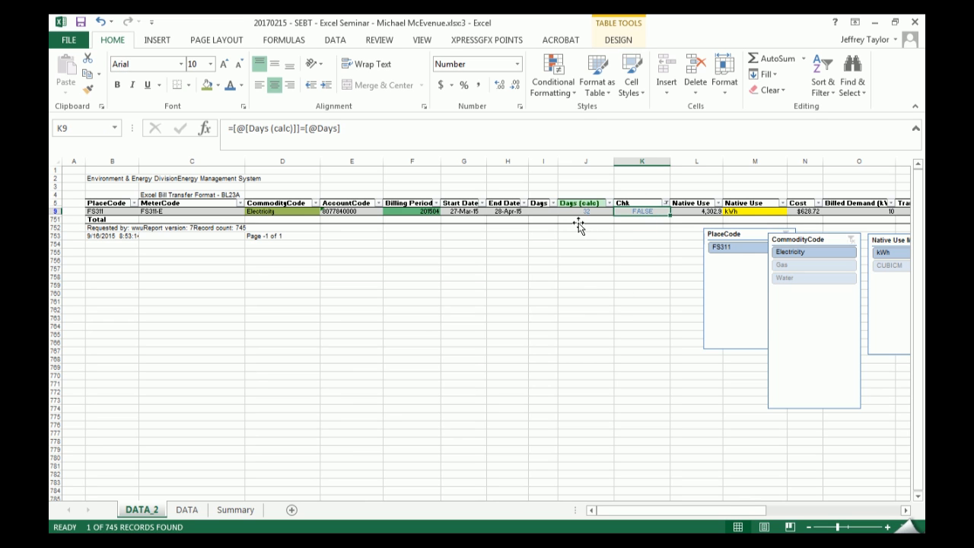
- Clear the Chk filter and enter 32 as the missing Days value in I9
left_click(665, 203)
left_click(572, 265)
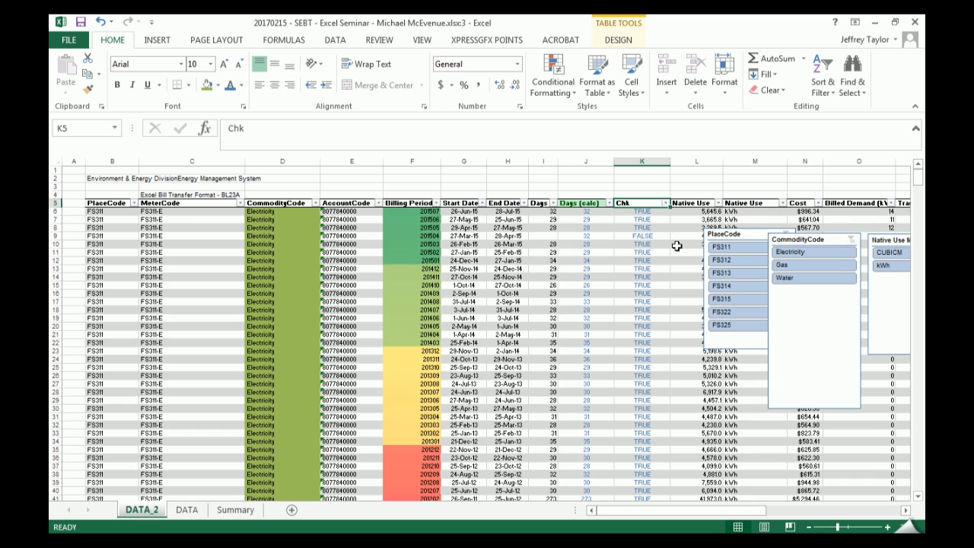
left_click(645, 236)
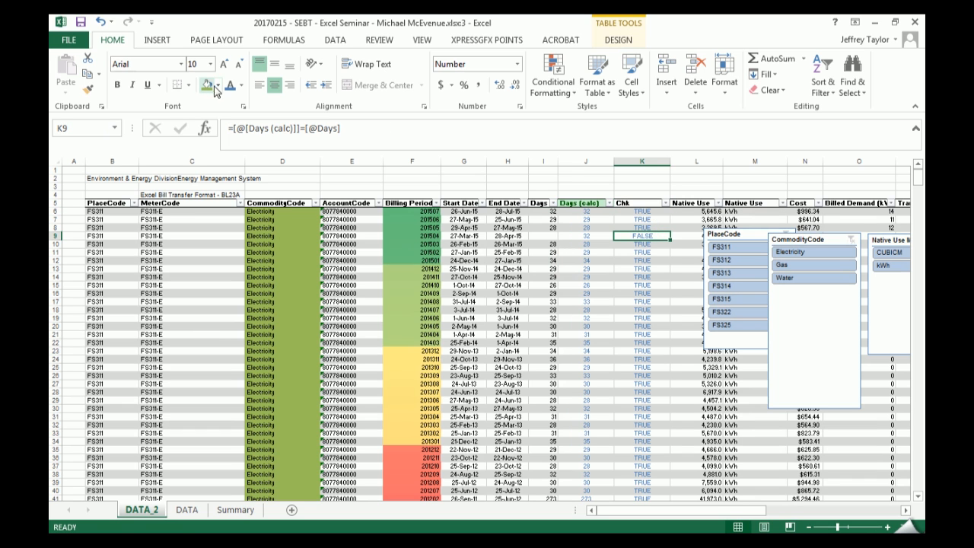
key("Left")
key("Left")
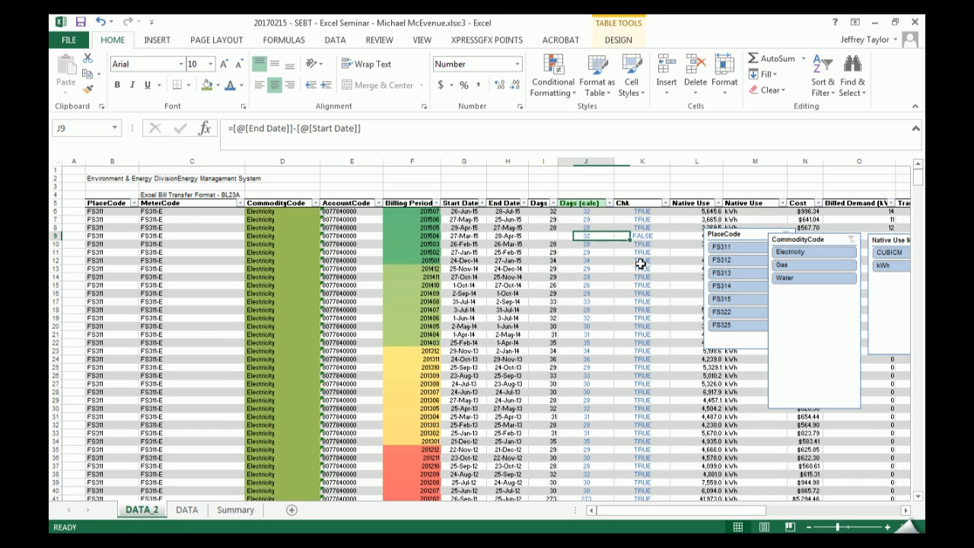
type("32")
key("Return")
key("Up")
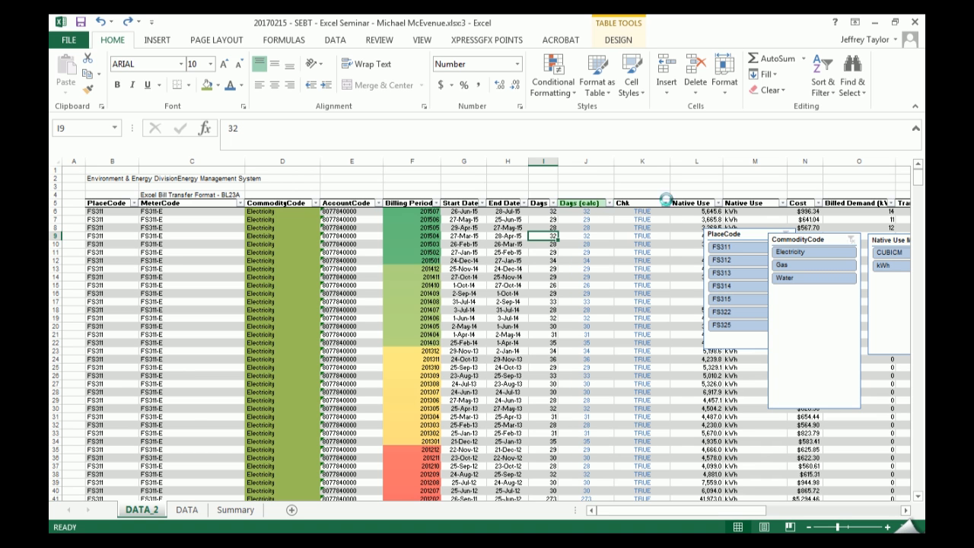
- Delete the whole Chk column from the table
left_click(665, 202)
left_click(664, 203)
left_click(643, 169)
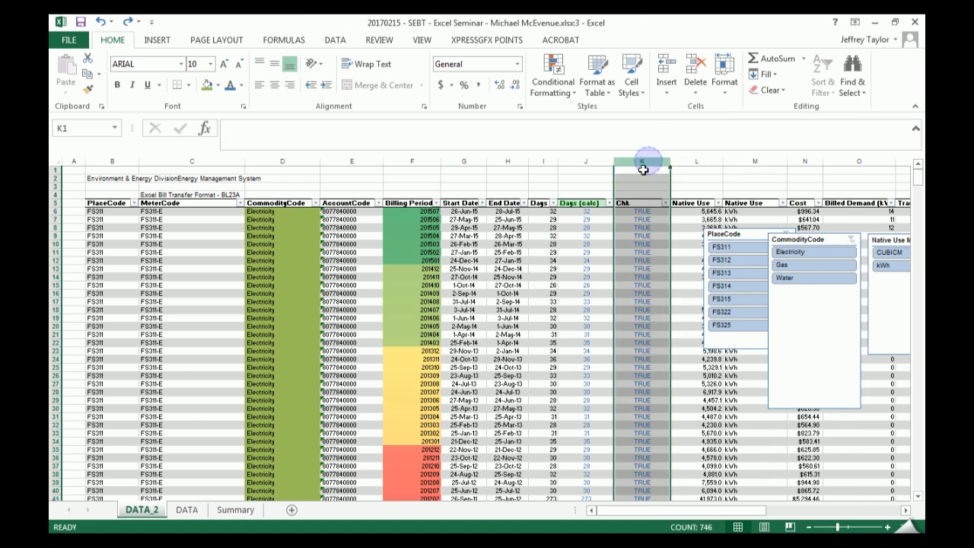
key("ctrl+minus")
- Copy the formula =[@[End Date]]-[@[Start Date]] from Days (calc) into I6 and overwrite the whole Days column with it
left_click_drag(590, 243, 590, 252)
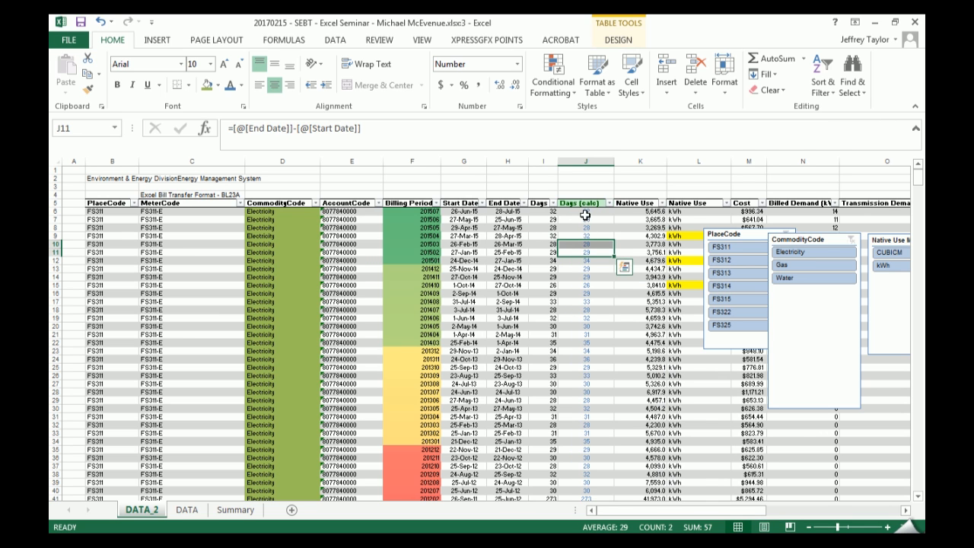
left_click(586, 212)
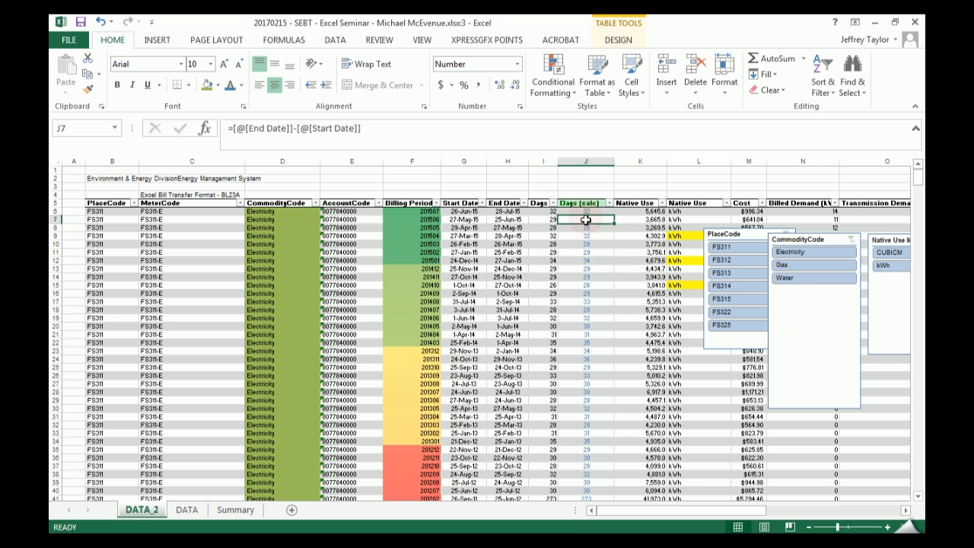
triple_click(429, 141)
key("ctrl+c")
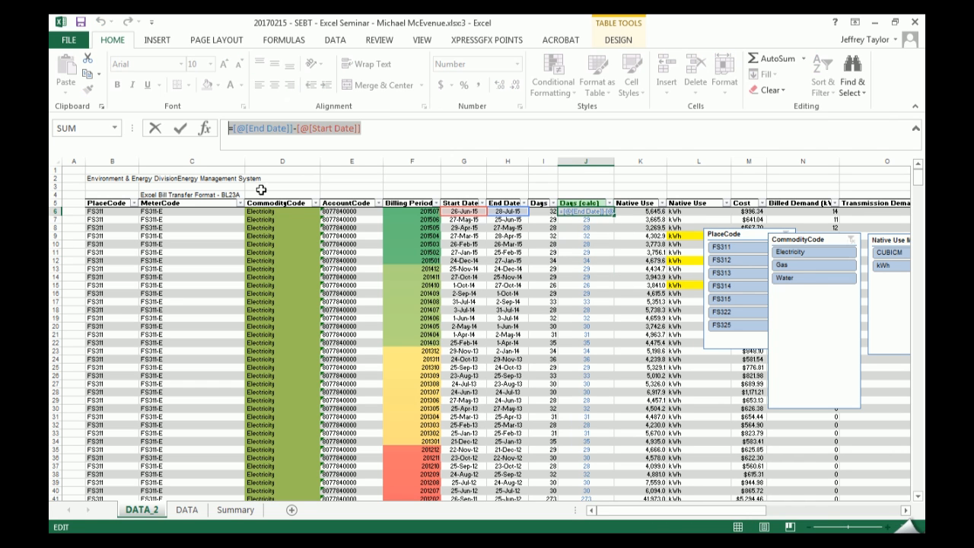
key("Escape")
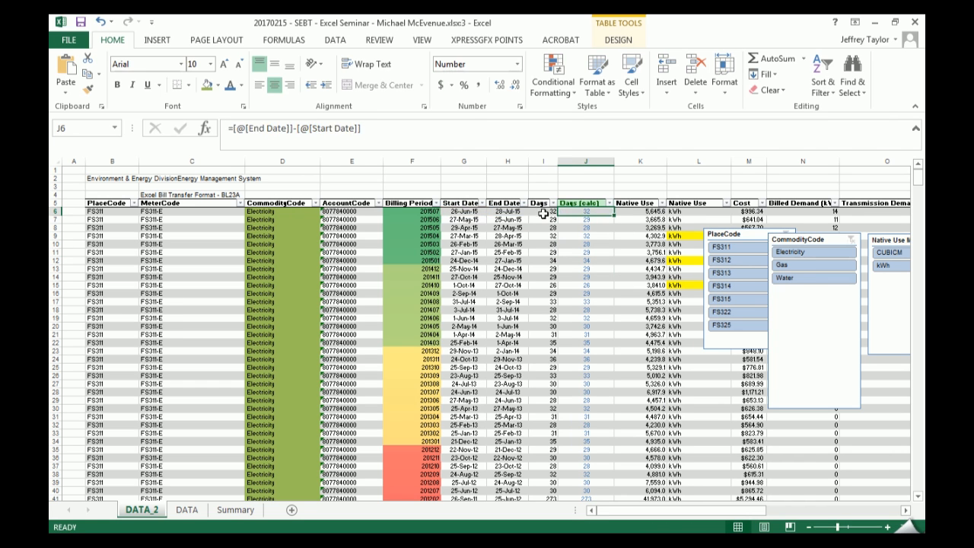
key("Left")
key("ctrl+v")
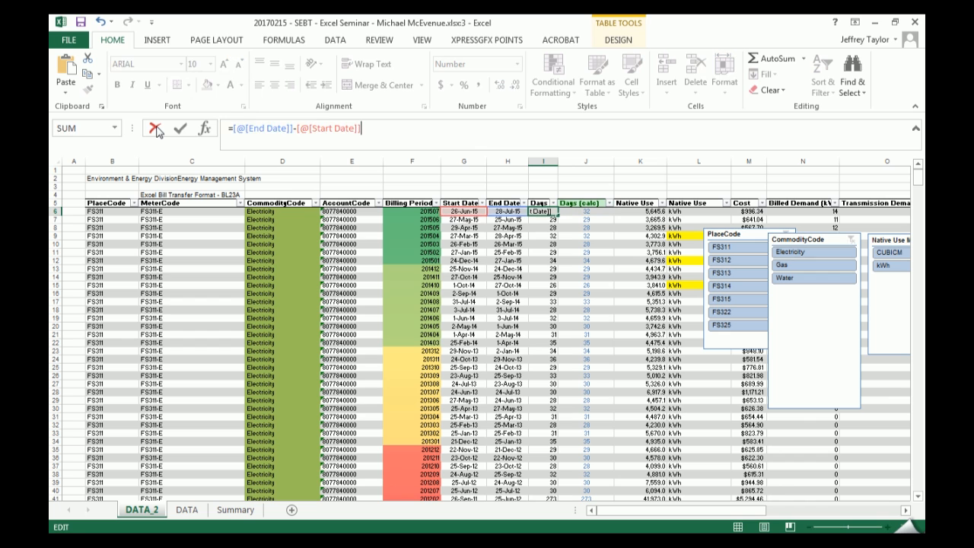
key("Return")
left_click(566, 225)
left_click(584, 238)
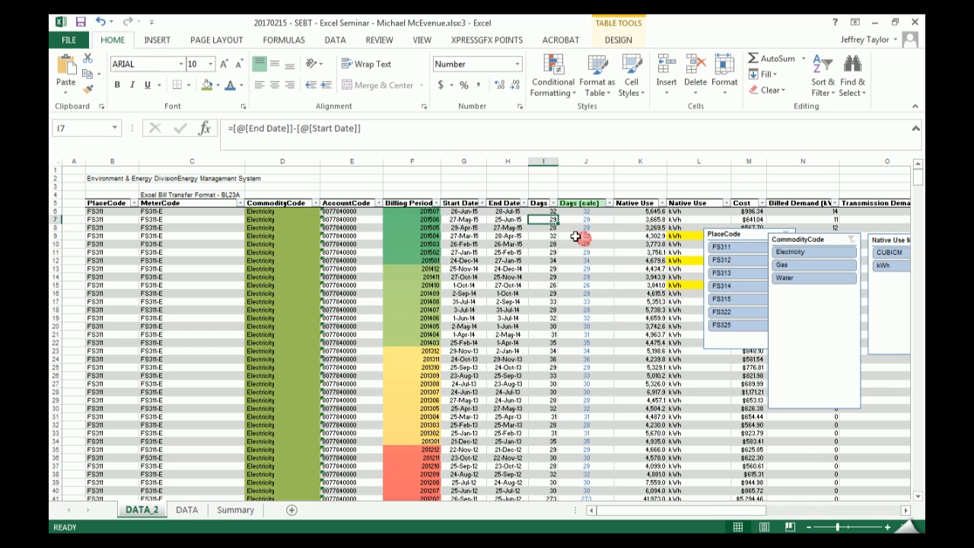
- Color the Days column values blue and center them horizontally
left_click(542, 199)
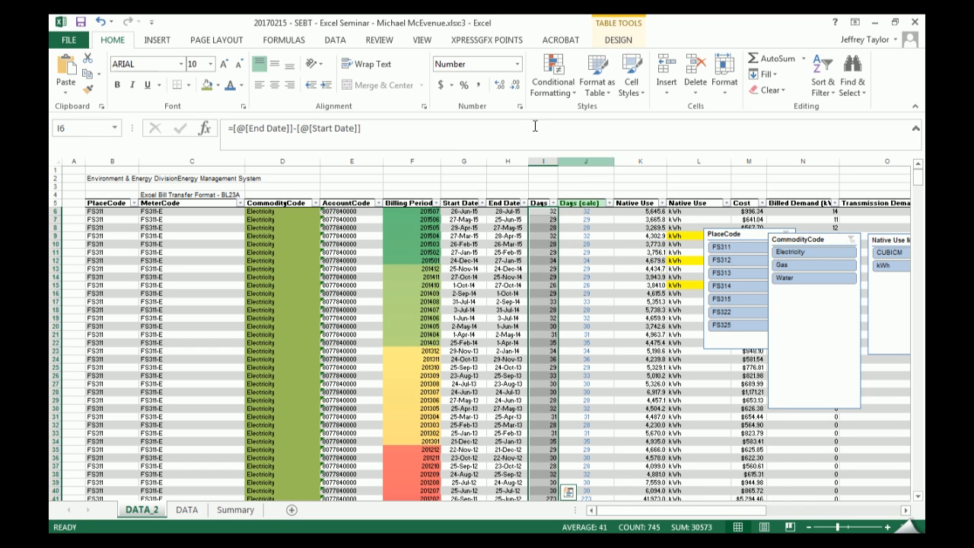
left_click(227, 86)
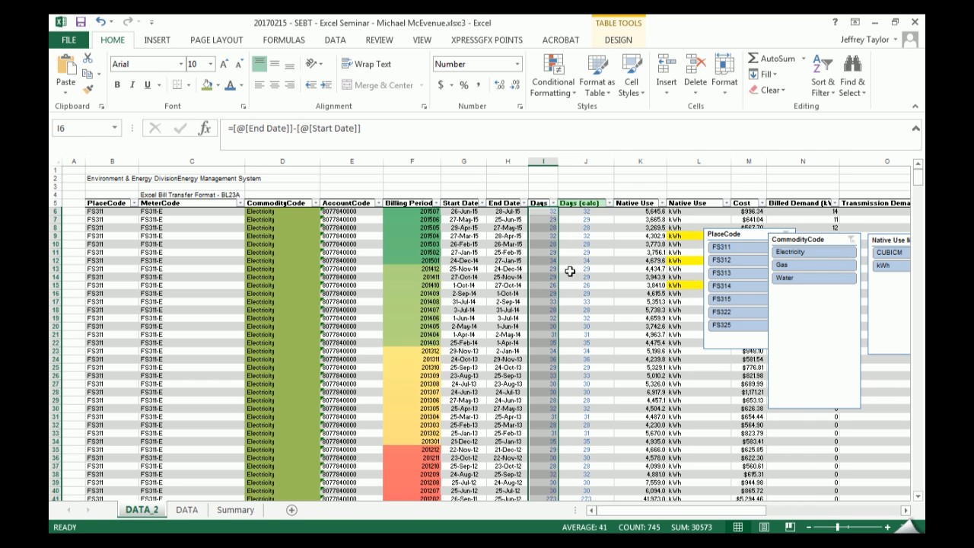
left_click(274, 85)
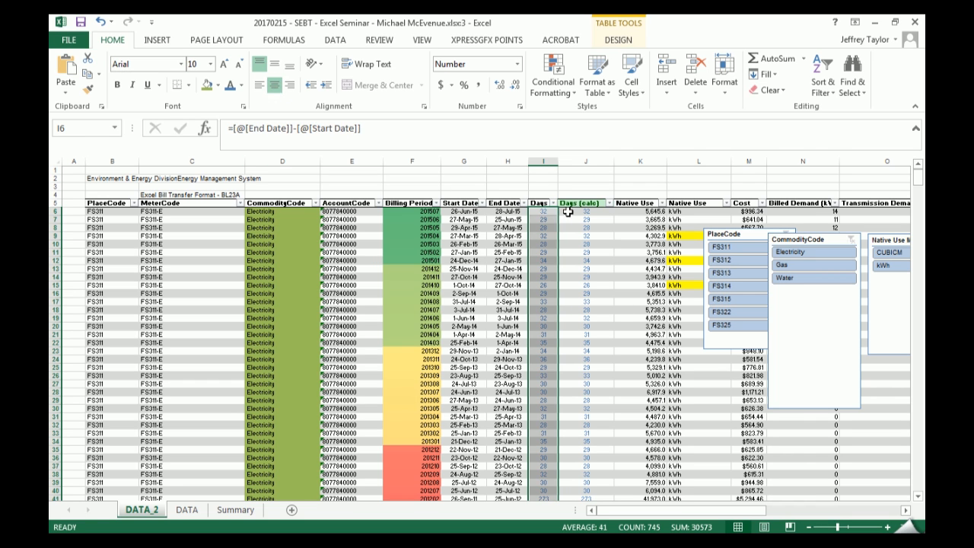
- Delete the Days (calc) column from the table
left_click(584, 161)
right_click(579, 162)
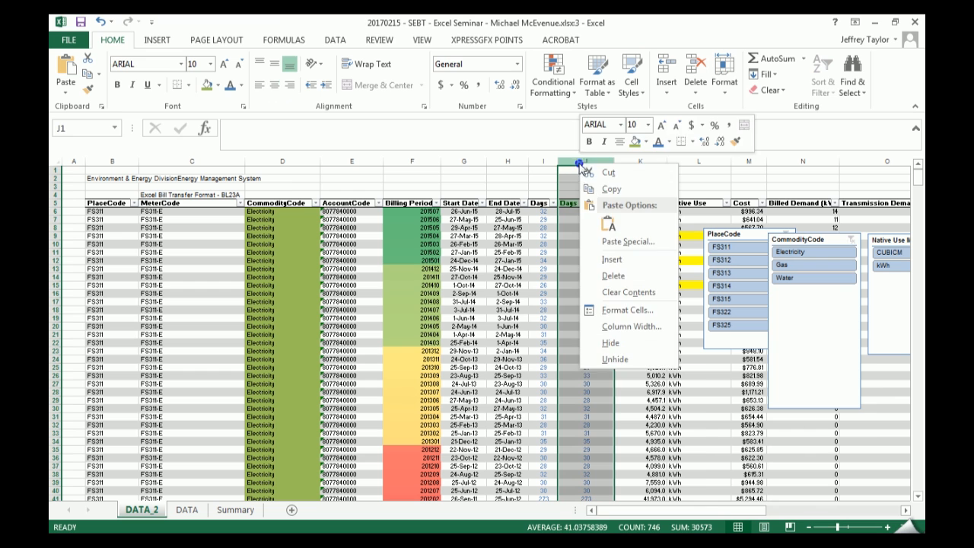
left_click(613, 276)
left_click(517, 276)
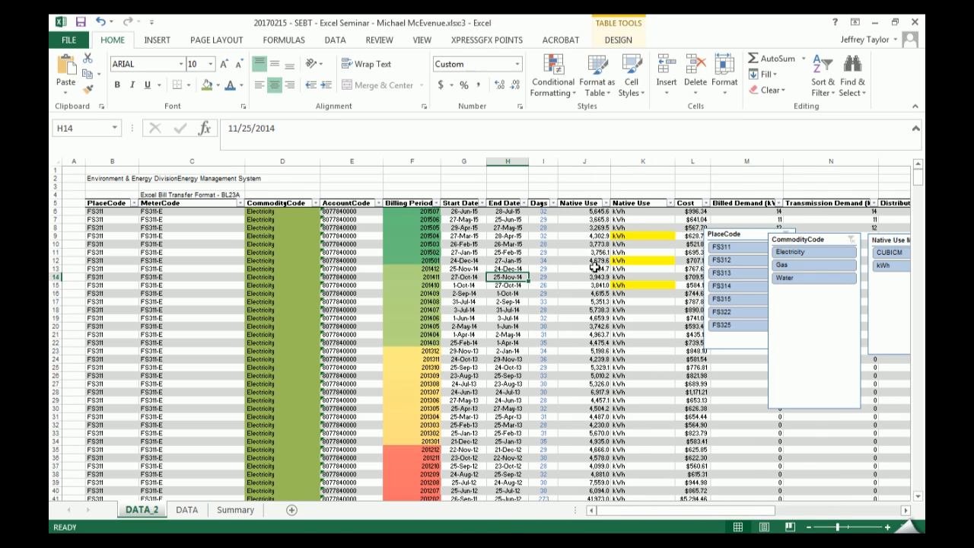
- Check the seminar outline beside the data, and inspect the Days formula in I6 at full window size
key("super+Left")
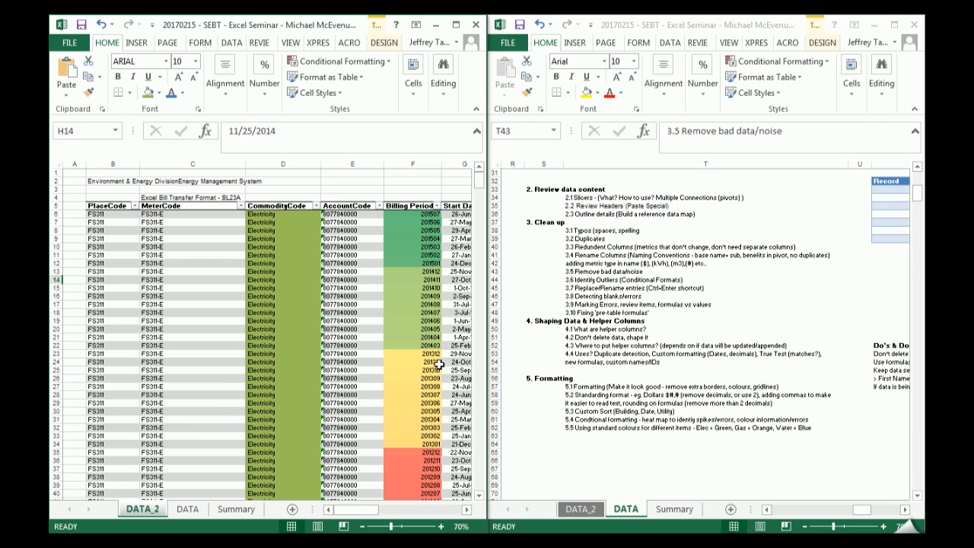
left_click(455, 25)
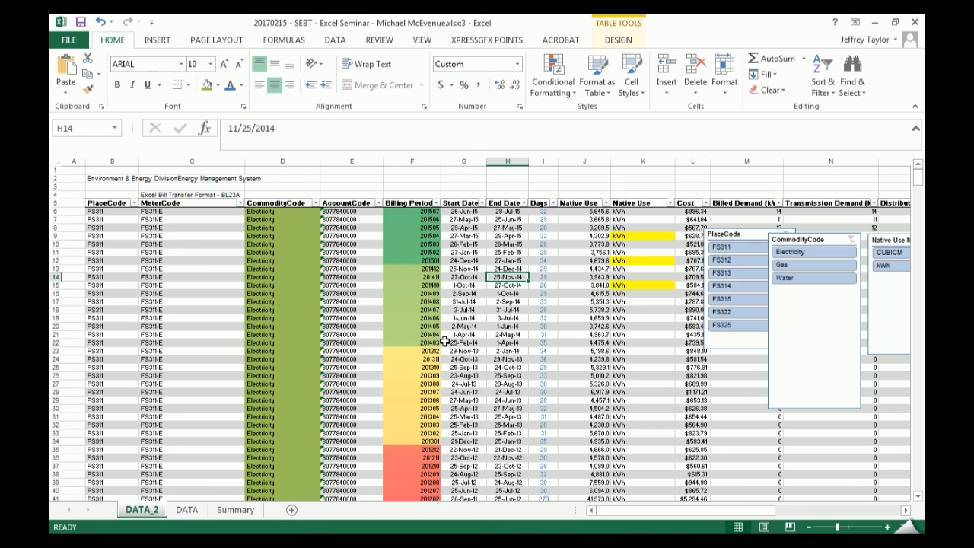
left_click(542, 211)
key("F2")
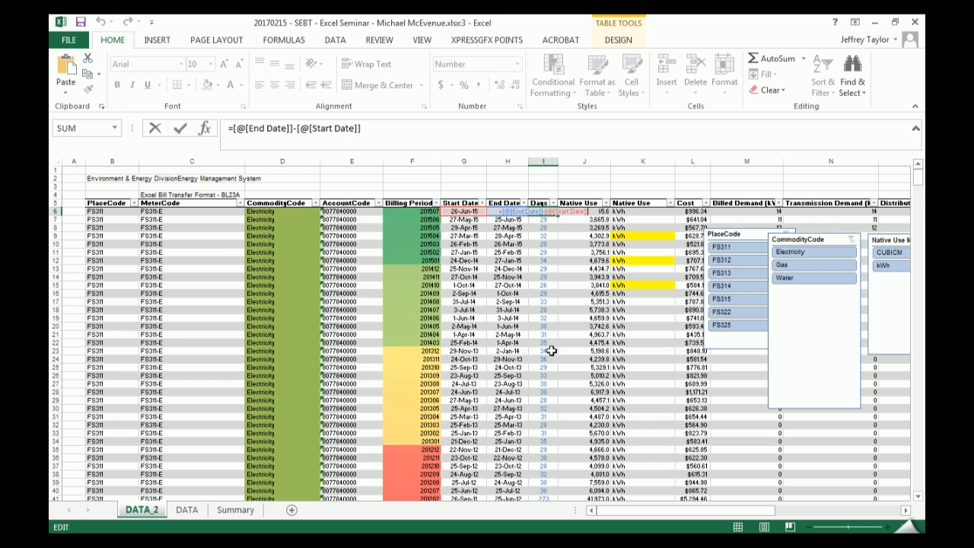
key("Return")
key("Up")
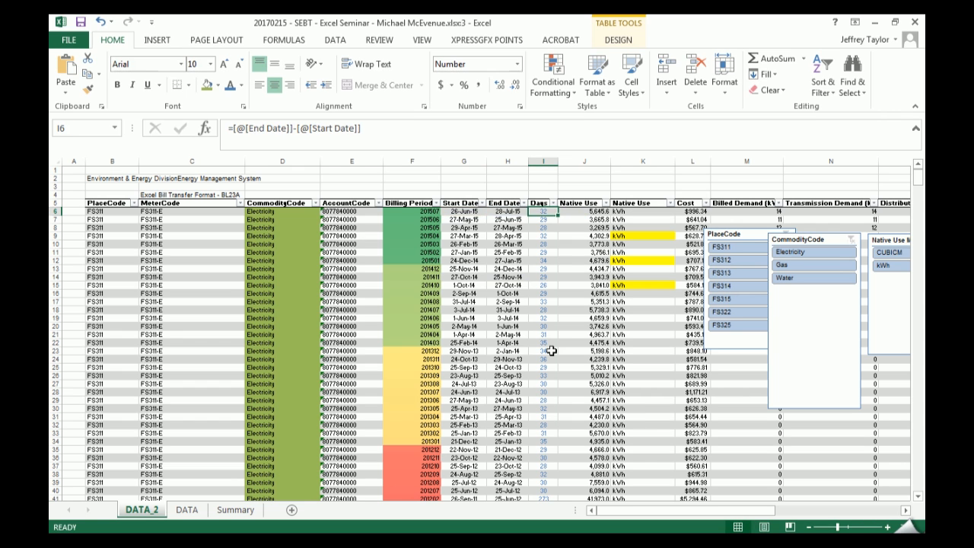
- Append +4 to the Days formula in I6 so the whole column uses =[@[End Date]]-[@[Start Date]]+4
key("F2")
type("+4")
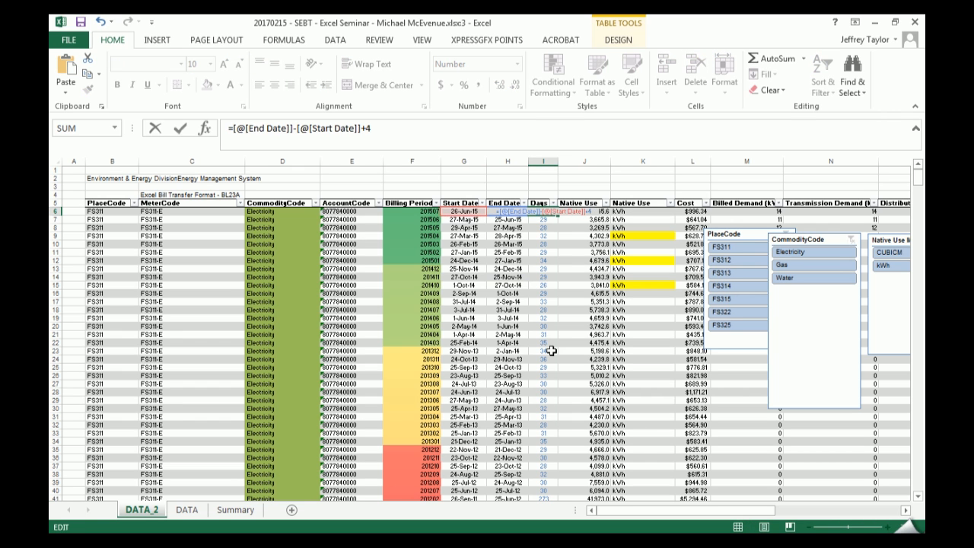
key("Return")
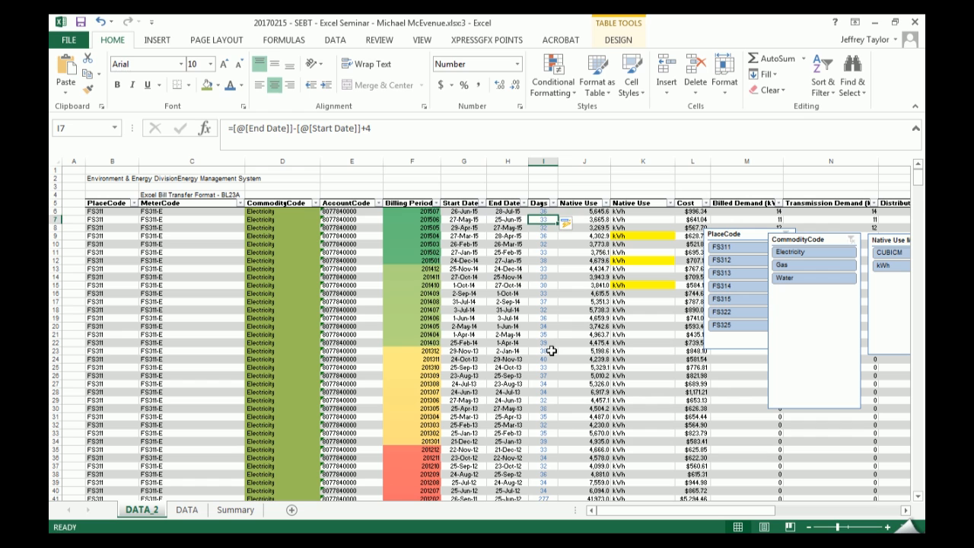
key("Up")
key("F2")
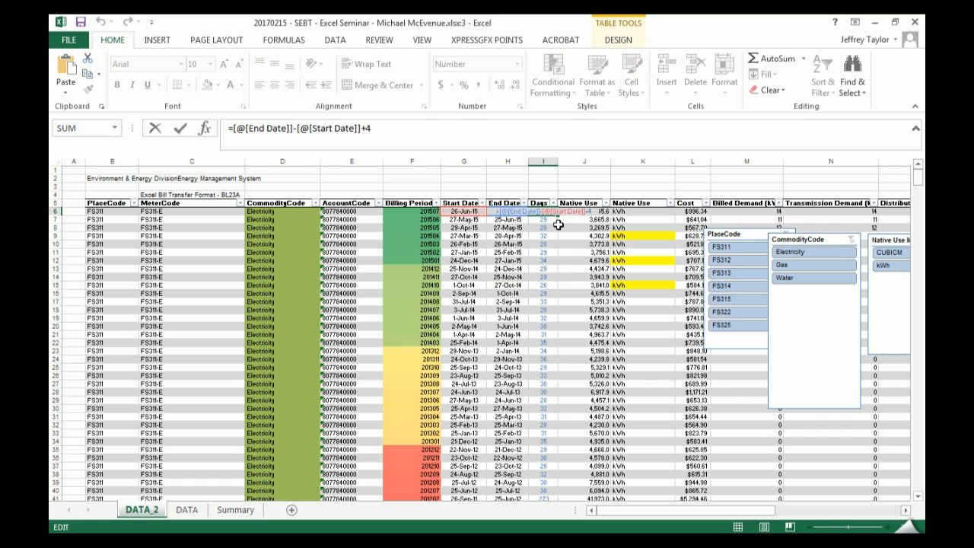
key("Return")
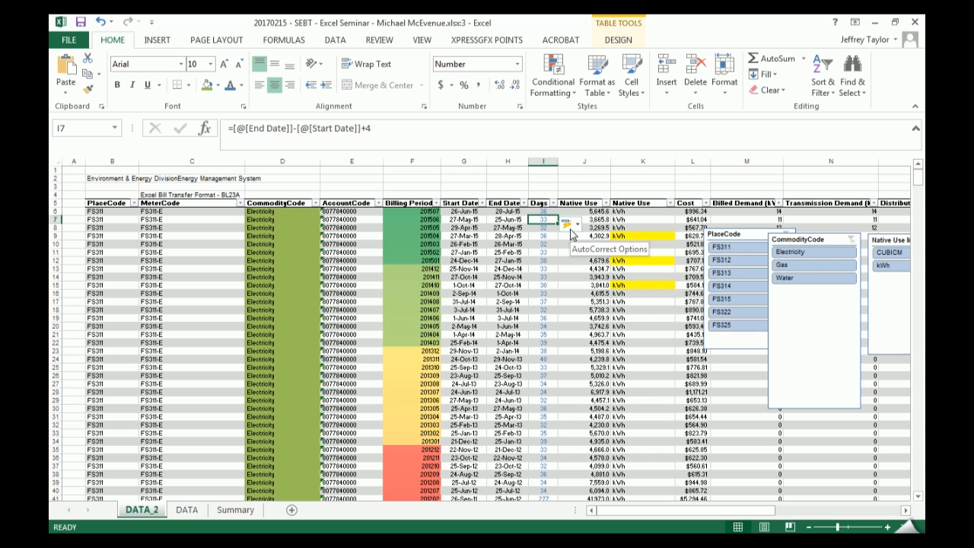
left_click(555, 244)
- Show the data beside the seminar outline and point out the item 4.2 Don't delete data, shape it
key("super+Left")
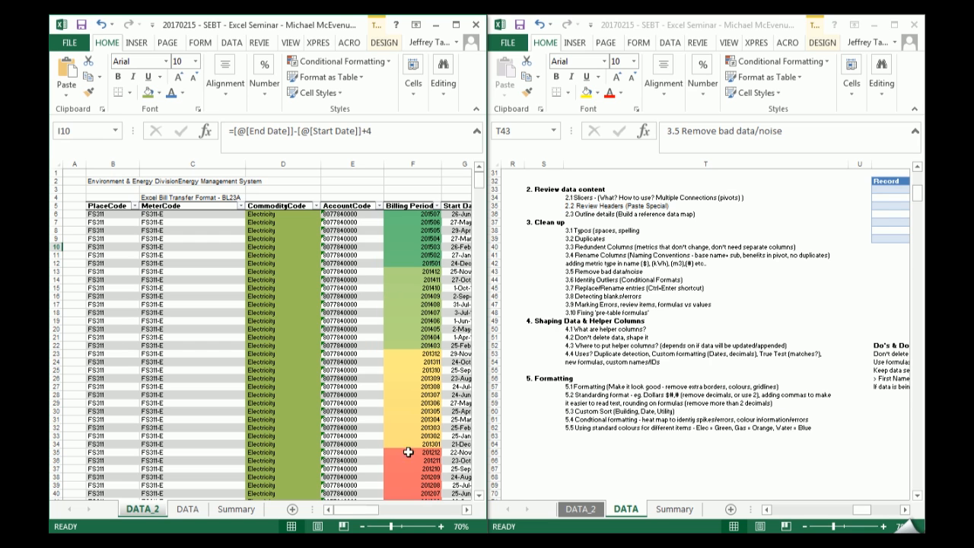
left_click(593, 337)
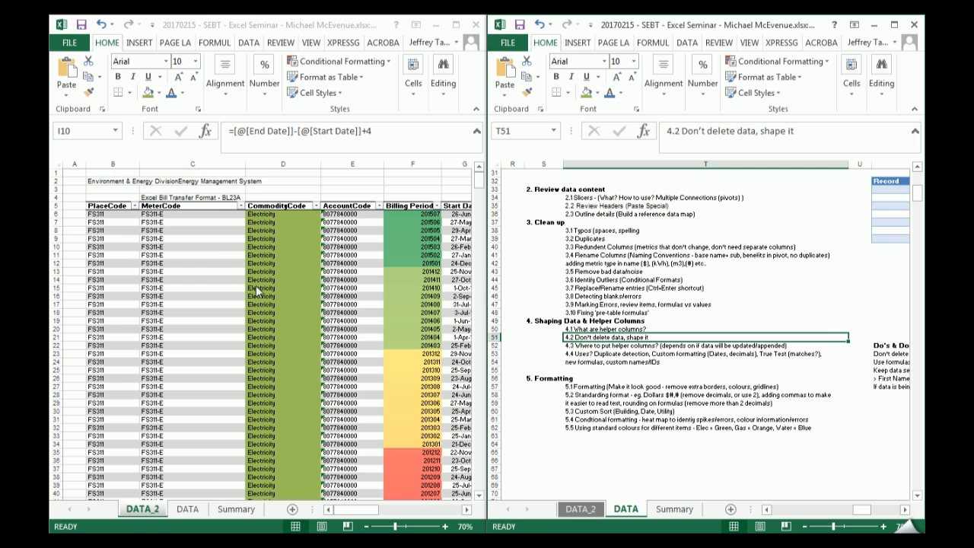
left_click(196, 253)
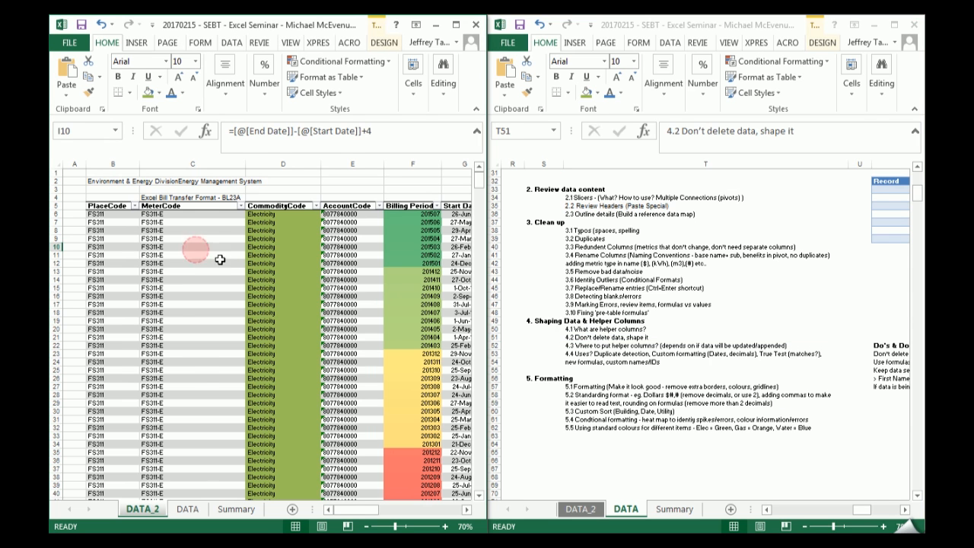
right_click(195, 163)
key("Escape")
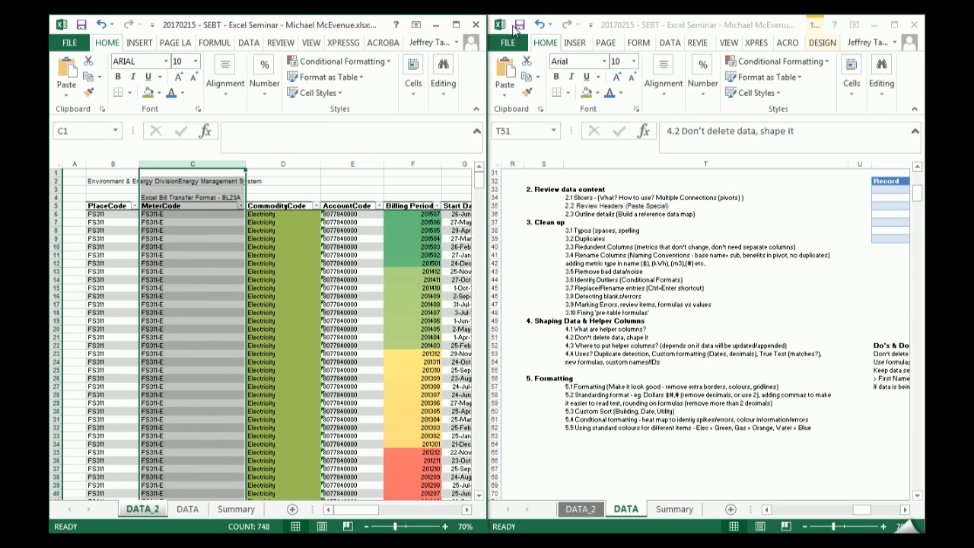
- Maximize the data window and insert an empty table column between MeterCode and CommodityCode
left_click(457, 25)
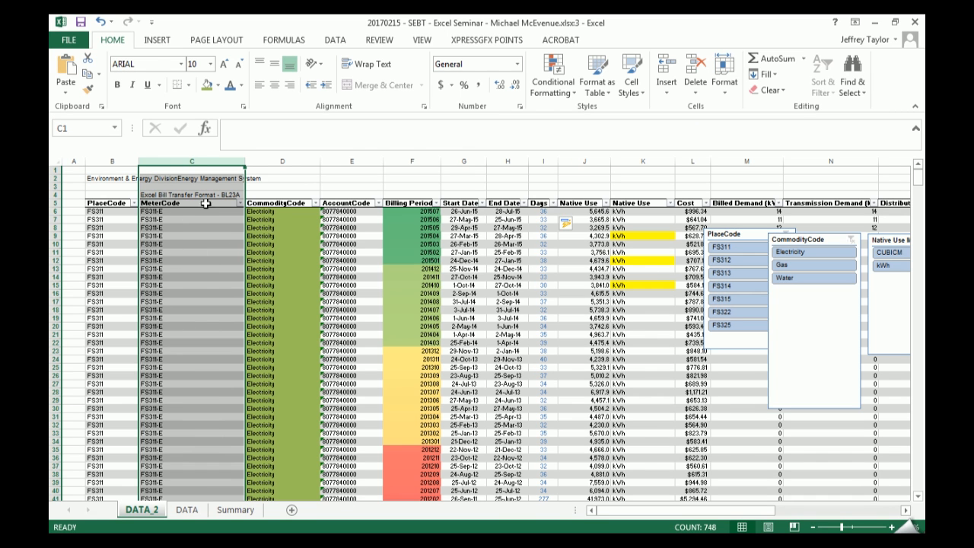
right_click(260, 155)
left_click(304, 257)
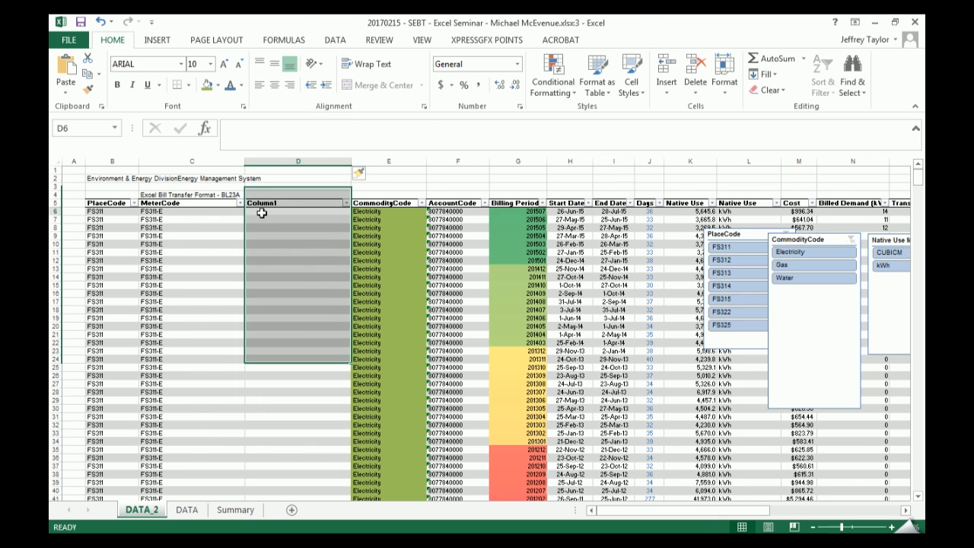
left_click(261, 213)
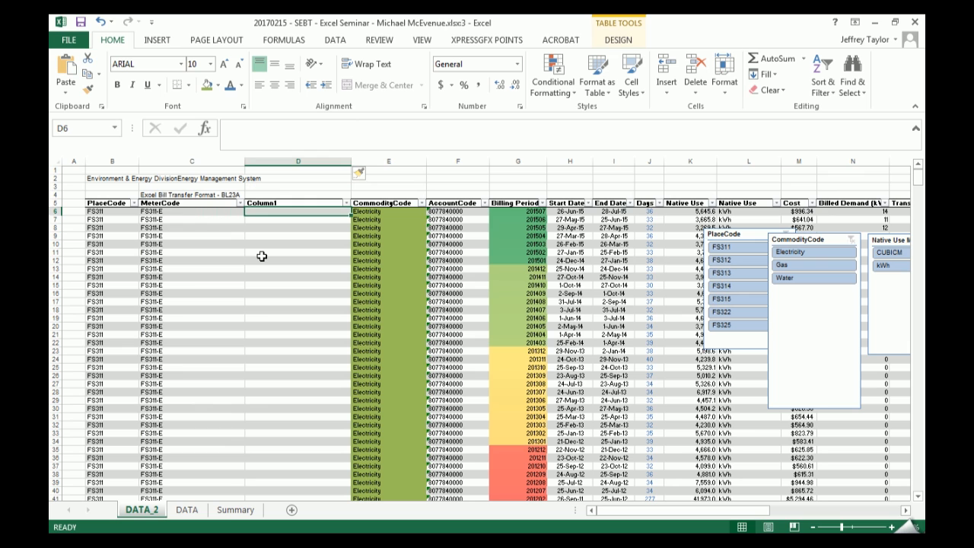
- Move the PlaceCode slicer so it no longer overlaps the CommodityCode slicer
key("Left")
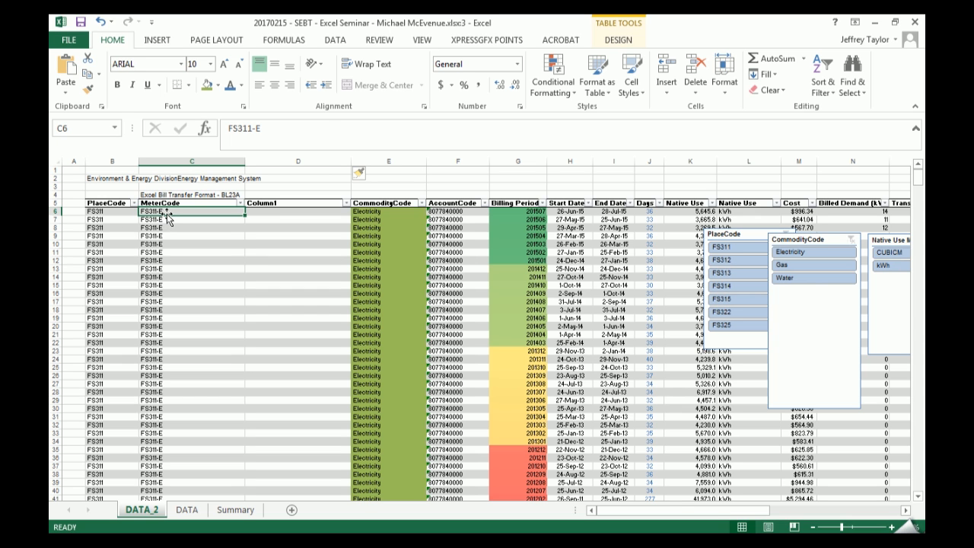
left_click(262, 211)
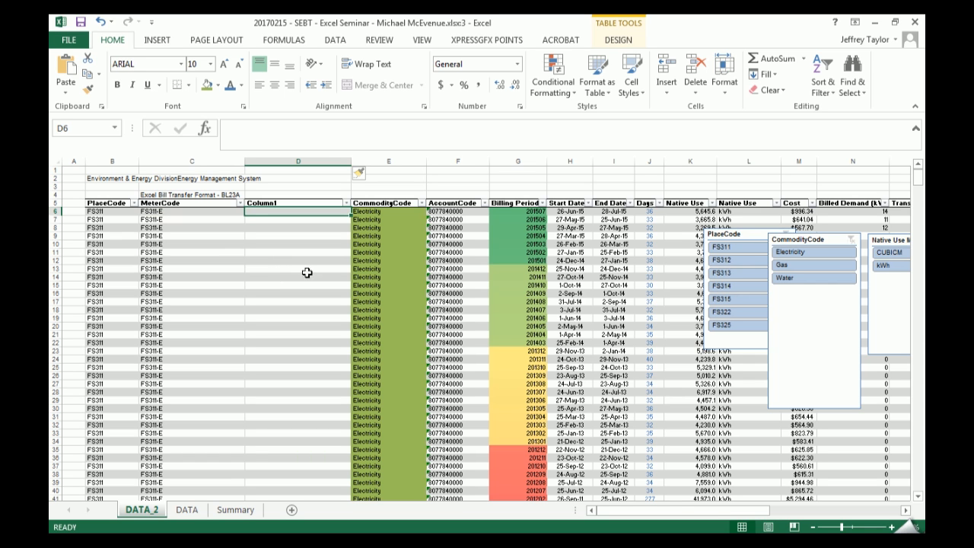
left_click_drag(745, 235, 709, 240)
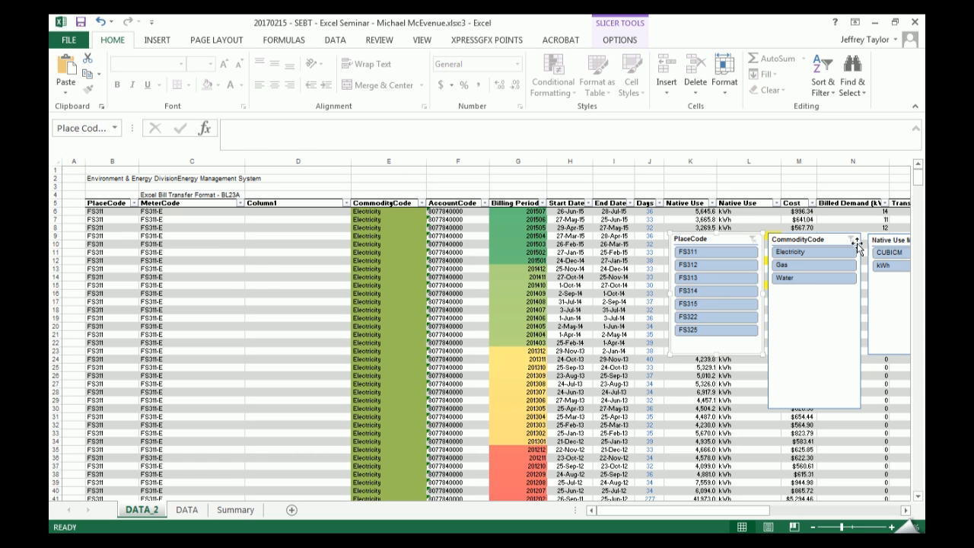
- Fill the empty Column1 with the formula =[@[Place Code]], entered in D6, and review it there
left_click(298, 214)
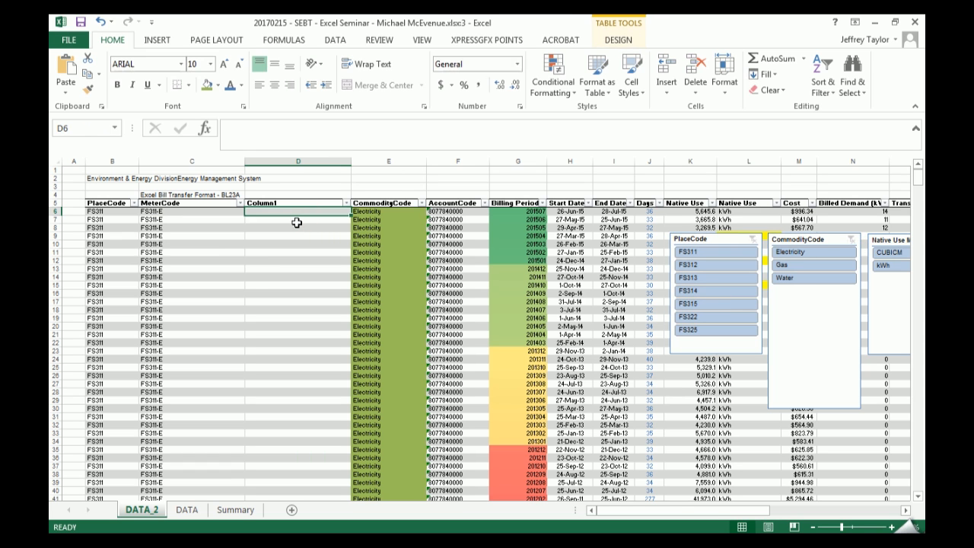
type("=")
key("Left")
key("Left")
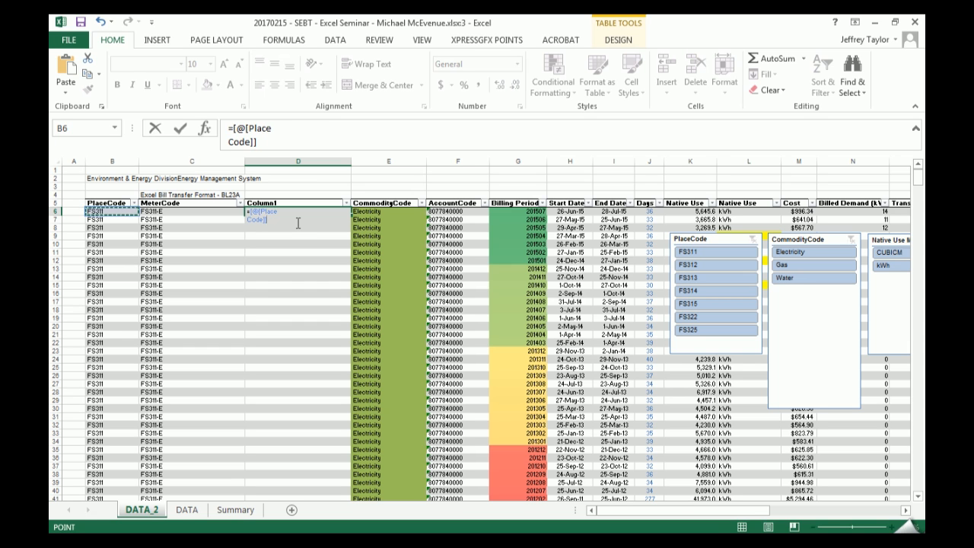
key("Return")
key("Up")
key("Left")
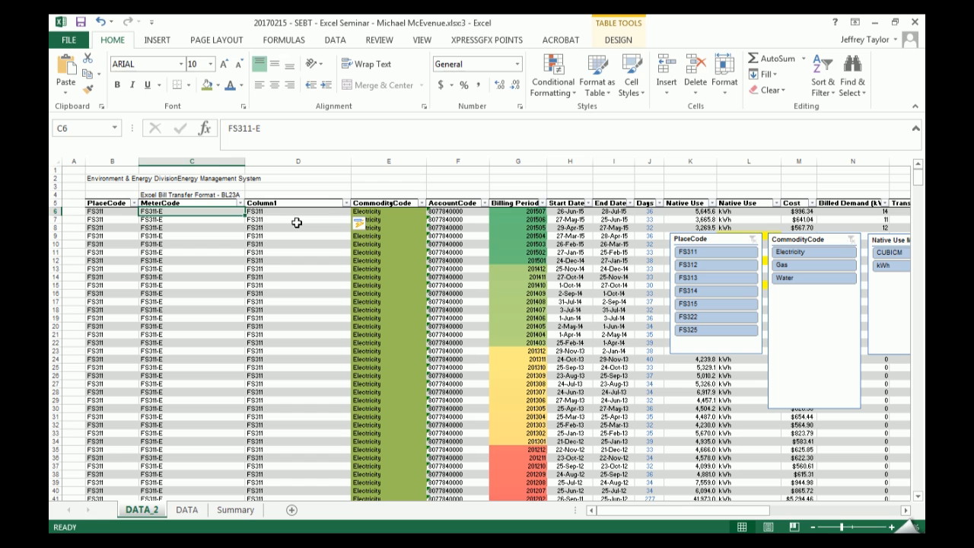
key("Right")
key("F2")
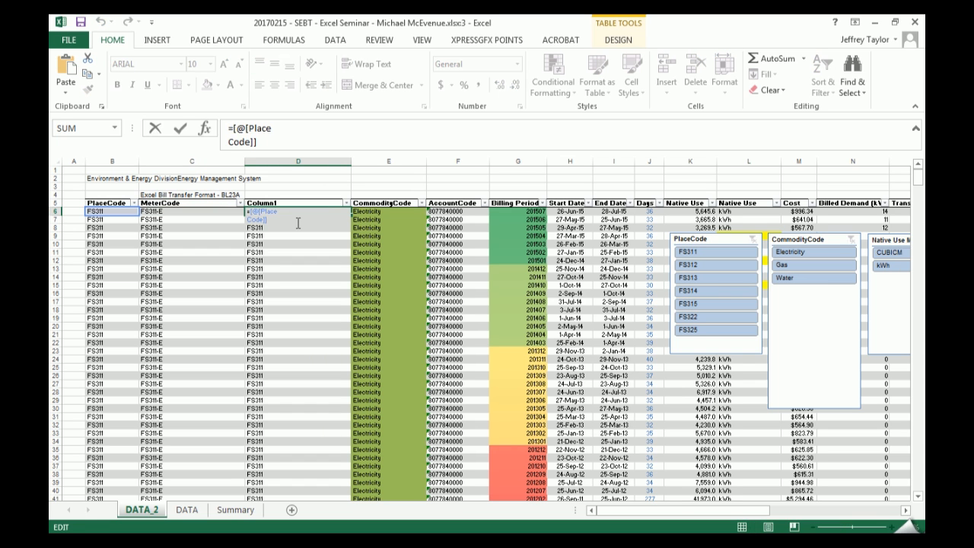
key("ctrl+Return")
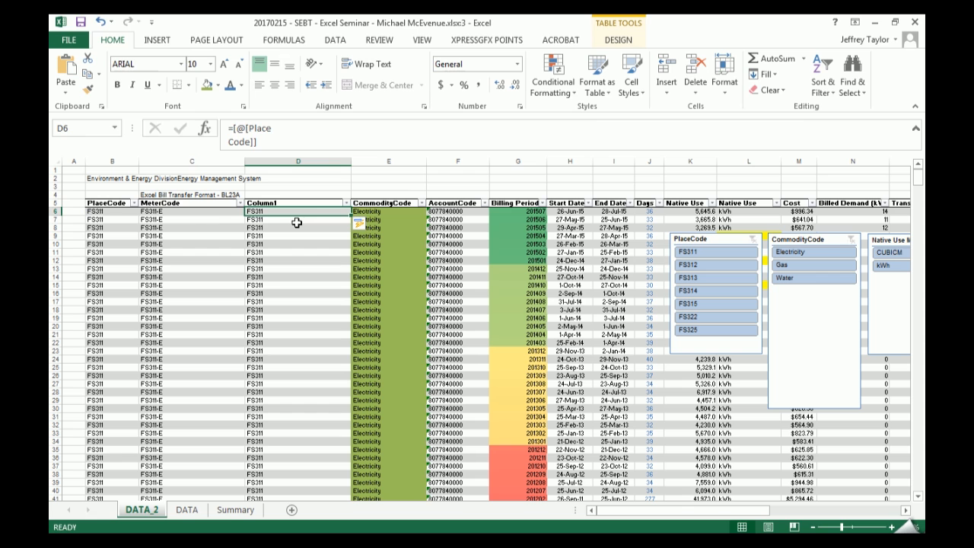
left_click_drag(177, 212, 192, 278)
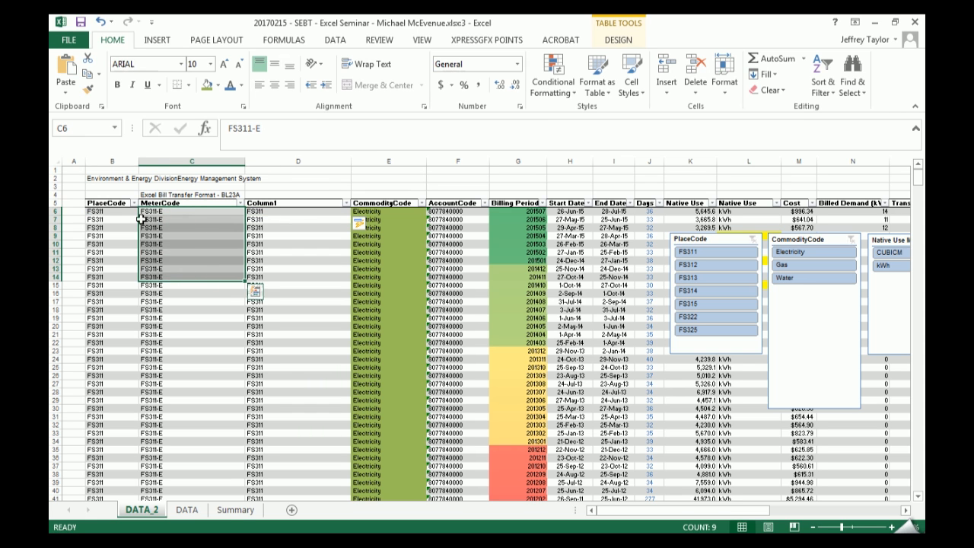
left_click(262, 211)
left_click(307, 143)
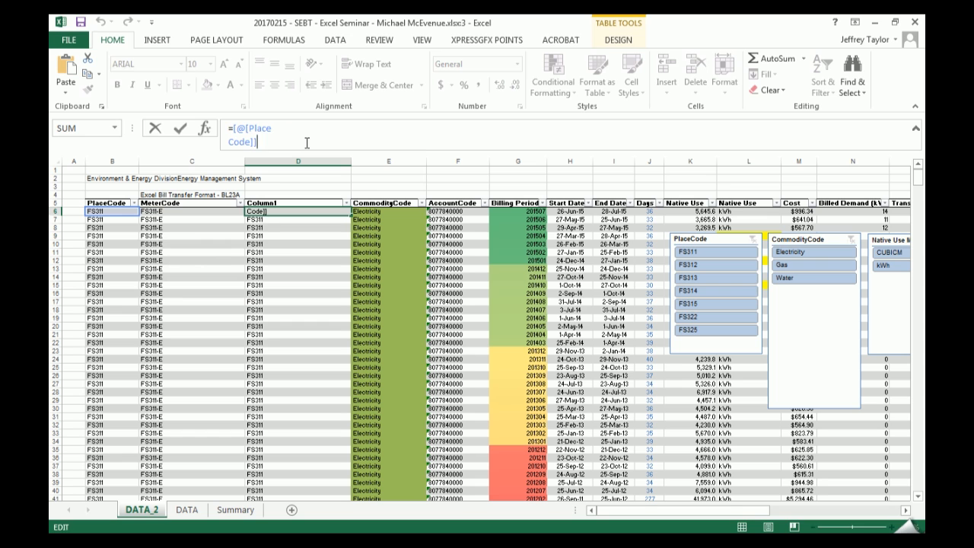
type("&")
key("Escape")
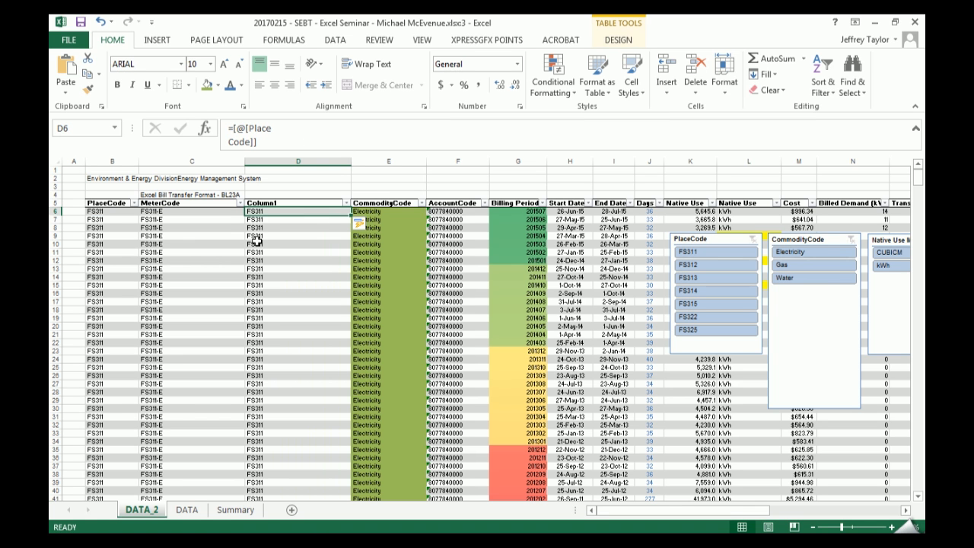
- Convert the D6 formula to a plain value and extend its text to FS311 Electricty, with the cells below left empty
key("ctrl+c")
key("ctrl+alt+v")
key("Return")
key("F2")
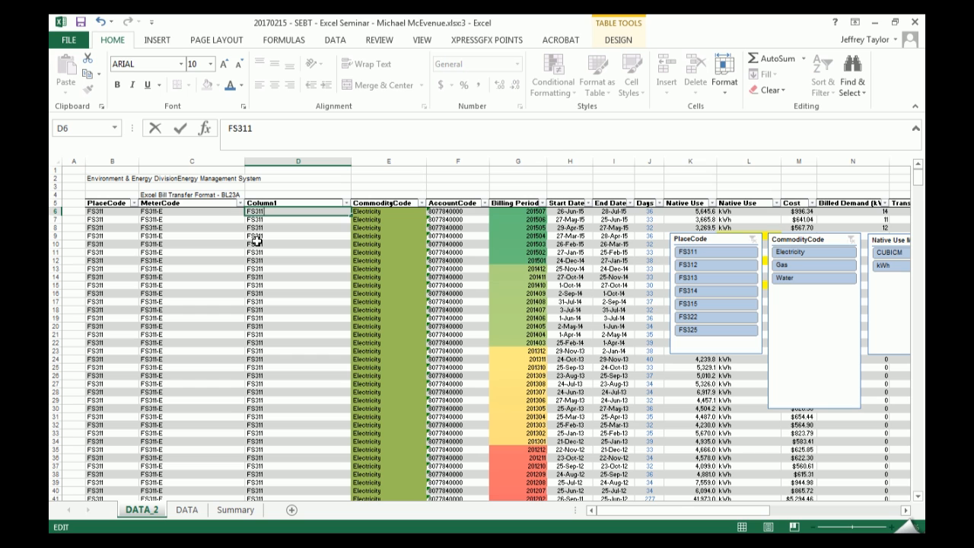
type("Electici")
key("BackSpace")
key("BackSpace")
key("BackSpace")
type("ricity")
key("Return")
key("ctrl+z")
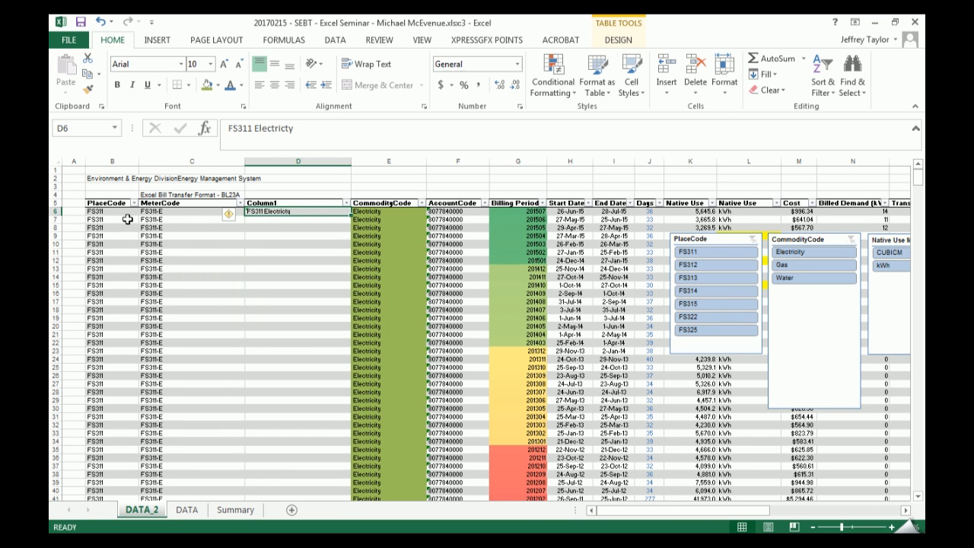
- Try to combine the place code and commodity code in D7 with a + formula, and clear the cell
left_click(96, 214)
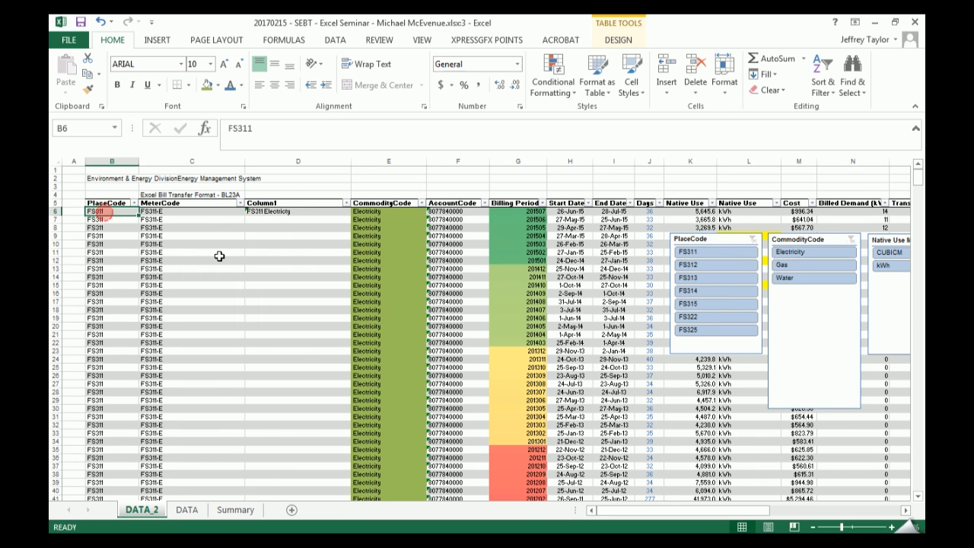
left_click(364, 213)
left_click(273, 219)
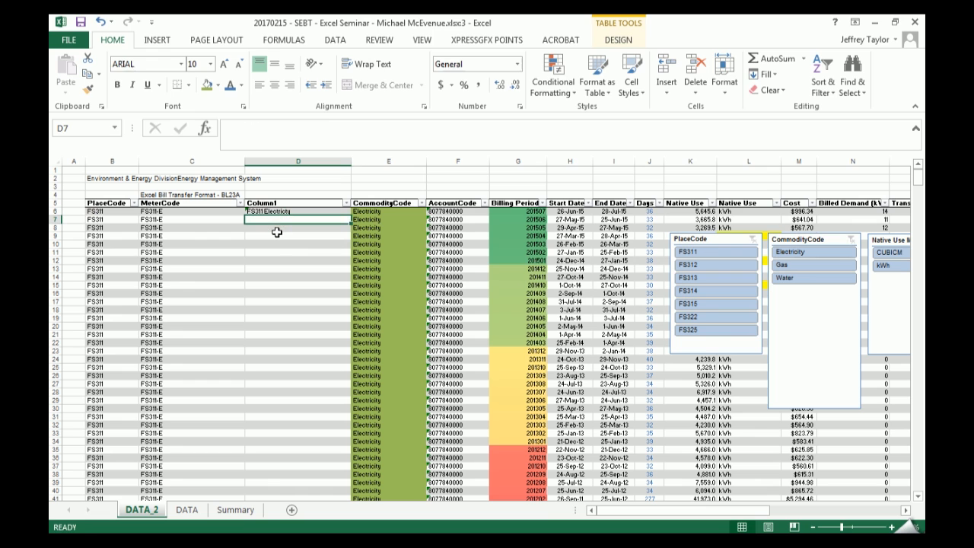
type("=")
key("Left")
key("Left")
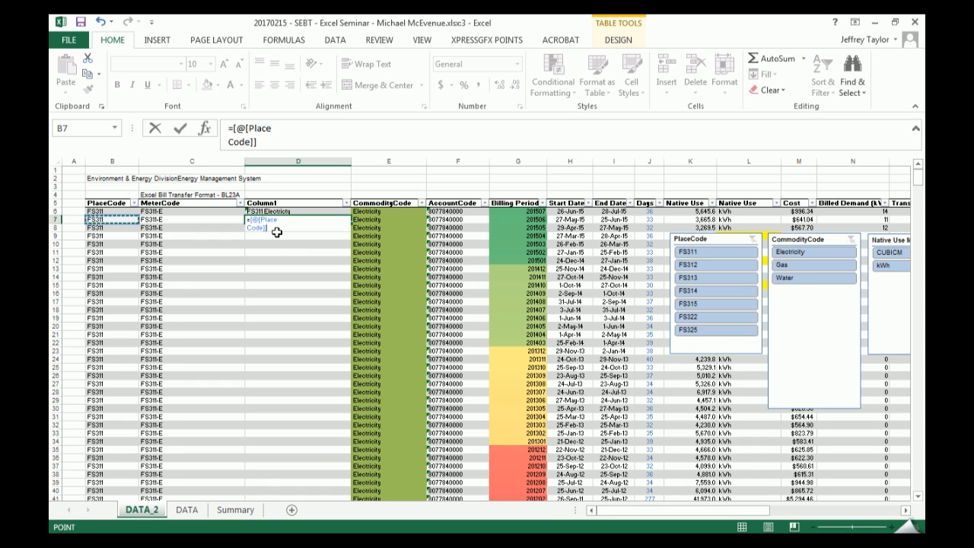
type("+")
key("Right")
key("Right")
key("Return")
key("Up")
key("BackSpace")
key("Escape")
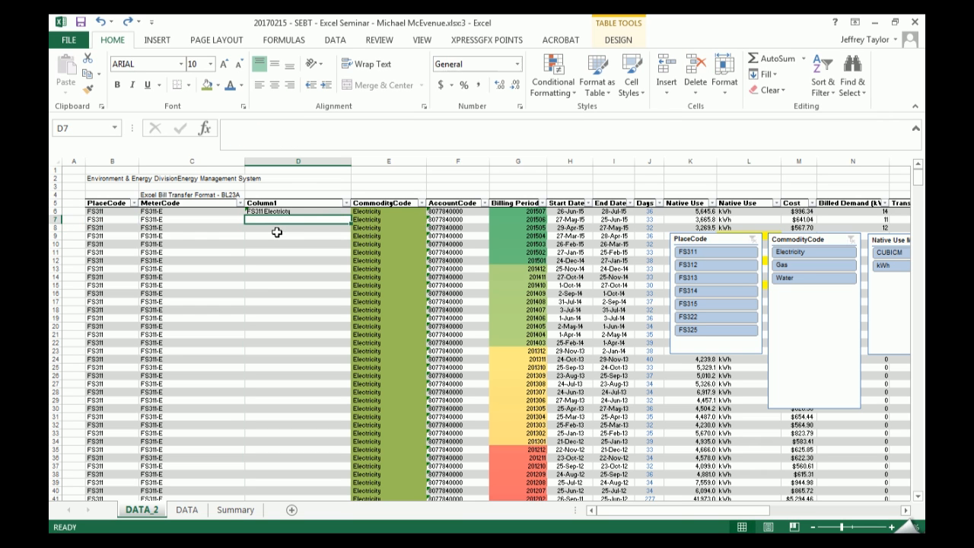
key("ctrl+z")
key("Delete")
- Join the place code and commodity code in D7 with =[@[Place Code]]&[@[Commodity Code]]
type("=")
key("Left")
key("Left")
type("&")
key("Right")
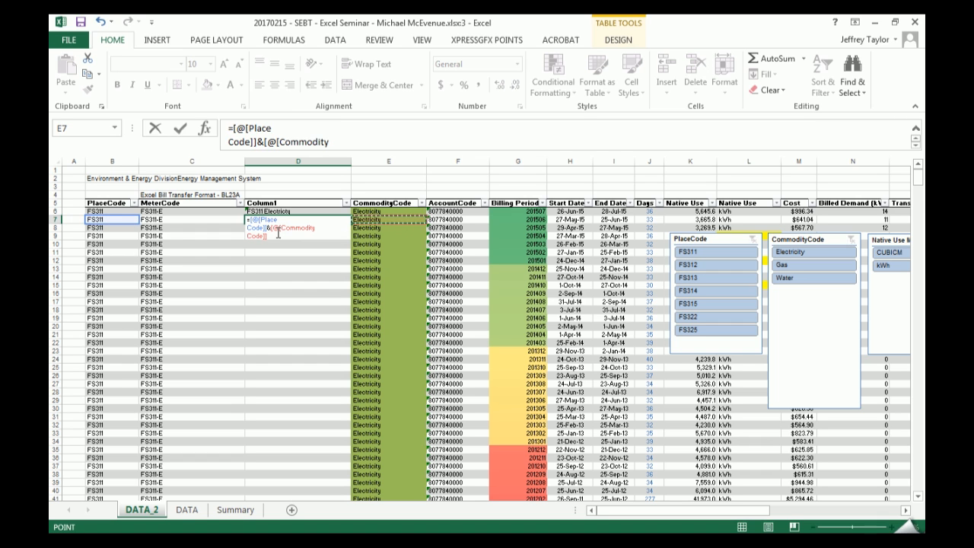
key("Return")
key("Up")
key("Up")
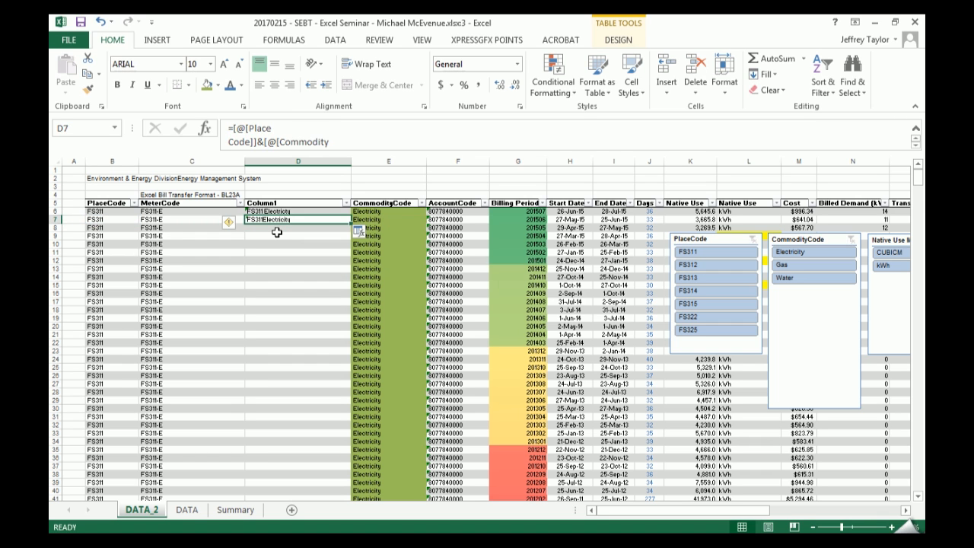
- Insert a space between the two codes in D7 so the formula is =[@[Place Code]]&" "&[@[Commodity Code]]
key("Down")
key("F2")
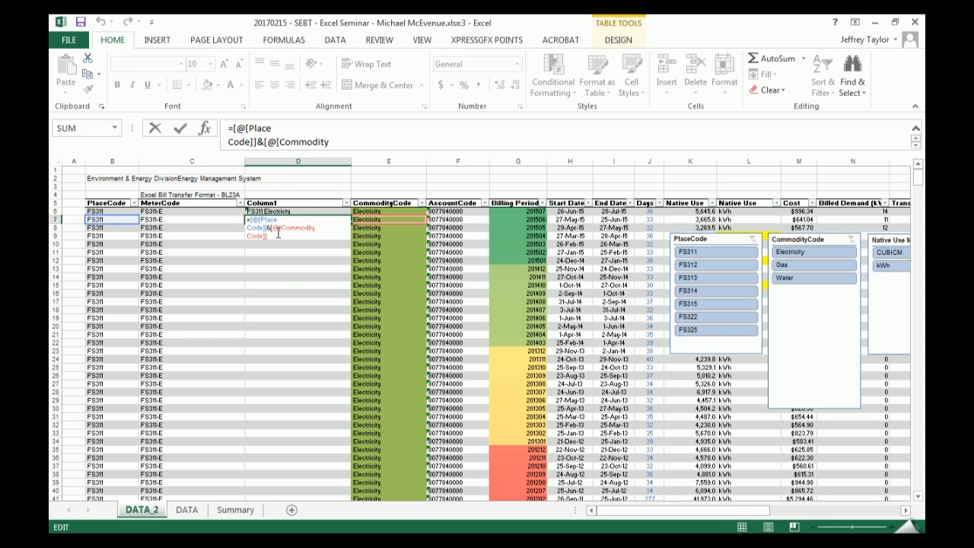
type("\" \"&")
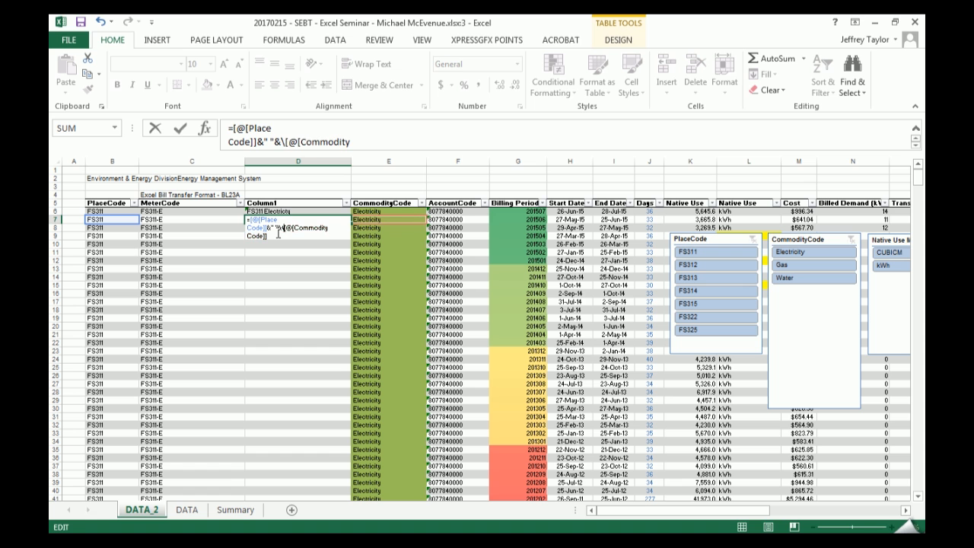
key("Return")
key("Up")
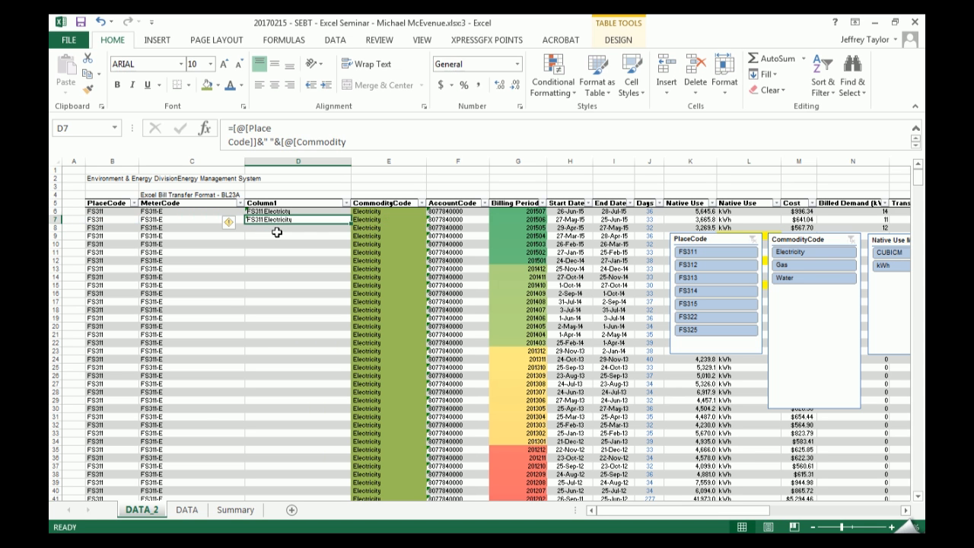
scroll(276, 232, "up", 4, "ctrl")
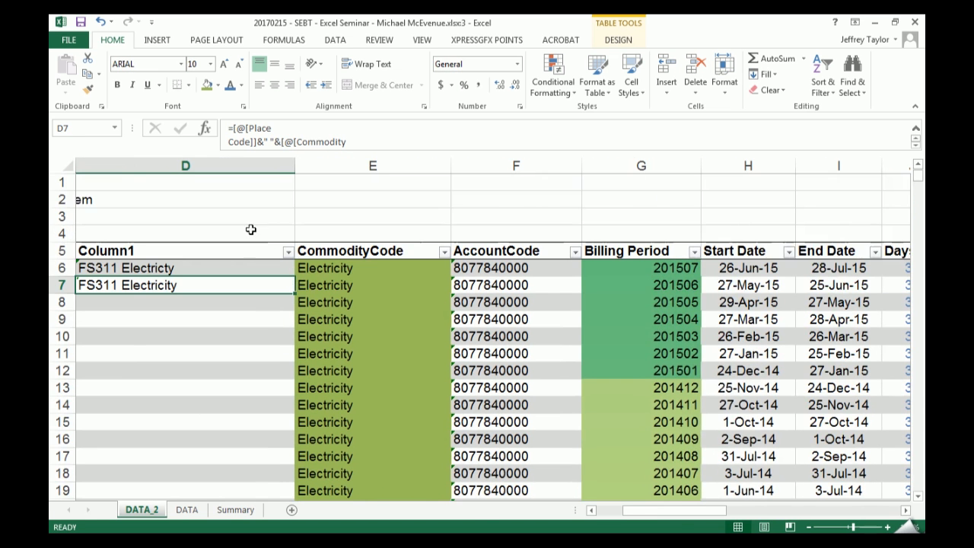
scroll(673, 513, "left", 5)
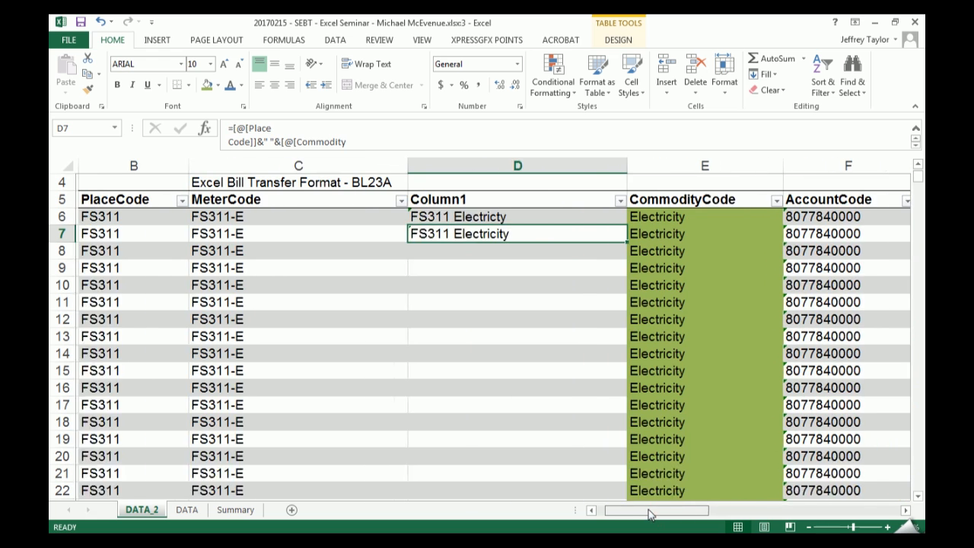
- Change the separator in the D7 formula to " - " between the place code and commodity code
left_click(267, 142)
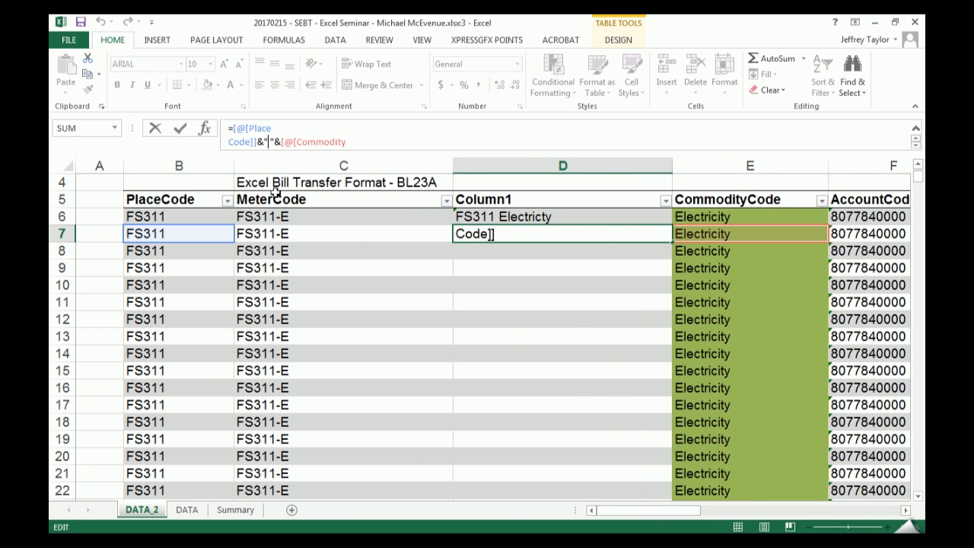
type("-")
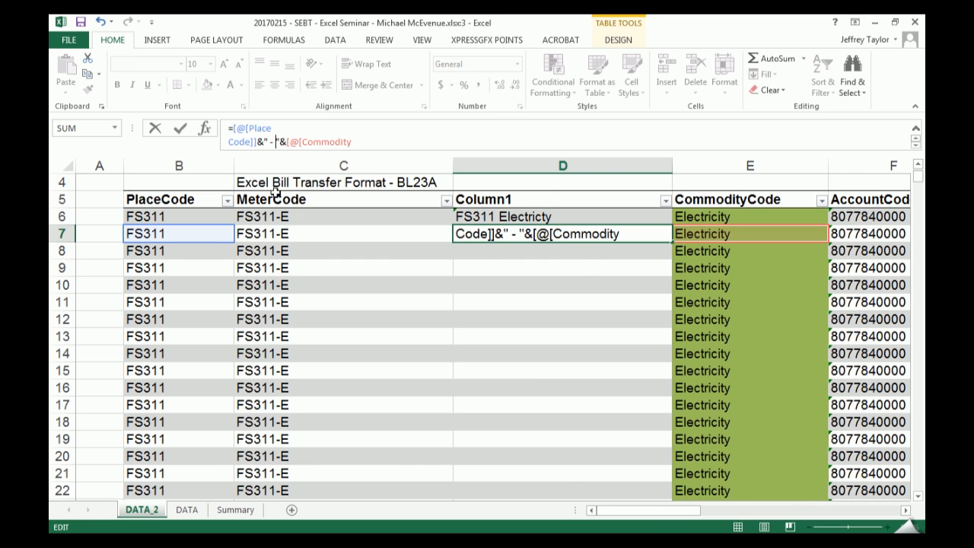
left_click_drag(262, 141, 271, 141)
left_click(269, 142)
key("shift+Right")
key("shift+Right")
key("Return")
key("Up")
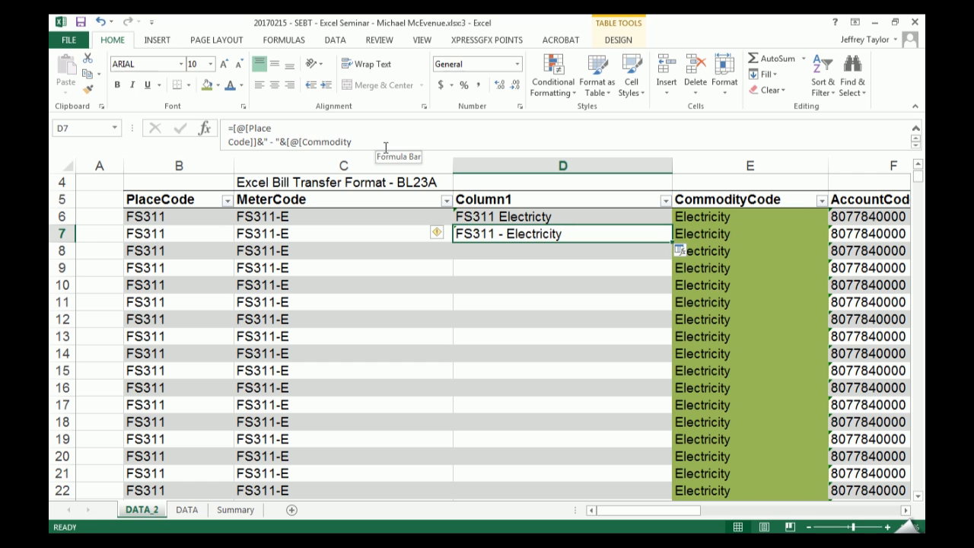
- Reverse the order in D7 with the formula =[@[Commodity Code]]&" "&[@[Place Code]]
type("=")
key("Right")
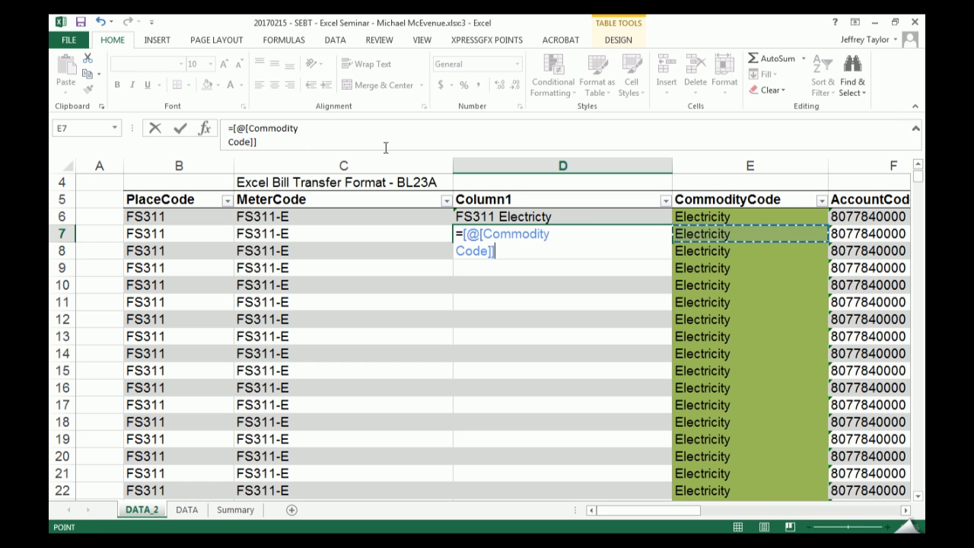
type("&")
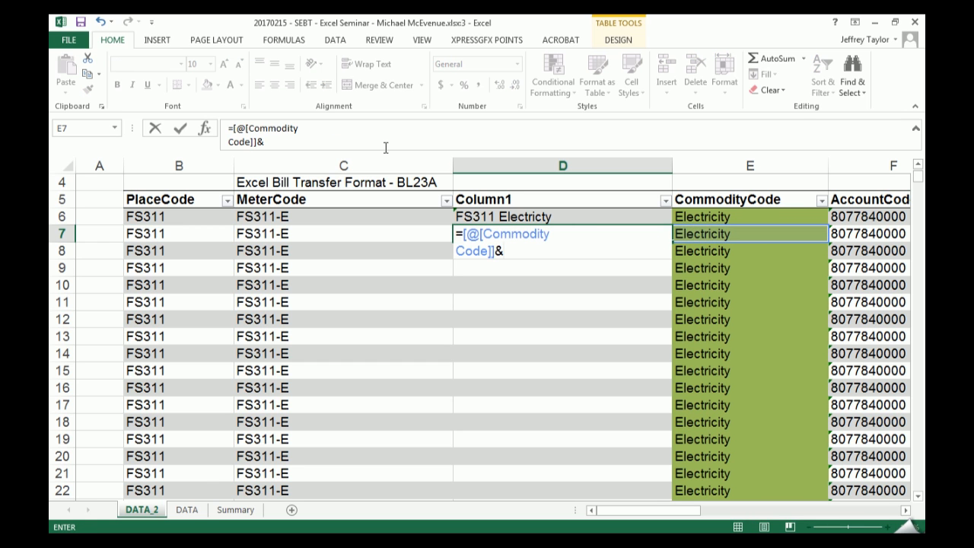
type("\" \"&")
key("Left")
key("Left")
key("Return")
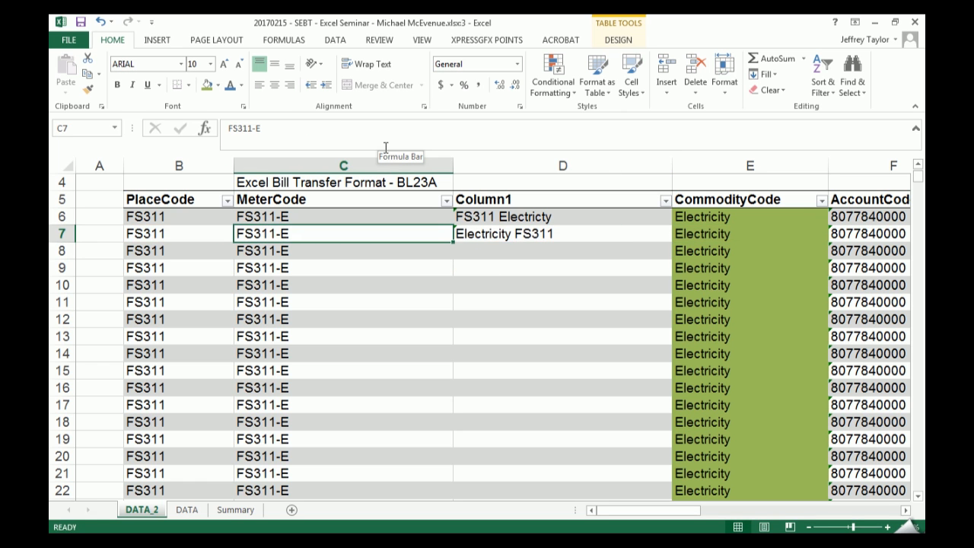
- Clear the trial entries from D6 and D7 in Column1
key("Right")
key("shift+Up")
key("Delete")
key("Down")
key("Up")
key("Up")
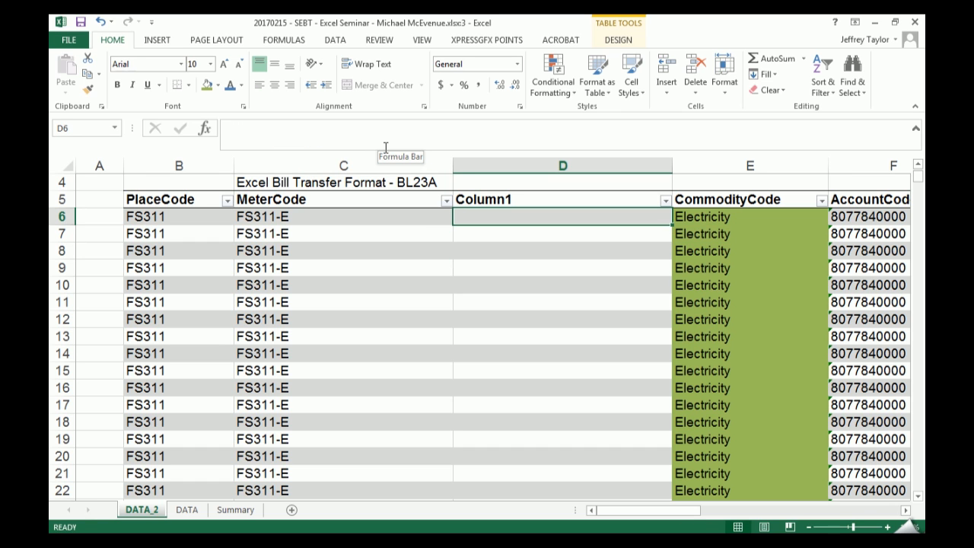
- Enter =LEFT([@[Commodity Code]],3) in D6 of Column1 to extract the first three characters of the commodity code
type("=")
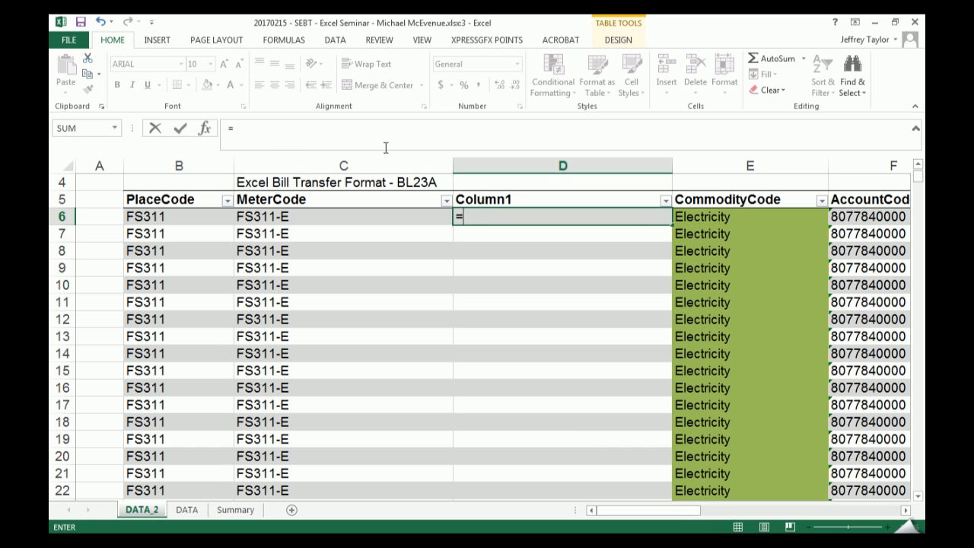
type("le")
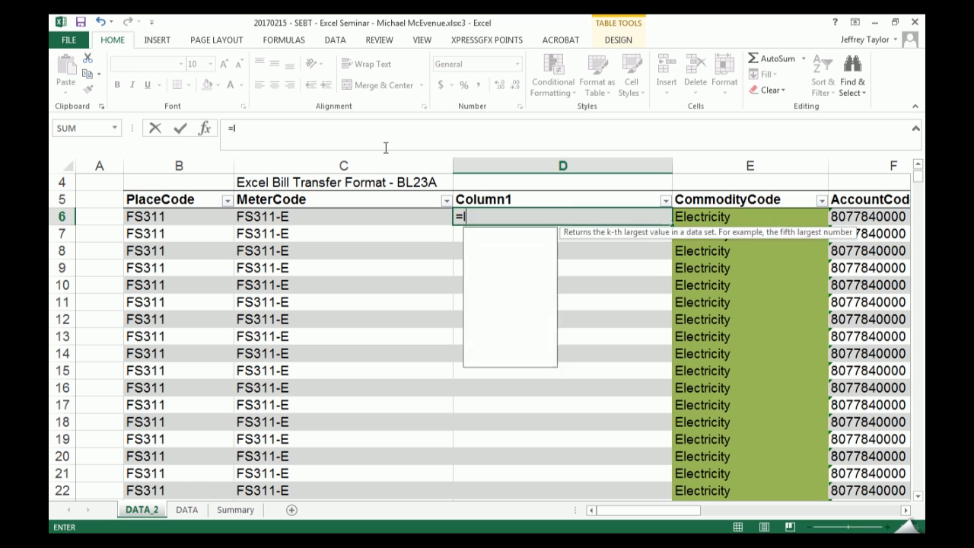
key("Tab")
key("Right")
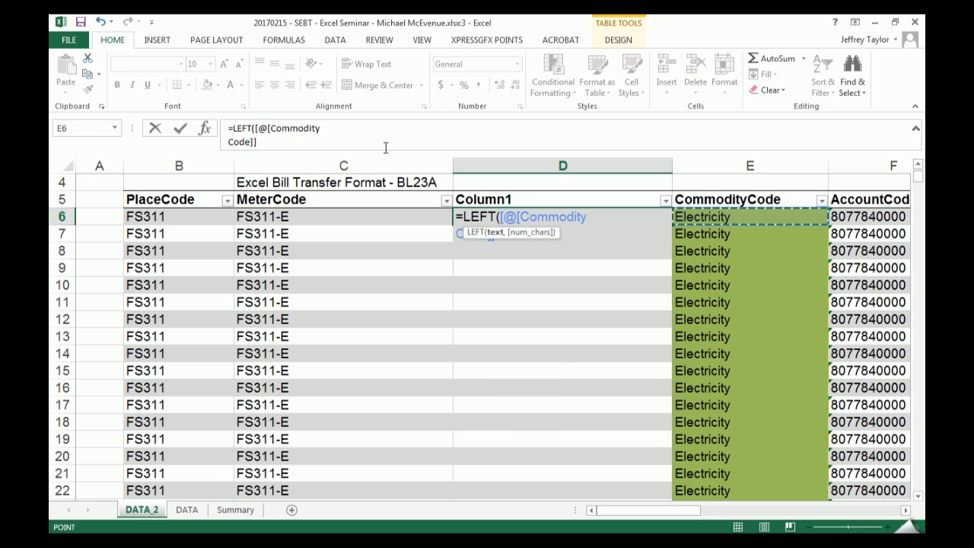
type(",")
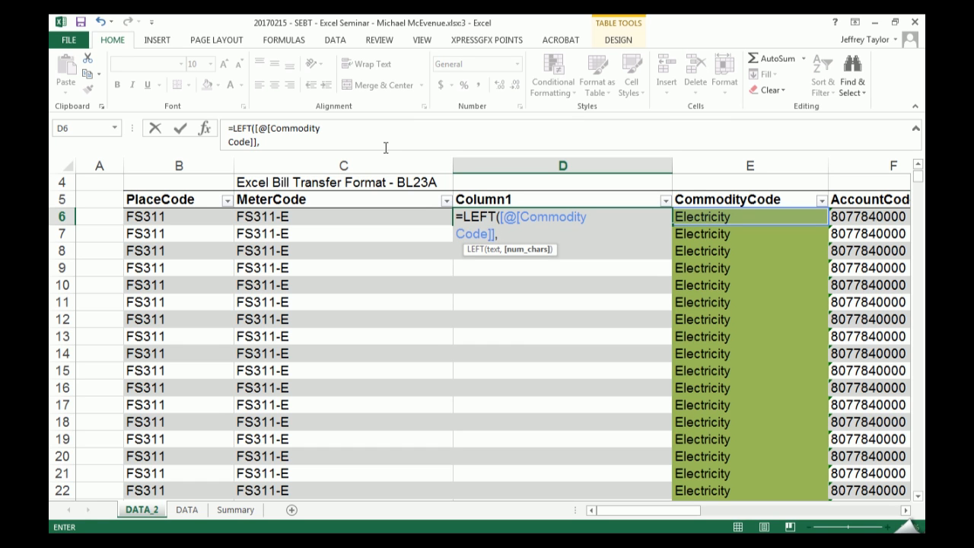
type("3")
key("Return")
key("Up")
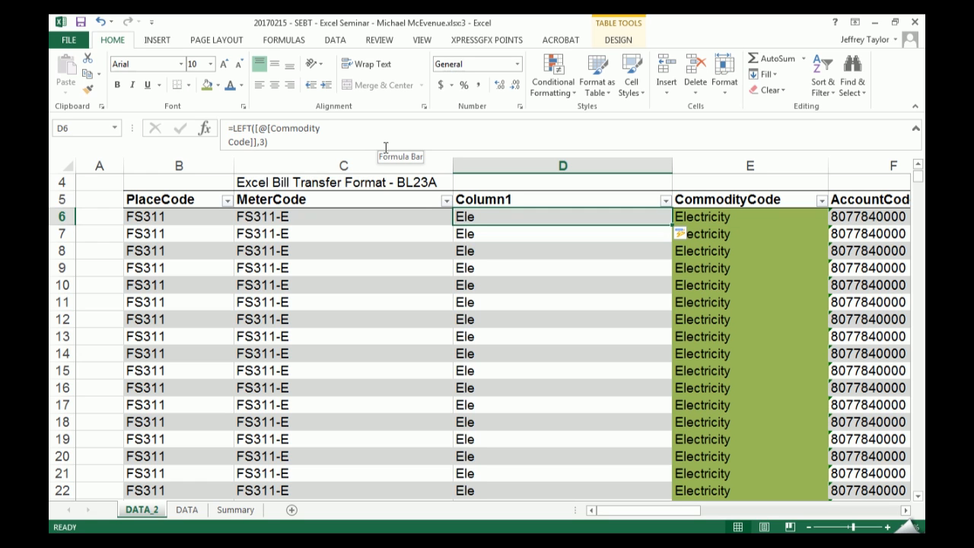
- Change the character count in the D6 LEFT formula to 1
key("Left")
key("Right")
key("F2")
key("Left")
key("BackSpace")
type("1")
key("Return")
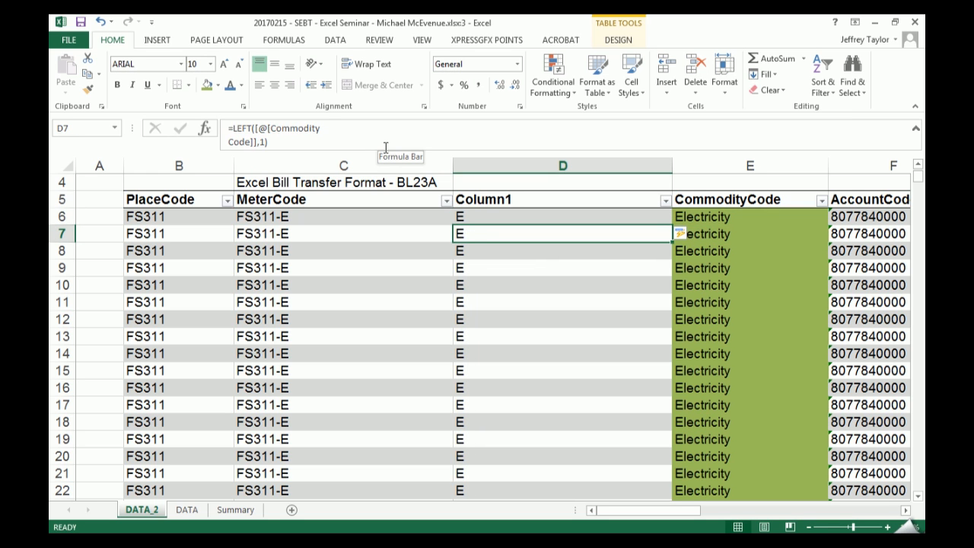
key("Up")
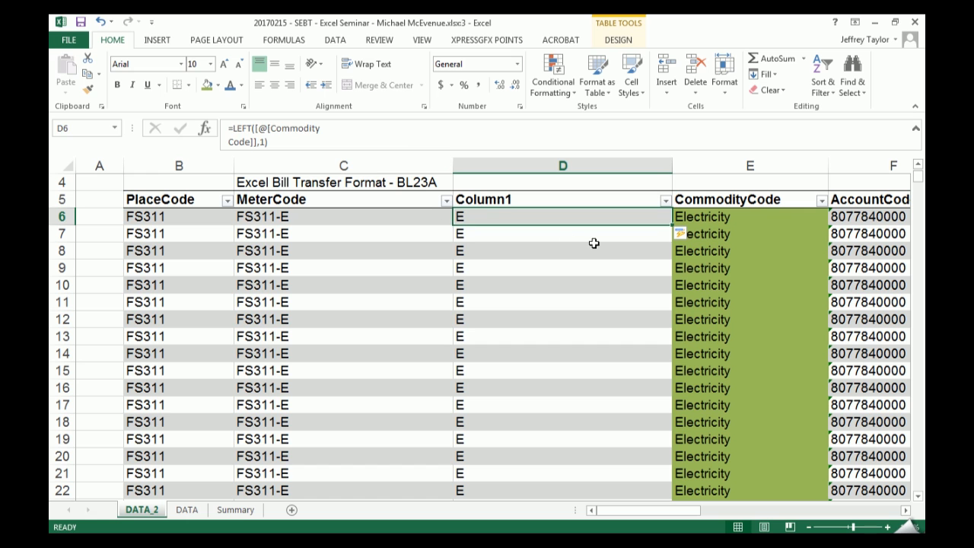
left_click(280, 133)
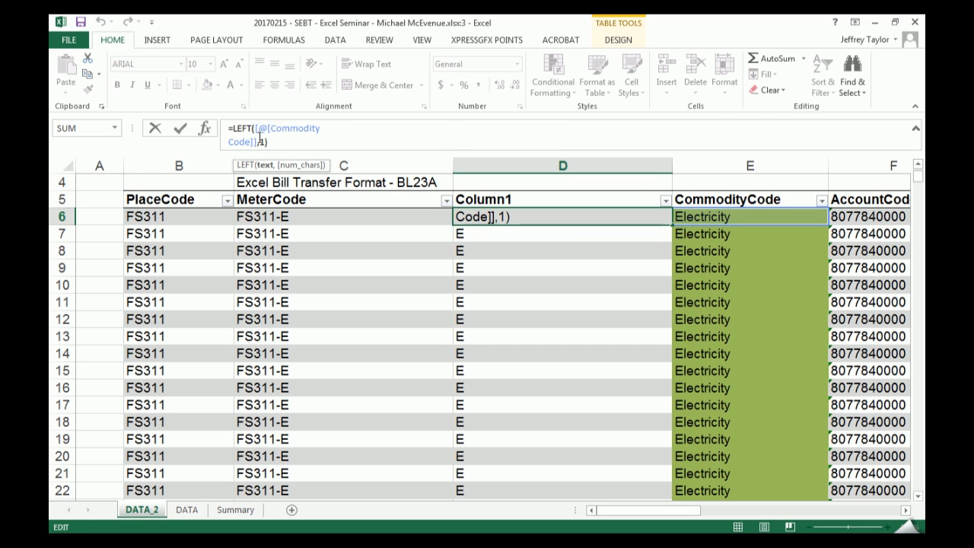
left_click(496, 218)
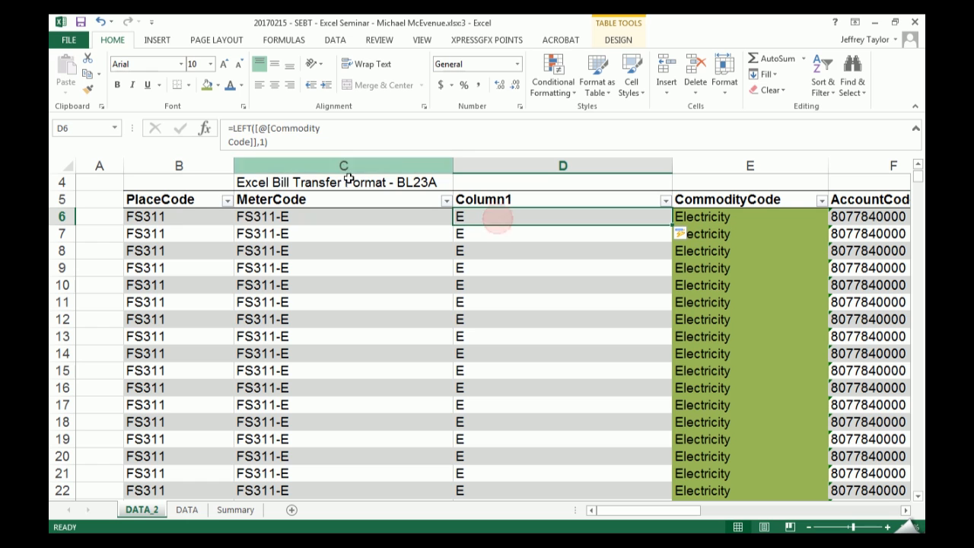
left_click(150, 217)
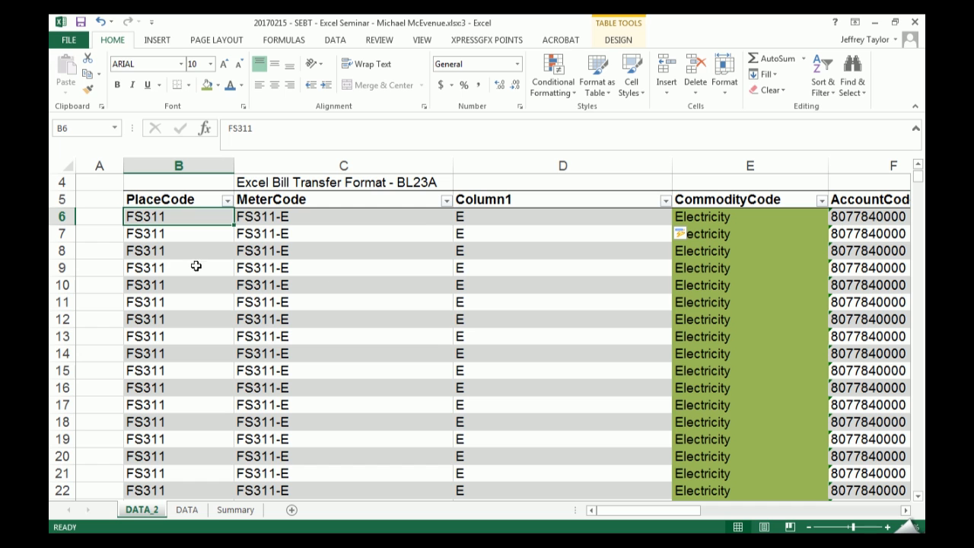
left_click(512, 216)
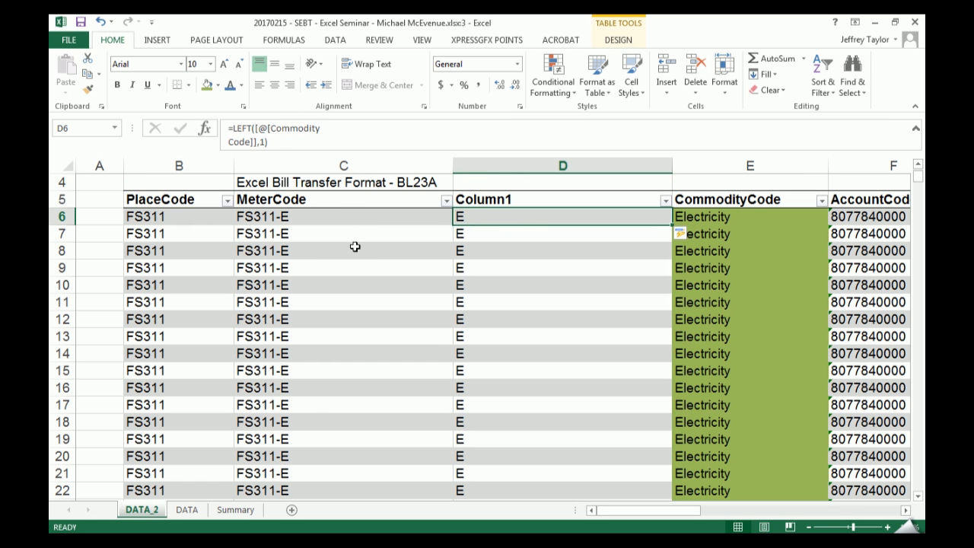
type("=right")
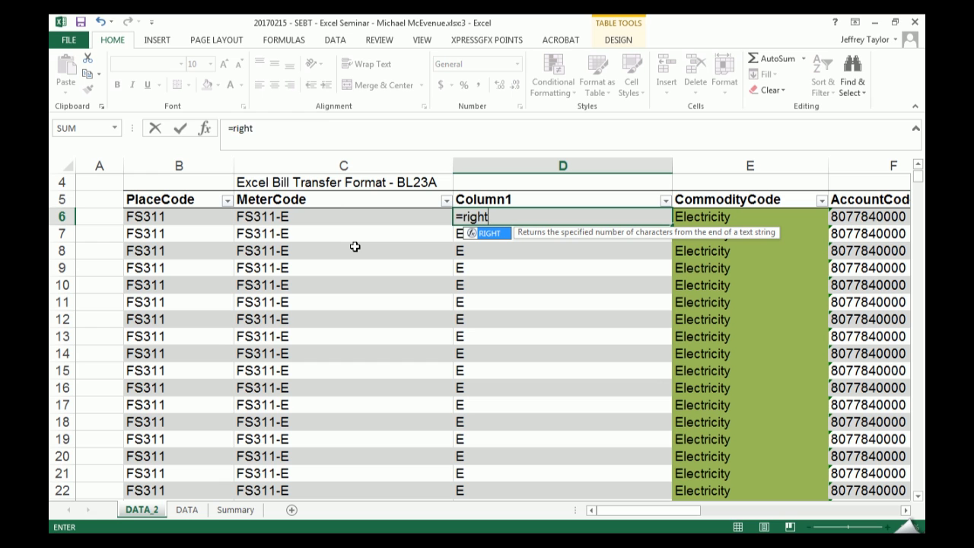
key("BackSpace")
key("BackSpace")
key("BackSpace")
key("BackSpace")
key("BackSpace")
type("lefty")
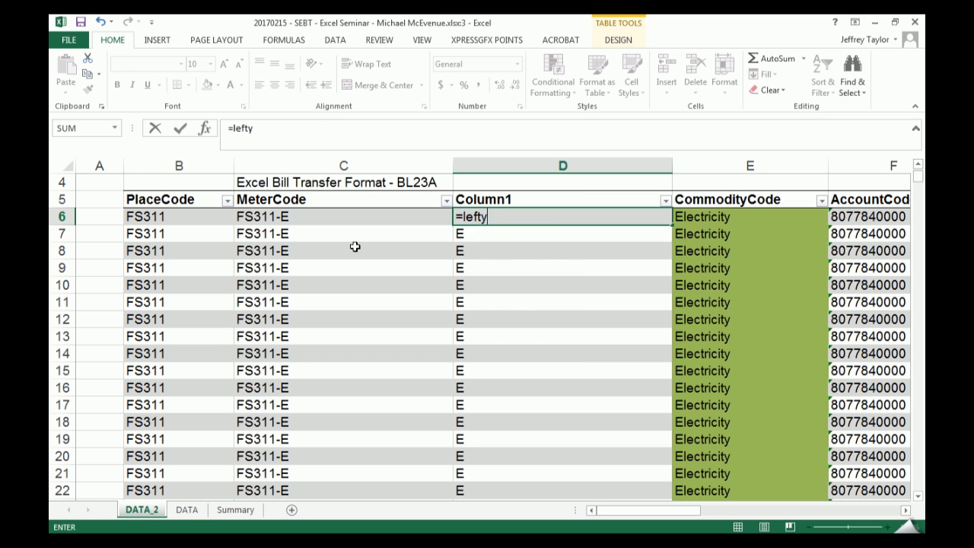
key("BackSpace")
key("Tab")
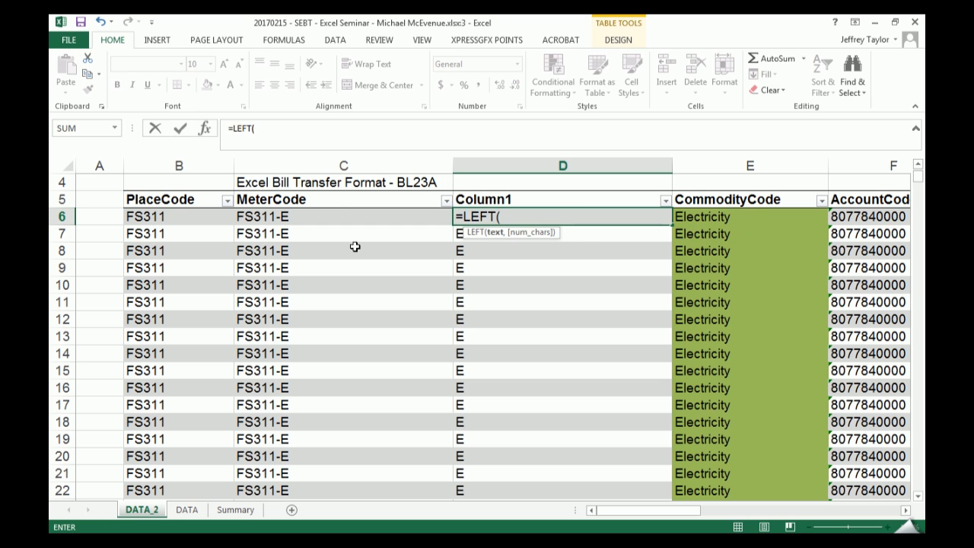
type("[@[Commodity Code]],1)")
key("Return")
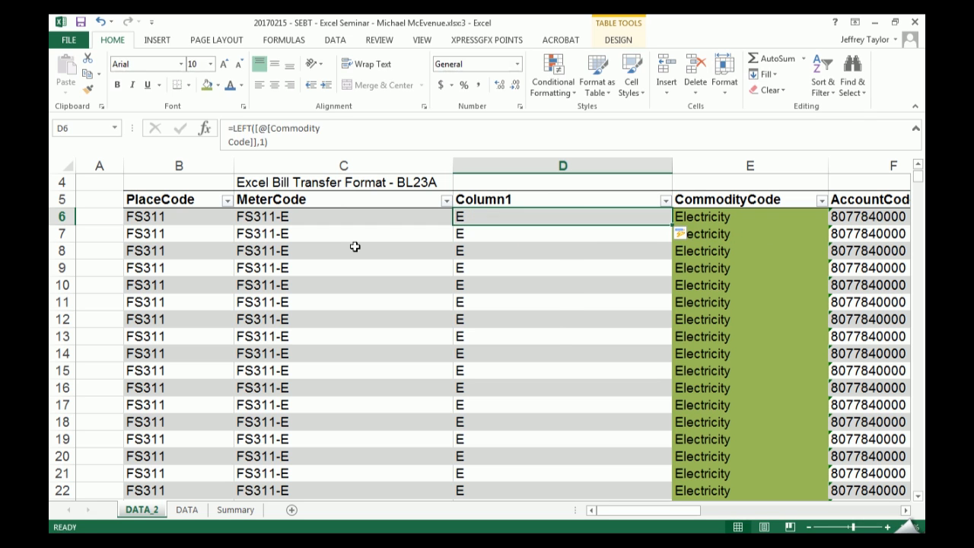
- Replace the D6 formula with =LEFT([@[Place Code]],2) to extract the first two characters of the place code
type("=lef")
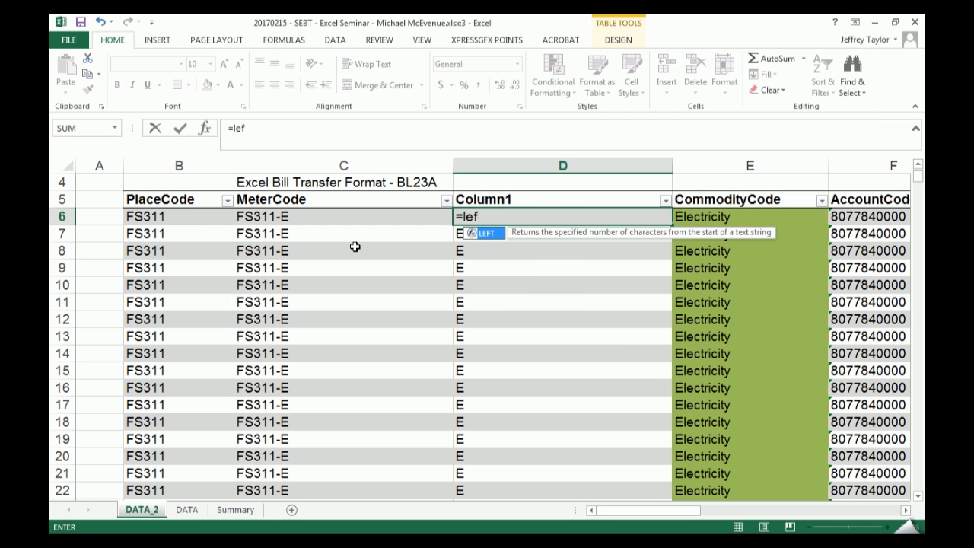
key("BackSpace")
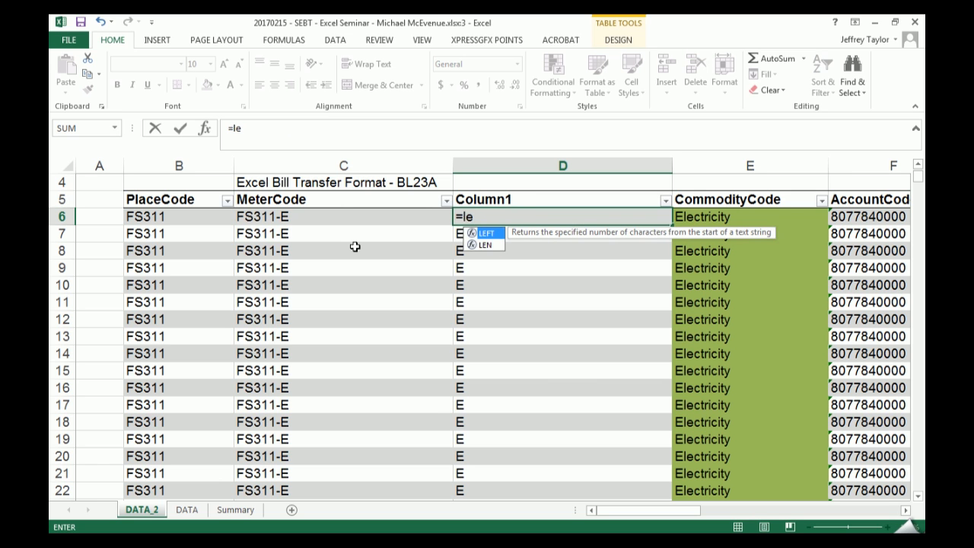
key("Tab")
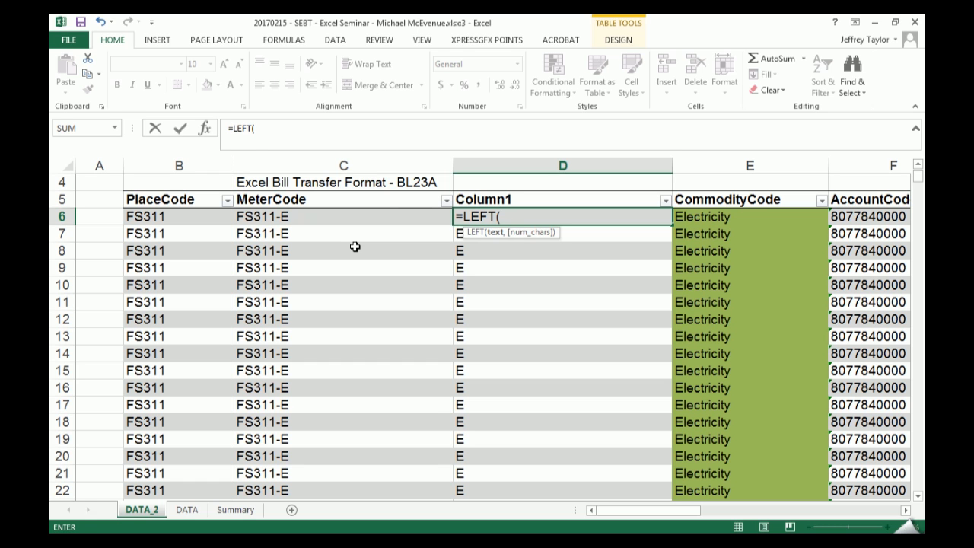
key("Left")
key("Left")
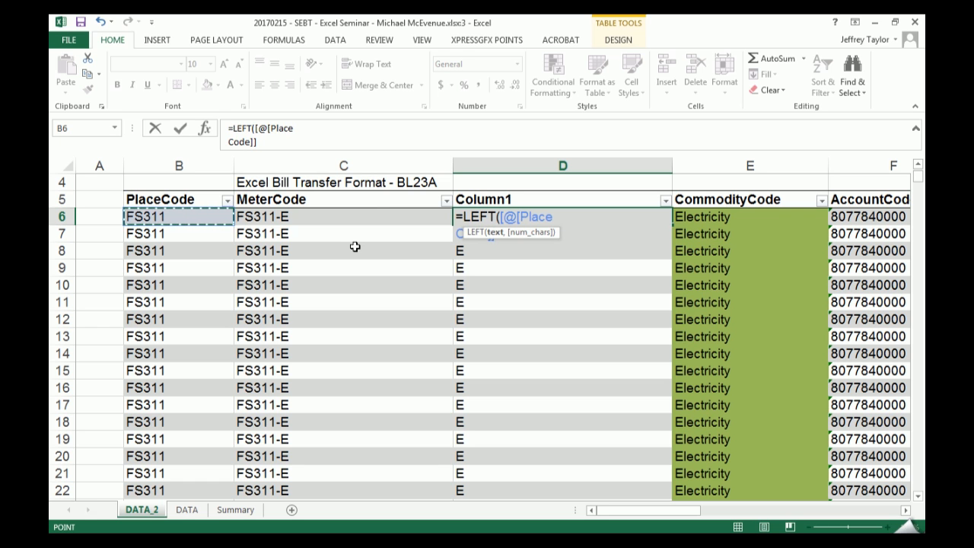
type(",")
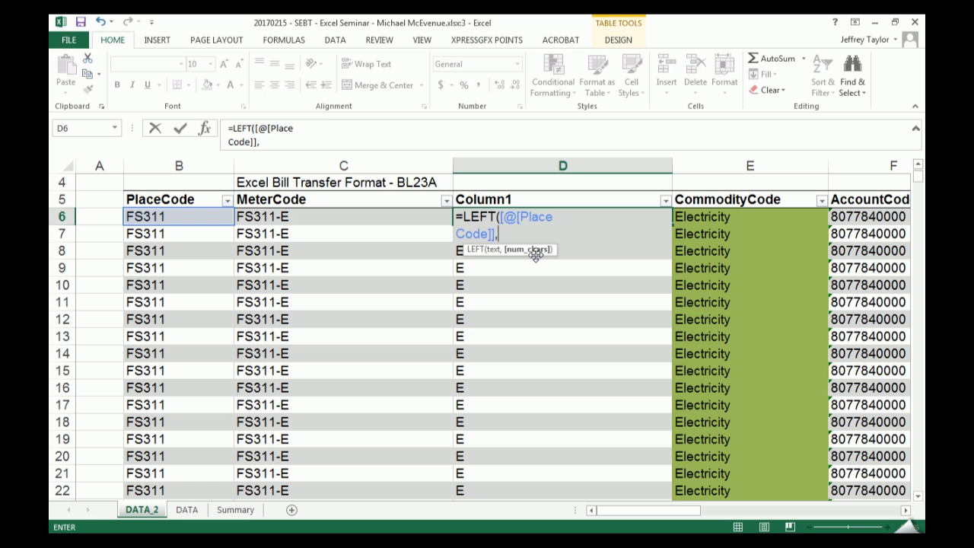
type("2")
key("Return")
key("Up")
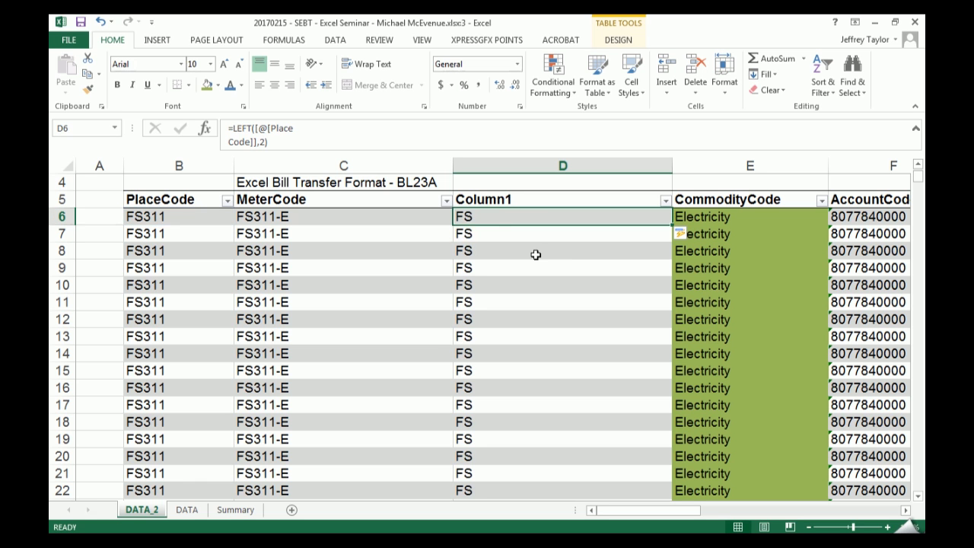
- Swap LEFT for RIGHT in D6 so the formula is =RIGHT([@[Place Code]],2)
key("F2")
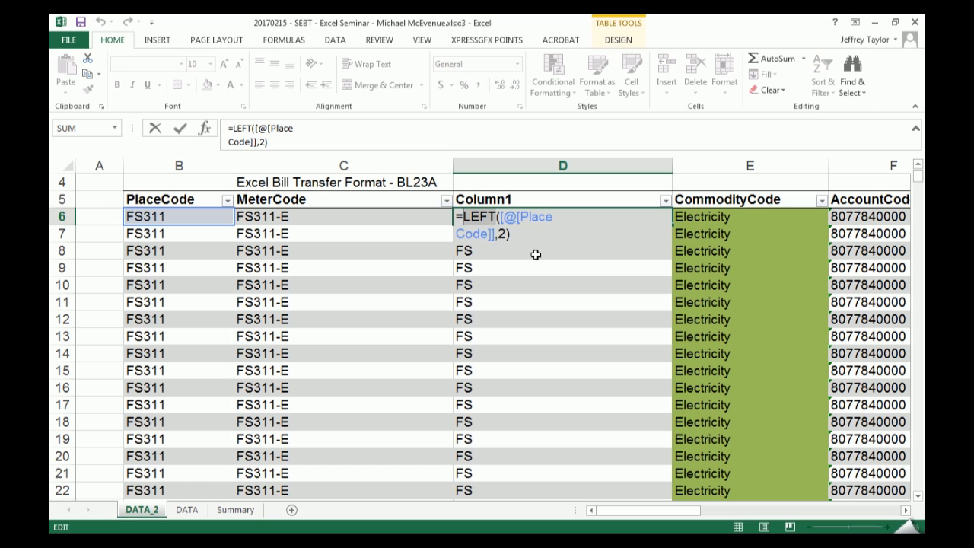
type("Rig")
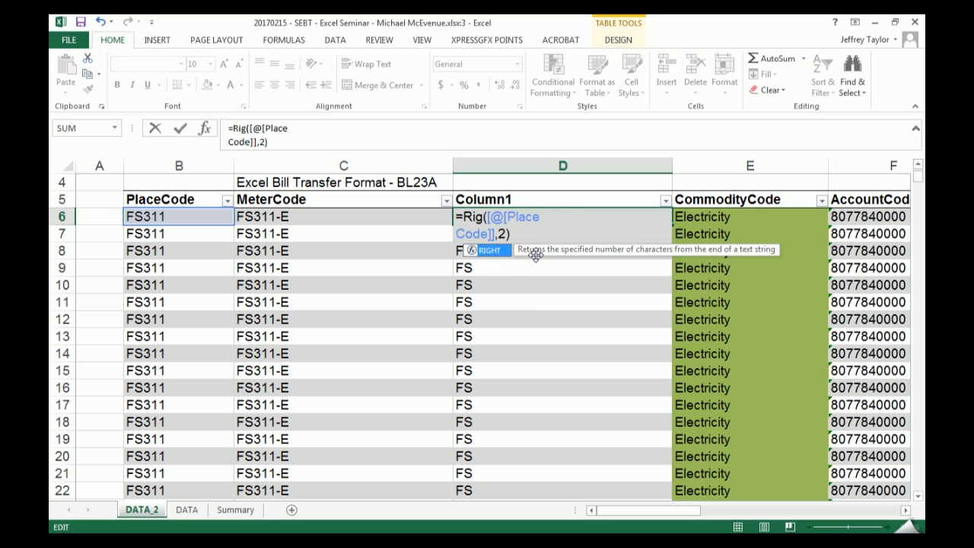
key("Tab")
key("Return")
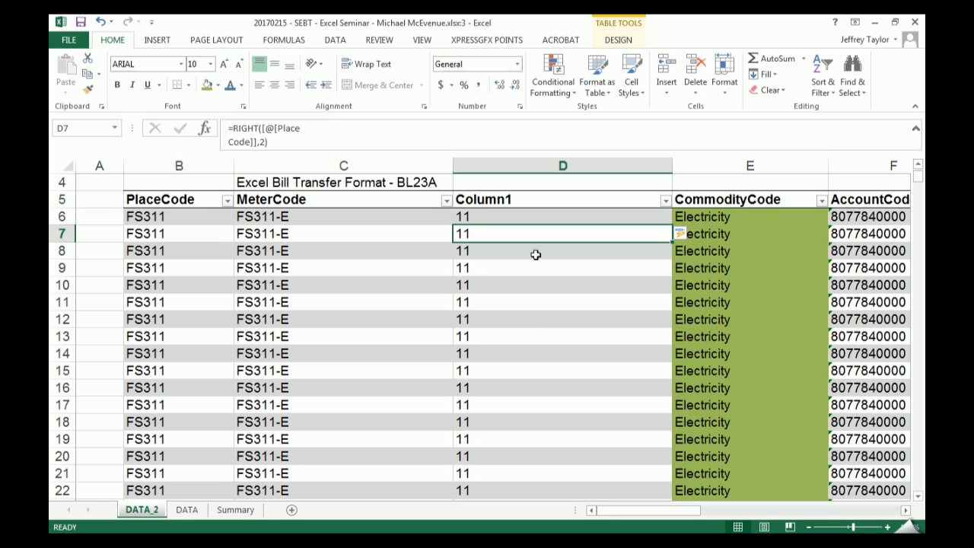
key("Up")
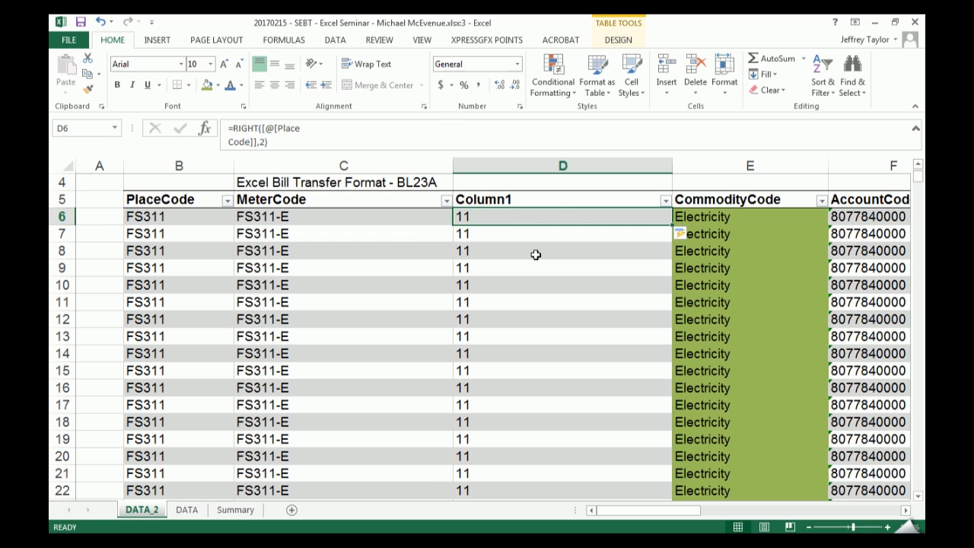
- Set the character count in the D6 RIGHT formula to 3
key("F2")
key("Left")
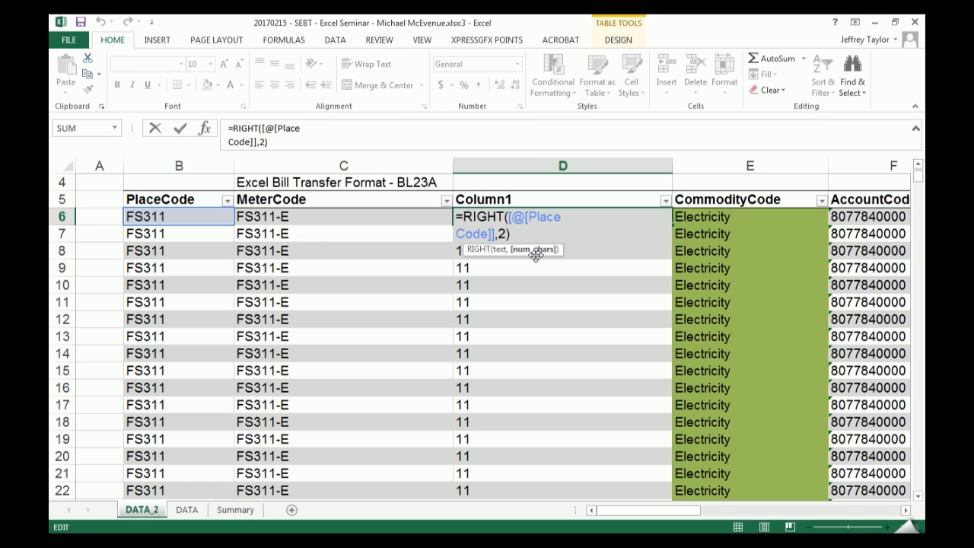
key("BackSpace")
type("3")
key("Return")
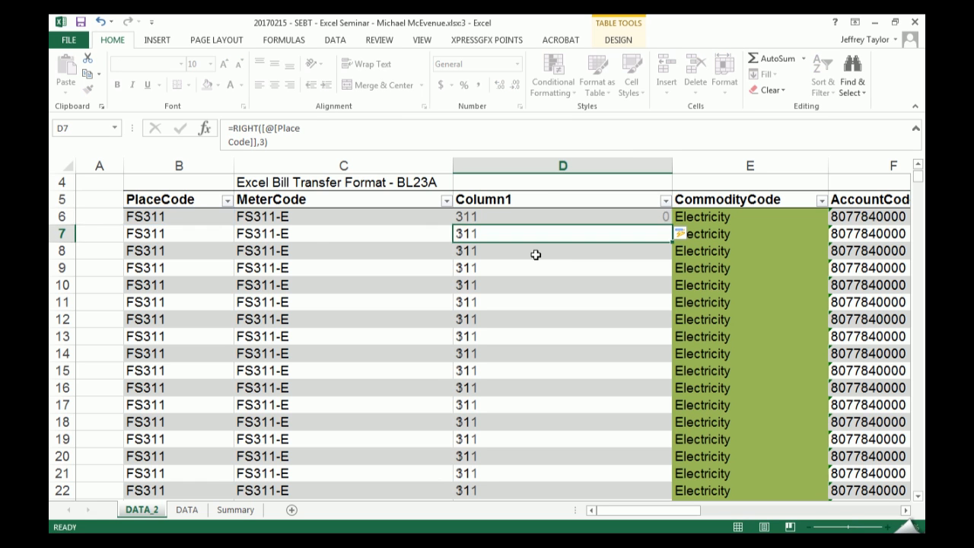
key("Up")
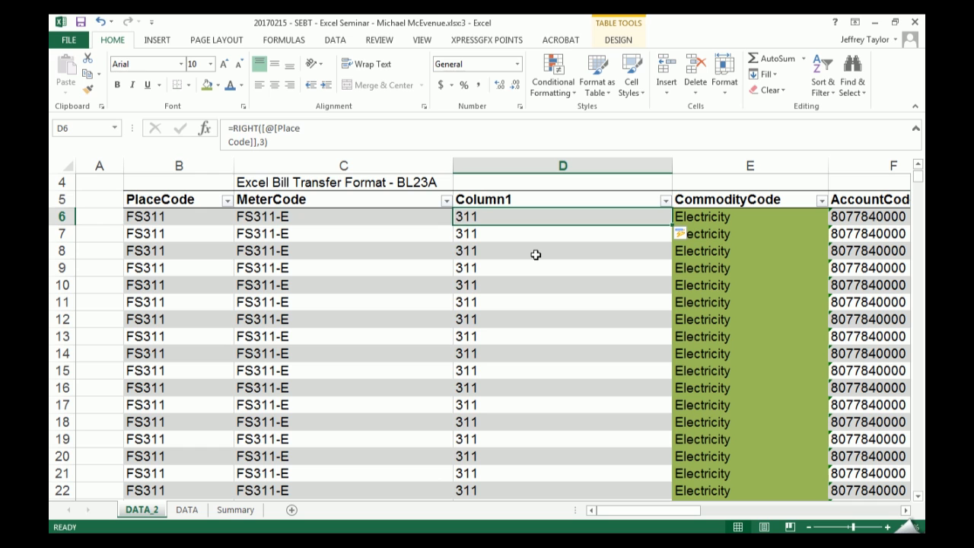
- Clear the RIGHT formula from D6
key("Delete")
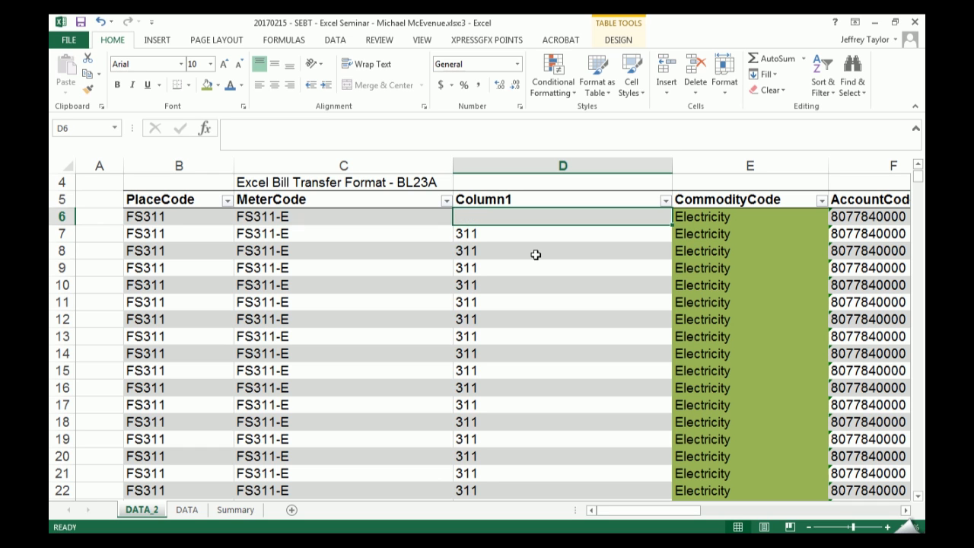
key("Left")
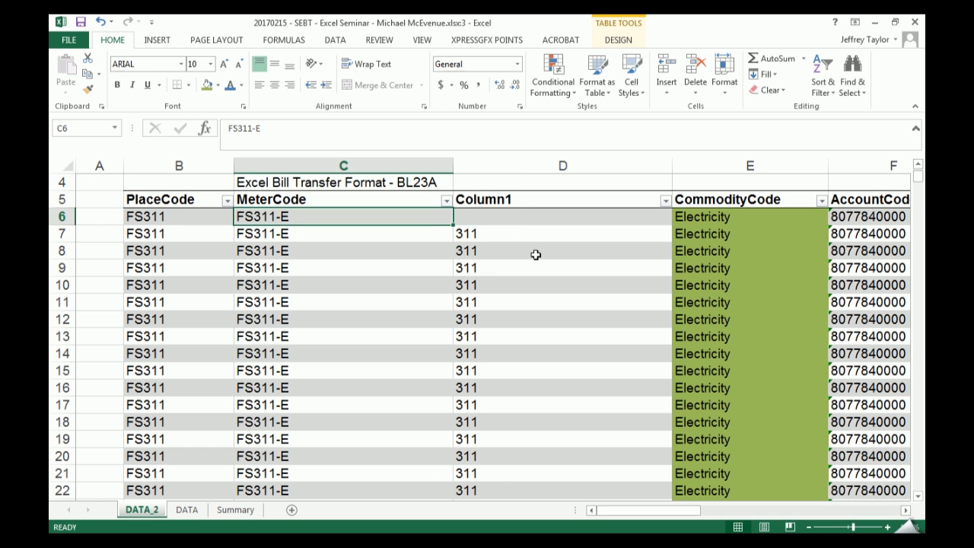
key("Right")
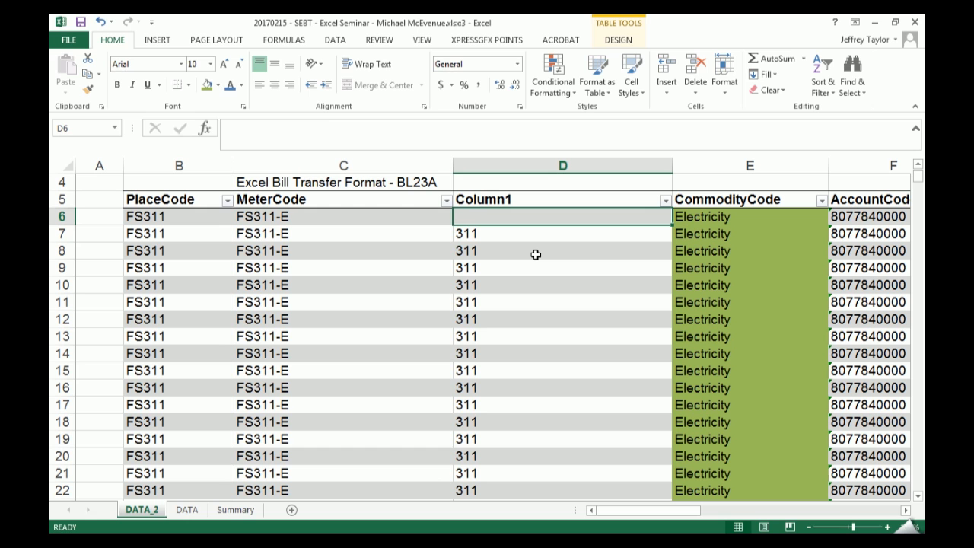
- Enter =[@[Place Code]]&"-"&[@[Commodity Code]] in D6 to join the place and commodity codes with a hyphen
type("=")
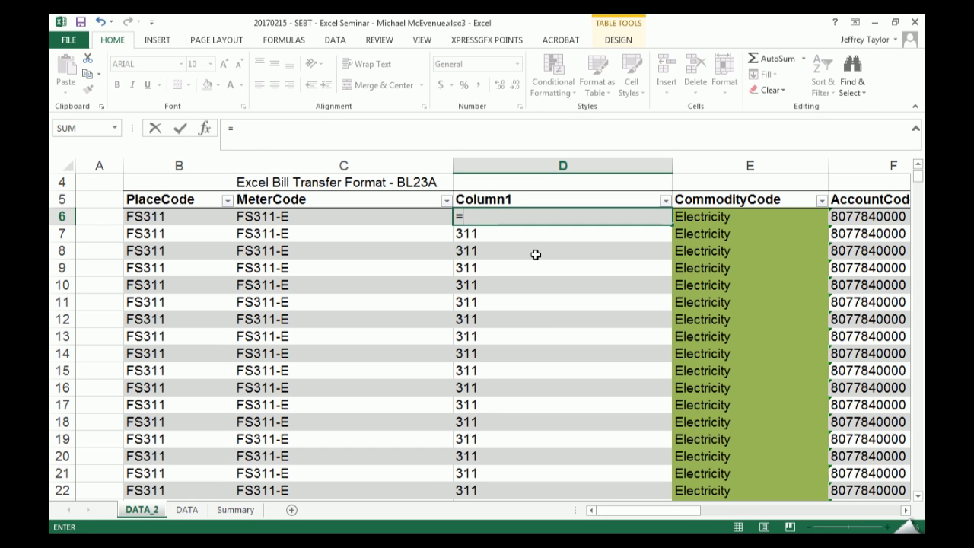
key("Left")
key("Left")
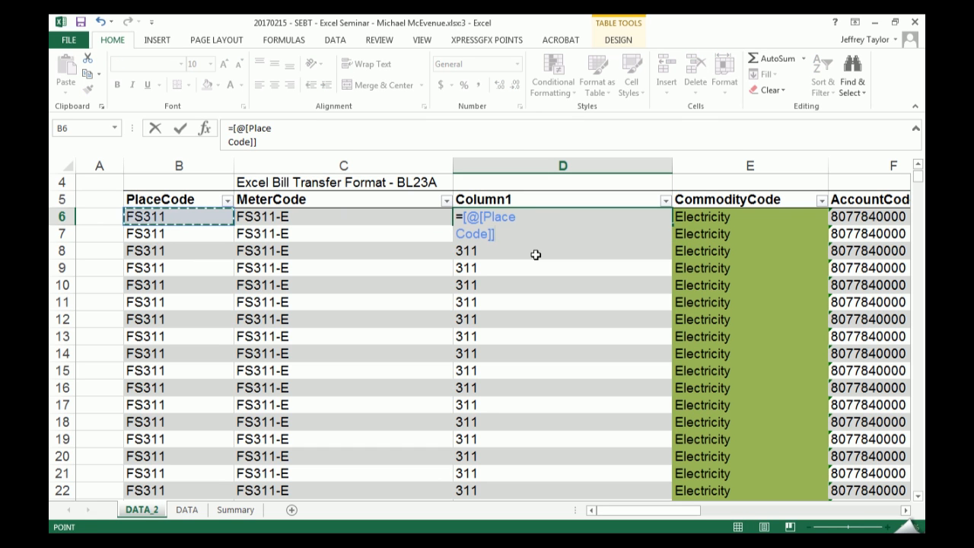
type("&")
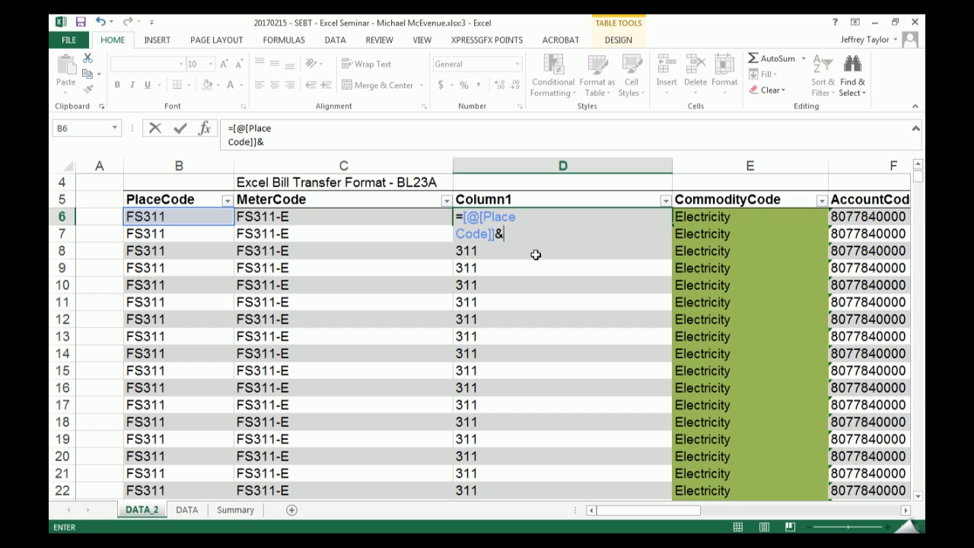
type("\"-")
key("Return")
key("Return")
type("\"&")
key("BackSpace")
type("&")
key("F3")
key("Escape")
key("F2")
key("Right")
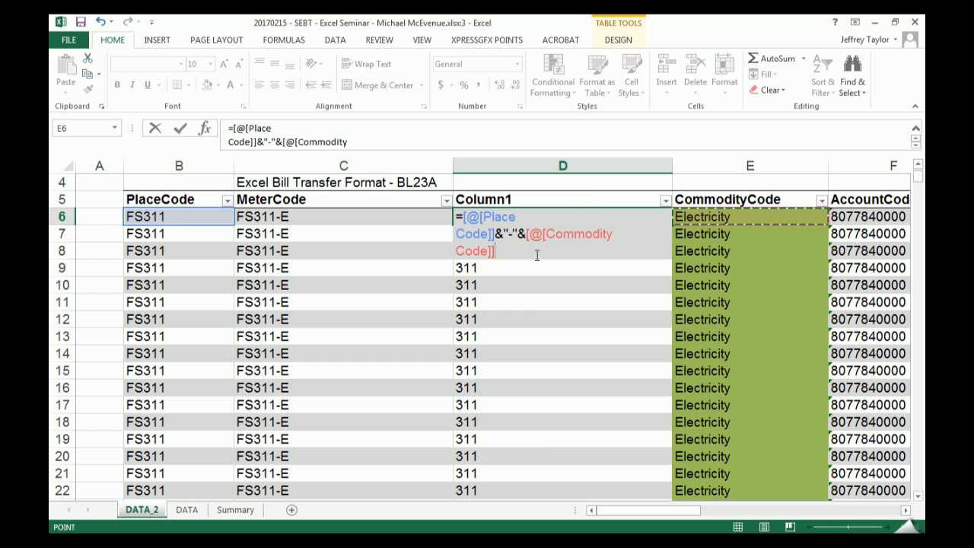
key("Return")
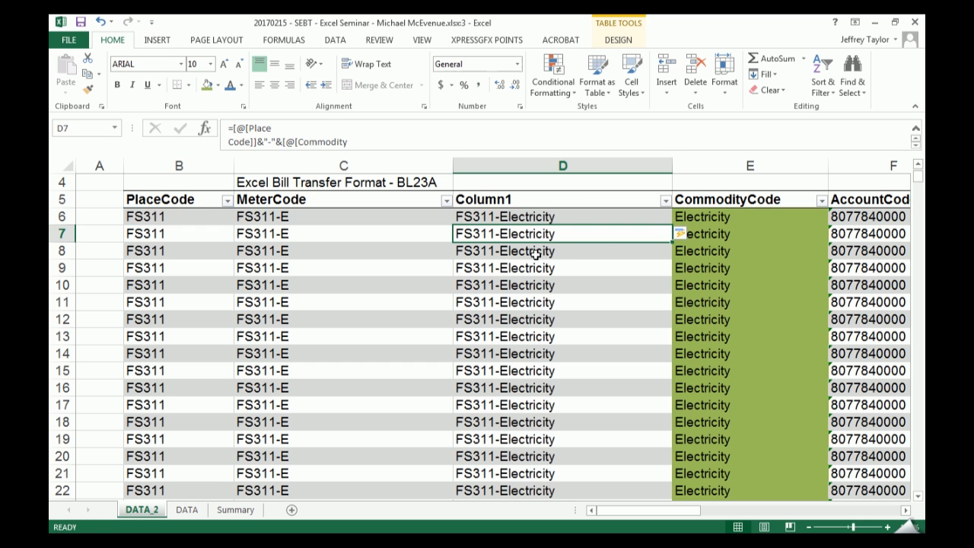
- Wrap the commodity code reference in D6 with LEFT, so the formula reads =[@[Place Code]]&"-"&LEFT([@[Commodity Code]],1)
key("Up")
key("F2")
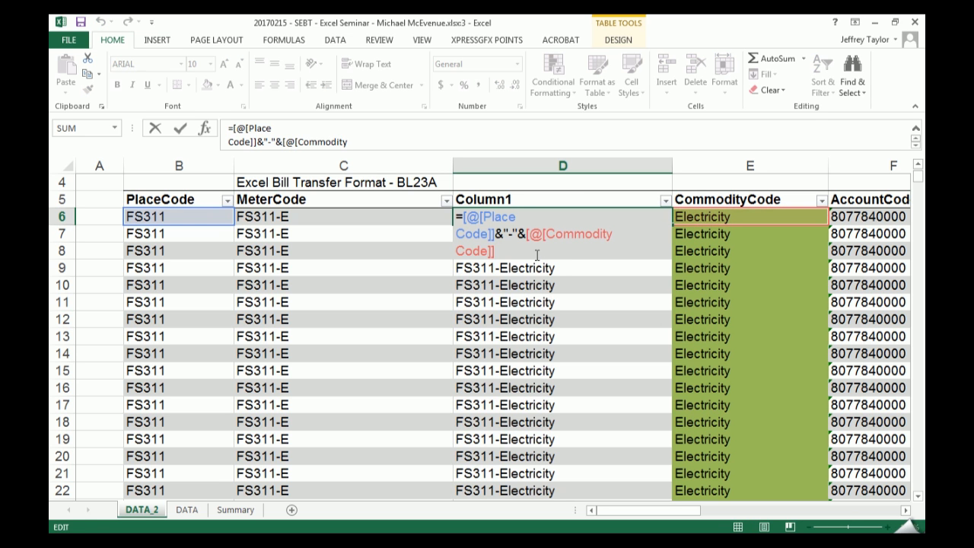
key("Up")
key("Right")
key("Right")
key("Right")
key("Right")
type("LEFT(")
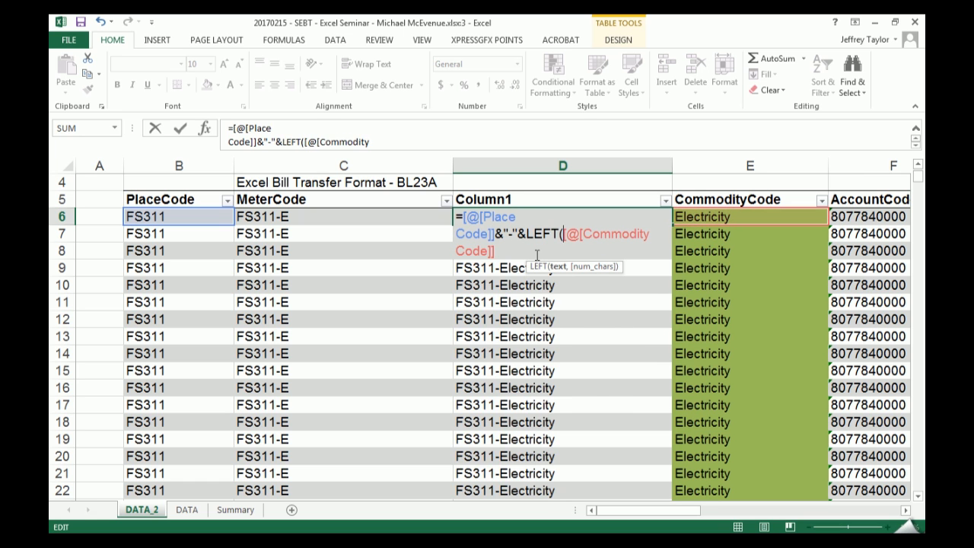
key("End")
type(",")
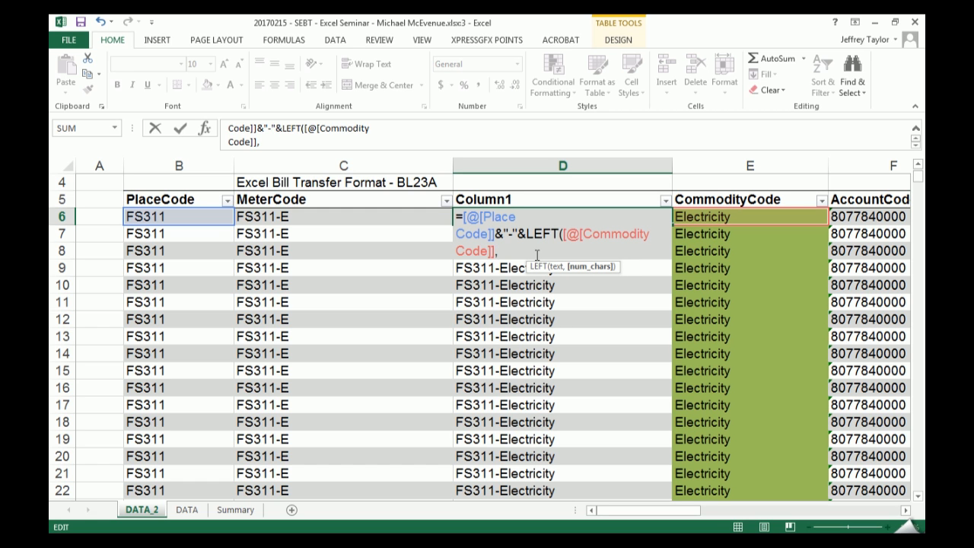
type("1)")
key("Return")
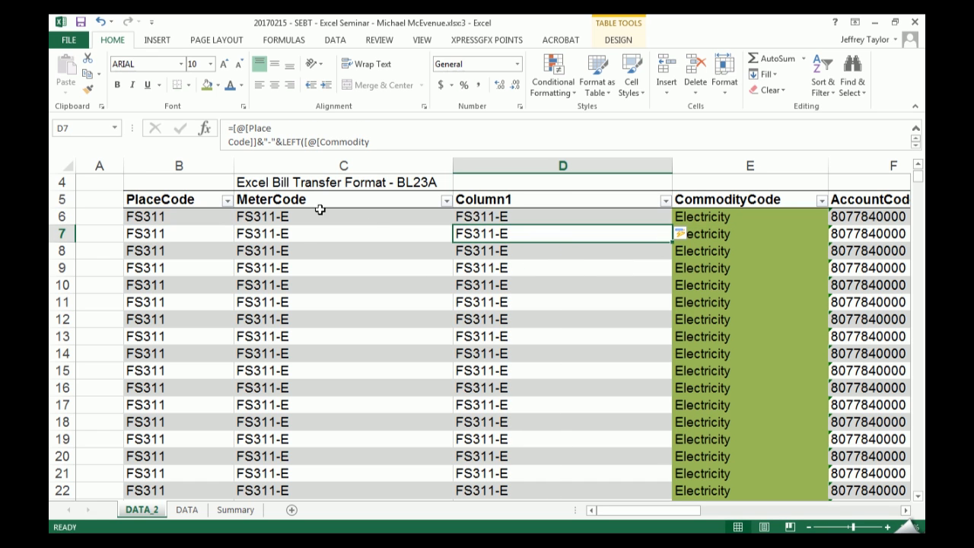
- Compare the MeterCode entries with Column1 and enlarge the formula bar enough to read the entire D7 formula
left_click_drag(298, 218, 289, 355)
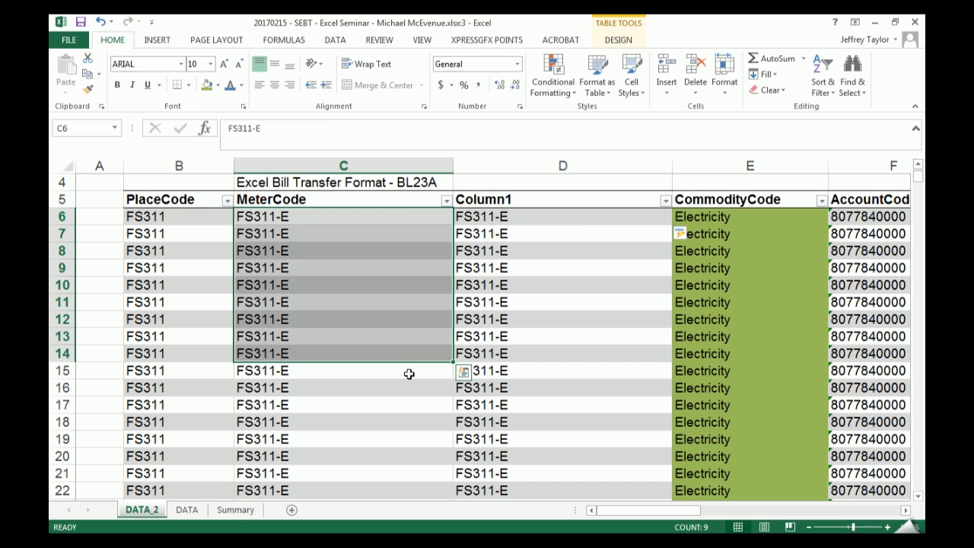
left_click(526, 232)
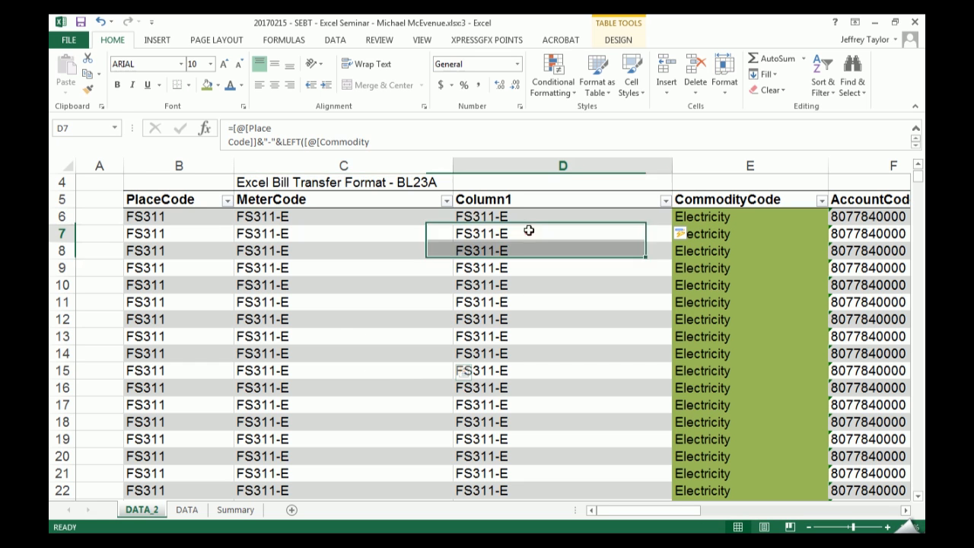
left_click_drag(374, 152, 374, 166)
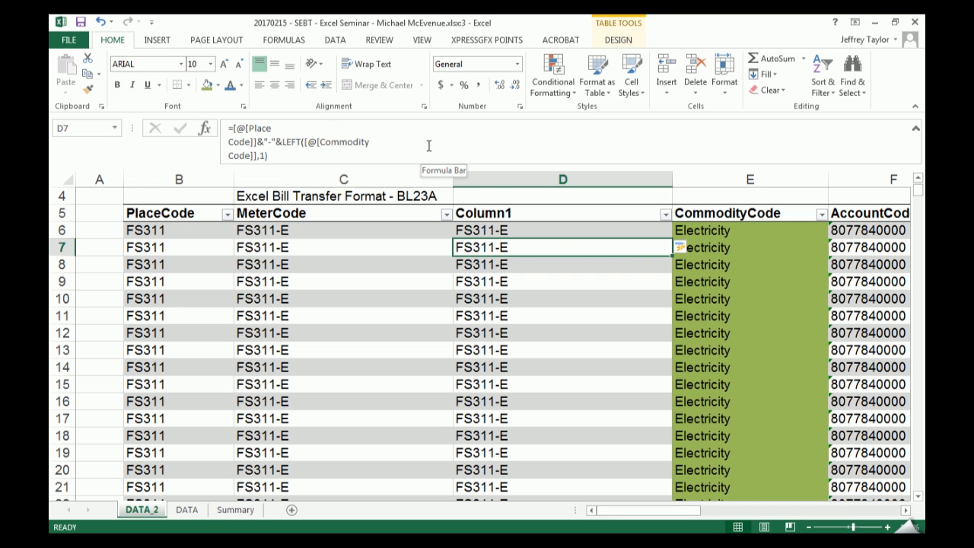
- Replace the D6 formula with =MID([@[Meter Code]],3,5) to extract five characters from the third position
key("Up")
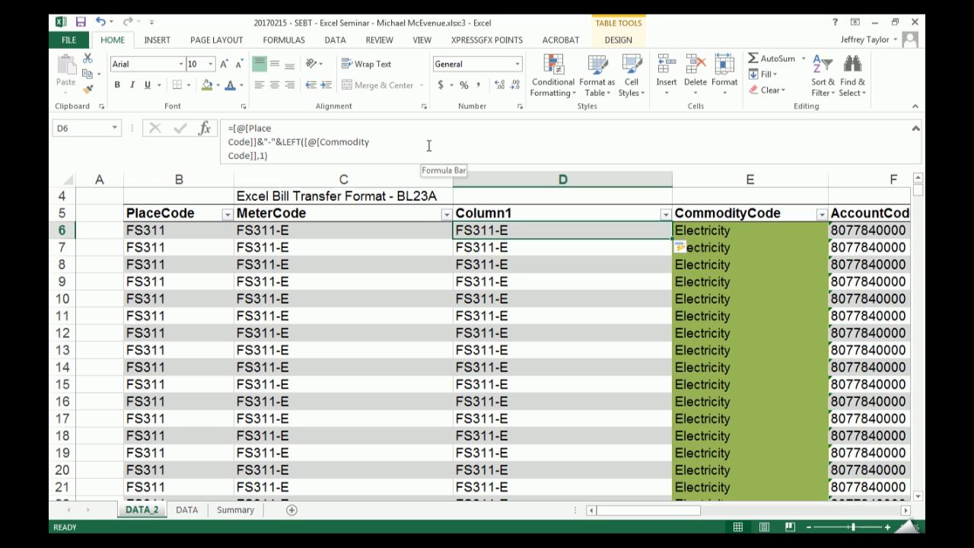
type("=")
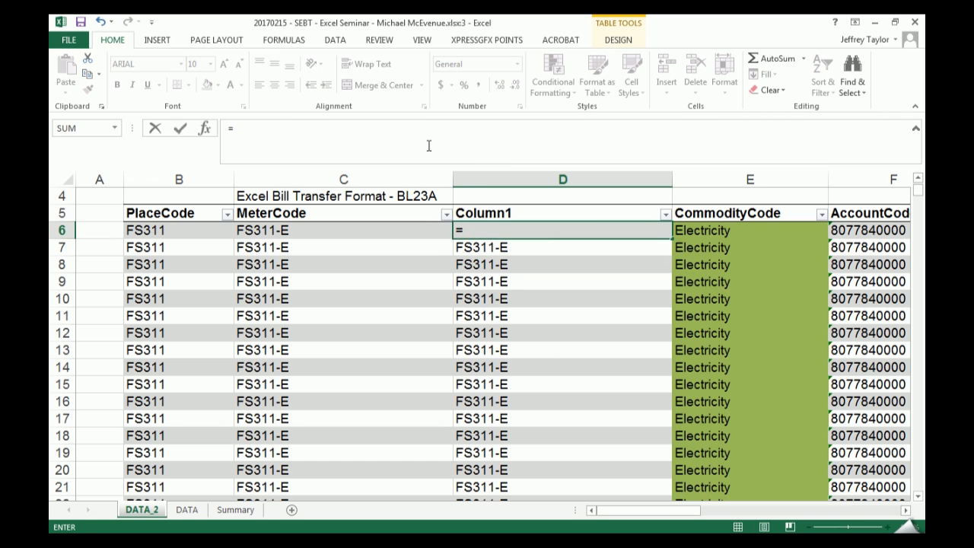
type("mid")
key("Tab")
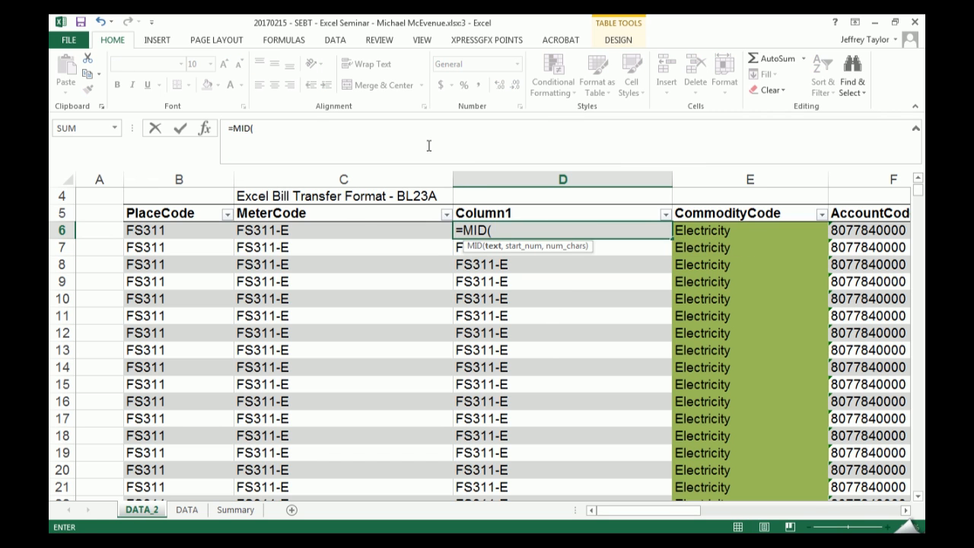
key("Left")
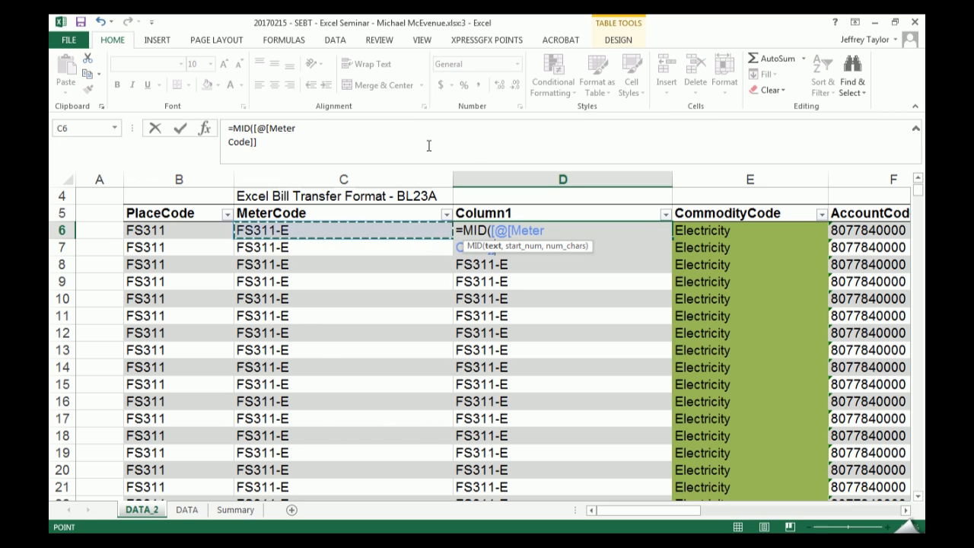
type(",3")
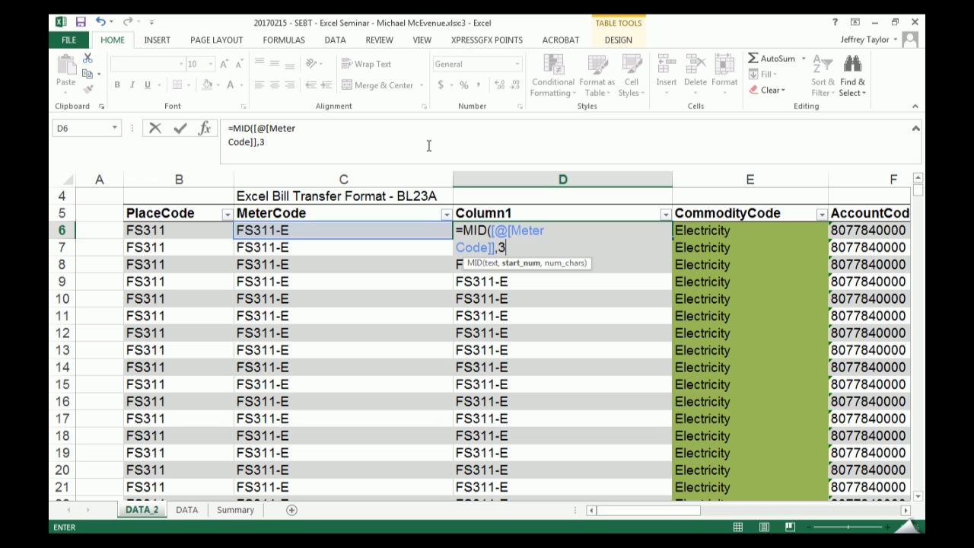
type(",5")
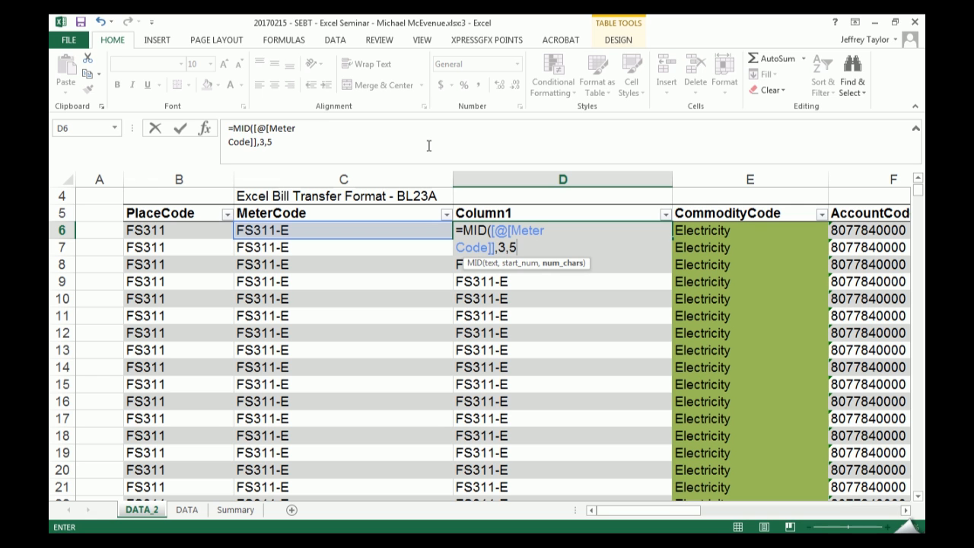
key("Return")
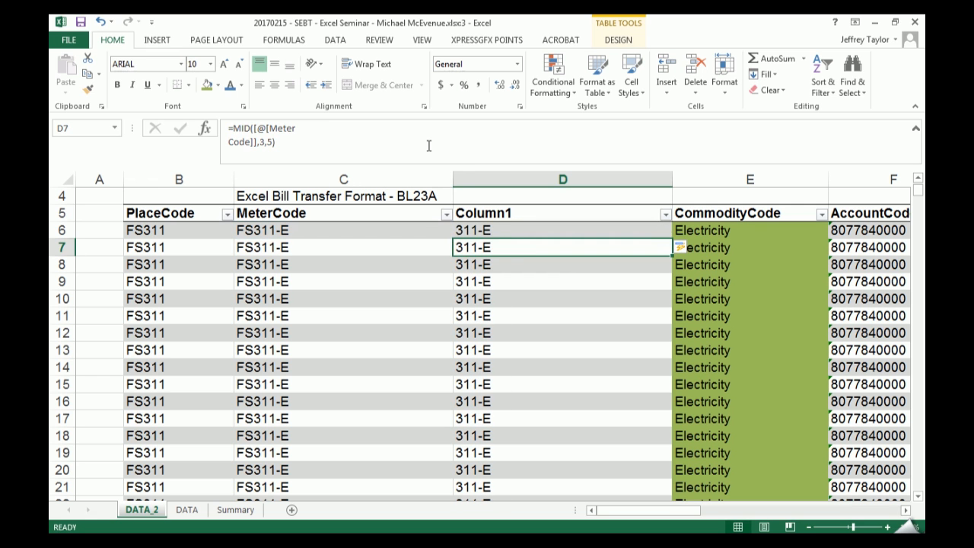
key("Up")
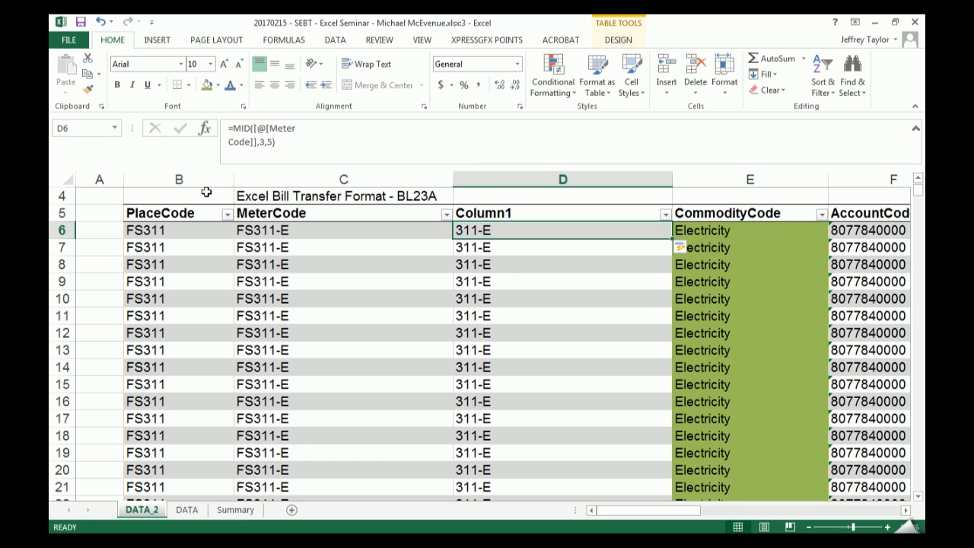
- Try text wrapping on the PlaceCode header cell and switch it back off, finishing on the MeterCode header
left_click(130, 212)
left_click(359, 66)
left_click(359, 65)
left_click(460, 221)
left_click(370, 212)
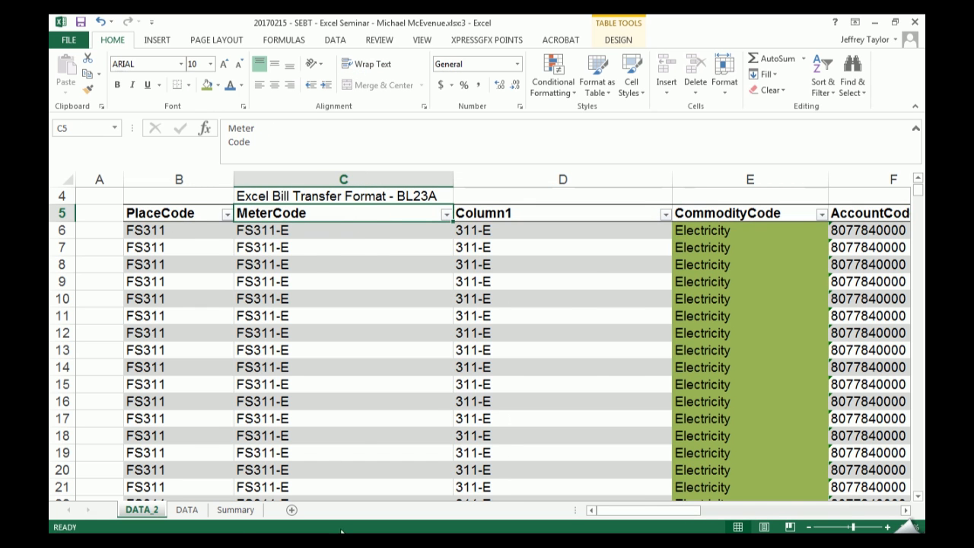
- Copy the Headers list V5:V22 from the DATA sheet and paste it as transposed values from B5 on DATA_2
left_click(235, 509)
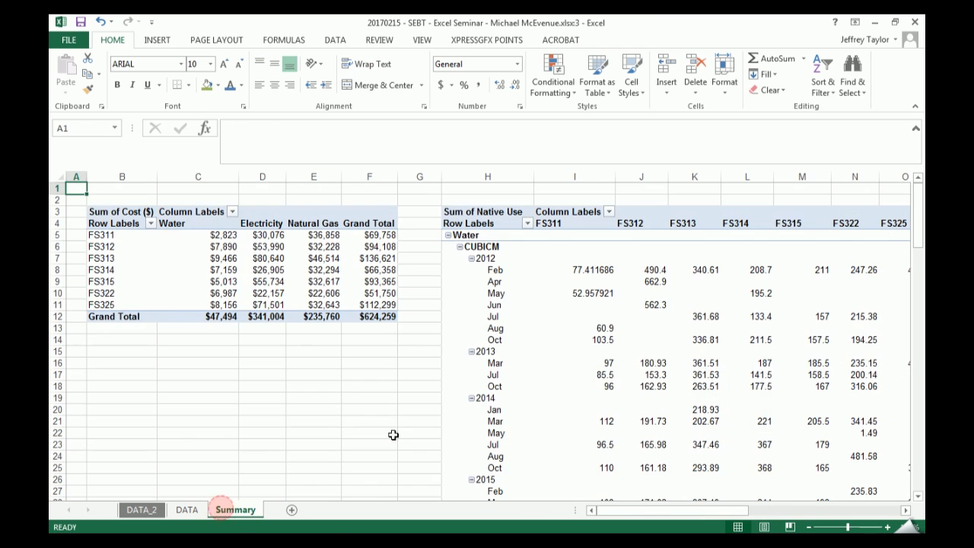
left_click(187, 509)
left_click_drag(717, 236, 735, 433)
key("ctrl+c")
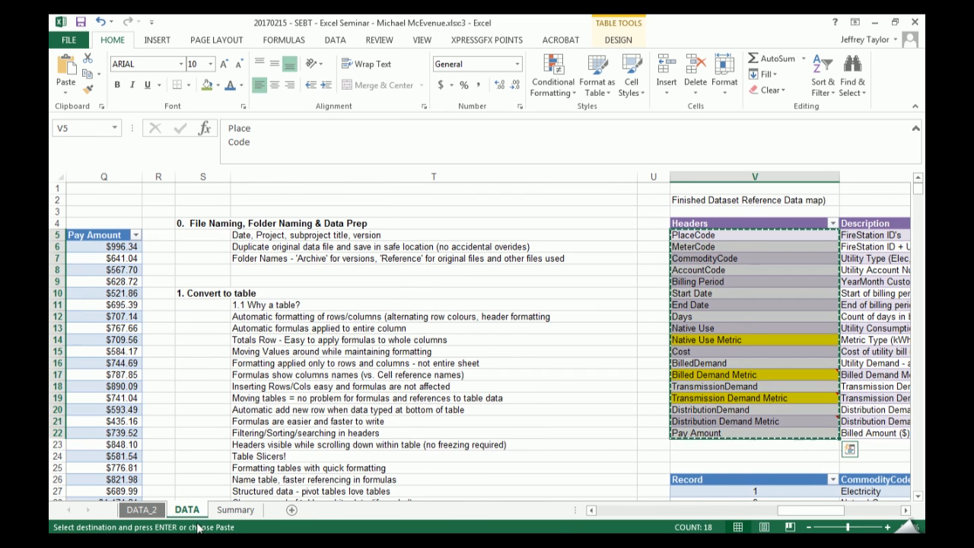
left_click(141, 509)
left_click(163, 217)
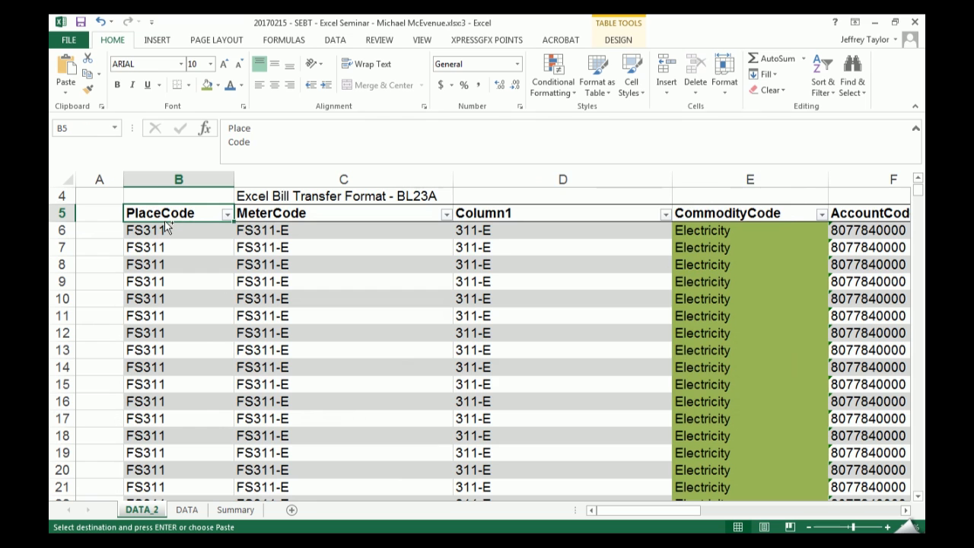
key("ctrl+alt+v")
key("v")
key("e")
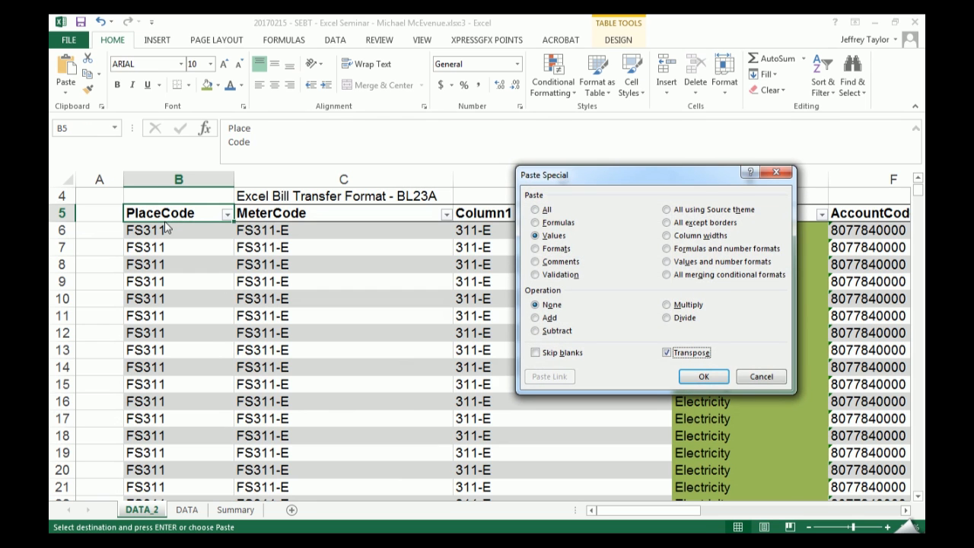
key("Return")
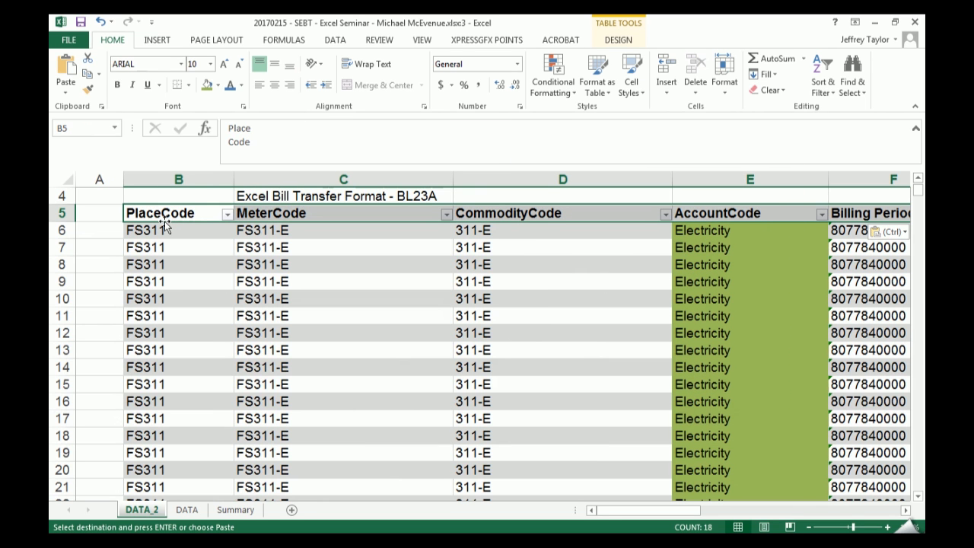
- Undo the transposed header paste and delete the Column1 column from DATA_2
key("ctrl+z")
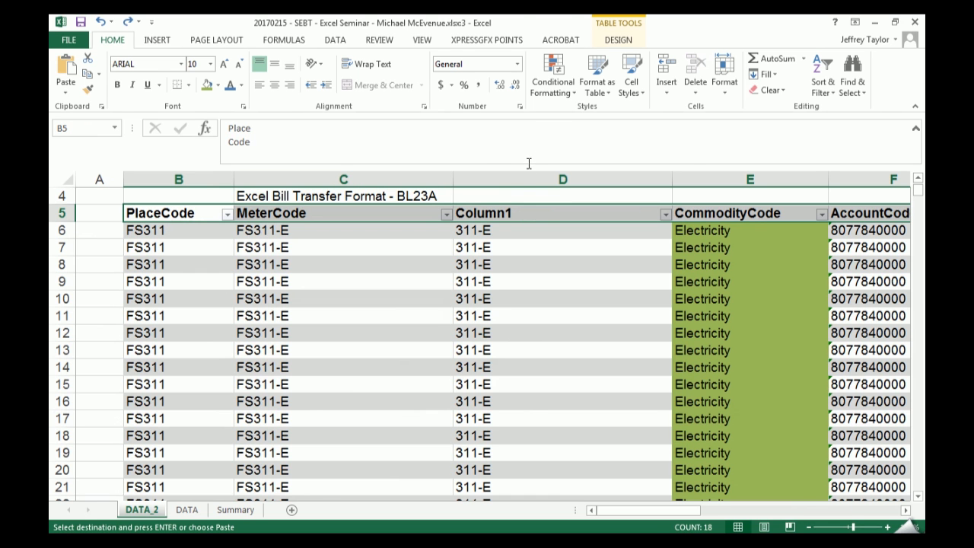
right_click(525, 178)
left_click(558, 285)
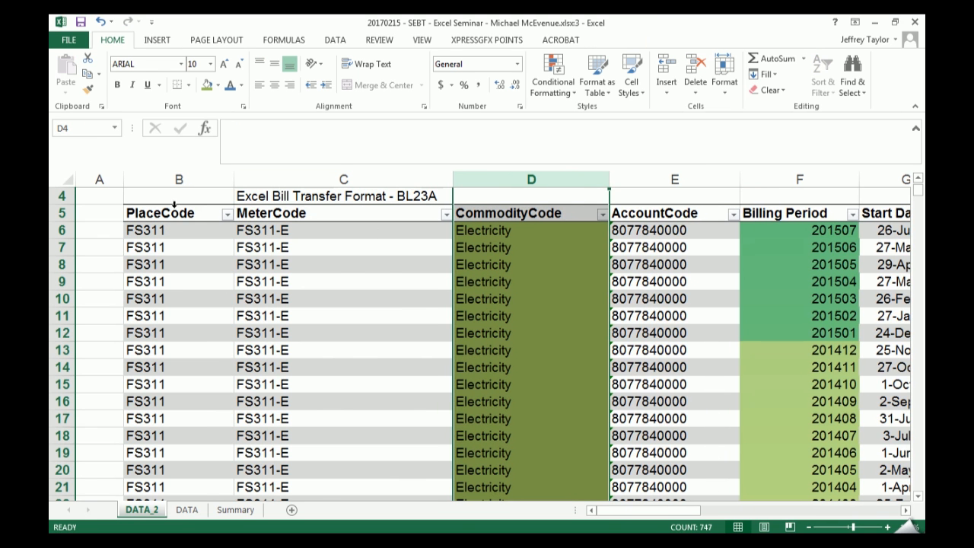
- Copy the selected Headers list on the DATA sheet again and paste it as transposed values over the DATA_2 header row, starting at B5
left_click(187, 509)
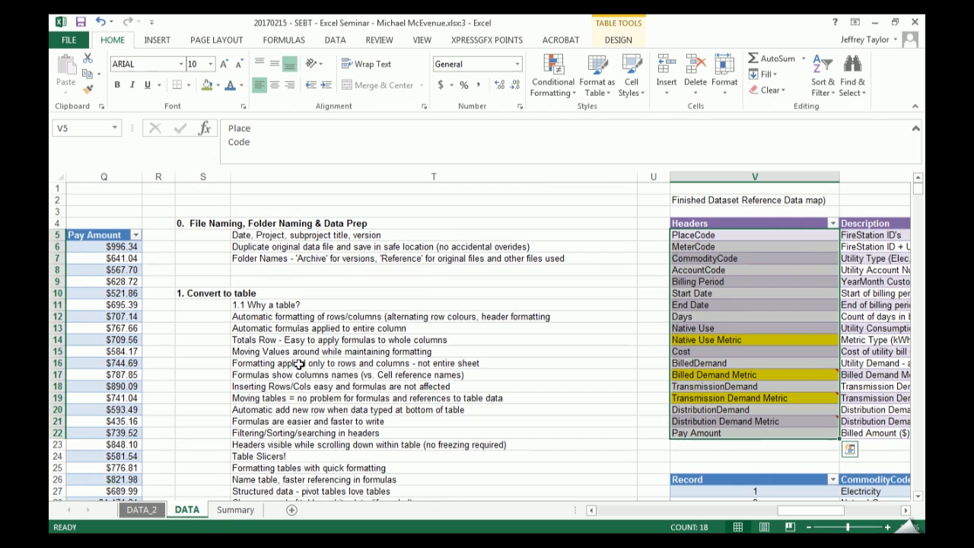
key("ctrl+c")
left_click(143, 509)
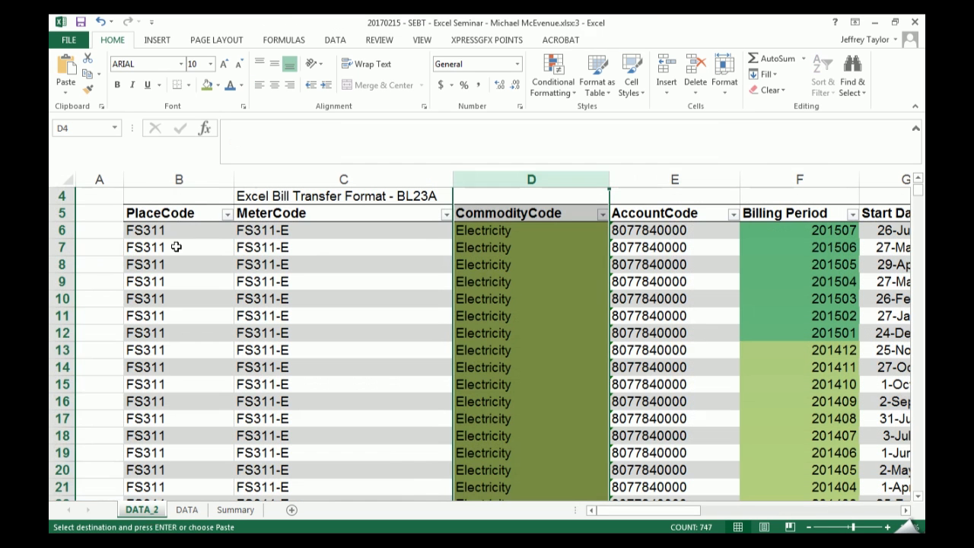
left_click(164, 219)
key("ctrl+alt+v")
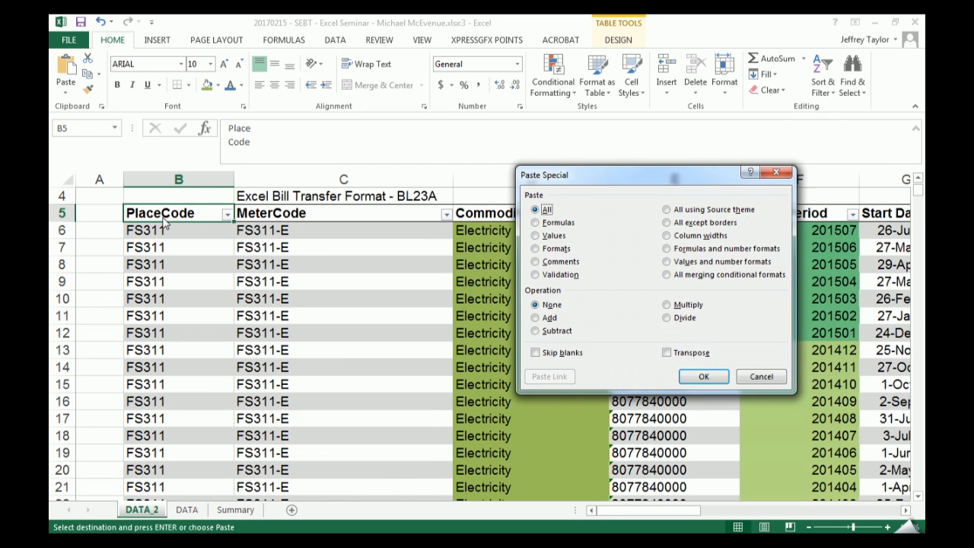
key("v")
key("e")
key("Return")
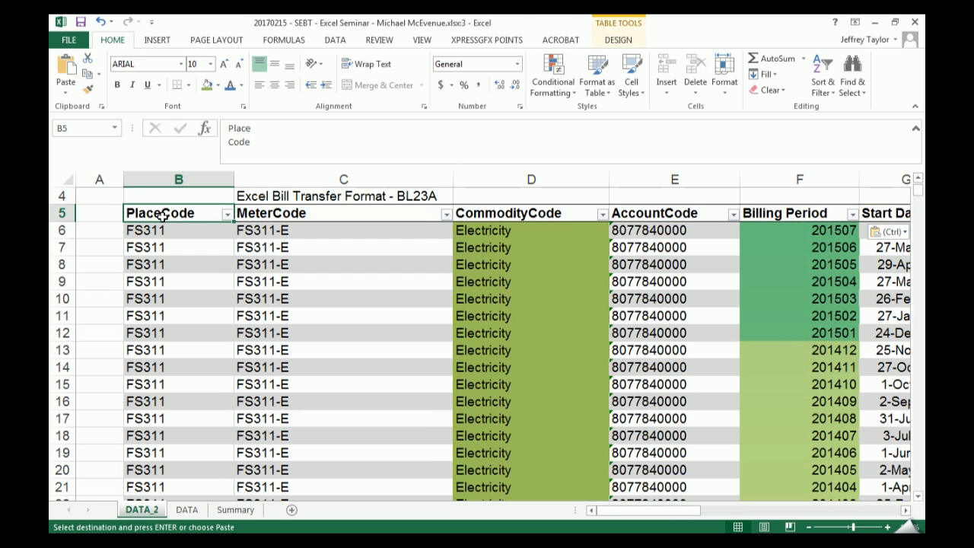
- Replace the line break in the C5 header with a space so it reads Meter Code
key("Right")
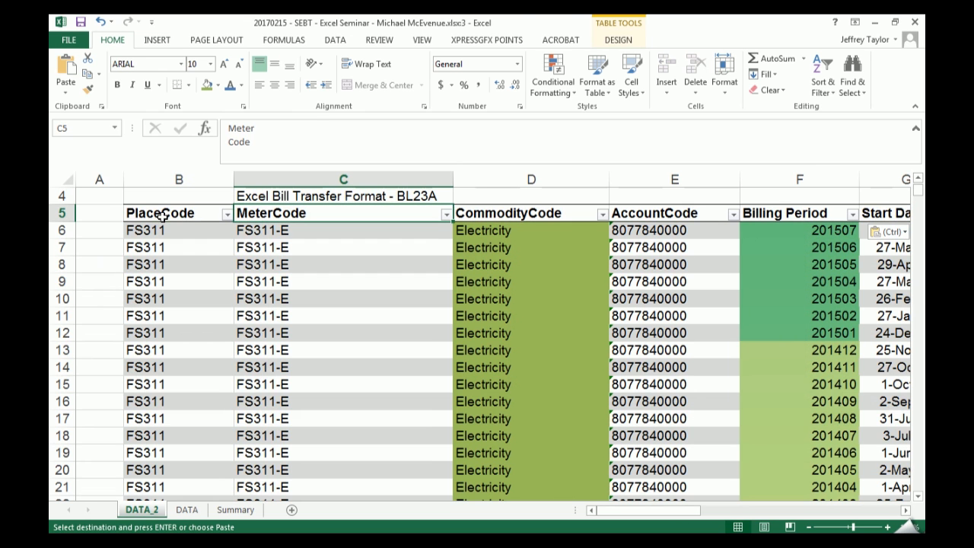
left_click(257, 130)
key("Delete")
key("Return")
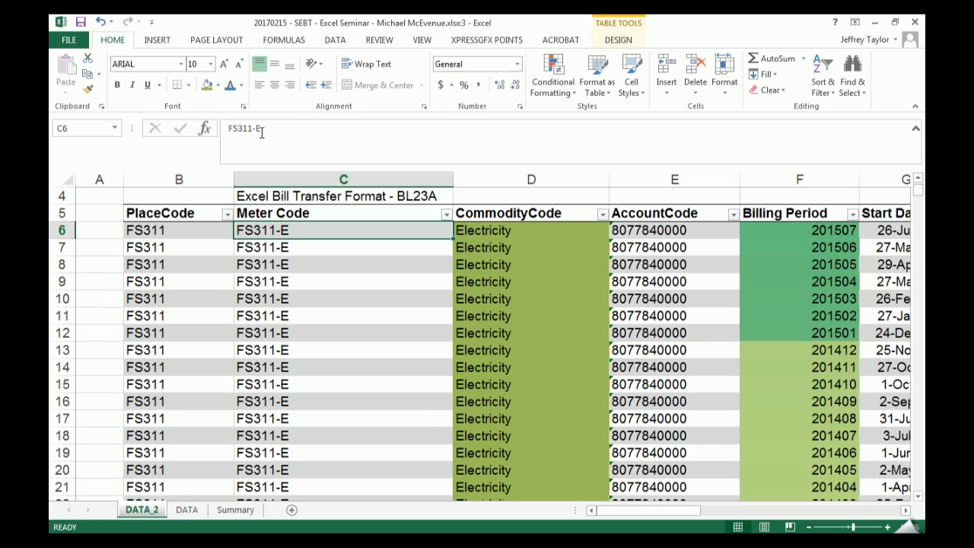
- Try a line break between Meter and Code in the C5 header, then cancel the edit
key("Up")
right_click(241, 138)
left_click(346, 133)
left_click(261, 129)
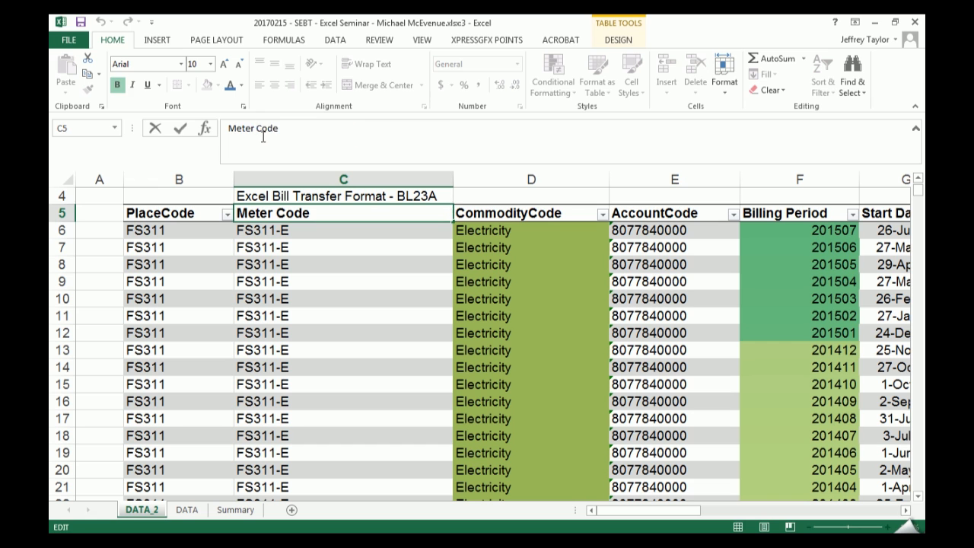
key("Return")
key("Up")
key("F2")
key("alt+Return")
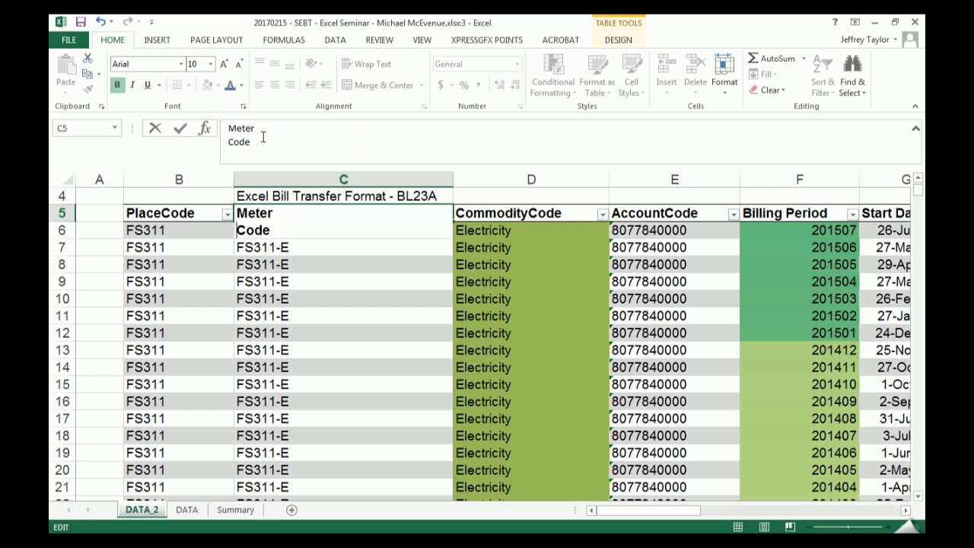
key("Escape")
- Remove the line break from the B5 header so it reads PlaceCode on one line
key("Left")
key("F2")
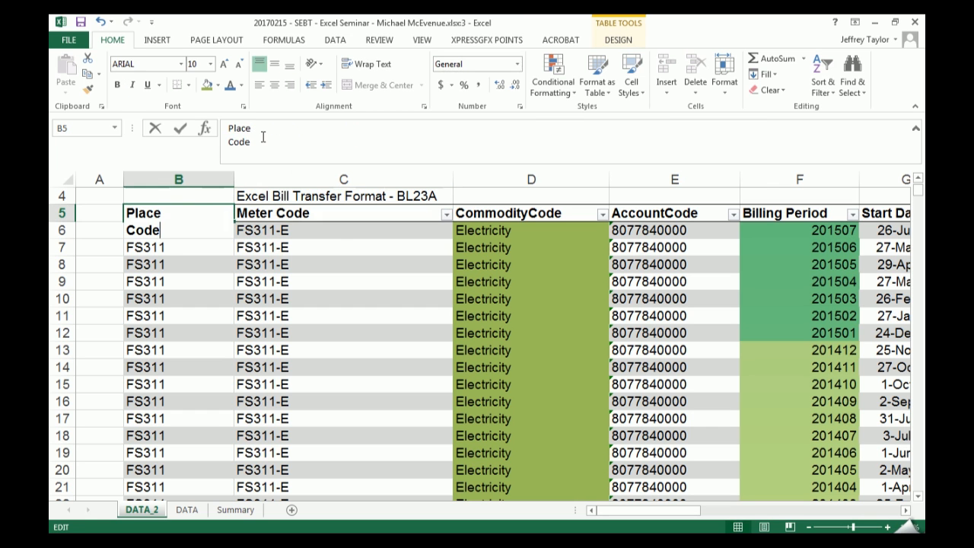
key("BackSpace")
key("ctrl+Return")
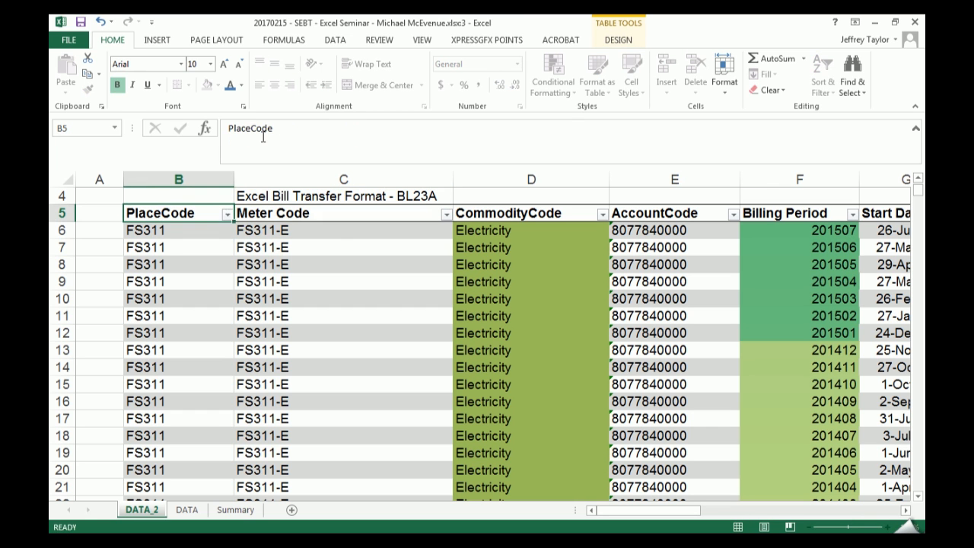
- Remove the line break from the D5 header so it reads CommodityCode on one line
key("Right")
key("Right")
key("F2")
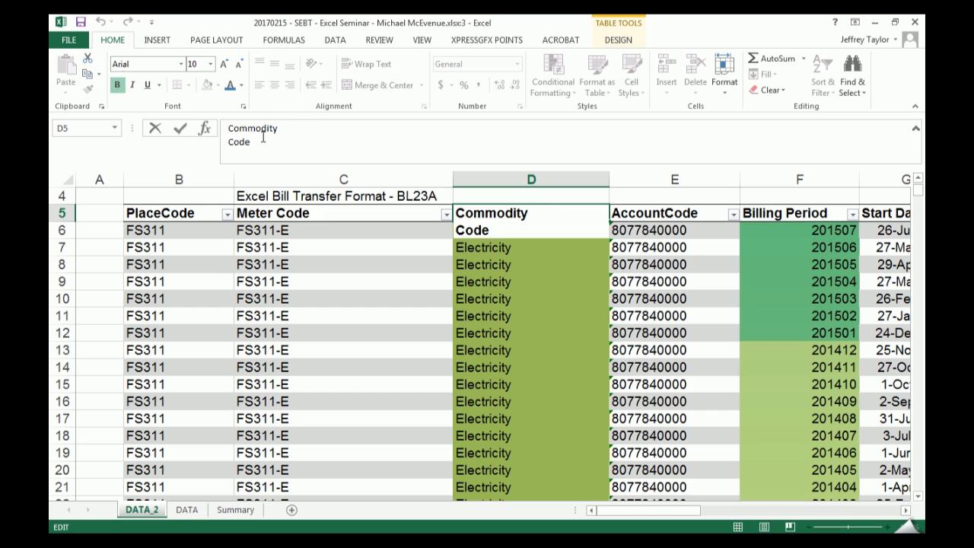
key("BackSpace")
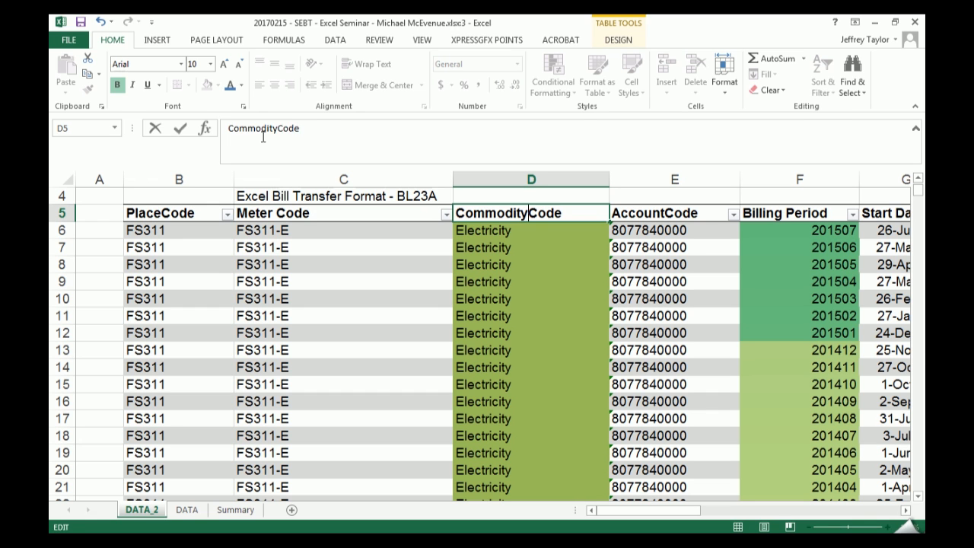
key("Return")
- Try deleting the Meter Code column from the DATA_2 sheet and undo the deletion
left_click_drag(311, 232, 312, 418)
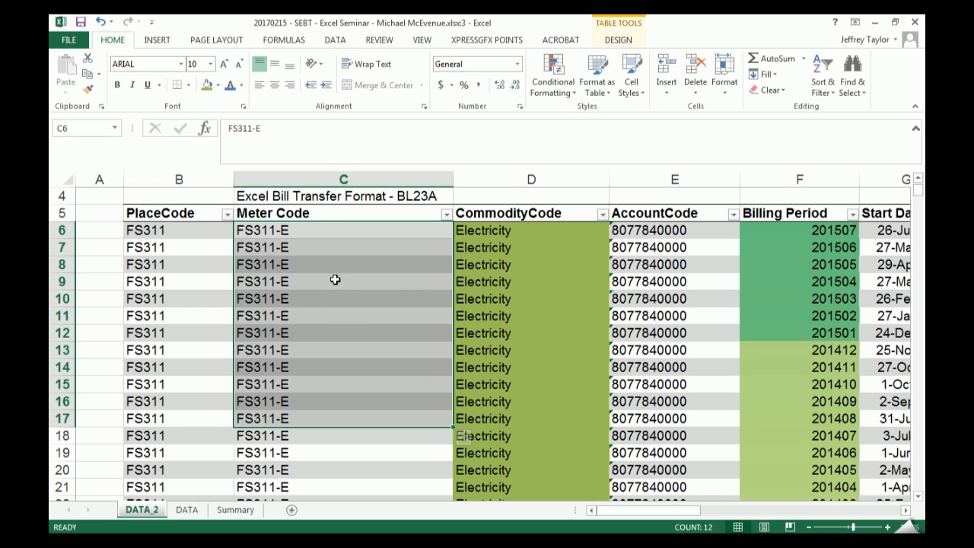
right_click(344, 177)
key("Escape")
key("ctrl+minus")
left_click(294, 318)
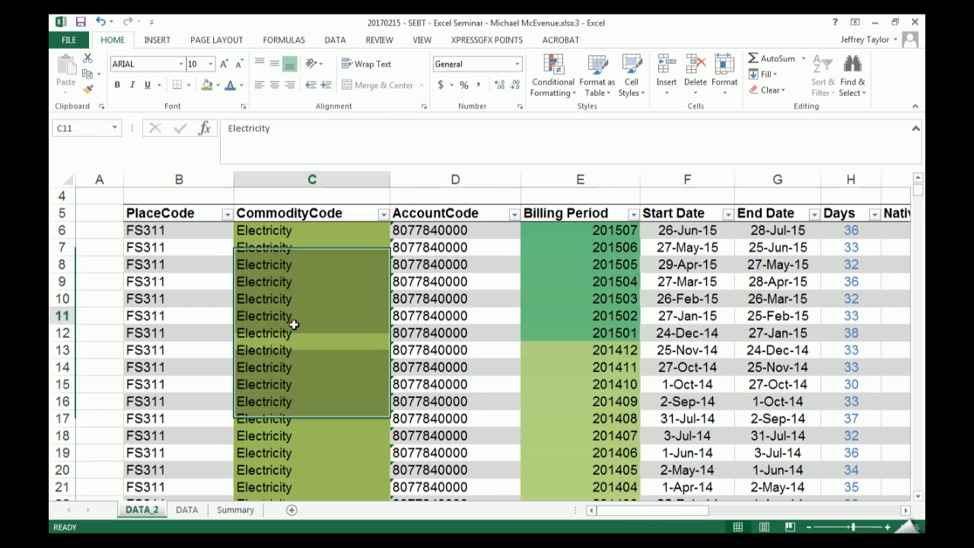
left_click_drag(339, 232, 334, 435)
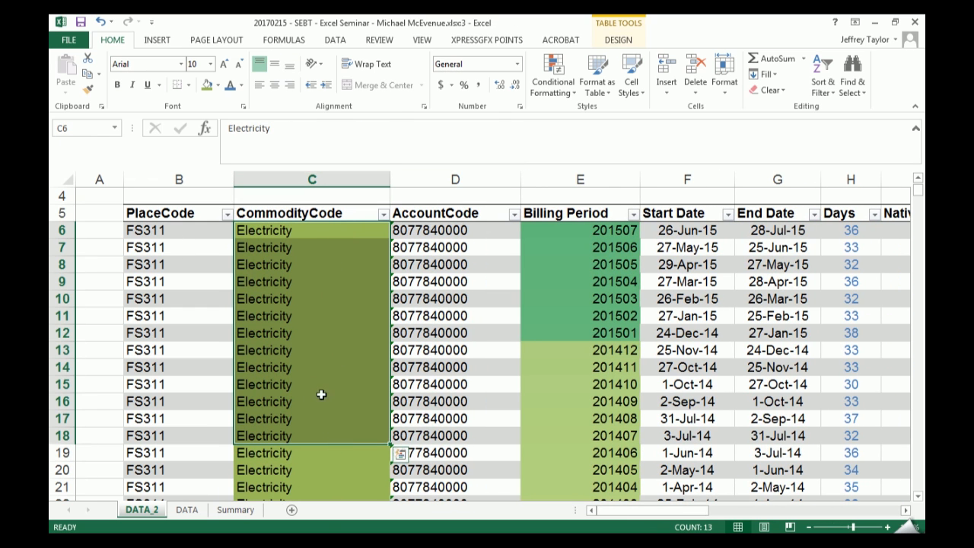
key("ctrl+z")
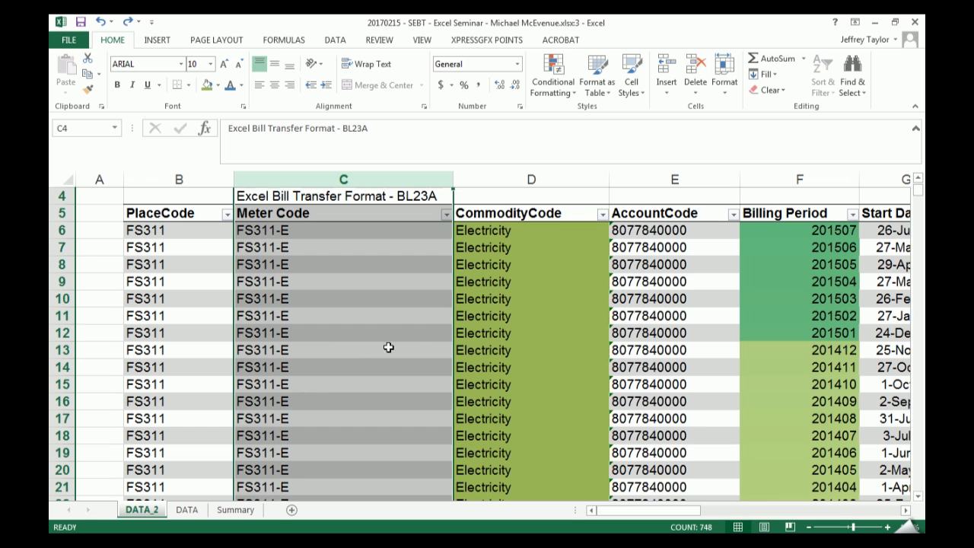
- Delete the CommodityCode column and insert a blank table column between Meter Code and AccountCode
right_click(534, 180)
left_click(569, 293)
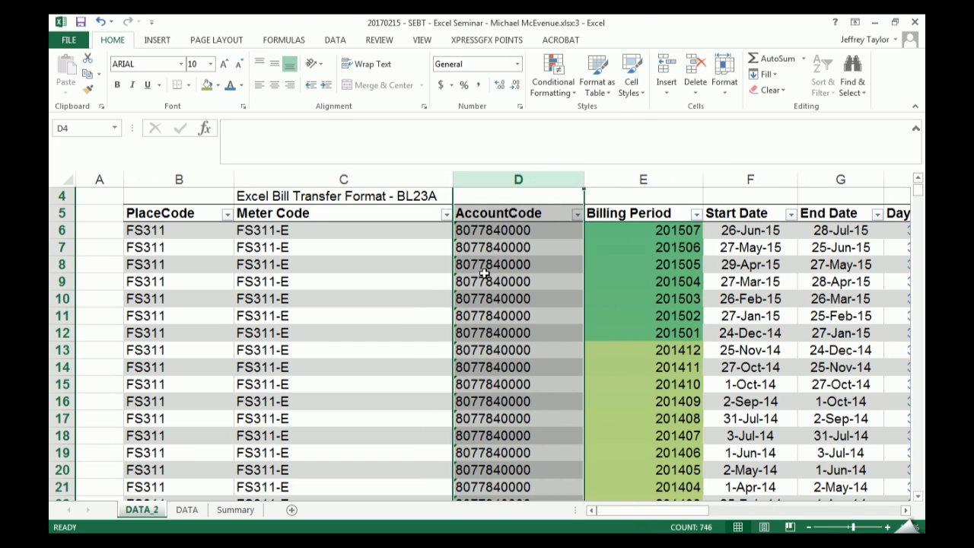
left_click(517, 281)
left_click(314, 230)
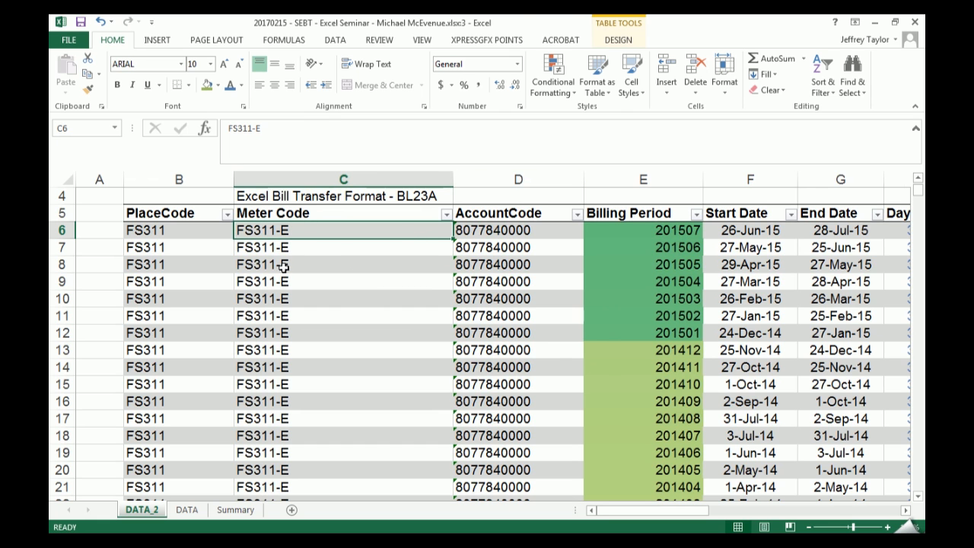
right_click(488, 180)
left_click(521, 272)
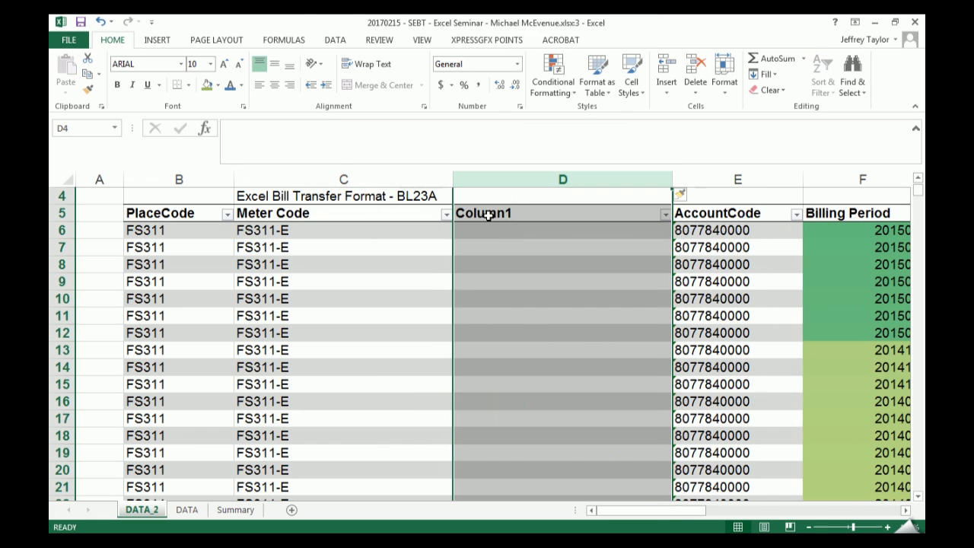
left_click(489, 216)
key("Down")
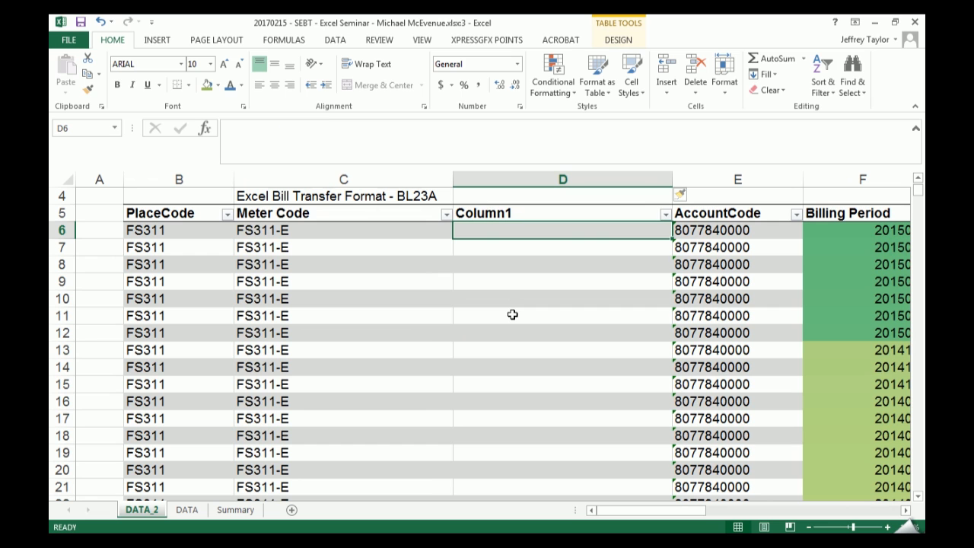
type("=r")
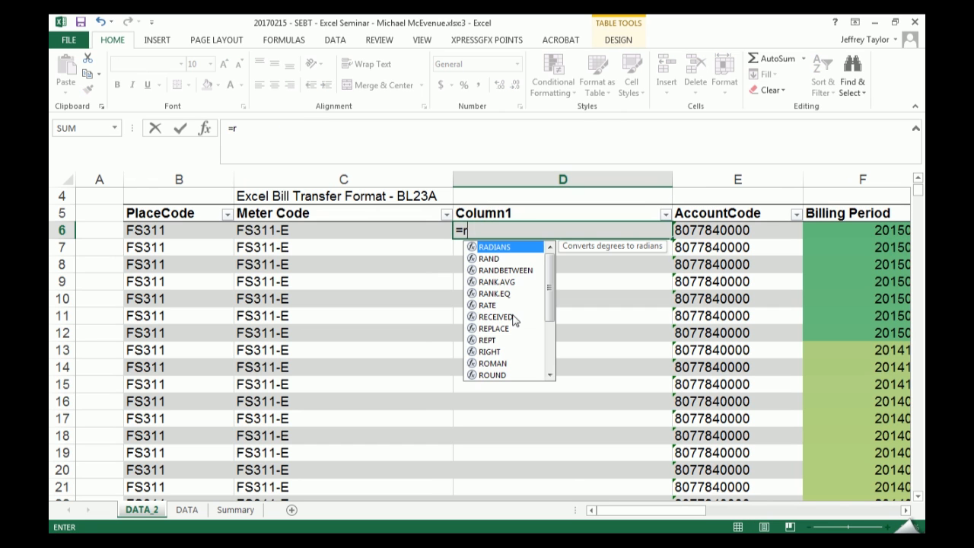
type("ighty")
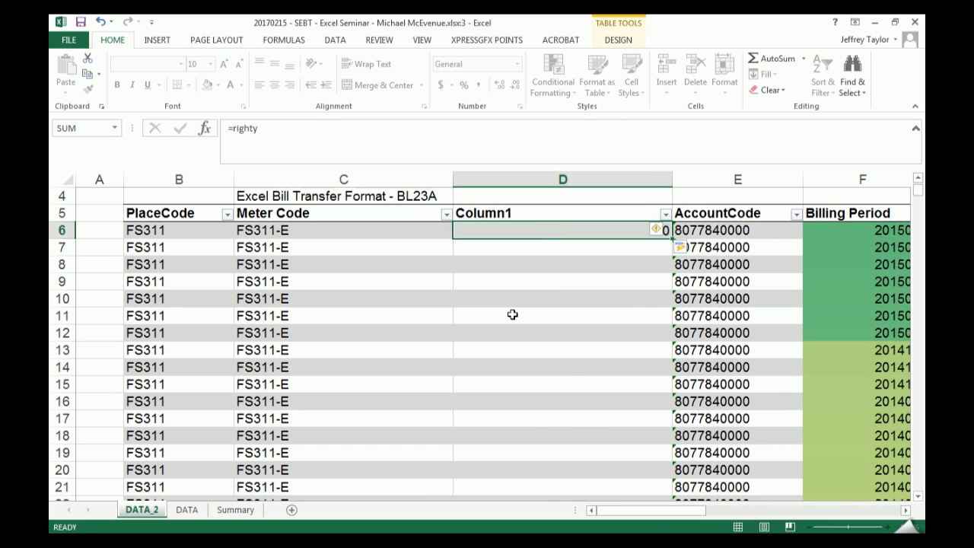
key("Tab")
key("shift+Tab")
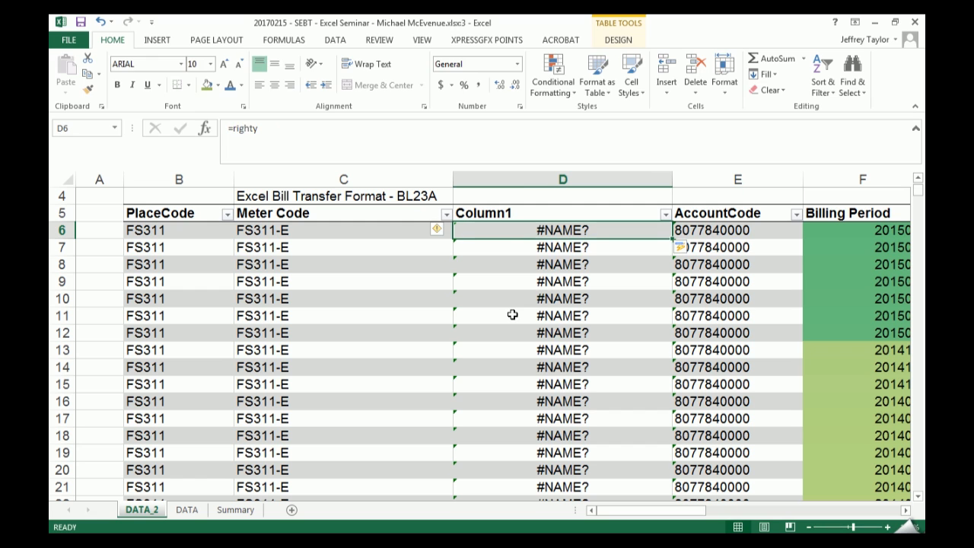
- Fill the new Column1 from D6 with =RIGHT([@[Meter Code]],1) to extract each meter code's last character
type("=right")
key("Tab")
key("Left")
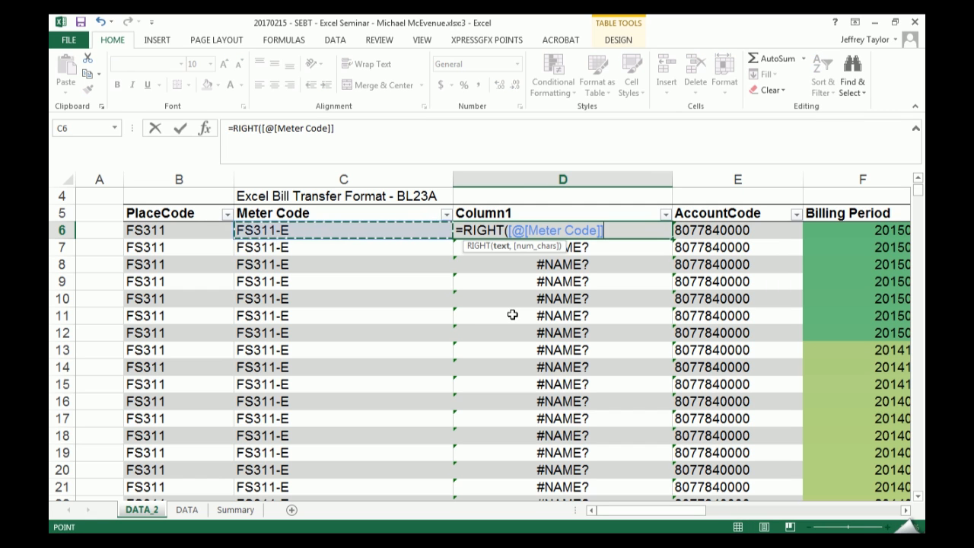
key("F8")
type(",")
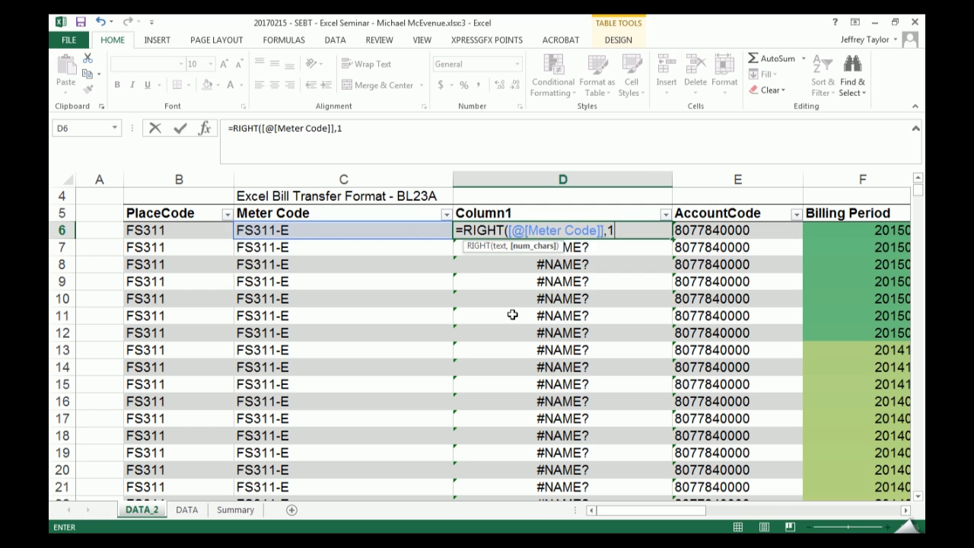
type("1")
key("Return")
key("Up")
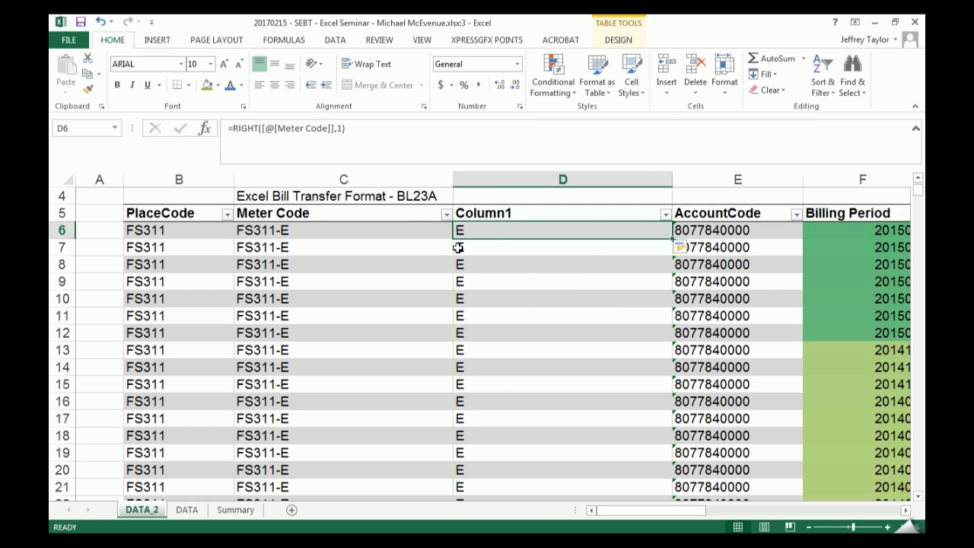
- Copy all the Column1 formula cells and paste them back in place as values
scroll(604, 263, "down", 7)
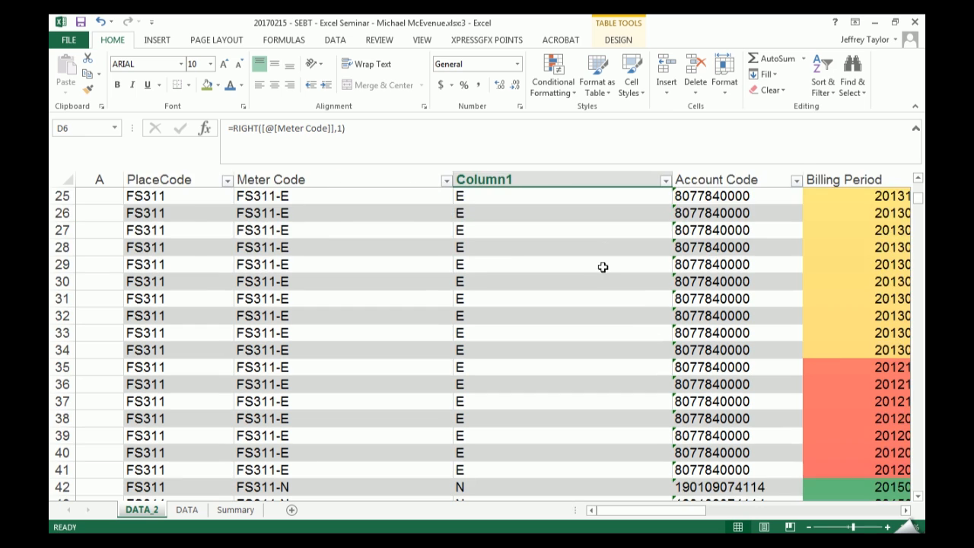
scroll(609, 270, "up", 8)
left_click(594, 264)
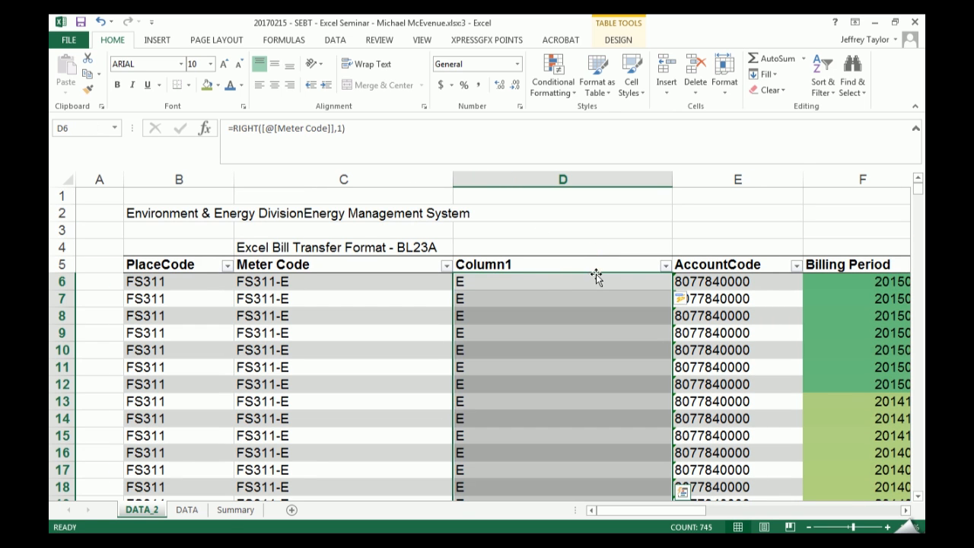
key("ctrl+c")
key("ctrl+alt+v")
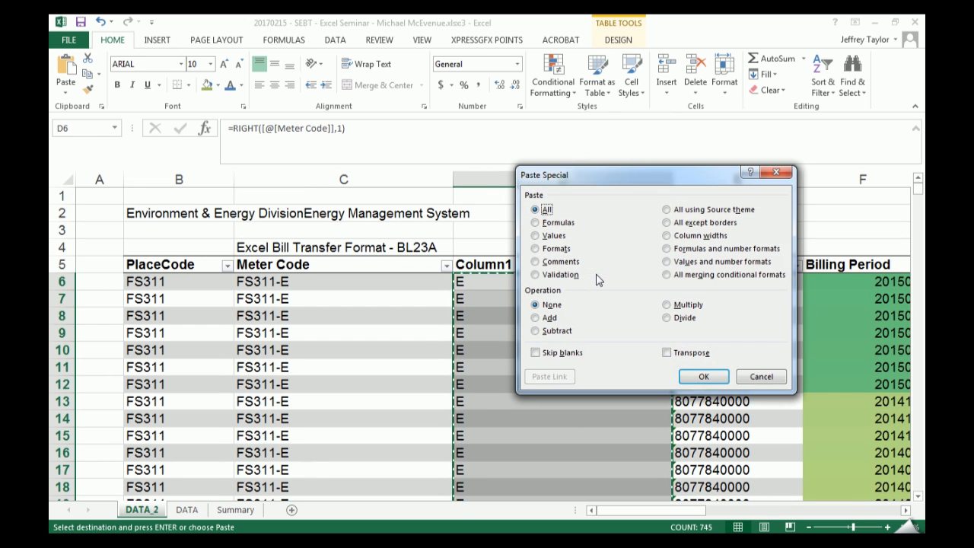
key("v")
key("Return")
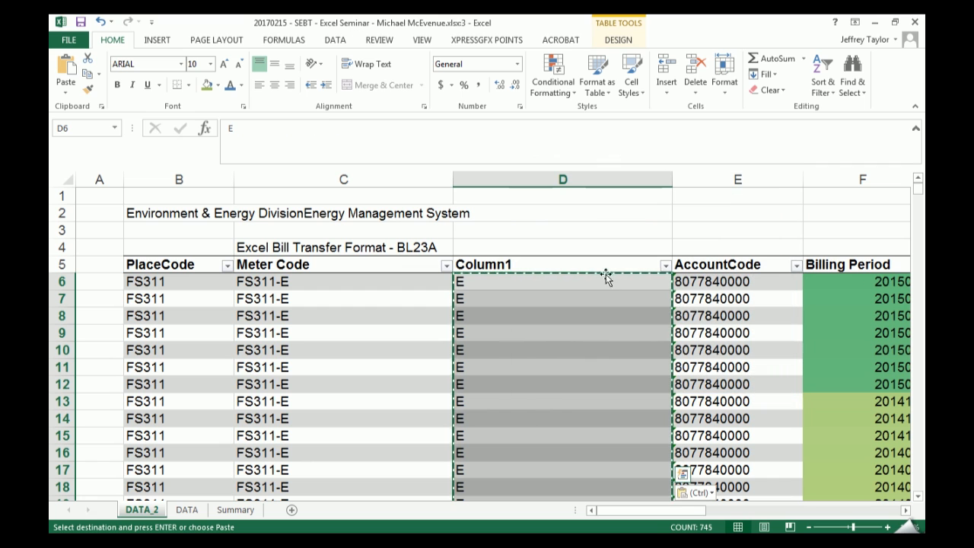
- Filter Column1 to exclude the E and N codes and show the rows with suffixes 1 and 2
left_click(665, 267)
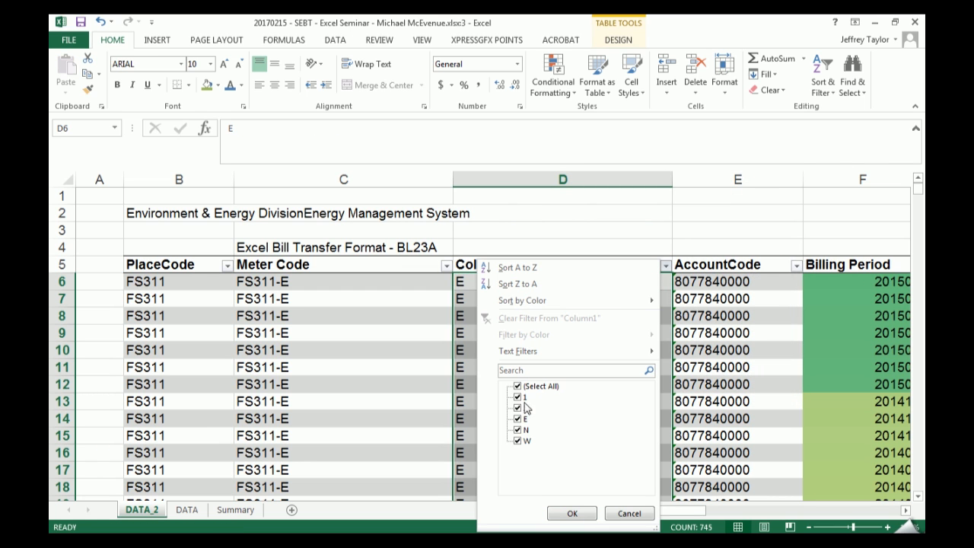
key("Escape")
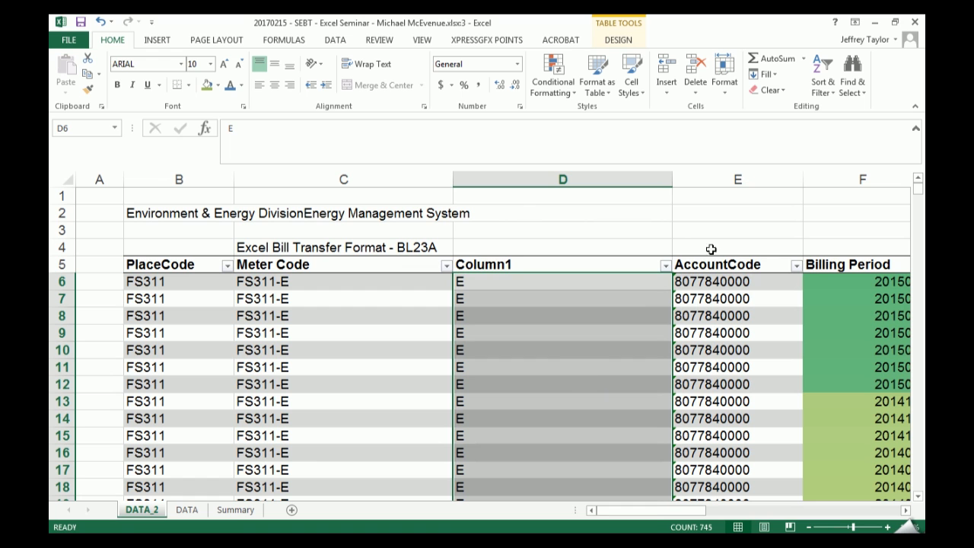
left_click(665, 267)
left_click(518, 418)
left_click(517, 431)
left_click(573, 513)
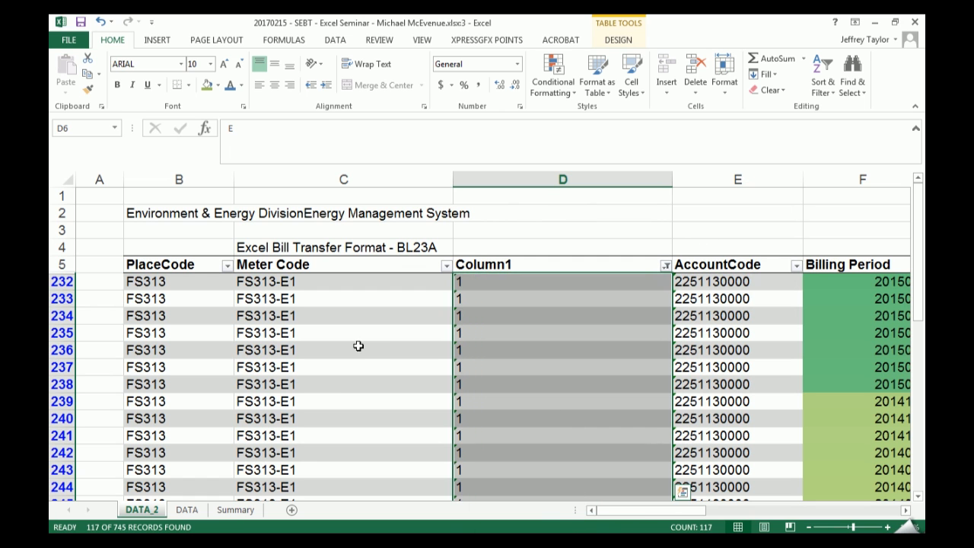
- Examine how the filtered rows' meter codes, extracted suffixes and account codes differ where FS313-E1 changes to FS313-E2
left_click(348, 332)
left_click(327, 283)
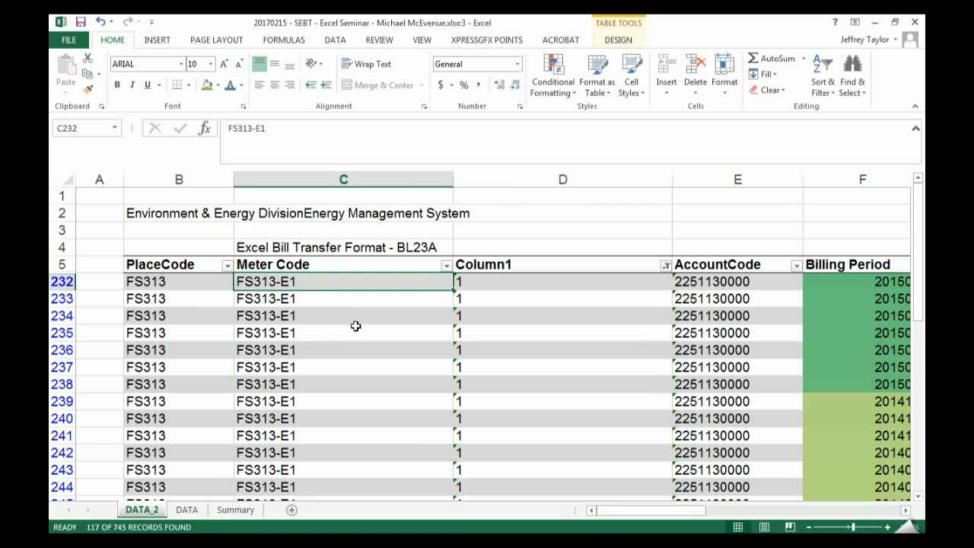
scroll(358, 324, "down", 5)
scroll(370, 323, "down", 5)
scroll(368, 312, "up", 10)
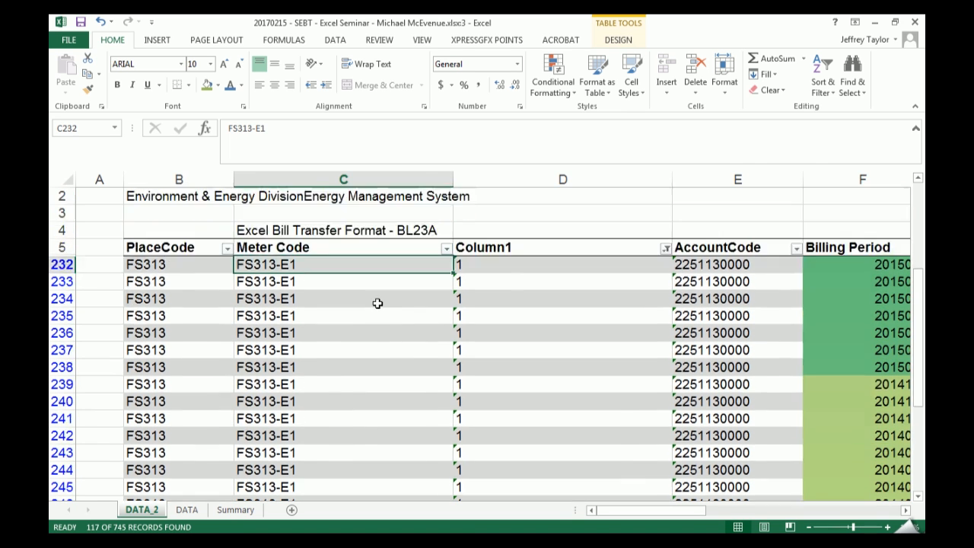
scroll(354, 296, "down", 12)
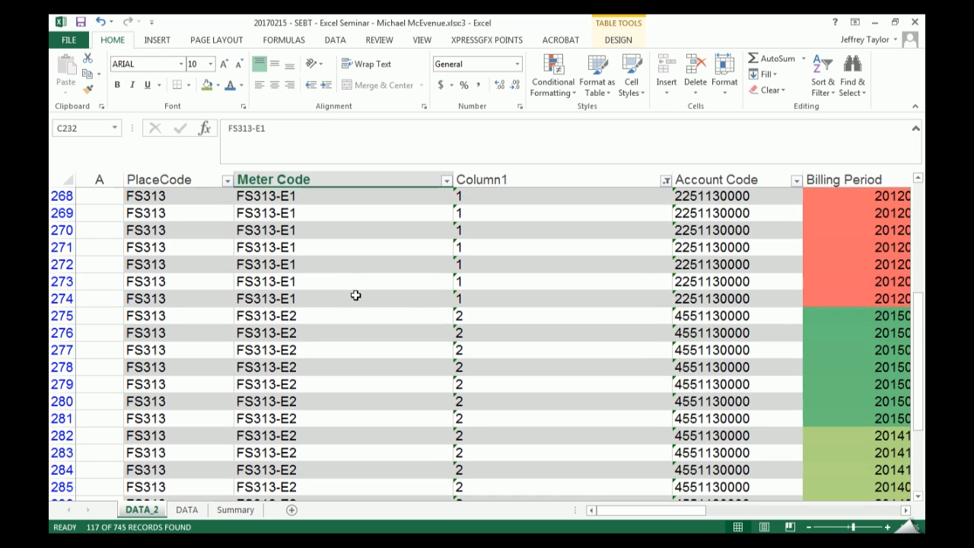
left_click_drag(707, 299, 711, 384)
left_click_drag(734, 245, 742, 361)
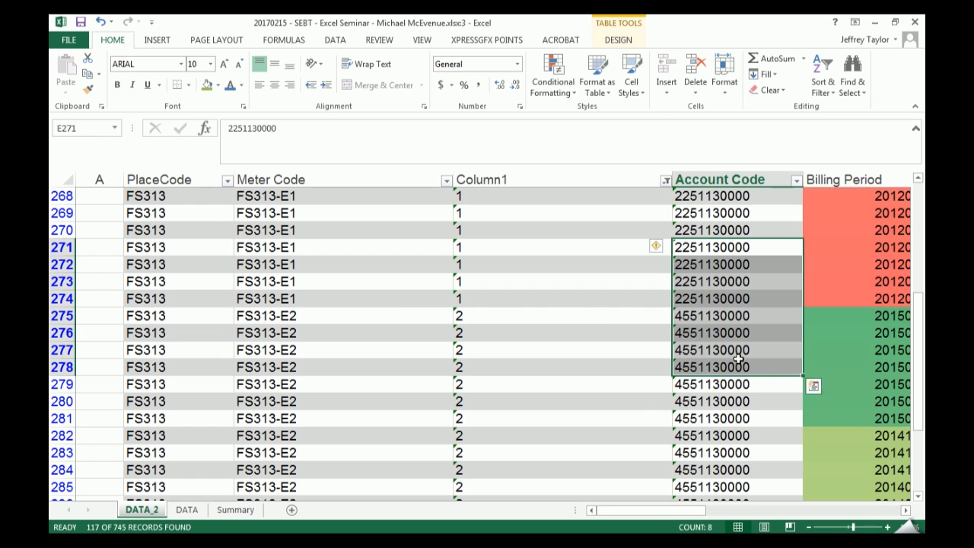
left_click_drag(256, 280, 643, 330)
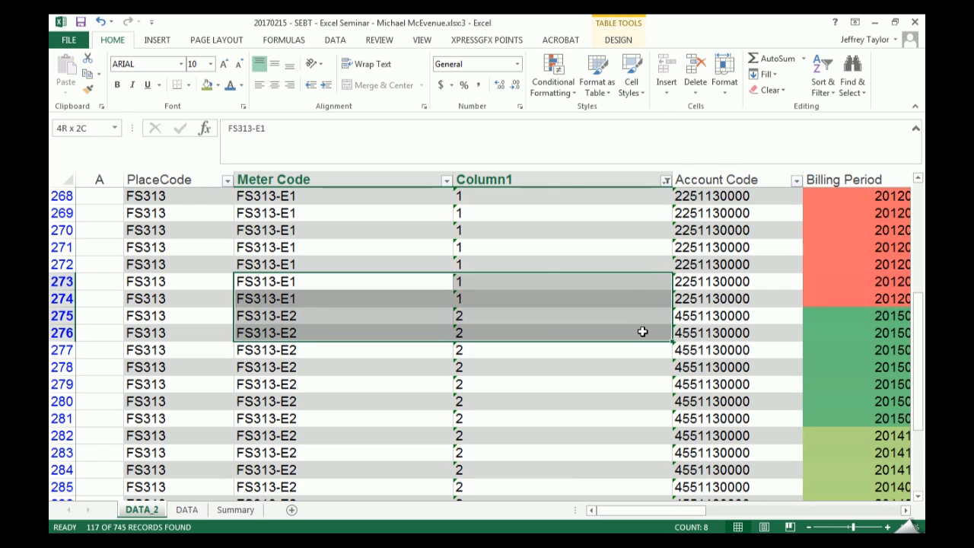
left_click_drag(274, 299, 708, 315)
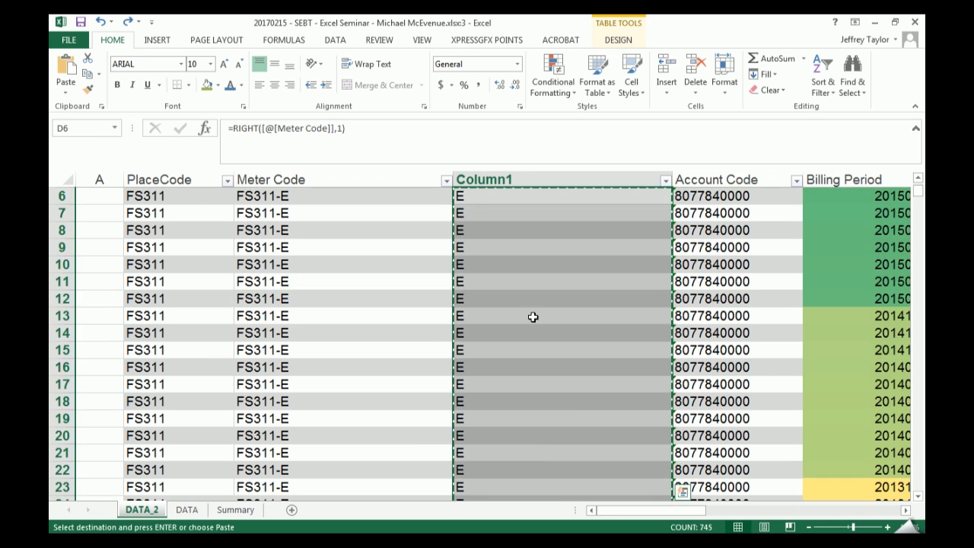
left_click(538, 319)
- Undo the Column1 filter, pasted values, formulas and column insertion, plus the deletion of the CommodityCode column
scroll(541, 322, "up", 2)
key("Escape")
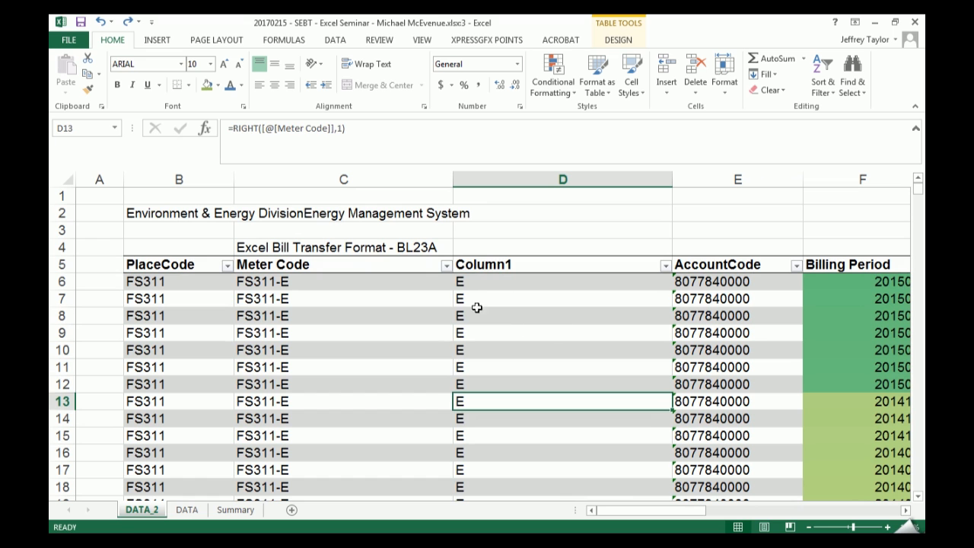
key("ctrl+z")
key("ctrl+z")
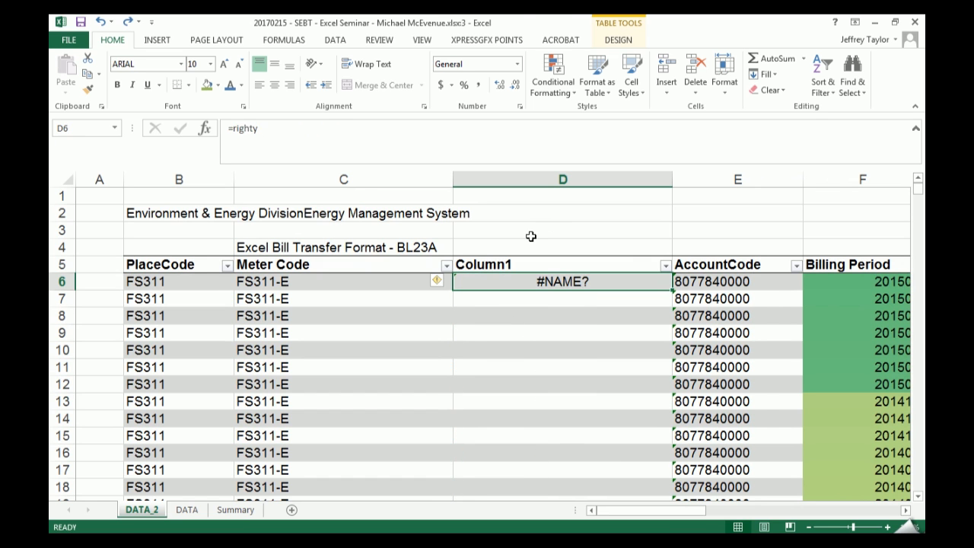
key("ctrl+z")
key("ctrl+z")
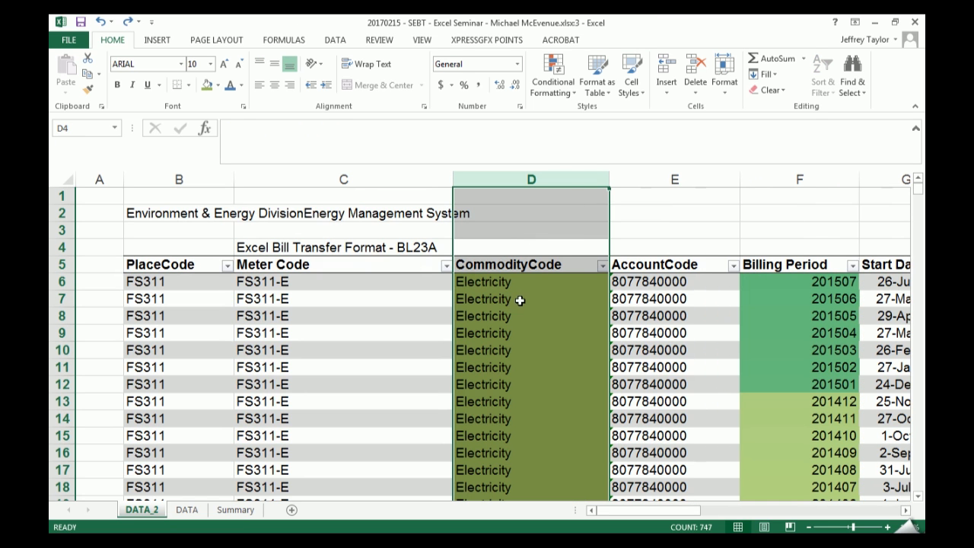
- Insert a blank helper column in the table directly before AccountCode
right_click(646, 176)
left_click(688, 274)
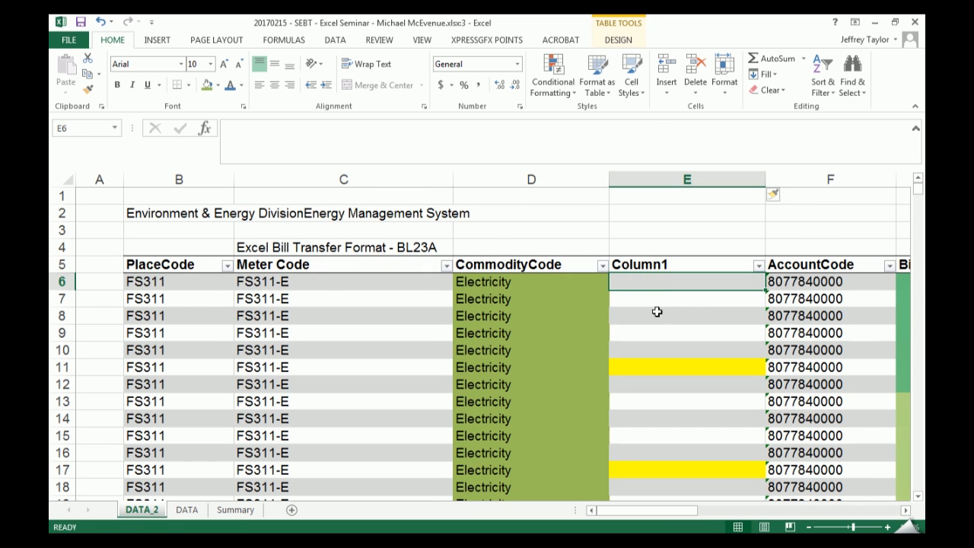
type("=trim")
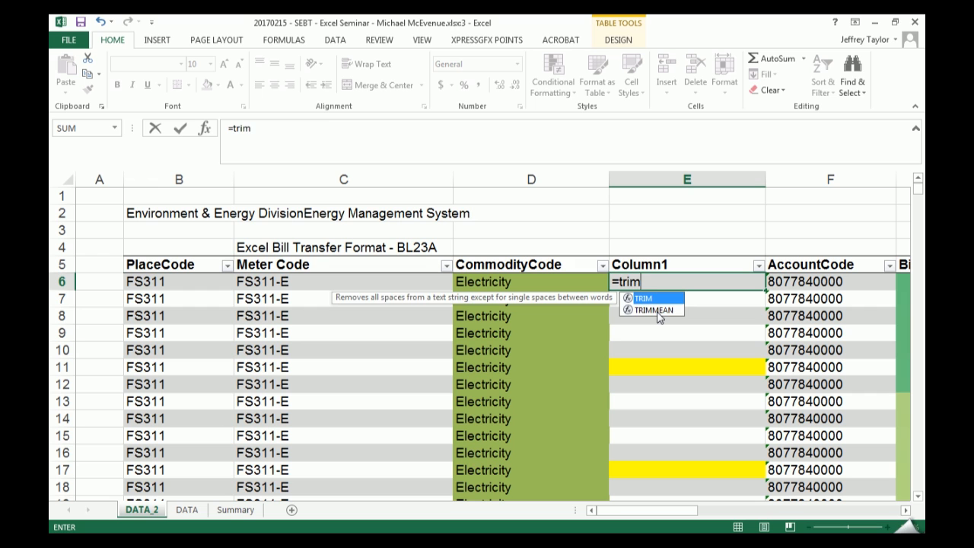
key("Tab")
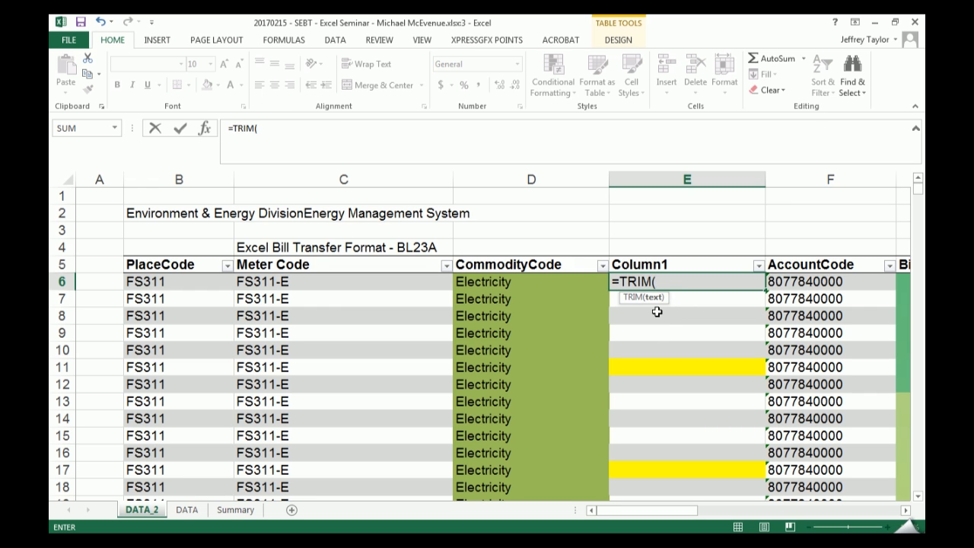
key("Escape")
- Examine the CommodityCode entry in D6 for trailing spaces after the text
key("Left")
key("F2")
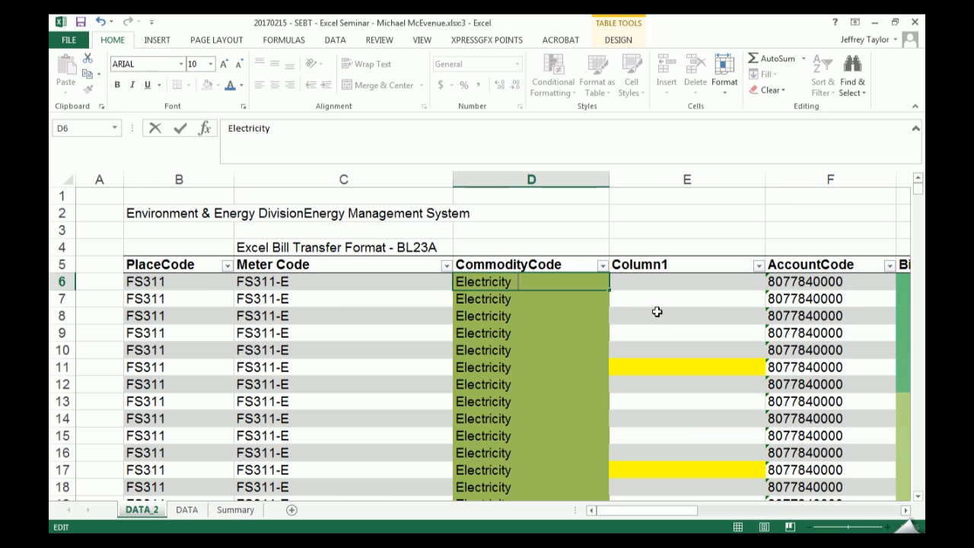
key("Return")
key("Down")
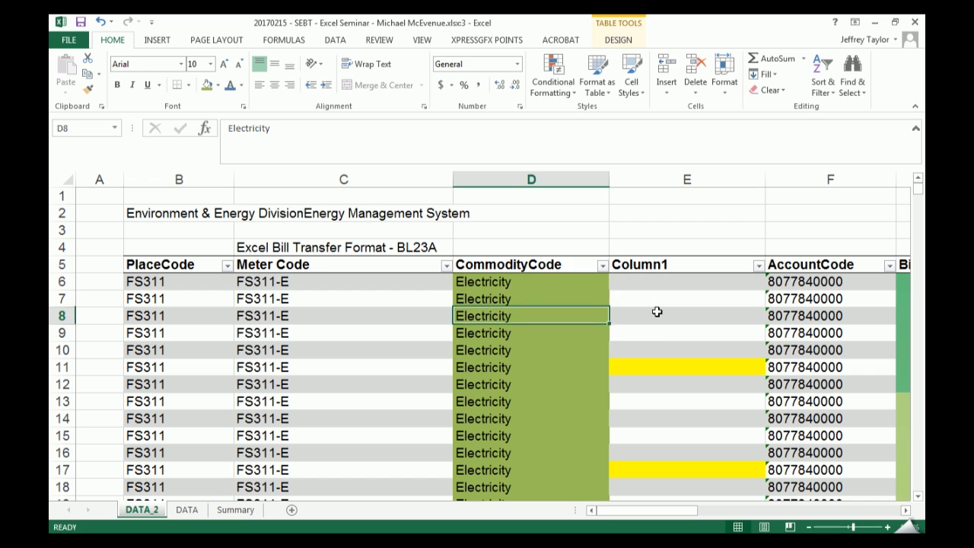
key("F3")
key("Escape")
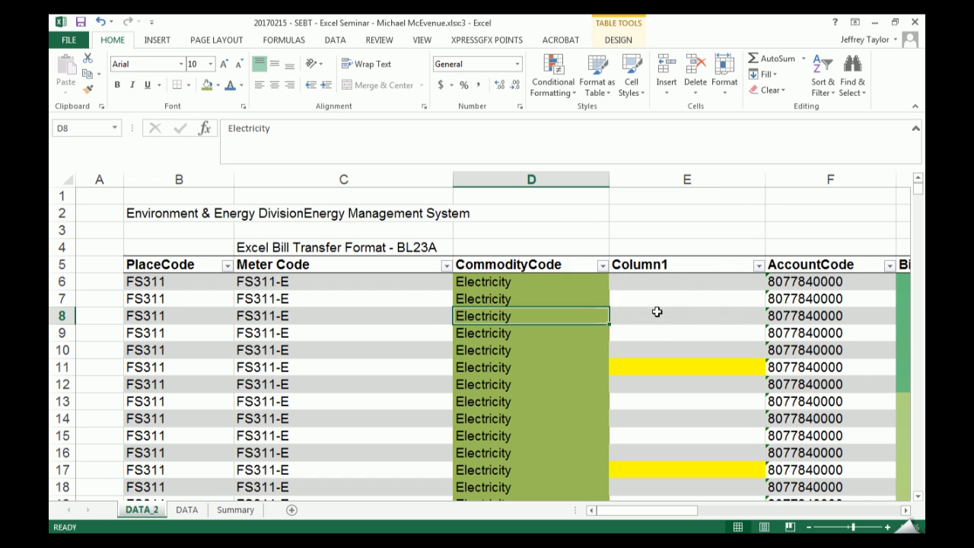
key("Right")
key("Up")
key("Up")
key("Left")
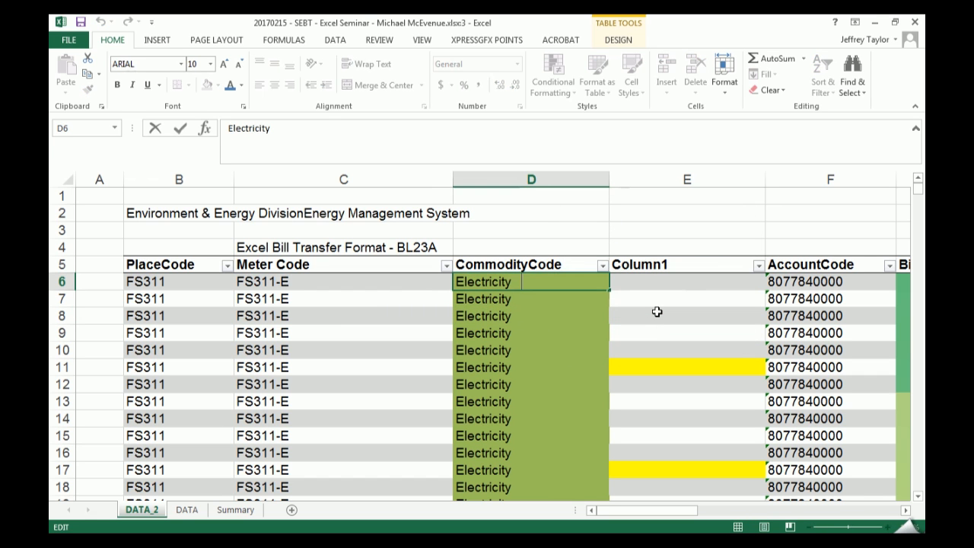
key("Right")
type("=trim")
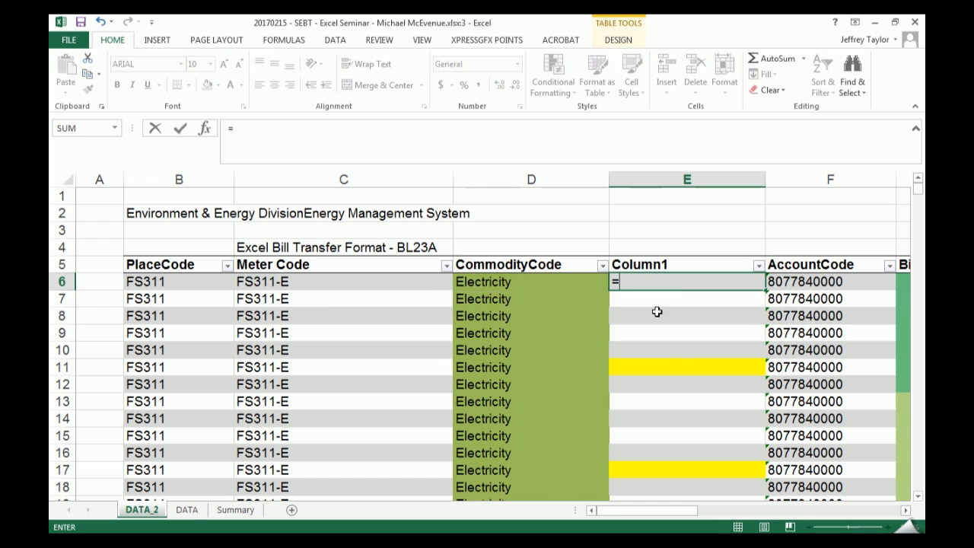
key("Tab")
key("Left")
key("ctrl+Return")
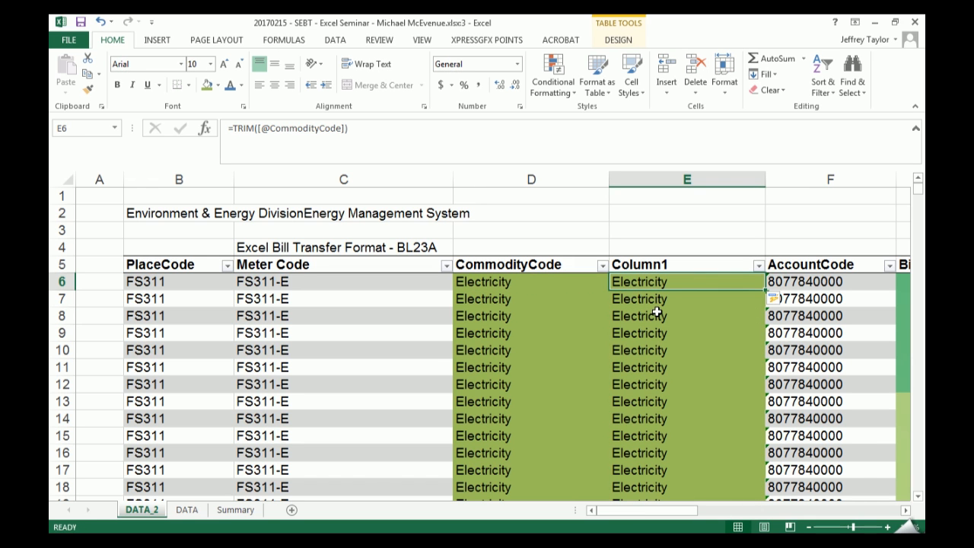
- Copy E6 and paste it back in place as a value, and check its text for trailing spaces
key("ctrl+c")
key("ctrl+alt+v")
key("v")
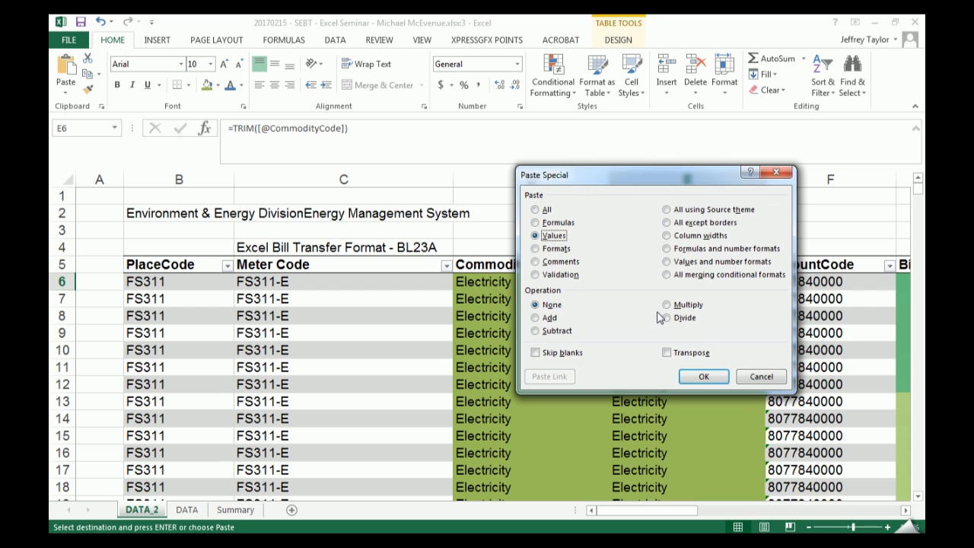
key("Return")
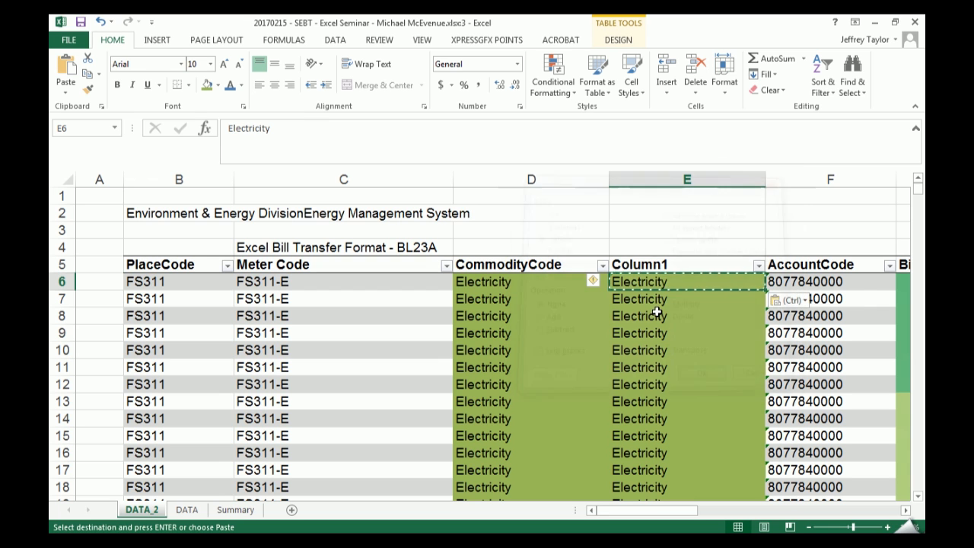
key("Escape")
key("F2")
key("Escape")
key("F2")
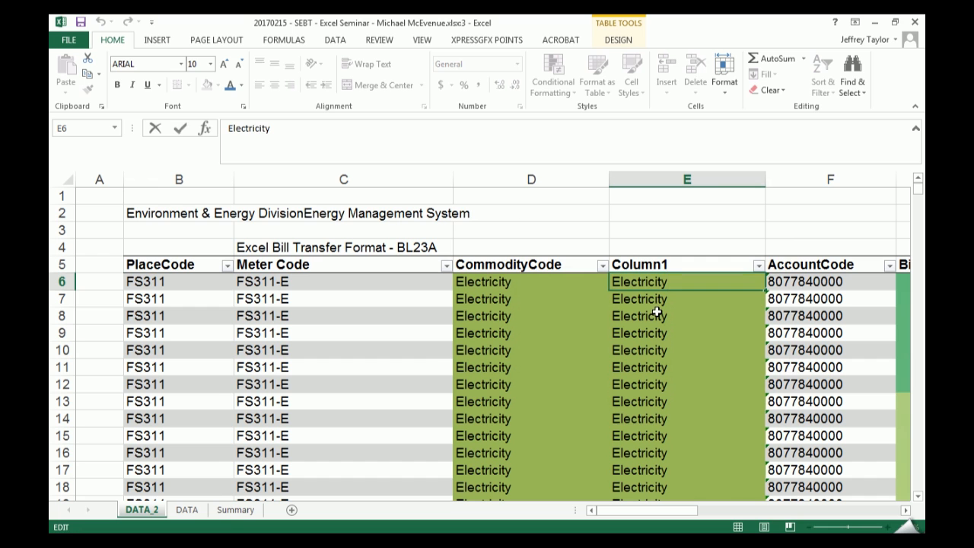
key("Escape")
- Undo the pasted value and the TRIM formula in Column1
key("ctrl+z")
key("ctrl+z")
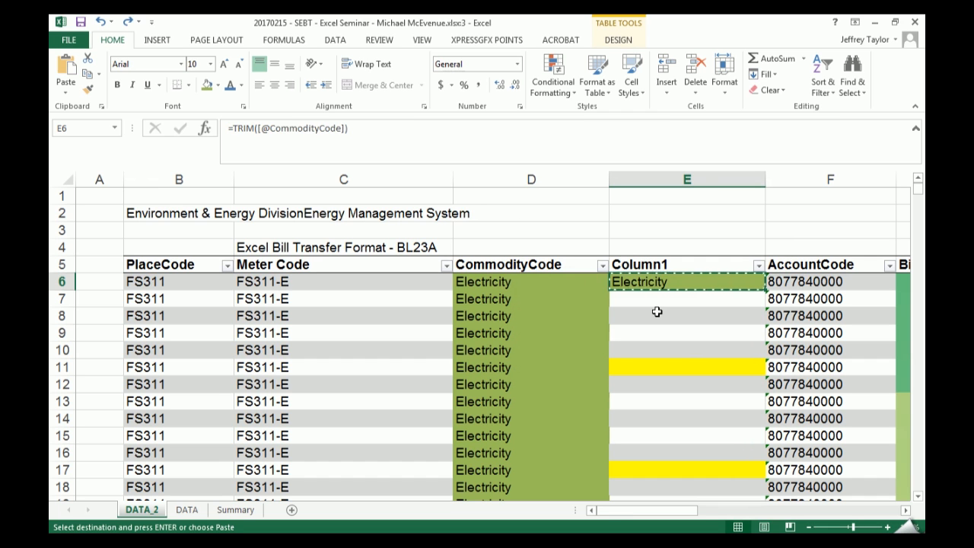
key("ctrl+z")
key("Escape")
type("=up")
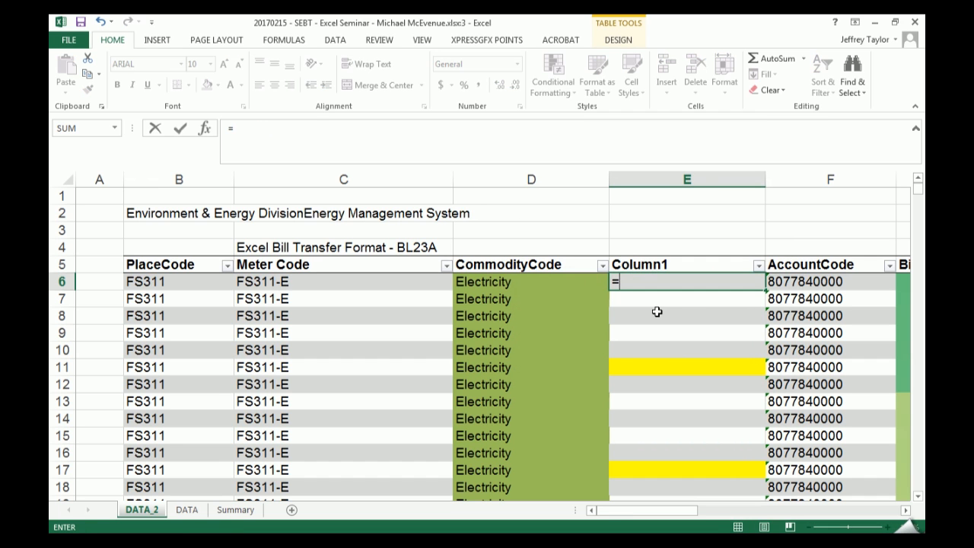
key("Tab")
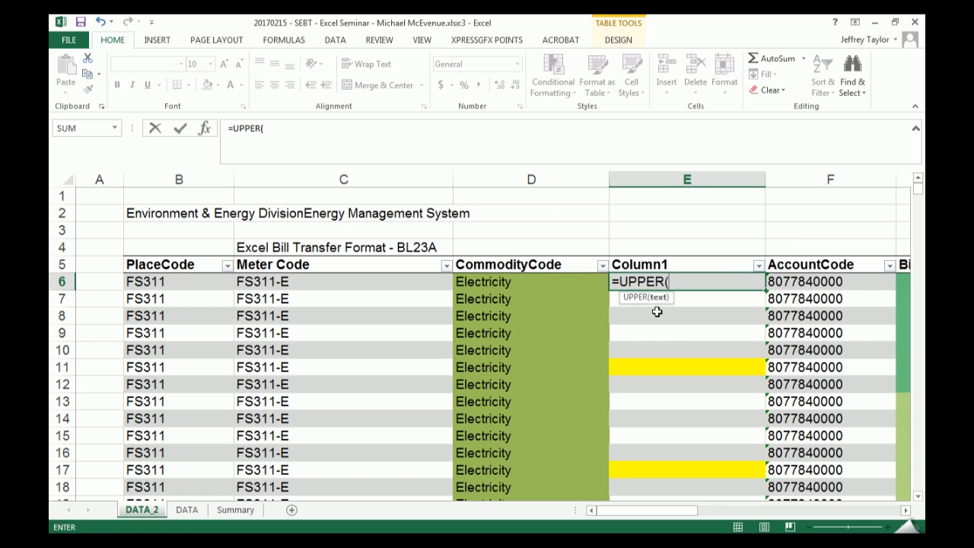
key("Left")
key("Return")
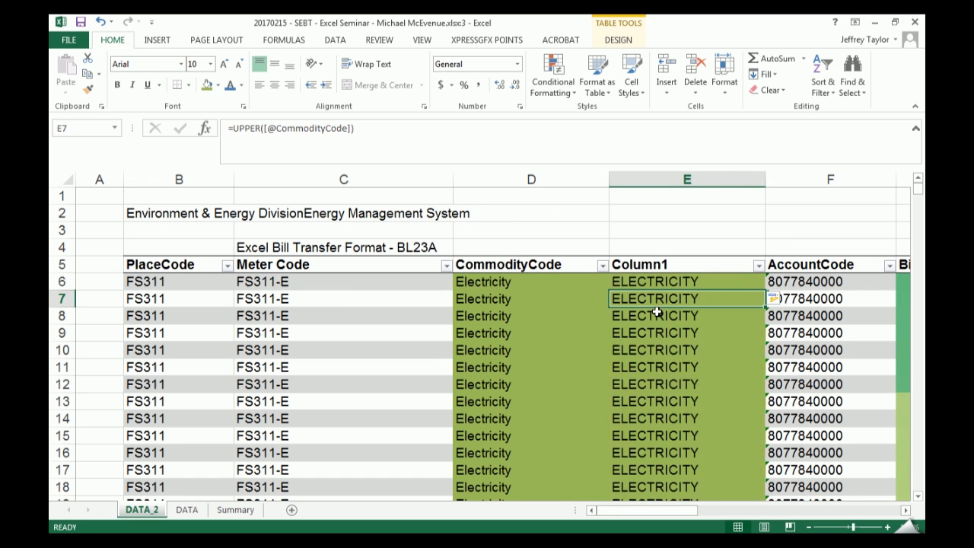
key("ctrl+z")
key("ctrl+z")
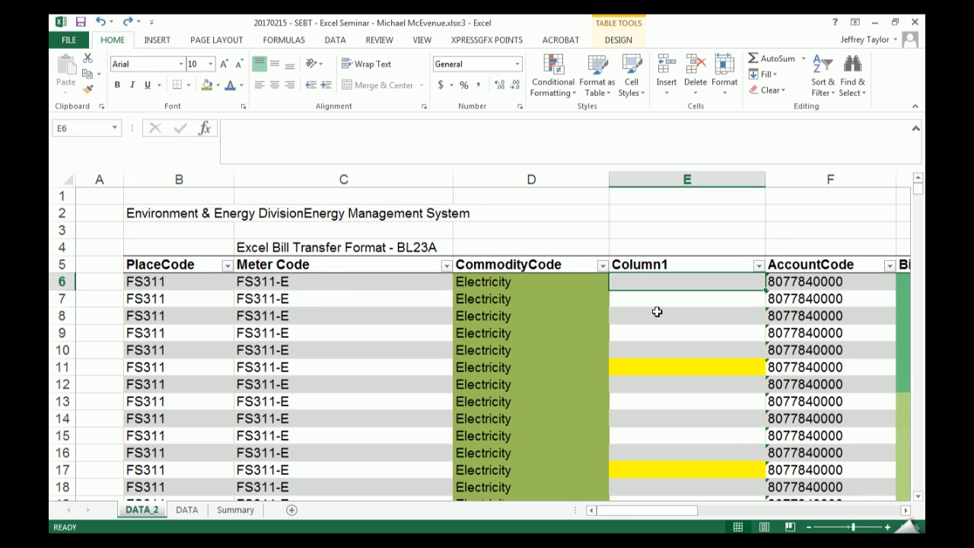
type("=low")
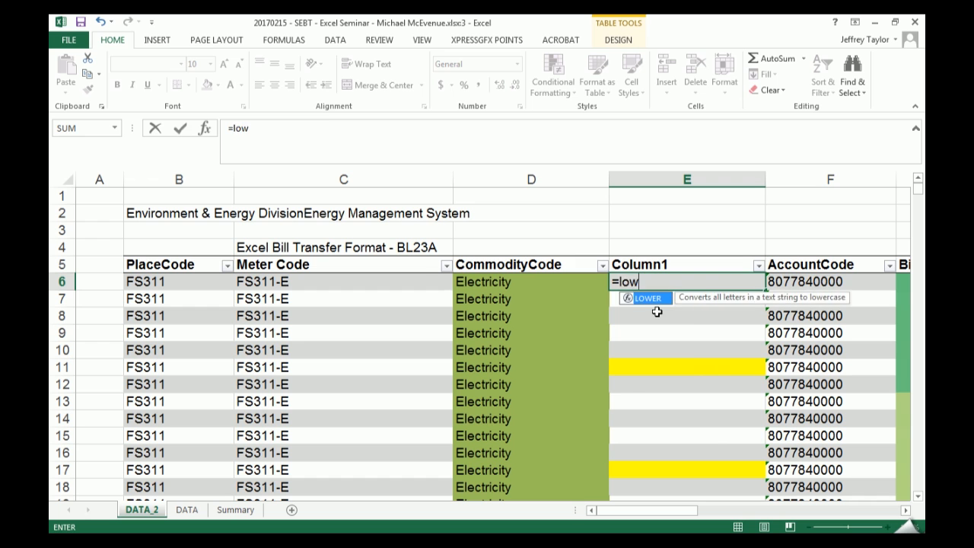
key("Tab")
key("Left")
key("Return")
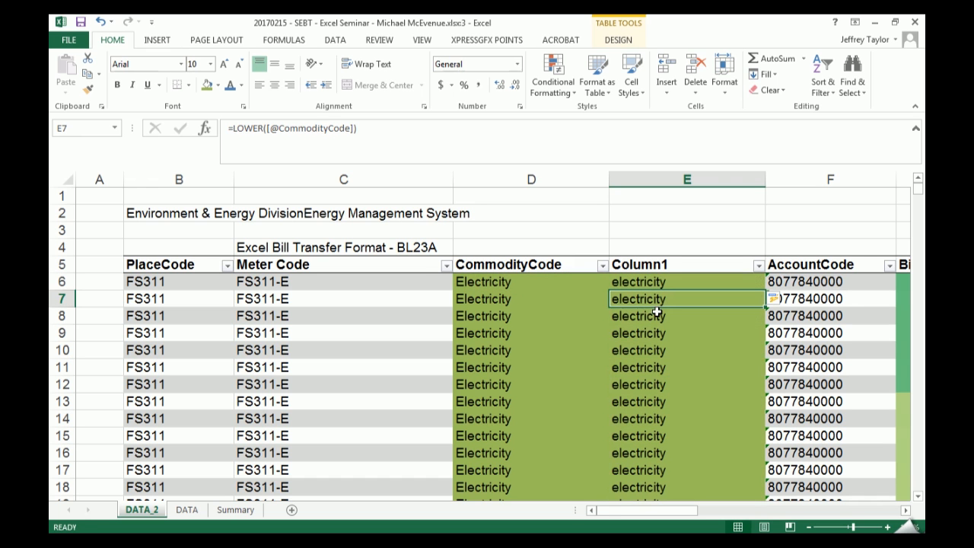
key("ctrl+z")
type("Z")
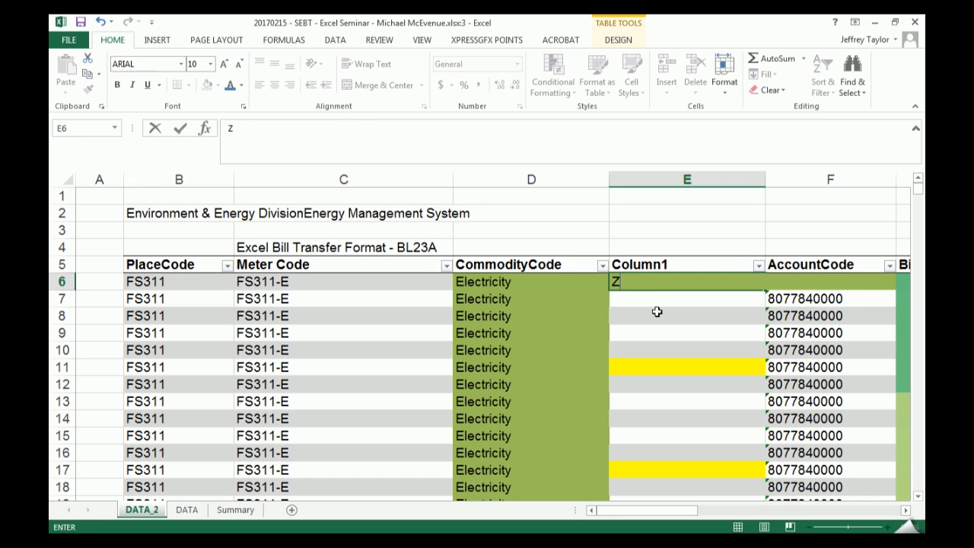
key("Escape")
type("=pro")
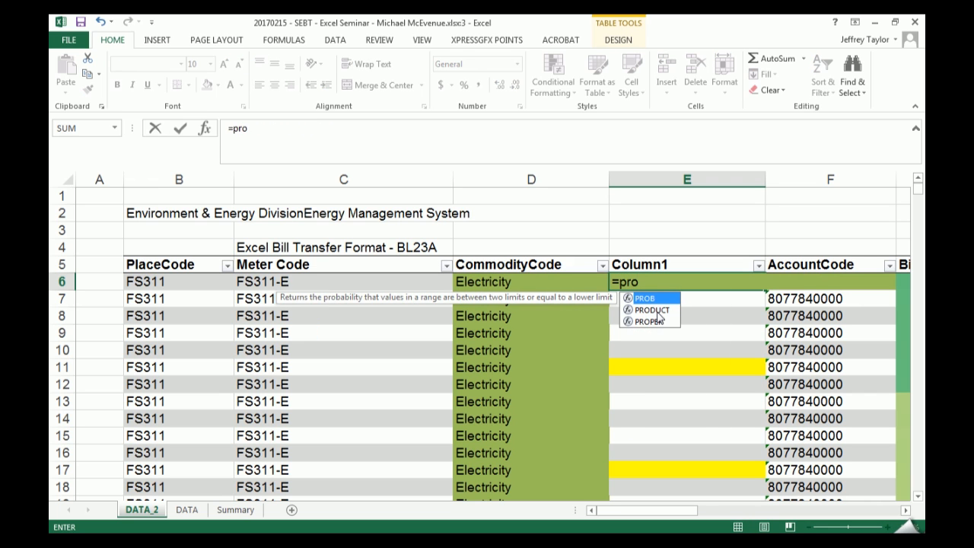
key("Down")
key("Down")
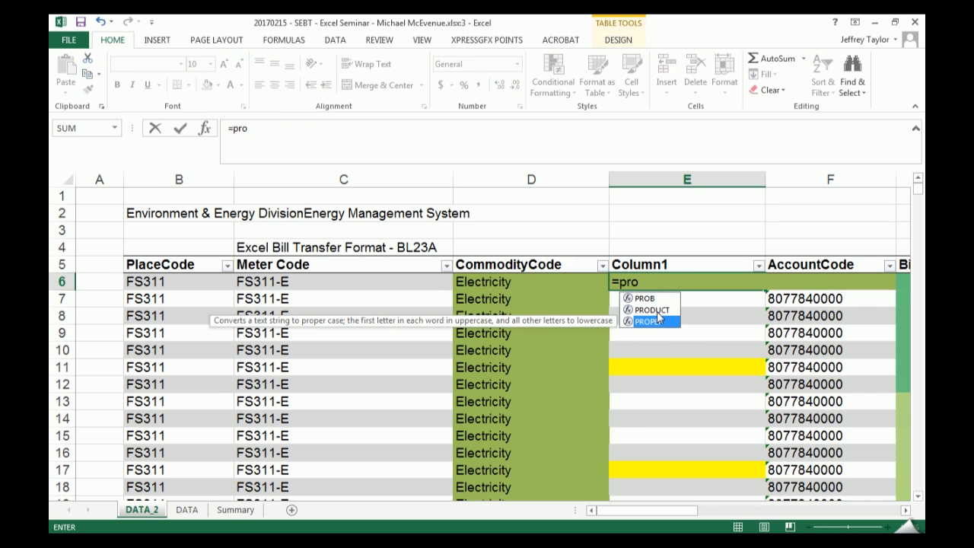
key("Tab")
key("Left")
key("Return")
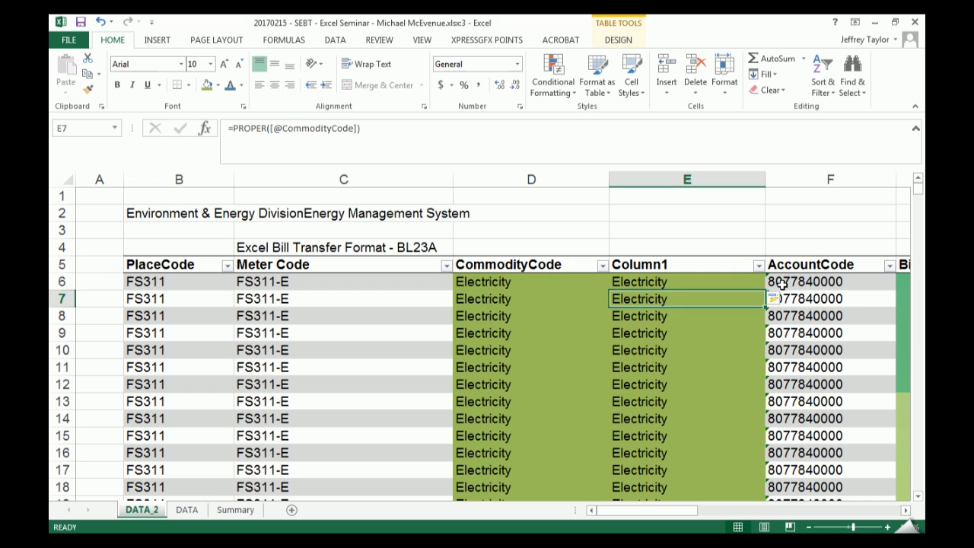
- Test the PROPER formula by entering elec in D7, and undo that entry
key("Left")
type("elec")
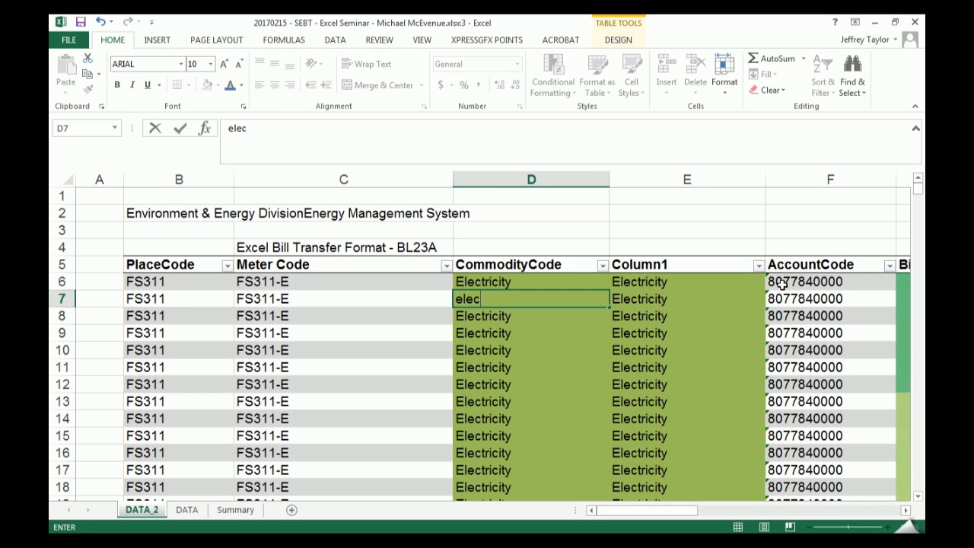
key("Return")
key("Up")
key("Right")
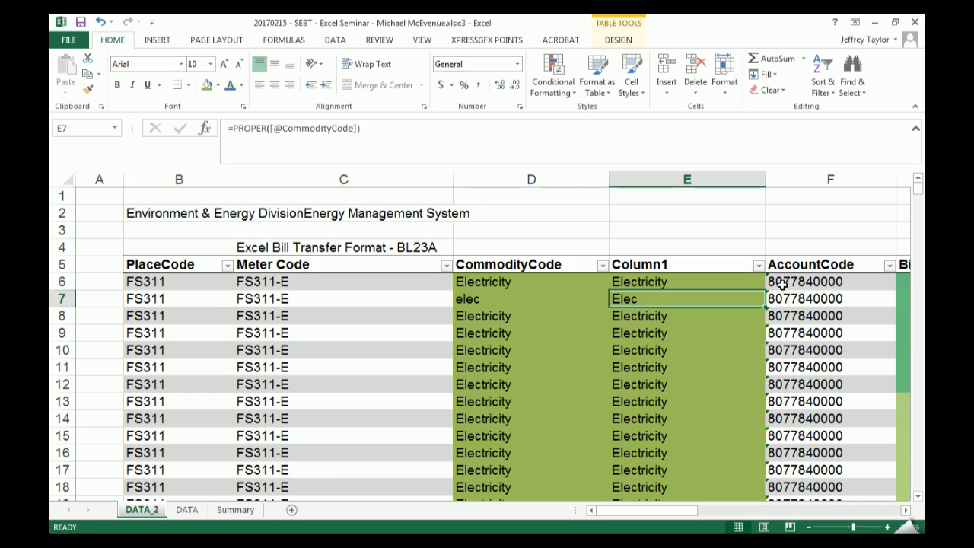
key("ctrl+z")
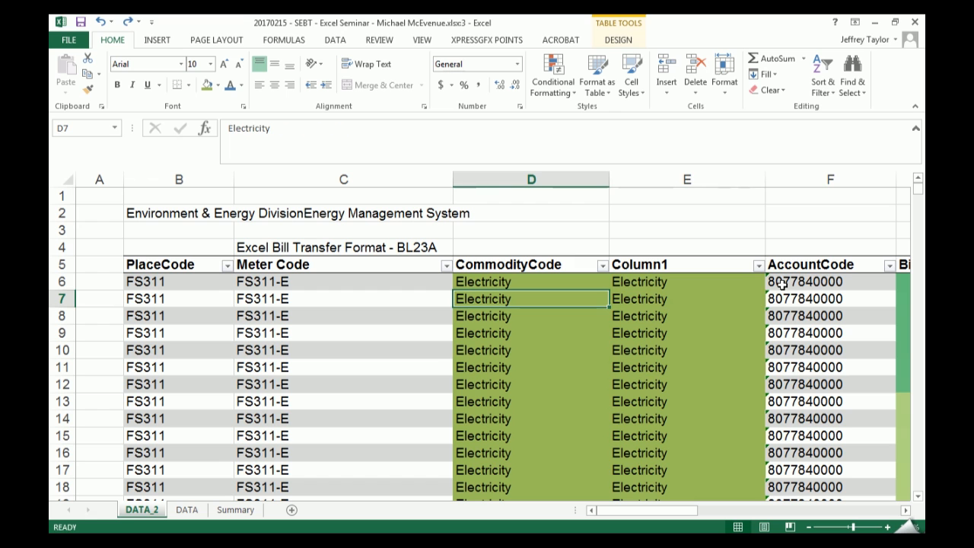
- Delete the Column1 helper column and select the first CommodityCode entry
right_click(706, 185)
left_click(738, 284)
left_click(561, 287)
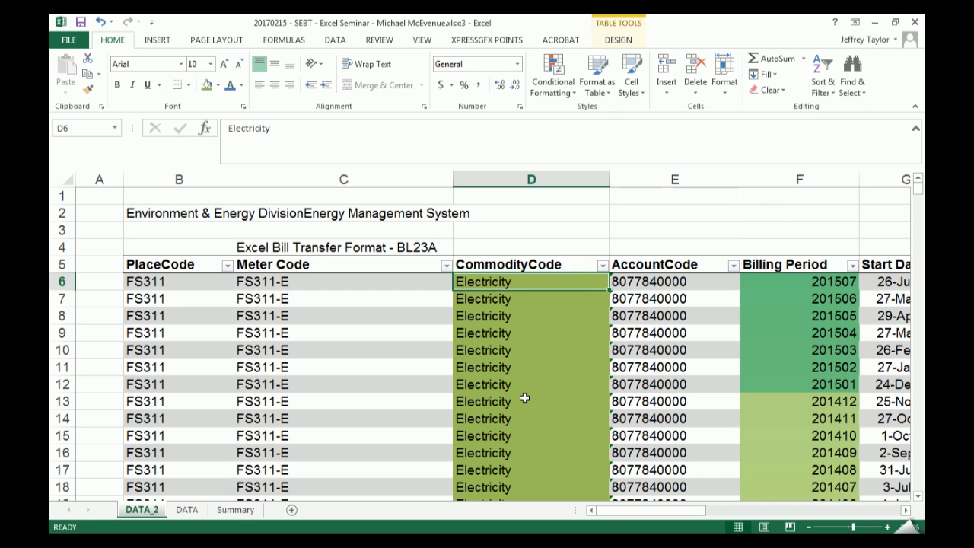
right_click(647, 179)
left_click(682, 270)
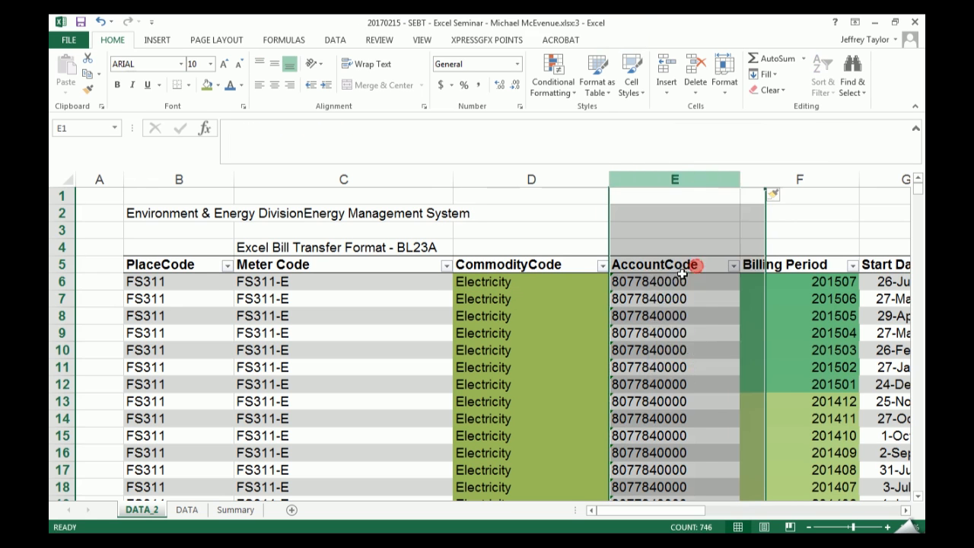
left_click(684, 282)
type("=")
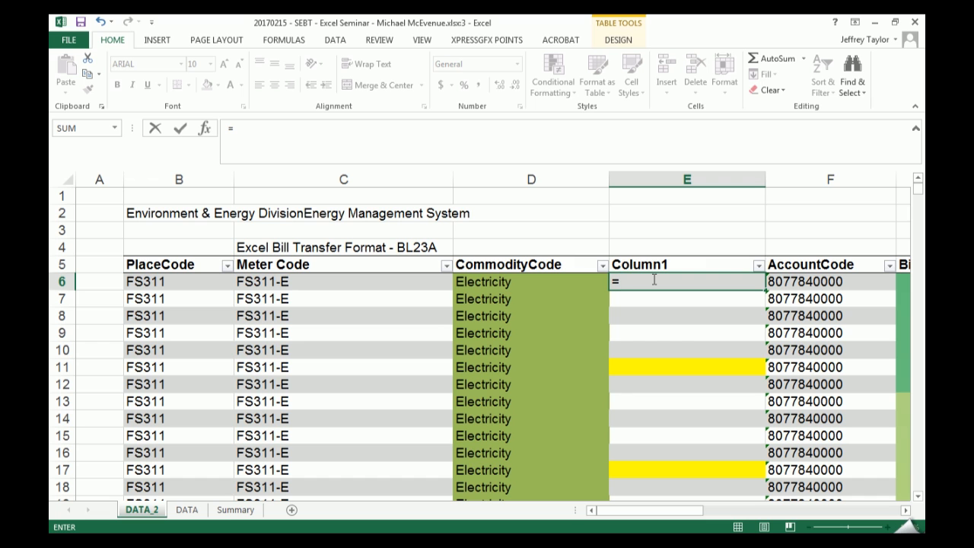
type("pro")
key("Down")
key("Down")
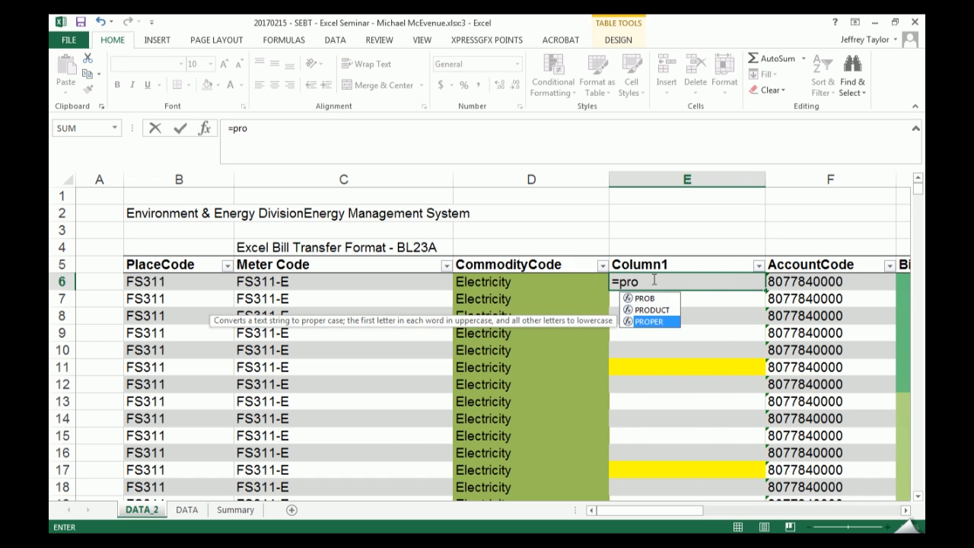
key("Tab")
key("Left")
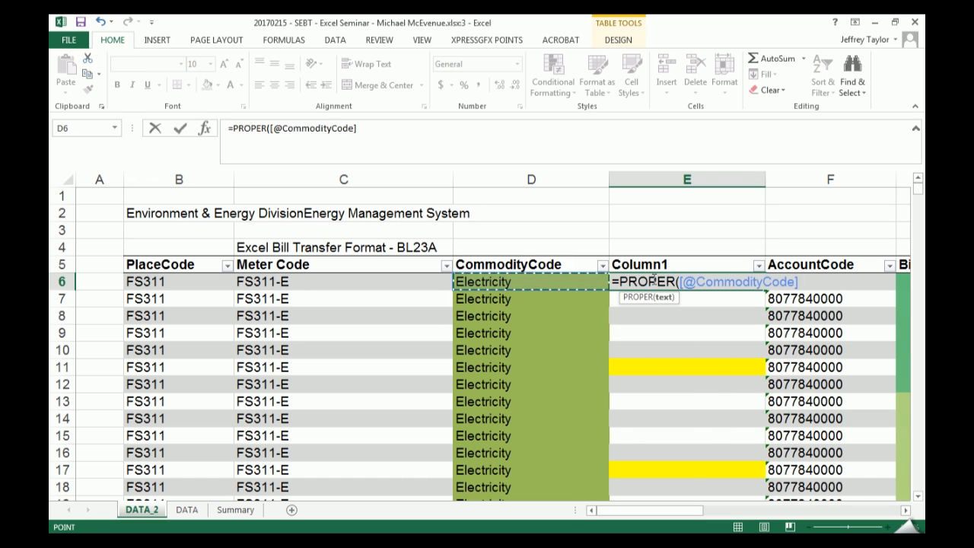
key("Return")
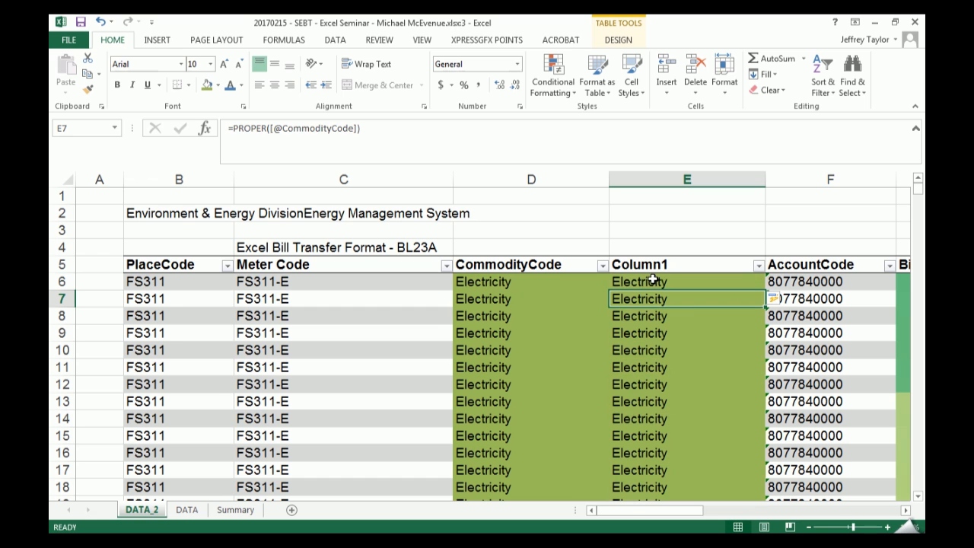
- Examine the structure of the PROPER formula in E6, including its function name and CommodityCode reference
right_click(662, 181)
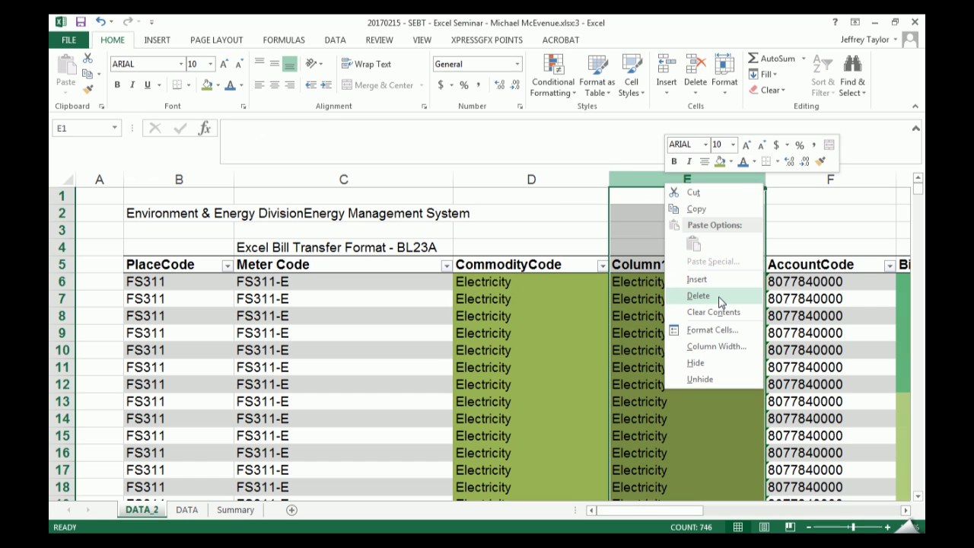
key("Escape")
left_click(659, 270)
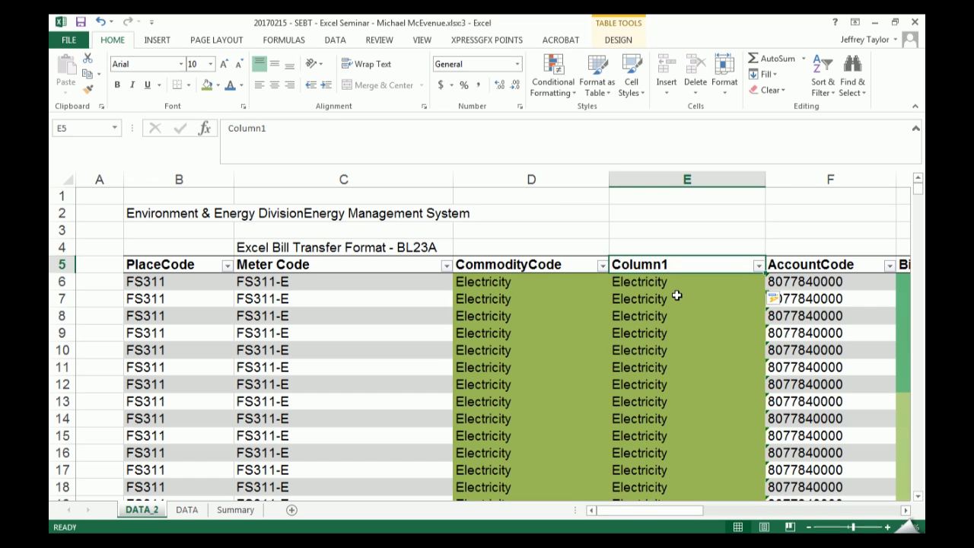
key("Down")
key("F2")
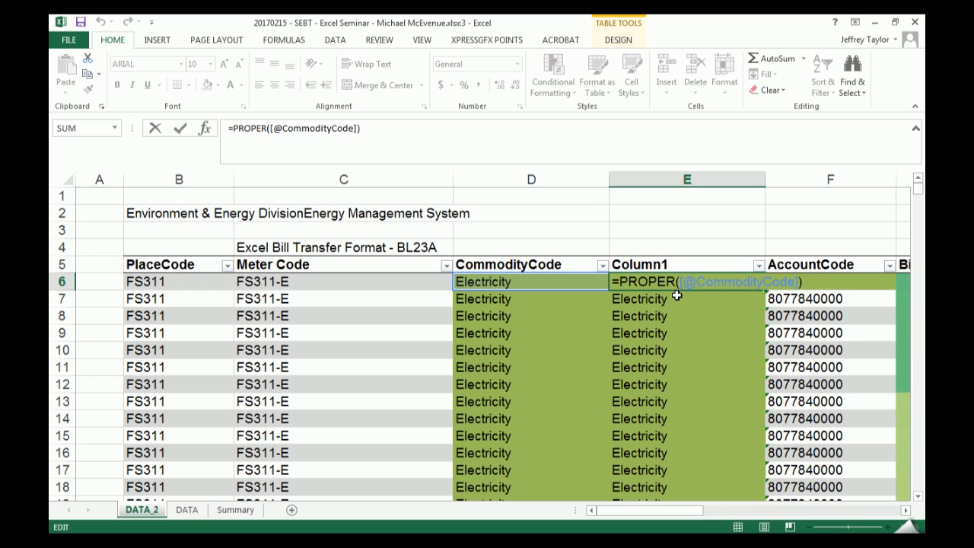
key("ctrl+Left")
key("ctrl+Right")
key("ctrl+Left")
key("ctrl+Left")
key("ctrl+Right")
key("ctrl+Right")
key("ctrl+Left")
key("ctrl+Left")
key("ctrl+Right")
key("ctrl+Right")
key("ctrl+Left")
key("ctrl+Left")
key("Return")
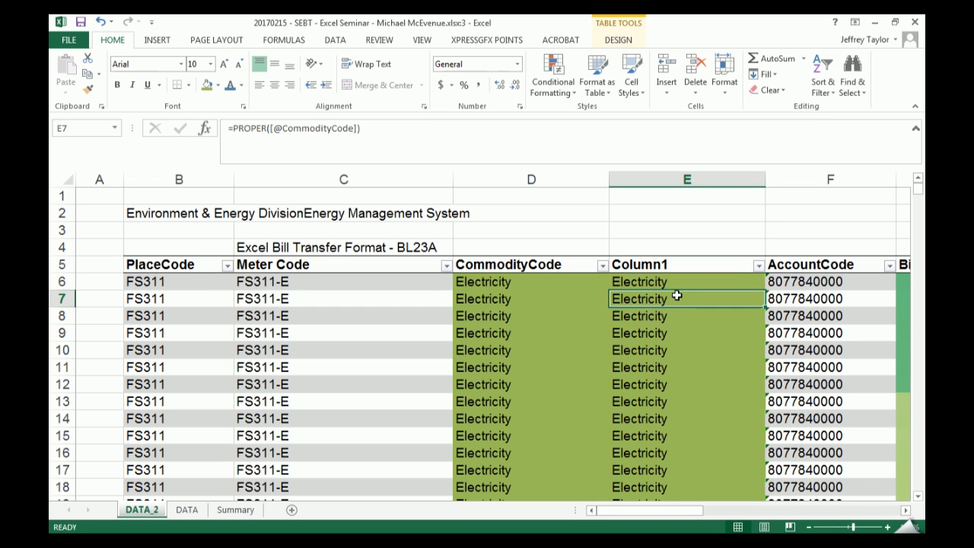
- Delete the Column1 column containing the PROPER formulas and select cell D6
right_click(685, 178)
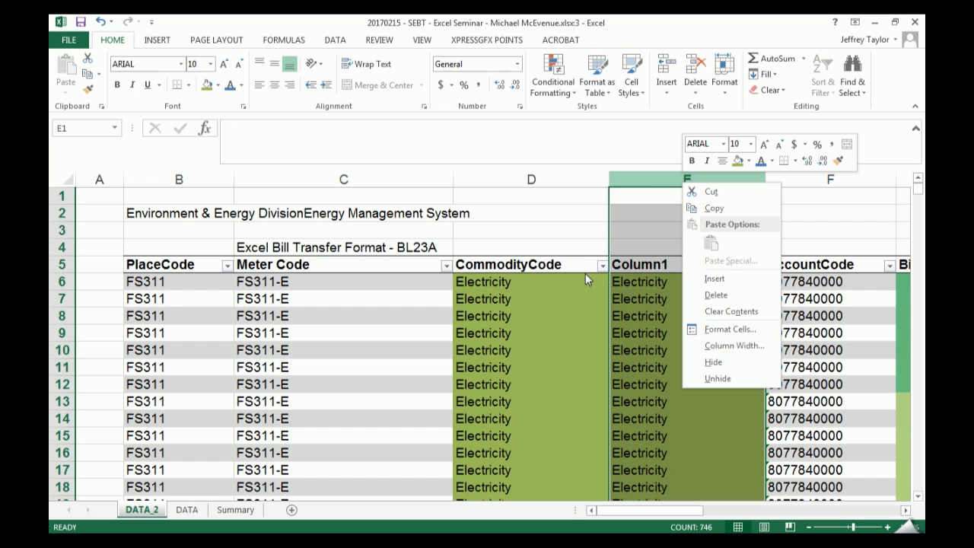
key("d")
left_click(570, 286)
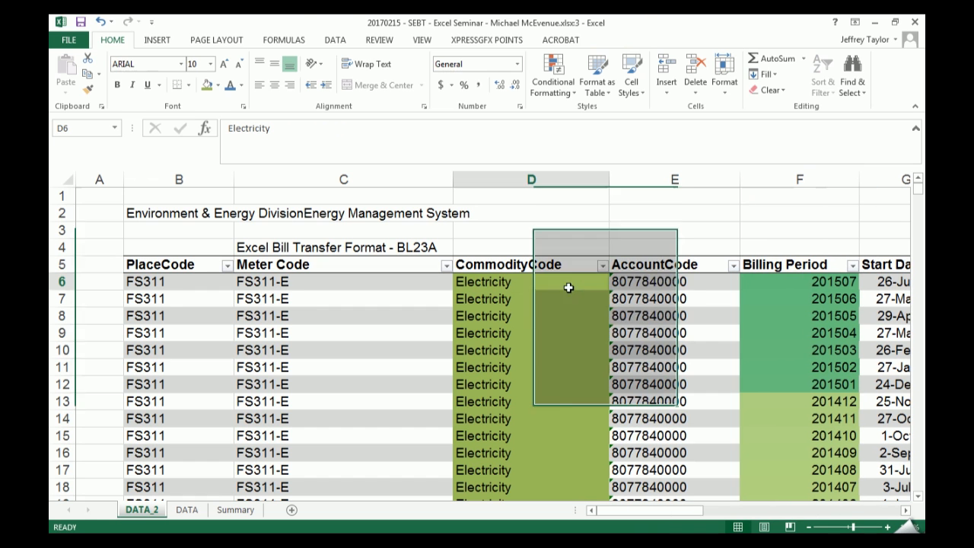
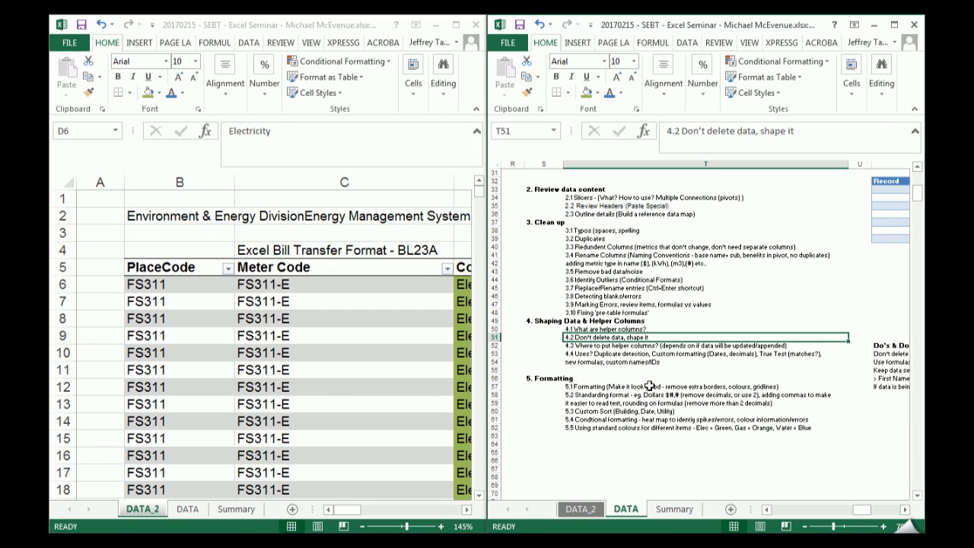
- Maximise the DATA_2 workbook window and insert a new table column before Start Date
left_click(458, 25)
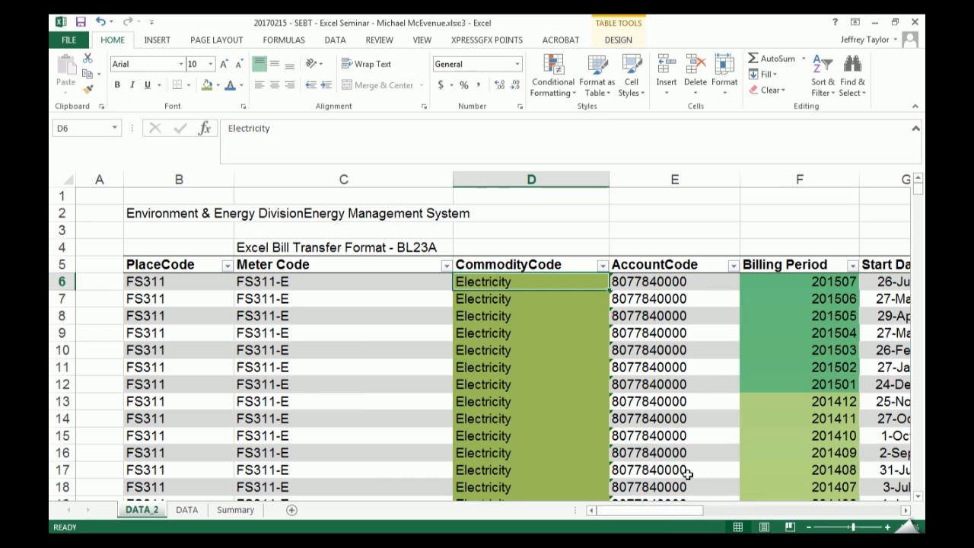
left_click_drag(674, 514, 698, 514)
left_click(558, 179)
right_click(537, 177)
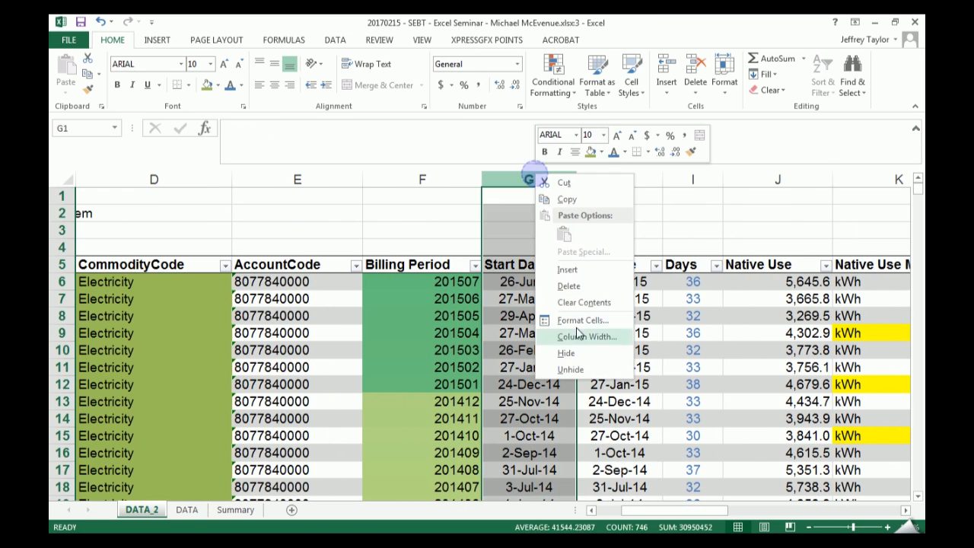
left_click(567, 269)
left_click(538, 302)
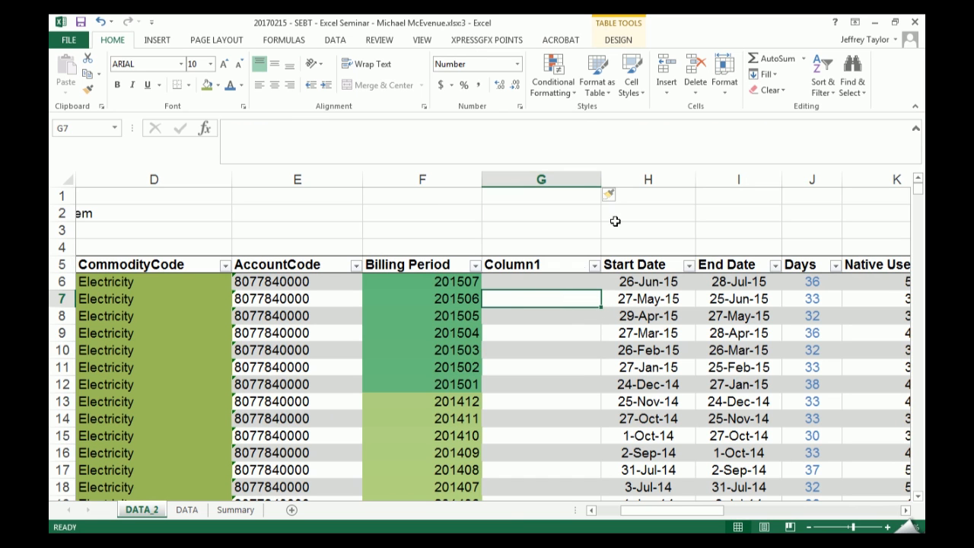
key("Up")
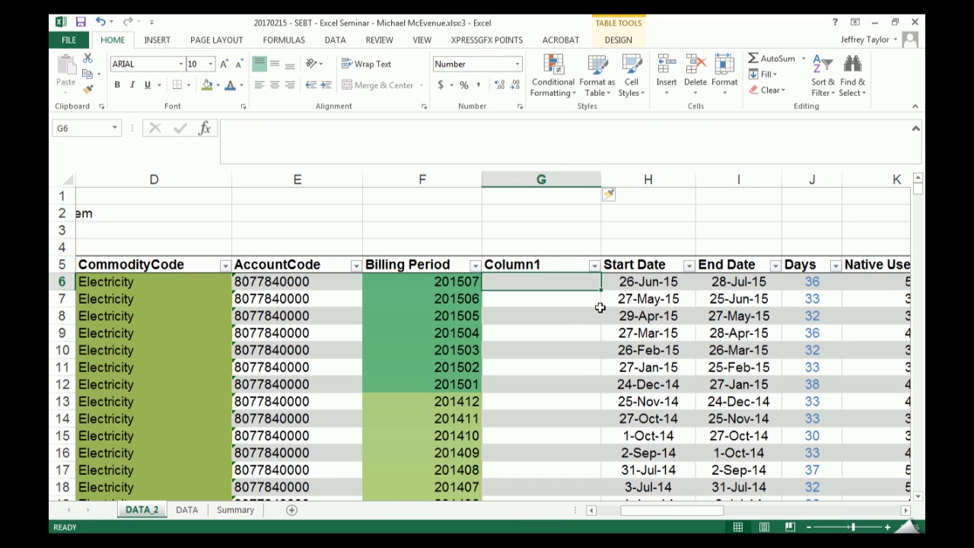
- Open the number format settings for the first Start Date in H6 and look through the custom format codes
key("Right")
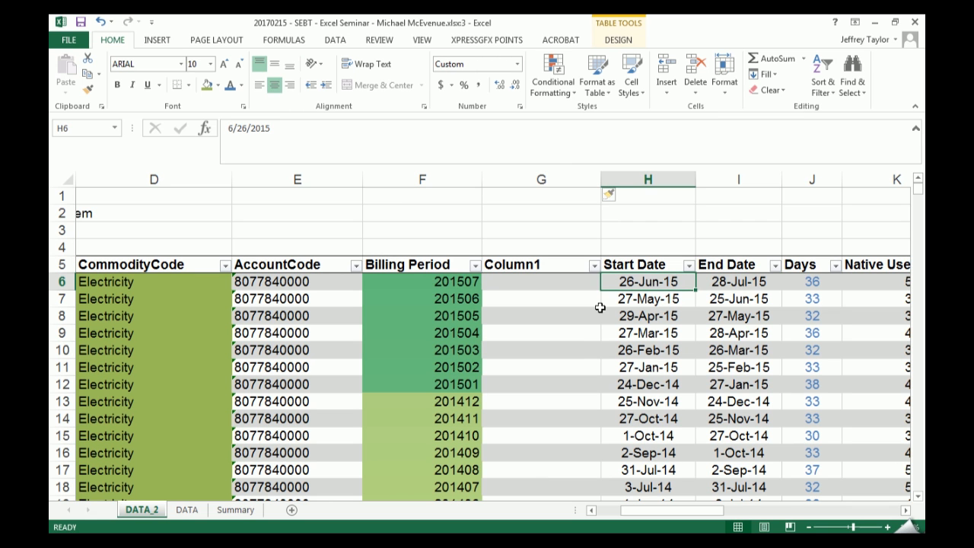
left_click(517, 64)
left_click(652, 346)
key("ctrl+1")
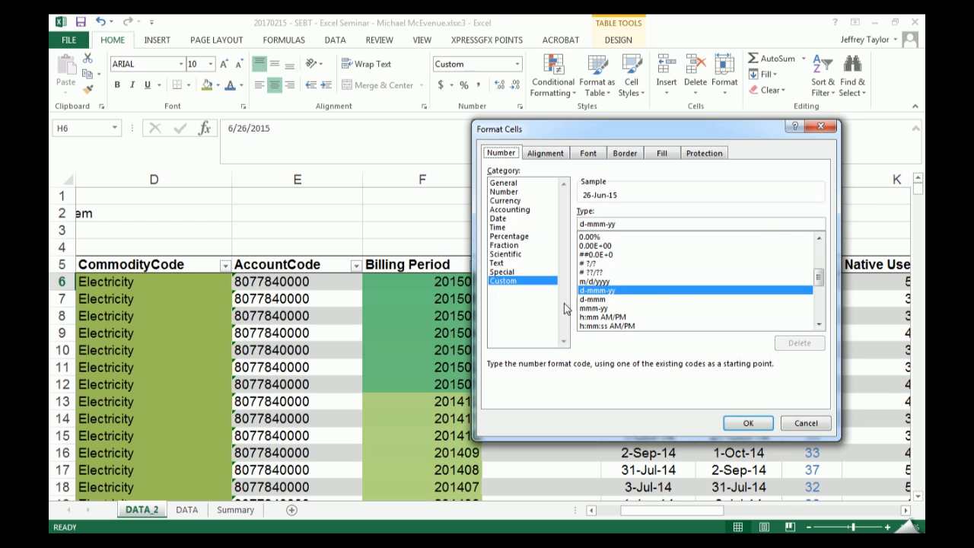
left_click_drag(708, 125, 401, 124)
left_click(303, 271)
scroll(310, 304, "up", 4)
scroll(311, 296, "down", 3)
scroll(310, 299, "up", 2)
scroll(303, 253, "up", 2)
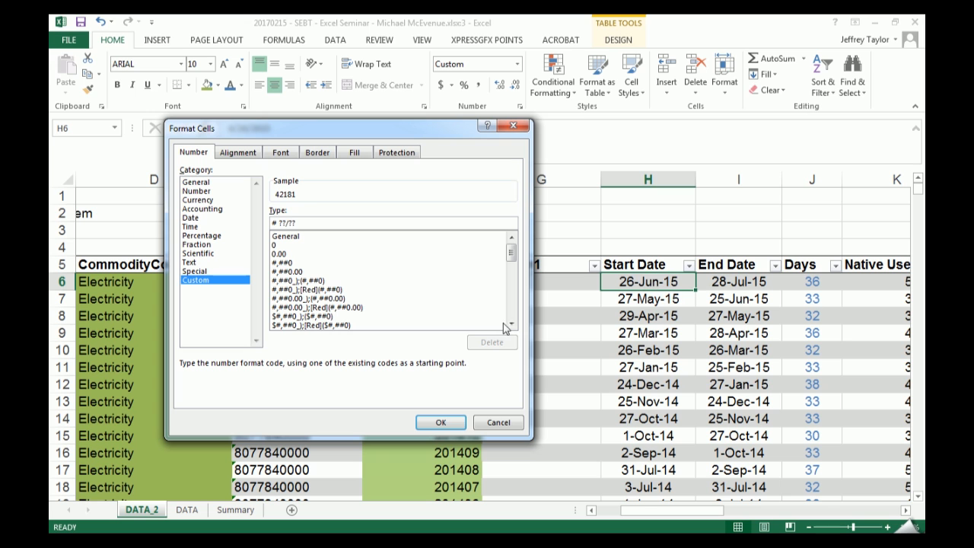
- Apply the custom date format YYYY | MMM dd to the first Start Date in H6
triple_click(311, 219)
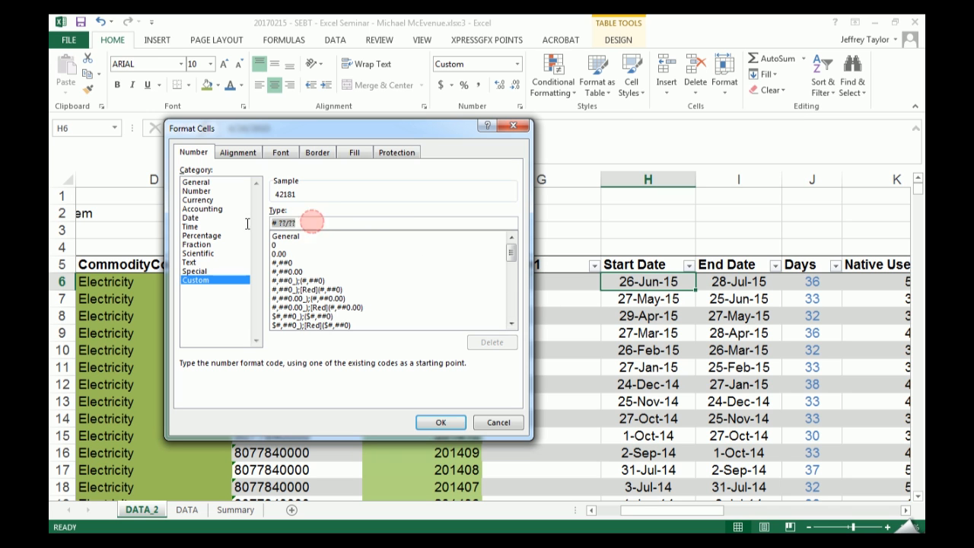
type("YYYY")
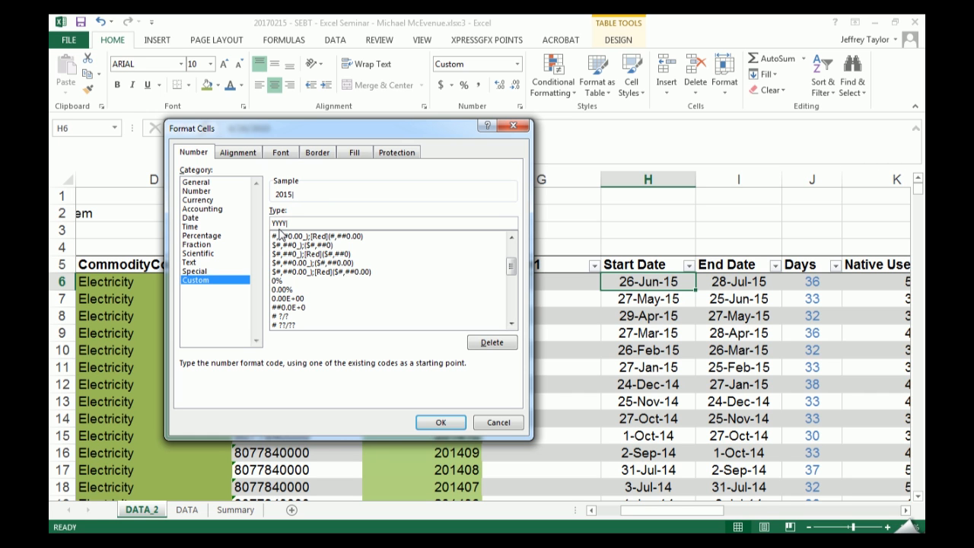
type(" | MMM dddd")
key("BackSpace")
key("BackSpace")
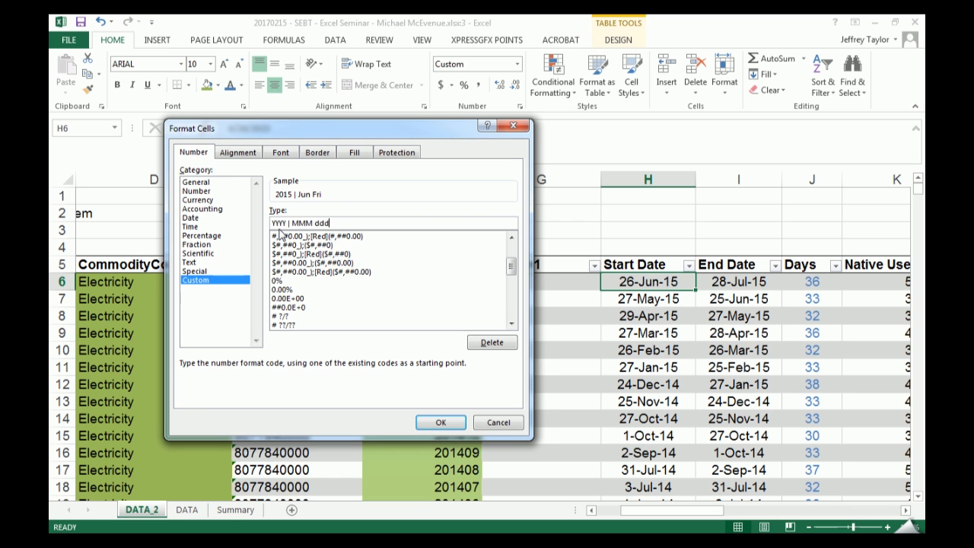
key("Return")
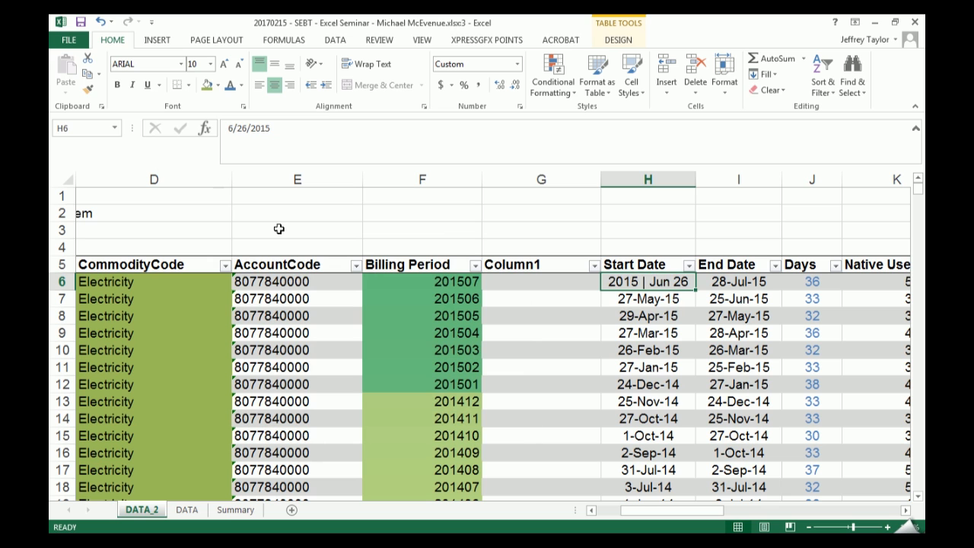
- Copy H6 and paste only its formats onto all Start Date entries down to row 750
key("Down")
key("Up")
key("ctrl+c")
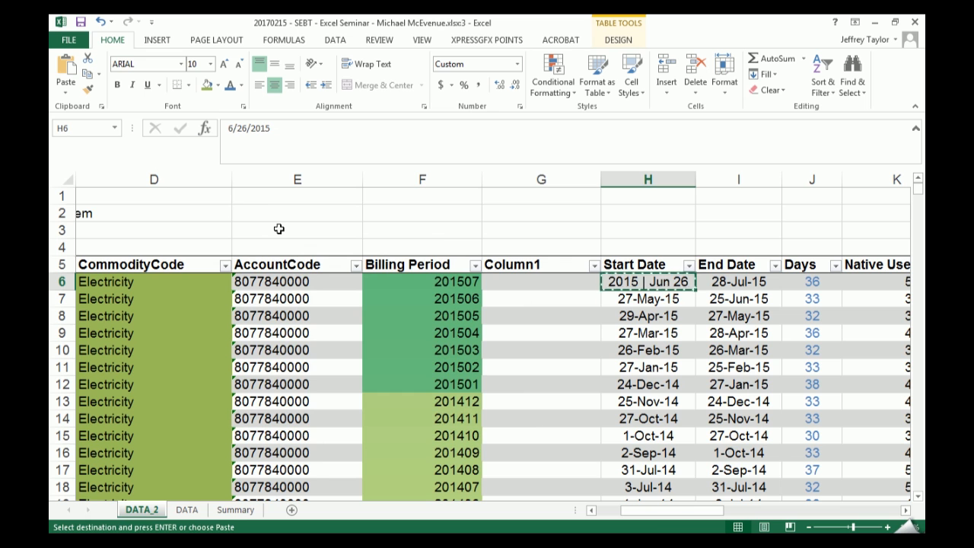
key("ctrl+shift+Down")
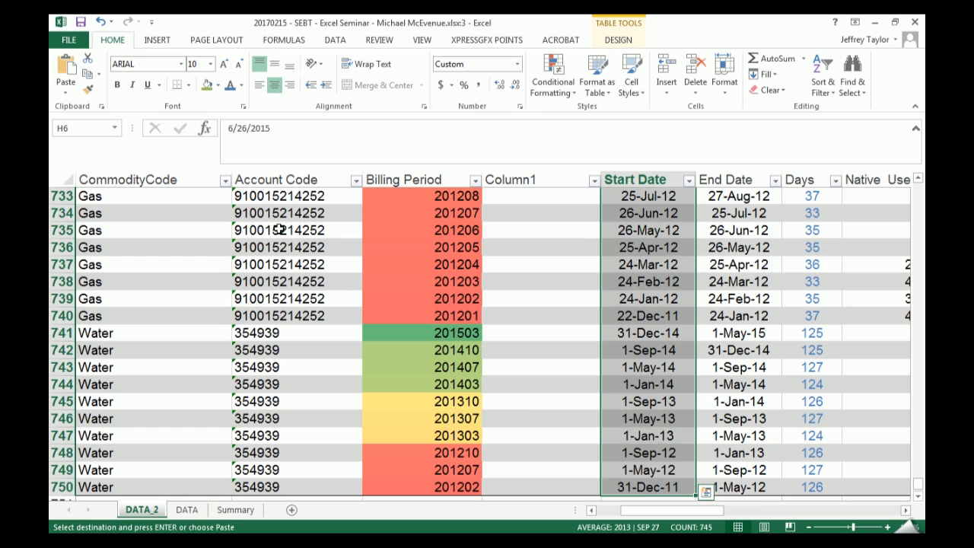
key("ctrl+shift+Up")
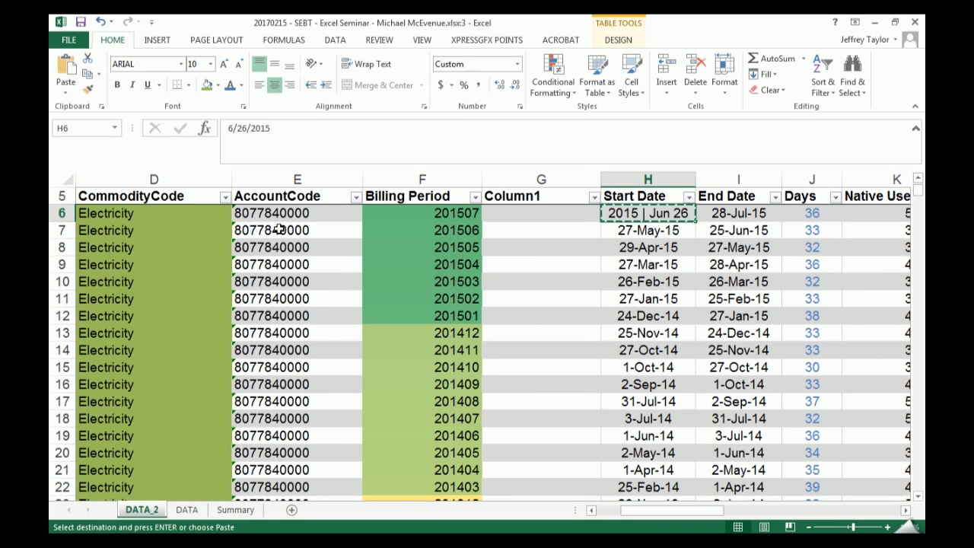
key("ctrl+shift+Down")
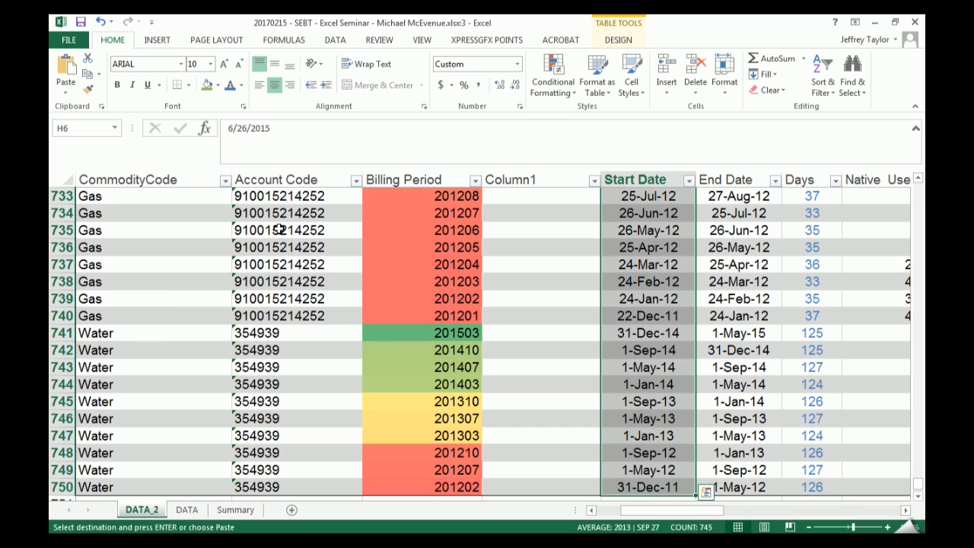
key("ctrl+alt+v")
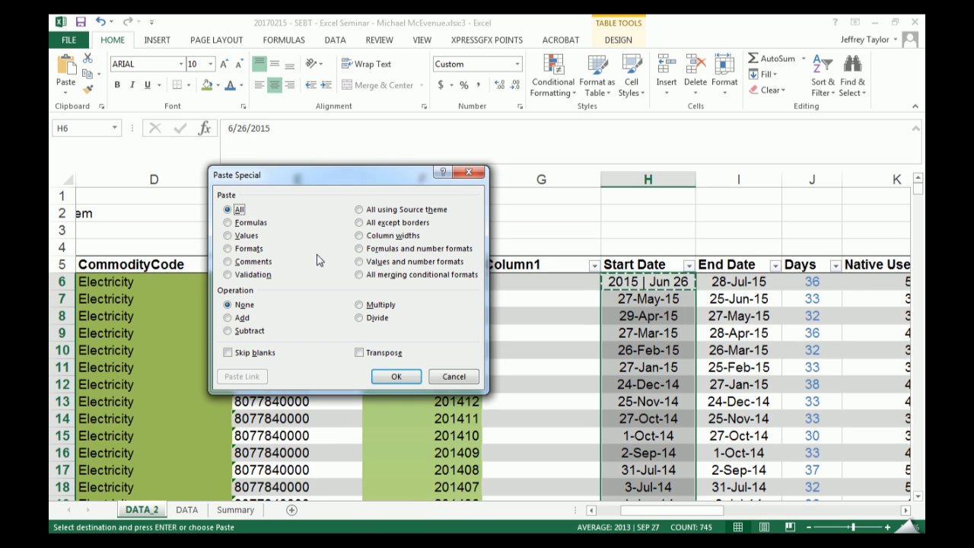
key("t")
key("Return")
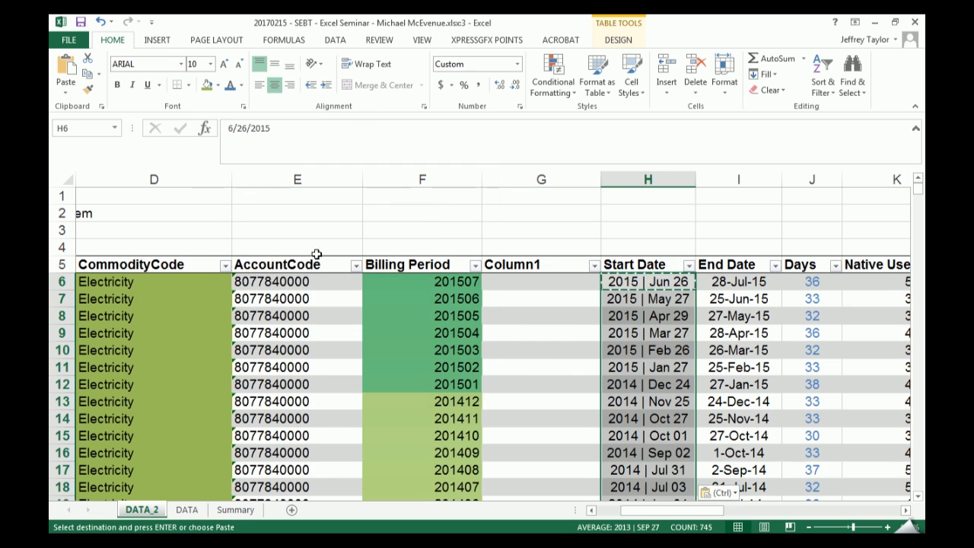
- Check the reformatted Start Date entries, then undo both the format paste and the custom date format
scroll(764, 457, "down", 11)
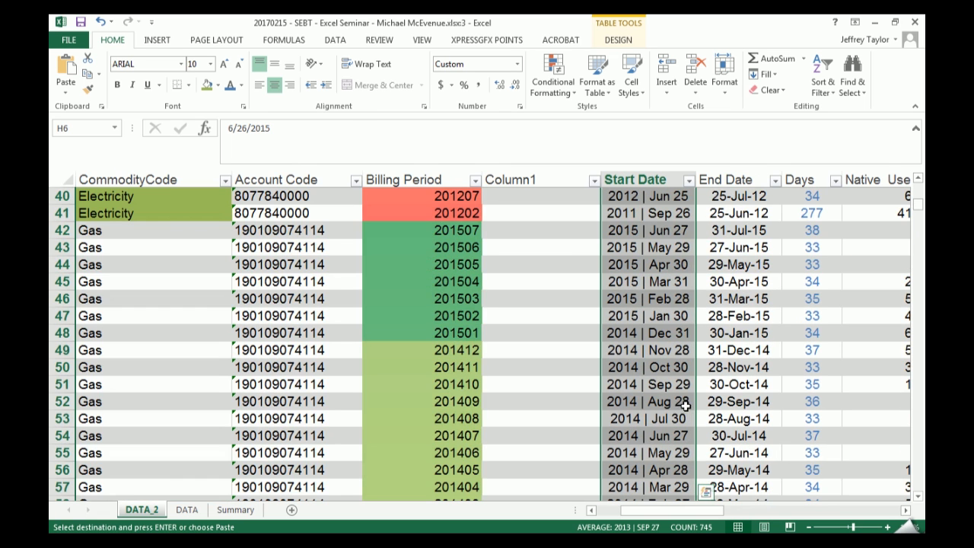
scroll(683, 392, "up", 7)
scroll(682, 392, "up", 6)
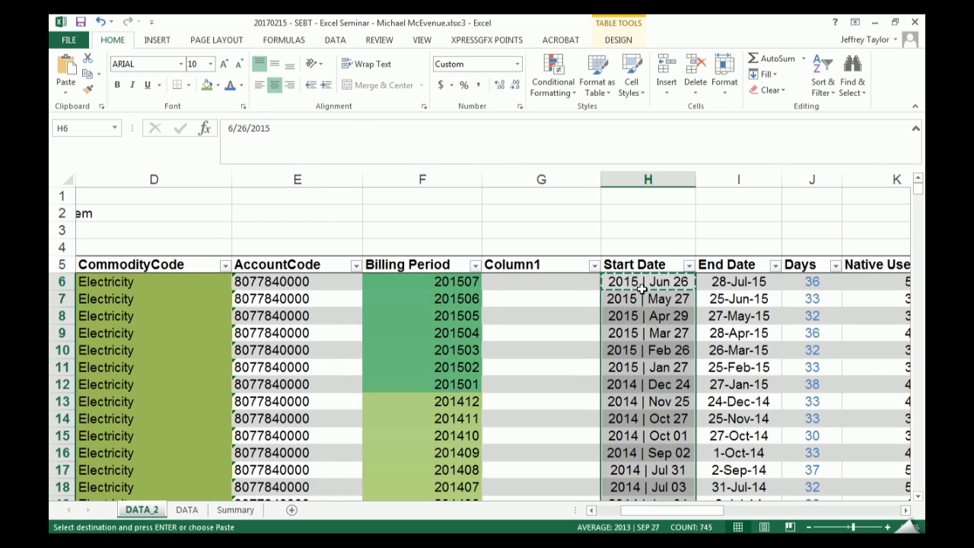
key("ctrl+z")
key("ctrl+z")
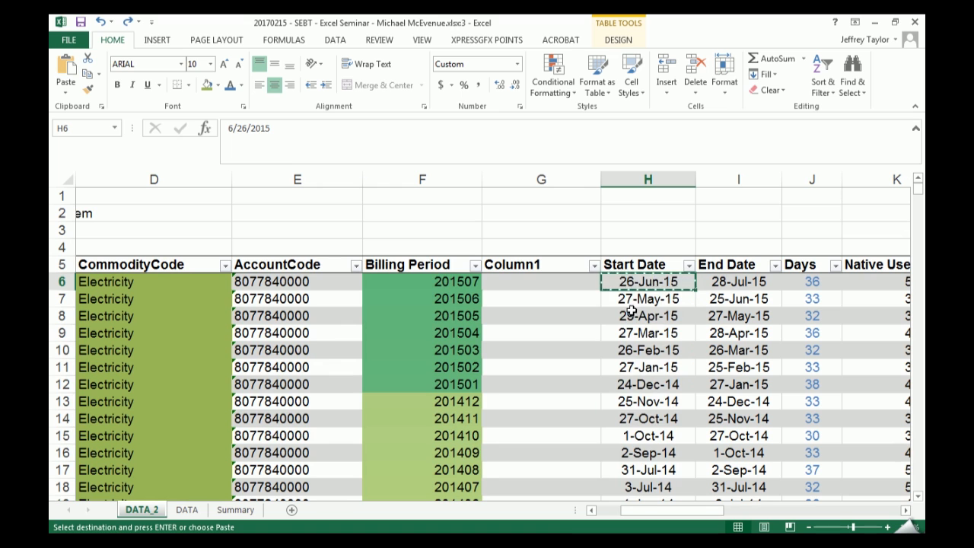
key("Escape")
- Fill Column1 with =TEXT([@[Start Date]],"YYYY MM DD"), entered in G6
left_click(559, 279)
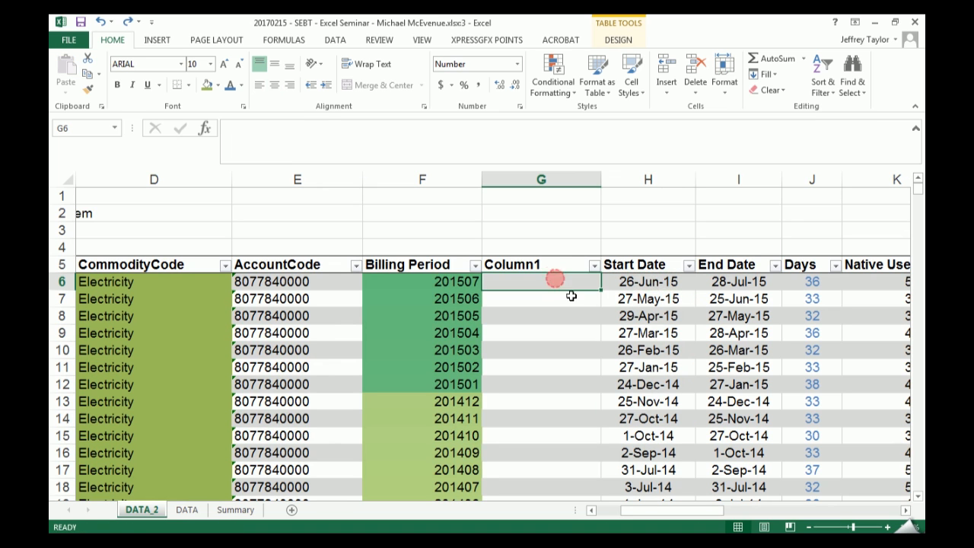
type("=te")
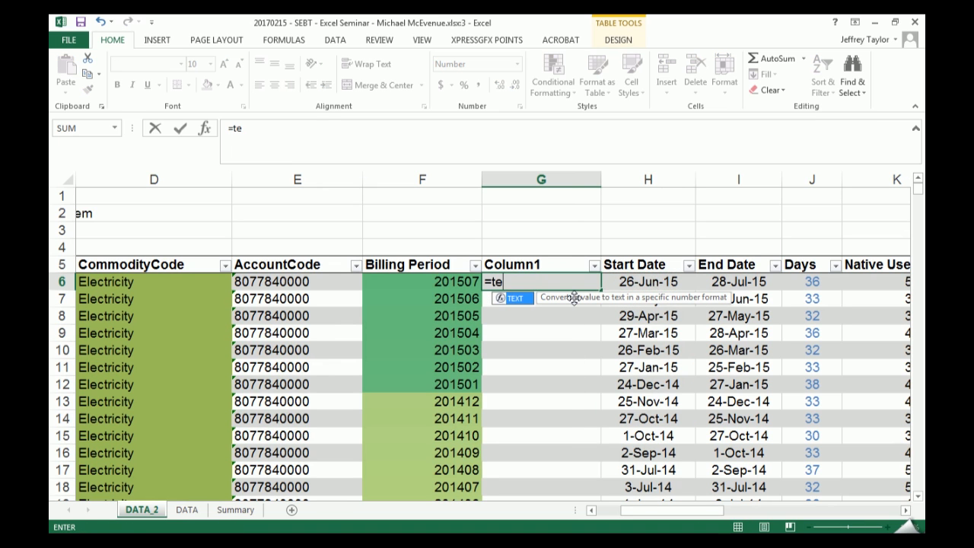
key("Tab")
key("Right")
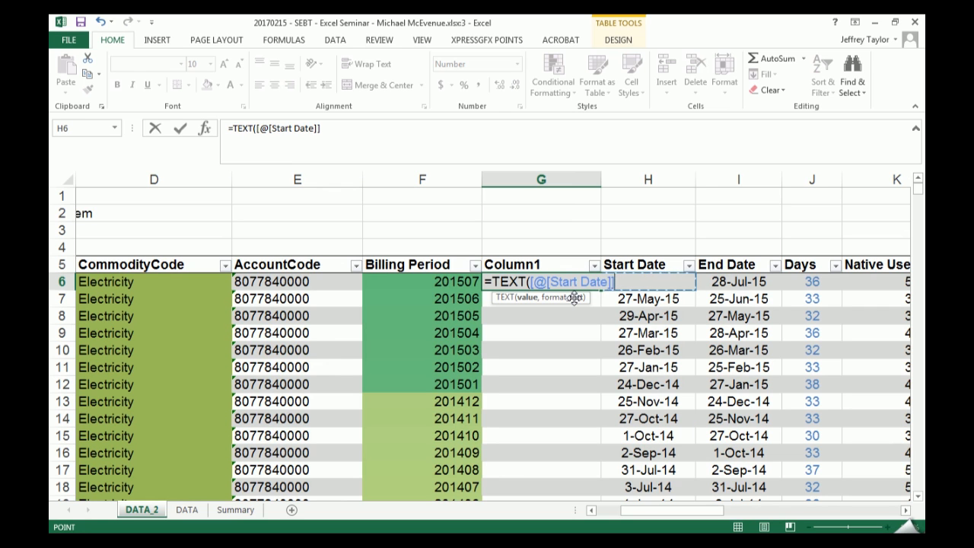
type(",")
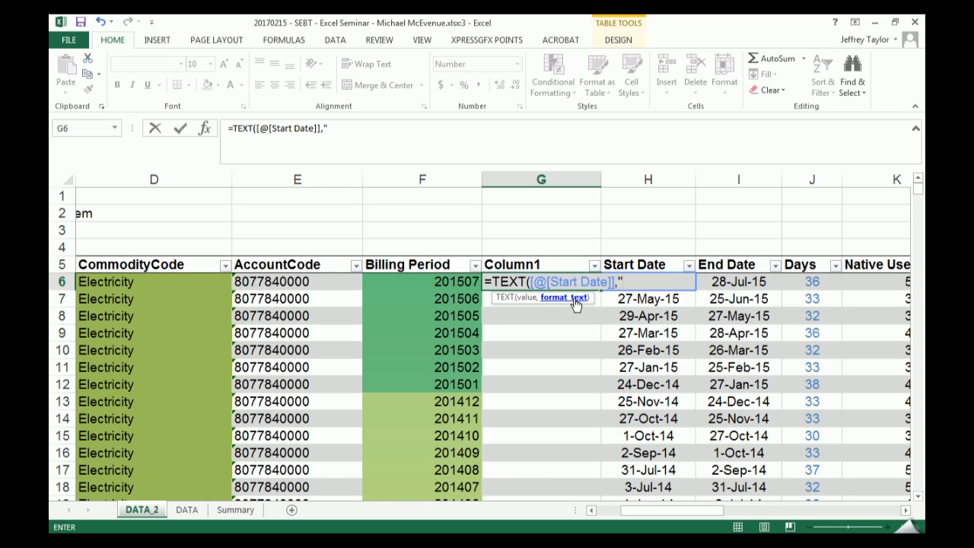
type("YYYY MM")
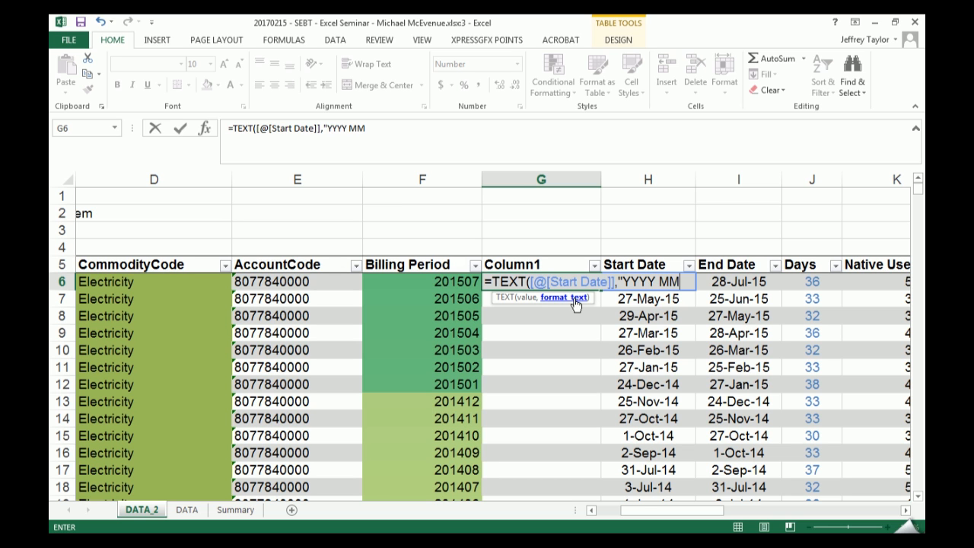
type(" DD\"")
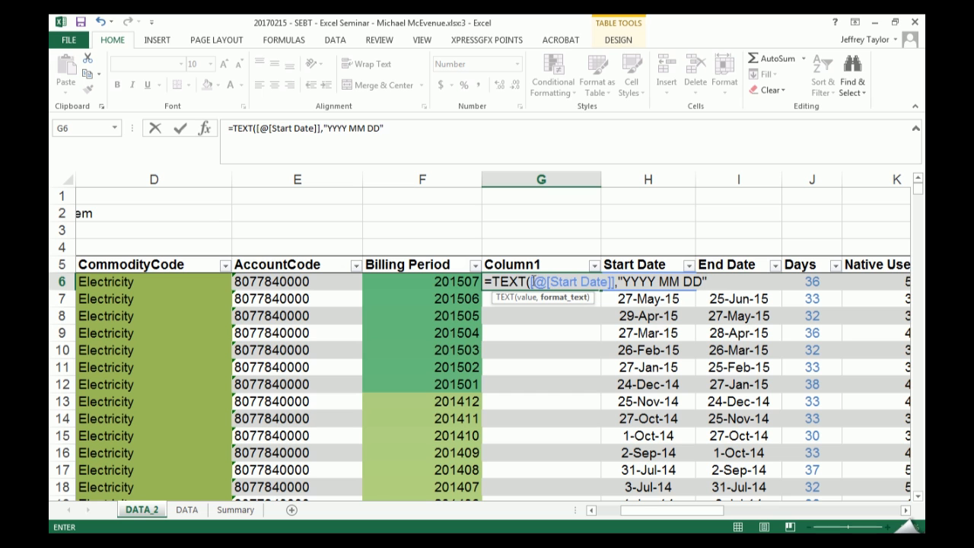
left_click(623, 282)
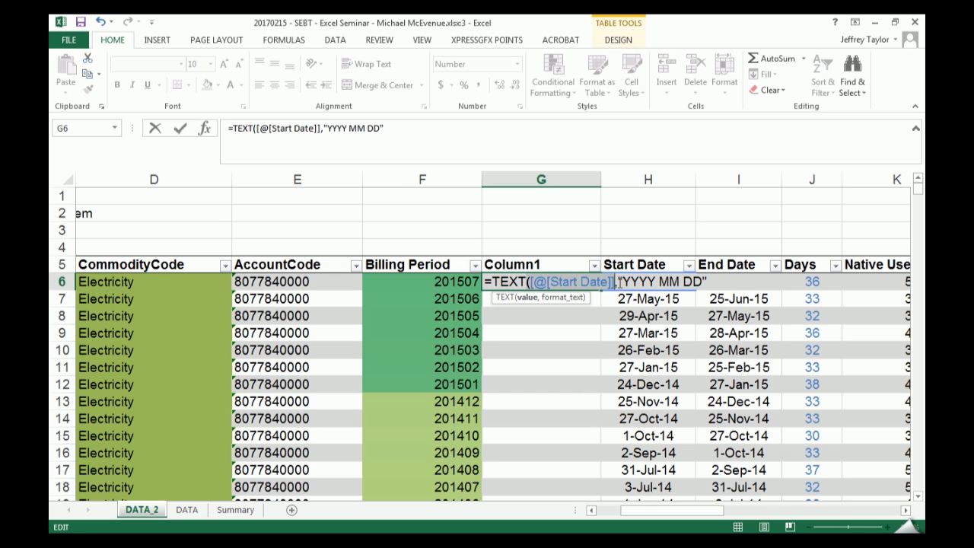
left_click(707, 281)
type(")")
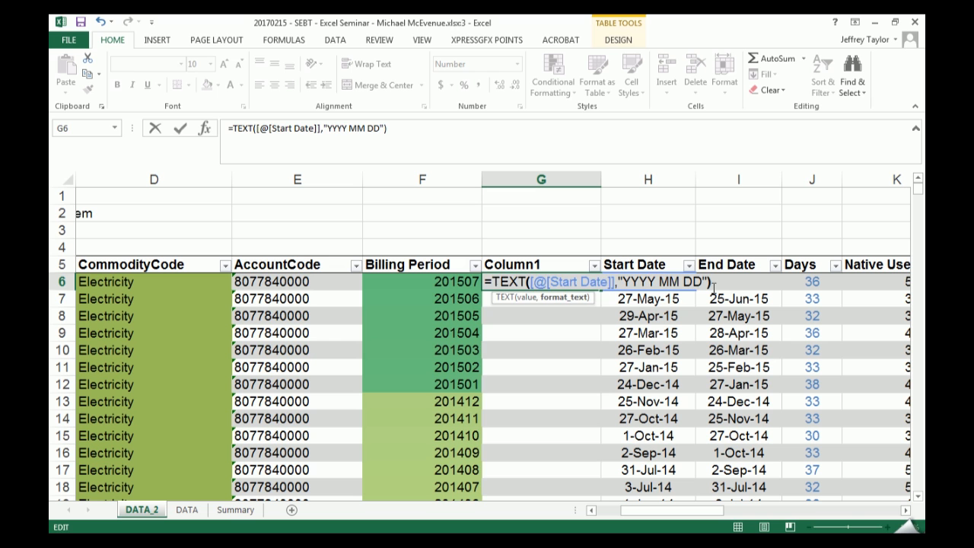
key("ctrl+Return")
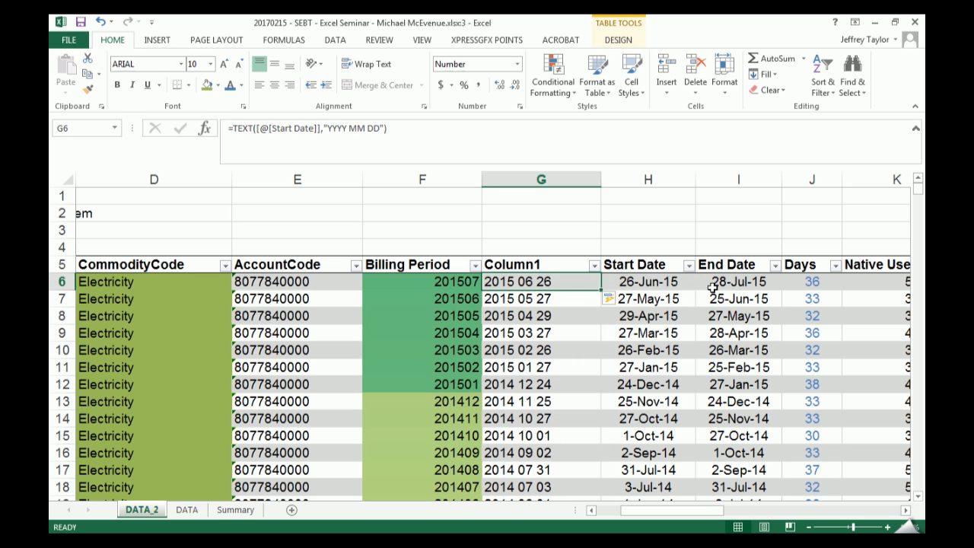
- Compare the original Start Date entries with the Column1 text dates and examine the TEXT formula in G6
left_click_drag(670, 286, 655, 391)
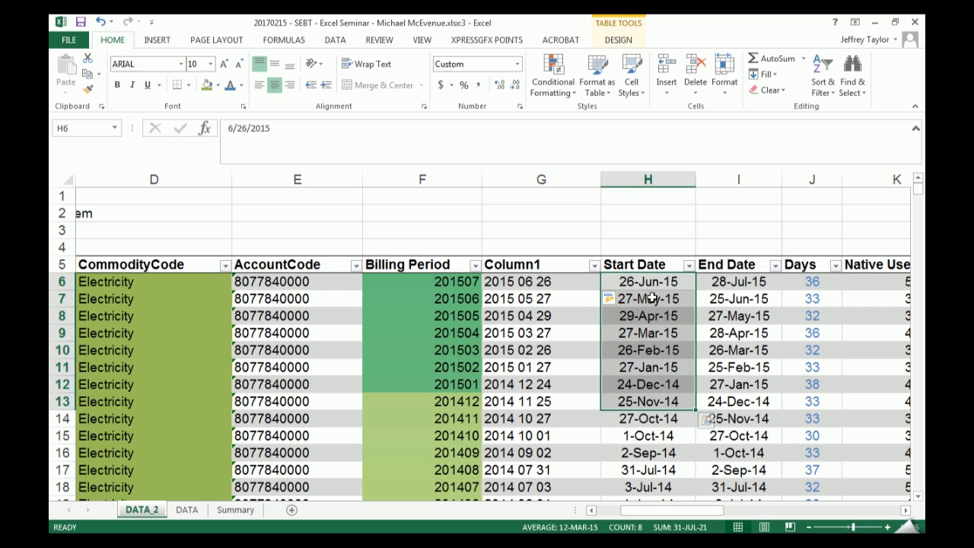
left_click(537, 283)
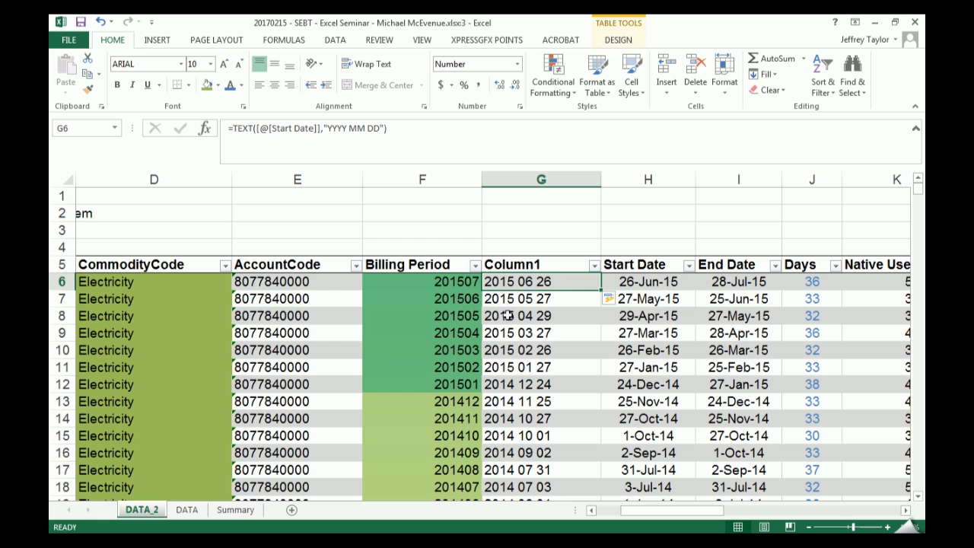
key("F2")
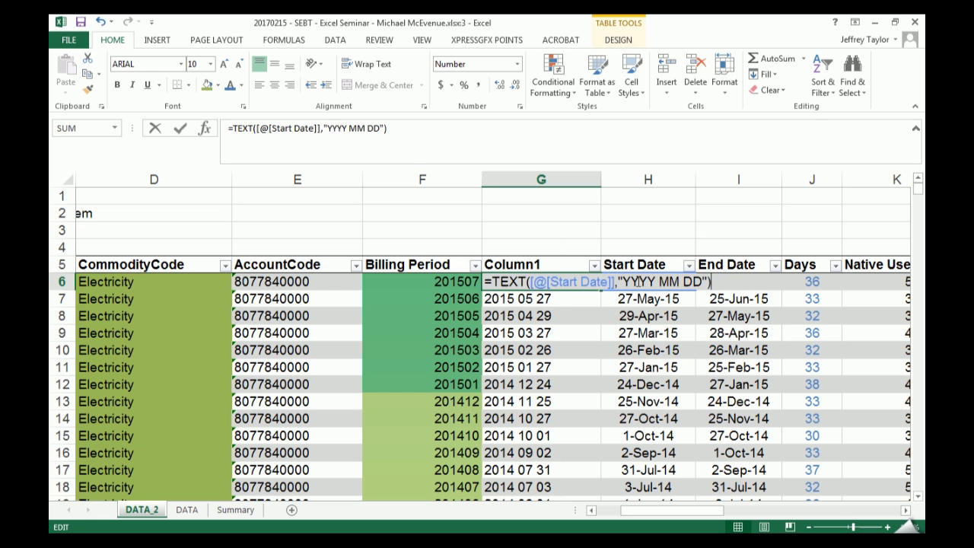
left_click(707, 513)
left_click(720, 508)
left_click_drag(722, 511, 746, 511)
left_click(520, 283)
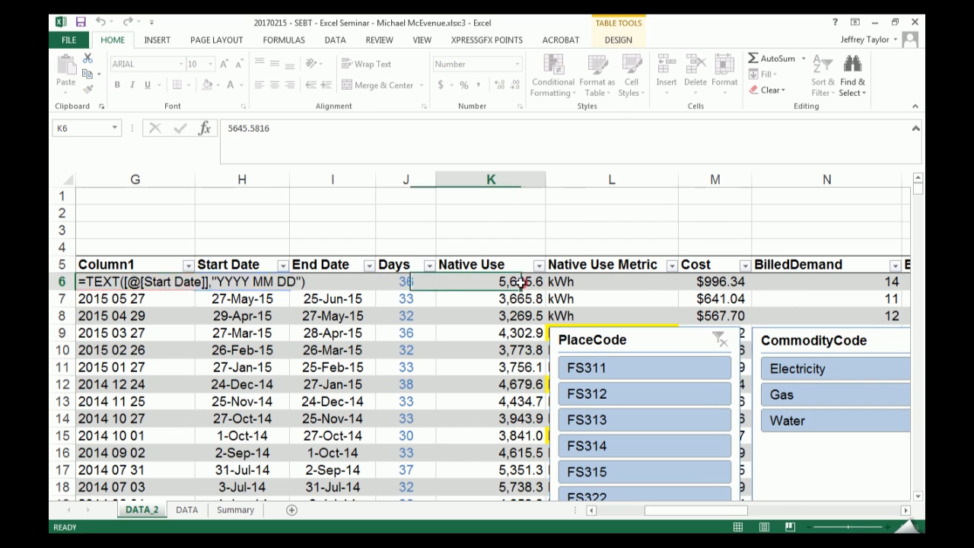
left_click(146, 267)
left_click(145, 282)
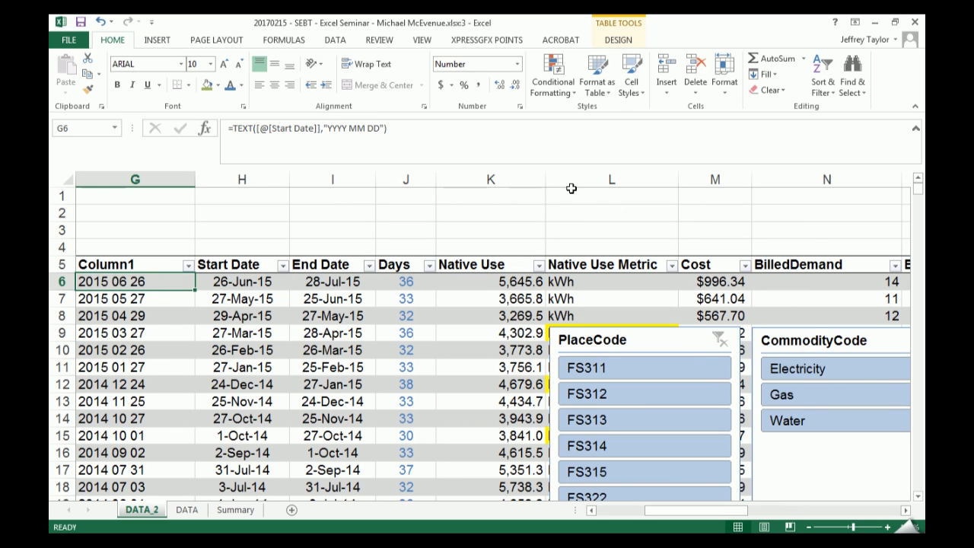
- Insert a new table column before Native Use Metric
left_click(601, 180)
right_click(599, 181)
left_click(625, 279)
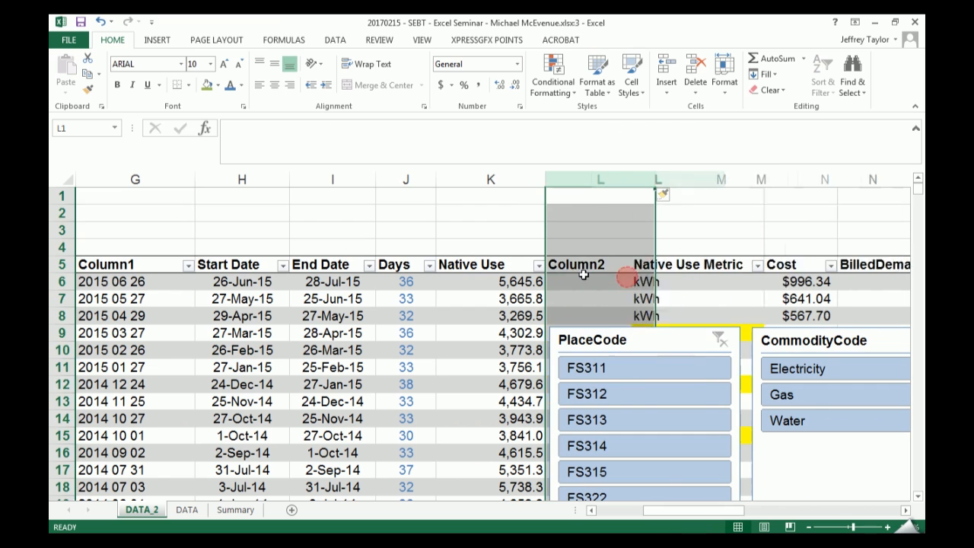
- Try to enter =TEXT([@[Native Use]],"#,# in L6 as the formula for Column2
left_click(581, 280)
type("=")
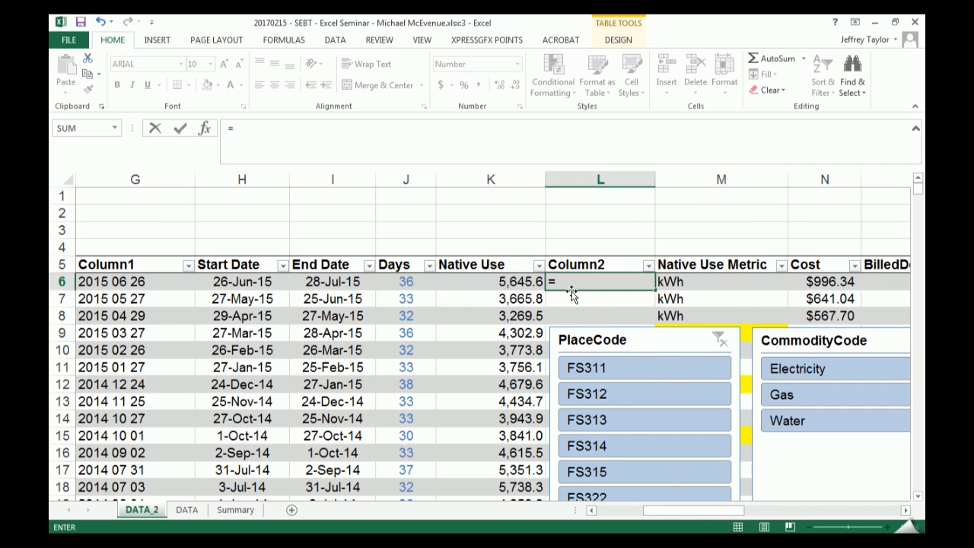
type("te")
key("Tab")
key("Left")
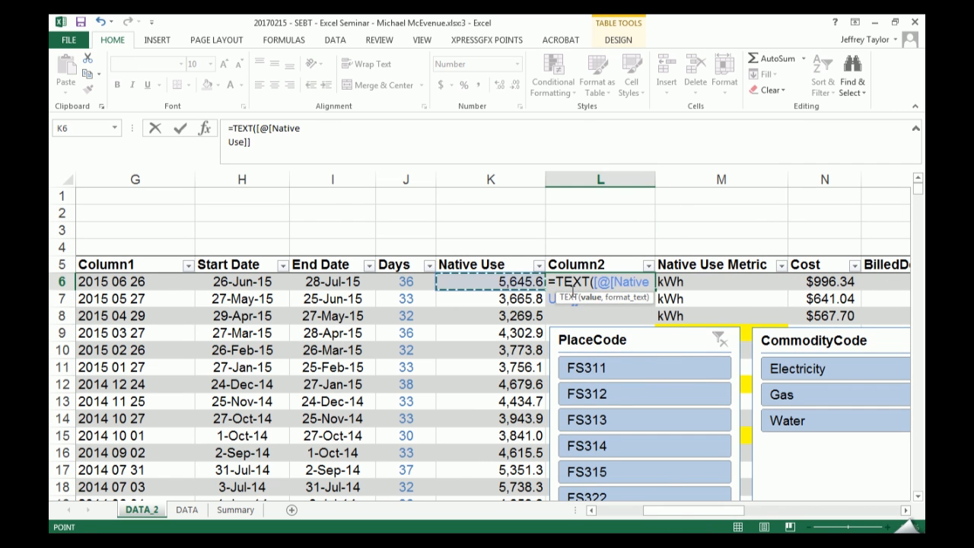
type(",")
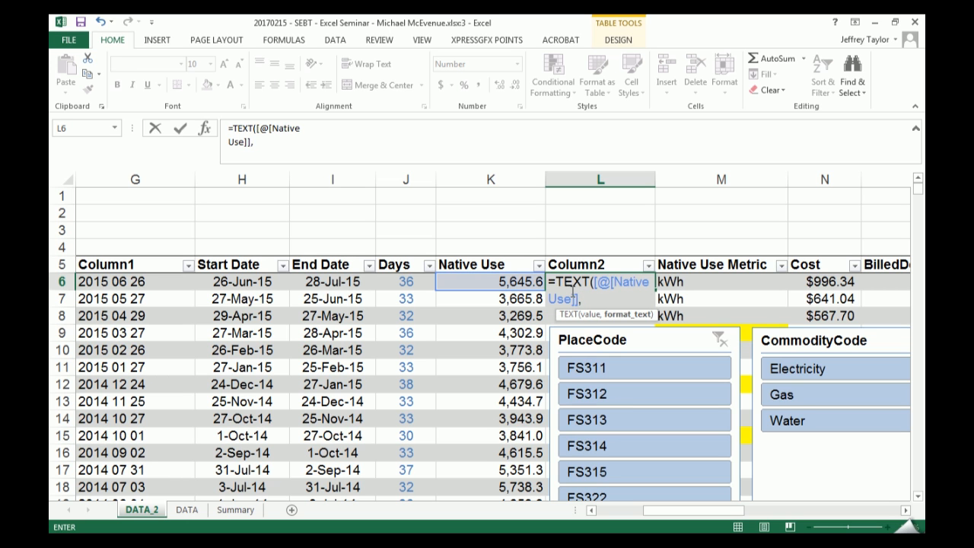
type("\"#,#")
key("Return")
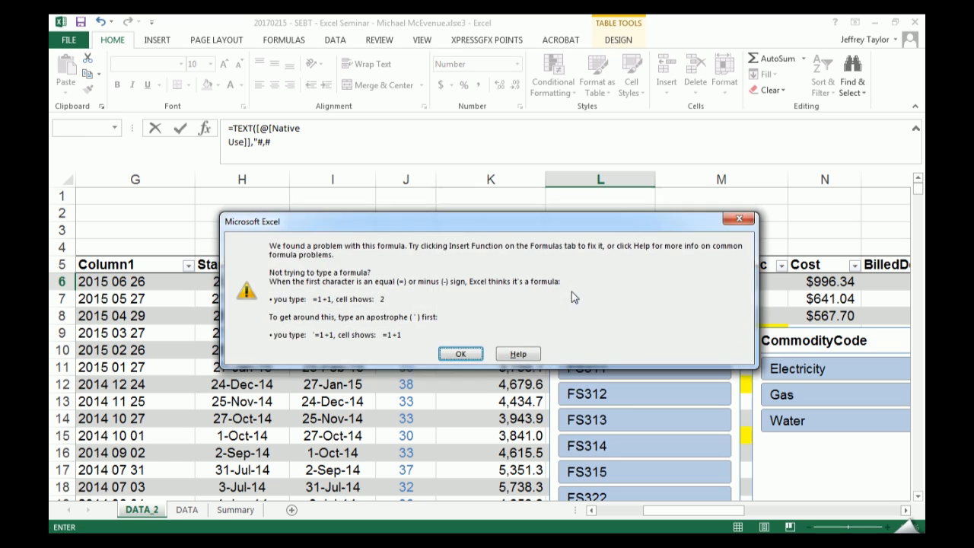
- Correct the L6 formula to =TEXT([@[Native Use]],"#") and fill Column2 with it
key("Return")
key("Left")
key("BackSpace")
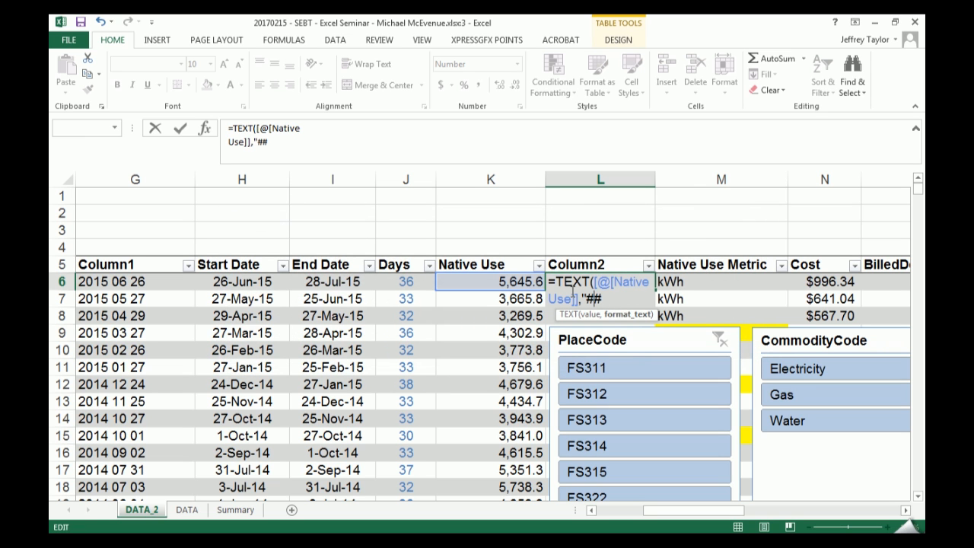
key("BackSpace")
type("\")")
key("Return")
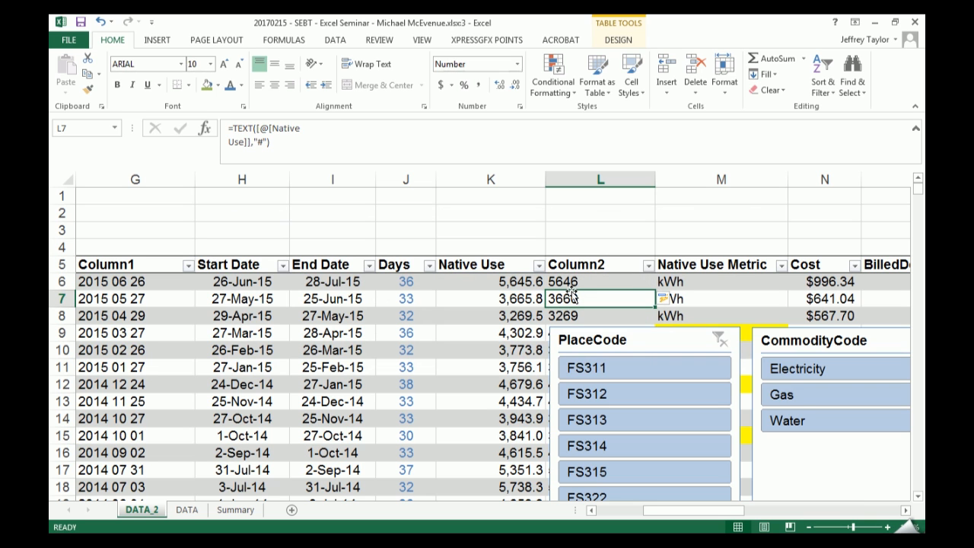
- Delete the PlaceCode and CommodityCode slicers covering the table
left_click(645, 333)
key("Delete")
key("Delete")
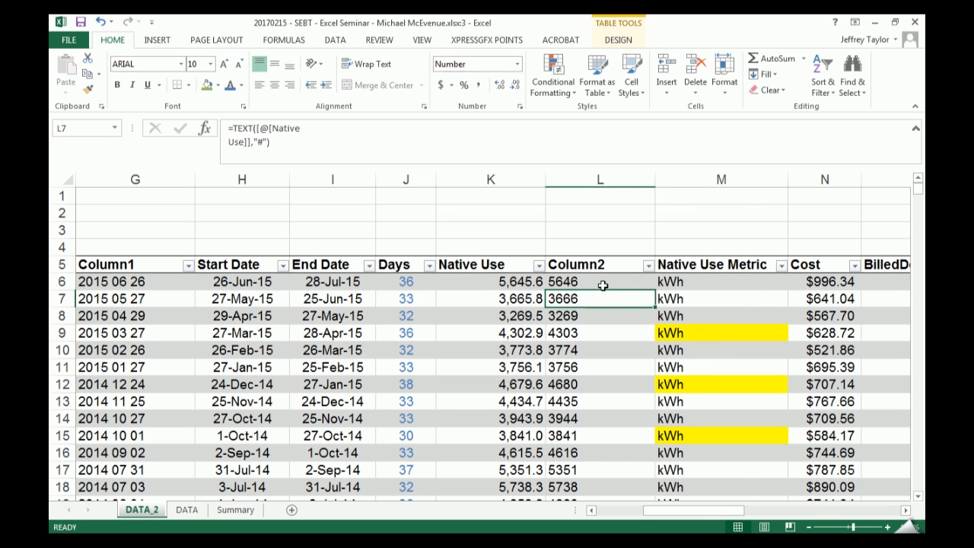
- Change the format text in Column2's TEXT formula to "#,#" for a thousands separator
left_click(598, 279)
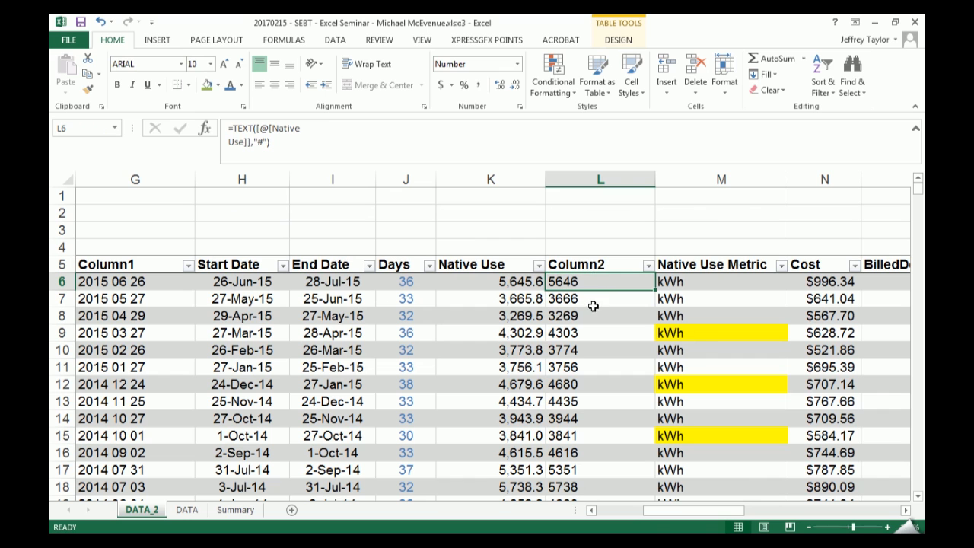
left_click(265, 143)
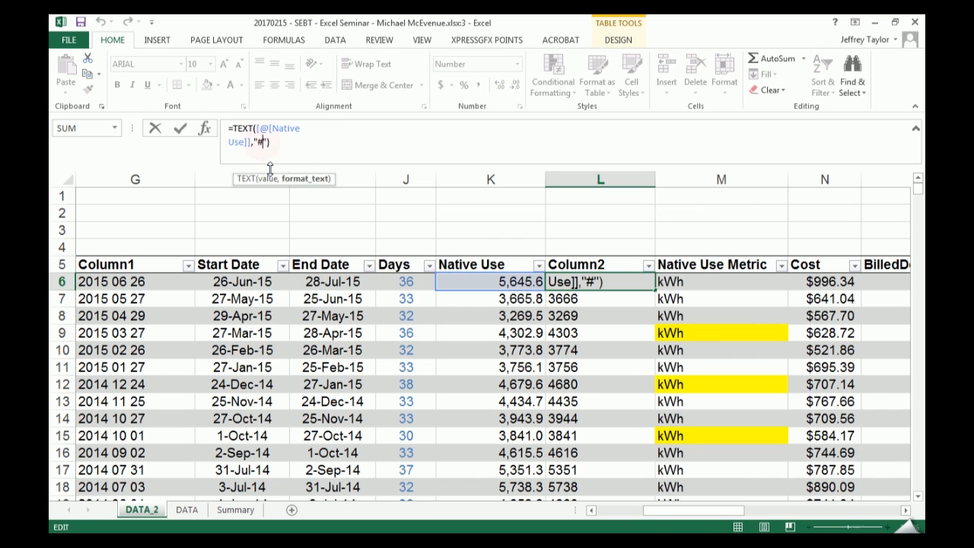
type(",#")
key("Return")
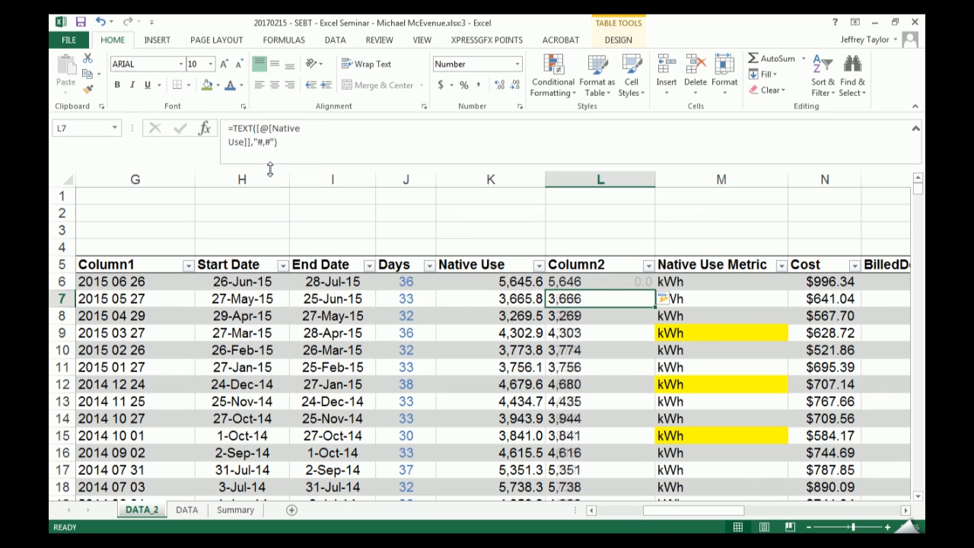
- Check the underlying Native Use value in K6 and change Column2's format text to "$#,#"
key("Up")
key("Left")
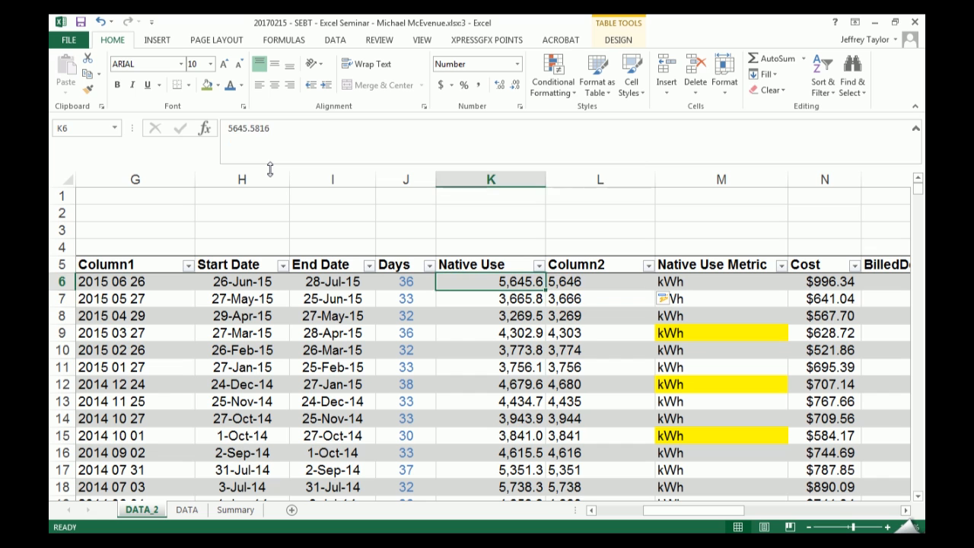
key("Right")
left_click(256, 140)
type("$")
key("Return")
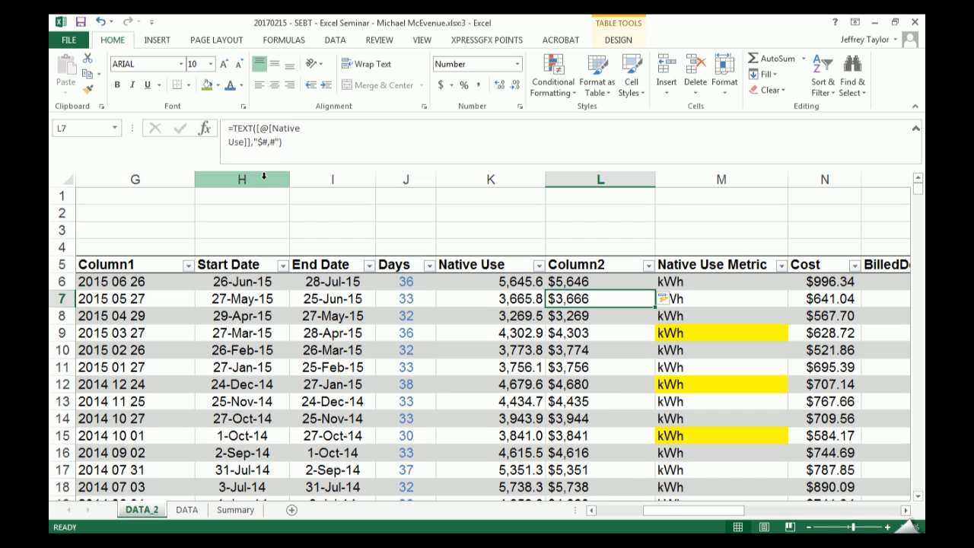
- Change the format text in Column1's TEXT formula to "YYYY MMMM DD" for full month names
left_click(135, 280)
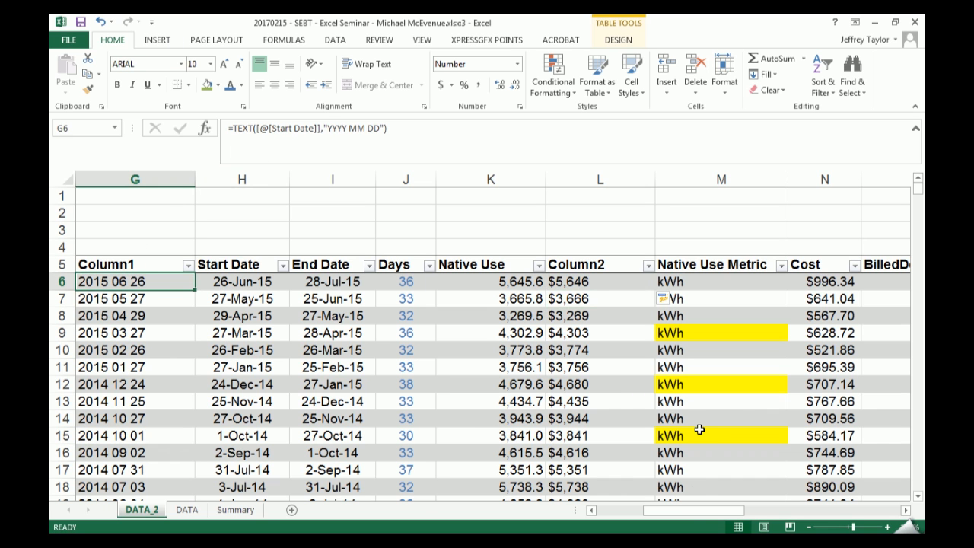
left_click_drag(694, 511, 679, 511)
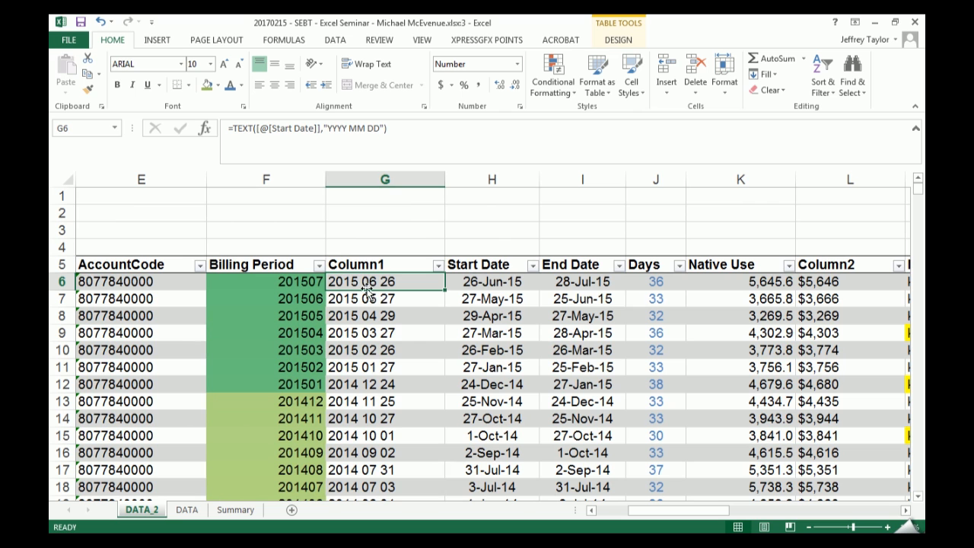
left_click(377, 128)
key("Left")
key("Left")
type("MM")
key("Return")
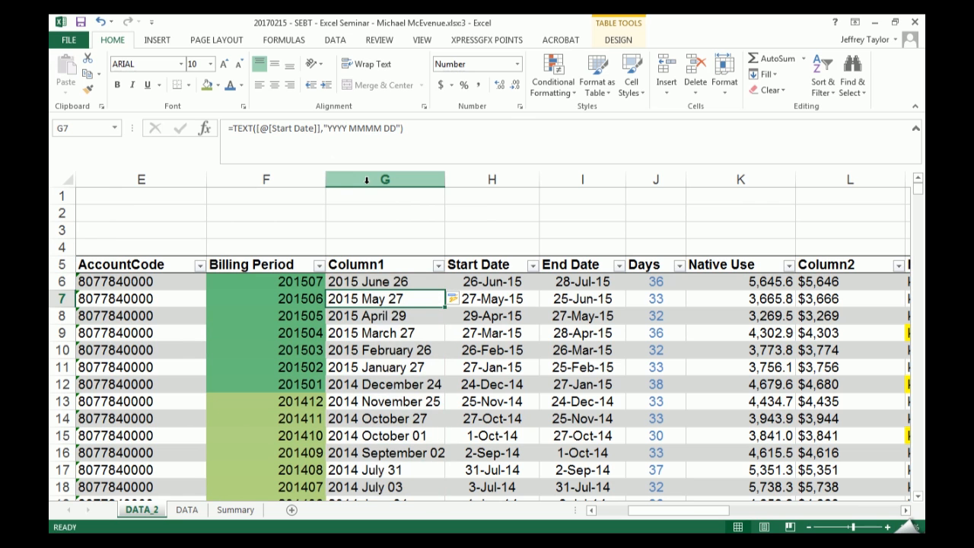
- Set the format text in Column1's TEXT formula back to "YYYY MM DD"
key("Up")
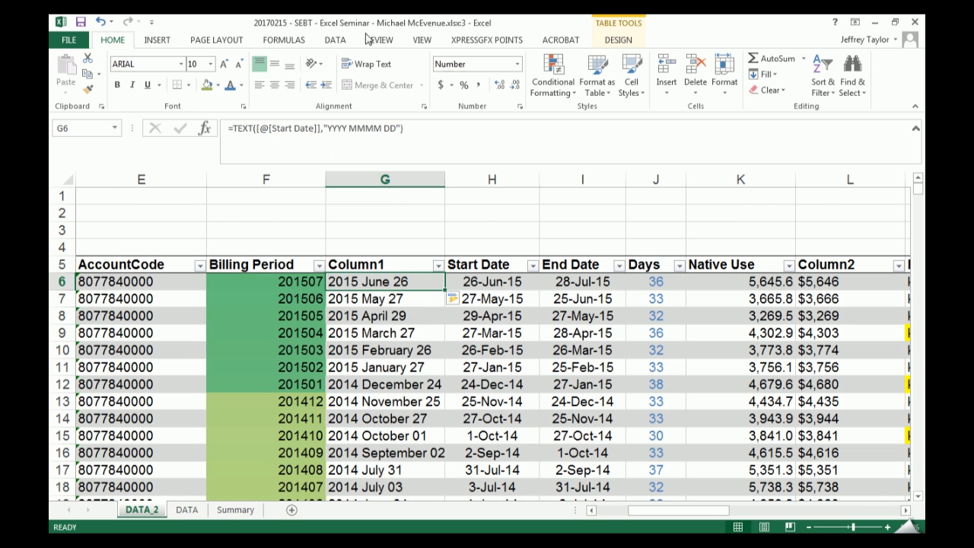
left_click(366, 132)
key("BackSpace")
key("BackSpace")
key("Return")
key("Up")
- Change Column1's format text to "YYYY MMM DD" for abbreviated month names
left_click(442, 135)
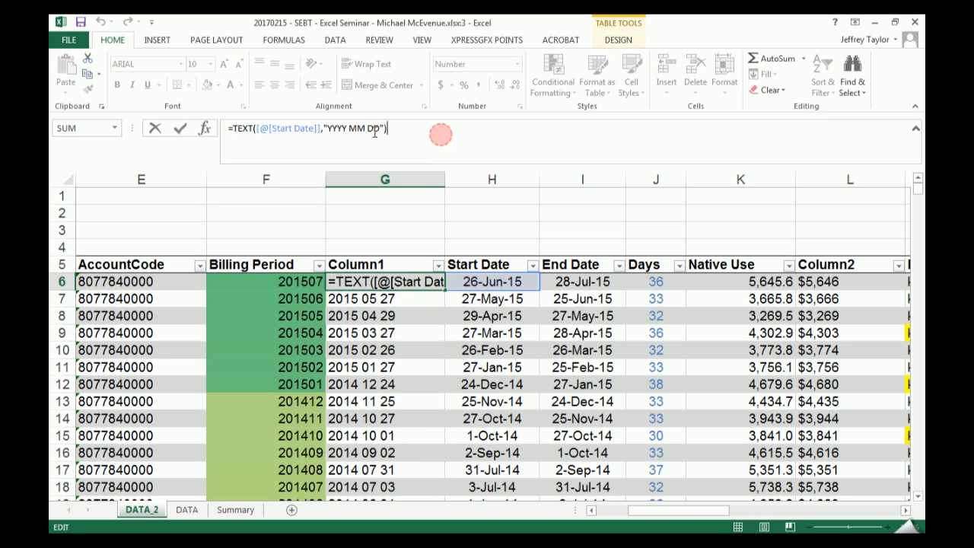
left_click(363, 128)
type("M")
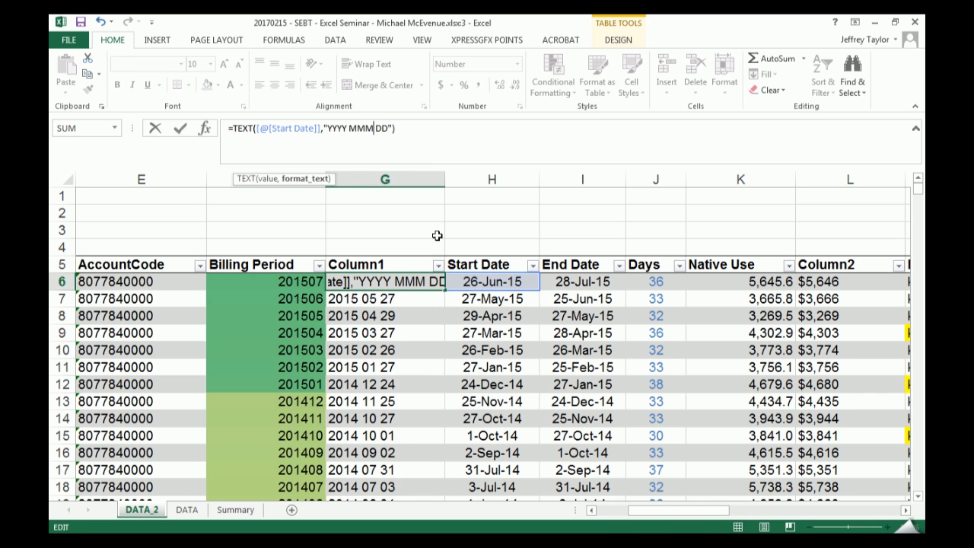
key("Return")
key("Up")
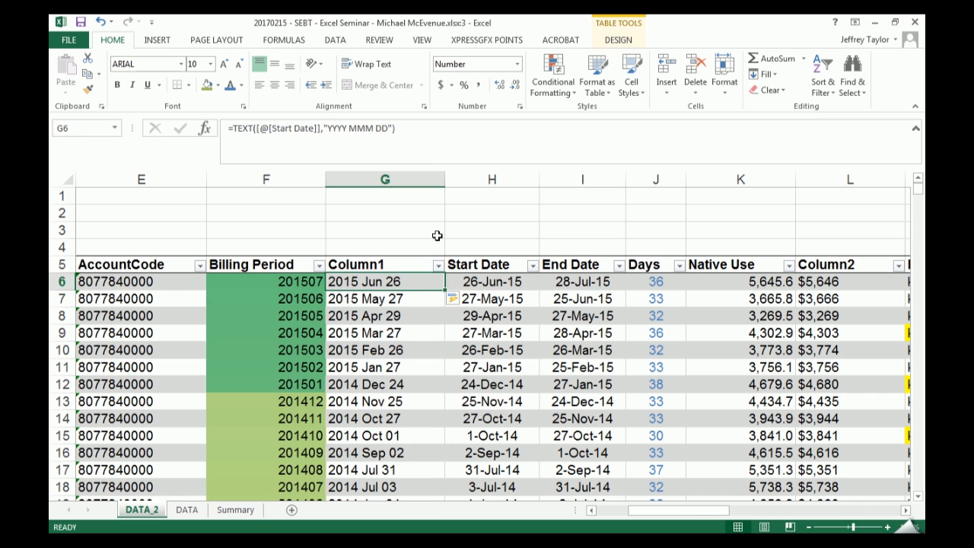
- Try the MMMM month code again in the G6 formula and undo its fill down Column1
left_click(374, 128)
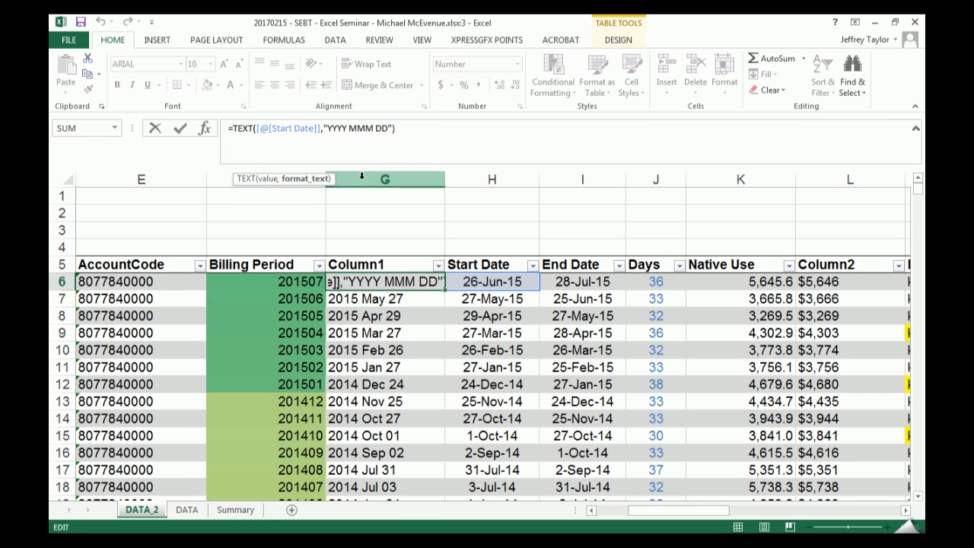
type("M")
key("Return")
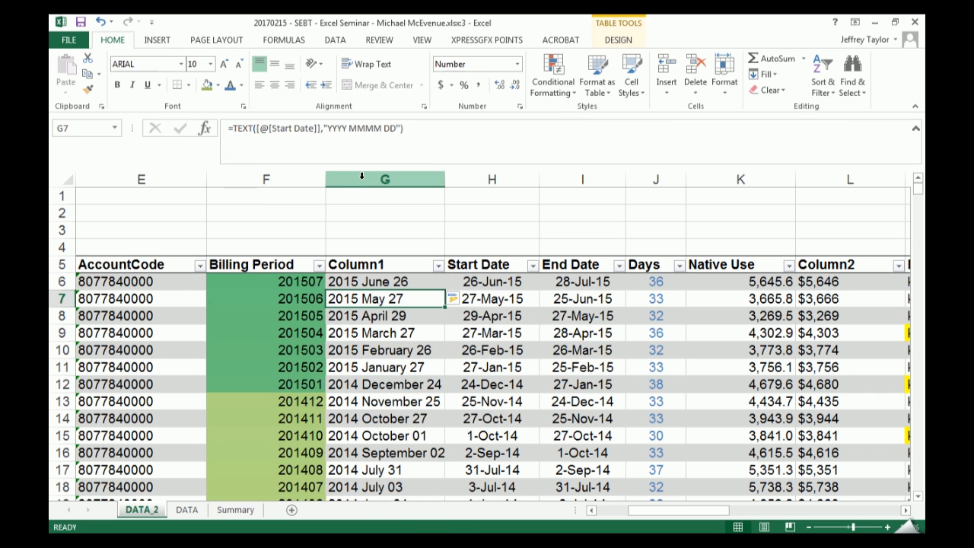
key("ctrl+z")
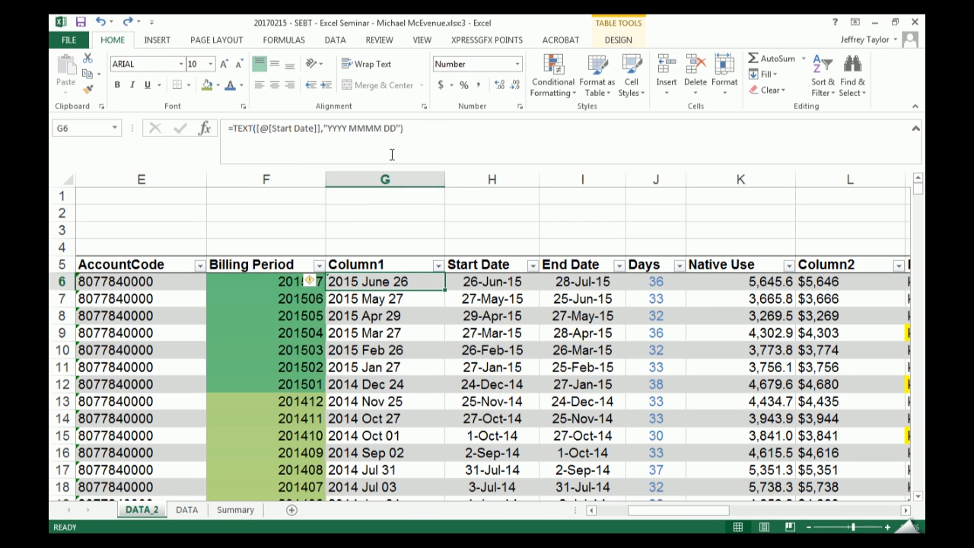
left_click(348, 129)
key("BackSpace")
key("BackSpace")
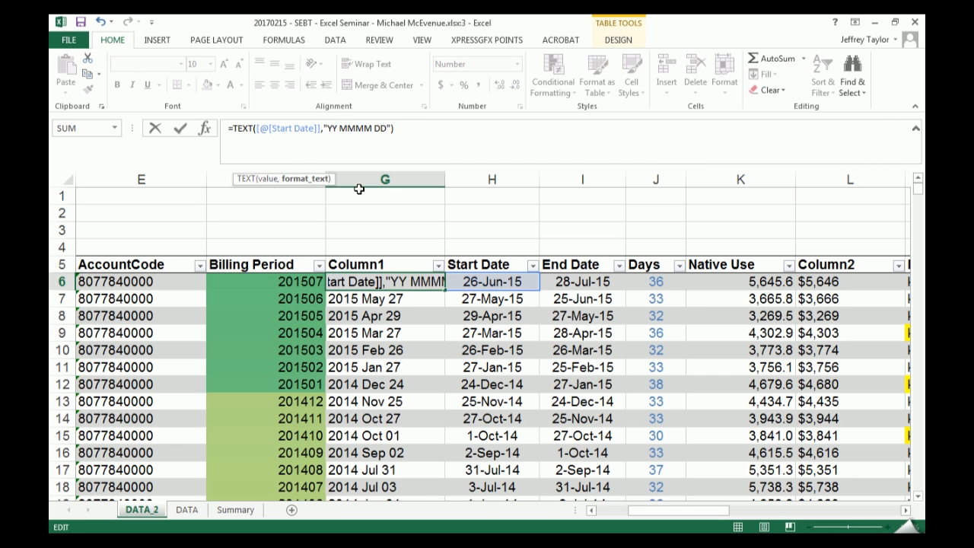
key("Escape")
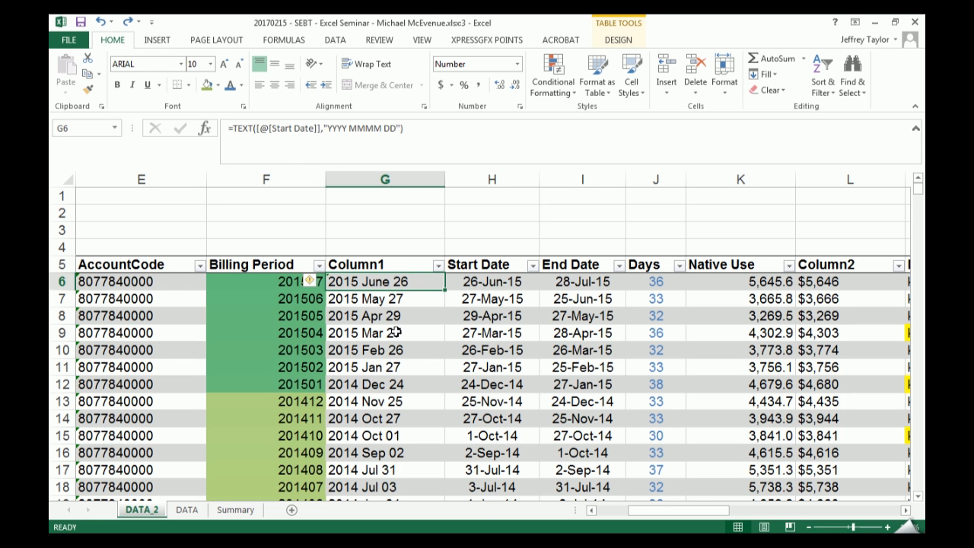
- Undo the TEXT formula entries in Column1 until the column is empty
key("ctrl+z")
key("ctrl+z")
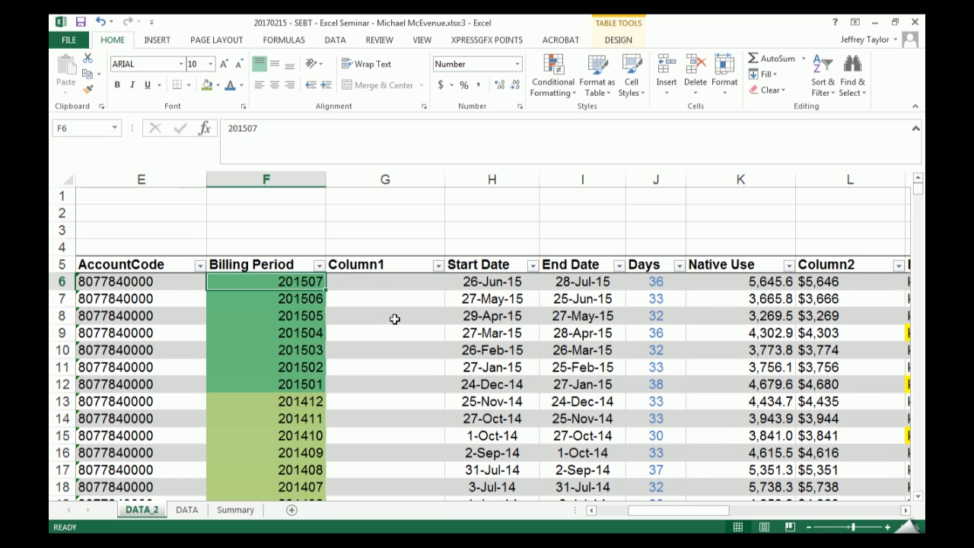
- Fill Column1 with =DATE(LEFT([@[Billing Period]],4),1,1), entered in G6, to build a date from the billing year
left_click(401, 280)
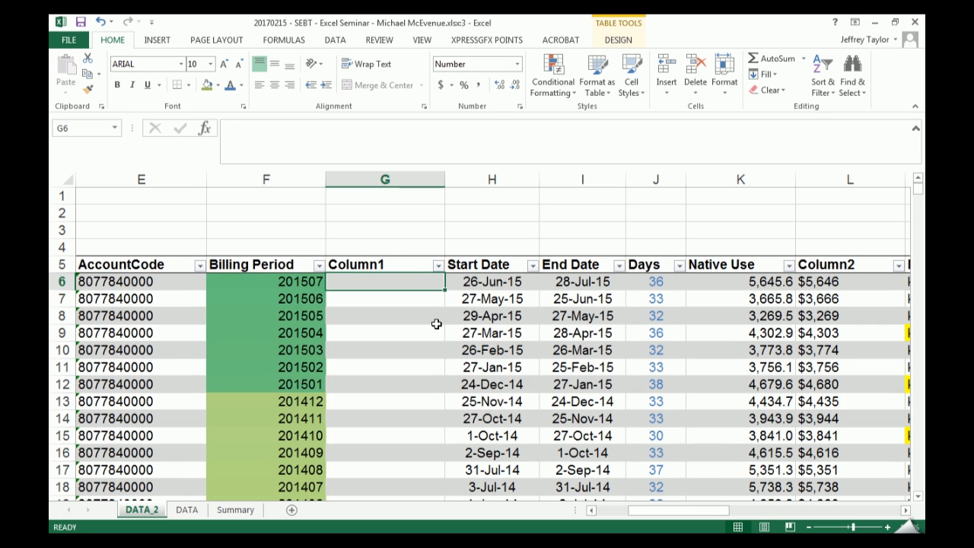
key("Left")
key("Right")
type("=")
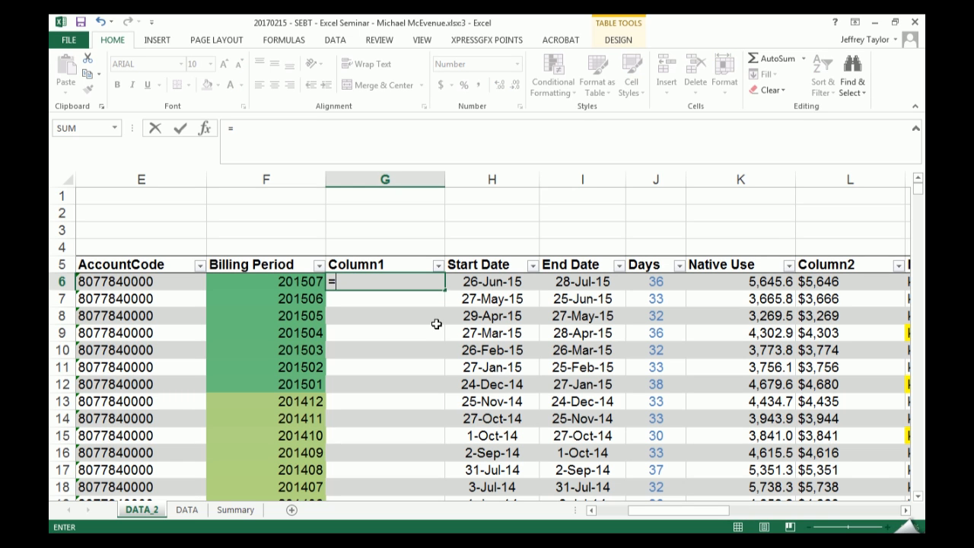
type("te")
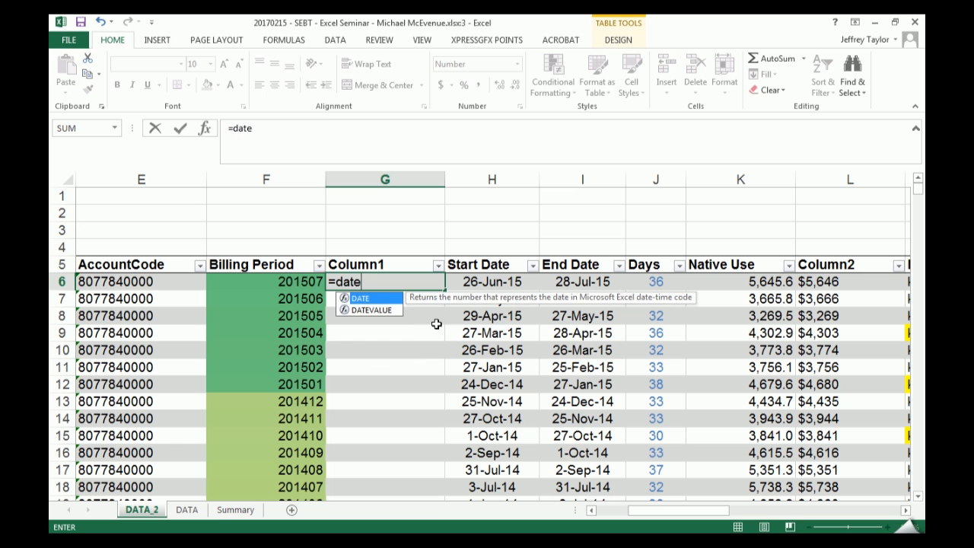
key("Tab")
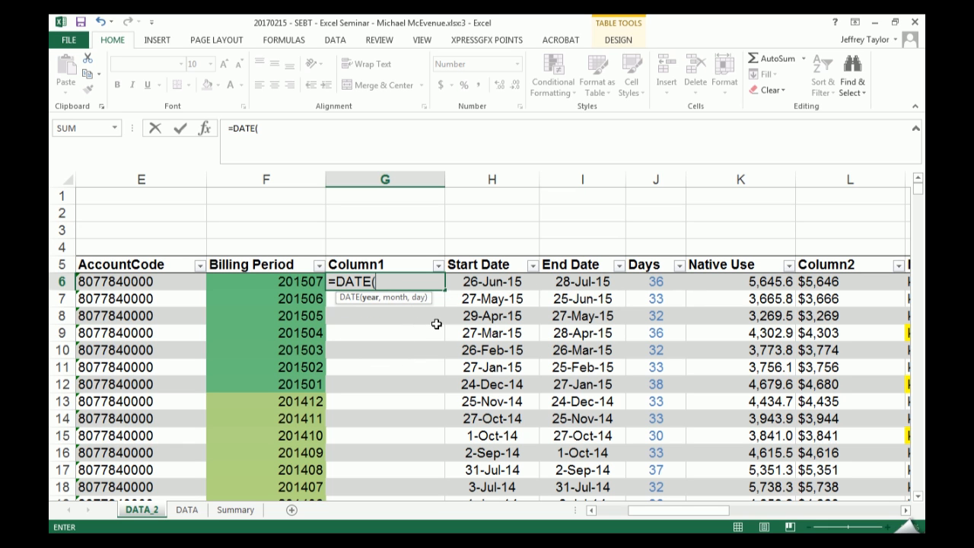
type("left(")
left_click(308, 289)
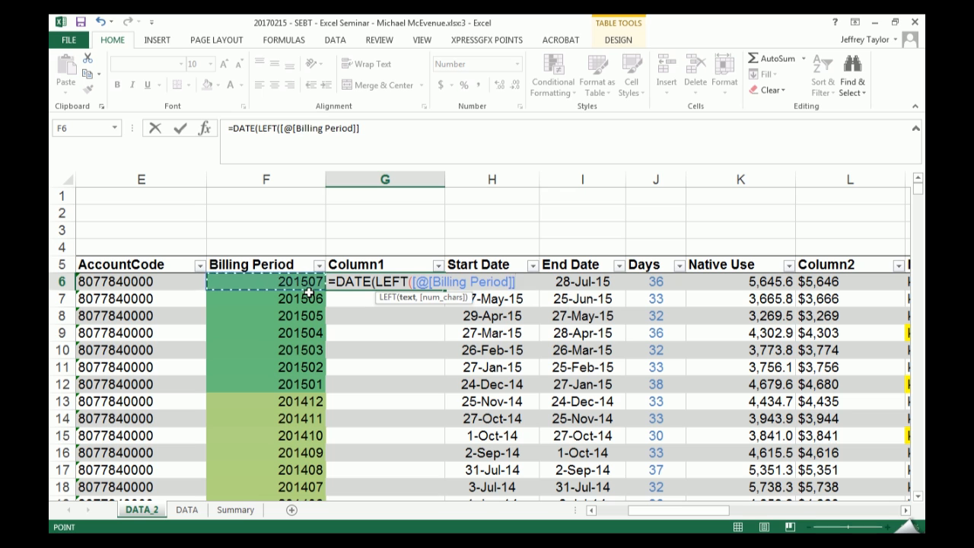
type(",4")
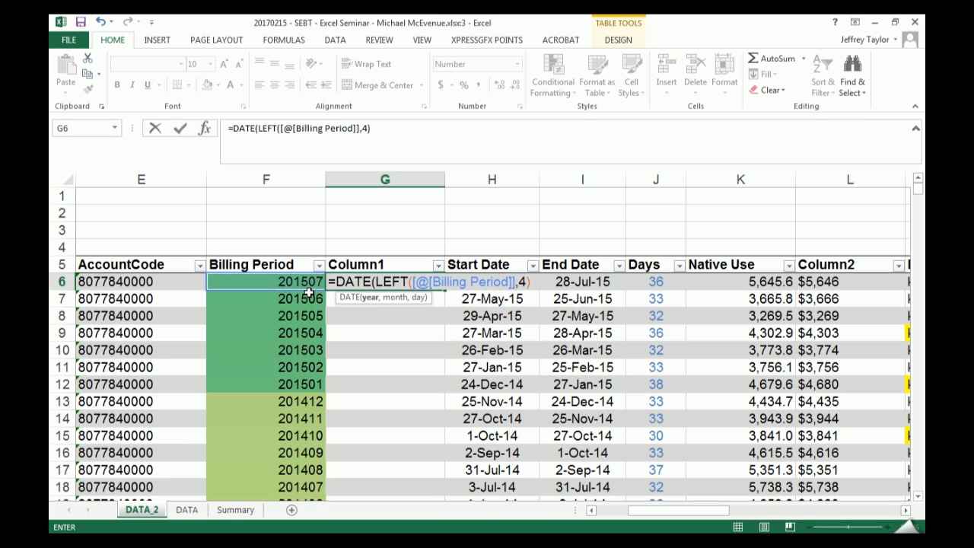
type("),1,1")
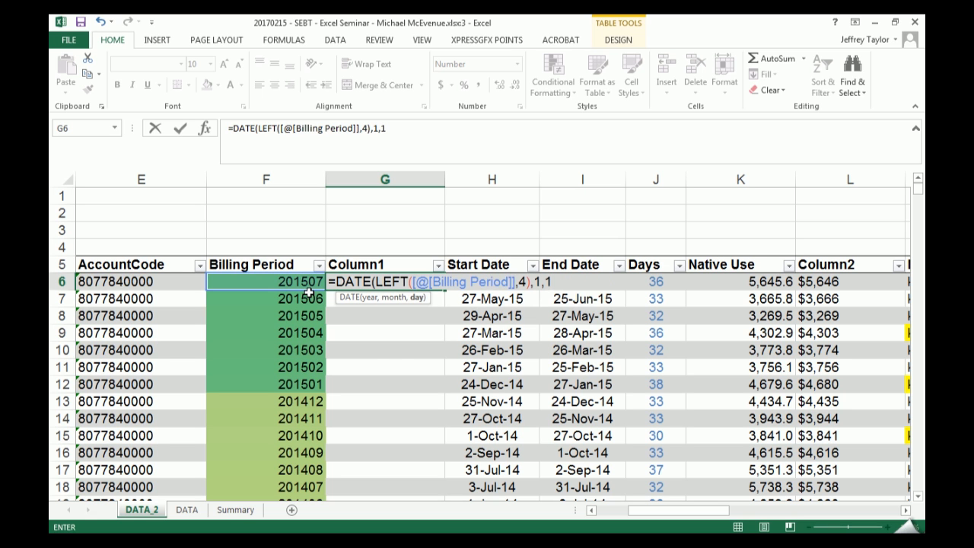
type(")")
key("ctrl+Return")
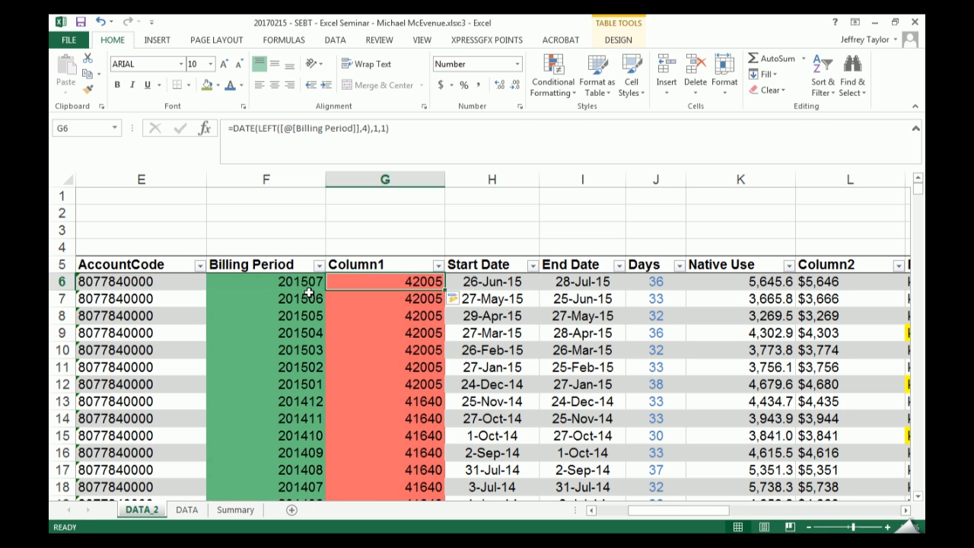
- Format G6 in Column1 as a day-month-year date and compare it with the Billing Period in F6
key("ctrl+shift+3")
key("Left")
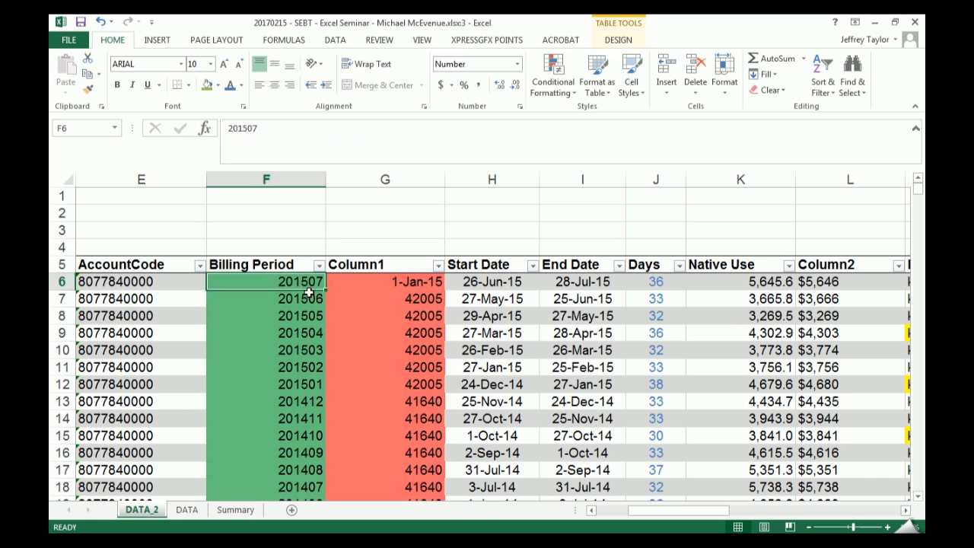
key("Right")
key("Down")
key("ctrl+Right")
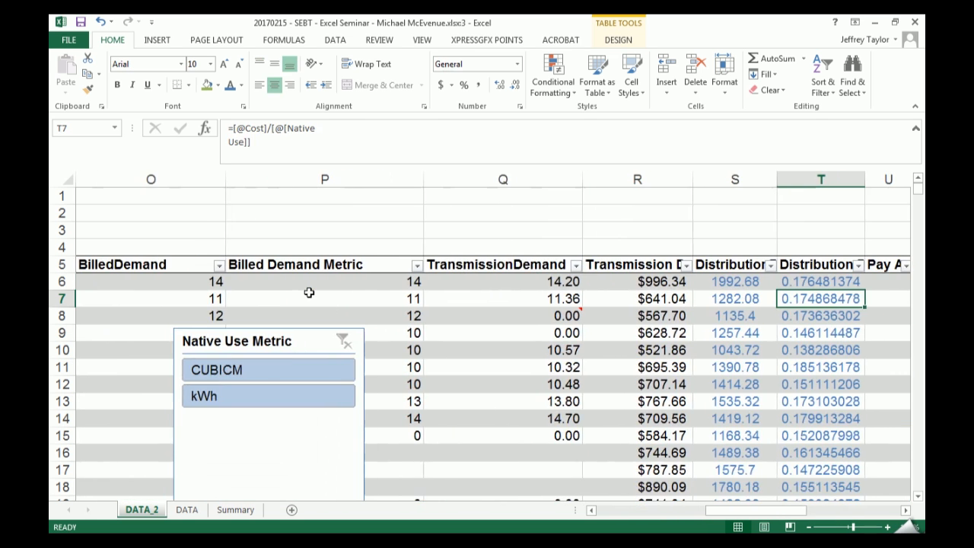
- Undo the date format in G6 and the DATE formula's fill down Column1
key("ctrl+Left")
key("Right")
key("Right")
key("Right")
key("Right")
key("Right")
key("Right")
key("Left")
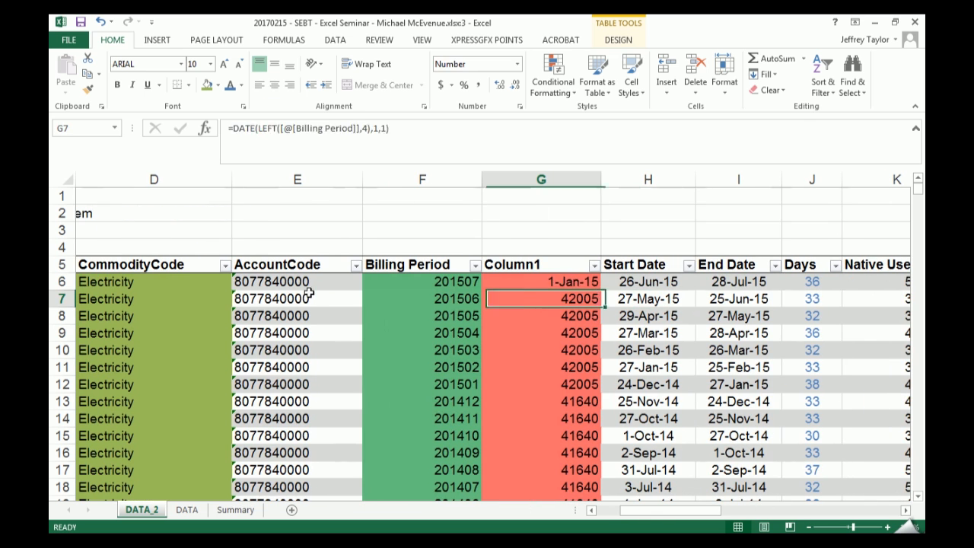
key("ctrl+Up")
key("ctrl+z")
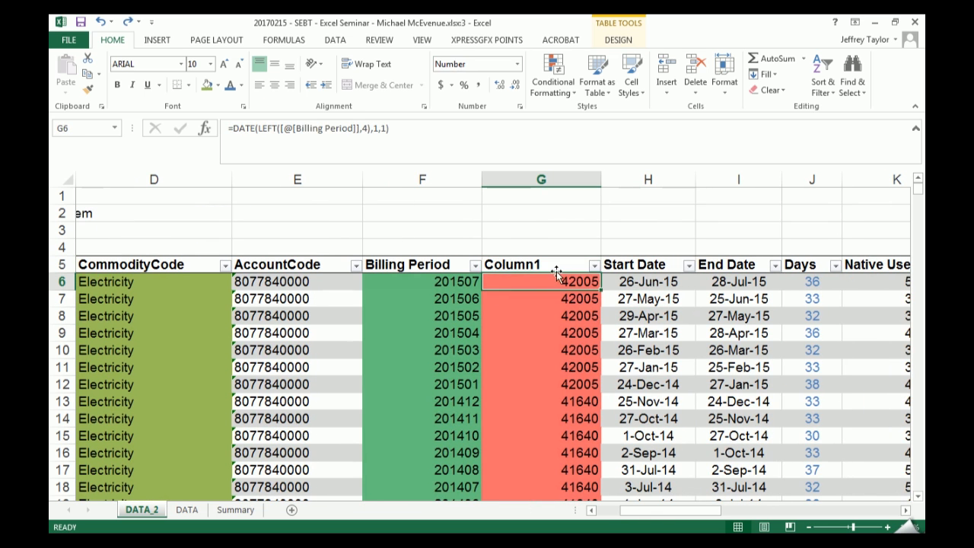
key("ctrl+z")
- Reduce the G6 formula to =LEFT([@[Billing Period]],4) so Column1 extracts the billing year
left_click(365, 134)
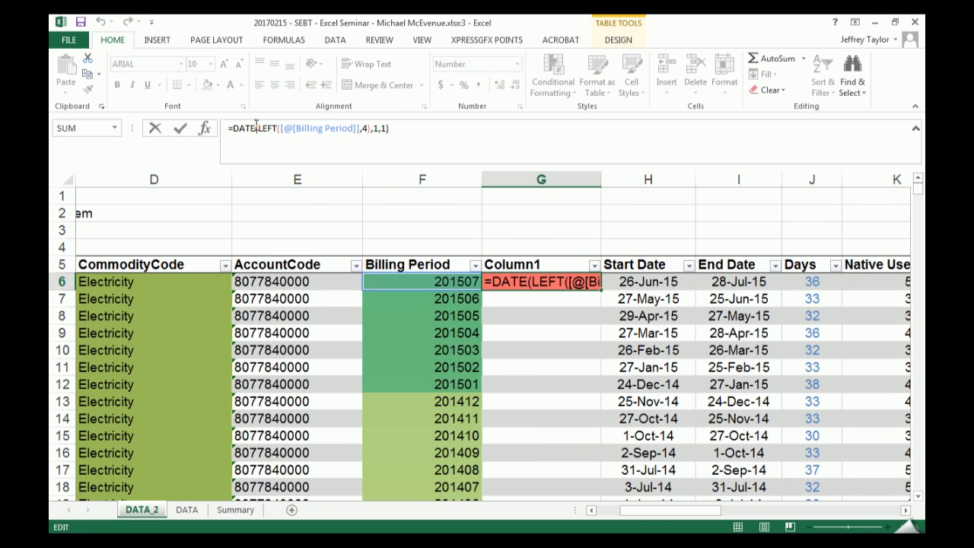
left_click_drag(259, 127, 233, 128)
key("Delete")
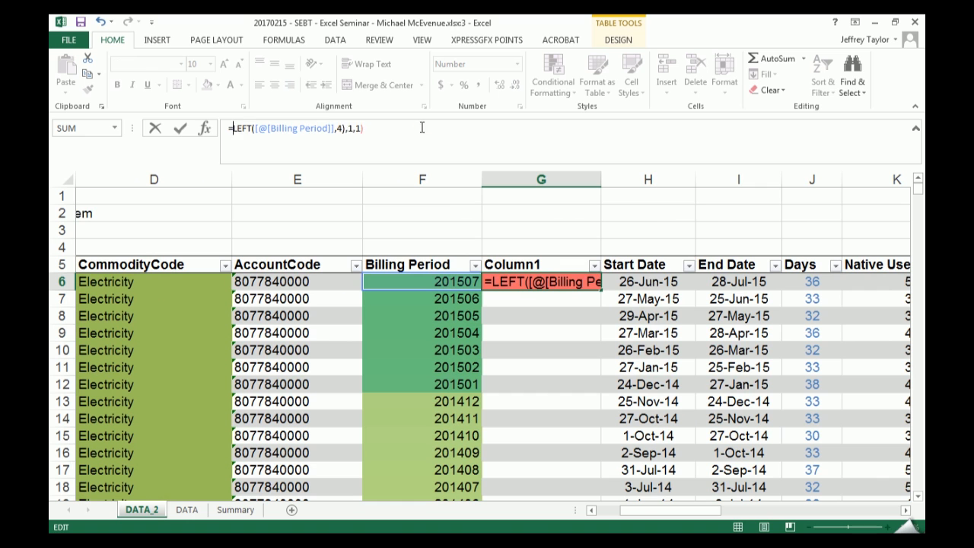
key("Delete")
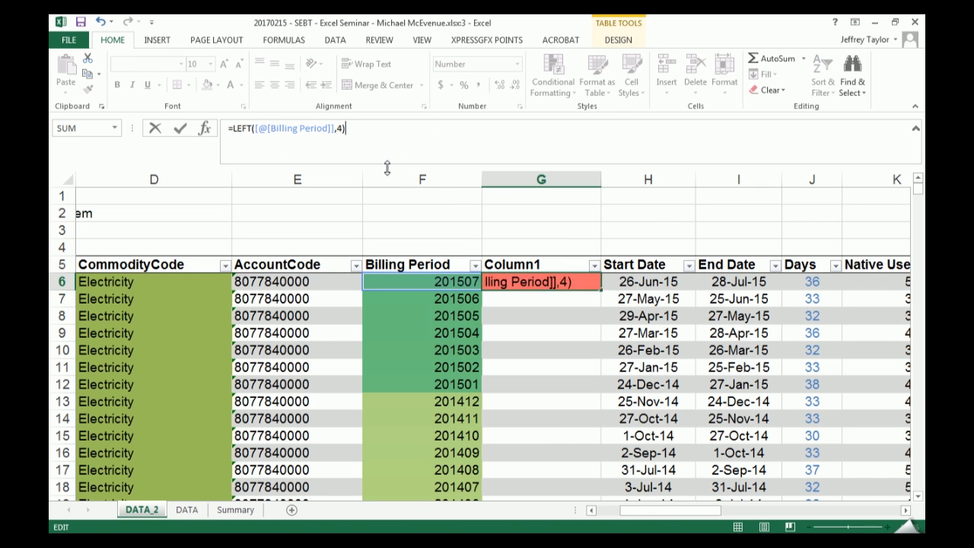
key("Return")
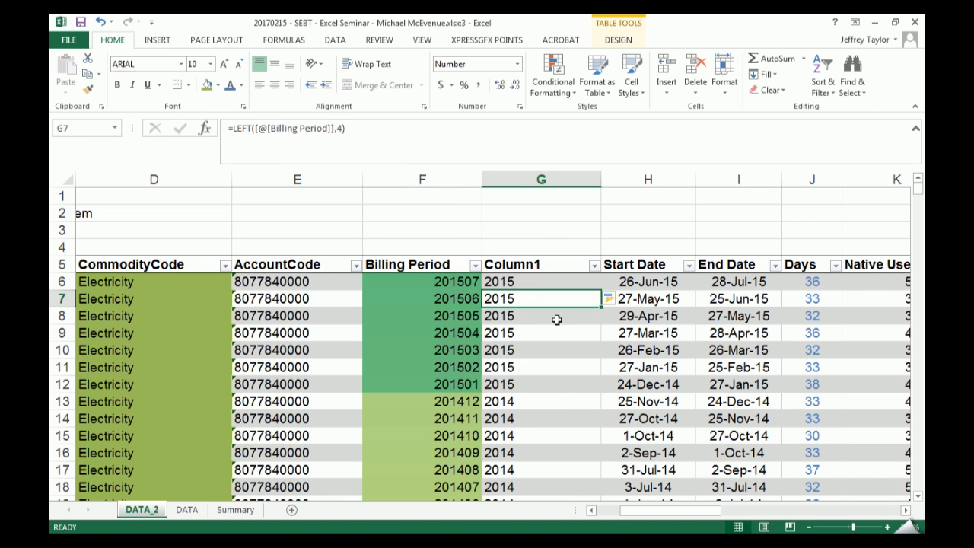
key("Up")
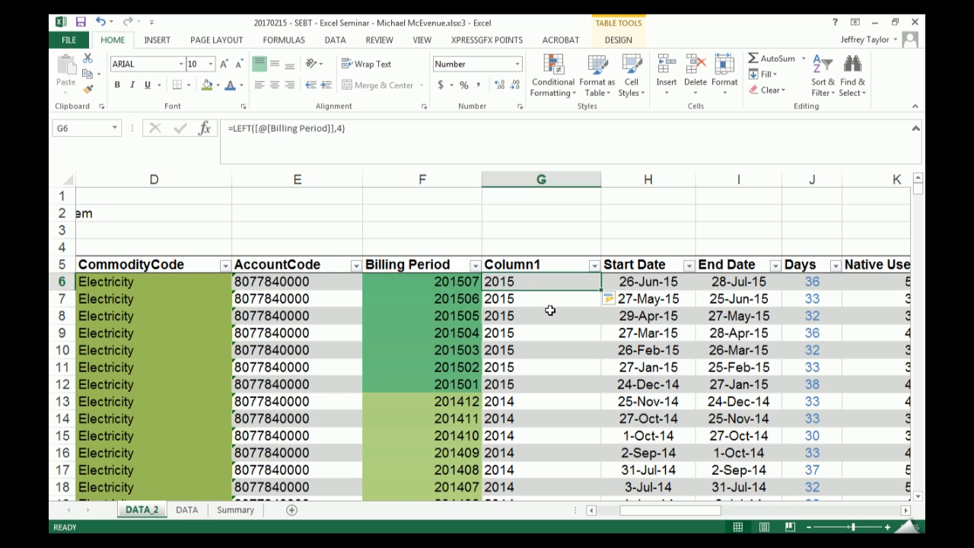
- Replace the G6 formula with =RIGHT([@[Billing Period]],2) to extract the billing month
key("Delete")
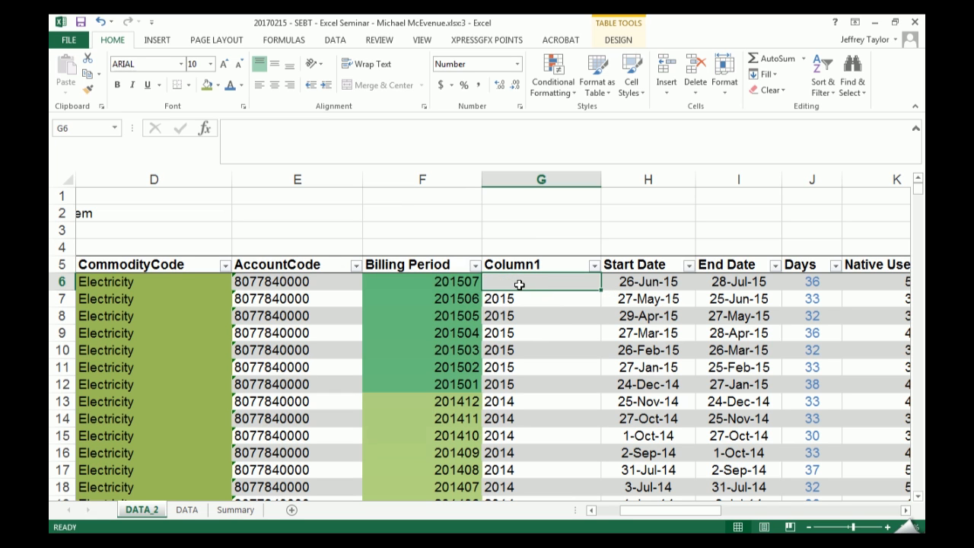
type("=")
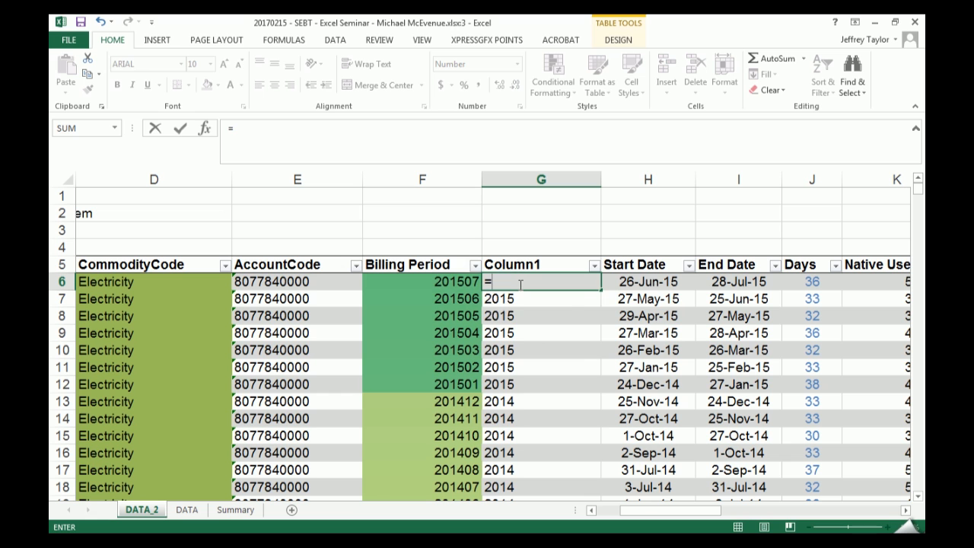
type("rigth")
key("BackSpace")
key("BackSpace")
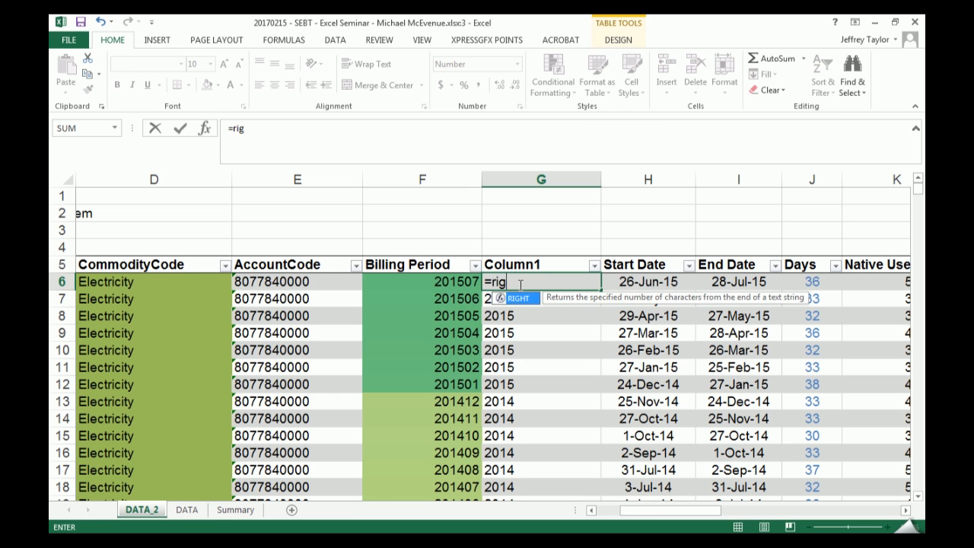
key("Tab")
key("Left")
type(",2")
key("Return")
left_click(519, 284)
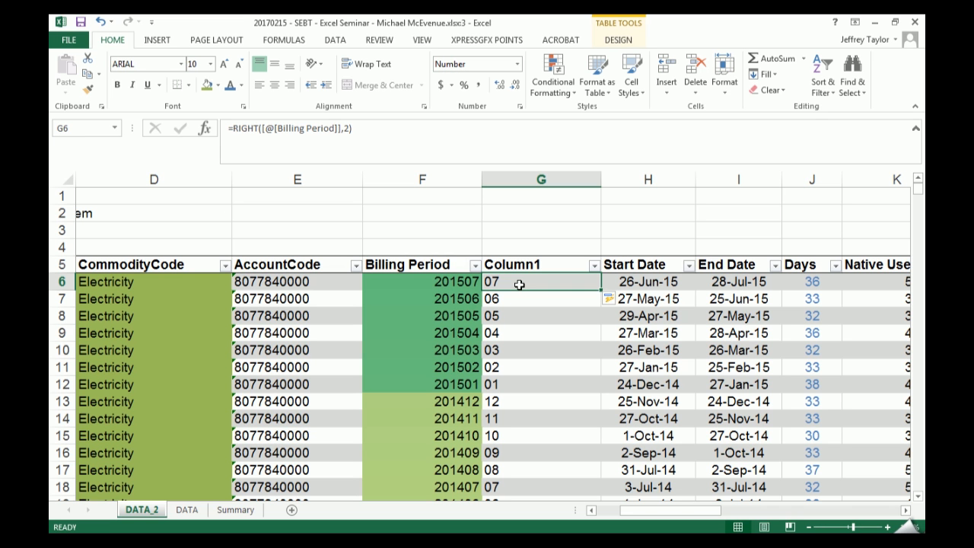
- Clear all entries from Column1, from G6 to the end of the table
key("ctrl+shift+Down")
key("Delete")
key("ctrl+BackSpace")
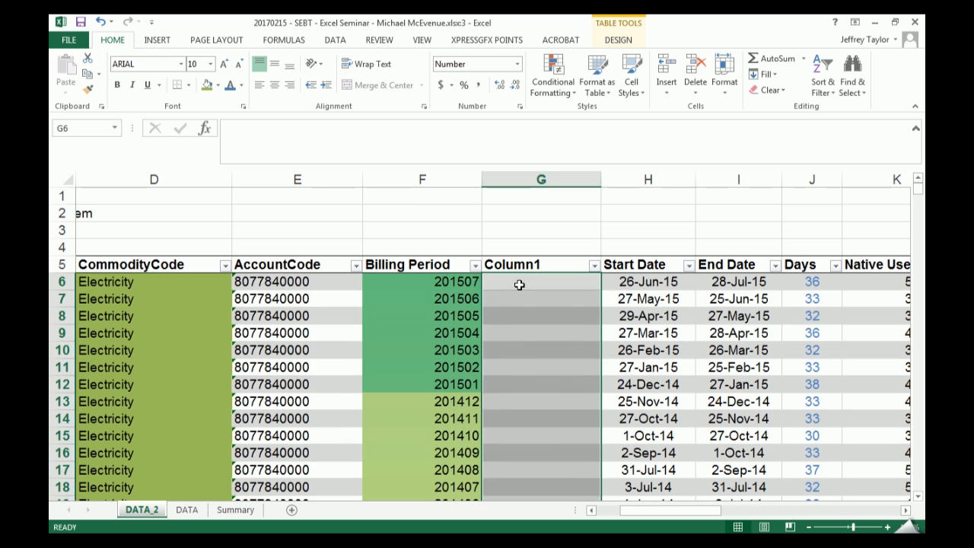
left_click(519, 285)
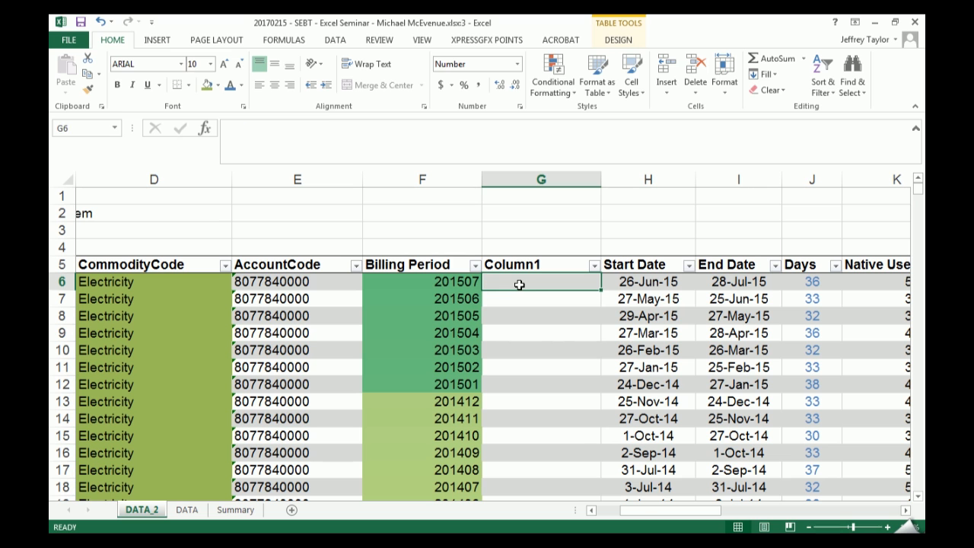
type("=date")
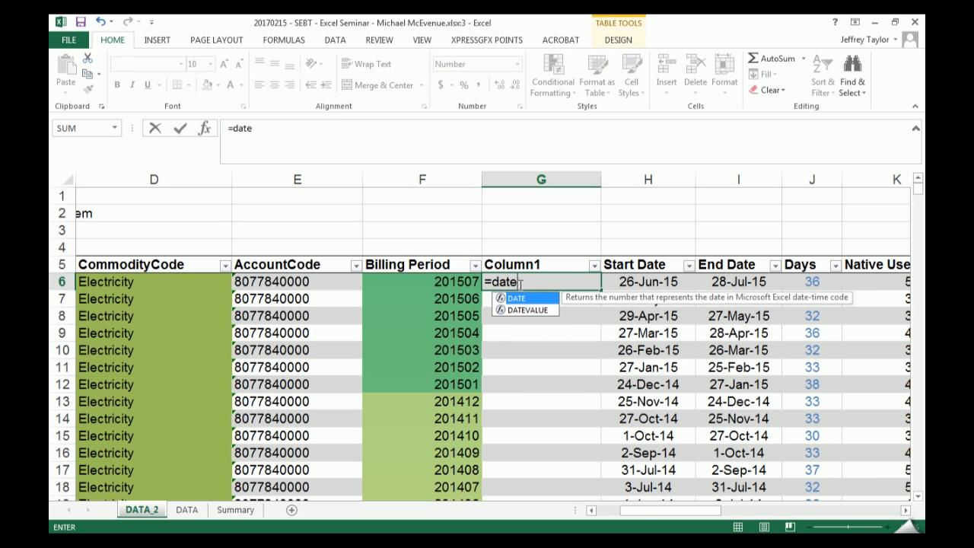
key("Escape")
key("Escape")
- Insert two blank table columns before Start Date
left_click_drag(648, 179, 736, 180)
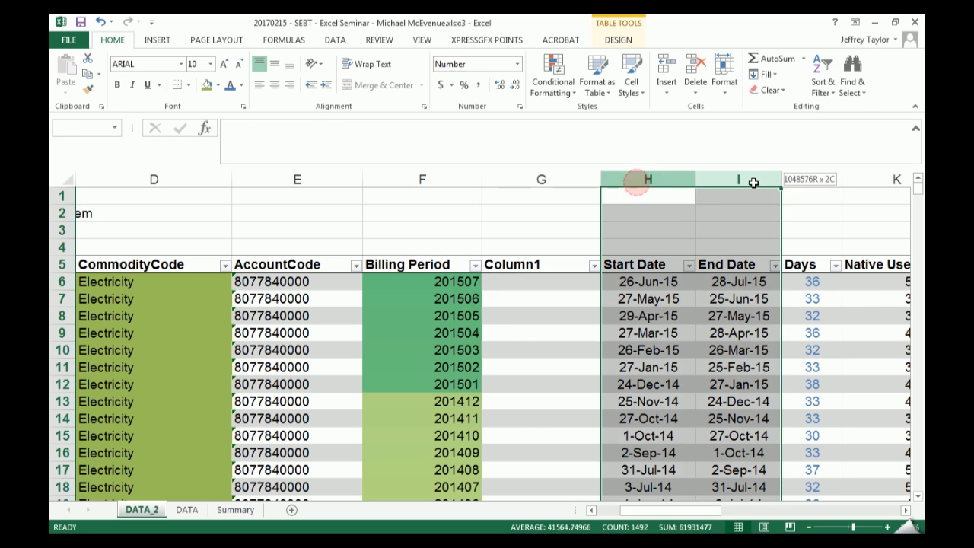
right_click(734, 180)
left_click(765, 273)
- Fill Column1 with =LEFT([@[Billing Period]],4), entered in G6, to extract the billing year
left_click(630, 317)
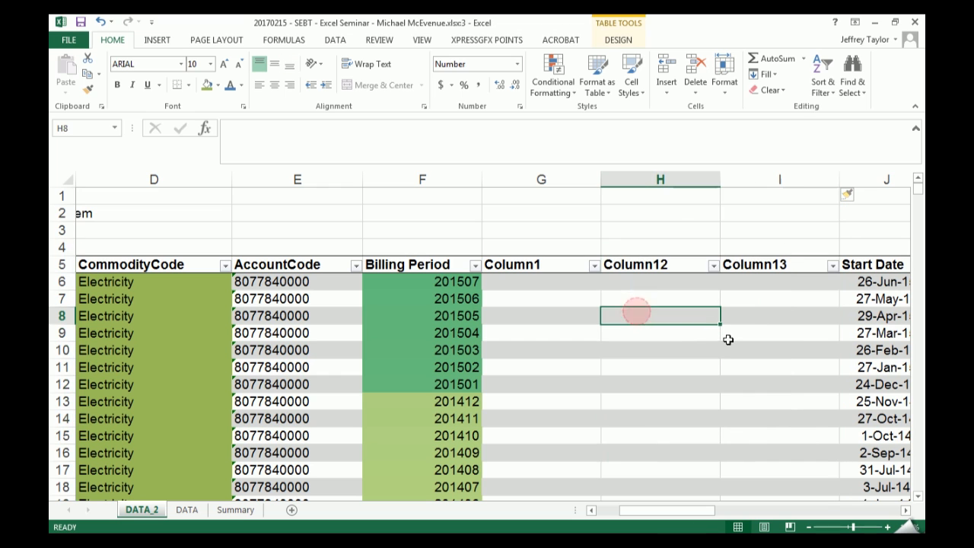
key("Left")
key("Up")
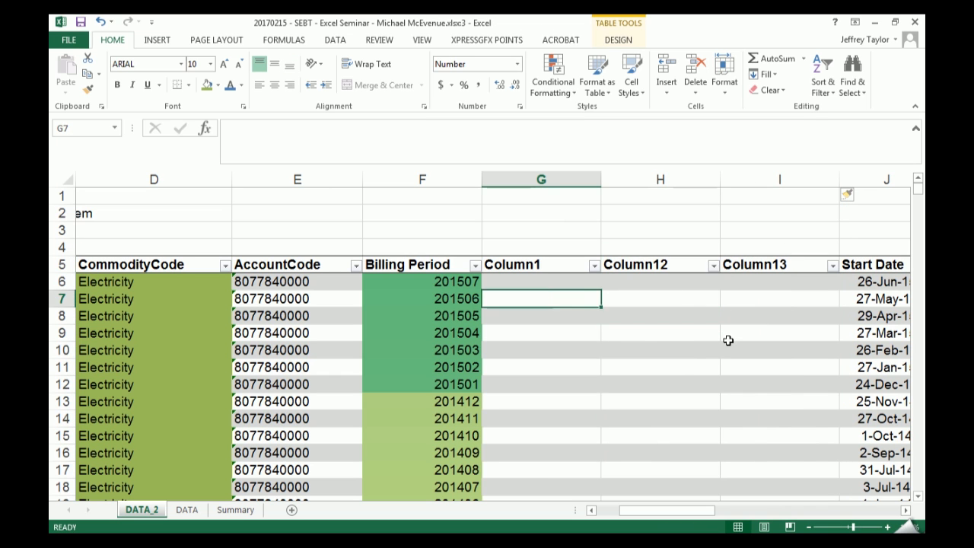
key("Up")
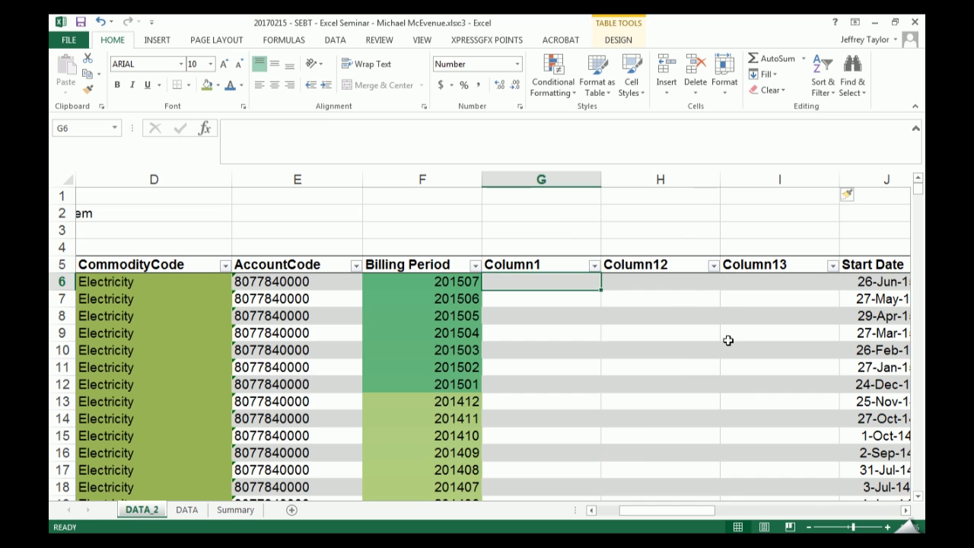
type("=lef")
key("Tab")
key("Left")
type(",")
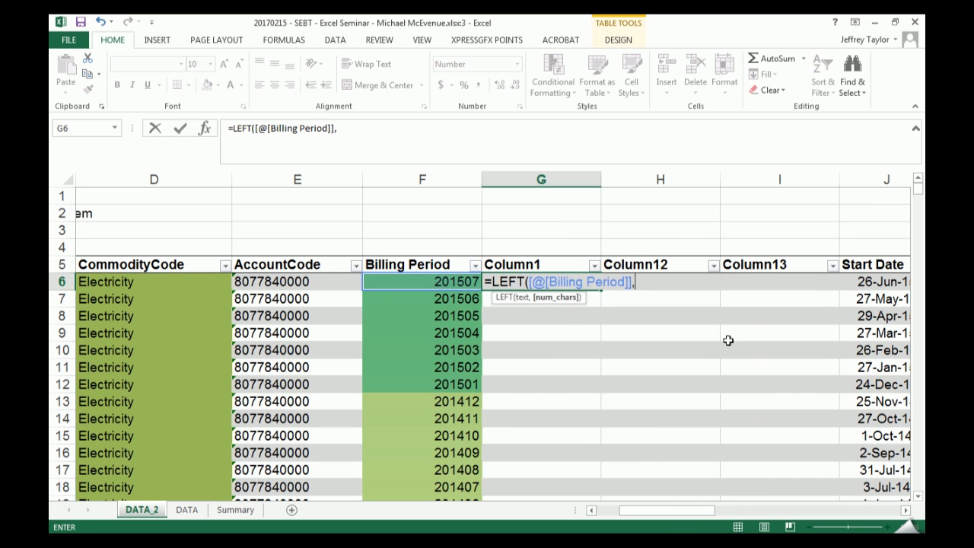
type("4")
key("Tab")
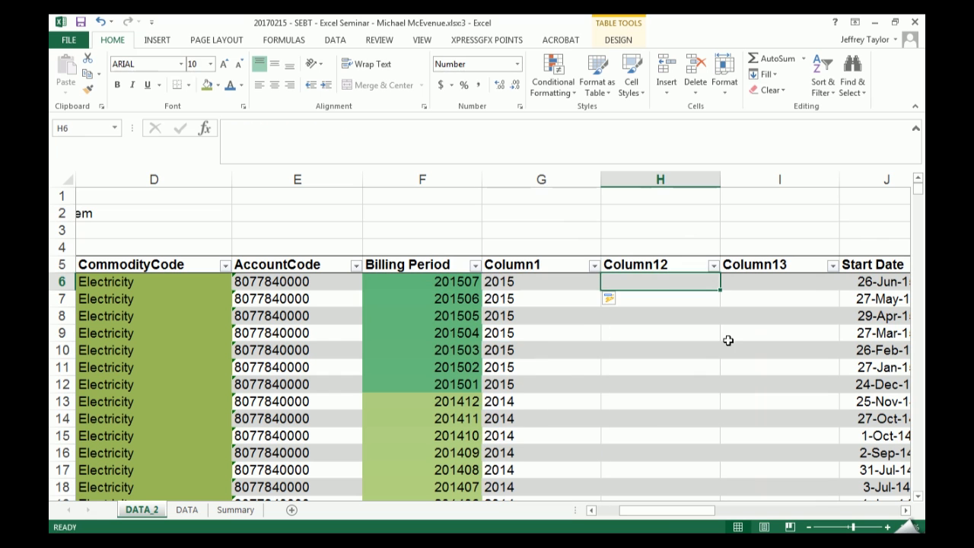
- Fill Column12 with =RIGHT([@[Billing Period]],2), entered in H6, to extract the billing month
type("=ri")
key("Tab")
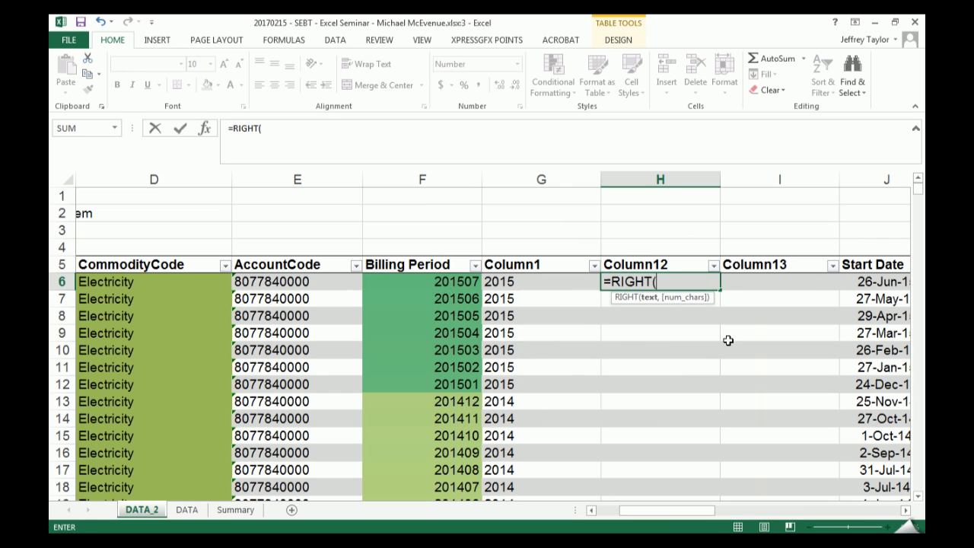
key("Left")
key("Left")
type(",2")
key("Return")
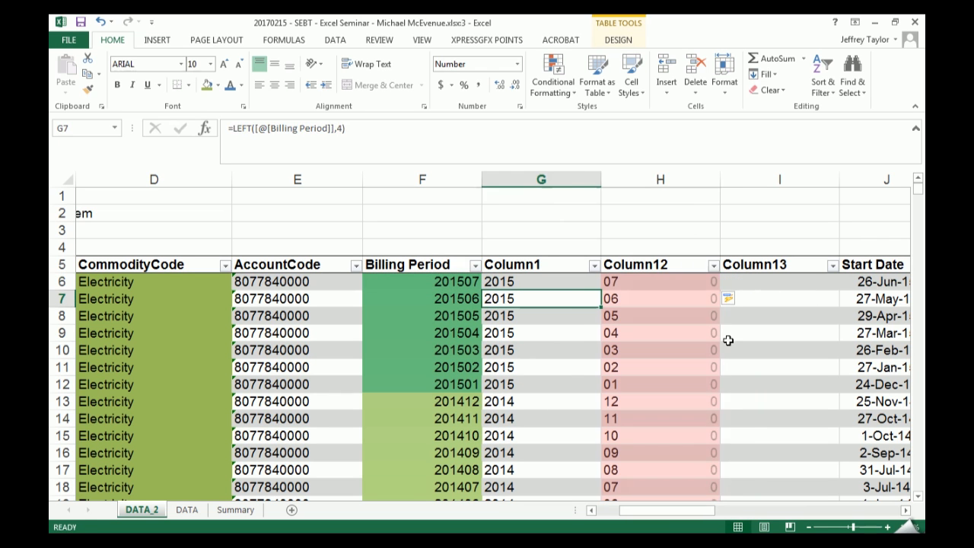
- Rename the Column1 header in G5 to Year and the Column12 header in H5 to Month
key("Up")
key("Right")
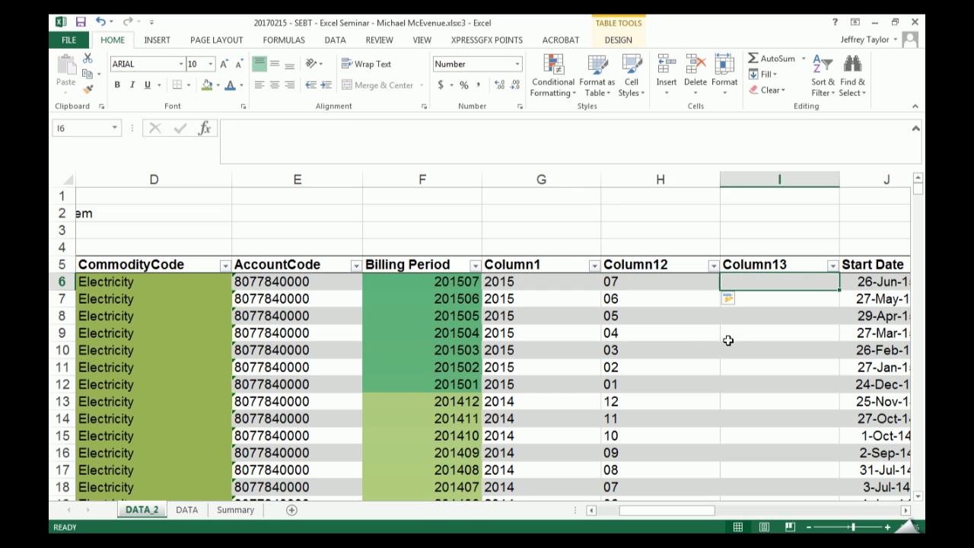
key("Left")
key("Up")
key("Left")
type("Year")
key("Tab")
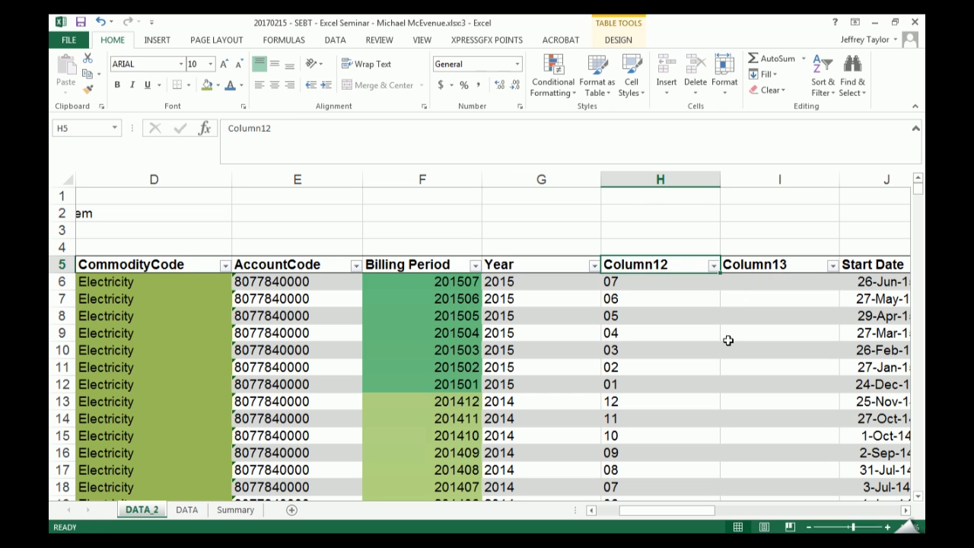
type("Motn")
key("BackSpace")
key("BackSpace")
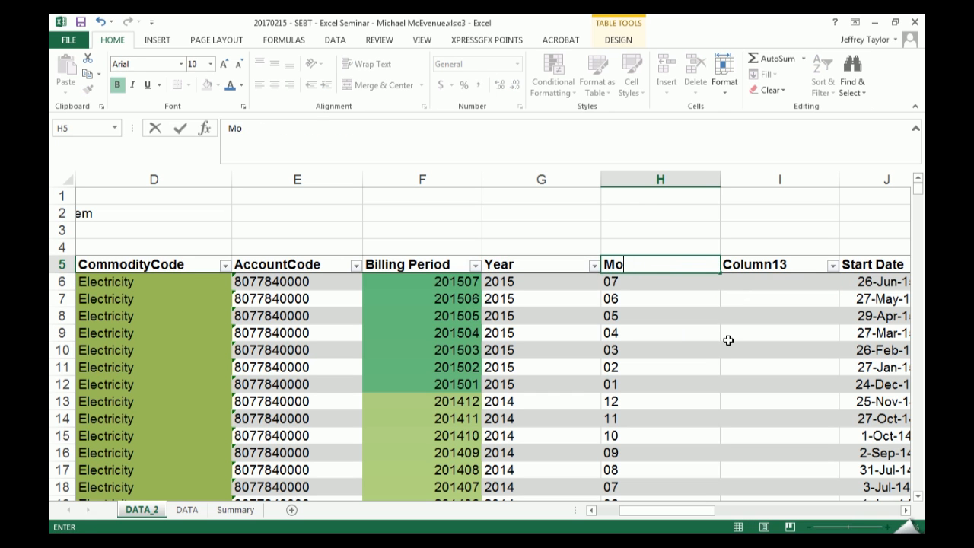
type("nth")
key("Tab")
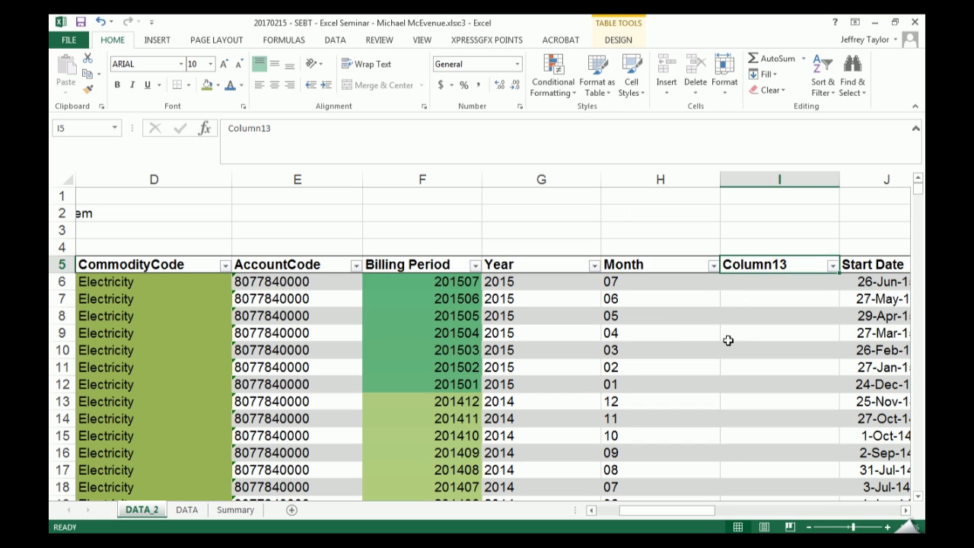
key("shift+Tab")
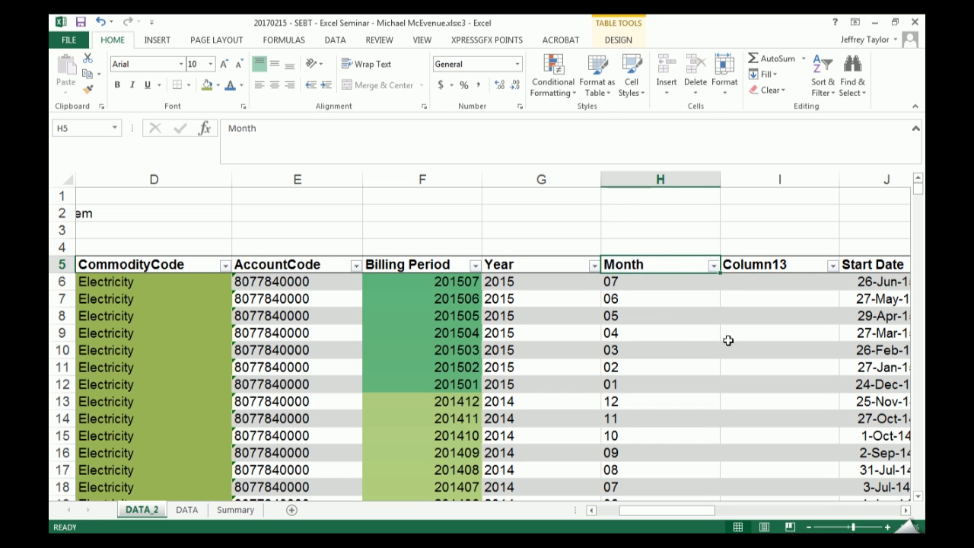
right_click(550, 179)
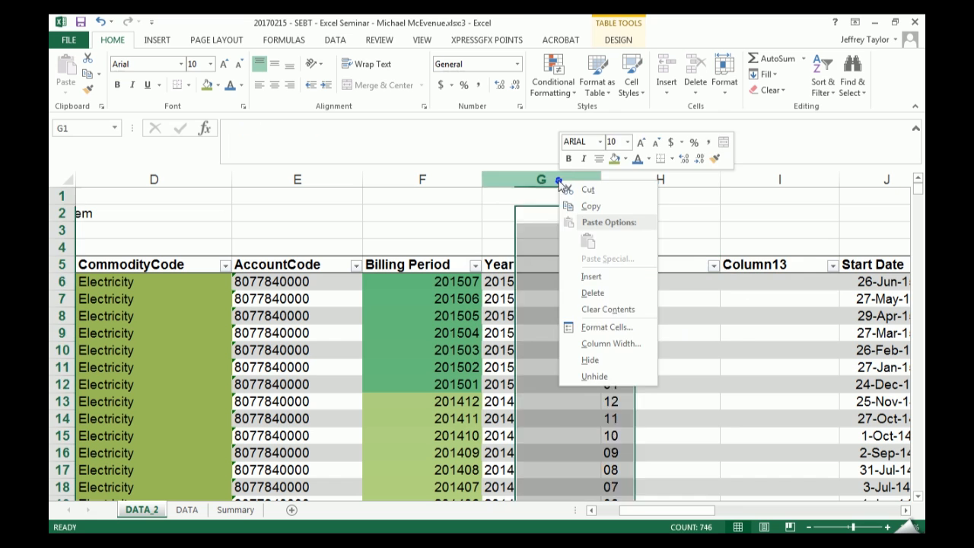
left_click(587, 283)
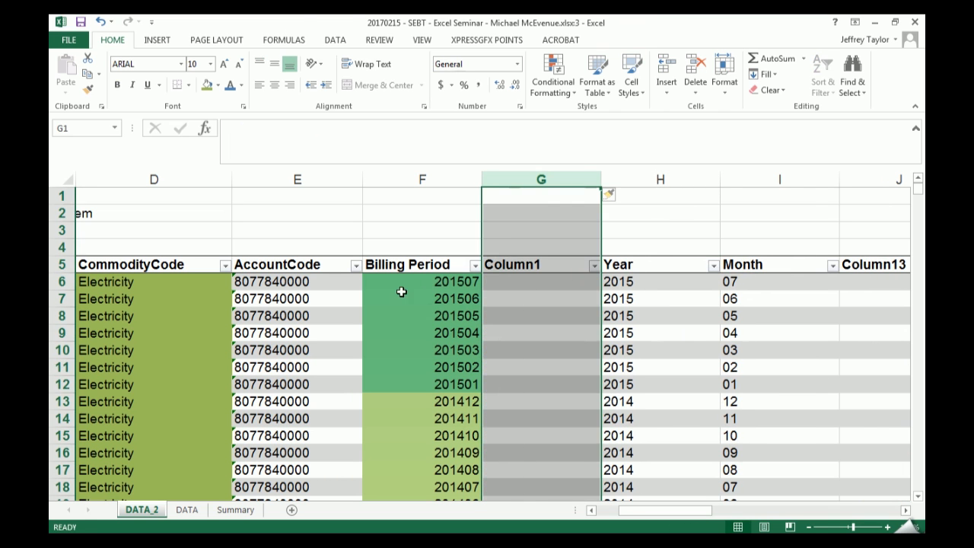
left_click(538, 282)
type("=dat")
key("Tab")
key("Right")
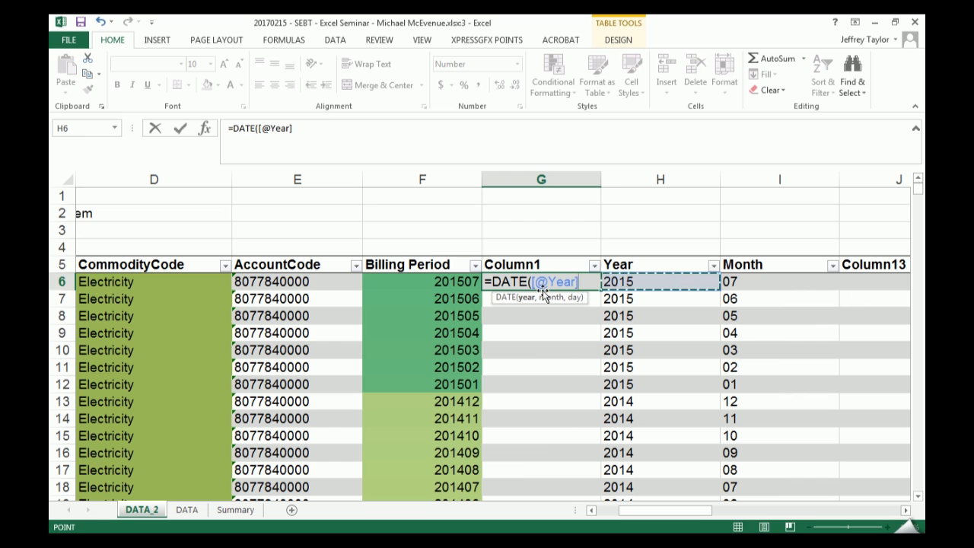
type(",")
key("Right")
key("Right")
type(",")
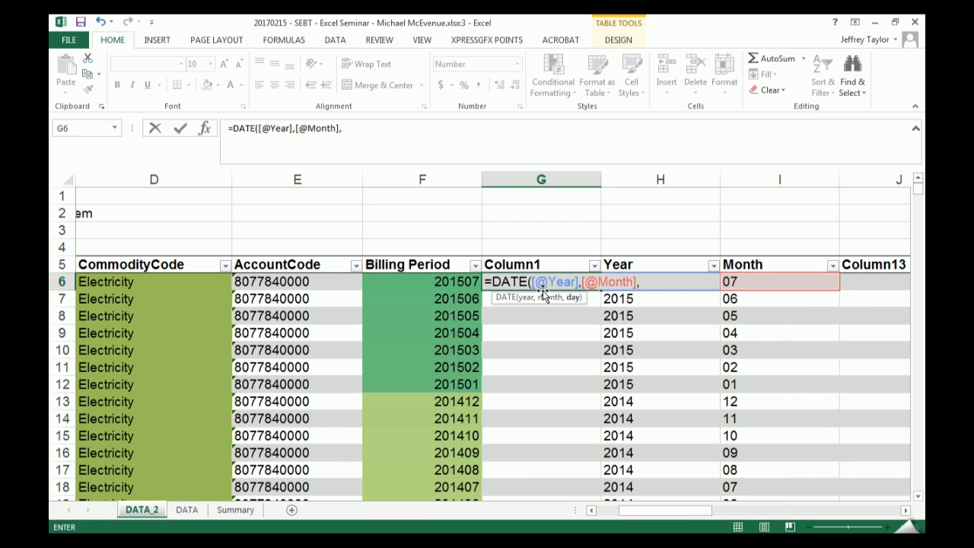
type("1)")
key("Return")
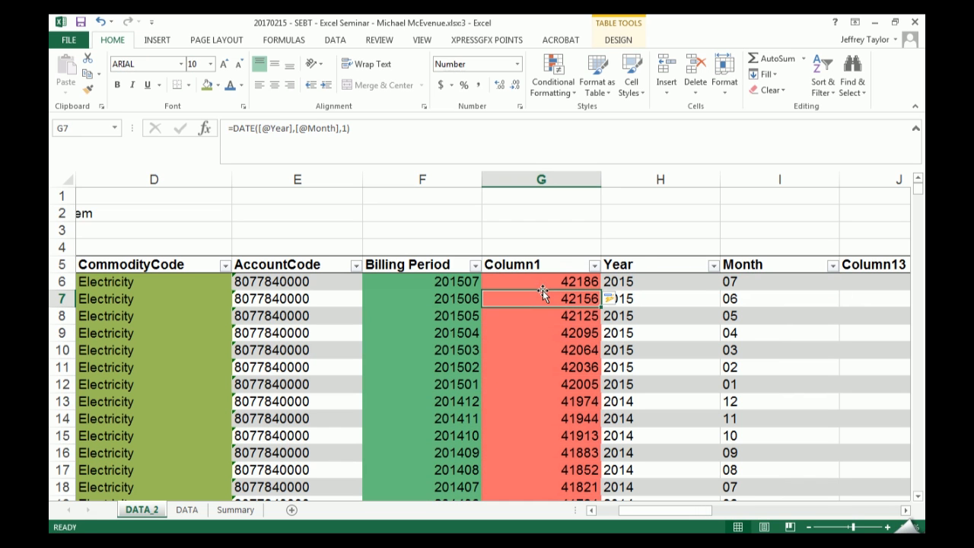
- Format all of Column1's data as day-month-year dates and center it
left_click(562, 257)
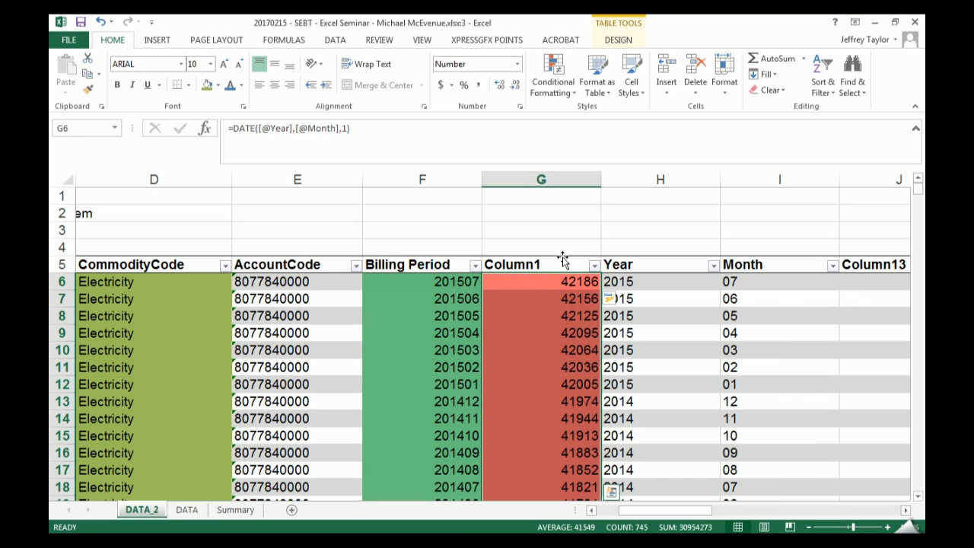
key("ctrl+shift+3")
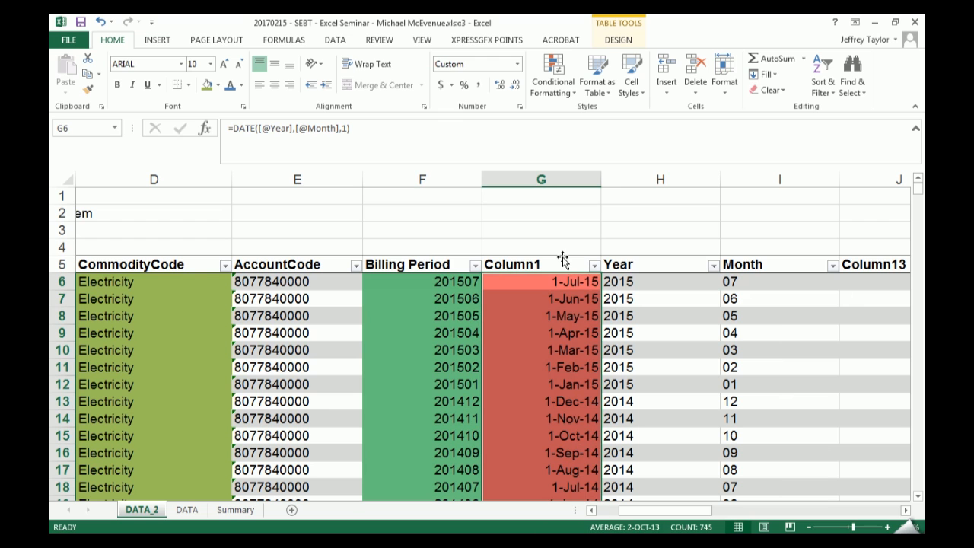
left_click(276, 87)
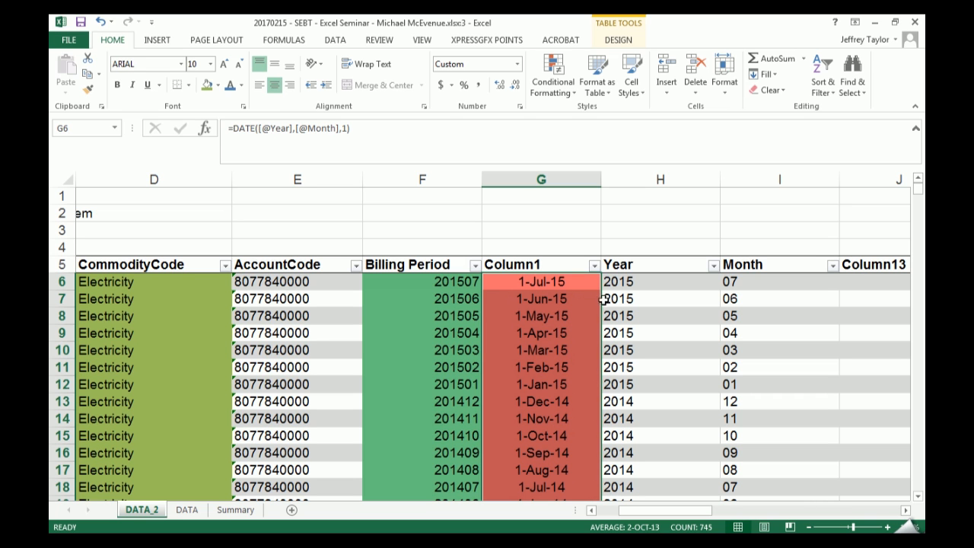
left_click(569, 284)
left_click(420, 137)
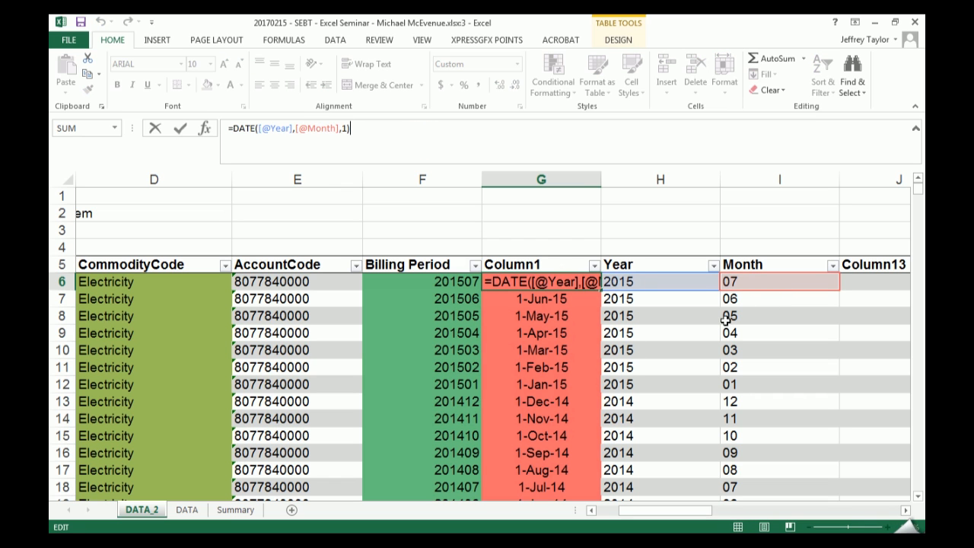
key("ctrl+Return")
left_click(618, 283)
left_click_drag(420, 133, 232, 128)
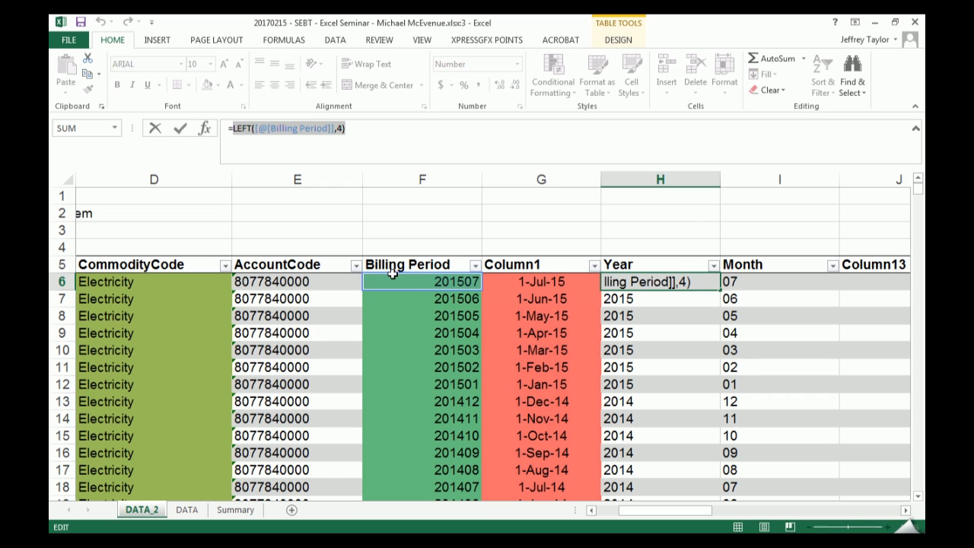
key("Escape")
left_click(510, 283)
left_click(293, 128)
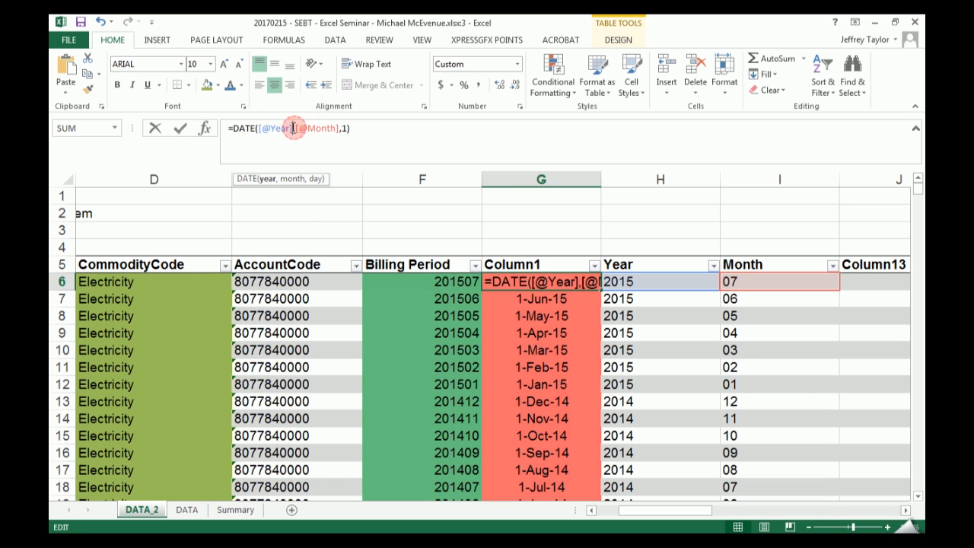
left_click_drag(293, 128, 263, 127)
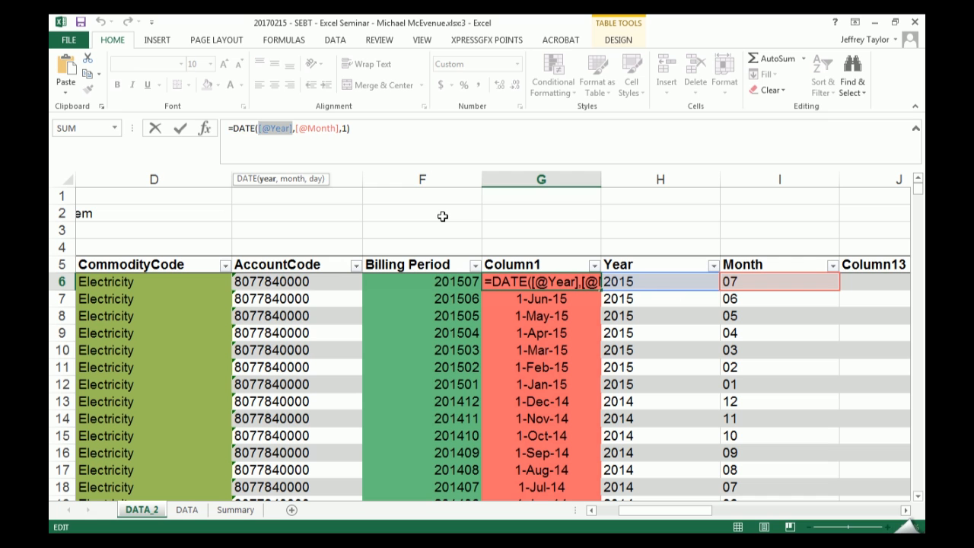
type("F")
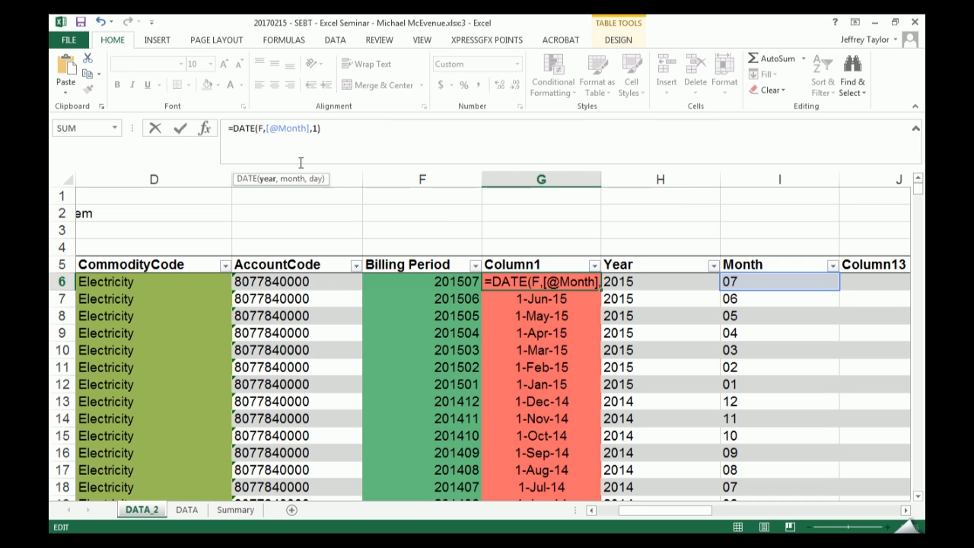
key("BackSpace")
type("LEFT([@[Billing Period]],4)")
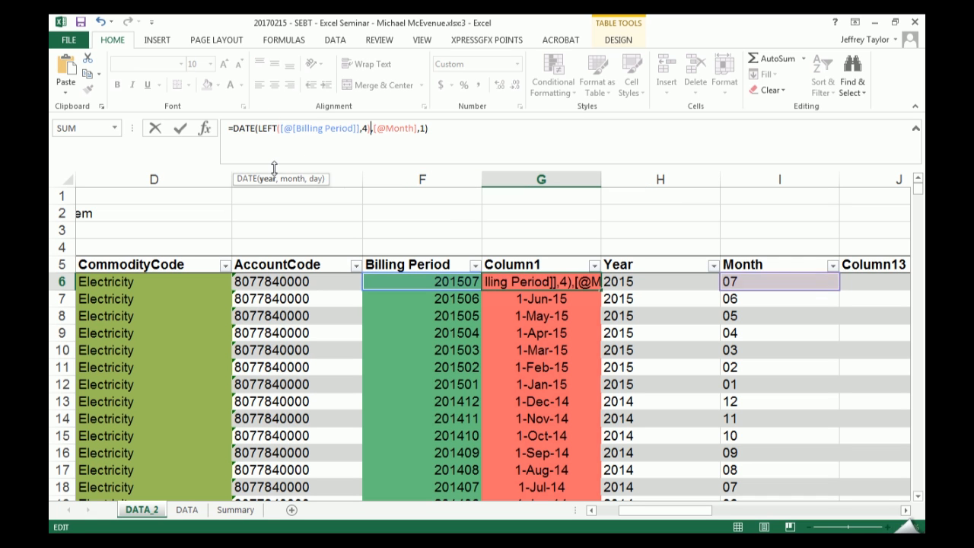
key("ctrl+Return")
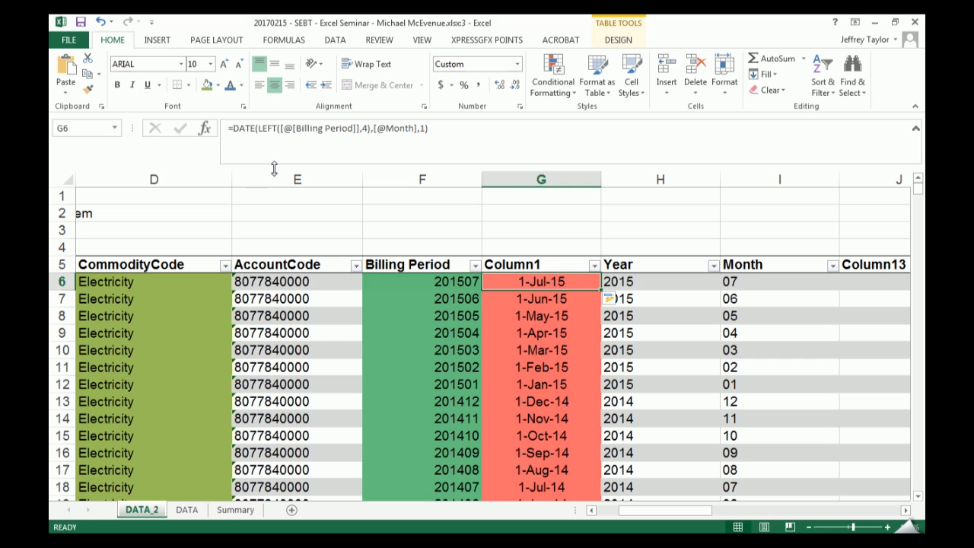
key("F2")
key("Escape")
left_click(745, 282)
left_click(407, 139)
left_click_drag(352, 129, 233, 128)
key("ctrl+c")
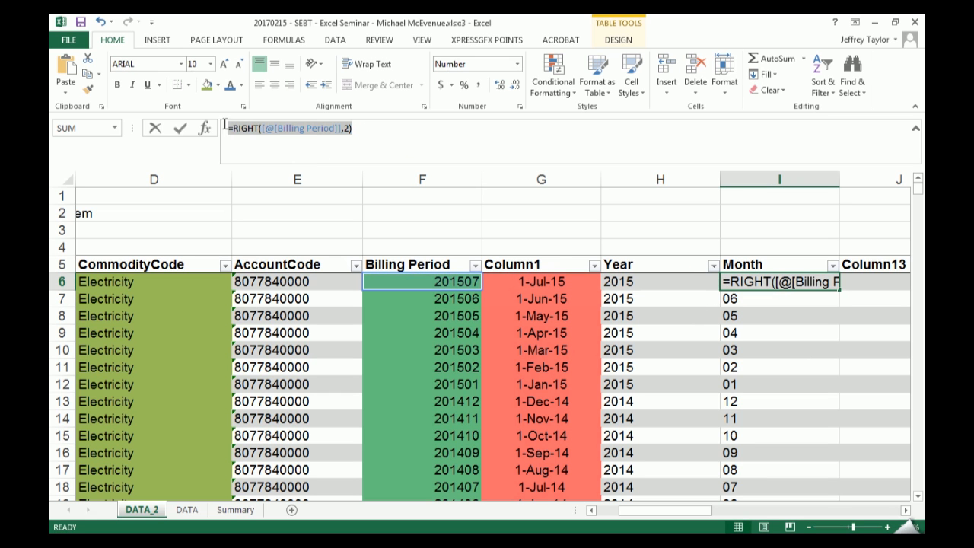
key("Escape")
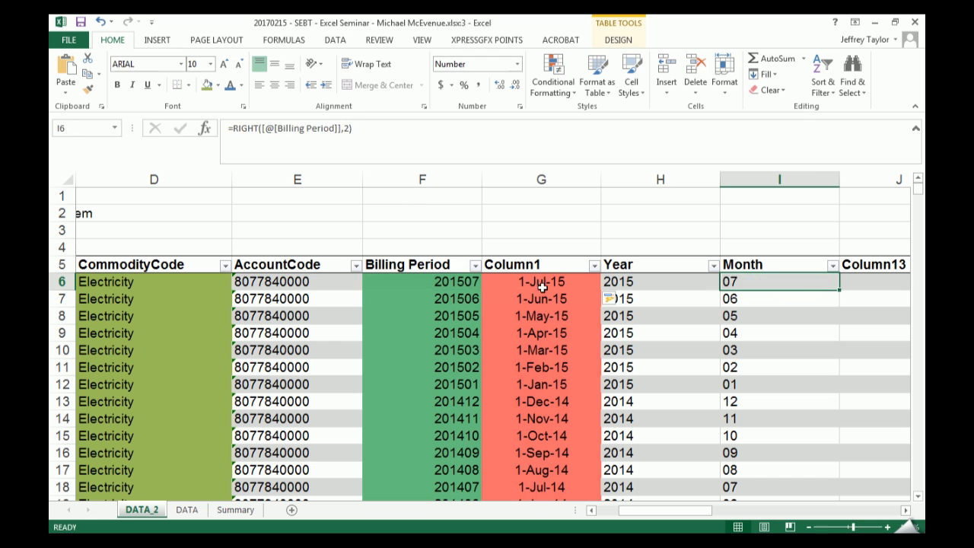
left_click(537, 280)
left_click_drag(421, 129, 373, 126)
key("ctrl+v")
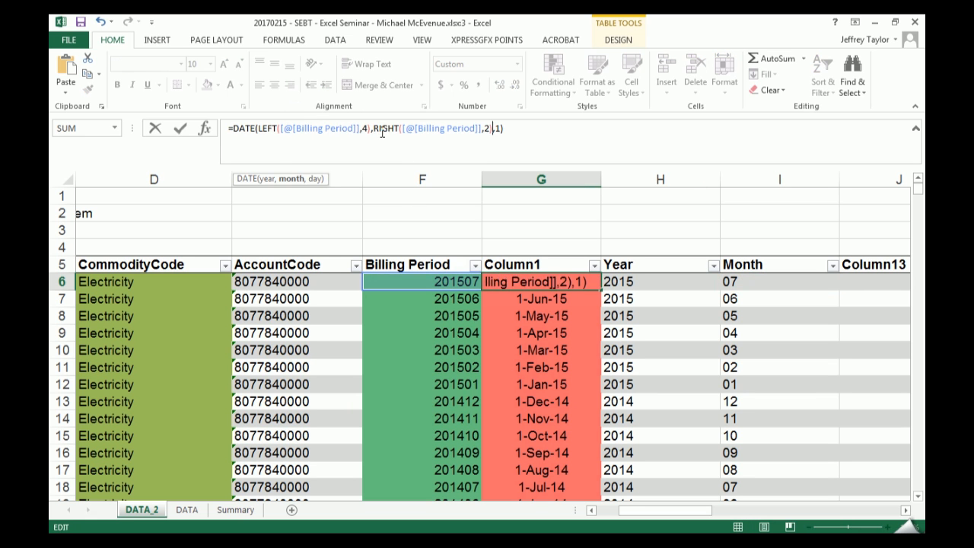
key("Return")
- Display all of Column1's dates as serial numbers with a thousands separator and two decimals
left_click_drag(688, 180, 846, 180)
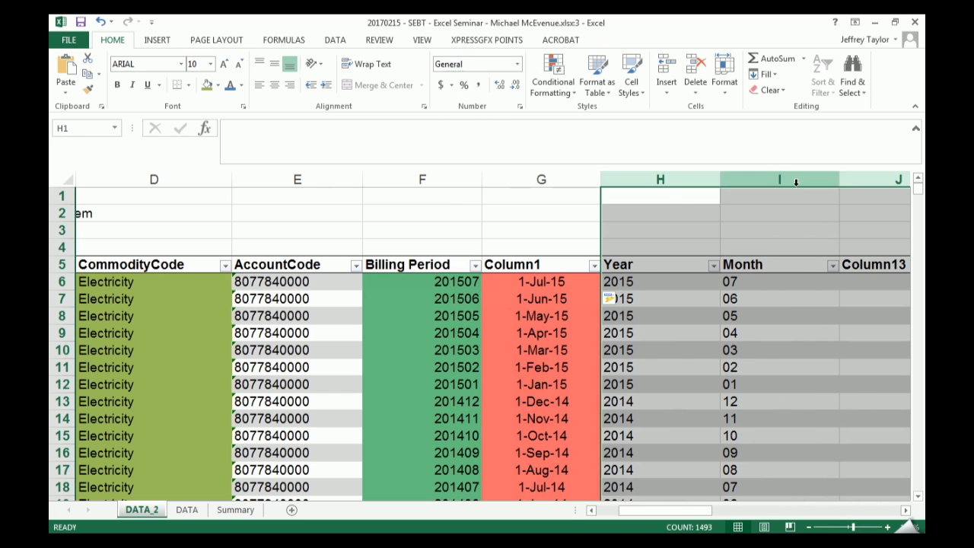
left_click(532, 264)
left_click(531, 264)
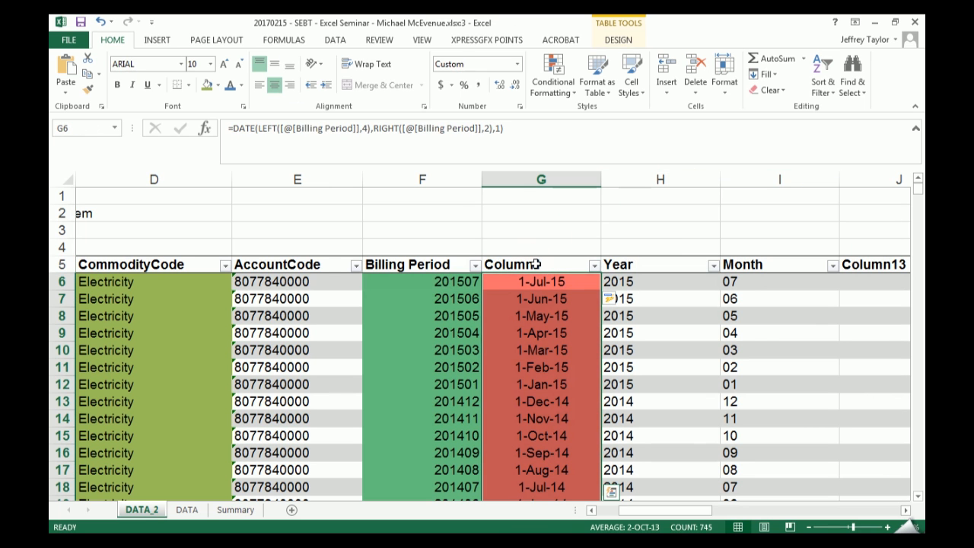
key("ctrl+shift+1")
- Delete worksheet columns H to J, which hold the Year, Month and Column13 helpers
left_click_drag(659, 180, 845, 179)
right_click(800, 183)
left_click(833, 295)
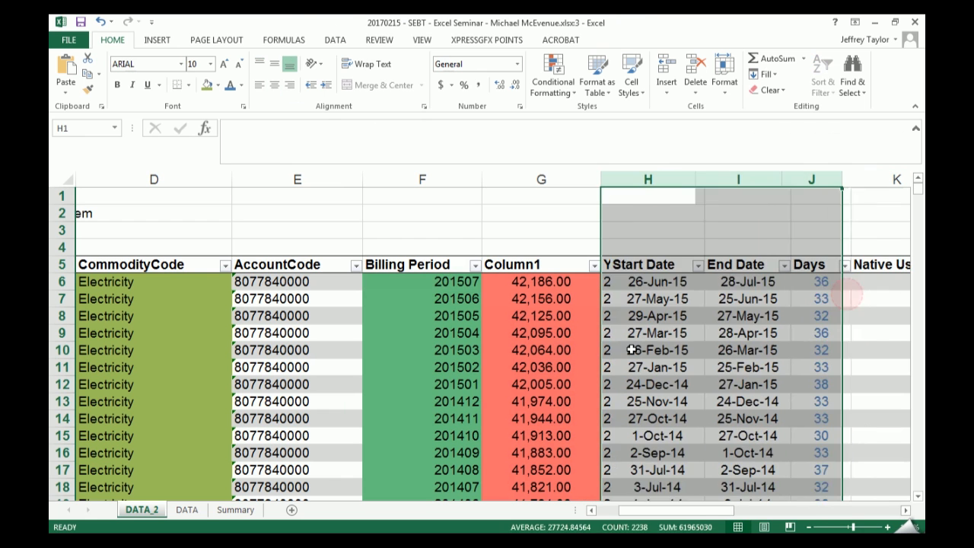
left_click(633, 349)
- Extend the serial numbers in Column1's data to three decimal places
left_click(542, 298)
left_click(532, 263)
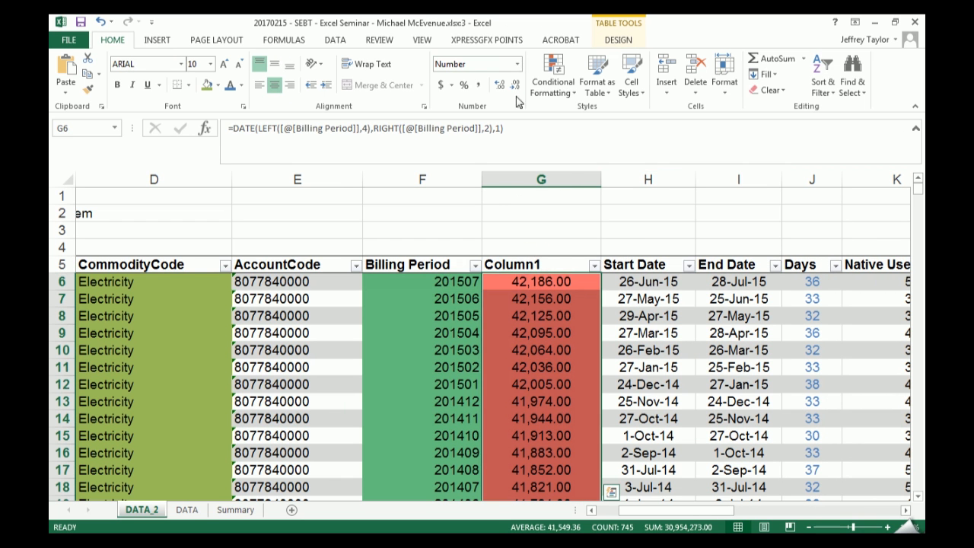
left_click(519, 64)
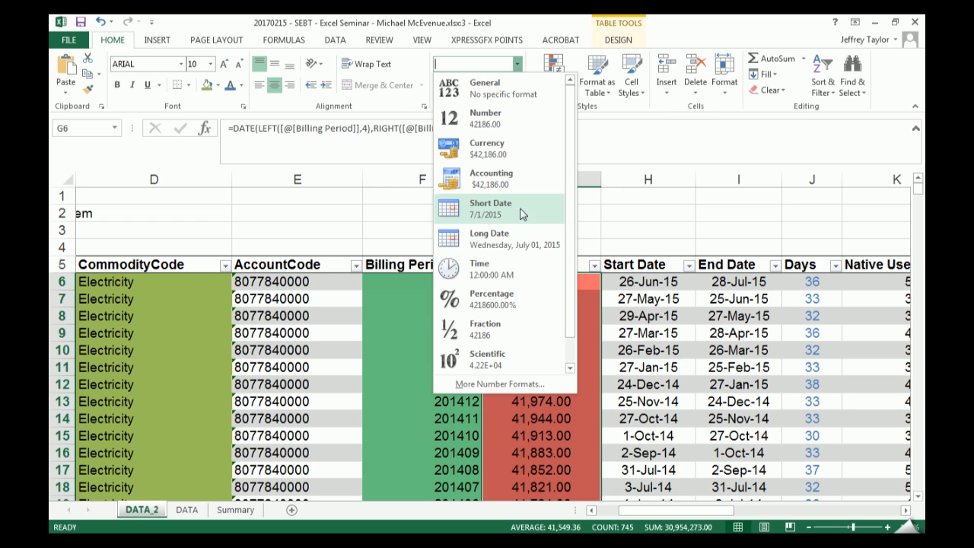
scroll(513, 338, "down", 1)
scroll(512, 339, "up", 1)
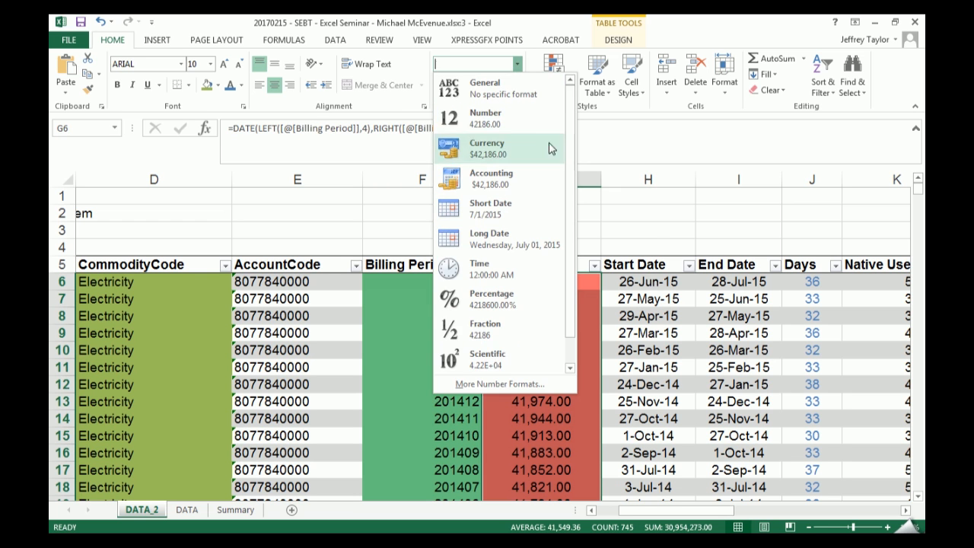
left_click(537, 62)
left_click(499, 85)
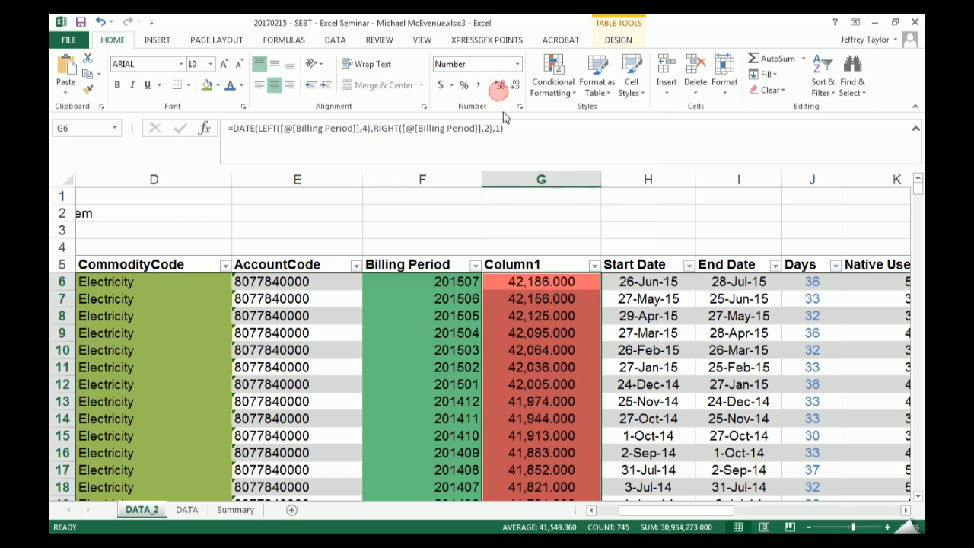
- Format all of Column1's data as day-month-year dates in the style 1-Jul-15
left_click(518, 64)
left_click(515, 206)
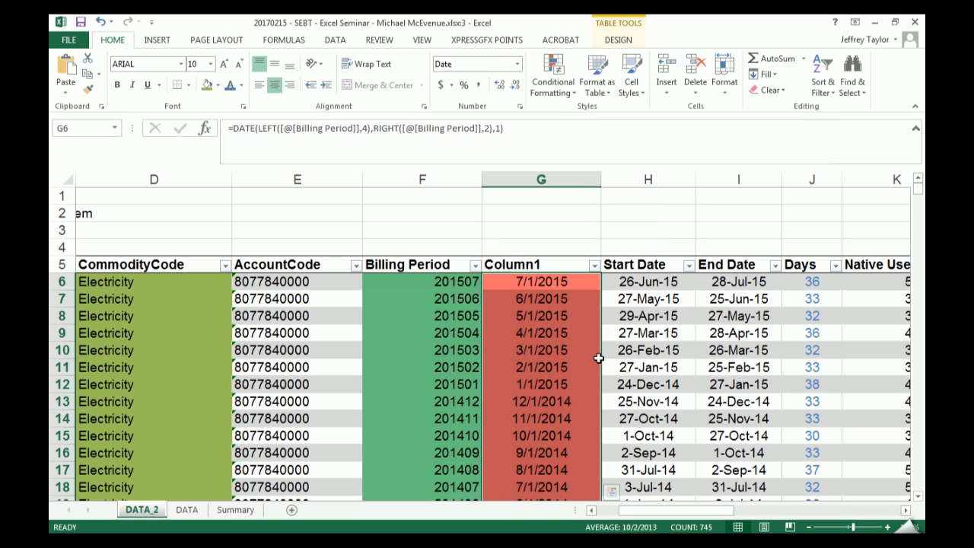
key("ctrl+shift+numbersign")
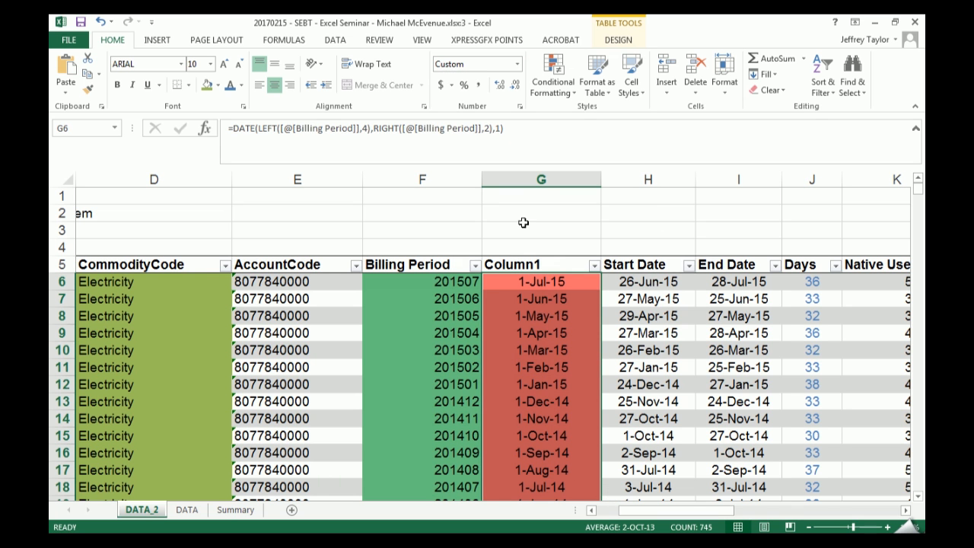
- Shrink the formula bar to a single line to show more of the table
left_click(546, 320)
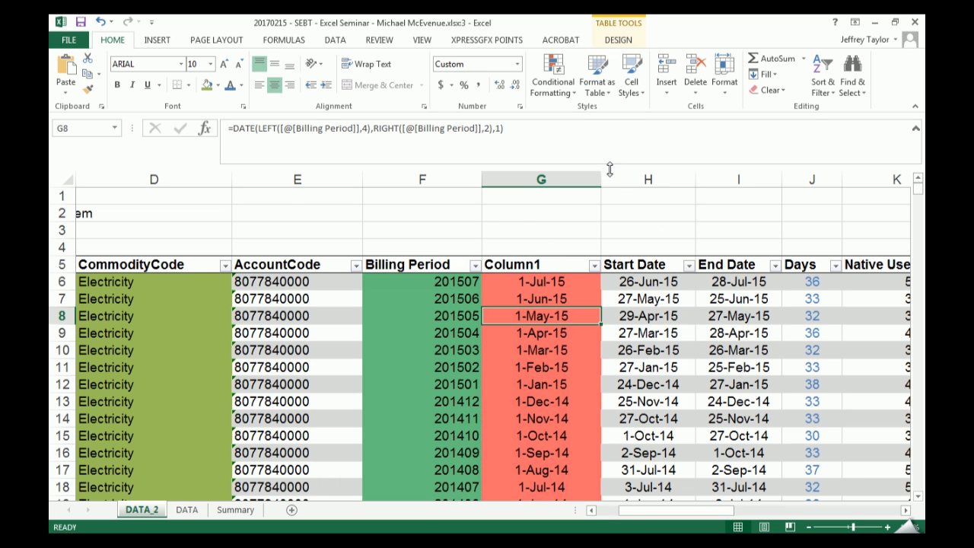
left_click_drag(611, 167, 611, 135)
scroll(580, 250, "down", 3)
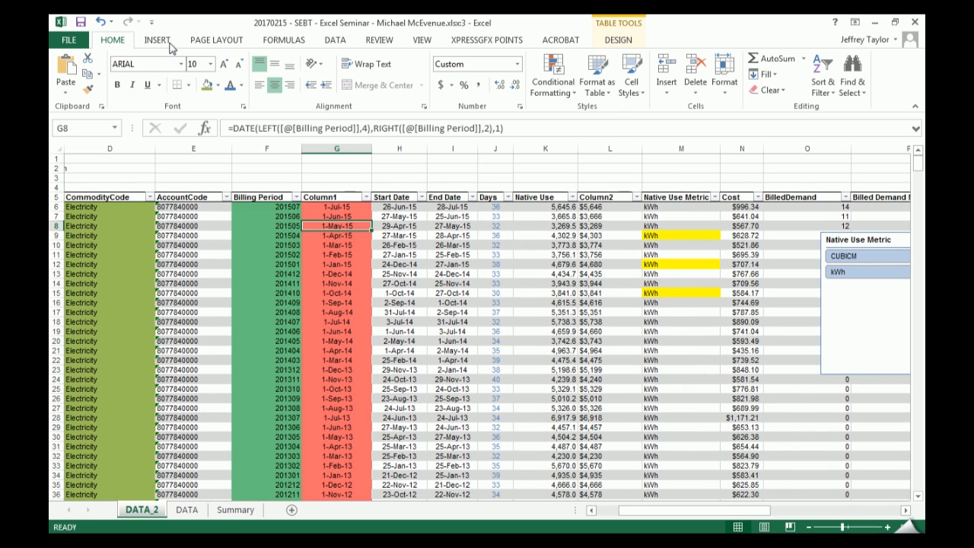
left_click(620, 41)
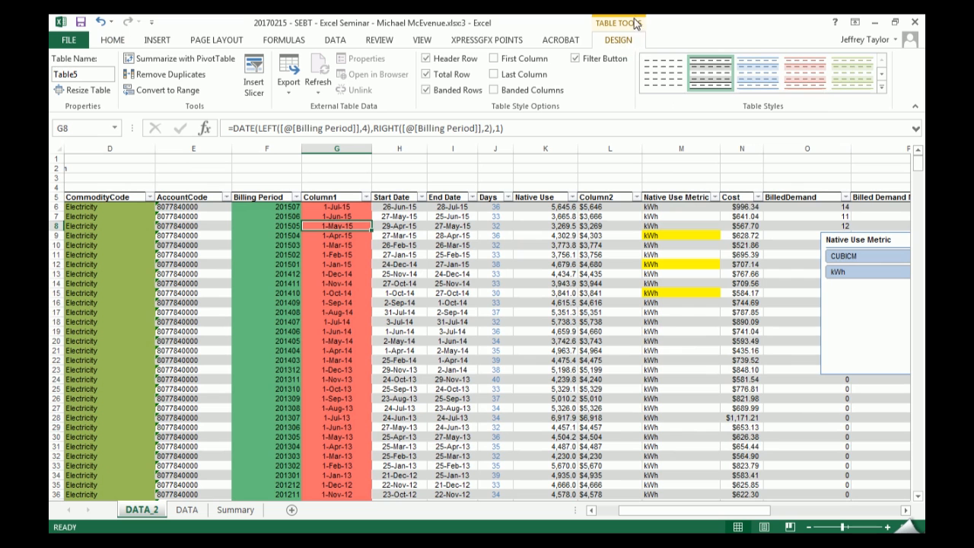
left_click(227, 61)
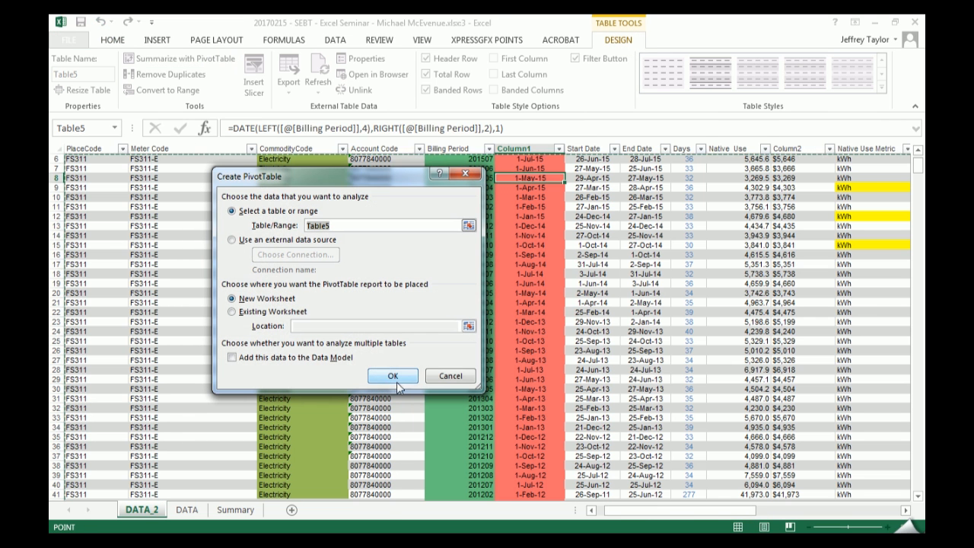
left_click(286, 301)
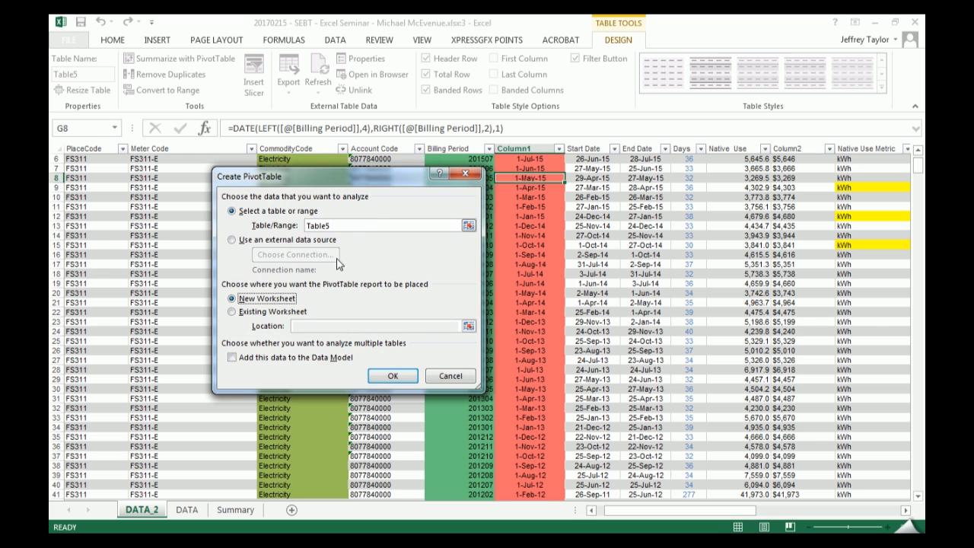
key("Escape")
scroll(463, 221, "up", 2)
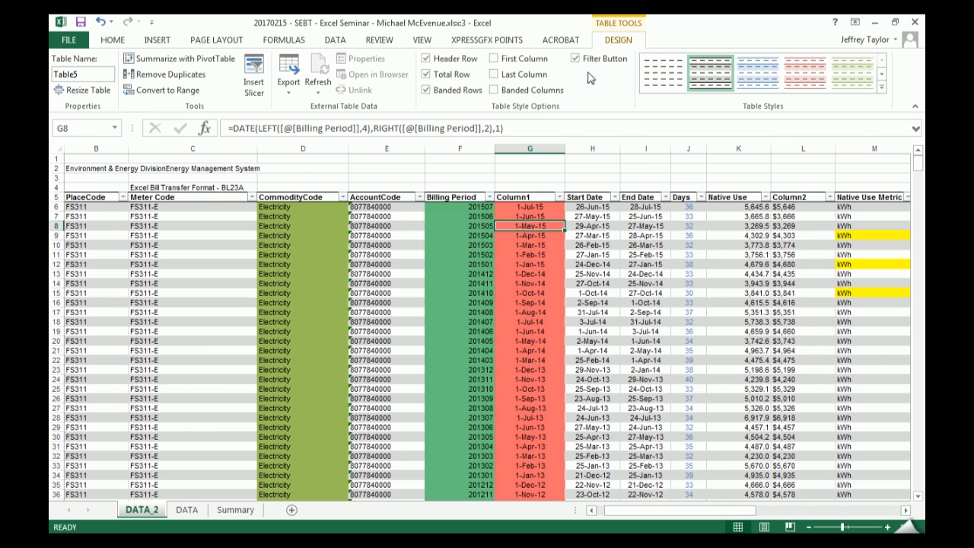
- Try to rename the billing table as tb_data
left_click(87, 74)
type("tb")
key("Return")
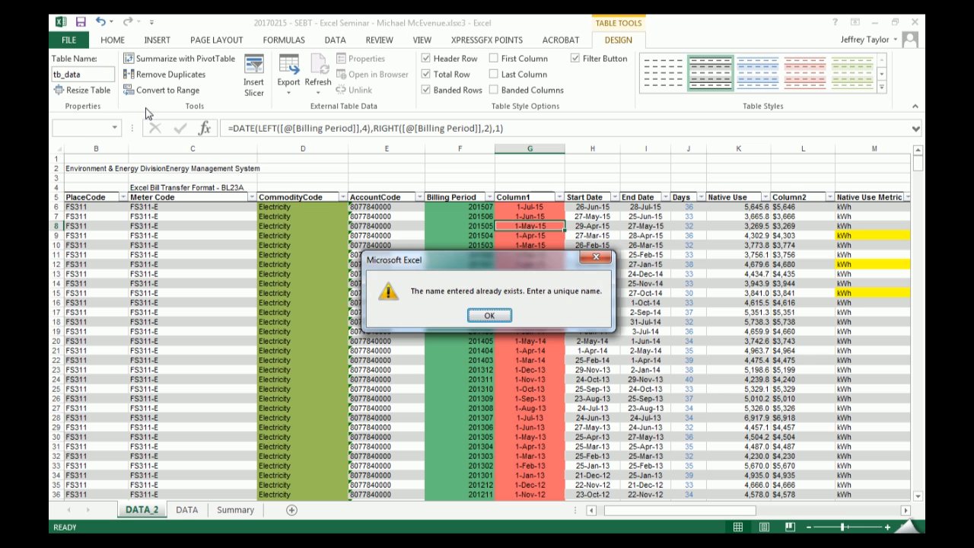
key("Return")
- Rename the billing table as tb_main and summarize it with a PivotTable on a new worksheet
left_click(81, 73)
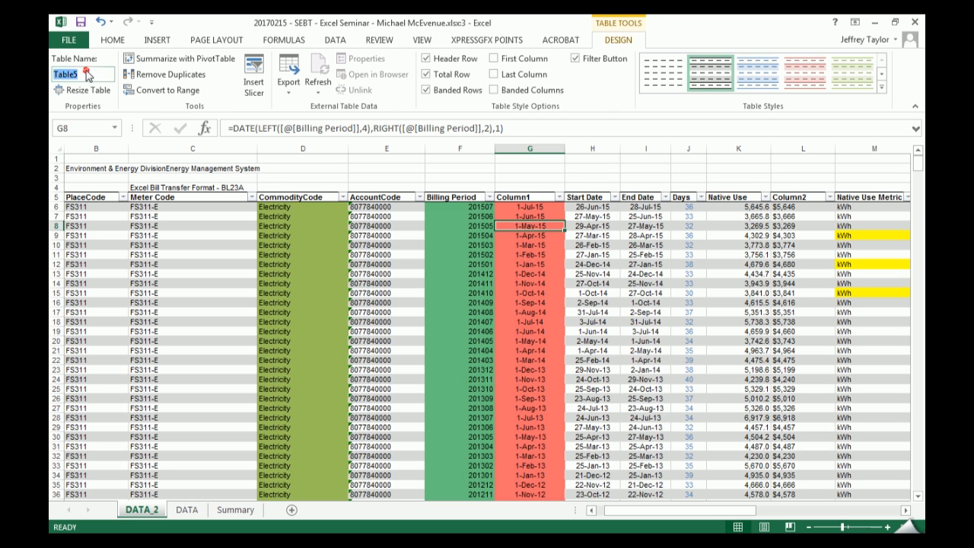
type("tb_main")
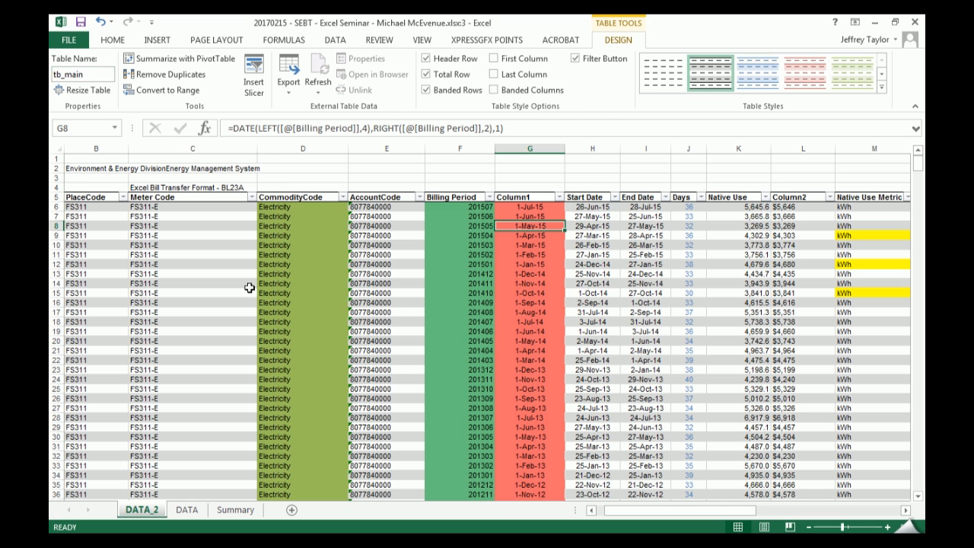
left_click(176, 60)
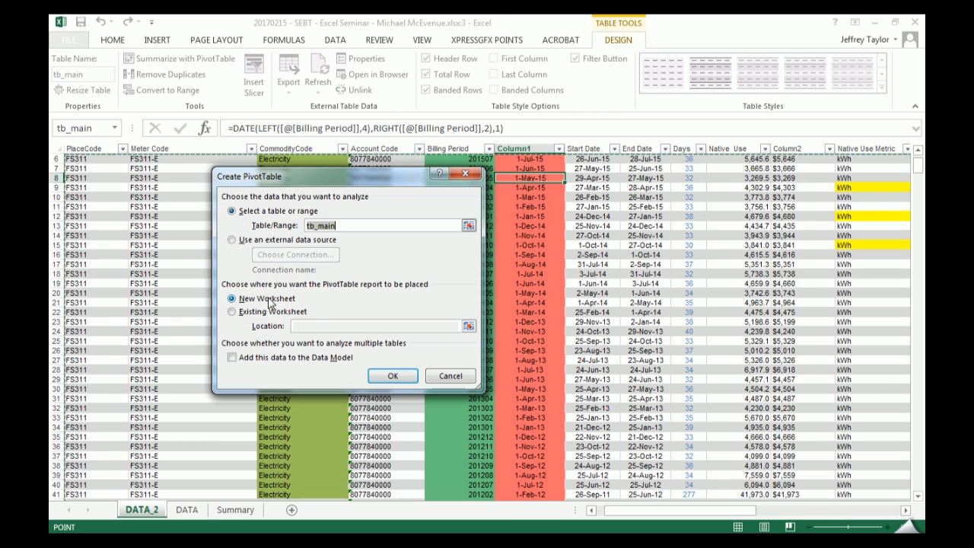
left_click(392, 378)
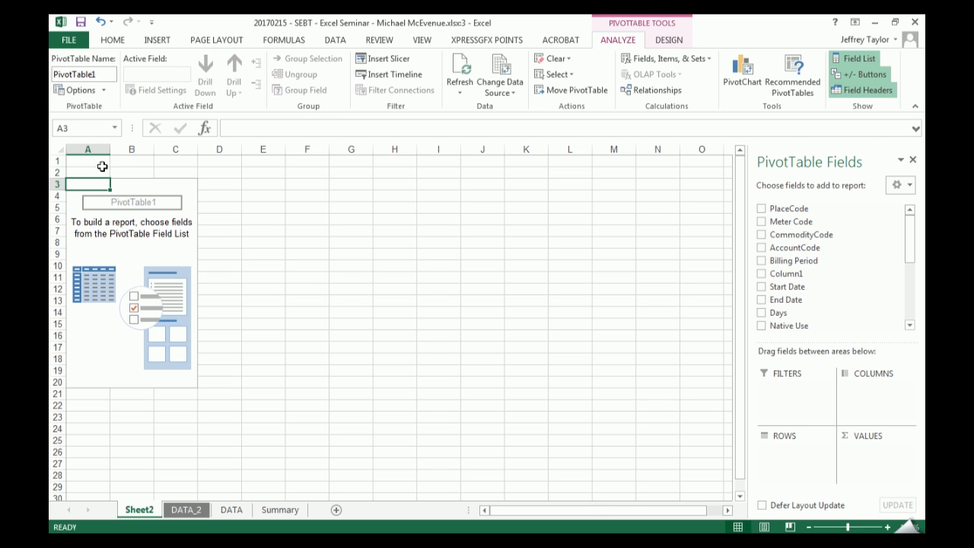
- Insert an empty column before column A on Sheet2, shifting the blank PivotTable over by one column
right_click(90, 149)
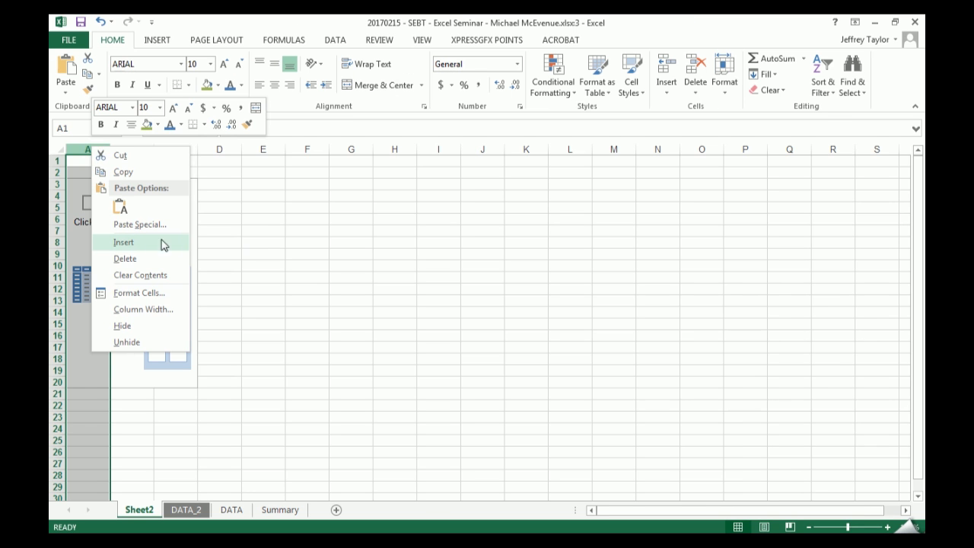
left_click(241, 237)
right_click(88, 148)
left_click(133, 242)
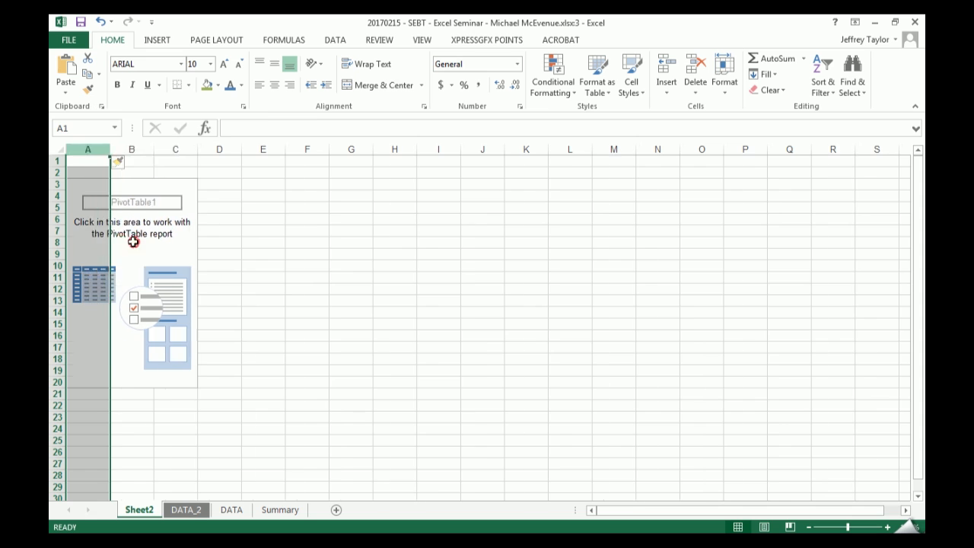
left_click(107, 209)
left_click(356, 255)
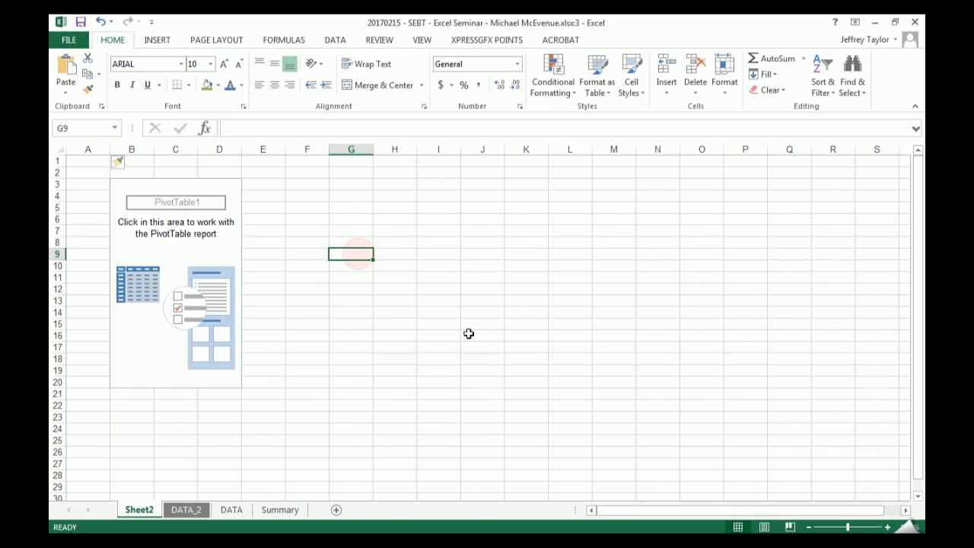
- Add PlaceCode and CommodityCode to the PivotTable as row fields, leaving Meter Code out
left_click(178, 221)
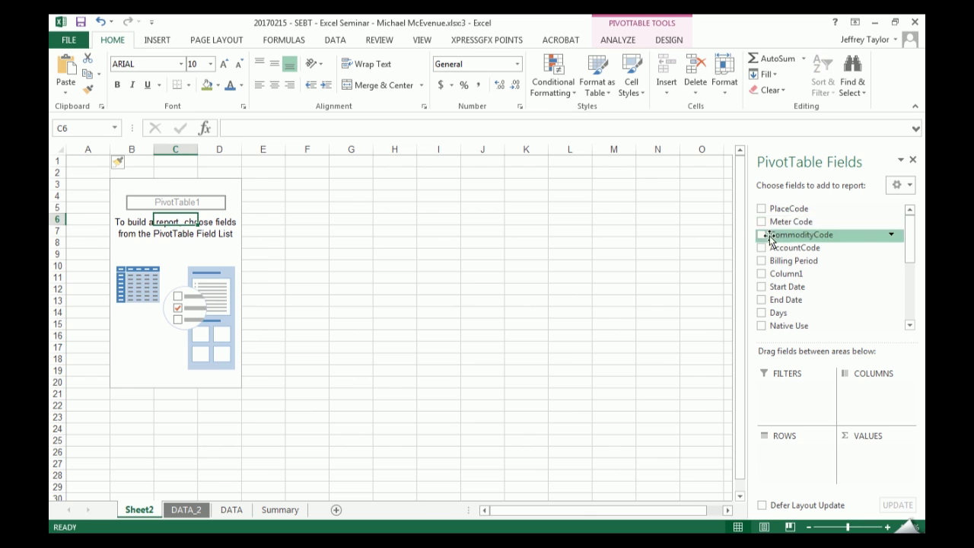
left_click(761, 208)
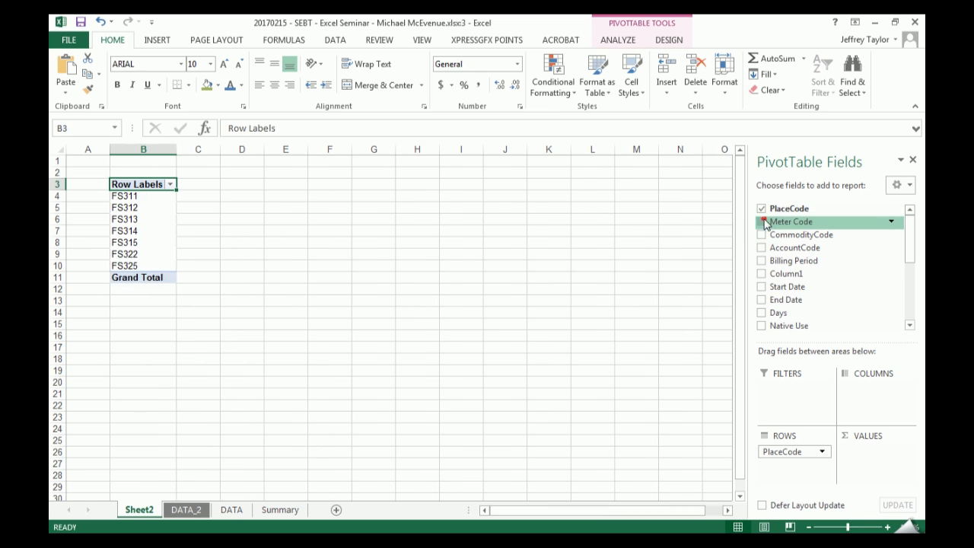
left_click(761, 221)
left_click(762, 235)
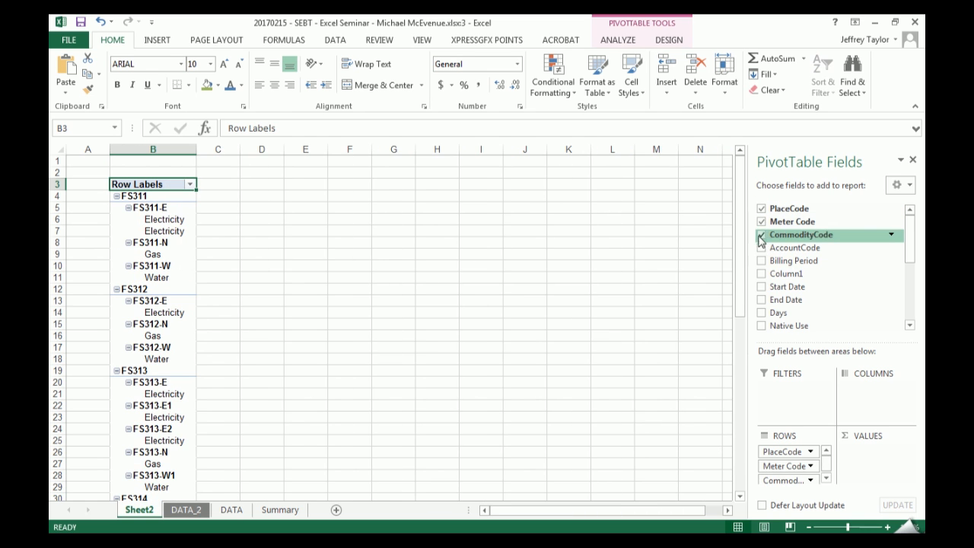
left_click(761, 221)
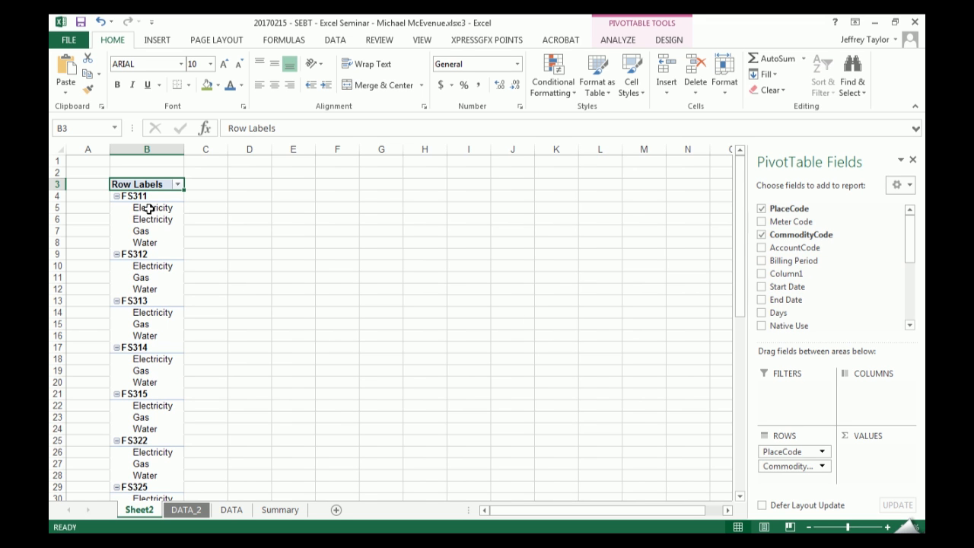
- Examine the commodity entries listed under FS311 in the PivotTable and compare them with the other places
scroll(147, 210, "up", 5, "ctrl")
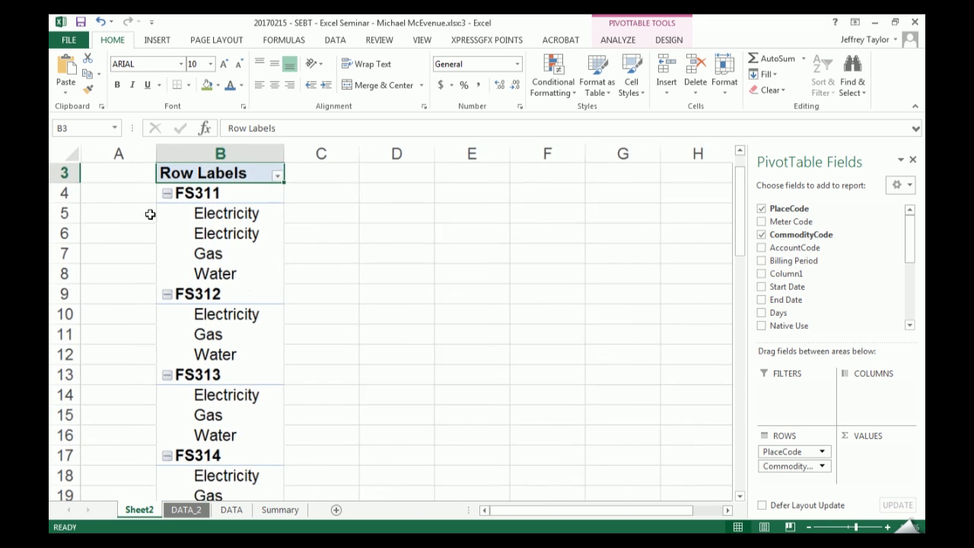
left_click_drag(231, 217, 243, 279)
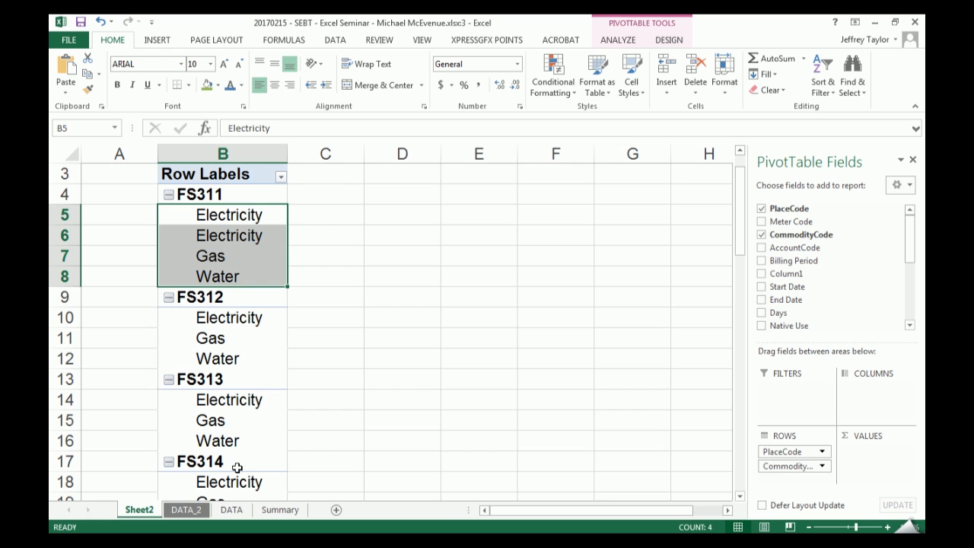
scroll(263, 233, "down", 2)
scroll(261, 241, "up", 3)
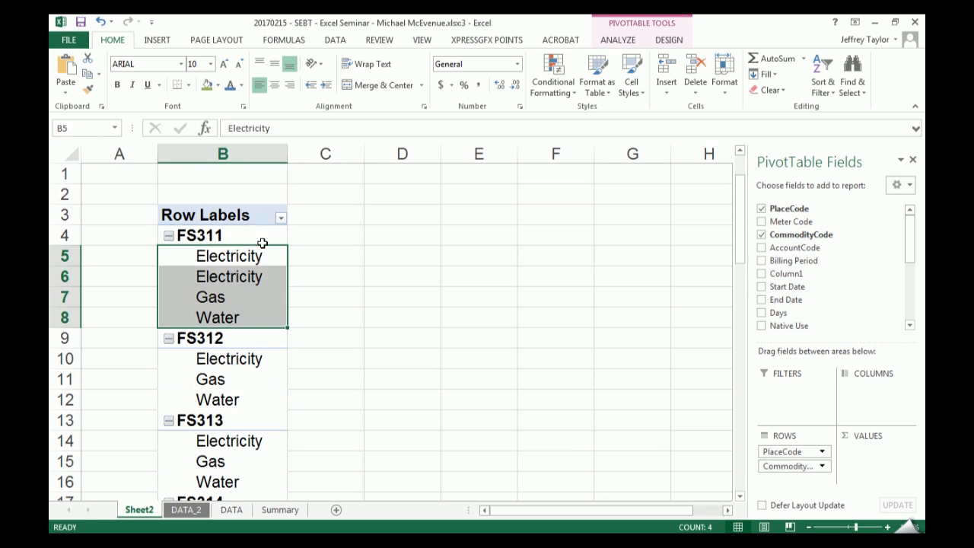
left_click_drag(251, 255, 256, 299)
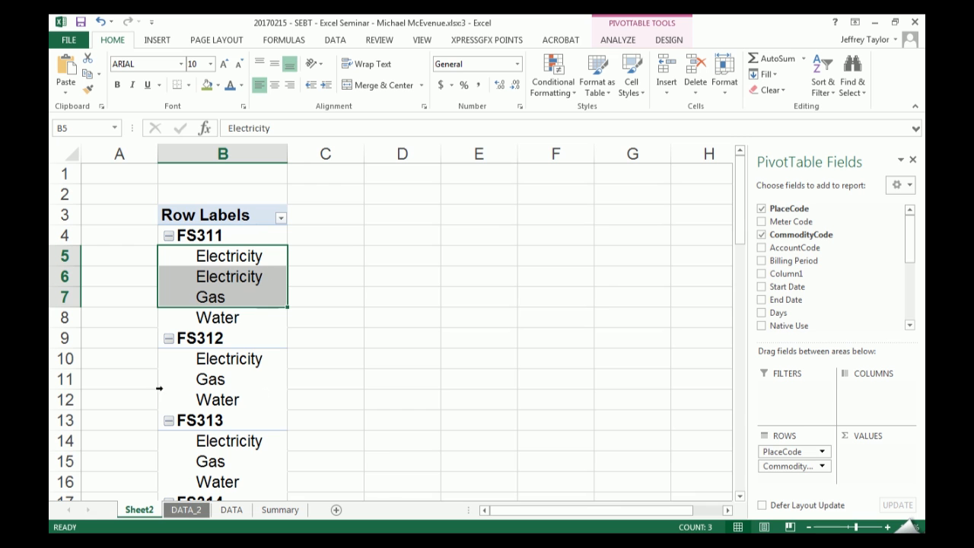
- Filter the CommodityCode column on the DATA_2 sheet to show only Electricity
left_click(186, 510)
scroll(457, 346, "up", 2)
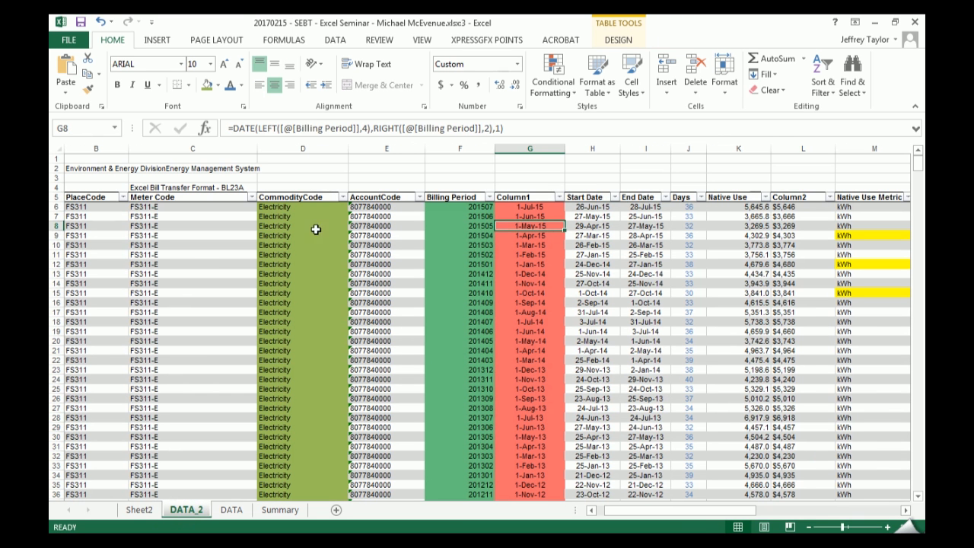
left_click(312, 192)
left_click(343, 197)
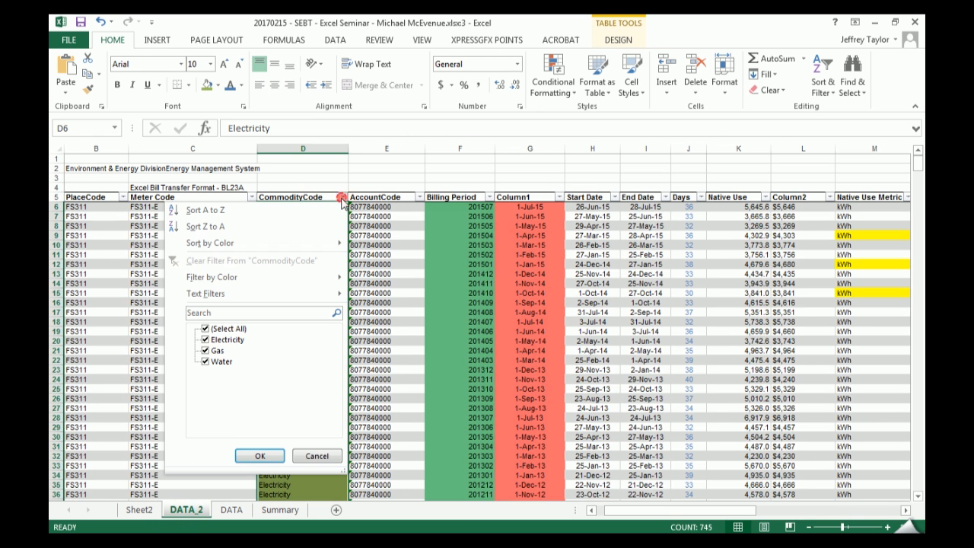
left_click(229, 328)
left_click(236, 340)
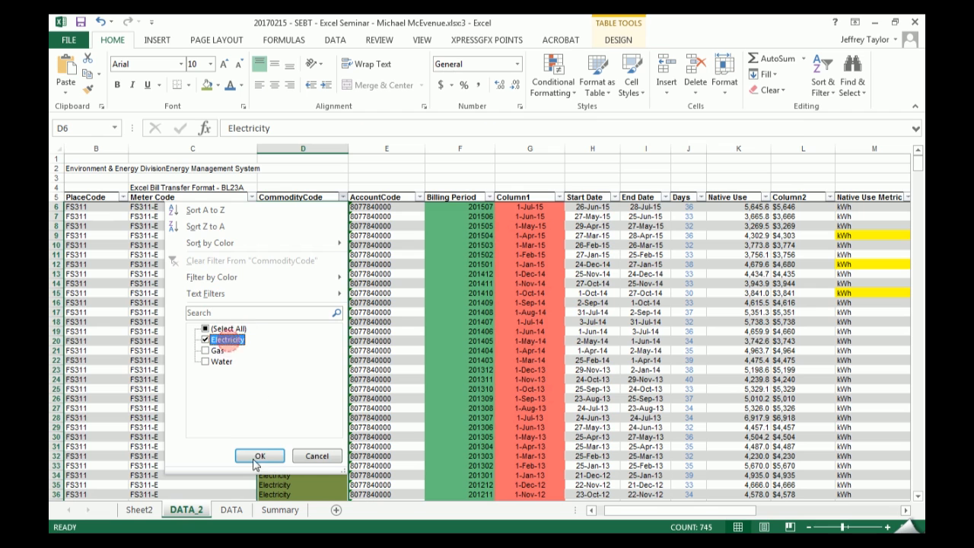
left_click(261, 454)
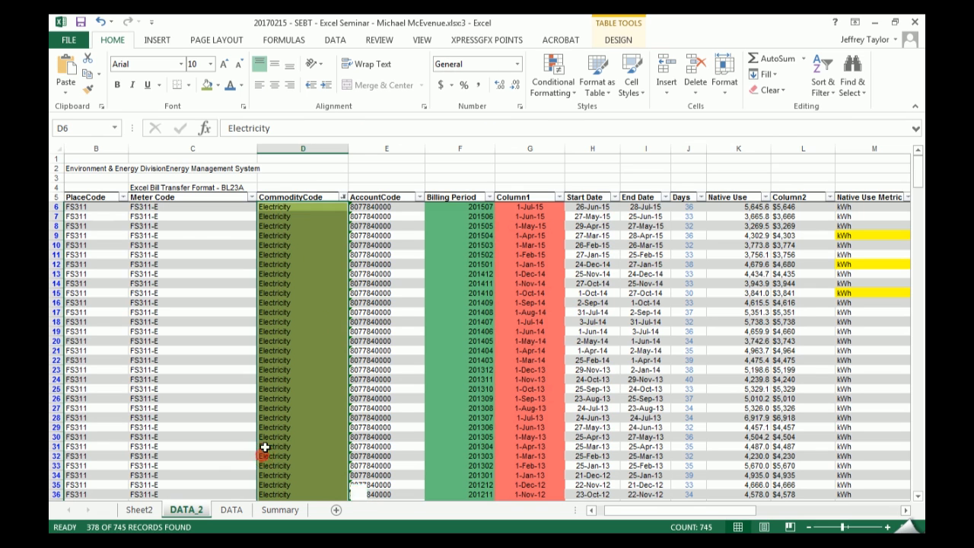
- Select only the visible CommodityCode cells using Go To Special and fill them all with the same Electricity entry
left_click(300, 194)
left_click(301, 206)
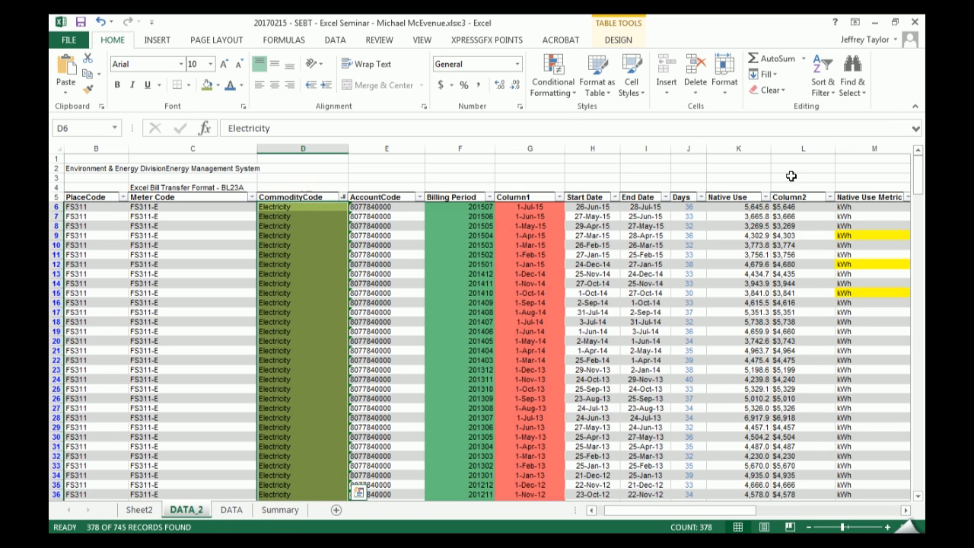
left_click(852, 76)
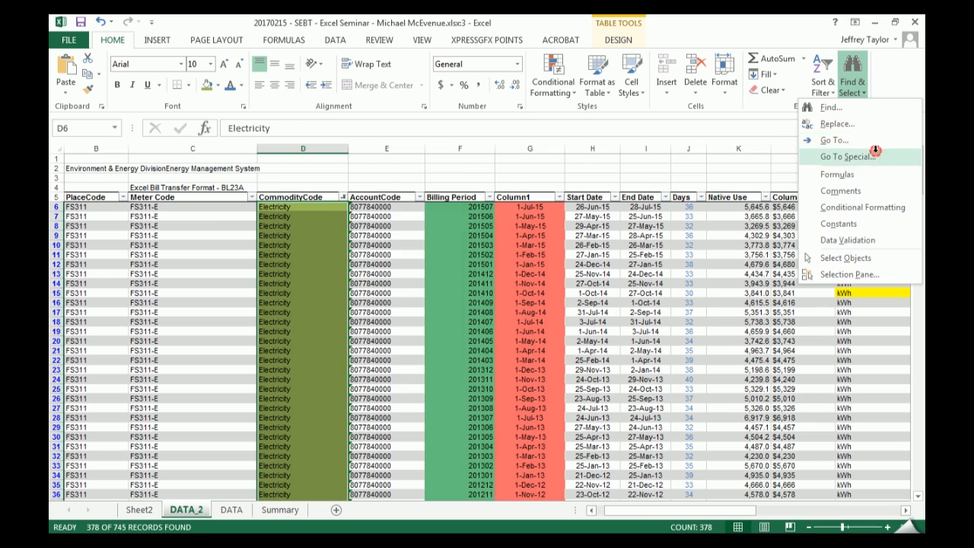
left_click(879, 157)
left_click(401, 303)
left_click(367, 375)
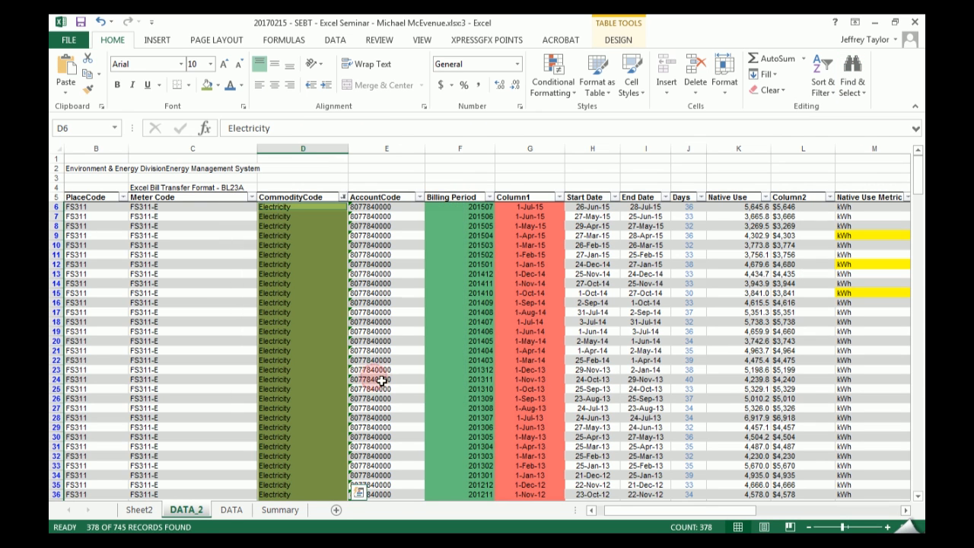
key("F2")
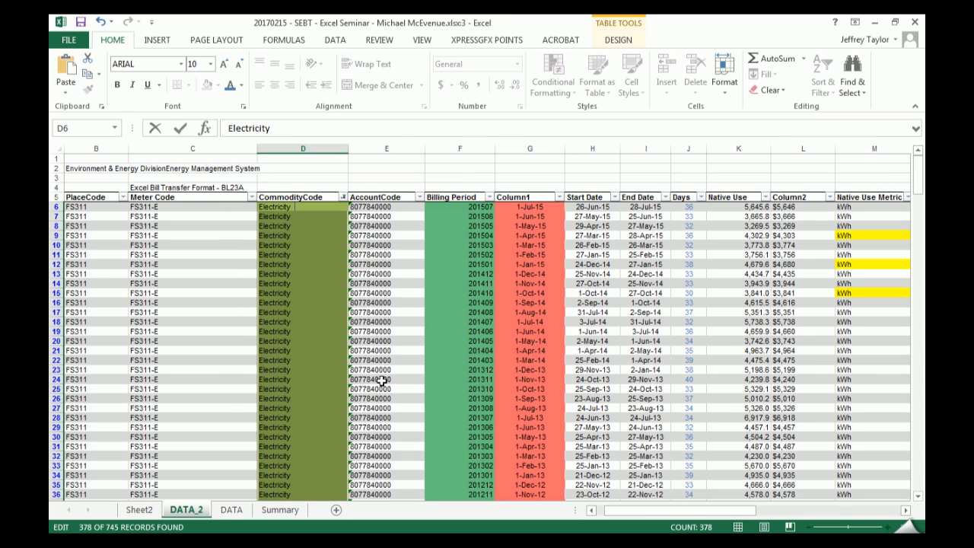
key("ctrl+Return")
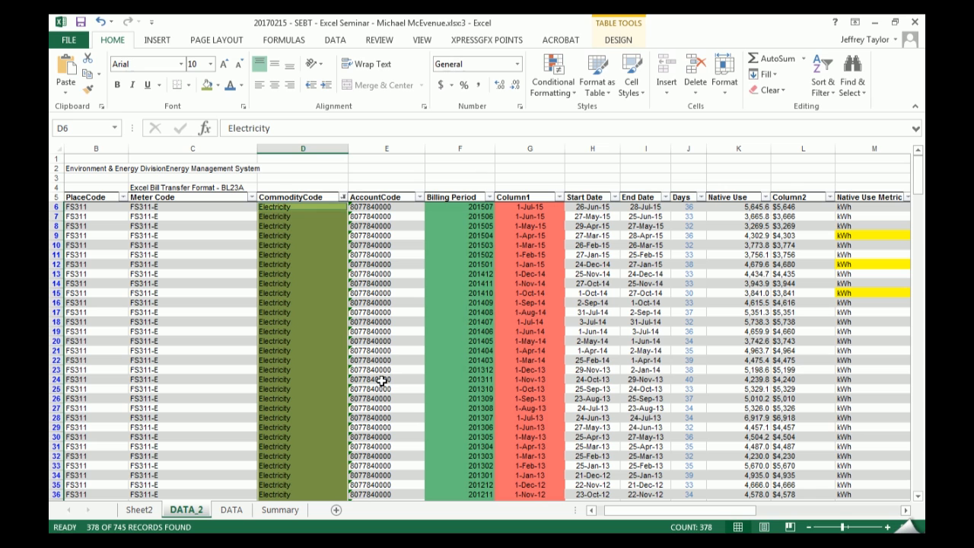
- Move Sheet2 to just after DATA_2 and rename it Pivot
left_click(389, 283)
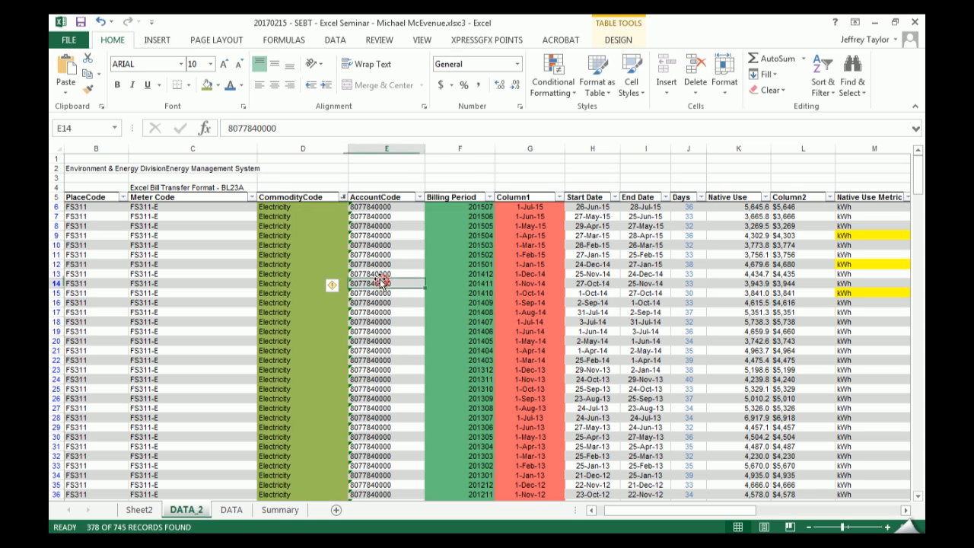
left_click(280, 509)
left_click(232, 509)
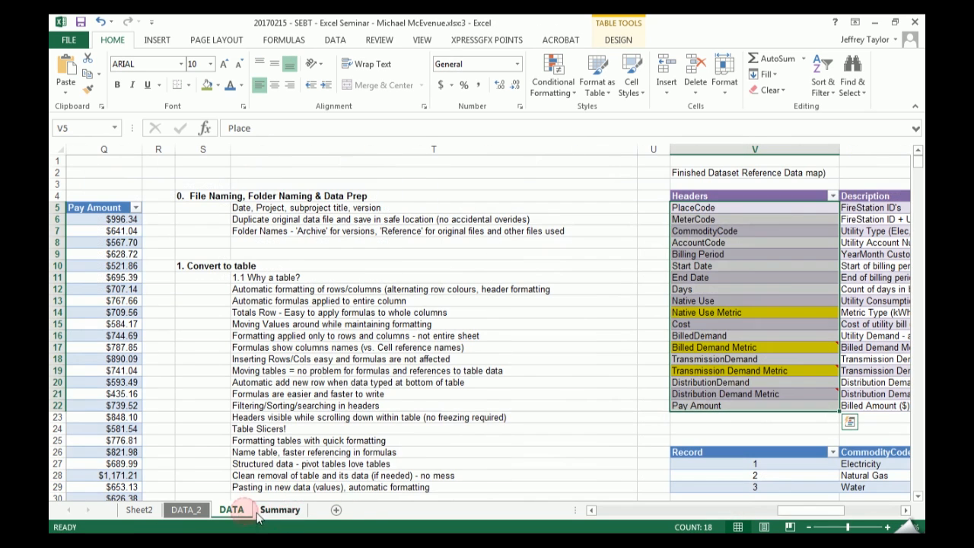
left_click(186, 509)
left_click(139, 509)
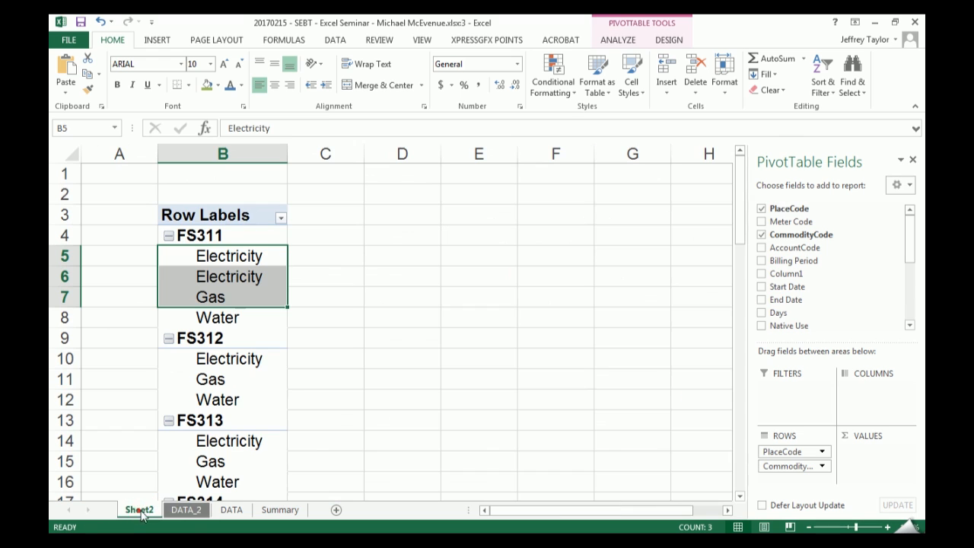
left_click_drag(219, 510, 194, 511)
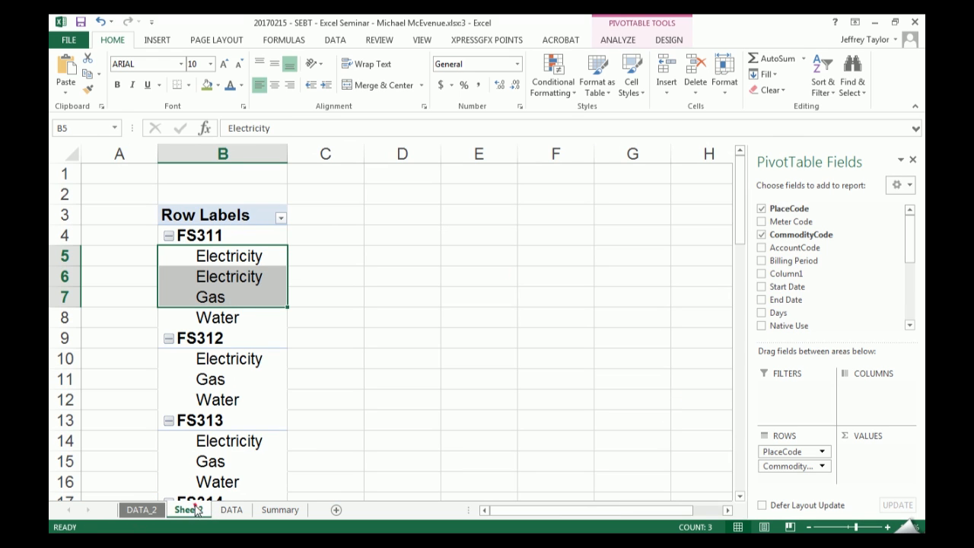
type("Pivot")
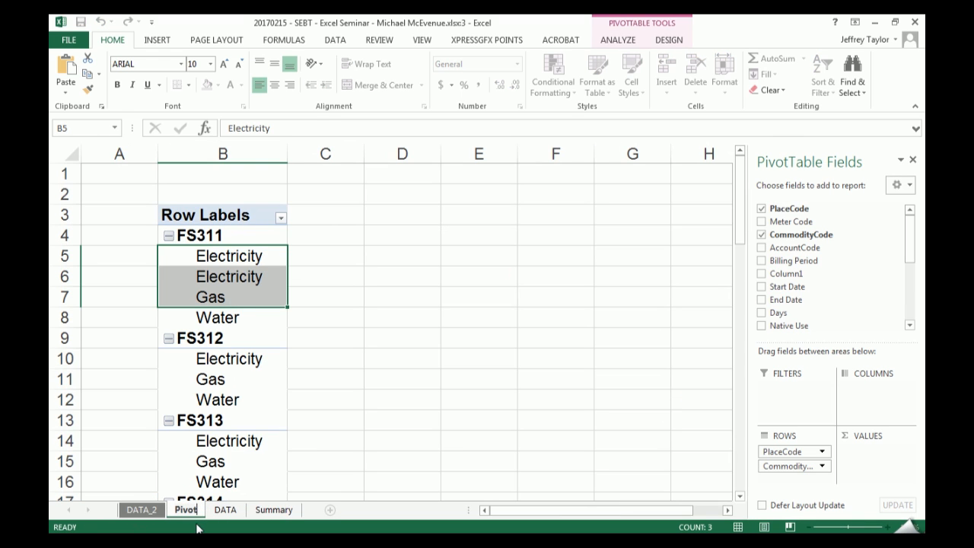
key("Return")
- Refresh the PivotTable on the Pivot sheet from its source data
left_click(234, 257)
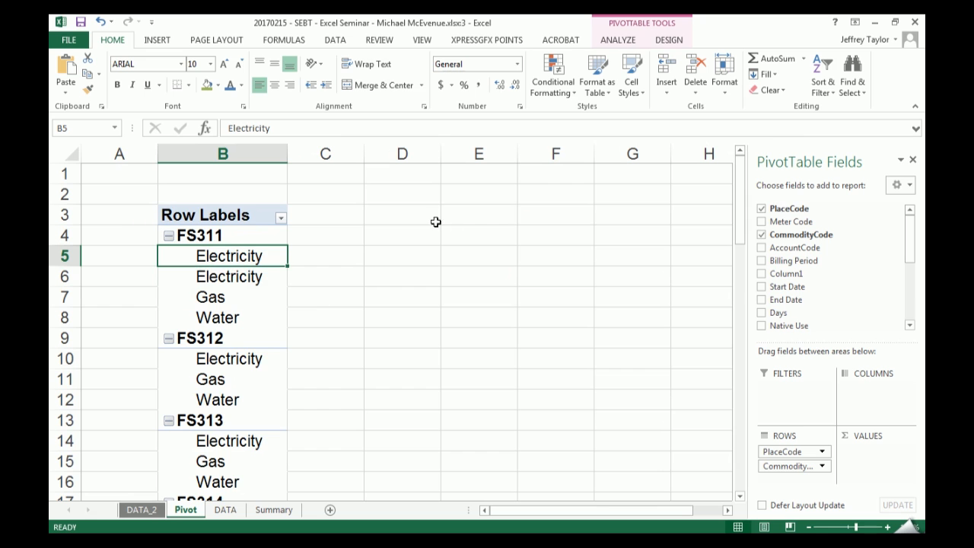
scroll(440, 213, "down", 2)
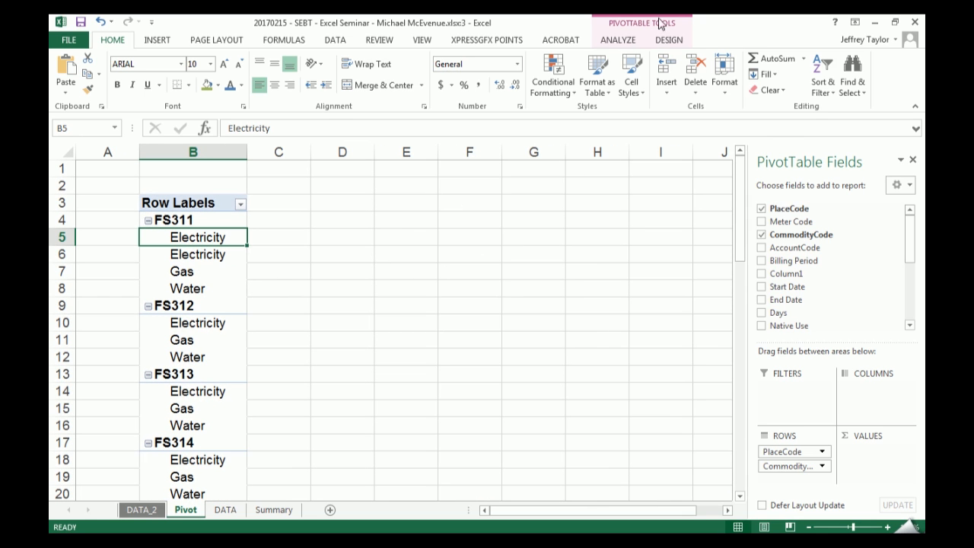
left_click(623, 22)
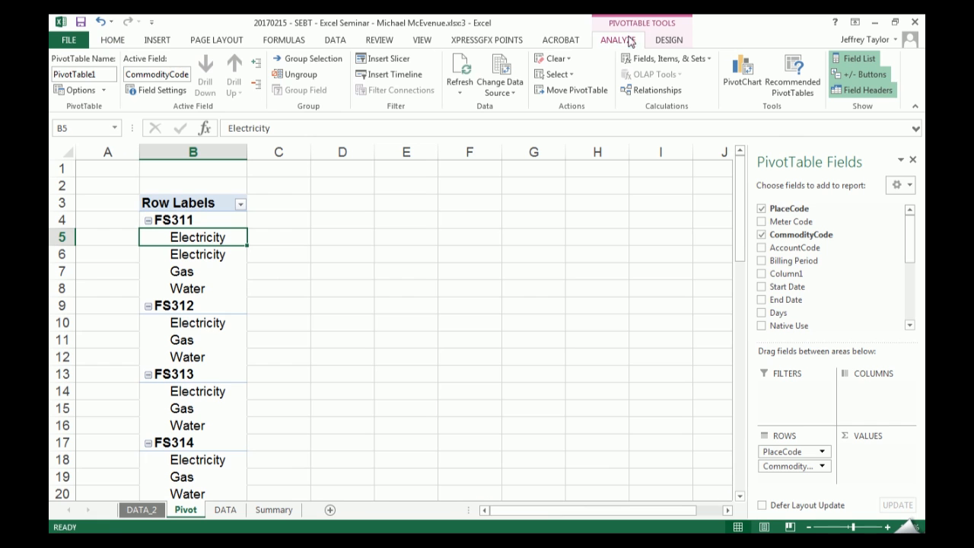
left_click(663, 42)
left_click(634, 39)
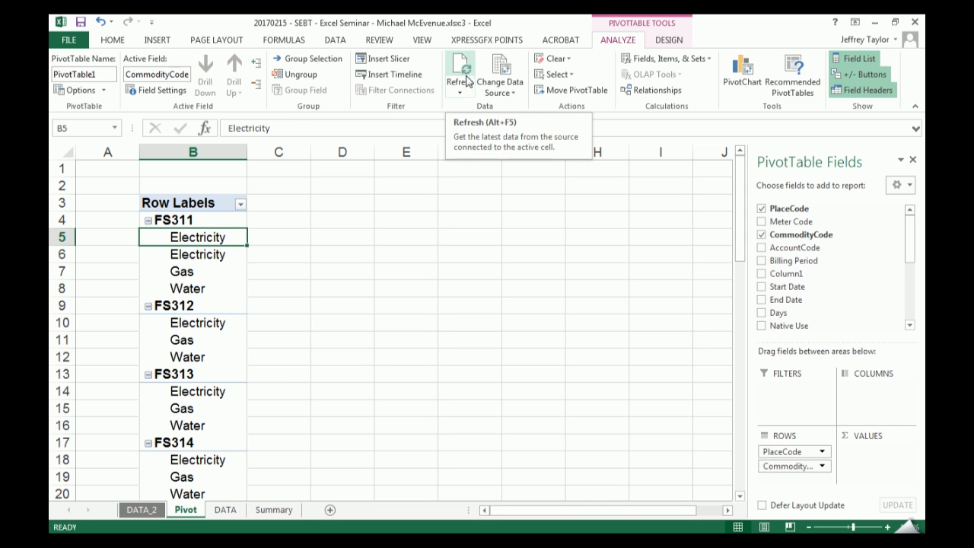
left_click(459, 92)
left_click(531, 124)
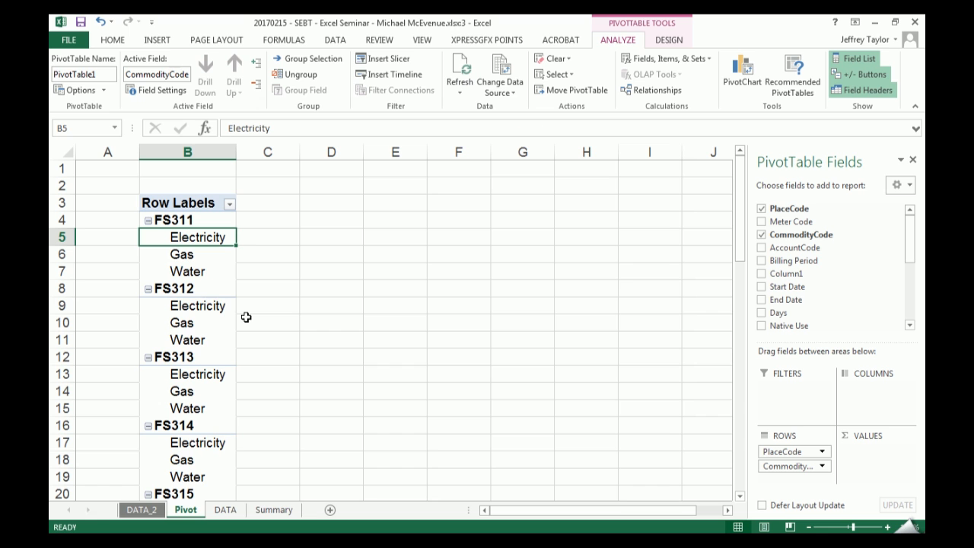
type("-")
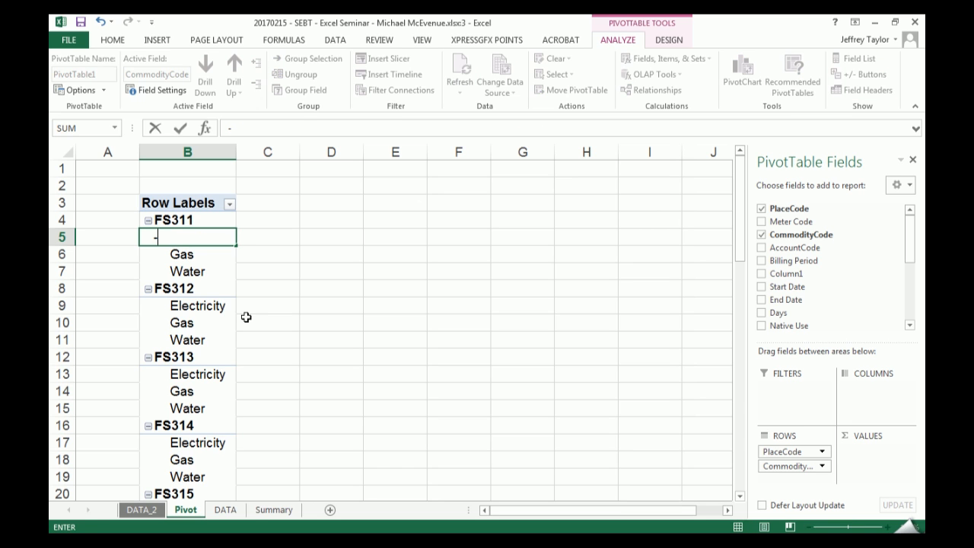
key("Escape")
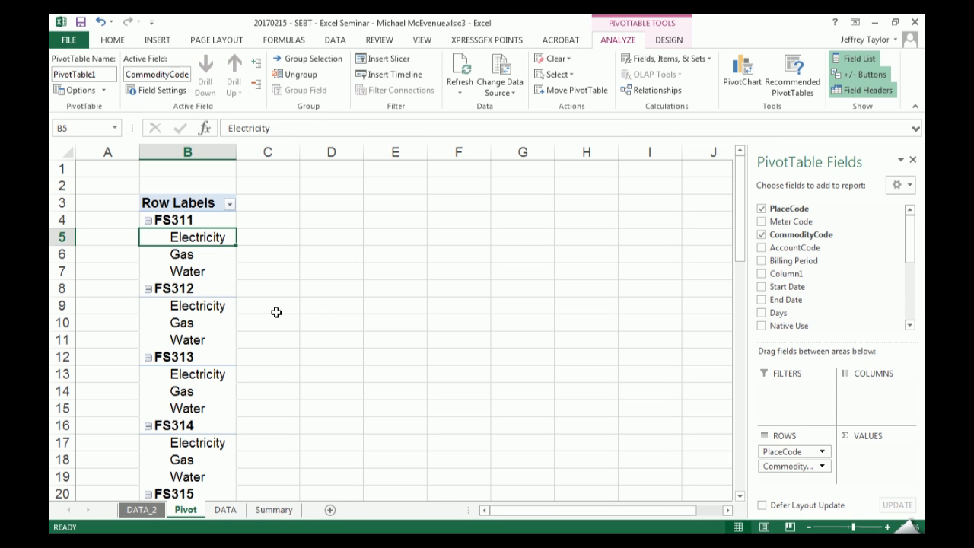
left_click(791, 466)
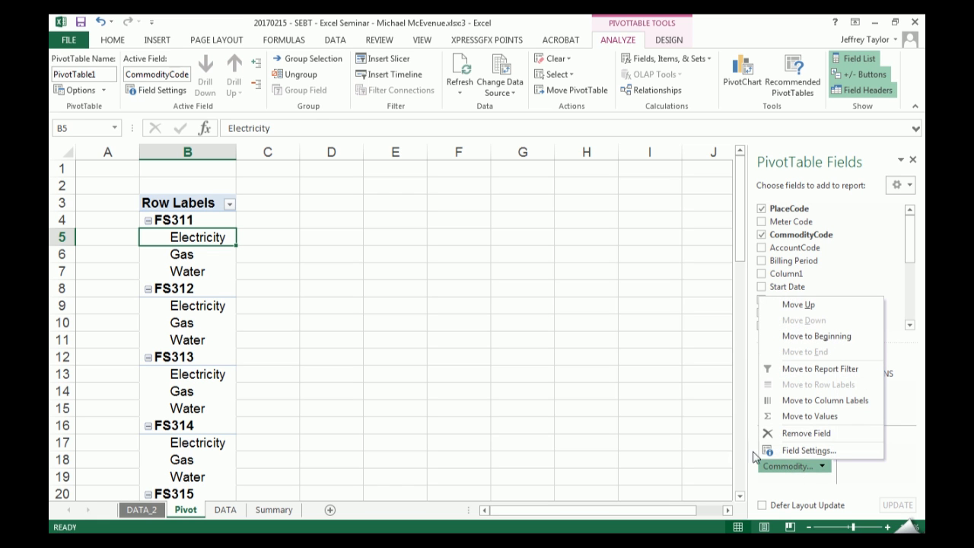
left_click(509, 341)
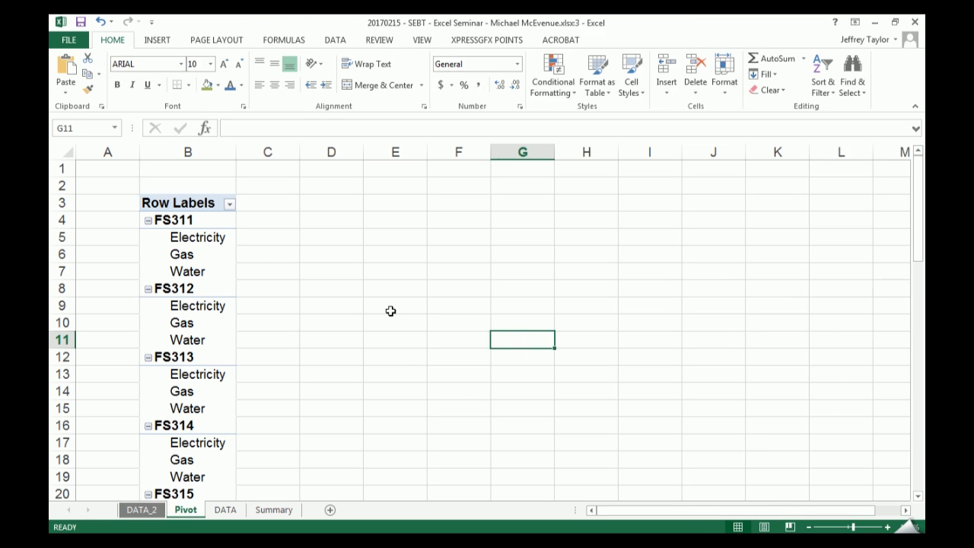
- Move the CommodityCode field from the PivotTable's rows to its columns
left_click(220, 265)
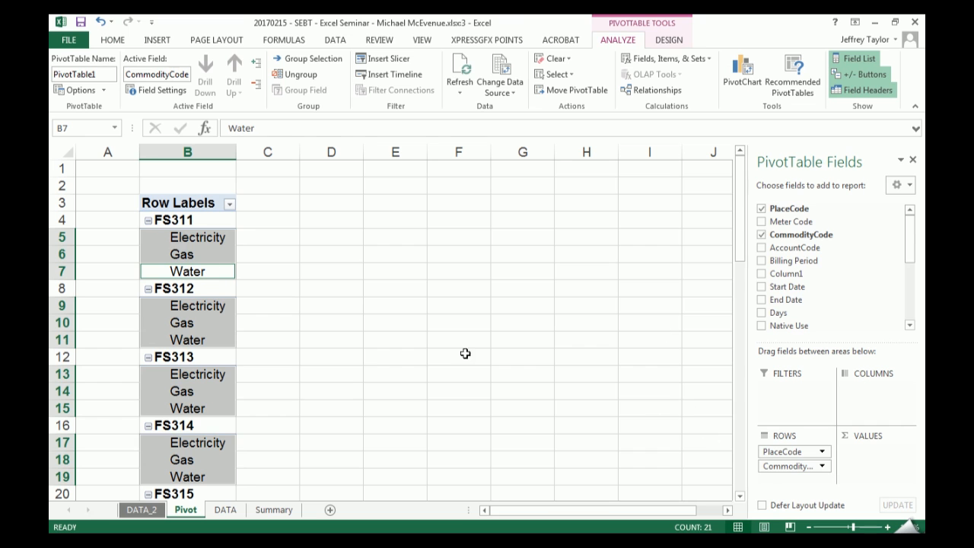
left_click(280, 202)
left_click(349, 201)
left_click(402, 201)
left_click(192, 269)
left_click_drag(778, 465, 885, 396)
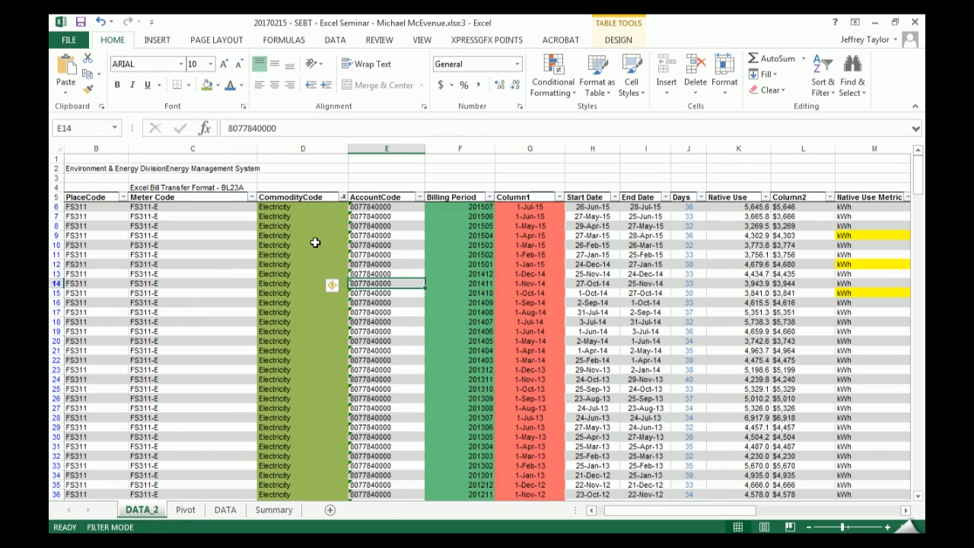
- Rename the Column1 header on the DATA_2 sheet as Billing Period (Calc)
left_click(537, 199)
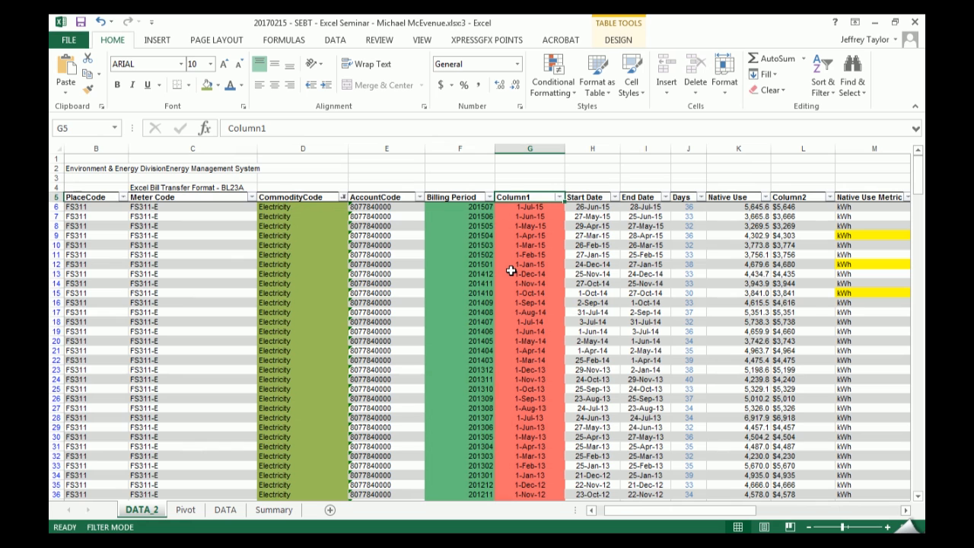
type("Billing Period2")
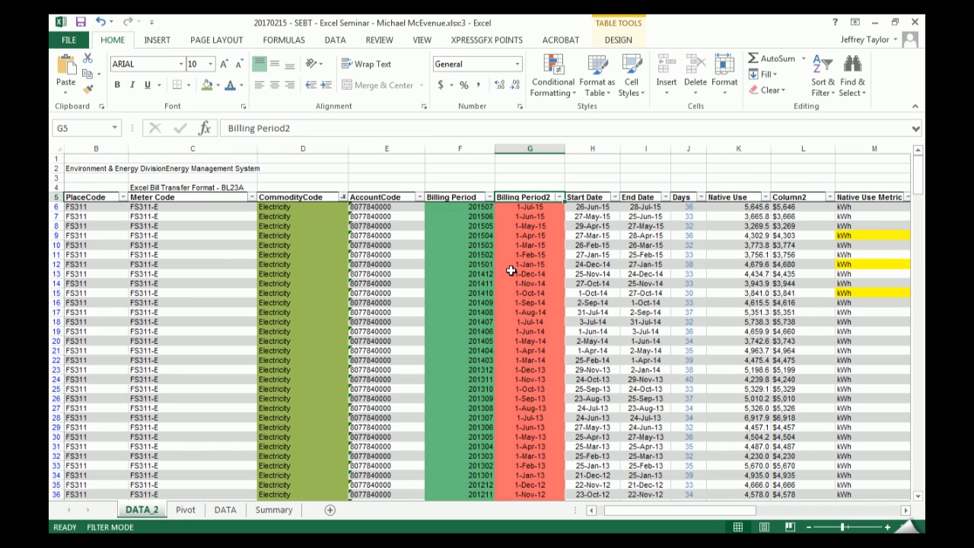
type("Calc)")
key("Return")
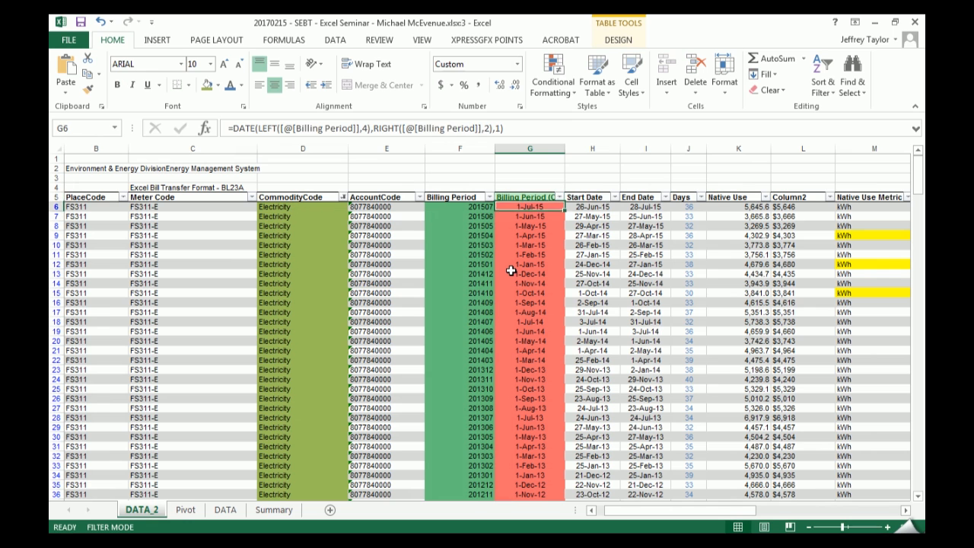
- Fit the Billing Period (Calc) column's width to its contents on DATA_2, and refresh the PivotTable on the Pivot sheet
double_click(566, 144)
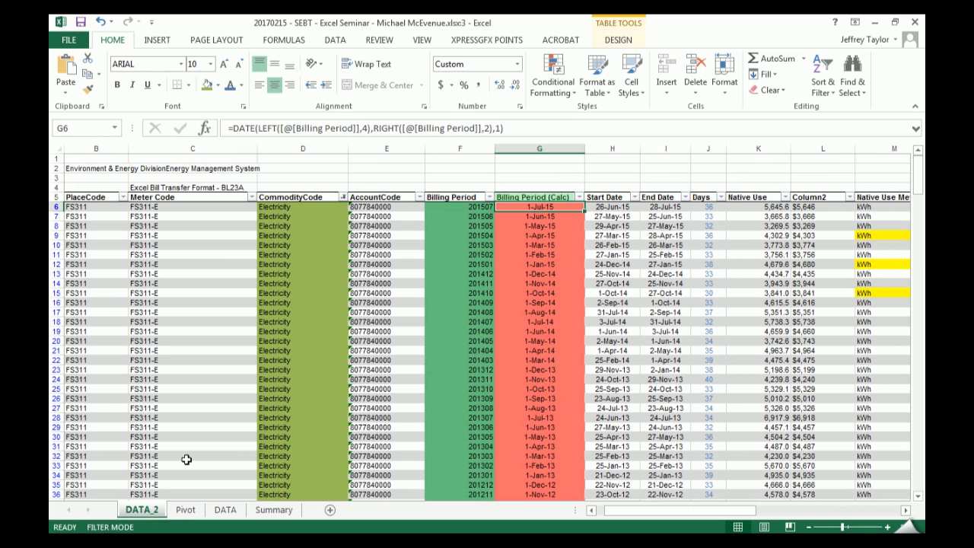
left_click(185, 510)
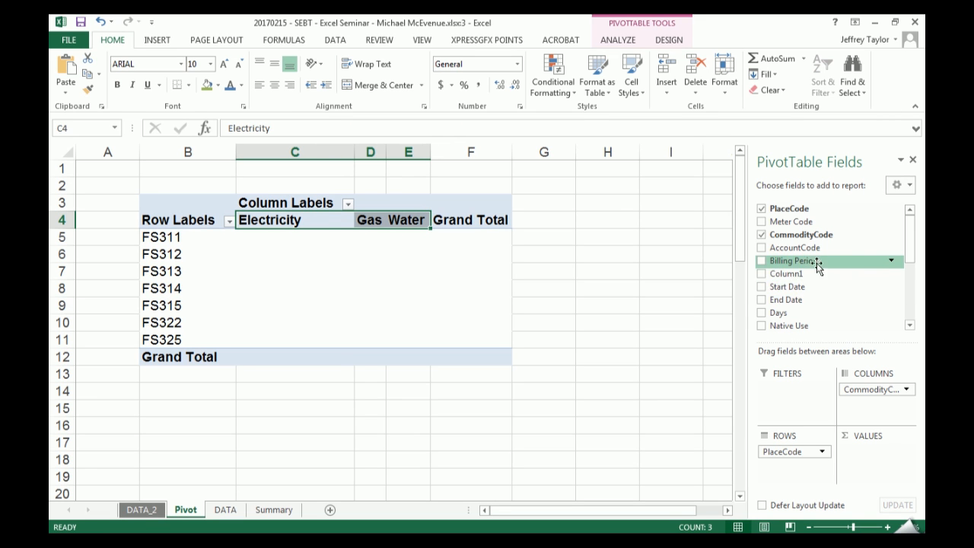
left_click(609, 42)
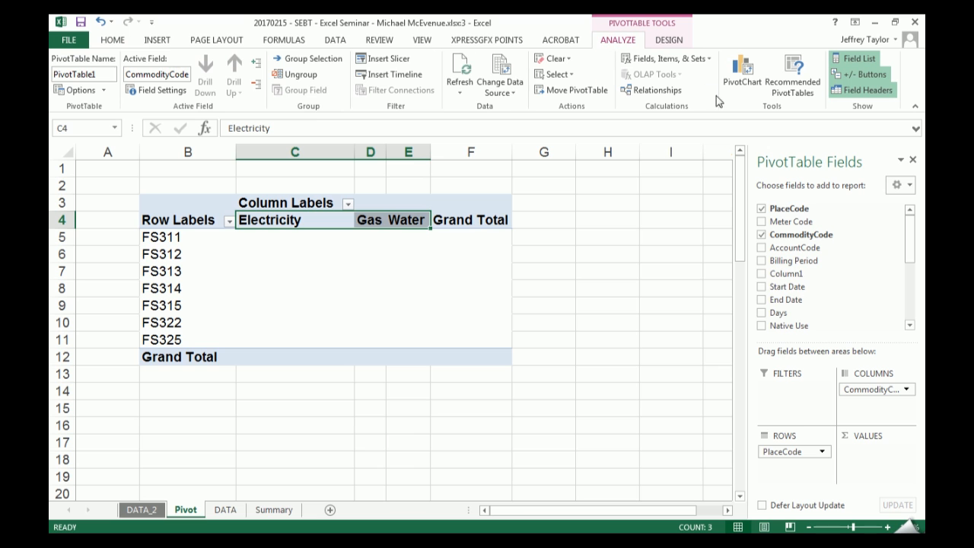
left_click(460, 69)
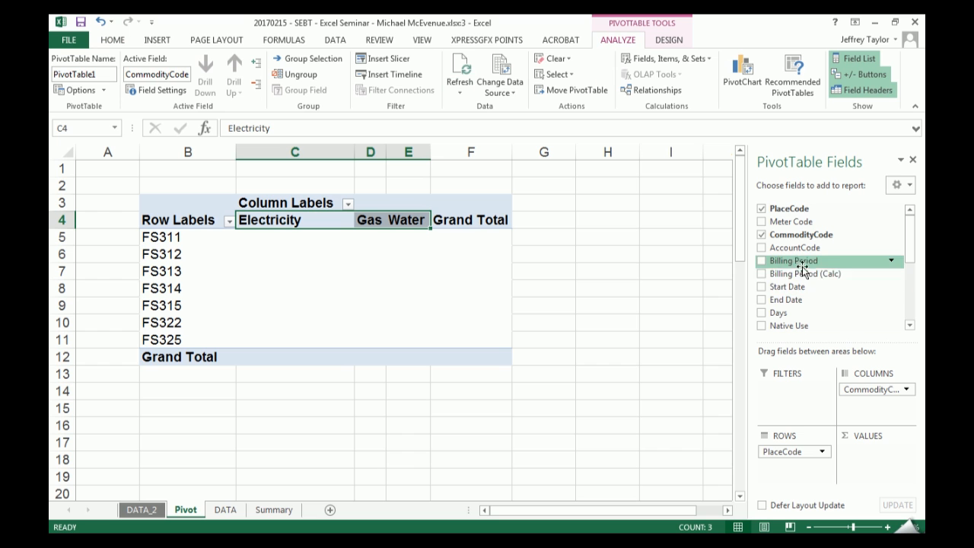
- Add the Billing Period (Calc) field to the PivotTable's rows below PlaceCode and look through the listed dates
left_click_drag(774, 273, 772, 473)
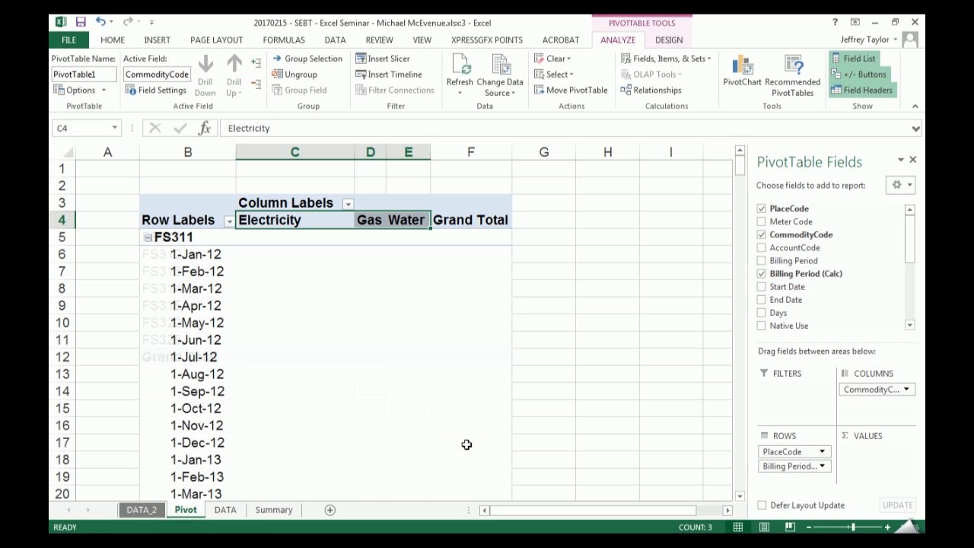
scroll(290, 322, "down", 5)
scroll(294, 321, "down", 9)
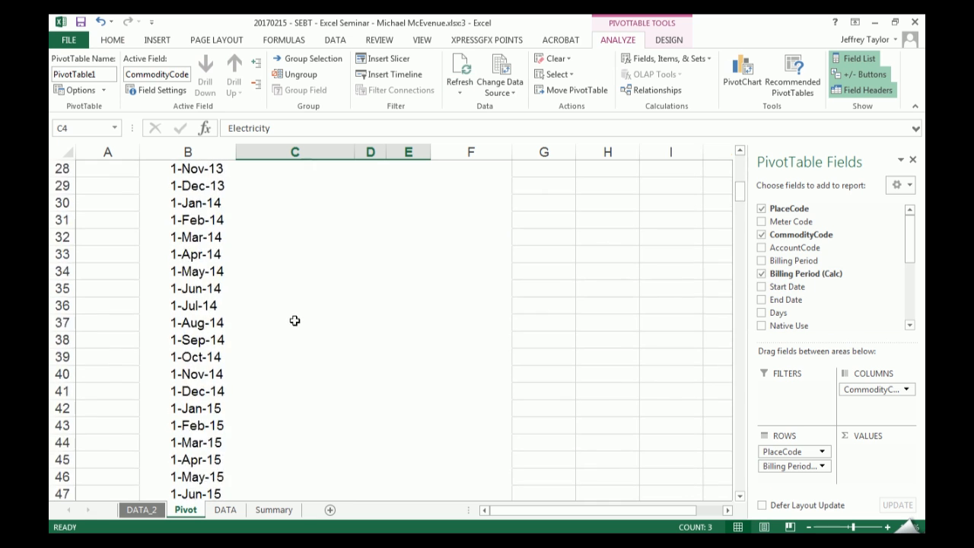
scroll(294, 322, "up", 14)
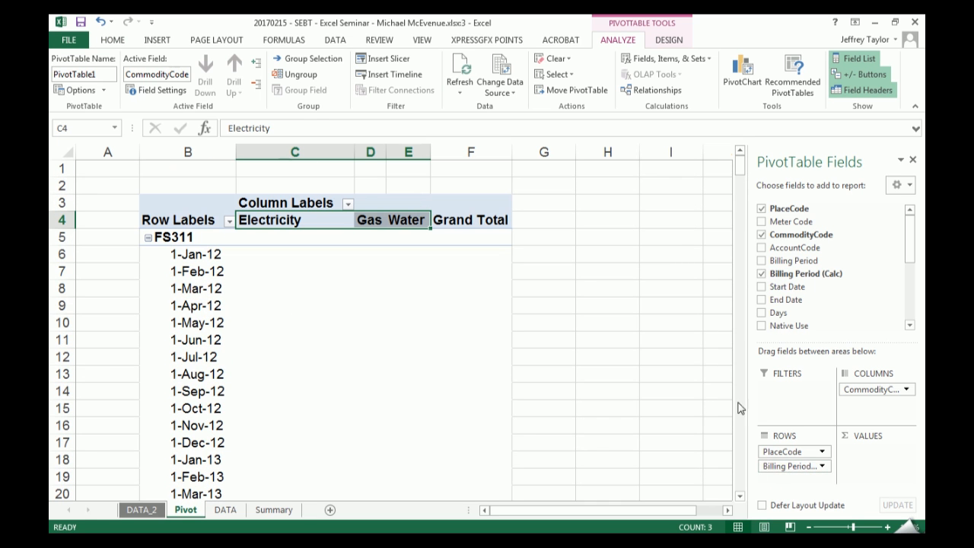
- Swap the row field Billing Period (Calc) for Billing Period and back again to compare the two period formats
left_click_drag(796, 469, 681, 459)
left_click_drag(791, 262, 791, 466)
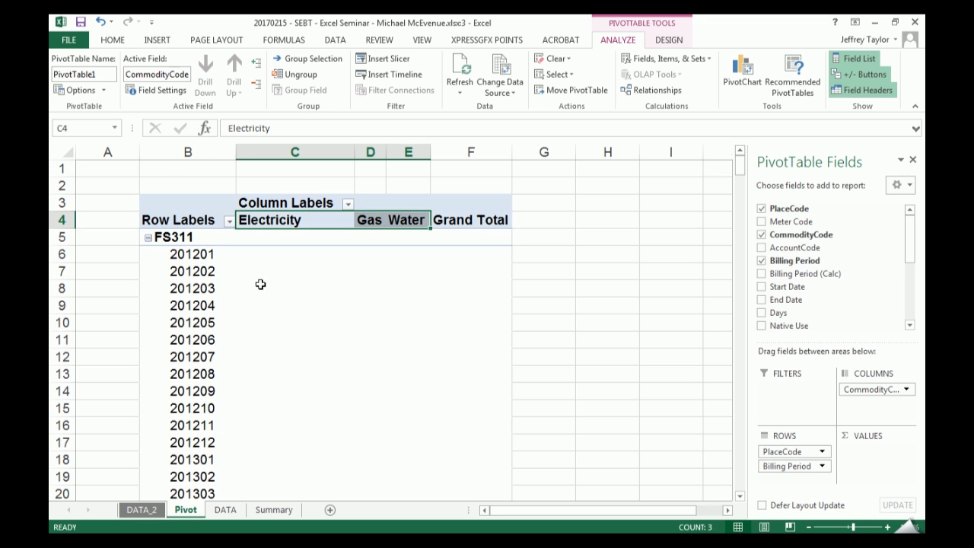
scroll(481, 274, "down", 3, "ctrl")
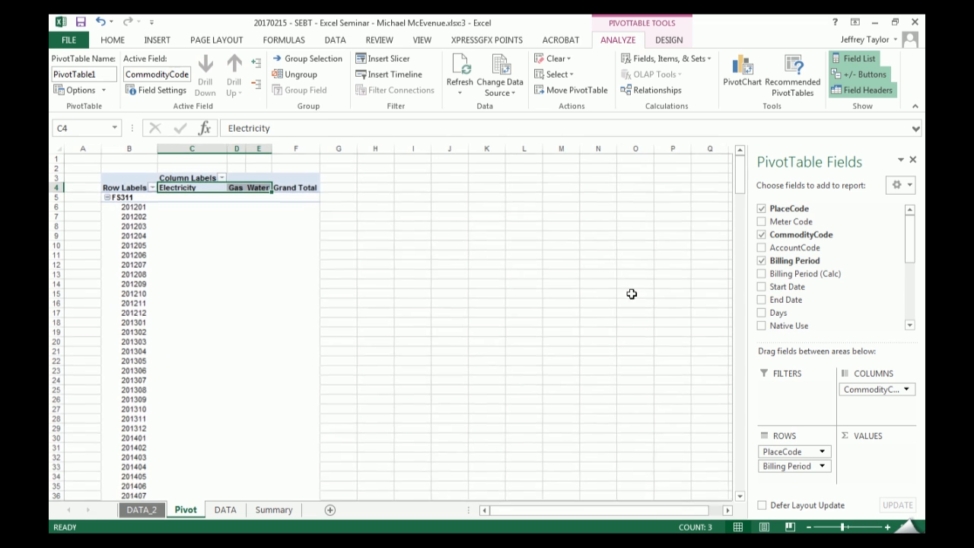
left_click(765, 262)
left_click_drag(777, 274, 764, 466)
- Group the Billing Period (Calc) dates by months and years, and add the Cost field to the PivotTable's values
right_click(131, 245)
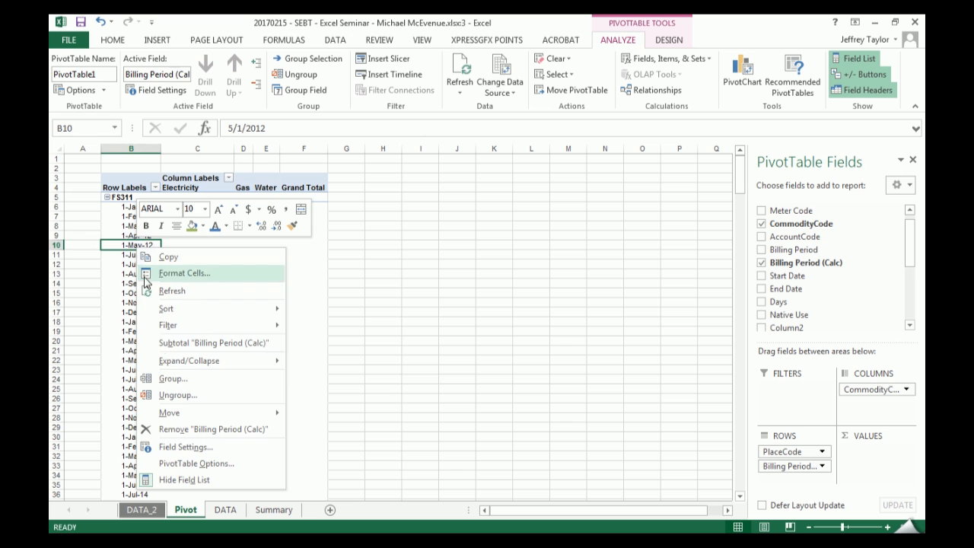
left_click(169, 378)
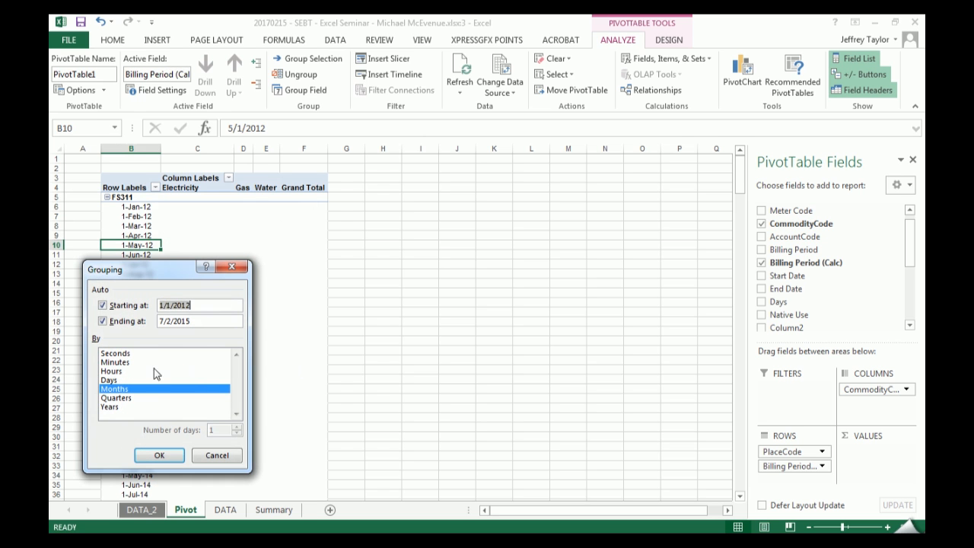
left_click(111, 406)
left_click(159, 455)
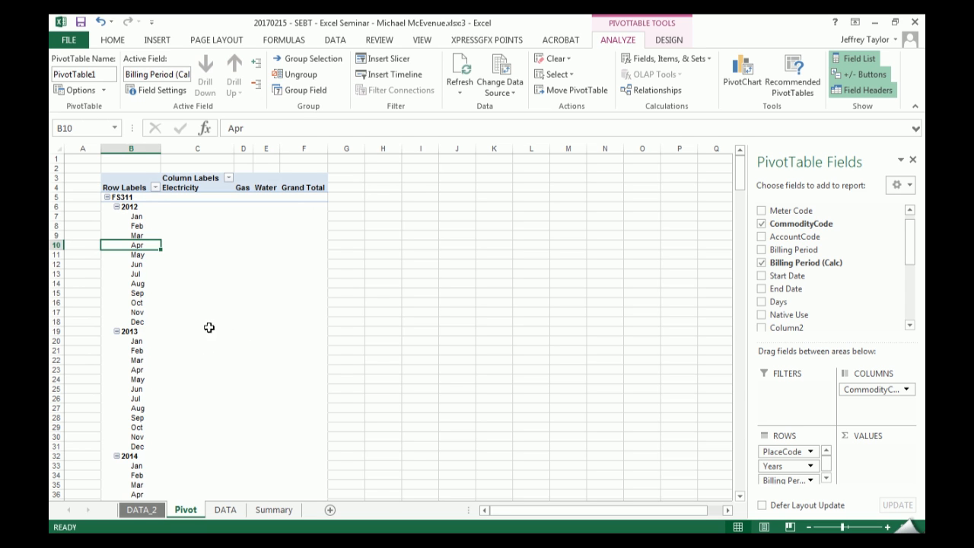
left_click_drag(909, 245, 913, 271)
left_click_drag(795, 279, 866, 452)
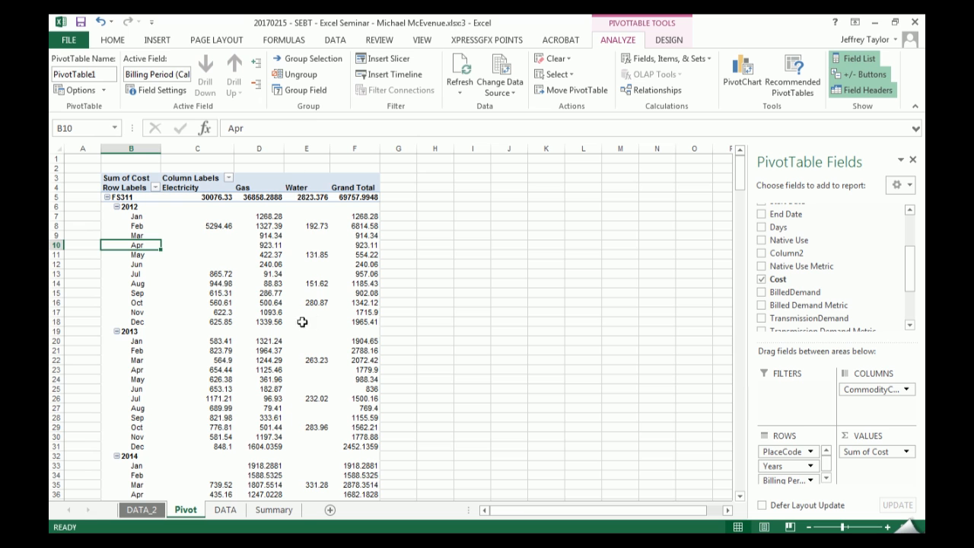
- Filter the PivotTable's months to keep only January through June and check the filter across the places
left_click(128, 219)
left_click_drag(144, 217, 143, 257)
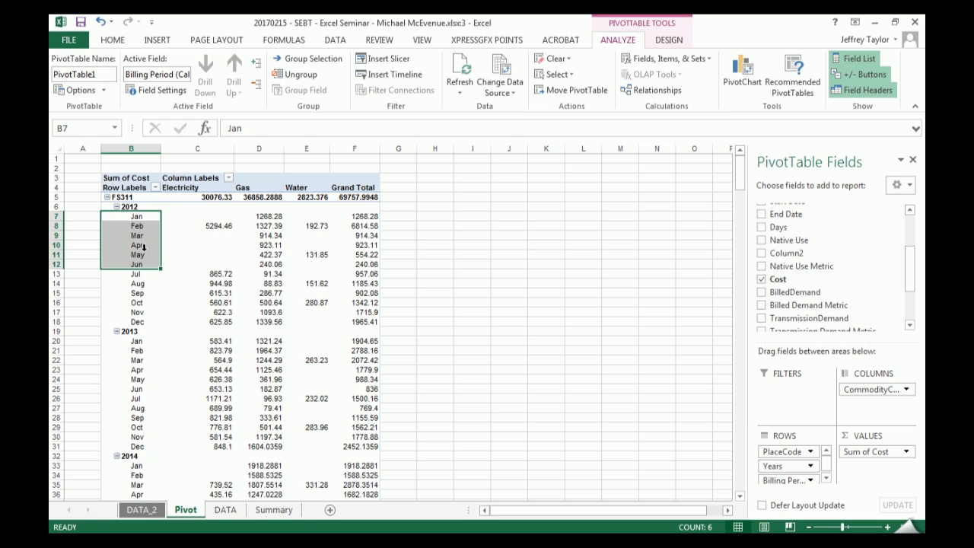
right_click(135, 244)
mouse_move(251, 310)
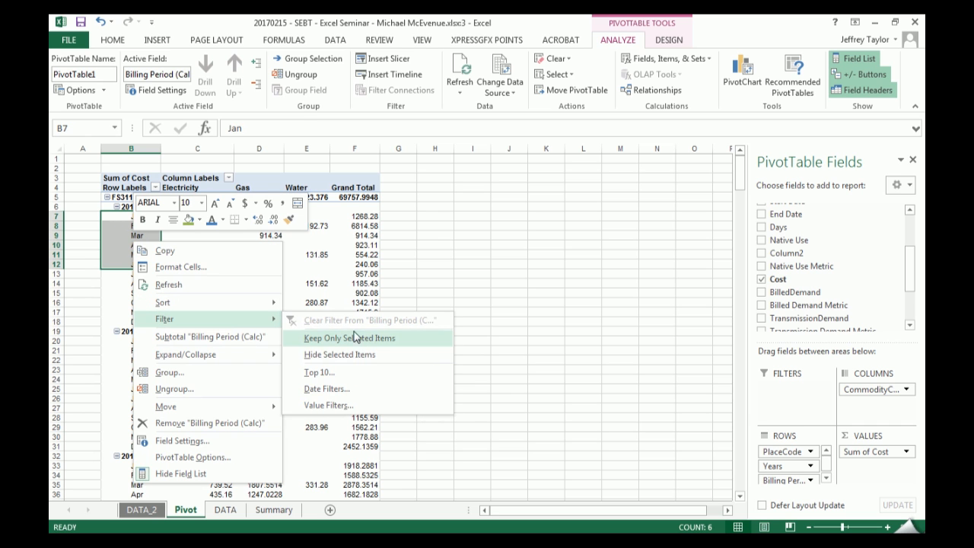
left_click(355, 339)
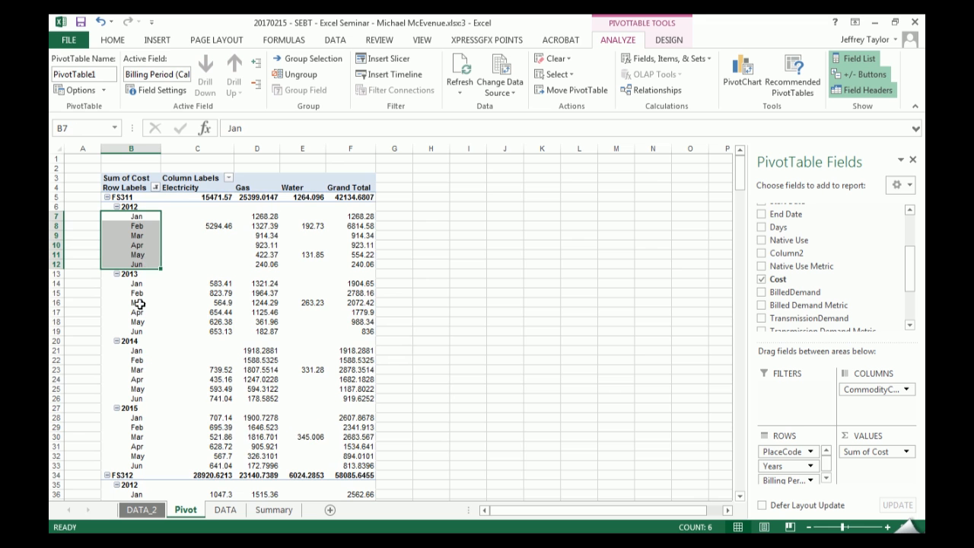
scroll(140, 389, "down", 20)
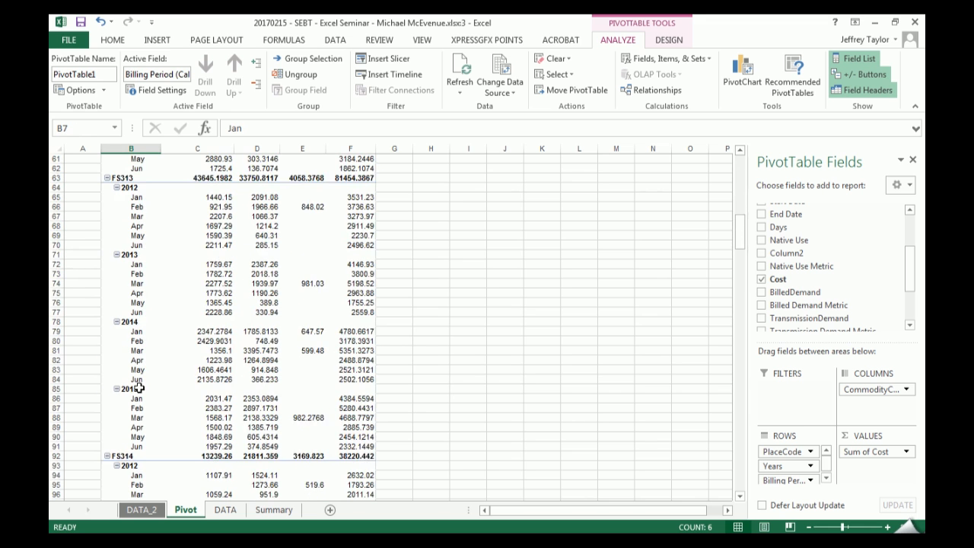
scroll(140, 388, "up", 20)
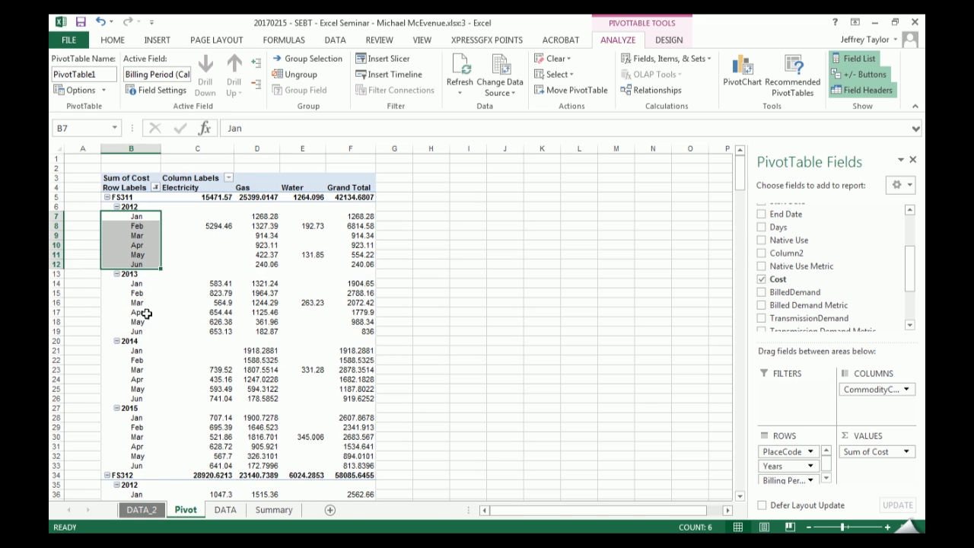
- Clear the month filter from the Billing Period (Calc) field
right_click(133, 248)
mouse_move(261, 328)
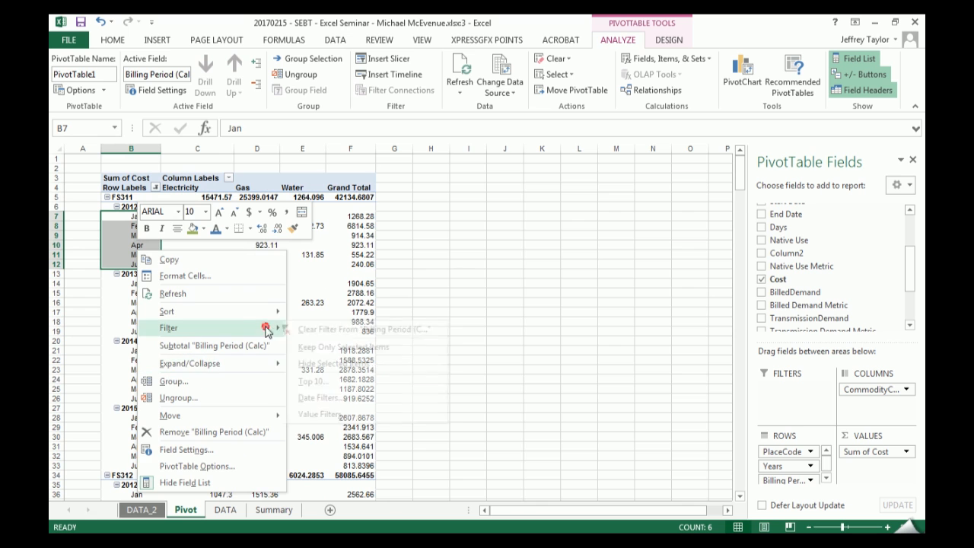
left_click(317, 332)
left_click(185, 302)
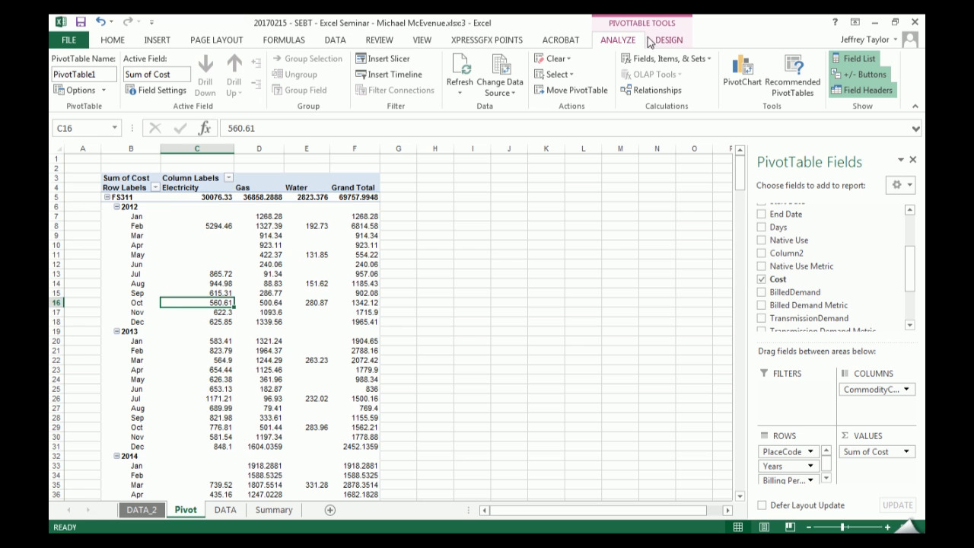
- Insert PivotTable slicers for PlaceCode, CommodityCode, Years and Billing Period (Calc)
left_click(388, 58)
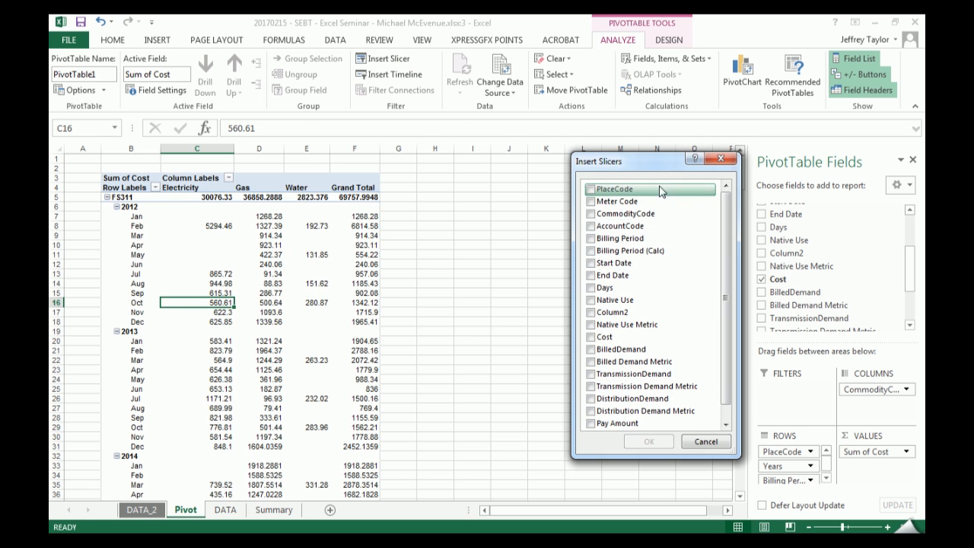
left_click(592, 188)
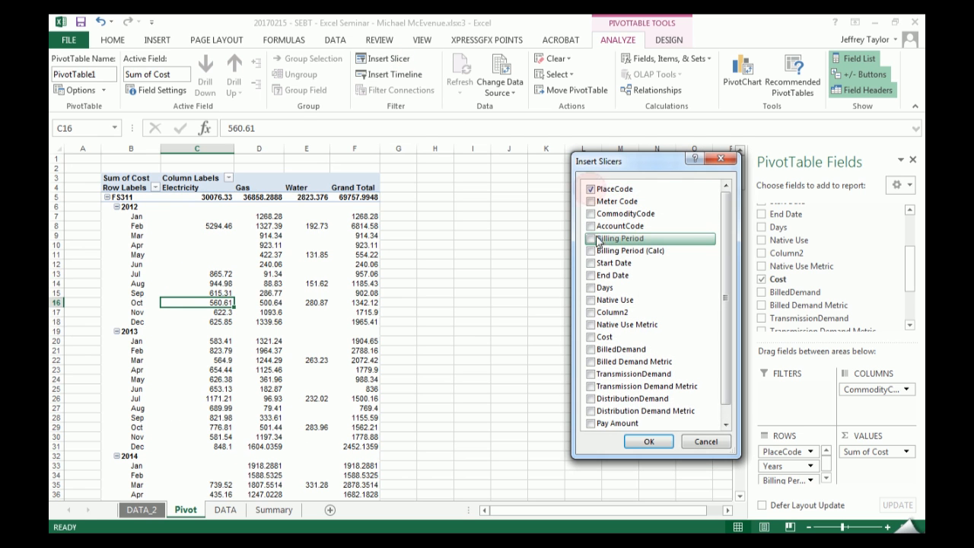
left_click(591, 214)
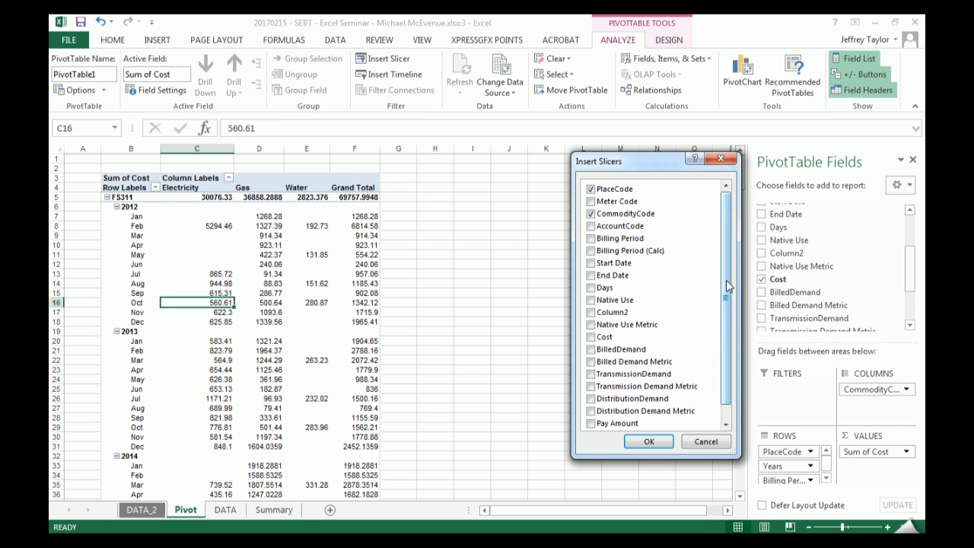
scroll(726, 286, "down", 1)
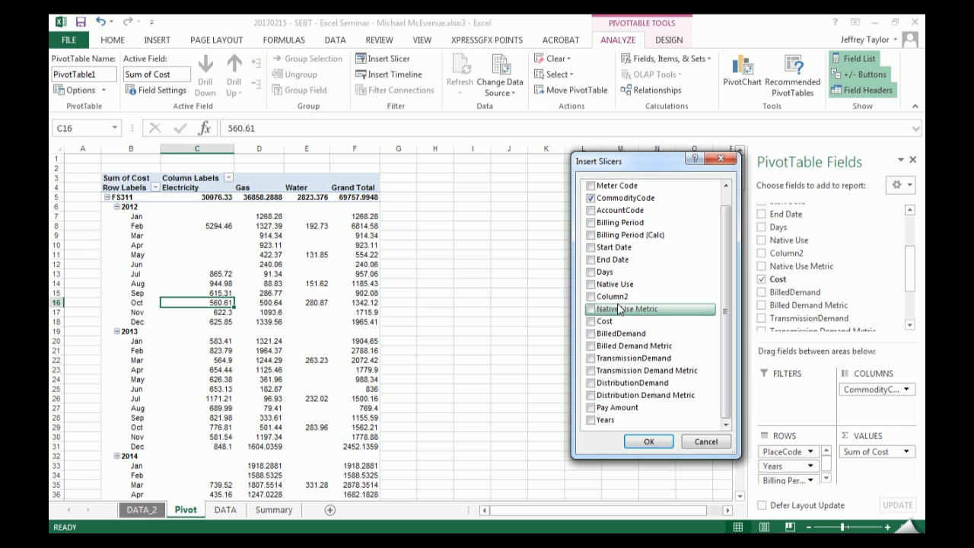
left_click(606, 422)
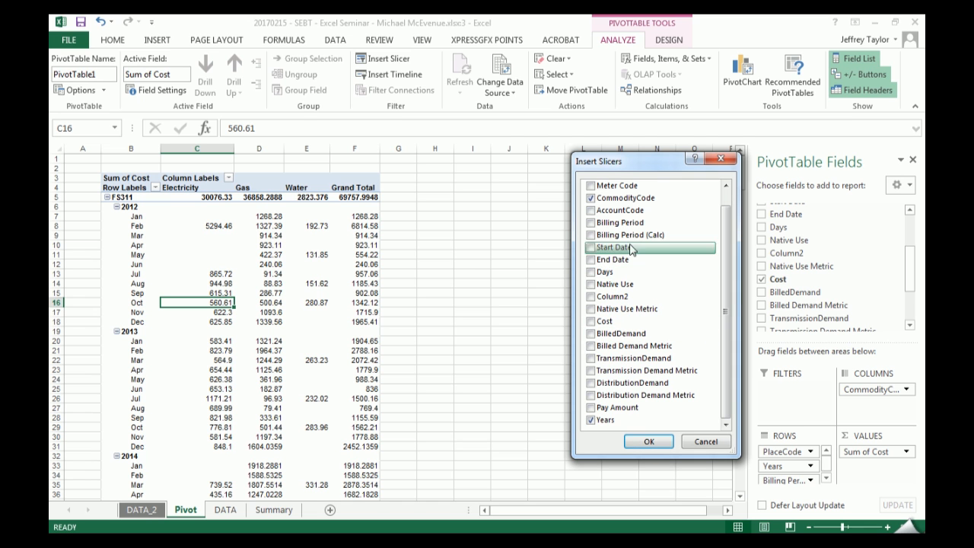
left_click(592, 236)
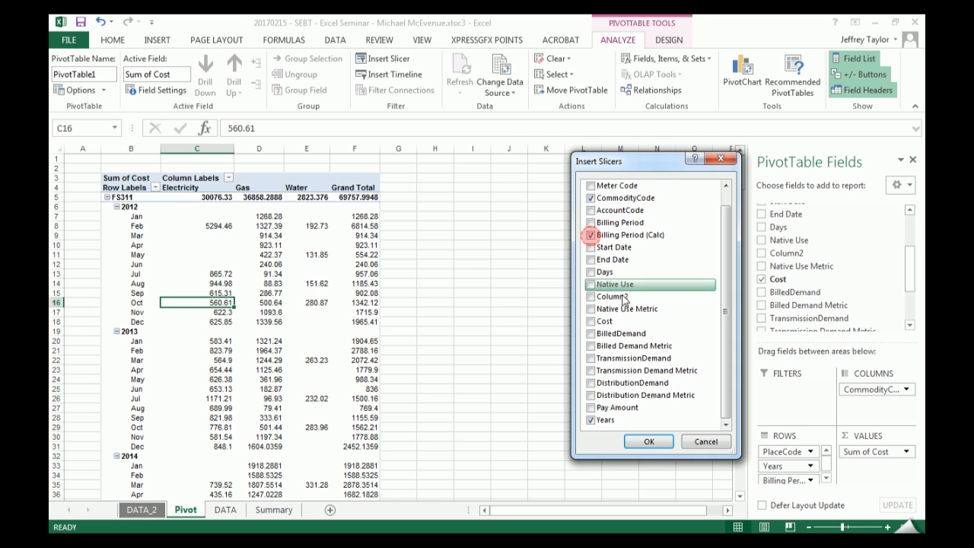
left_click(649, 440)
- Arrange the Billing Period (Calc), Years and CommodityCode slicers in a row beside the PivotTable, with PlaceCode below CommodityCode
left_click_drag(430, 305, 638, 192)
left_click_drag(396, 271, 515, 189)
left_click_drag(426, 242, 814, 190)
left_click_drag(362, 219, 764, 353)
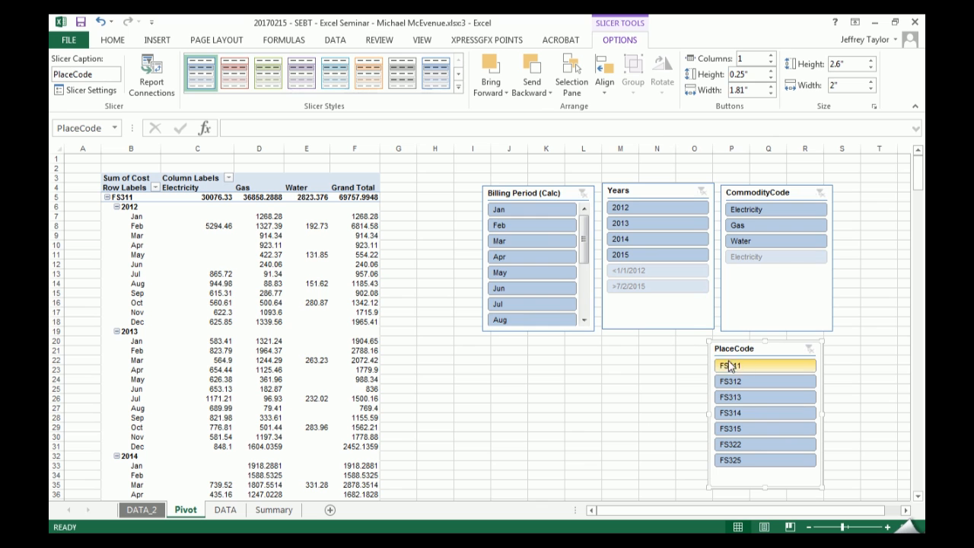
- Step the PlaceCode slicer through single places such as FS312, FS315 and FS322, ending with FS313 selected
left_click(777, 368)
left_click(769, 397)
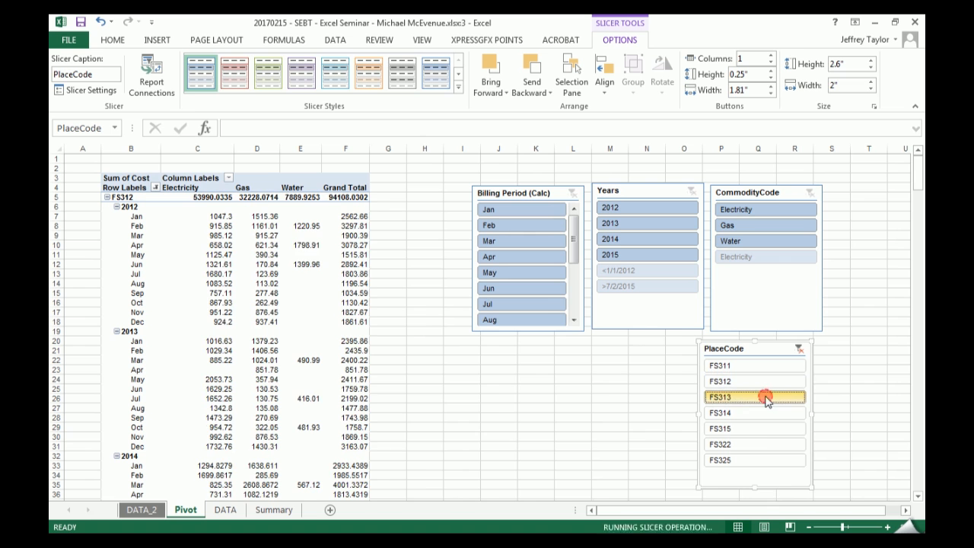
left_click(761, 415)
left_click(759, 431)
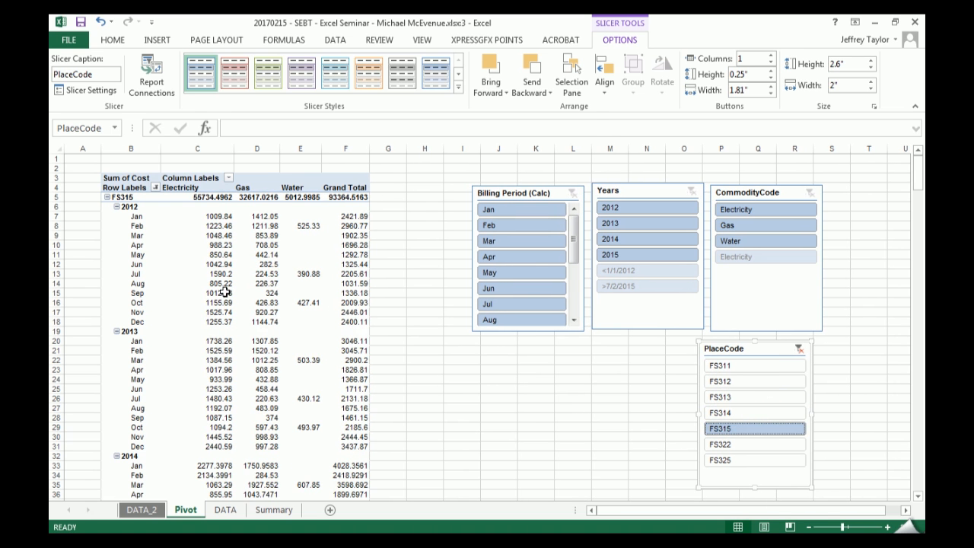
left_click(761, 445)
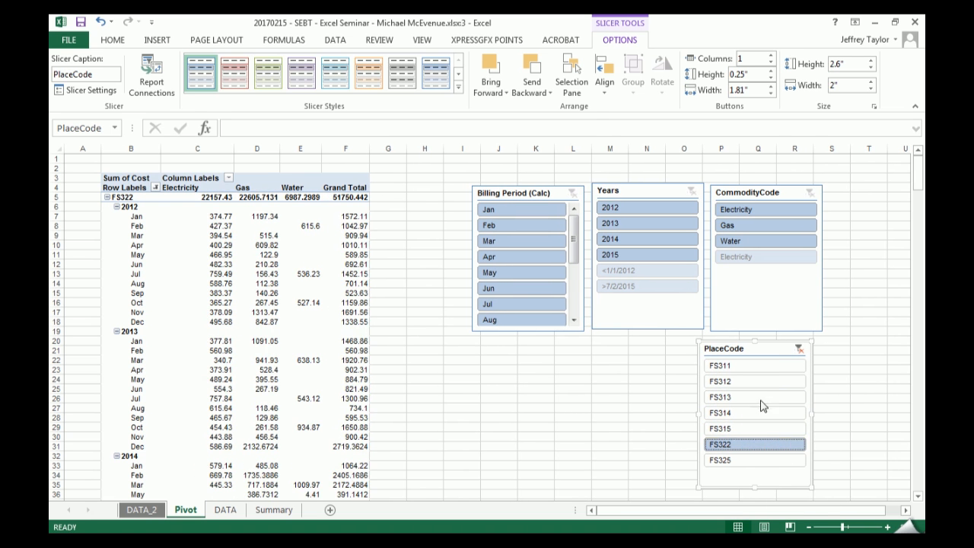
left_click(769, 397)
- Filter the Years slicer to 2013 alone, to 2015 alone, and finally to 2013 and 2014 together
left_click(648, 222)
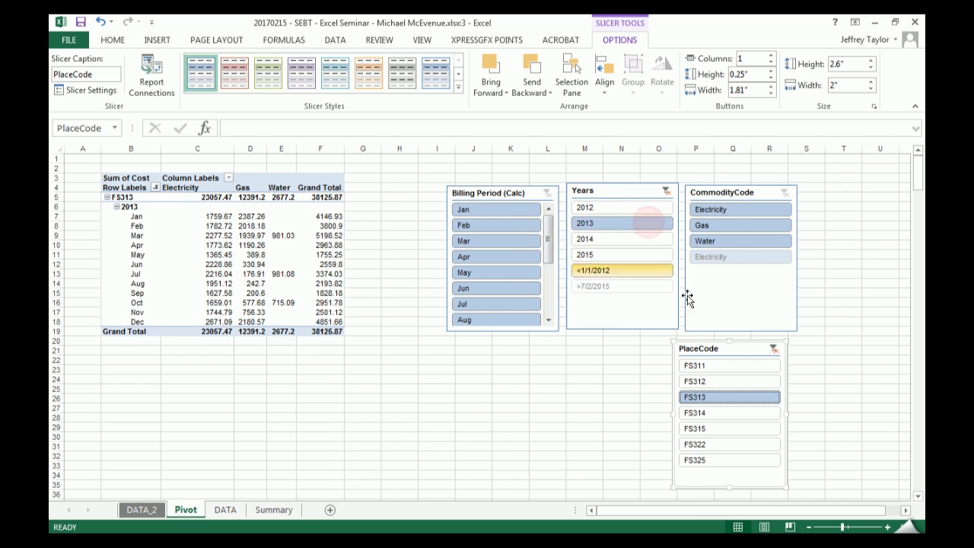
left_click(626, 254)
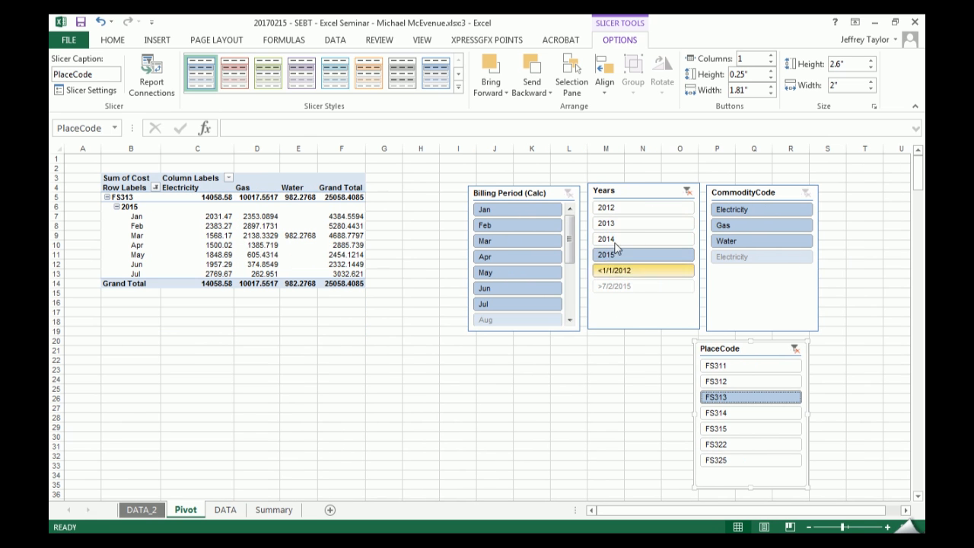
left_click_drag(621, 224, 623, 242)
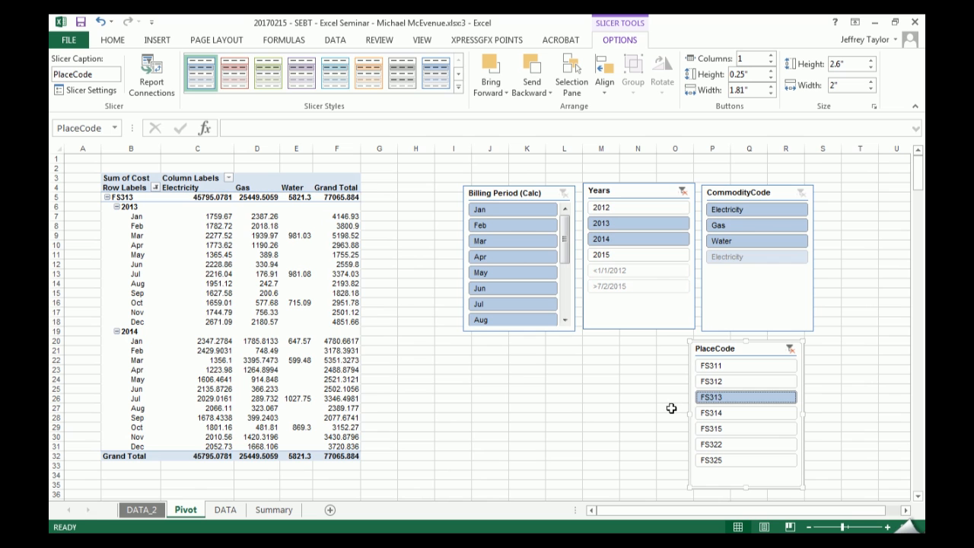
- Switch the CommodityCode slicer between Electricity, Gas and Water, ending with only Electricity selected
left_click(731, 209)
left_click(728, 225)
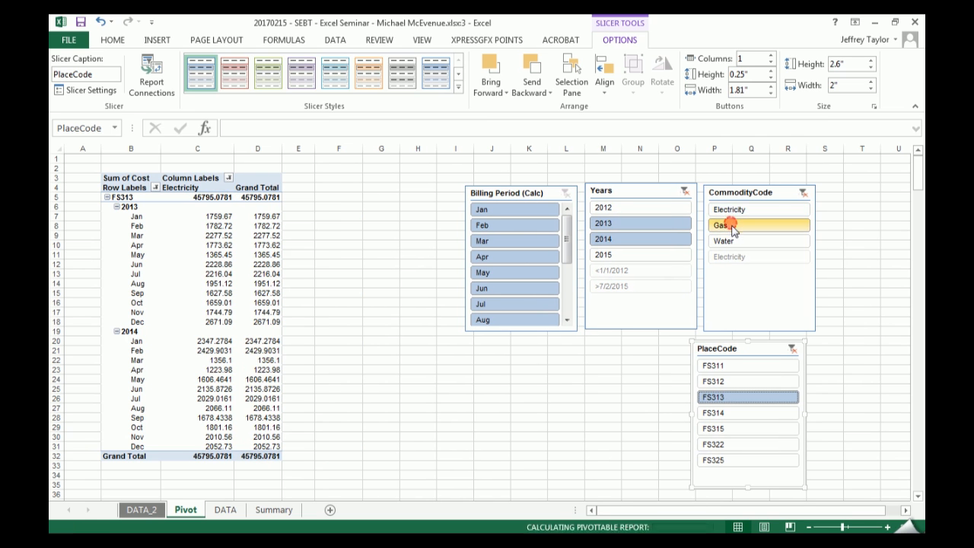
left_click(774, 241)
left_click(778, 209)
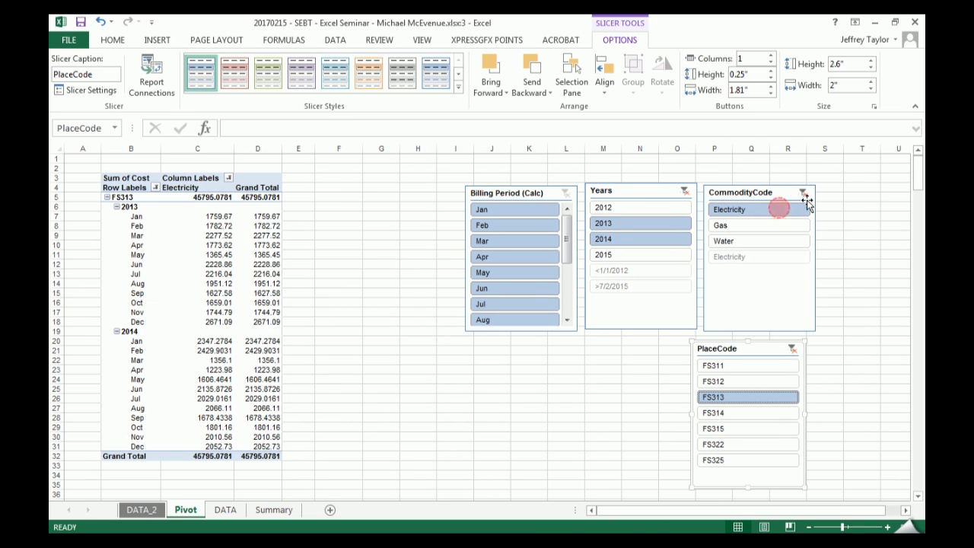
- Clear the CommodityCode slicer's filter so that all commodities are included in the PivotTable
left_click(804, 195)
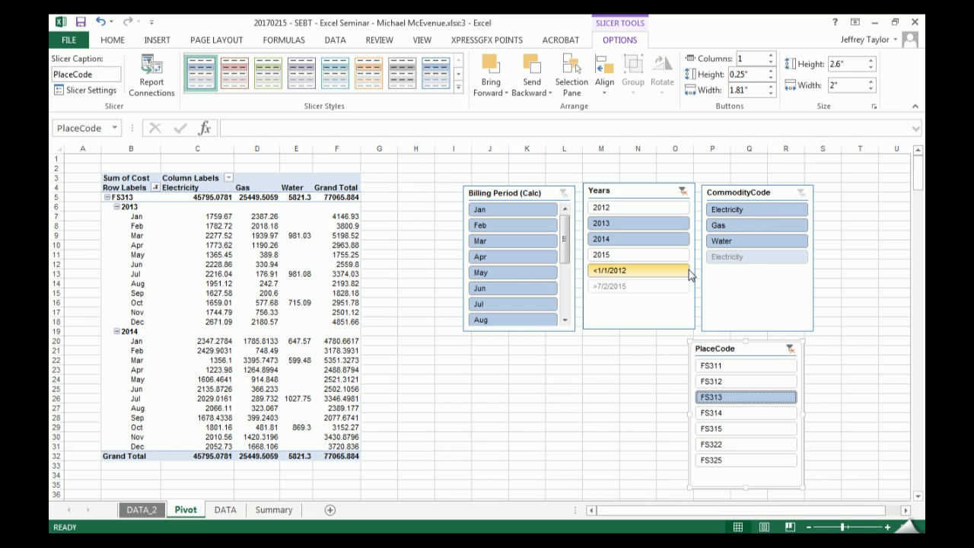
- Compare DATA_2's source rows and CommodityCode filter choices with the layouts on the Pivot and Summary sheets
left_click(142, 510)
left_click(68, 206)
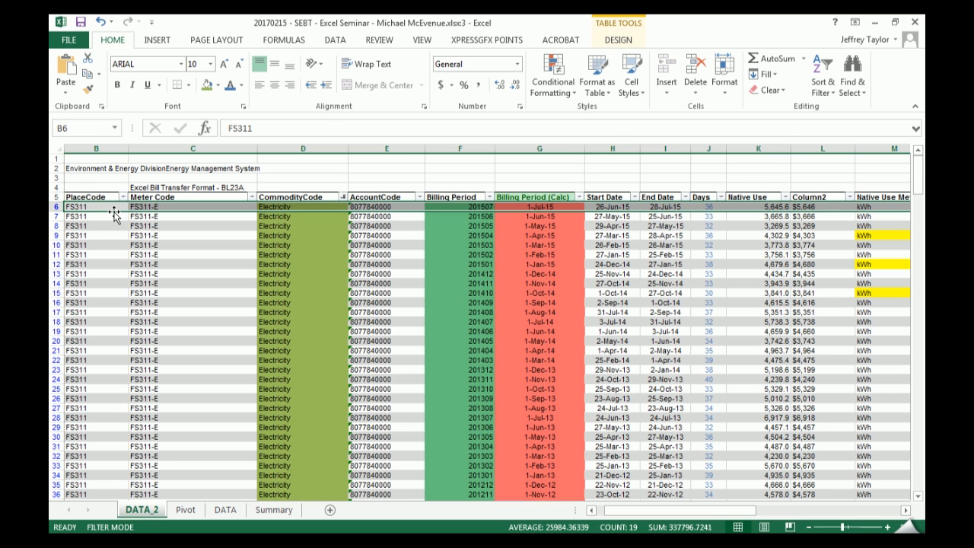
left_click(312, 255)
left_click(343, 197)
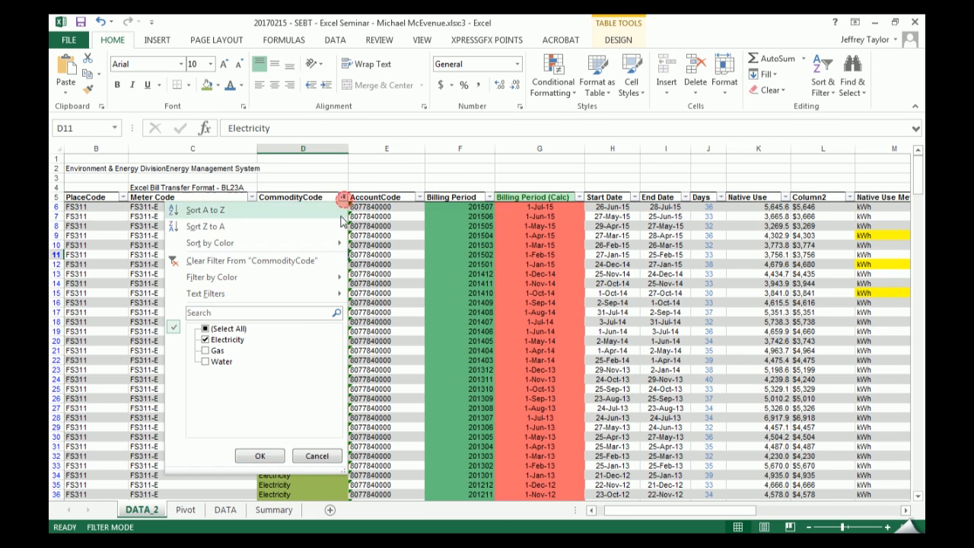
left_click(320, 457)
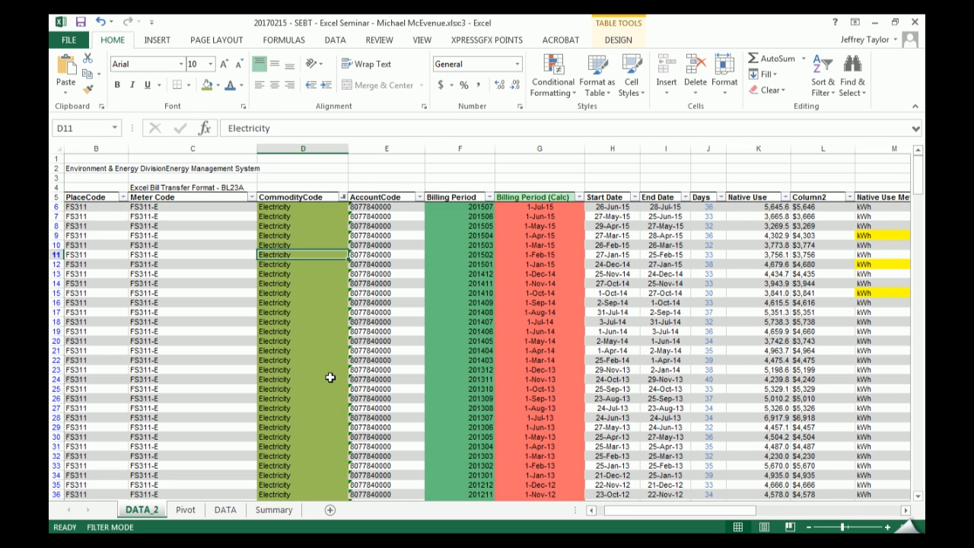
left_click(186, 509)
mouse_move(280, 370)
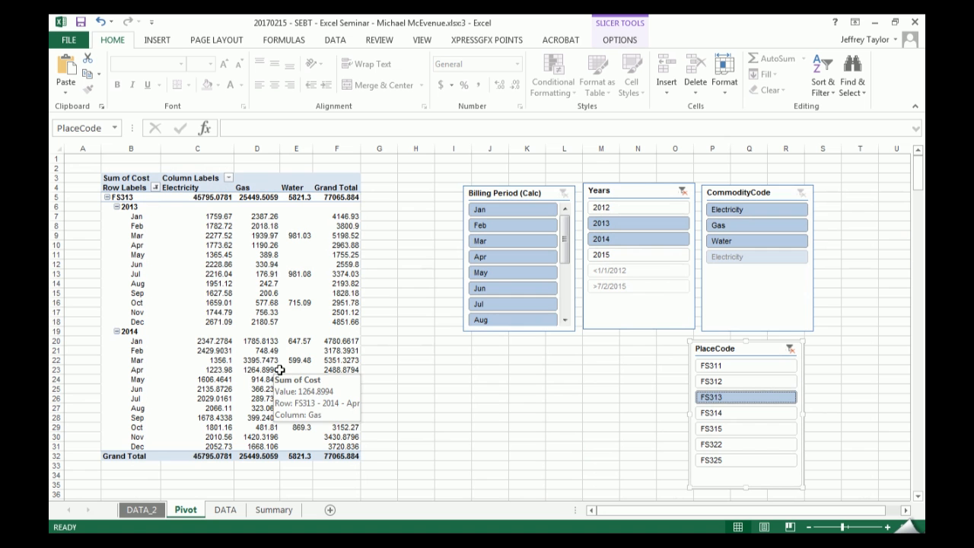
left_click(142, 508)
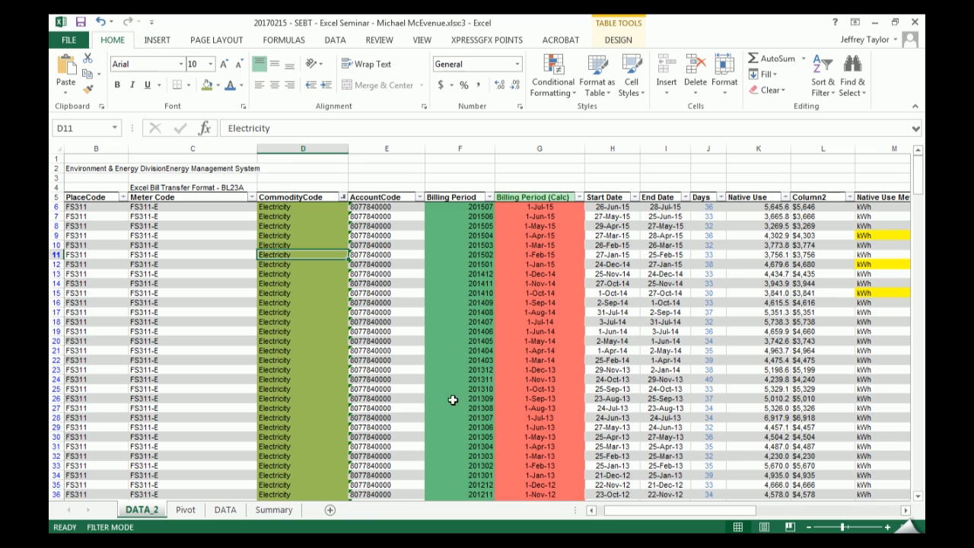
left_click(278, 510)
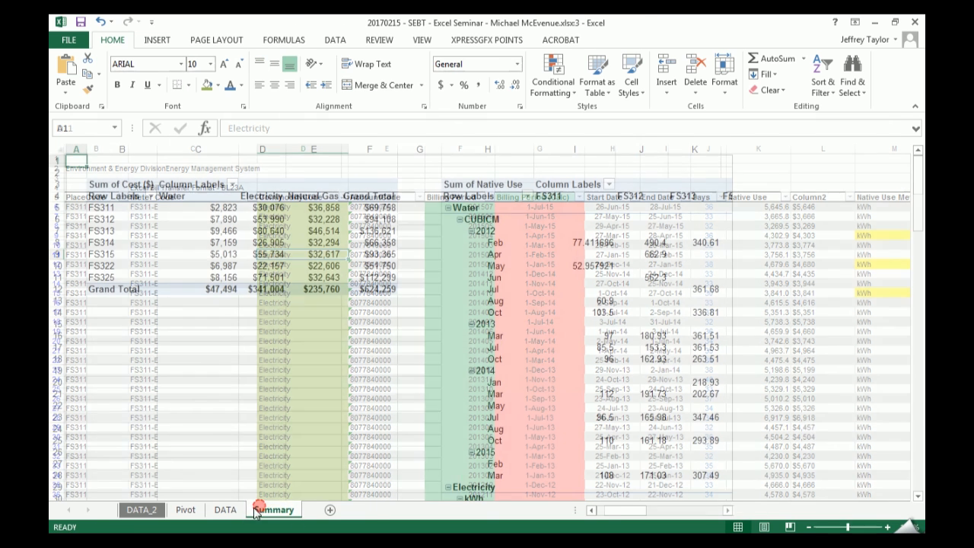
- On the Pivot sheet, enter the row label FS311 in J25 and the headings Elec, Gas and Water in K24:M24
left_click(188, 510)
left_click(460, 399)
left_click(484, 388)
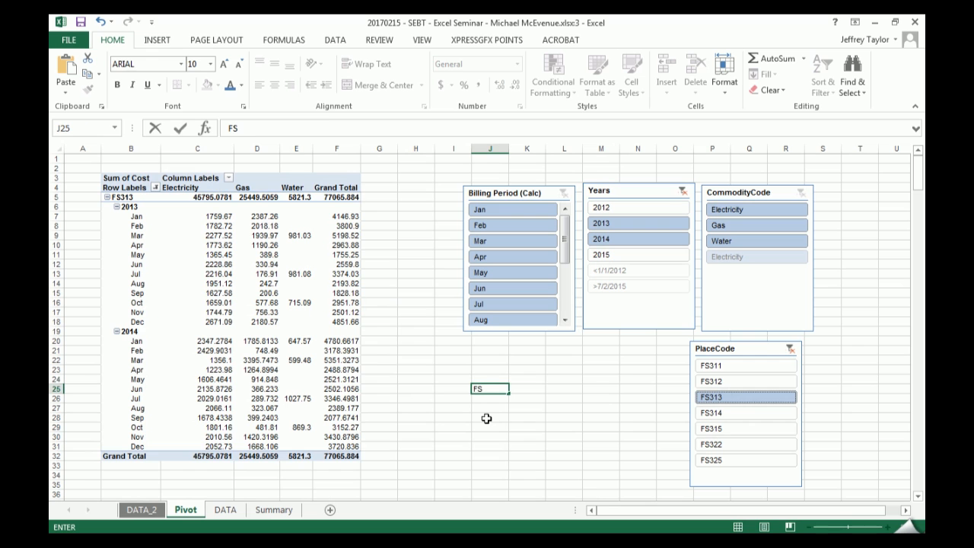
key("Tab")
key("Up")
type("Elec")
key("Tab")
type("Gas")
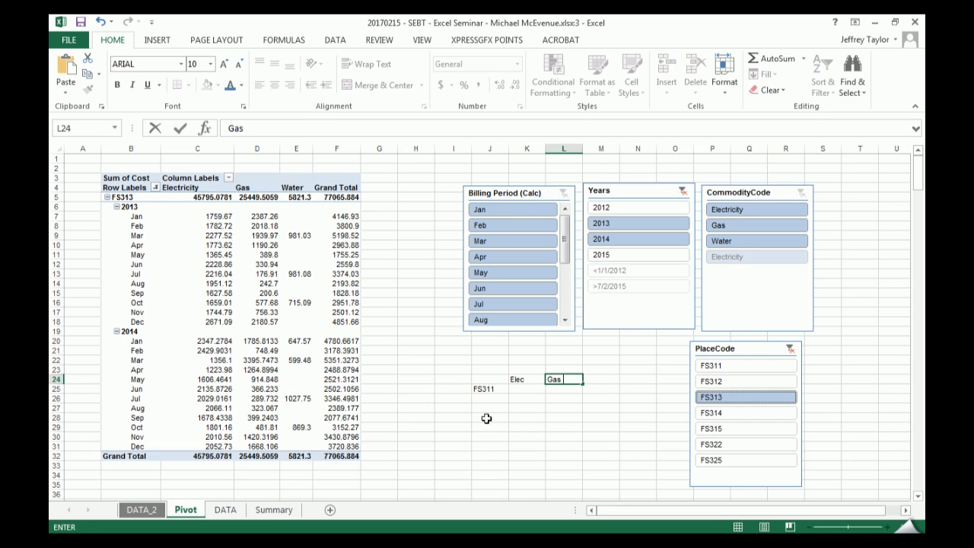
key("Tab")
type("Water")
key("Return")
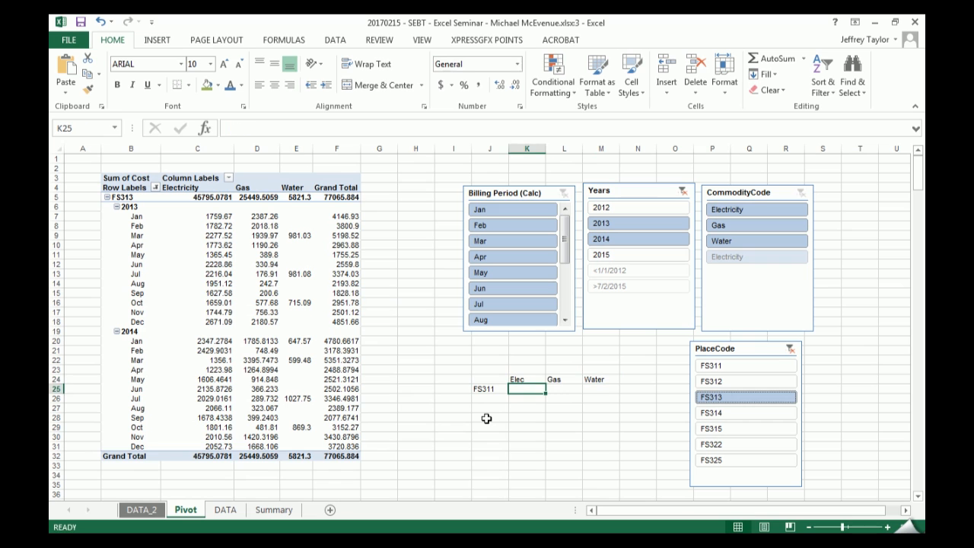
- Space out the headings by moving Gas to M24 and Water to O24
key("Up")
key("Right")
key("shift+Right")
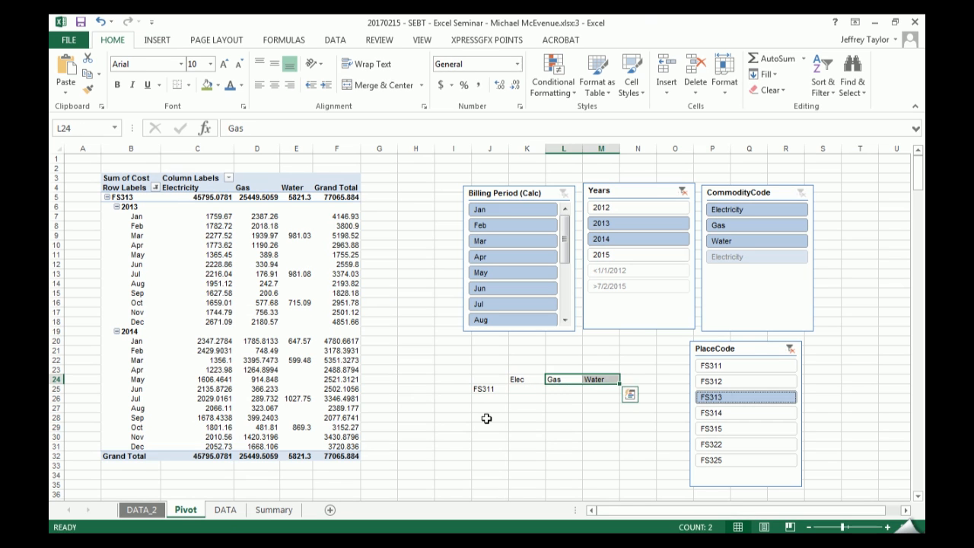
key("ctrl+x")
key("Right")
key("ctrl+v")
key("Right")
key("ctrl+x")
key("Right")
key("ctrl+v")
- Enter the heading Elec (kWh) in L24 and change the K24 heading to Elec ($)
key("Left")
key("Left")
key("Left")
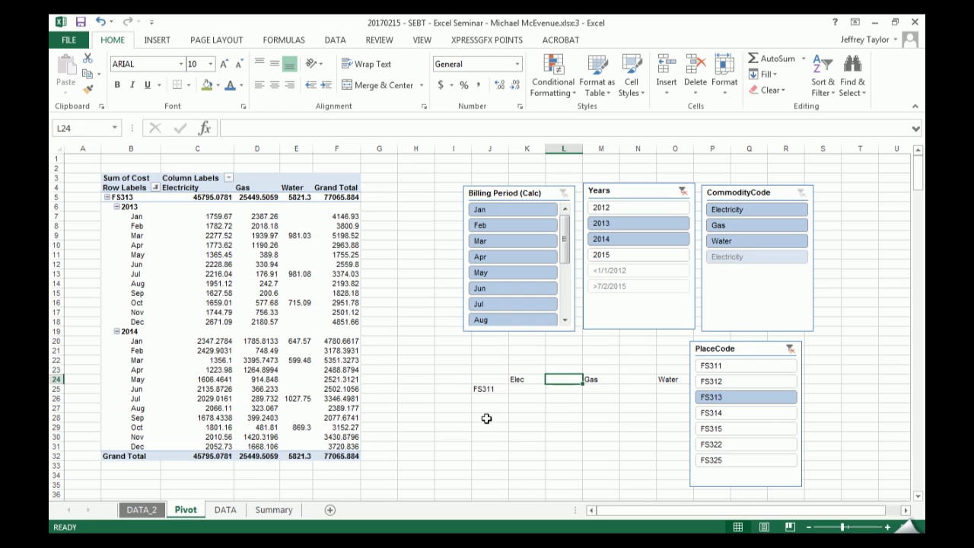
type("Elec (kWh")
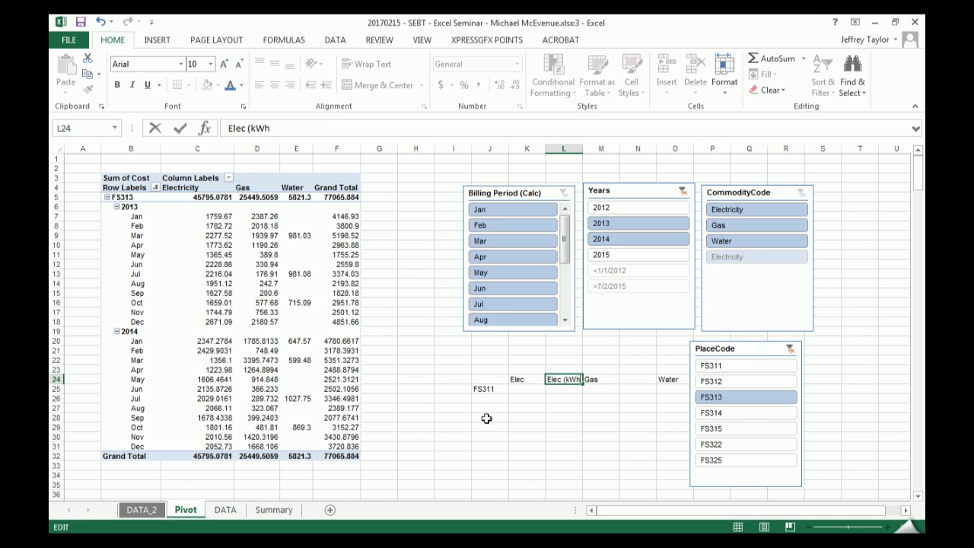
key("Tab")
key("Left")
key("Left")
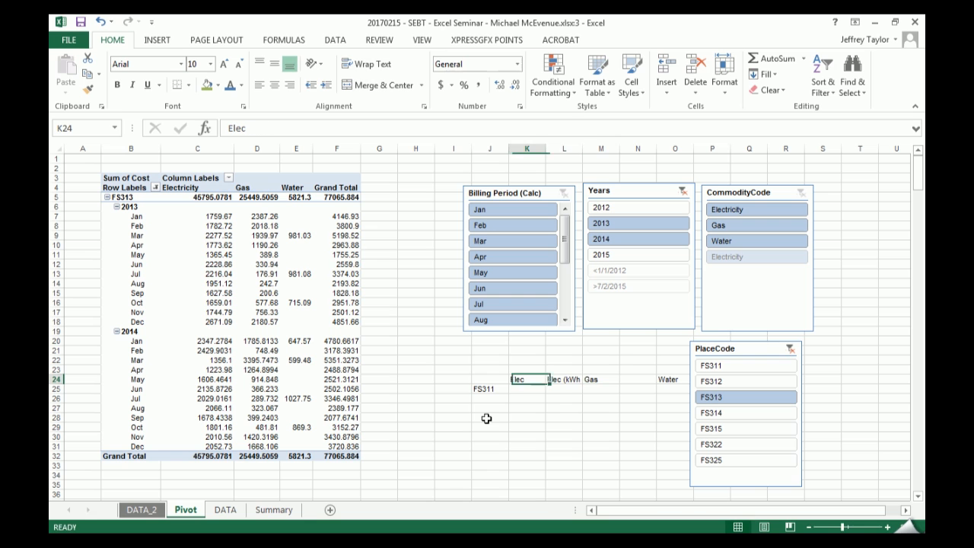
key("F2")
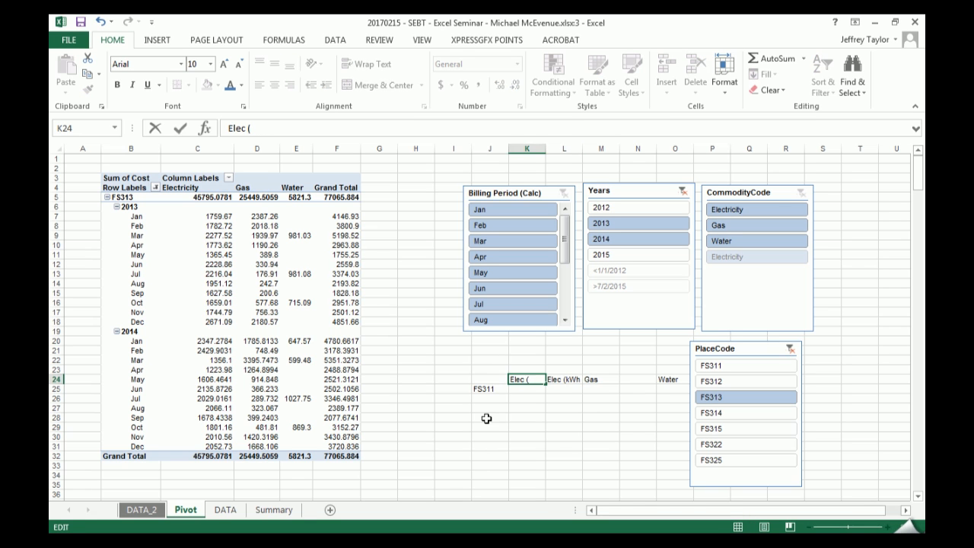
type("($)")
key("Tab")
key("Tab")
key("Tab")
key("Tab")
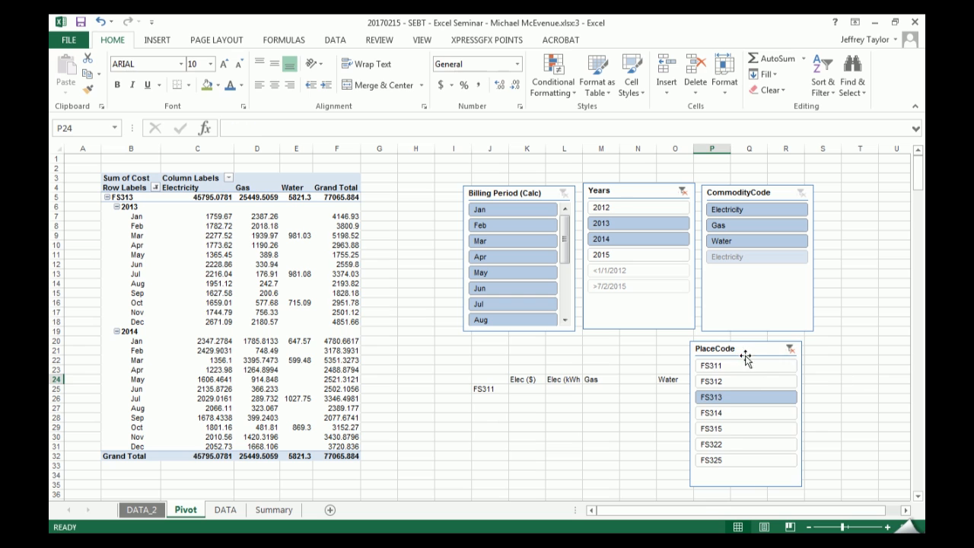
- Shift the PlaceCode slicer farther from the new headings and move the FS311 label to I25
left_click_drag(742, 354, 778, 352)
left_click(526, 392)
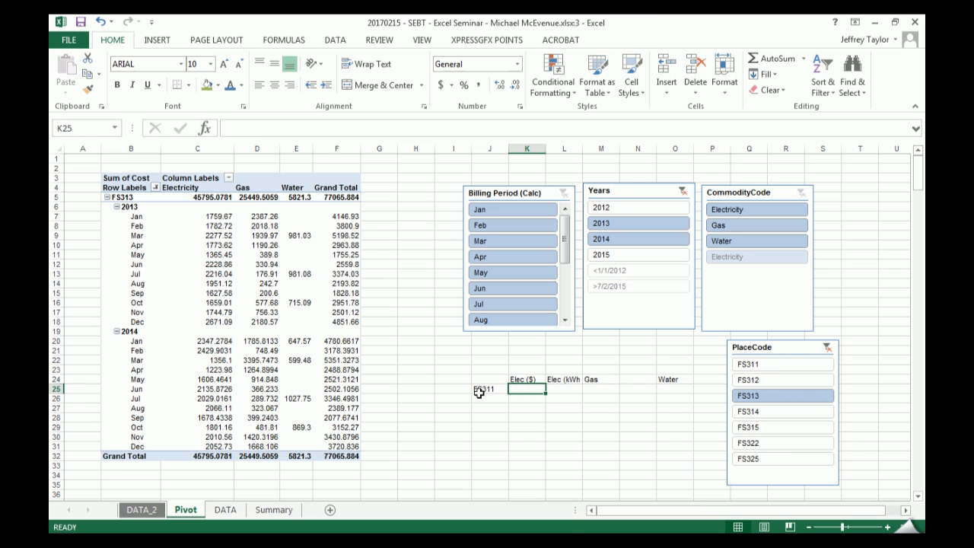
left_click(484, 388)
left_click_drag(485, 394, 458, 393)
- Enter the date 12/1/2016 in J25 beside the FS311 label
left_click(490, 389)
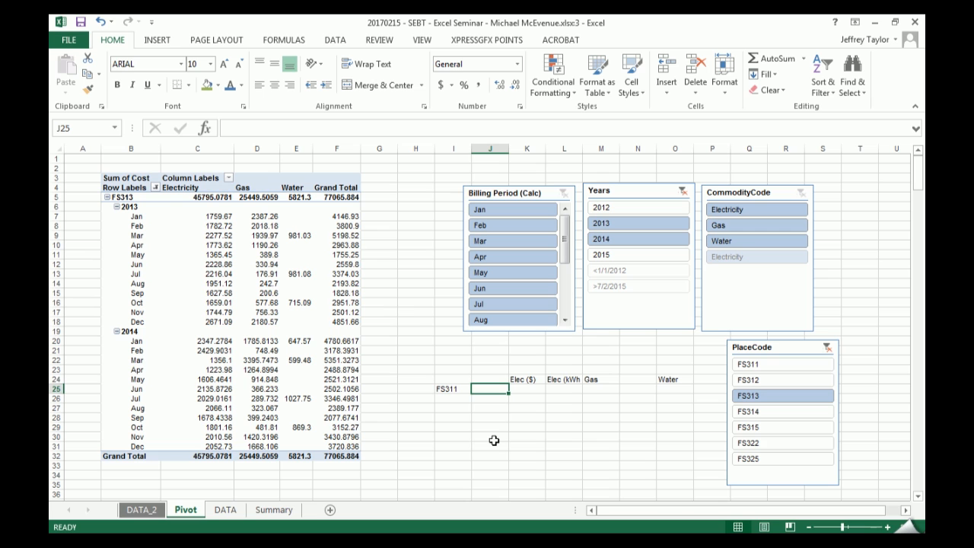
type("2016/12/1\\")
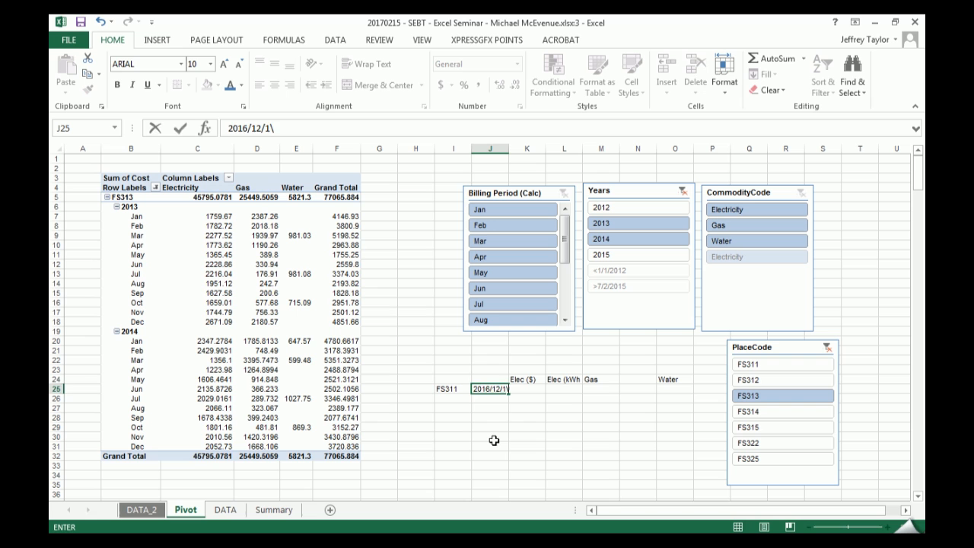
key("BackSpace")
key("Return")
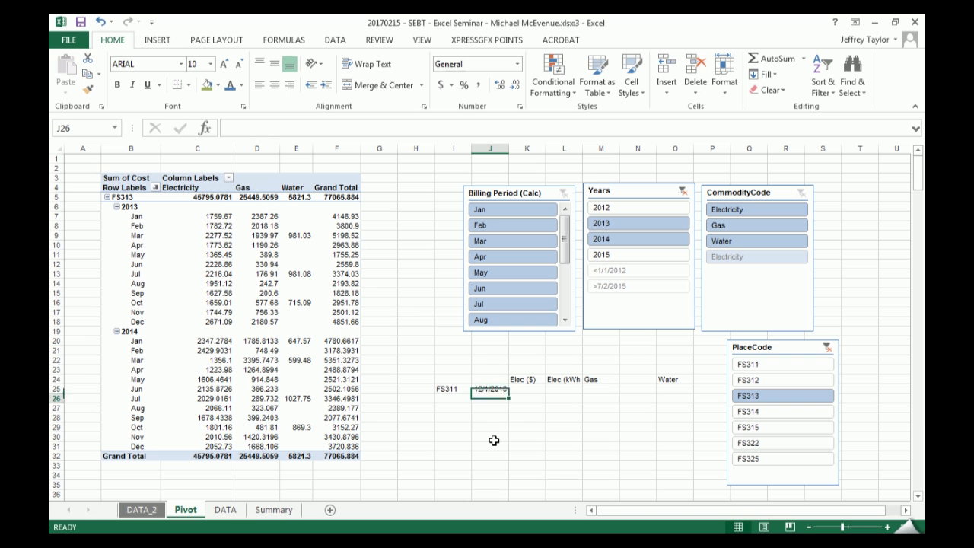
- Extend the J25 date down through J36, bringing up the fill choices for the range
left_click(496, 391)
left_click_drag(511, 393, 506, 496)
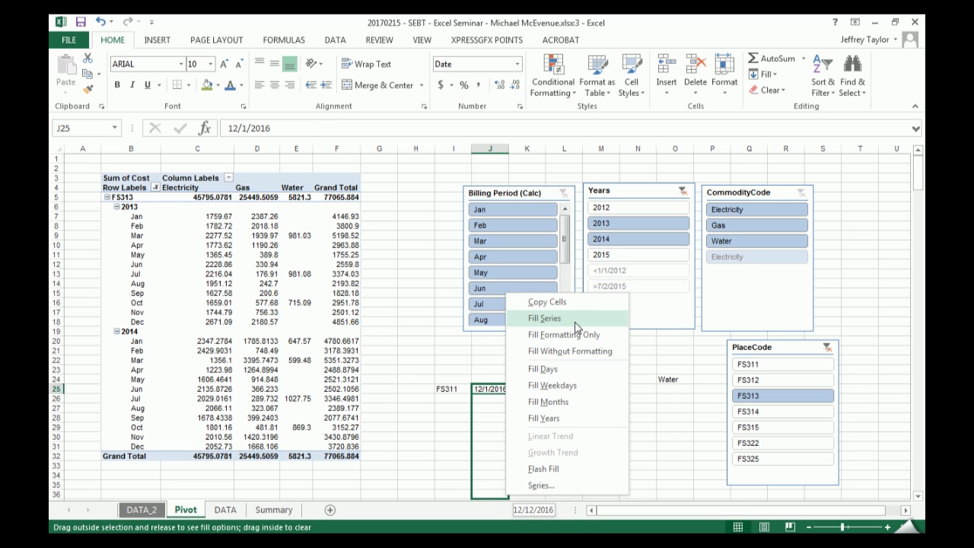
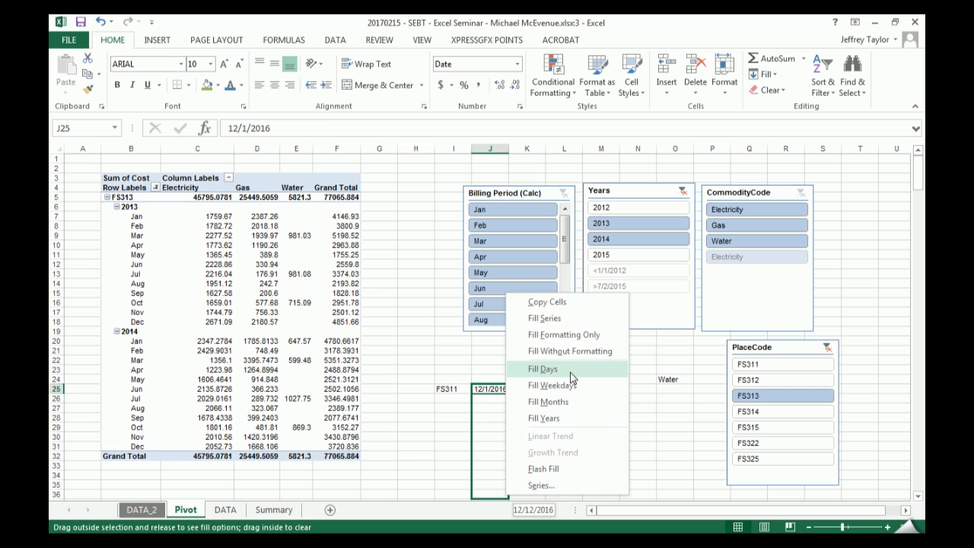
- Fill the J25:J36 dates as a monthly series and display them in day-month-year format
left_click(571, 402)
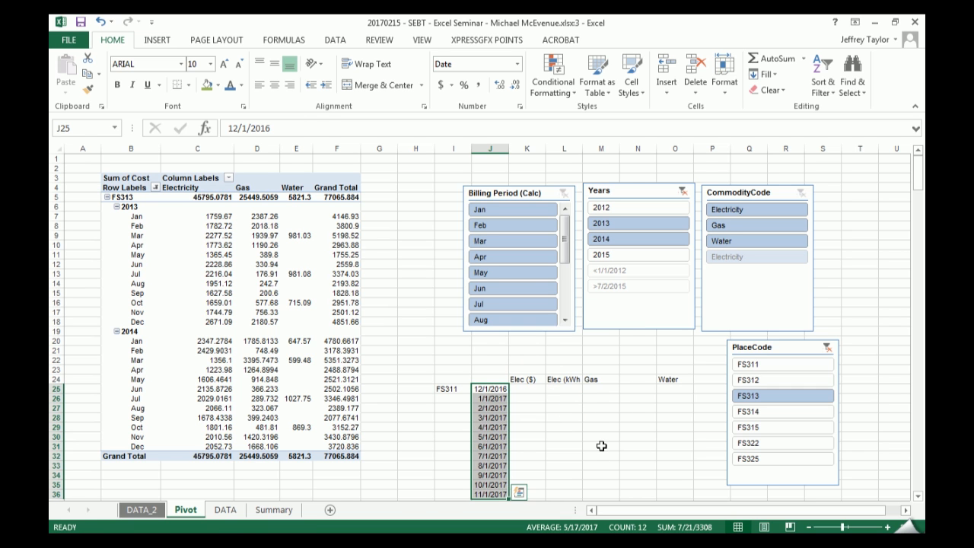
key("ctrl+shift+numbersign")
left_click(600, 427)
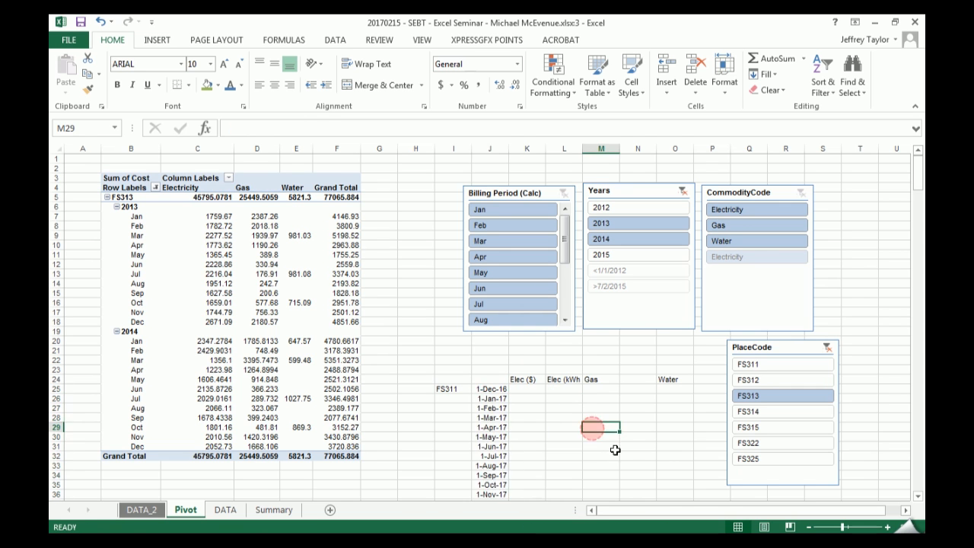
- Enter 156 in K25 and 544885 in L25, formatting K25 as currency and L25 as a number with thousands separators
scroll(601, 422, "down", 3)
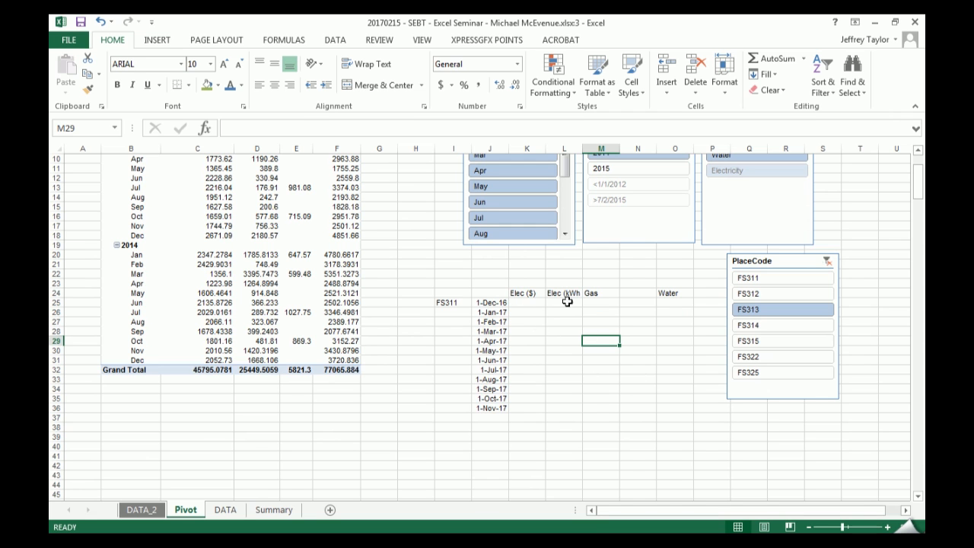
left_click(523, 302)
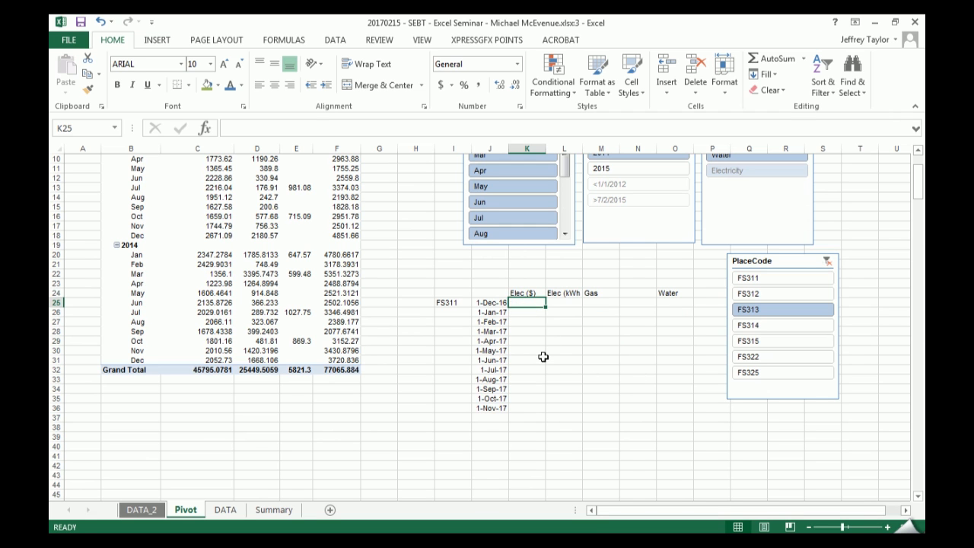
type("156")
key("Tab")
type("54488")
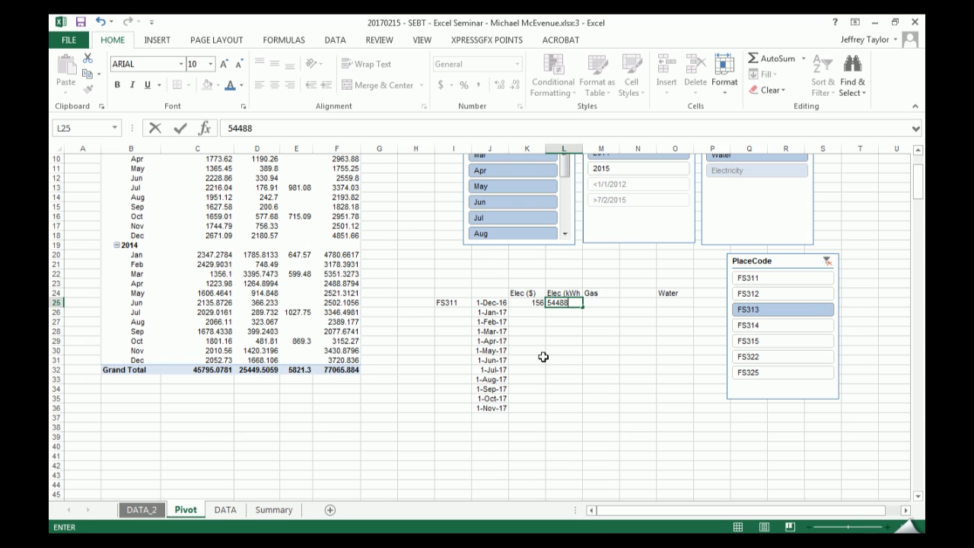
type("5")
key("shift+Tab")
key("ctrl+shift+4")
key("Tab")
key("ctrl+shift+1")
key("Tab")
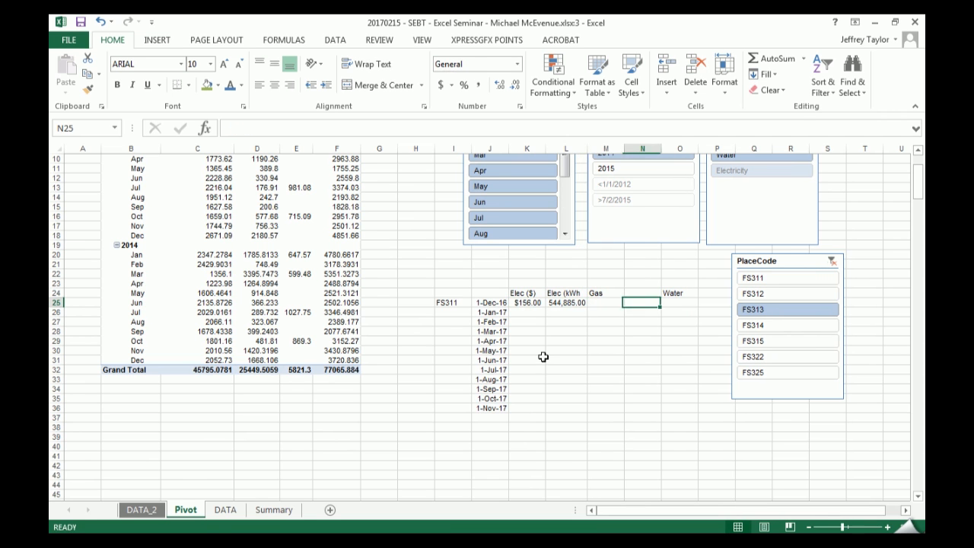
type("5554")
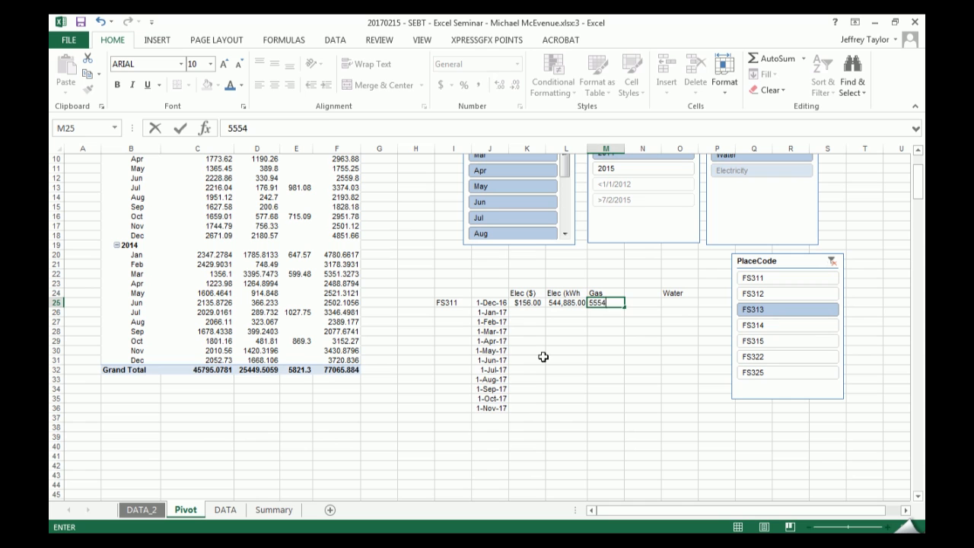
- Enter the sample values 5554 in M25, 8546 in N25 and 545 in O25
key("Tab")
type("s")
type("8546")
key("Tab")
type("545")
key("Tab")
- Copy the Gas heading into N24 and change it to Gas (m3)
key("Left")
key("Up")
key("Left")
key("ctrl+r")
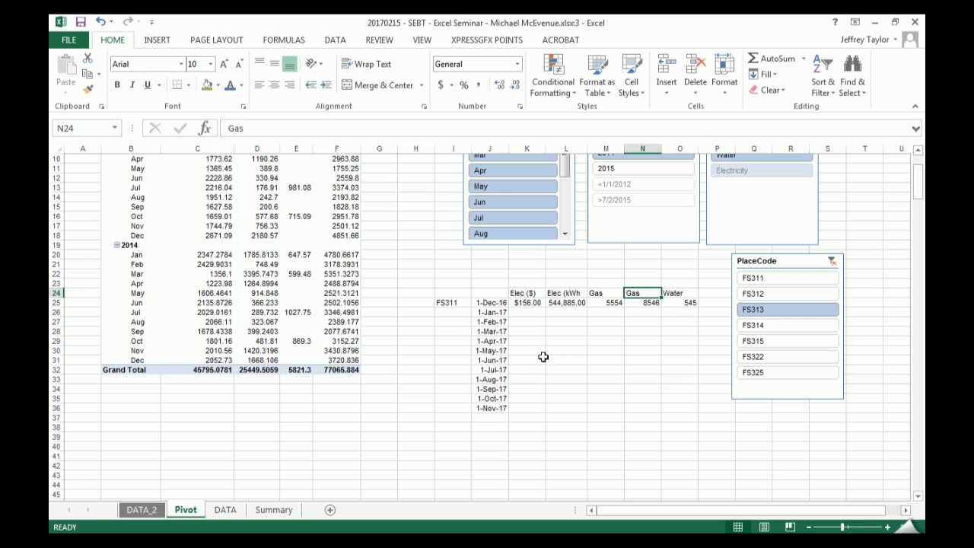
key("F2")
type("(m3)")
key("Tab")
key("Tab")
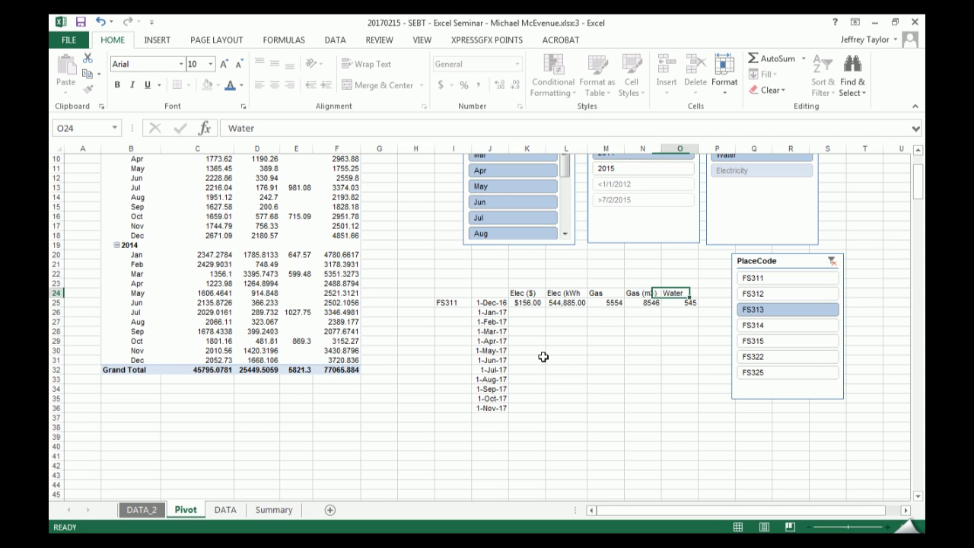
- Switch to the DATA_2 sheet and examine how each electricity bill record is laid out along its row
scroll(728, 272, "up", 3)
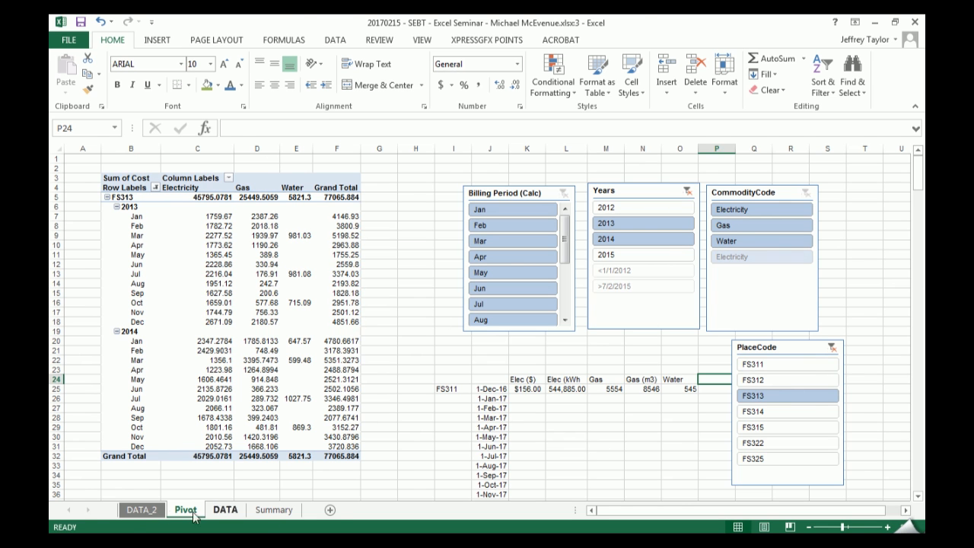
left_click(141, 509)
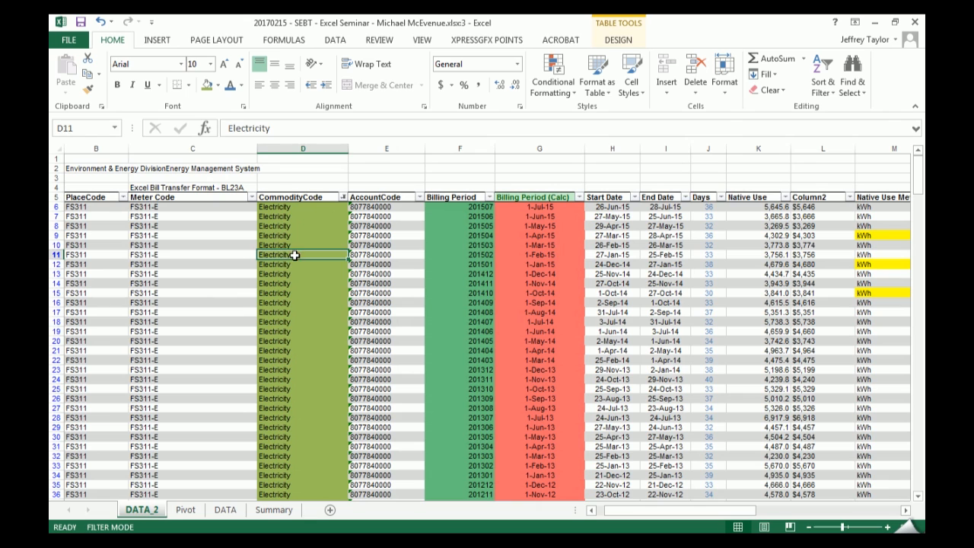
left_click_drag(135, 254, 670, 255)
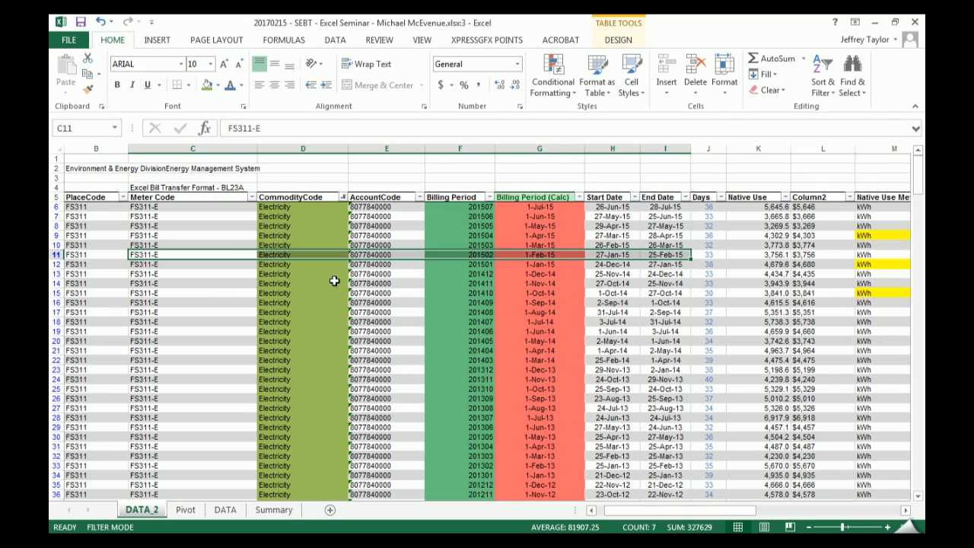
scroll(325, 294, "down", 13)
scroll(325, 295, "down", 20)
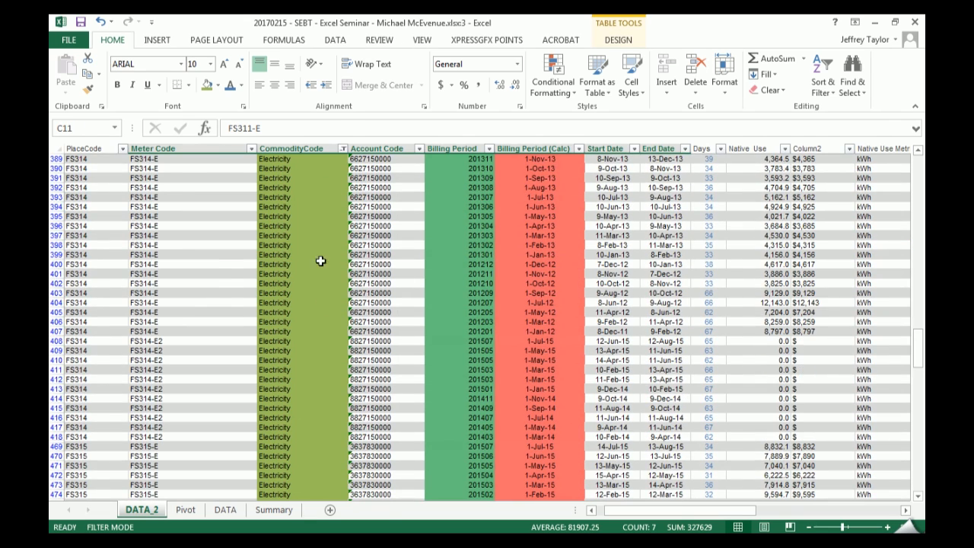
- Filter DATA_2's CommodityCode column to show only Gas and Water records
left_click(343, 148)
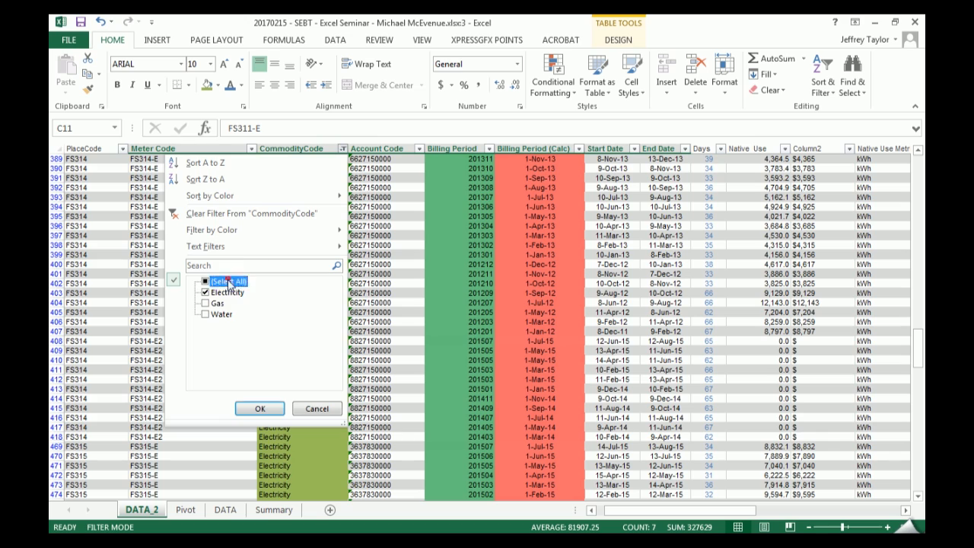
left_click(227, 281)
left_click(217, 302)
left_click(260, 409)
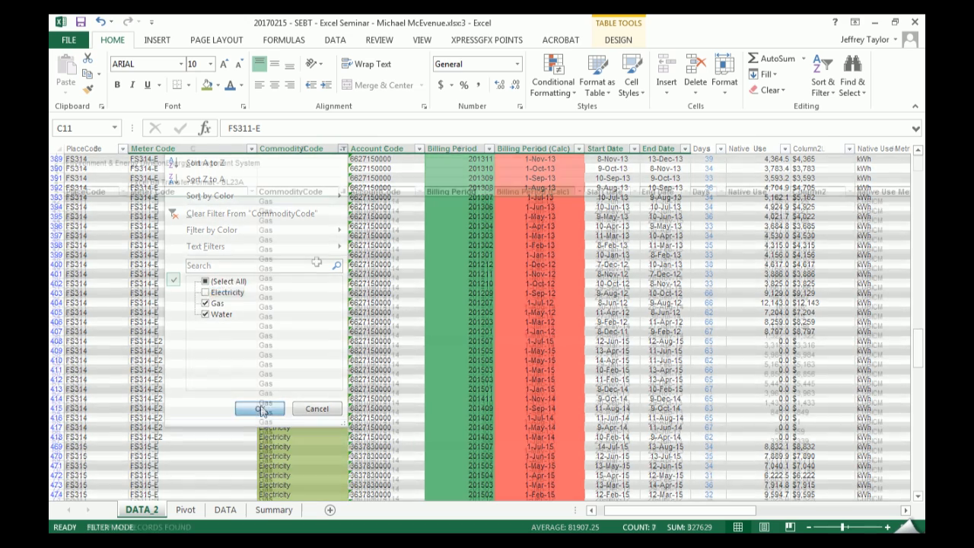
left_click(312, 236)
- Clear the CommodityCode filter on DATA_2 and return to the Pivot sheet
left_click(342, 198)
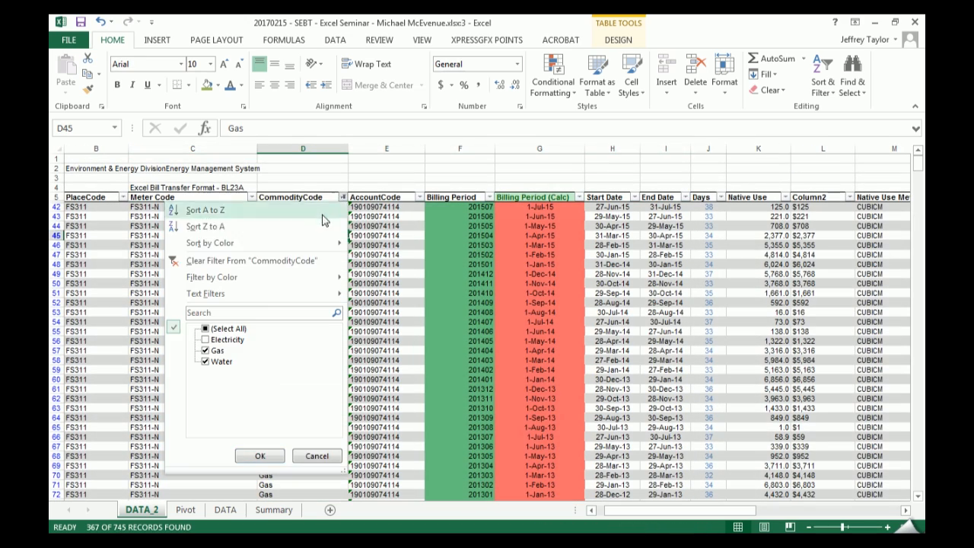
left_click(290, 262)
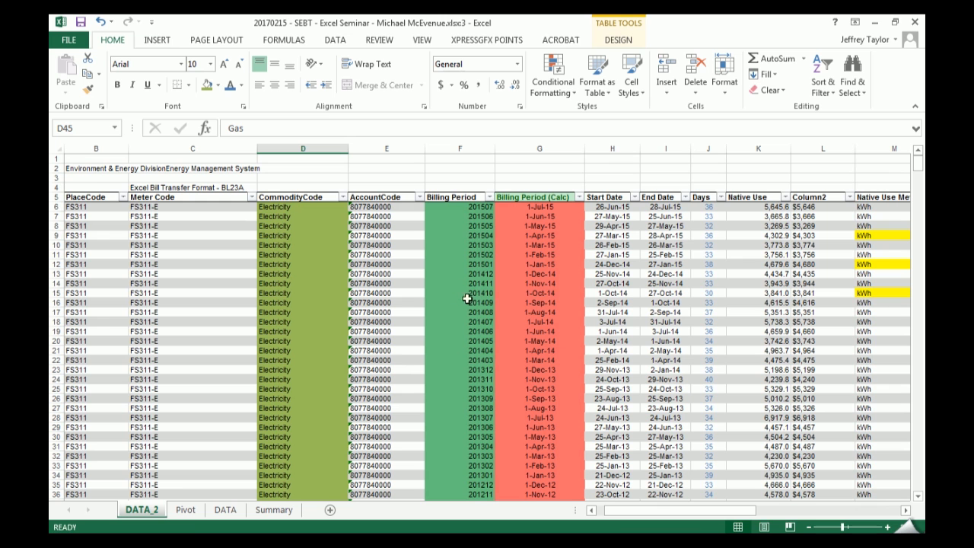
left_click(185, 510)
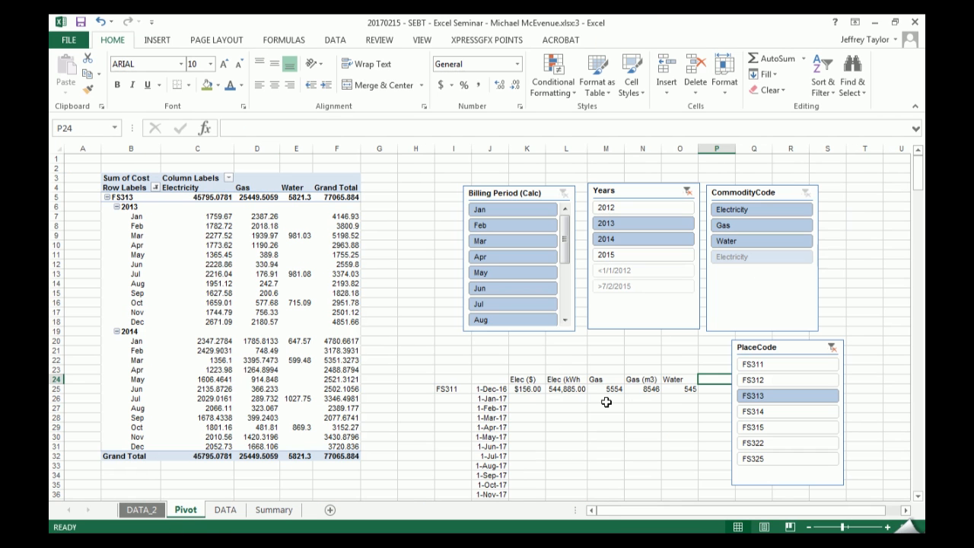
- Extend the K25:L25 electricity values down through row 36 as a series
scroll(542, 264, "down", 7)
left_click_drag(529, 187, 576, 299)
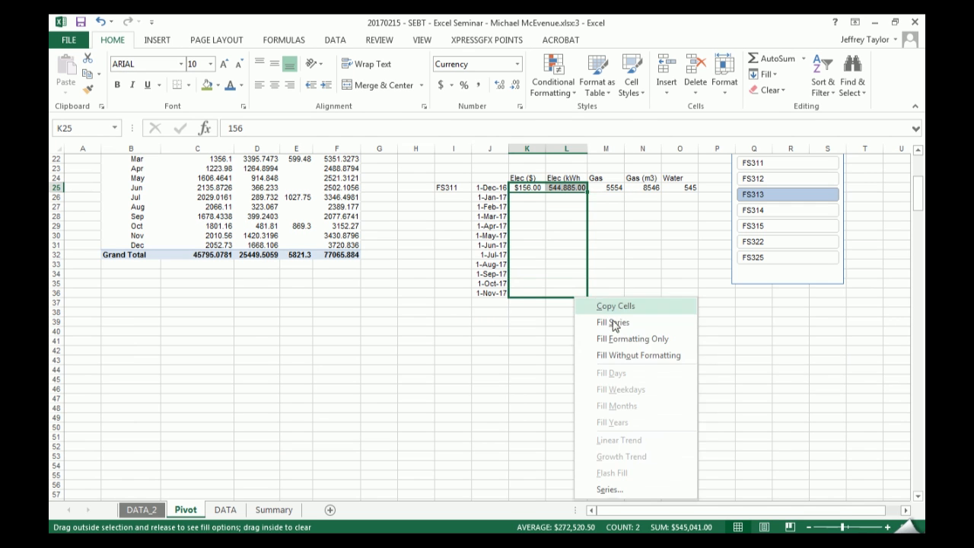
left_click(639, 326)
left_click(634, 276)
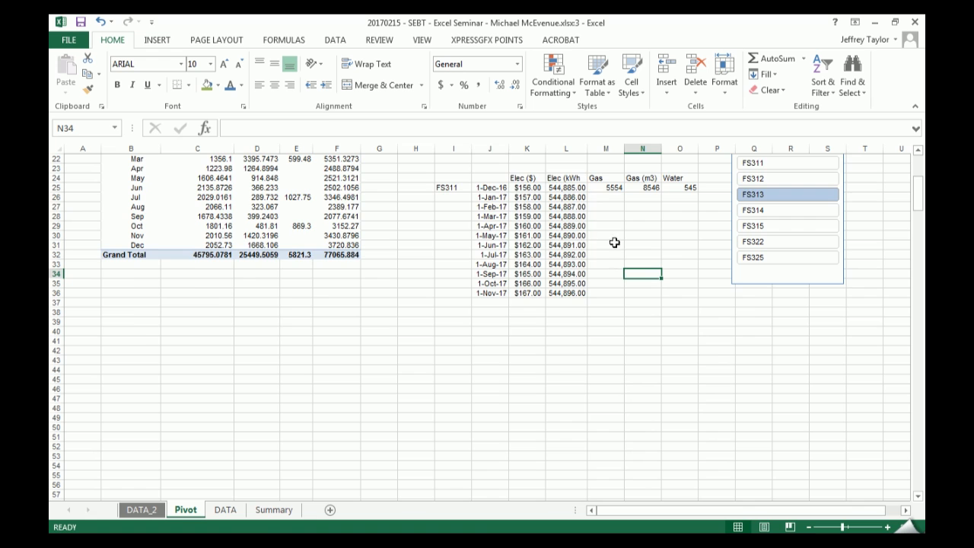
- Move the January to November rows in J26:L36 down three rows so they start at row 29
scroll(613, 242, "up", 3)
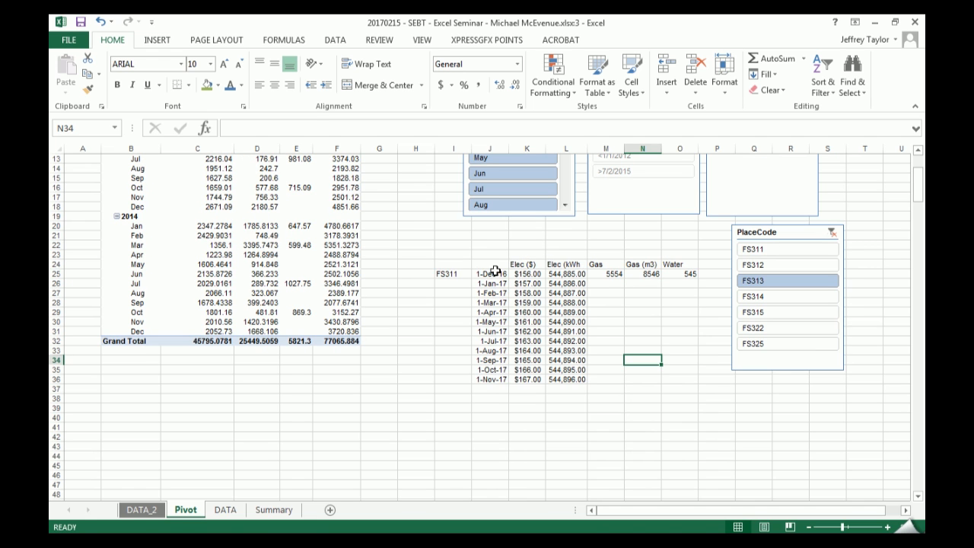
left_click_drag(492, 274, 572, 274)
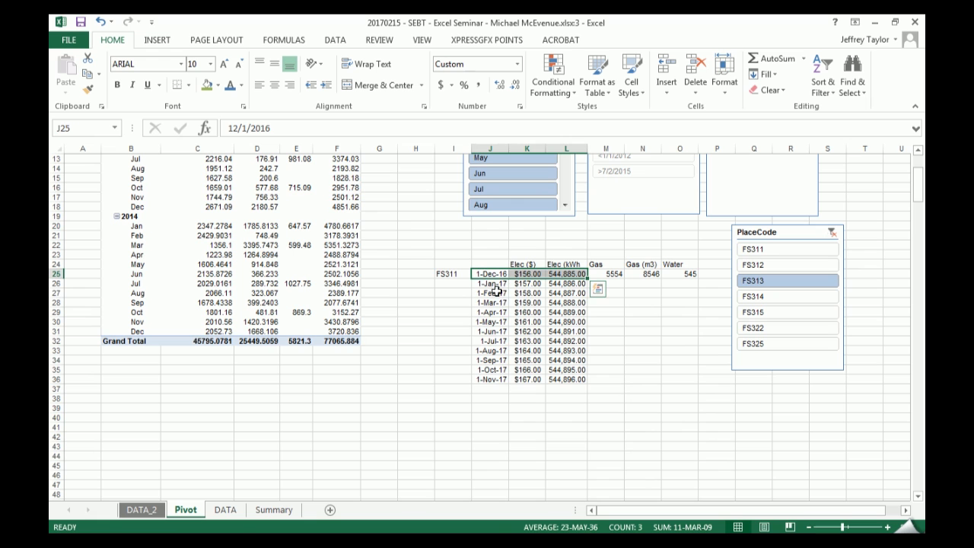
left_click_drag(496, 289, 576, 420)
left_click_drag(643, 265, 642, 274)
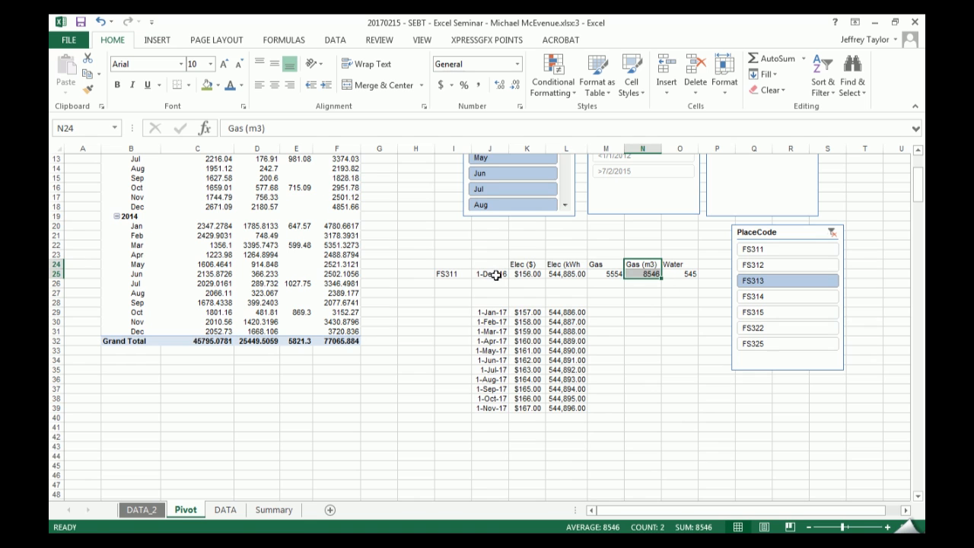
- Copy the 1-Dec-16 date from J25 into J26 and J27
left_click(491, 273)
left_click_drag(509, 279, 514, 306)
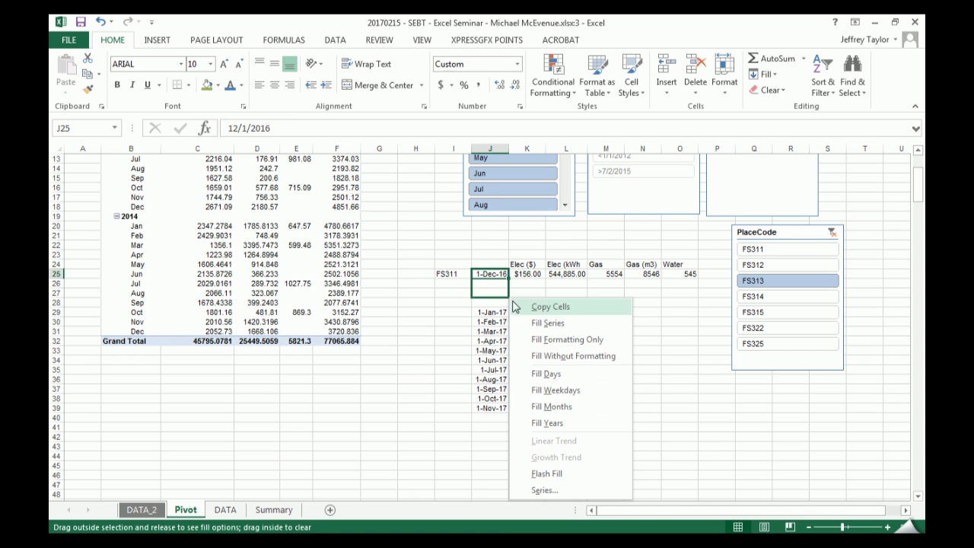
left_click(576, 315)
left_click(624, 302)
- Move the gas values from M25:N25 to K26:L26 and the water value from O25 to K27
left_click_drag(615, 275, 572, 289)
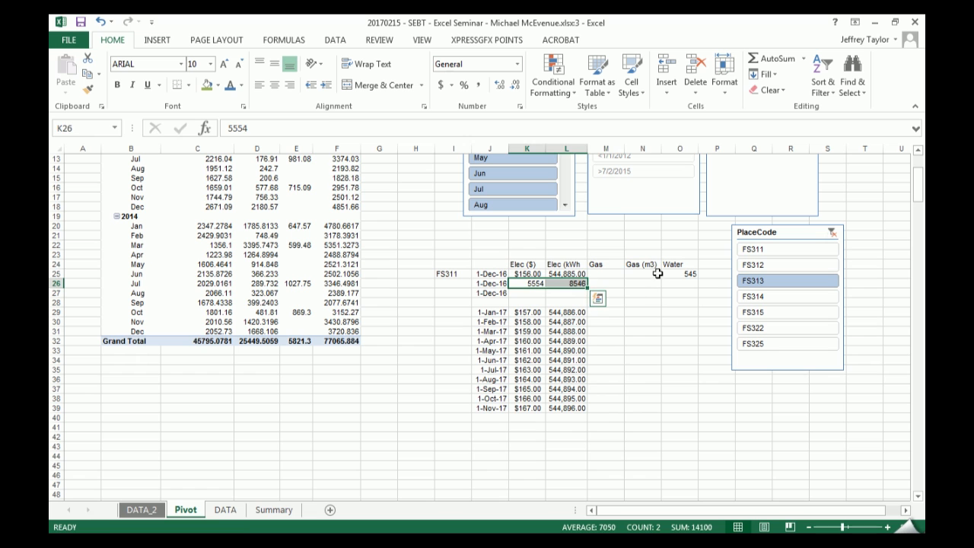
left_click(692, 274)
left_click_drag(697, 274, 586, 293)
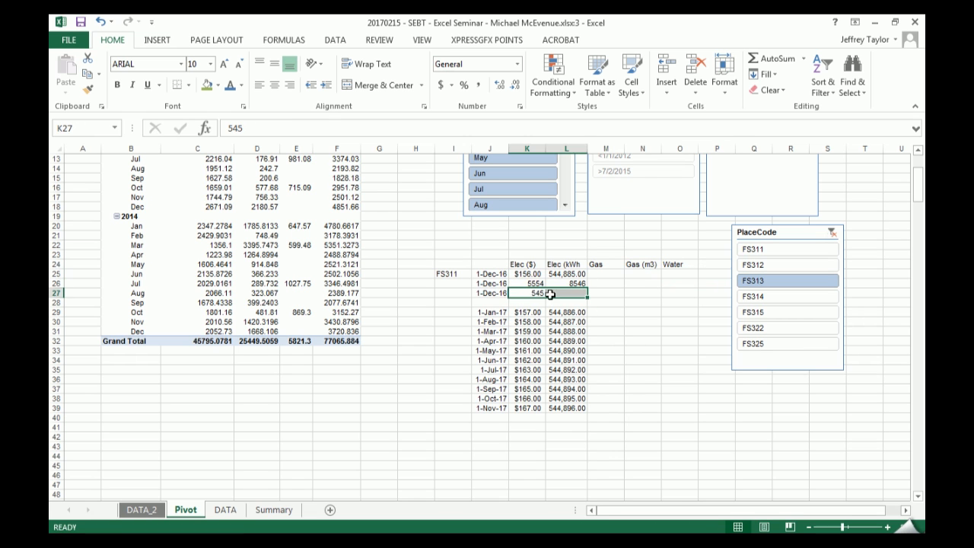
left_click(493, 274)
- Shift the headings and values from column K onward one column right, and enter Elec, Gas and Water in K25:K27
left_click_drag(533, 265, 713, 414)
left_click(527, 275)
type("Elec")
key("Return")
type("asGas")
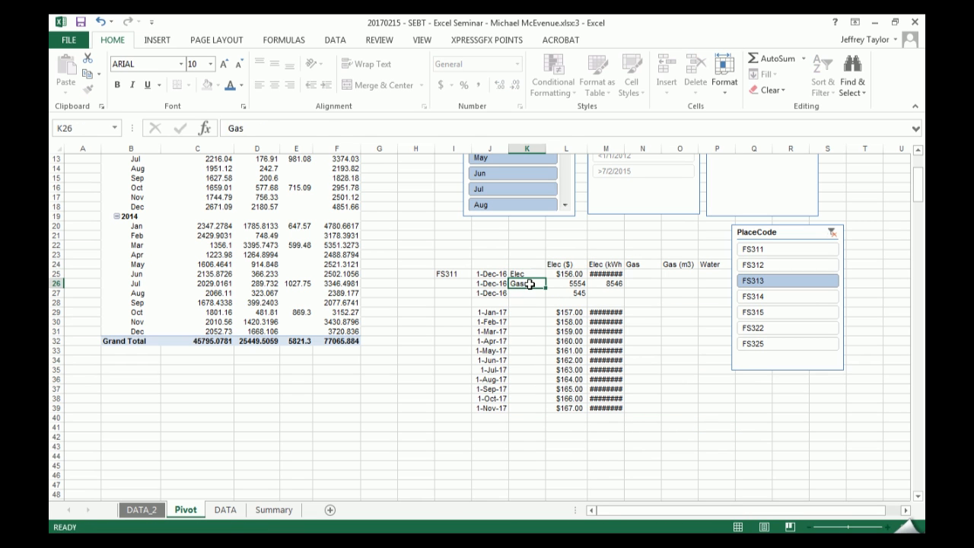
key("Return")
type("Water")
key("Return")
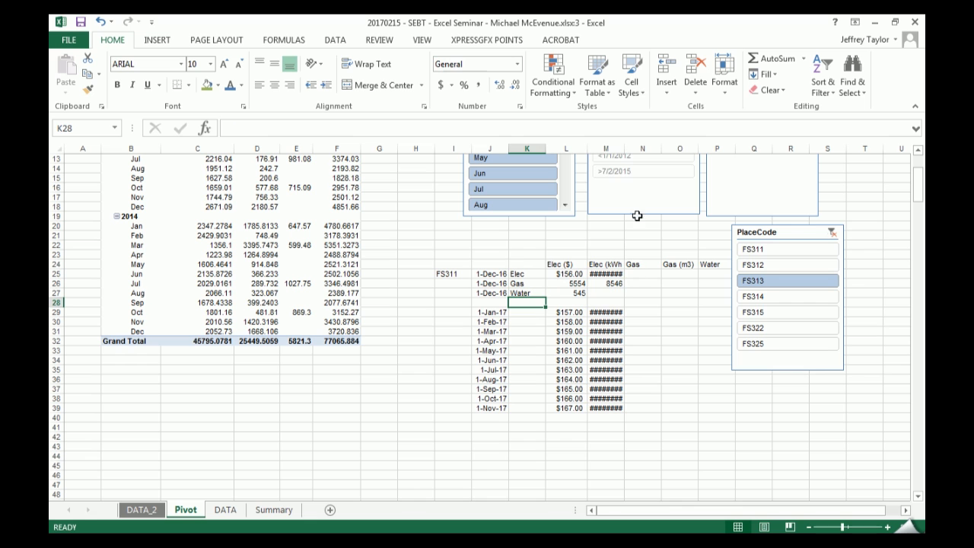
- Fit column M to its contents and change the headings in L24 and M24 to Cost and Usage
double_click(624, 148)
left_click(565, 265)
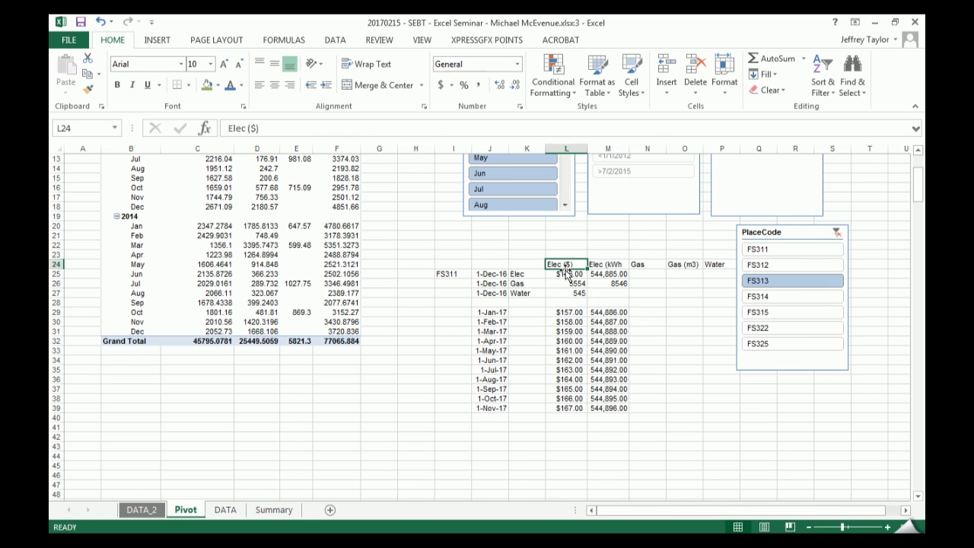
type("Cost")
key("Tab")
type("Usage")
key("Return")
- Delete the leftover Gas, Gas (m3) and Water headings from N24:P24
key("Up")
key("Right")
key("Right")
key("shift+Right")
key("shift+Right")
key("Delete")
key("Down")
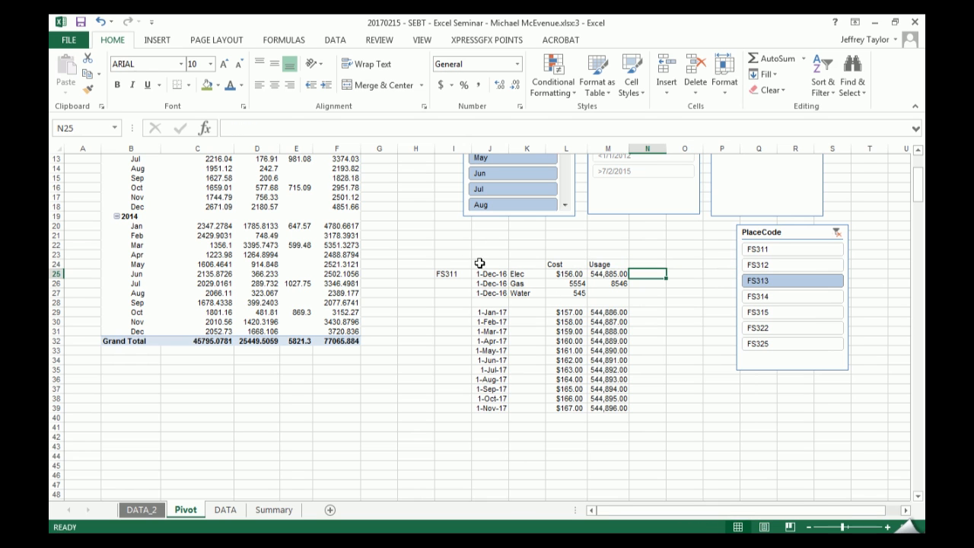
- Enter the heading Utility in K24 and Date in J24
left_click(538, 265)
type("Utility")
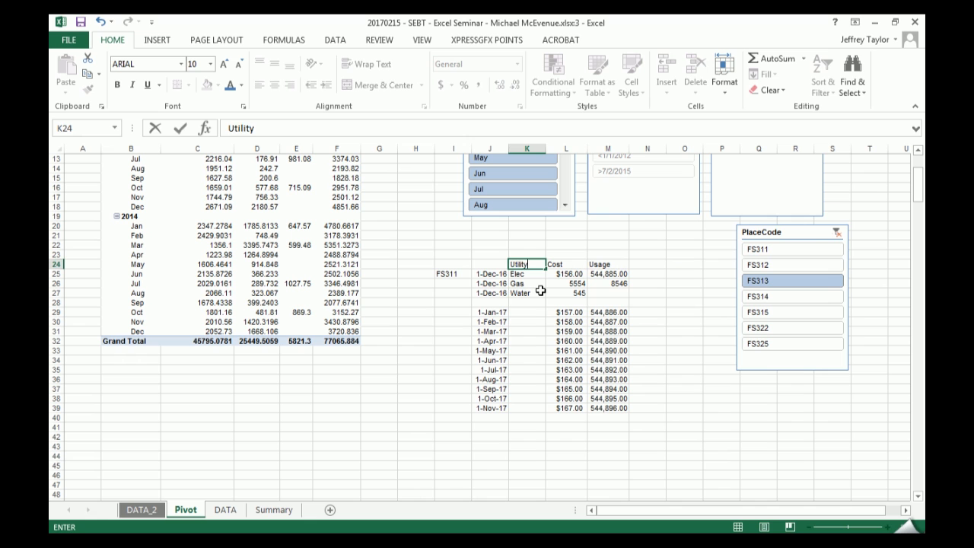
key("Left")
type("Date")
key("ctrl+Return")
- Try converting the range J24:M27 into a table and undo the conversion
key("ctrl+shift+Down")
key("ctrl+shift+Right")
key("ctrl+t")
key("Return")
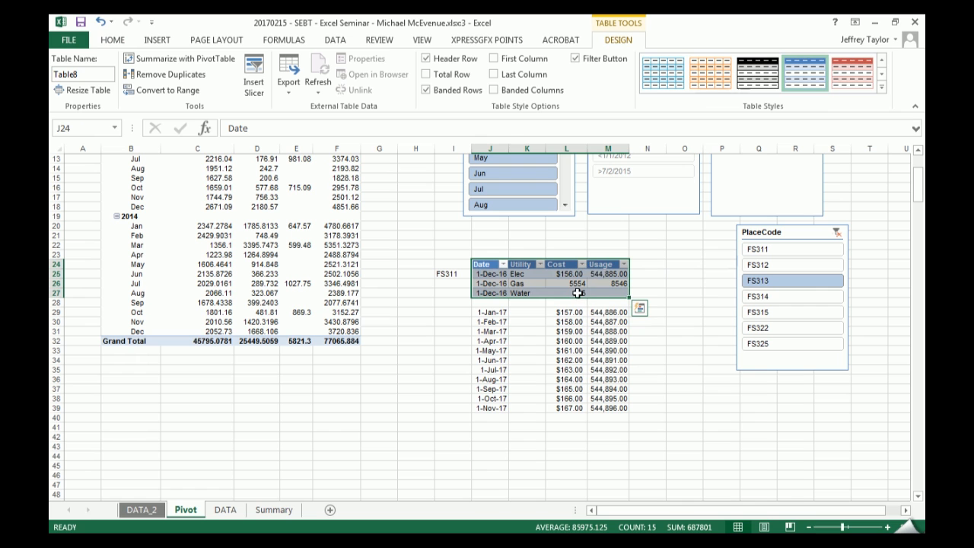
key("Left")
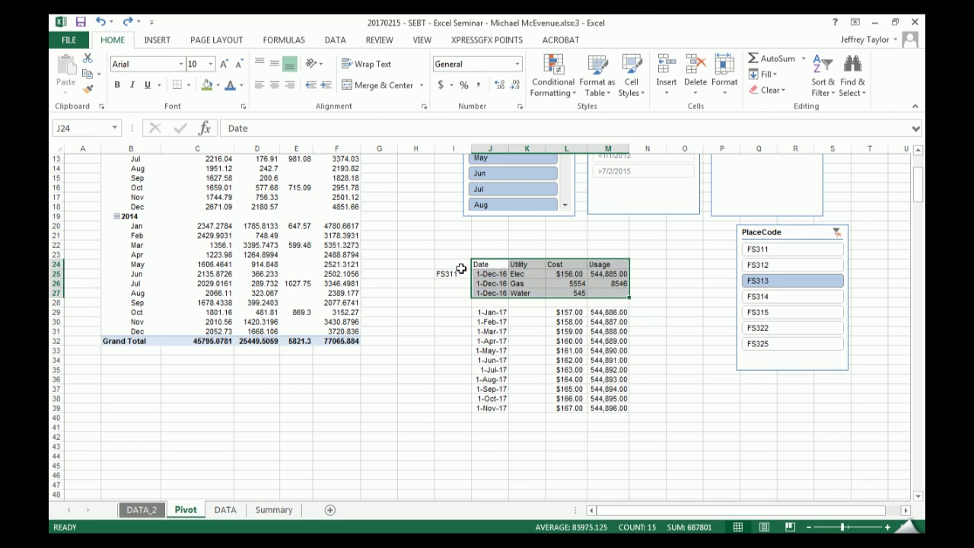
key("ctrl+z")
- Enter the heading Building in I24 above the FS311 label
type("Building")
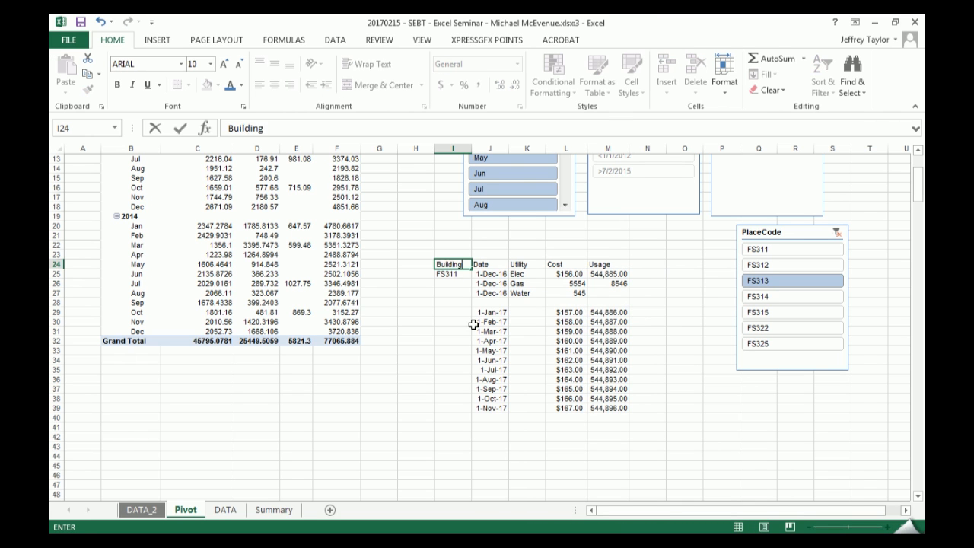
key("Return")
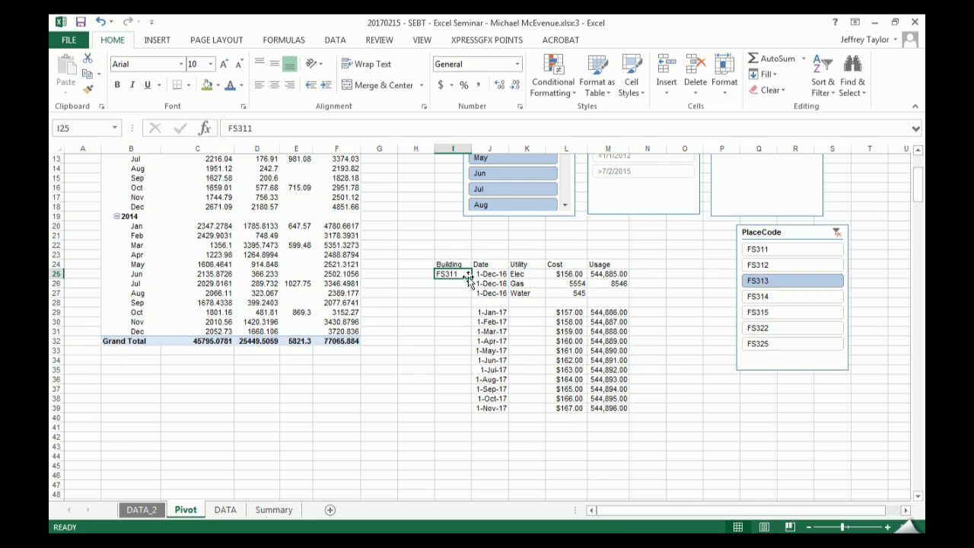
- Collapse the 2013 and 2014 year groups under FS313 in the PivotTable, hiding their monthly rows
scroll(464, 281, "up", 4)
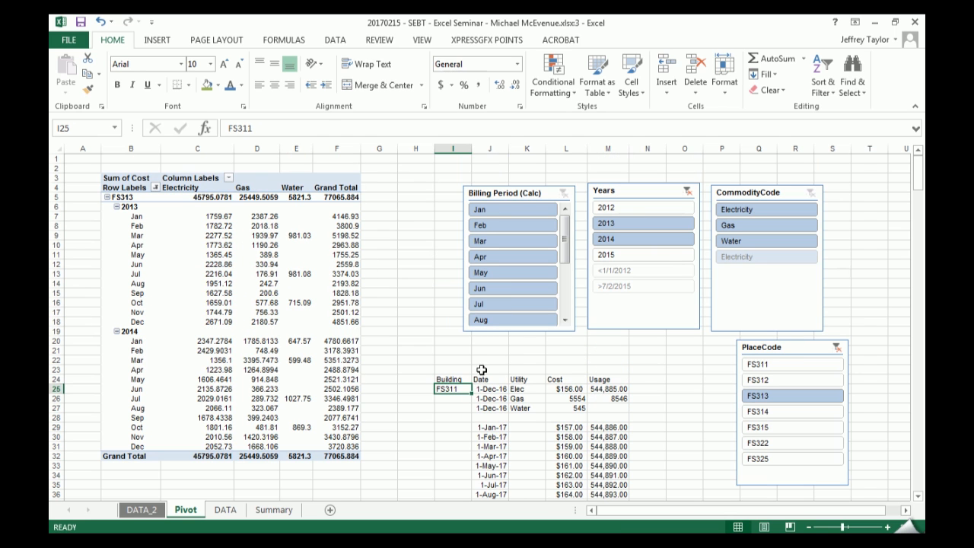
left_click(378, 291)
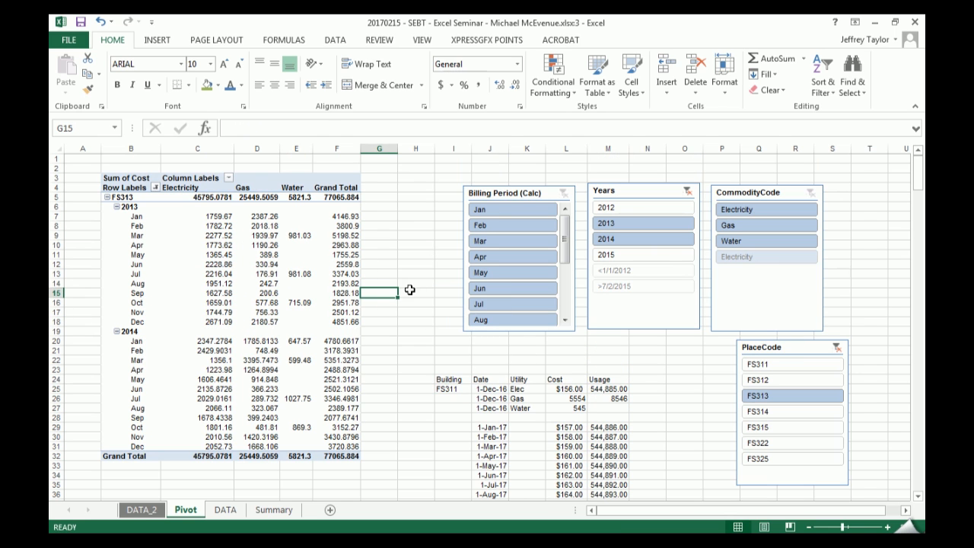
left_click(116, 206)
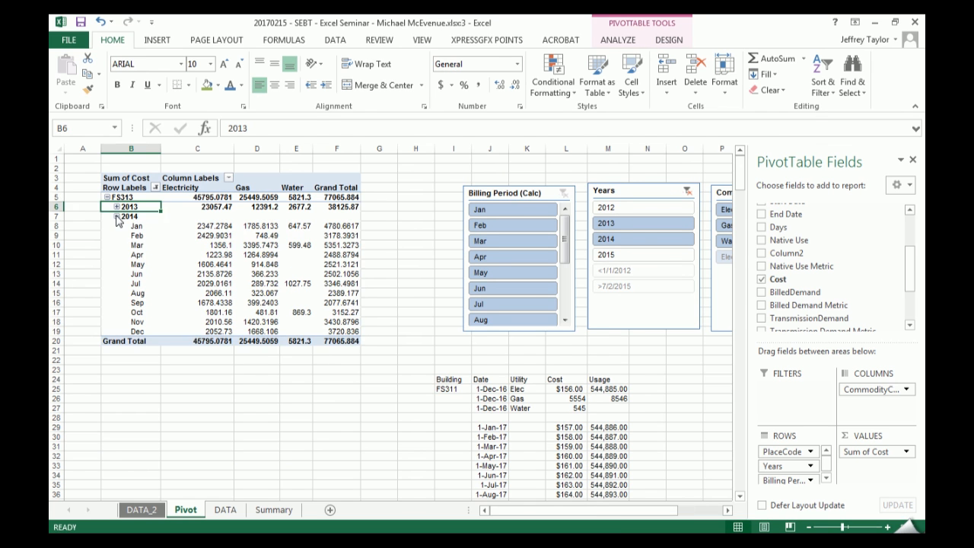
left_click(117, 217)
left_click(207, 207)
left_click(255, 207)
left_click(313, 207)
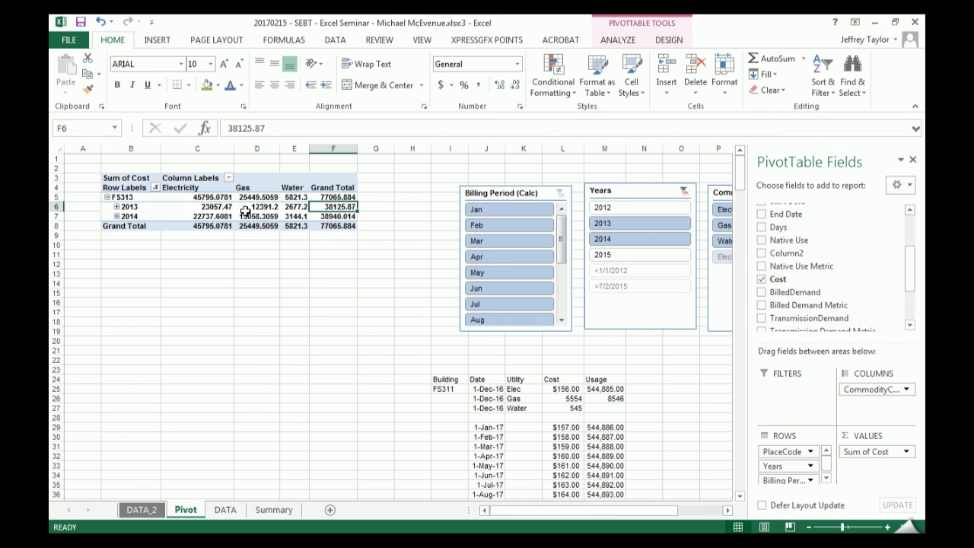
left_click(116, 207)
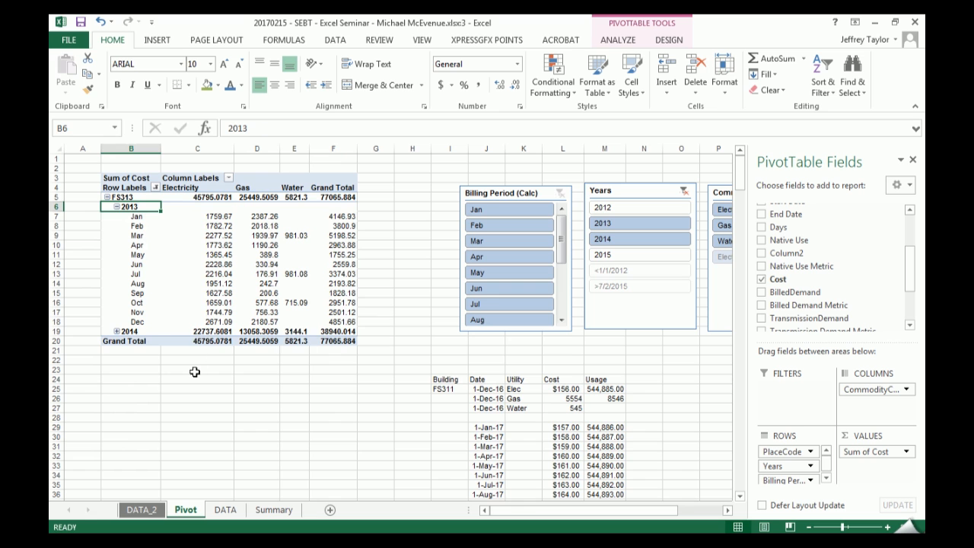
left_click(117, 208)
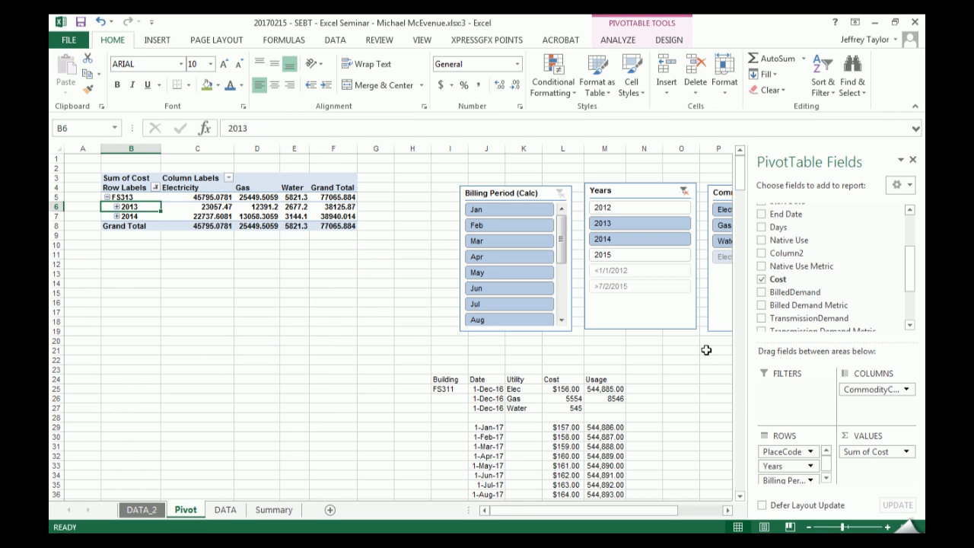
- Move the Years field from the rows to the columns above CommodityCode and expand both 2013 and 2014 by commodity
left_click_drag(786, 467, 867, 385)
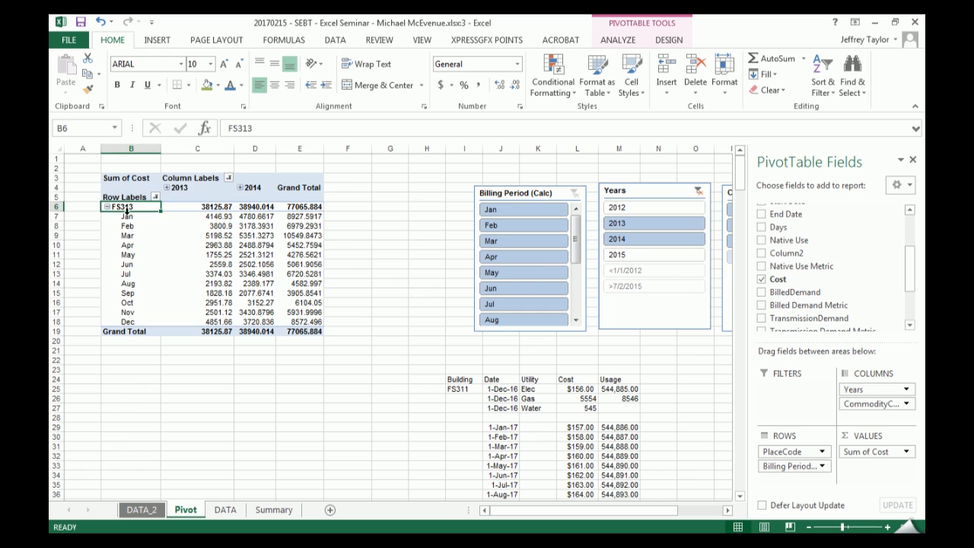
left_click(167, 187)
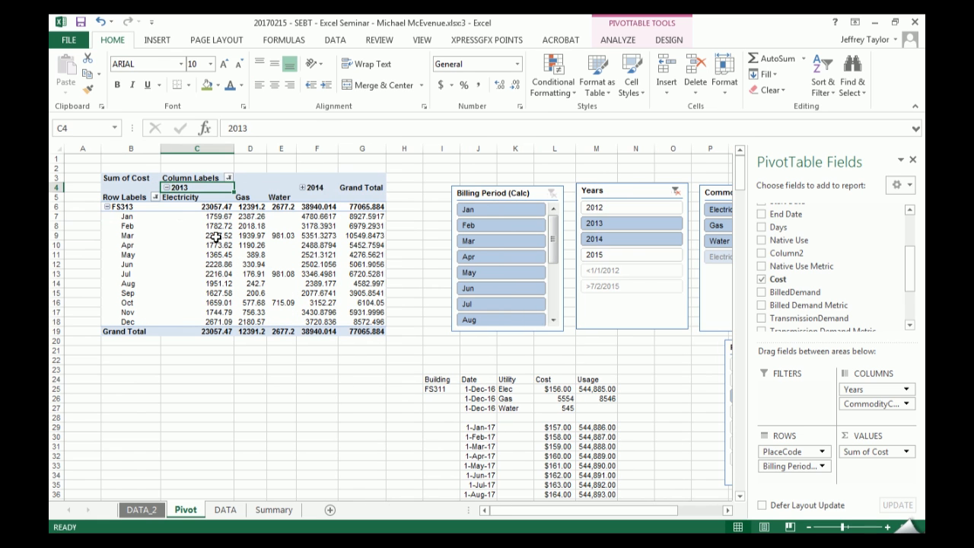
left_click(302, 188)
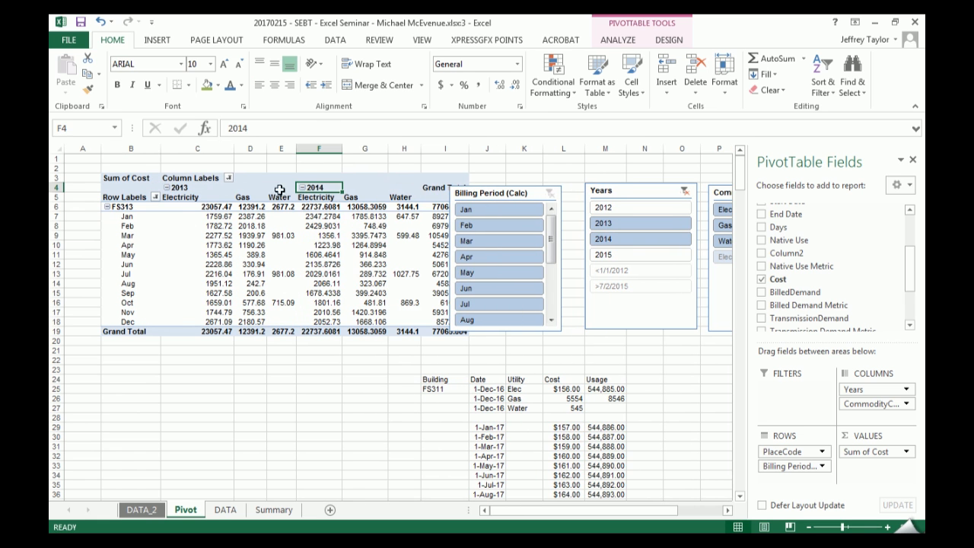
- On the Summary sheet, filter the usage chart to building FS311 with the PlaceCode slicer
left_click(274, 510)
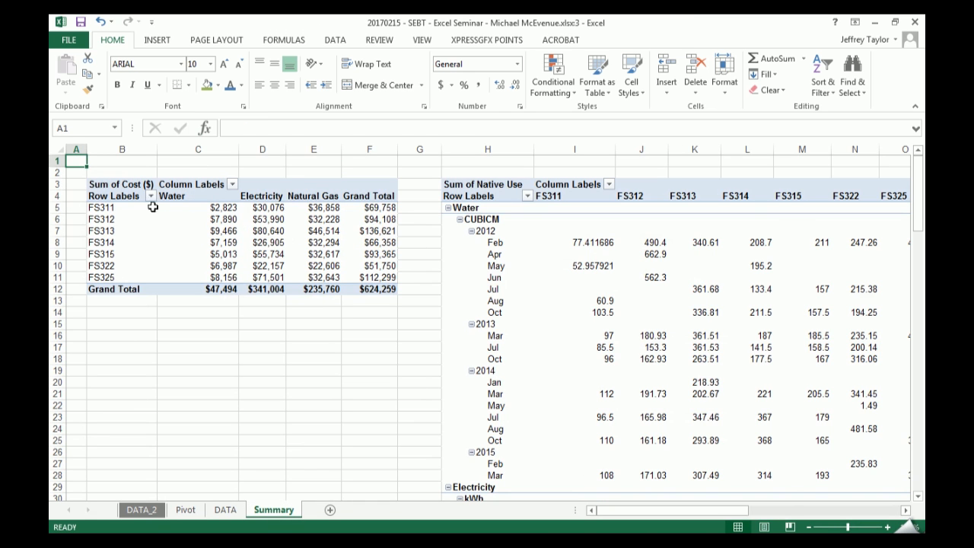
left_click(90, 207)
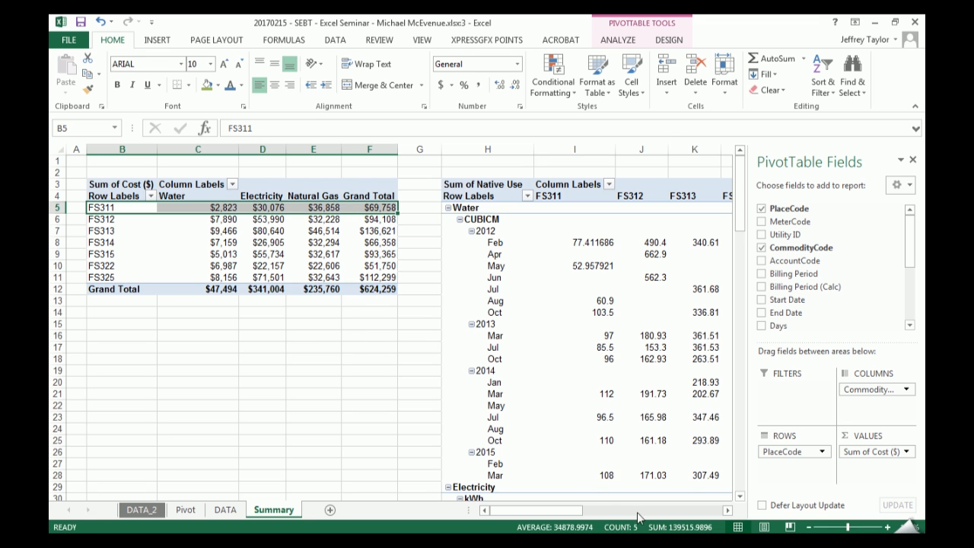
left_click_drag(577, 510, 697, 510)
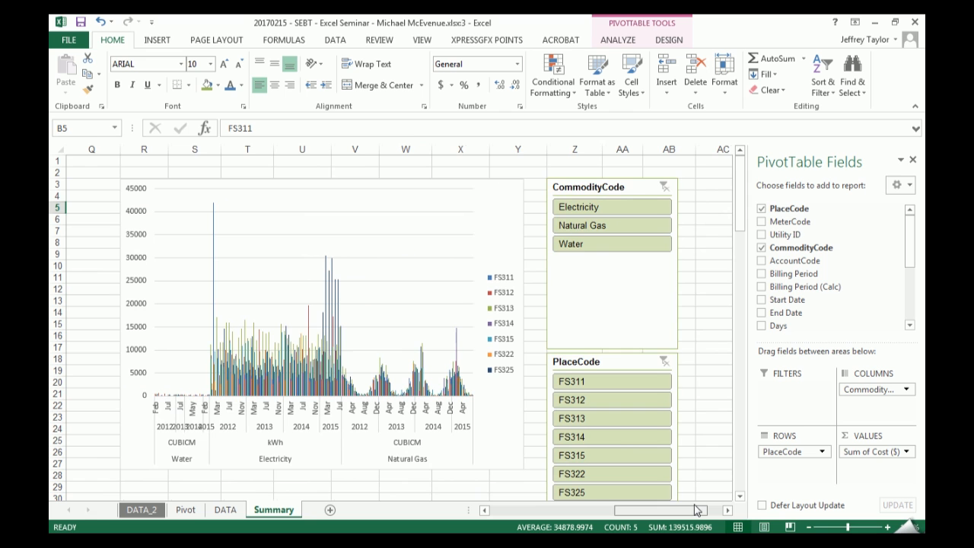
scroll(669, 438, "down", 2)
scroll(661, 423, "up", 2)
left_click(637, 382)
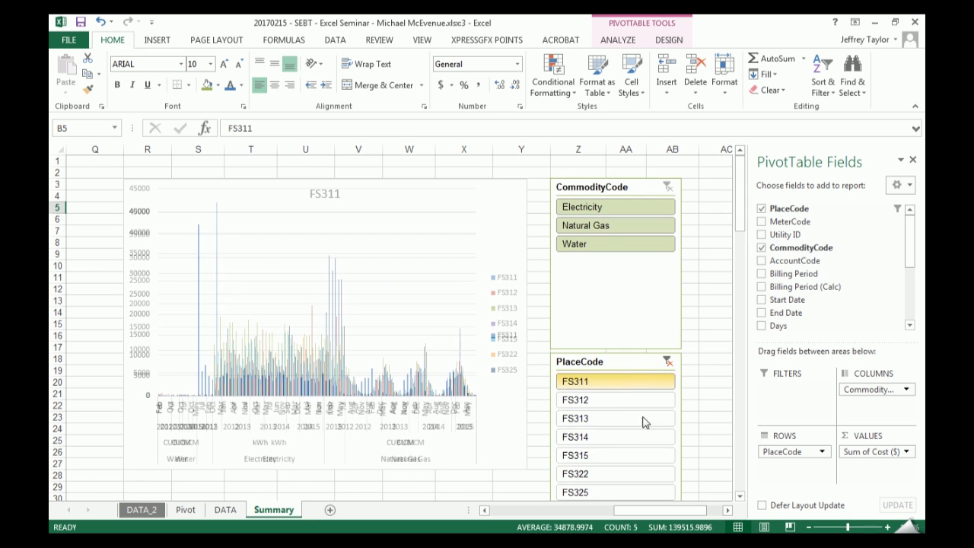
- Compare the FS311 chart for Electricity, Electricity with Natural Gas, Water and all commodities, ending with the CommodityCode slicer on Electricity alone
left_click(605, 208)
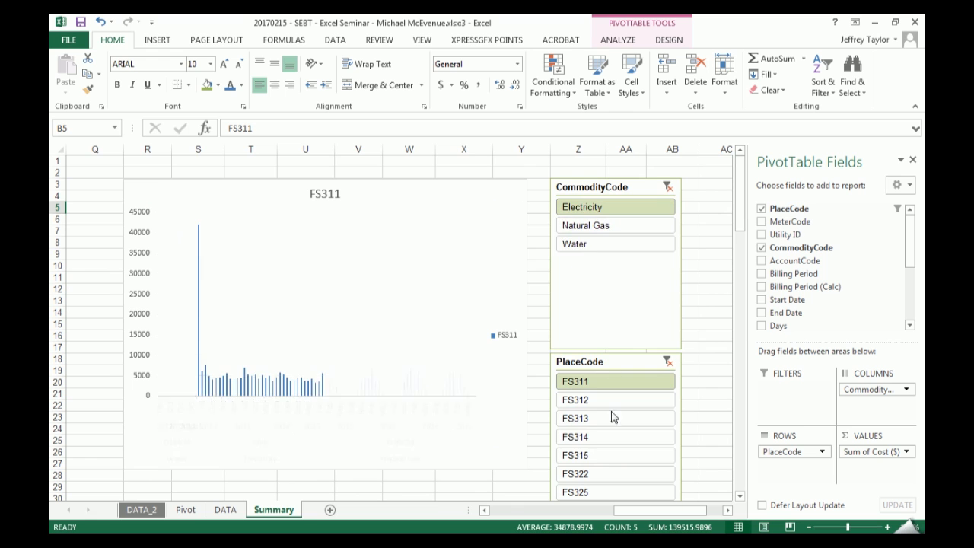
left_click(593, 226, "ctrl")
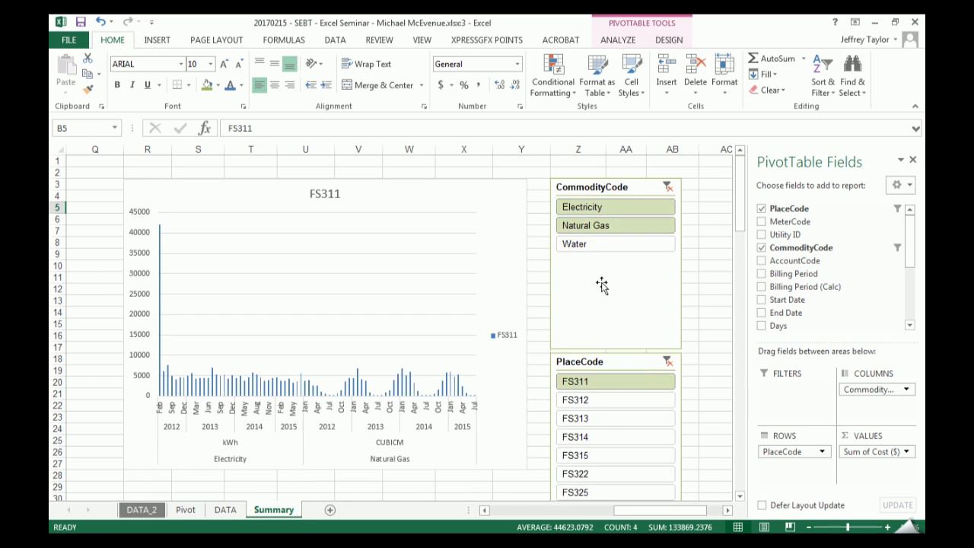
left_click(609, 243)
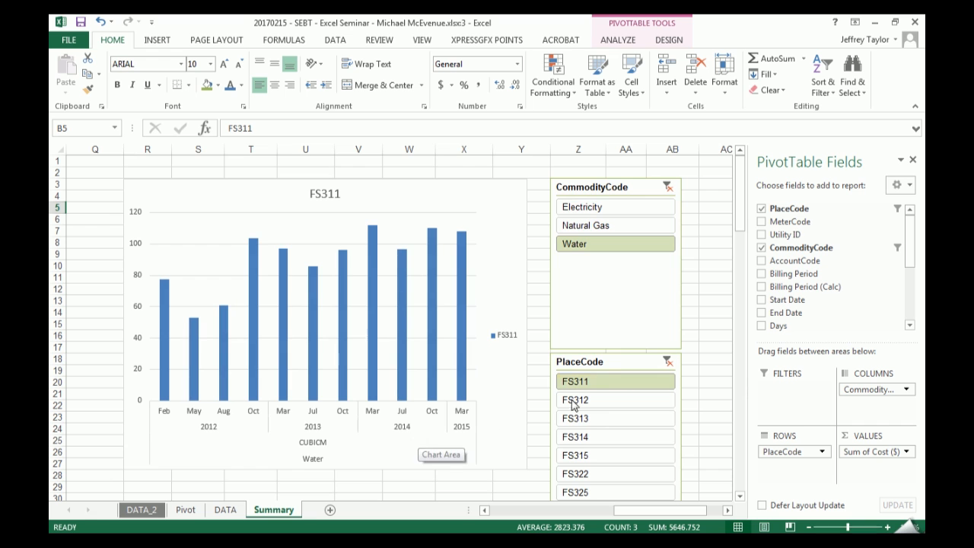
left_click(666, 187)
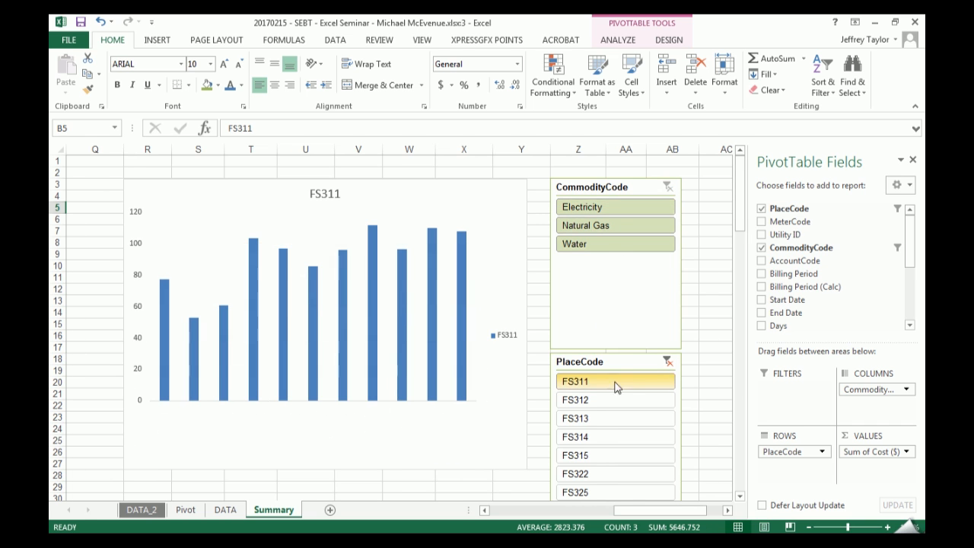
left_click(613, 206)
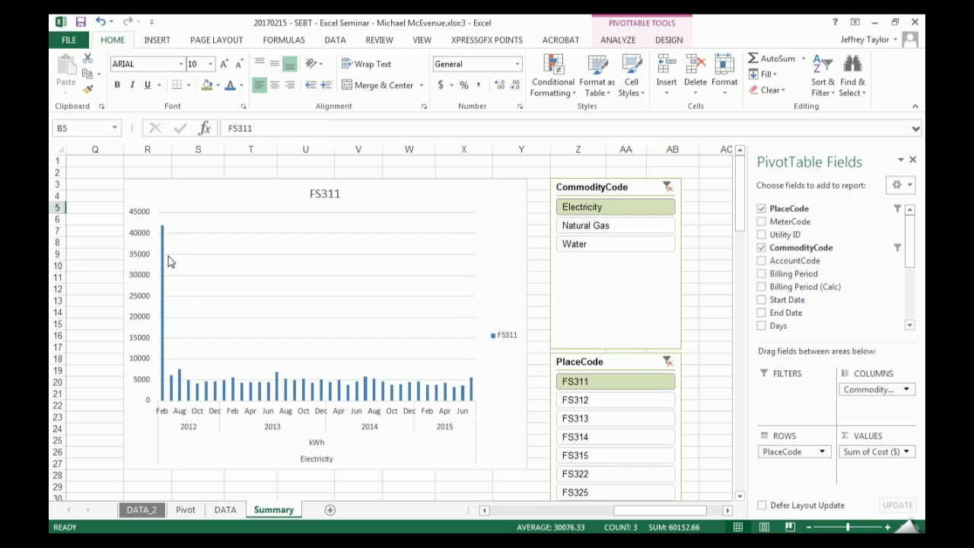
- On the DATA_2 sheet, filter the table to kWh with the Native Use Metric slicer and place the slicer over the Billing Period columns
left_click(141, 509)
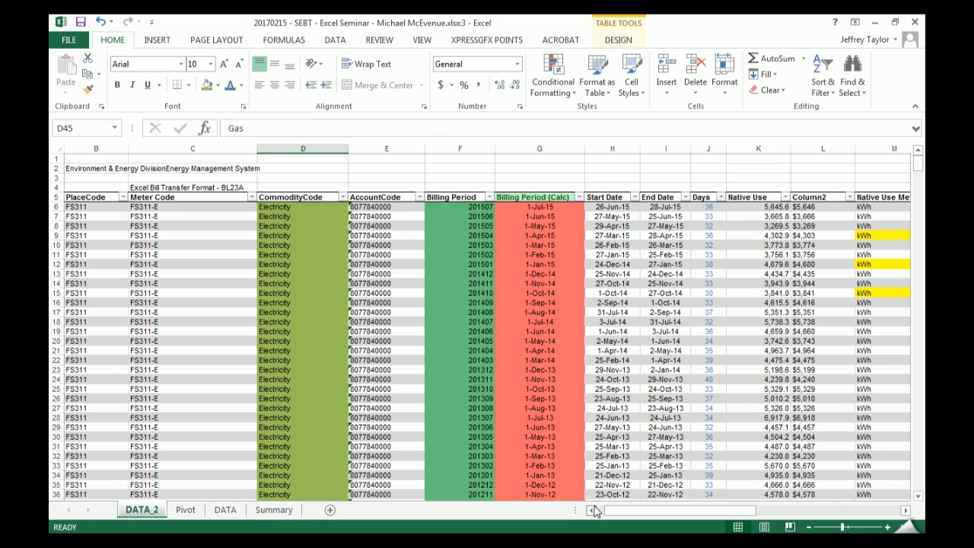
left_click_drag(628, 512, 656, 512)
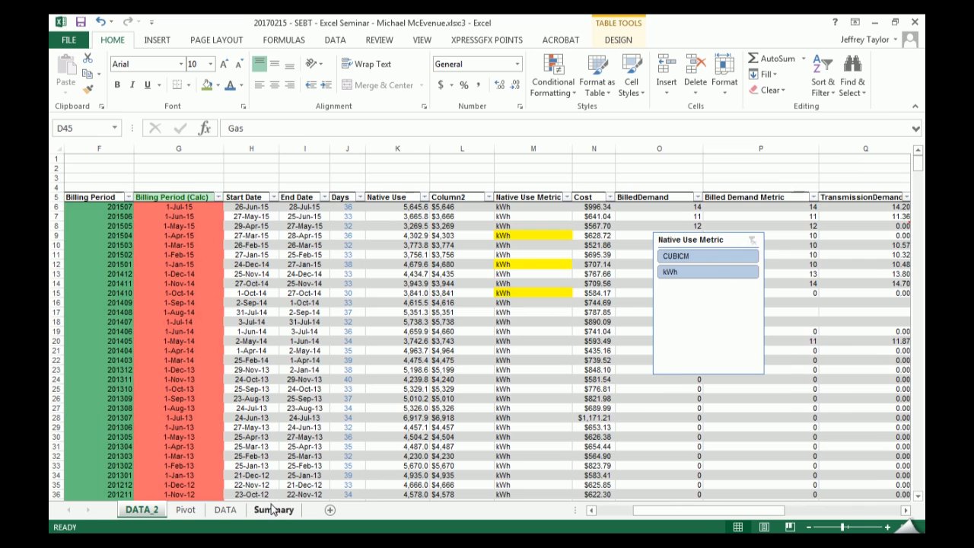
left_click(268, 510)
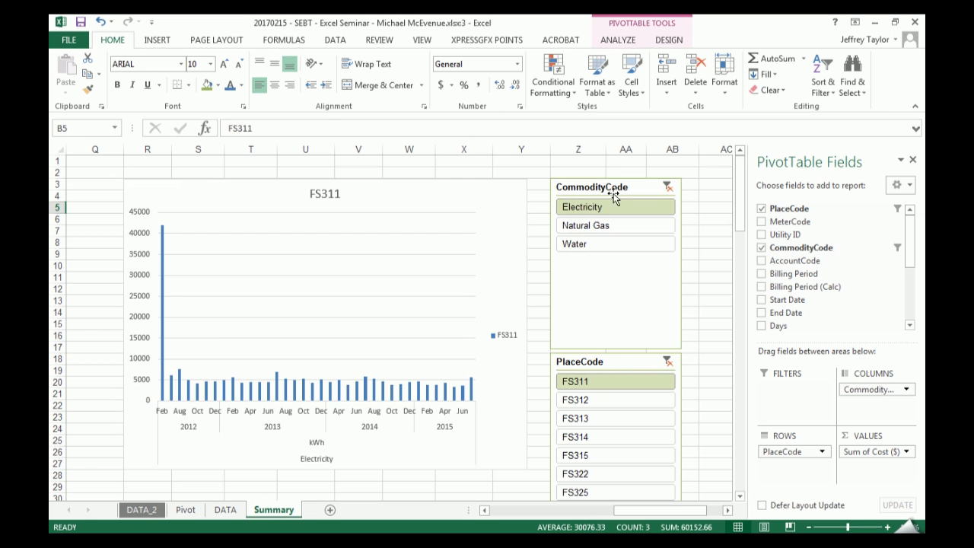
left_click(143, 510)
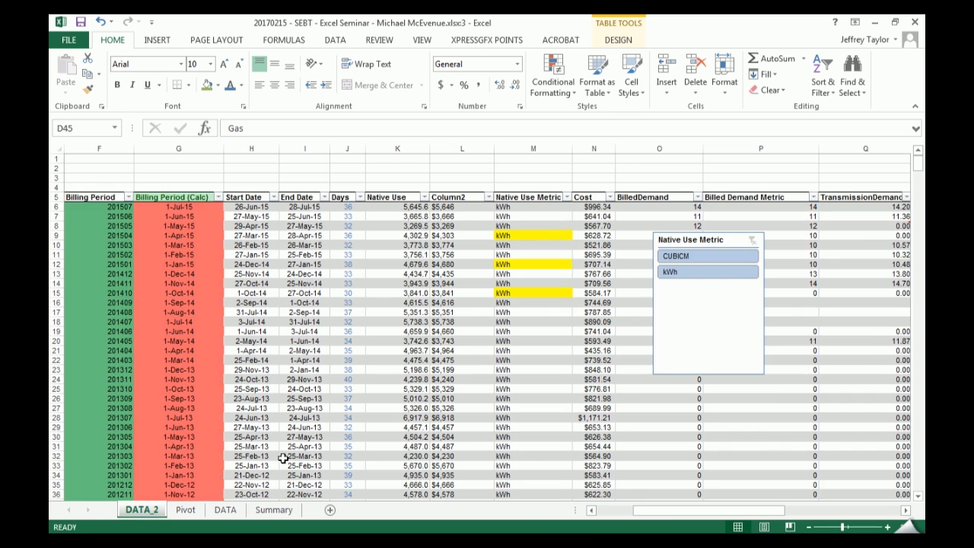
left_click_drag(652, 522, 638, 522)
left_click_drag(829, 244, 494, 245)
left_click(546, 277)
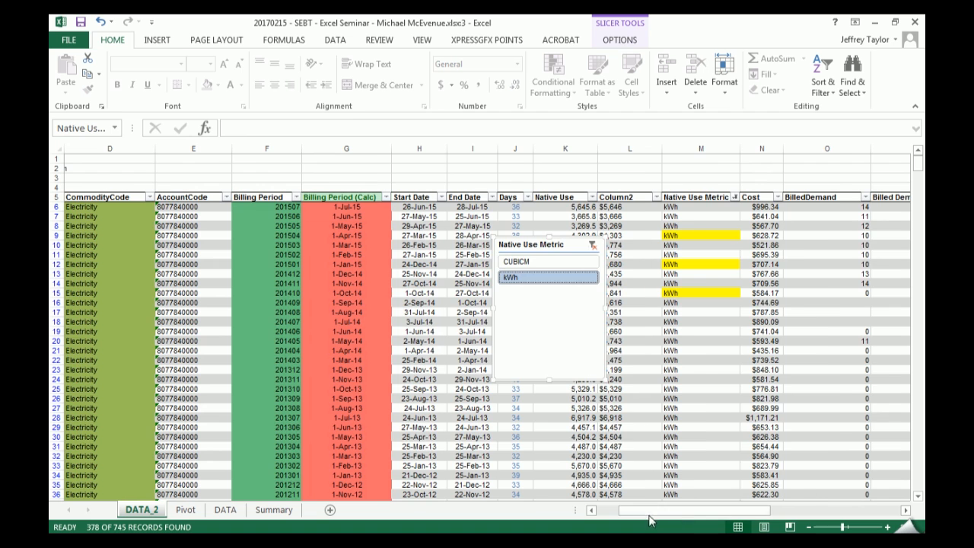
left_click_drag(649, 519, 598, 516)
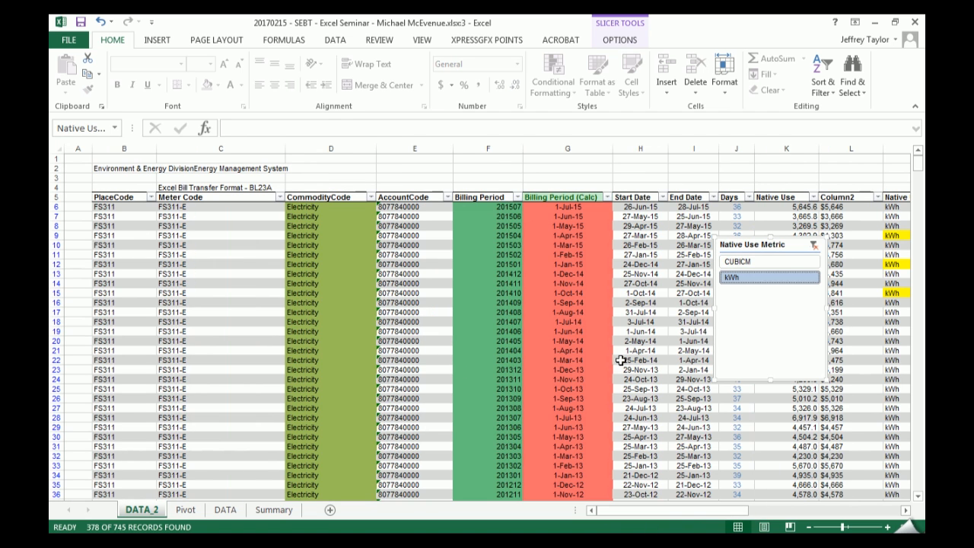
left_click_drag(784, 246, 554, 241)
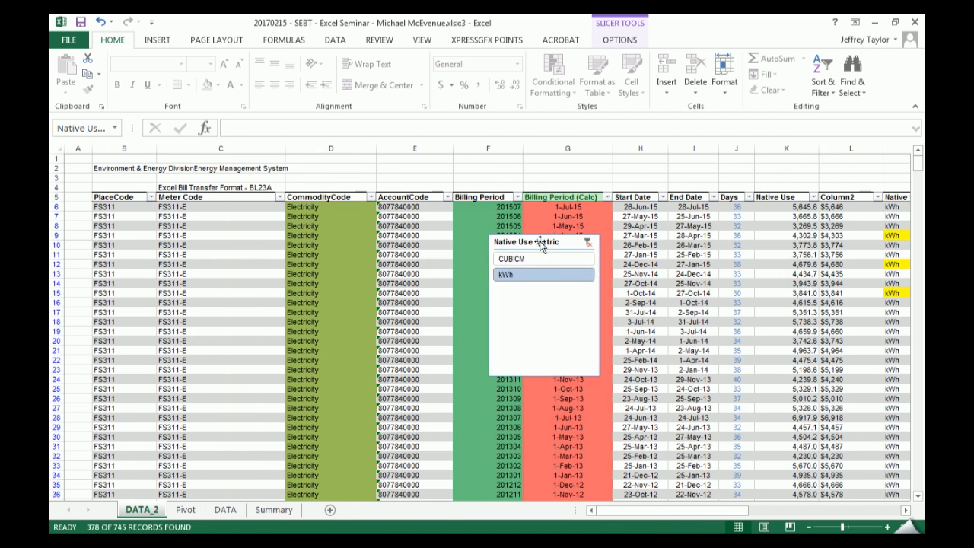
- Filter DATA_2's Billing Period (Calc) column to show only the 2012 records
left_click(274, 509)
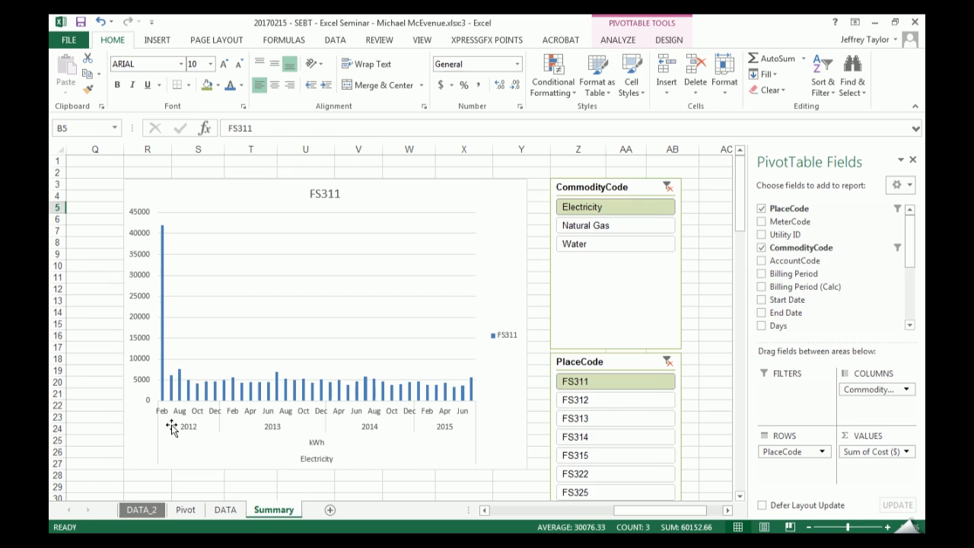
left_click(142, 509)
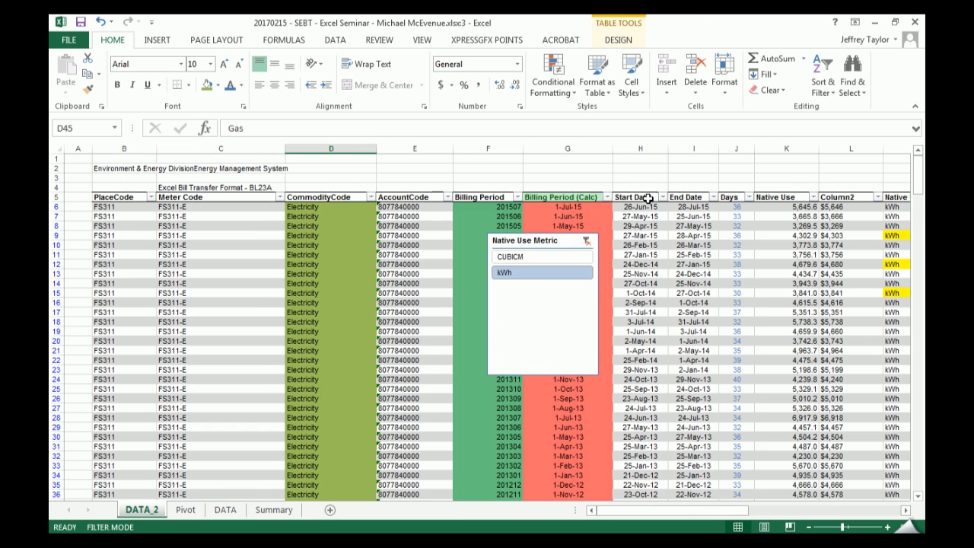
left_click(607, 197)
left_click(477, 330)
left_click(469, 373)
left_click(524, 456)
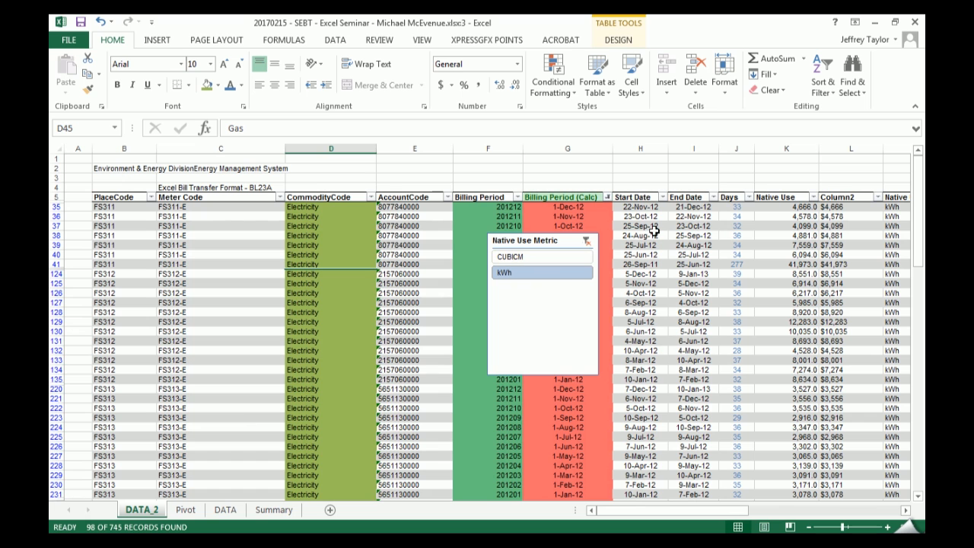
- Apply a green-yellow-red color scale to the Native Use column of the DATA_2 table
left_click(799, 196)
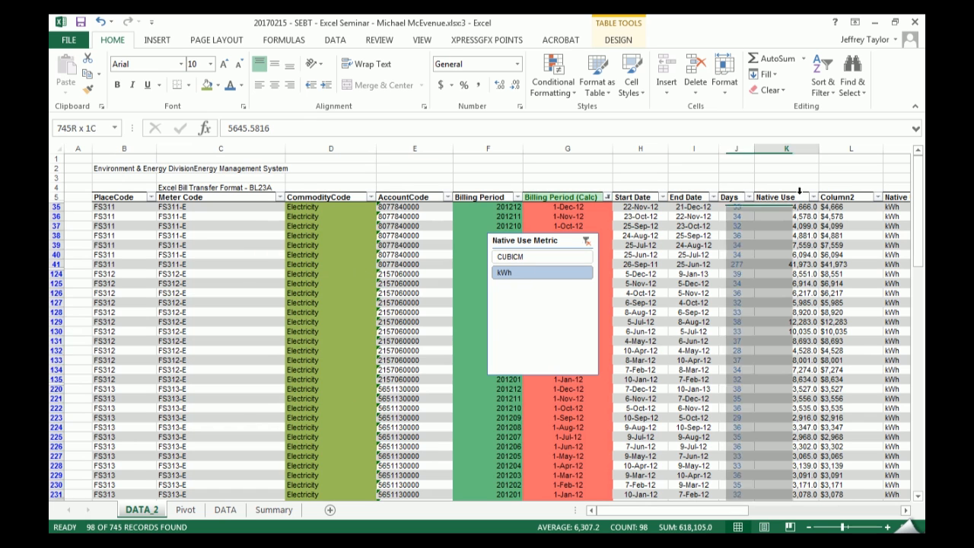
left_click(563, 84)
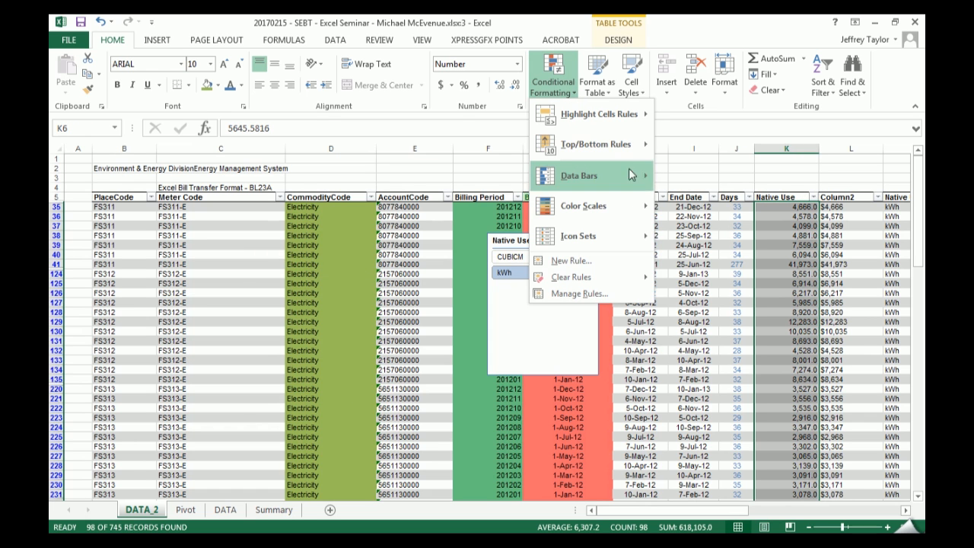
mouse_move(601, 206)
left_click(670, 207)
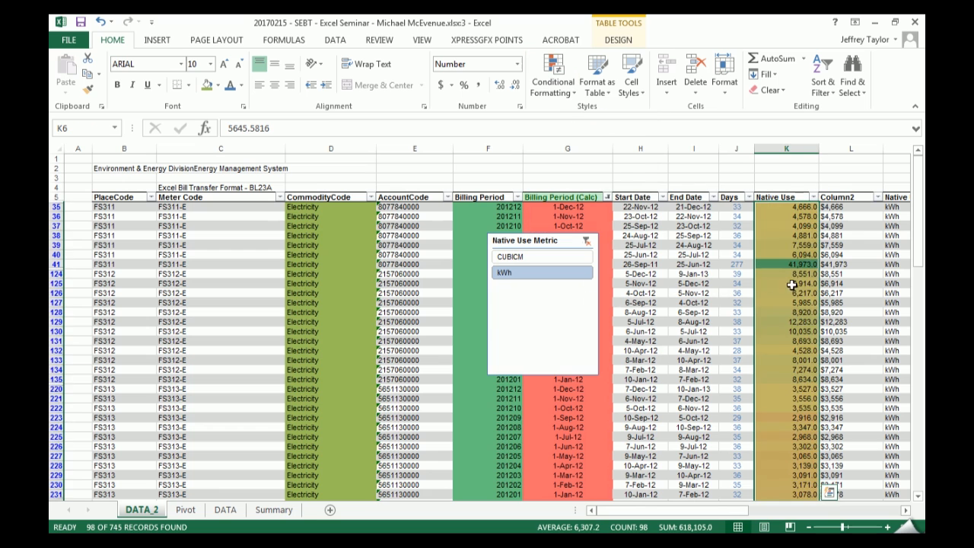
- Examine the FS311 record in row 41, checking its native use, start and end dates, and the Days formula
left_click_drag(791, 264, 897, 264)
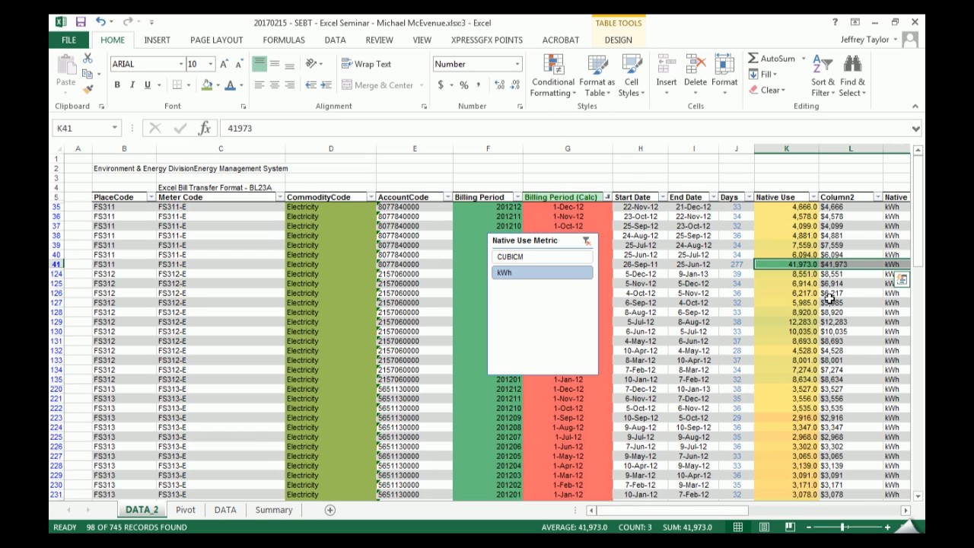
left_click_drag(643, 264, 688, 264)
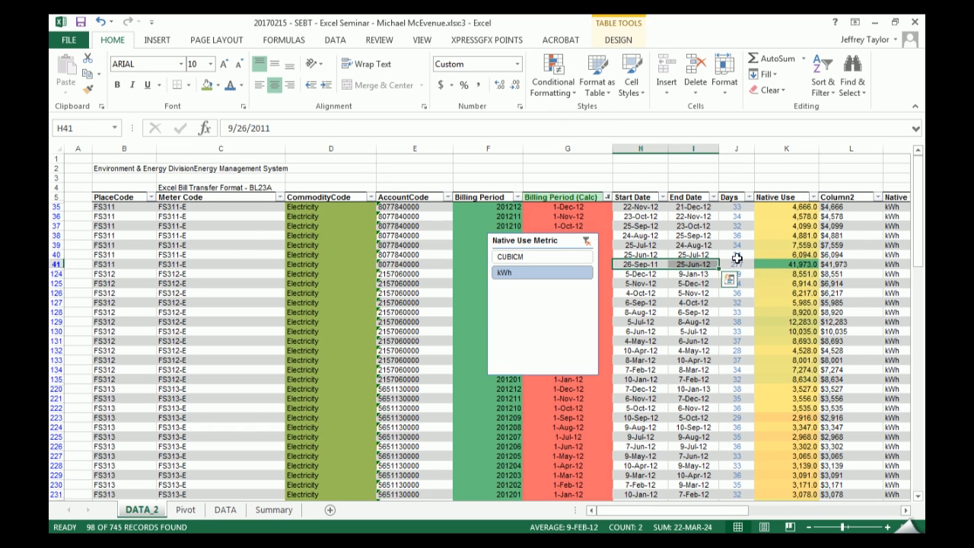
left_click(737, 262)
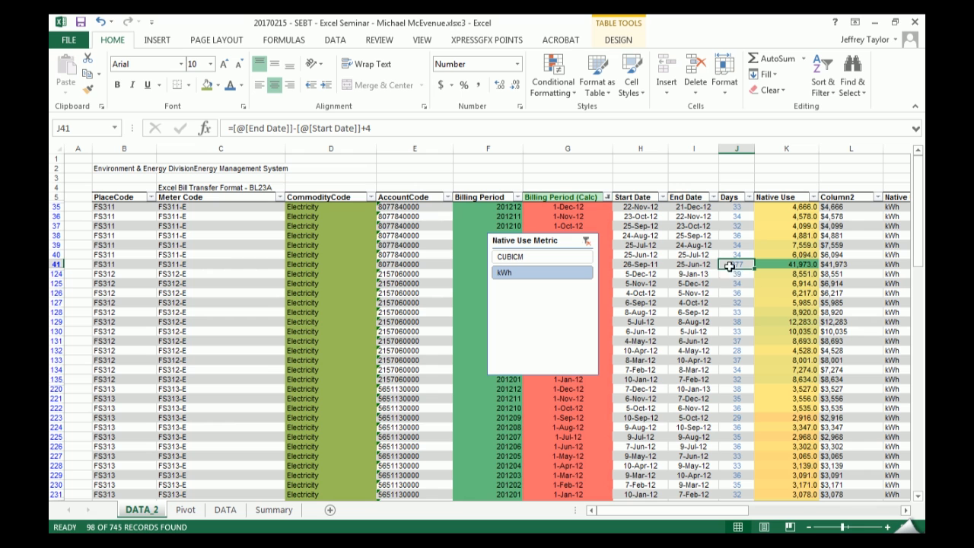
left_click_drag(643, 264, 689, 264)
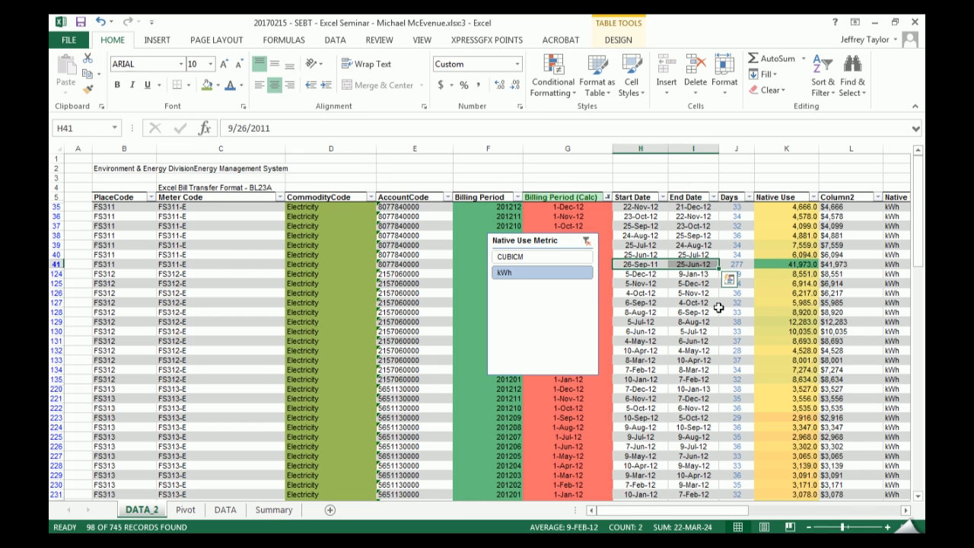
- Select the Days column's data in the DATA_2 table and add Numerical Count, Minimum and Maximum to the status bar
scroll(750, 300, "down", 4)
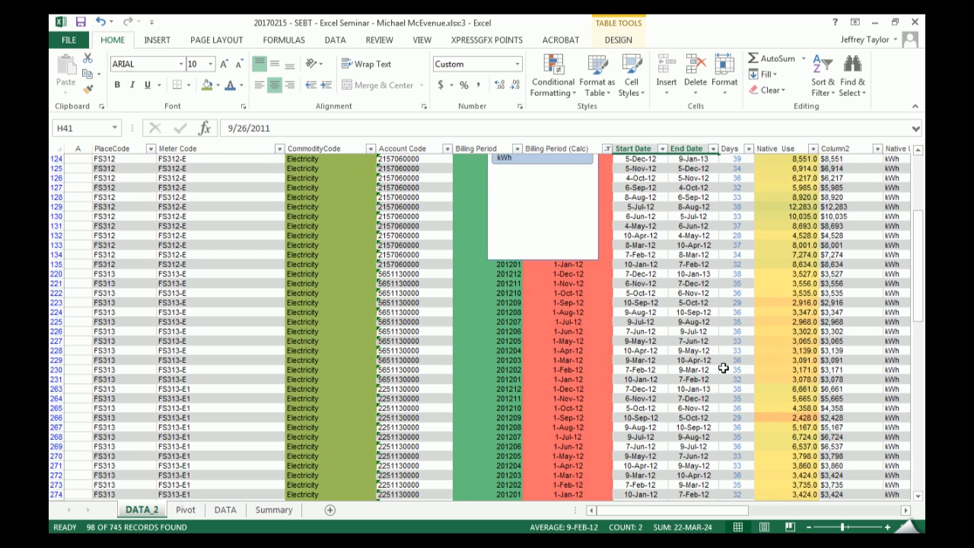
scroll(752, 304, "up", 4)
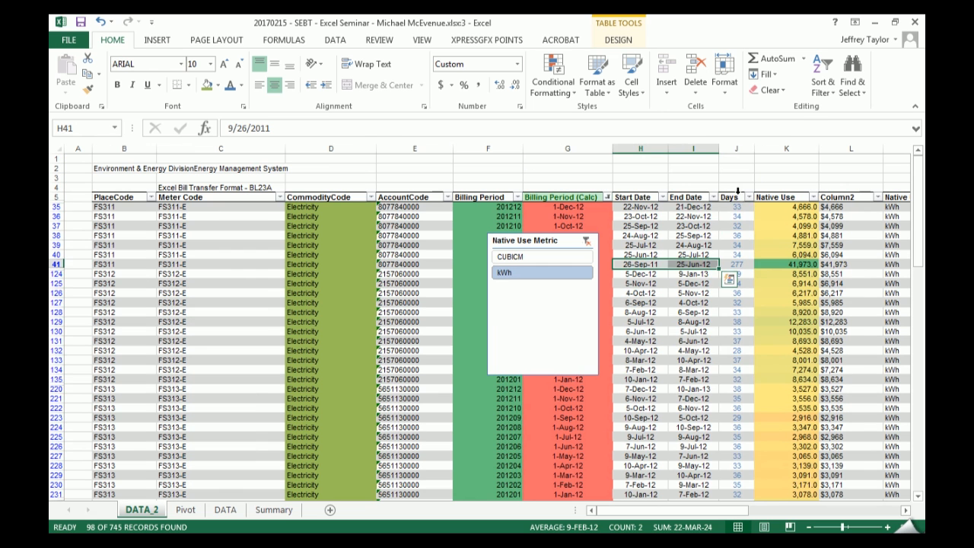
left_click(737, 191)
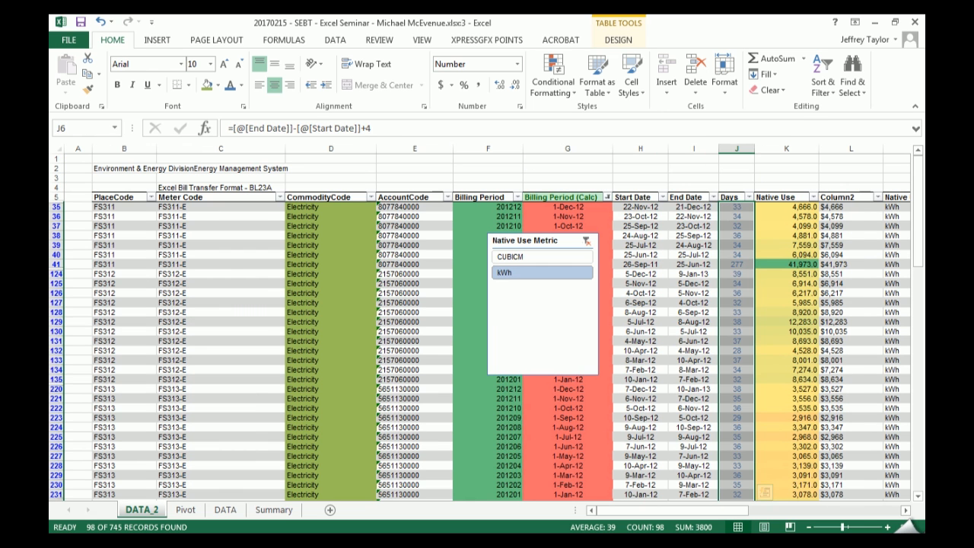
right_click(634, 529)
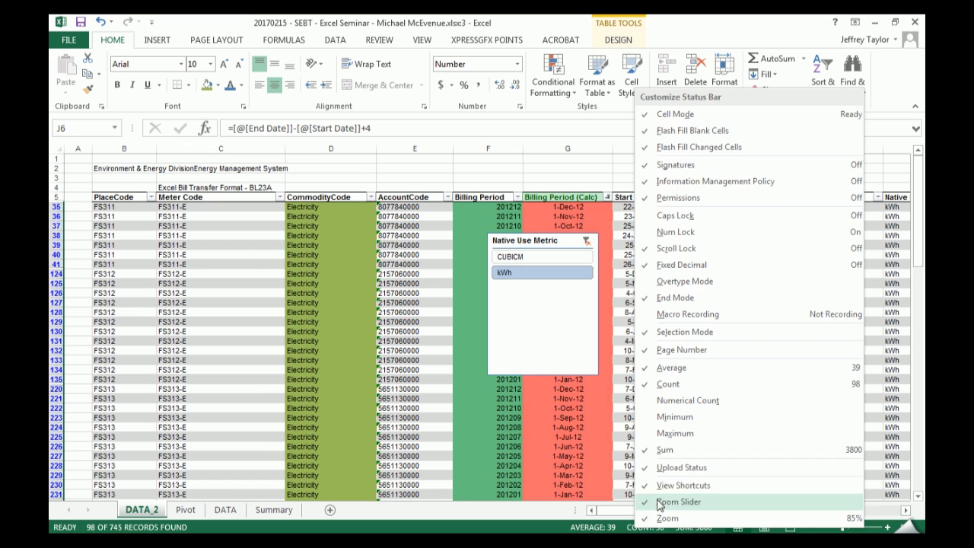
left_click(656, 538)
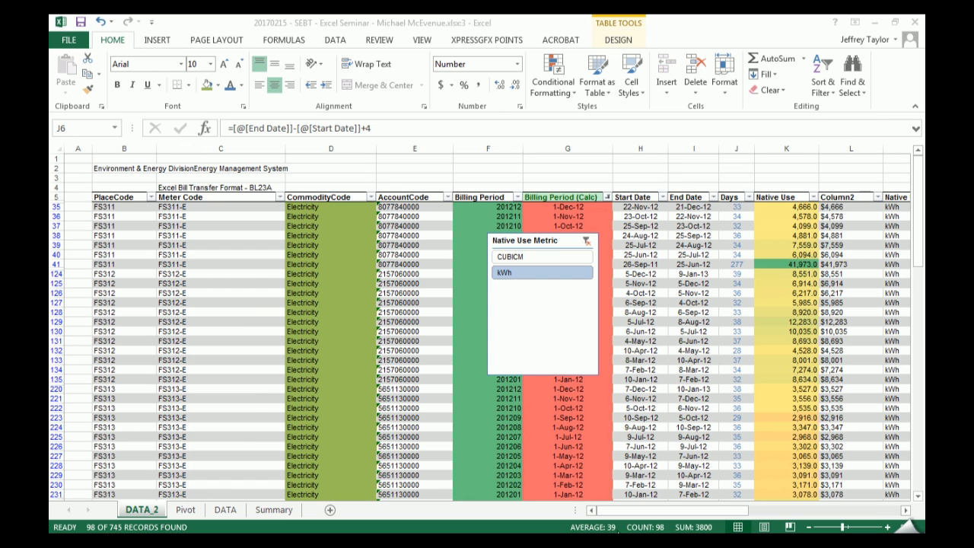
left_click(558, 531)
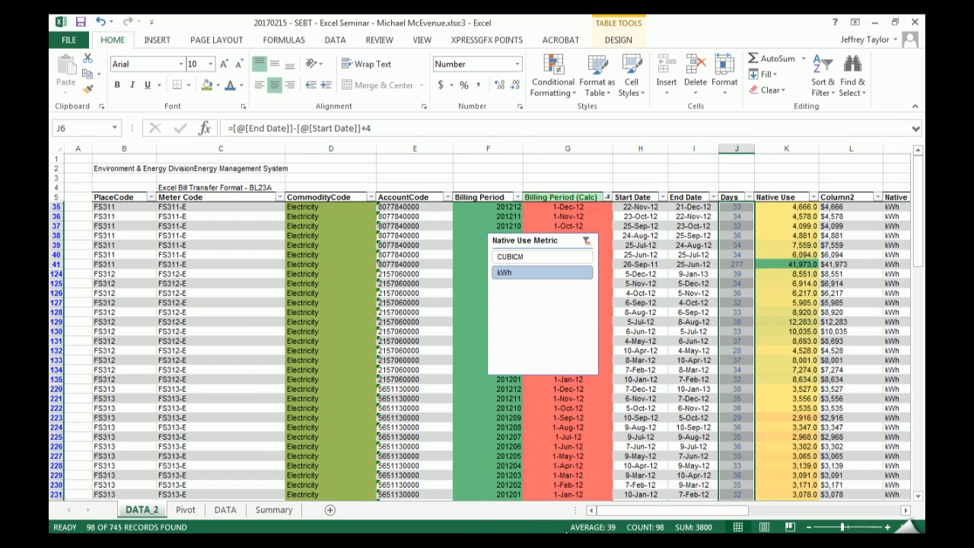
right_click(545, 531)
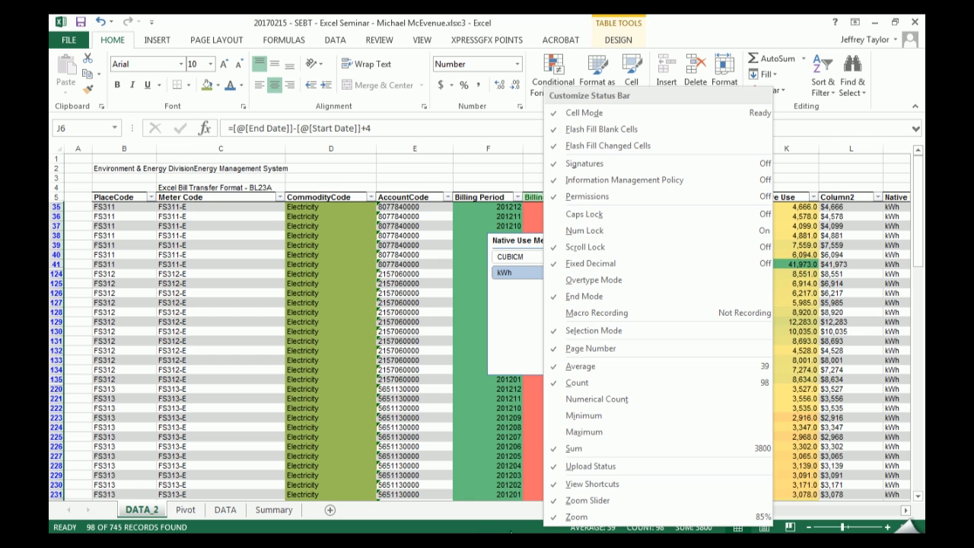
left_click(580, 431)
left_click(587, 417)
left_click(576, 399)
left_click(510, 517)
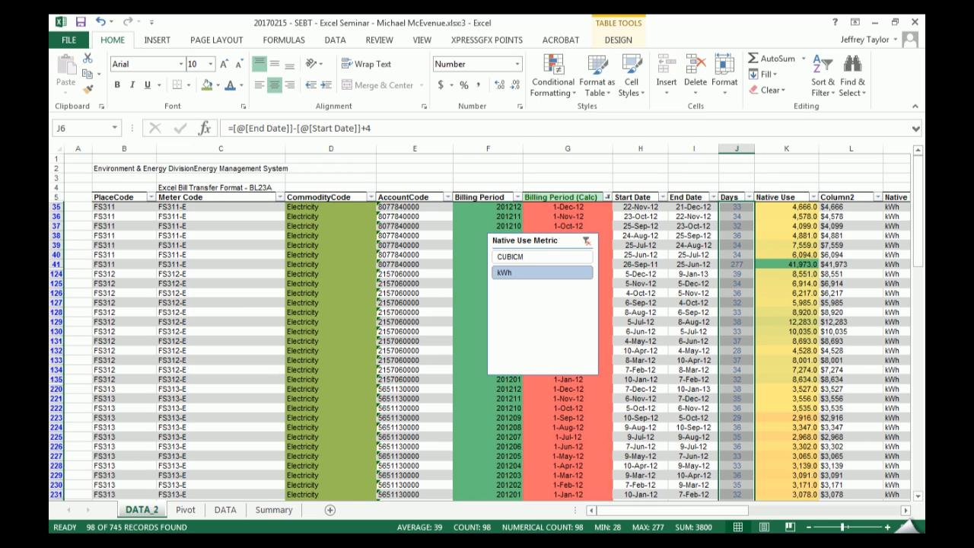
- Switch the DATA_2 table's Total Row off and back on, and set the Days column's total to Average
scroll(728, 316, "down", 7)
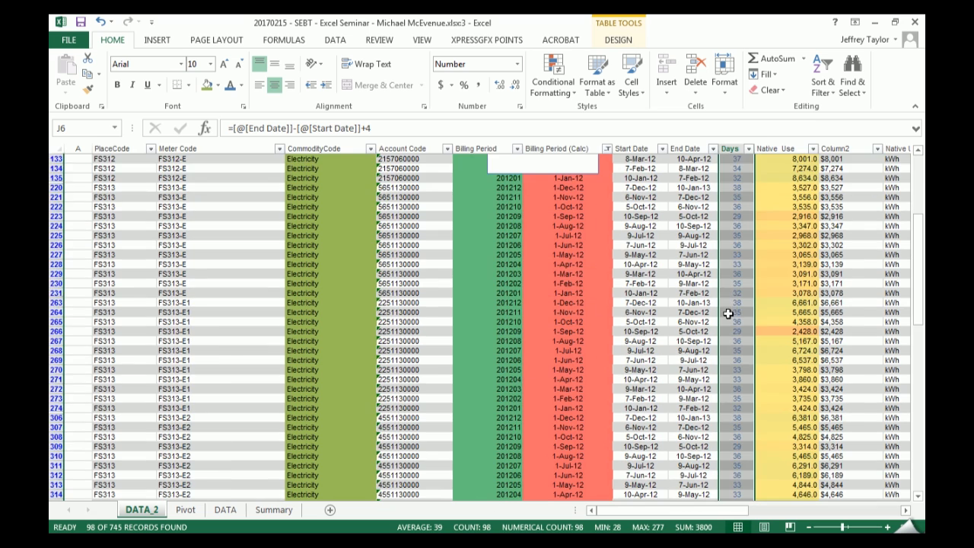
left_click(732, 256)
scroll(742, 270, "up", 6)
left_click_drag(917, 210, 899, 466)
left_click(737, 465)
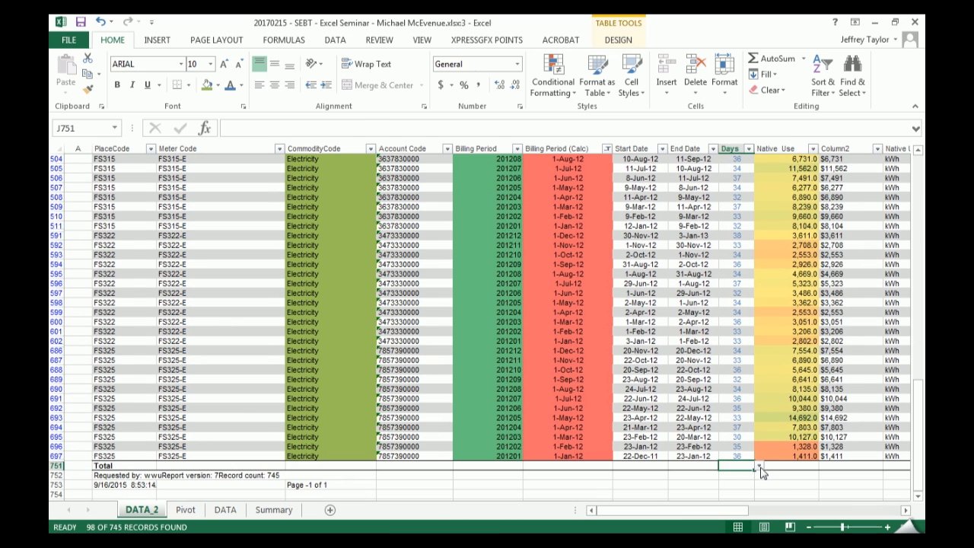
left_click(620, 39)
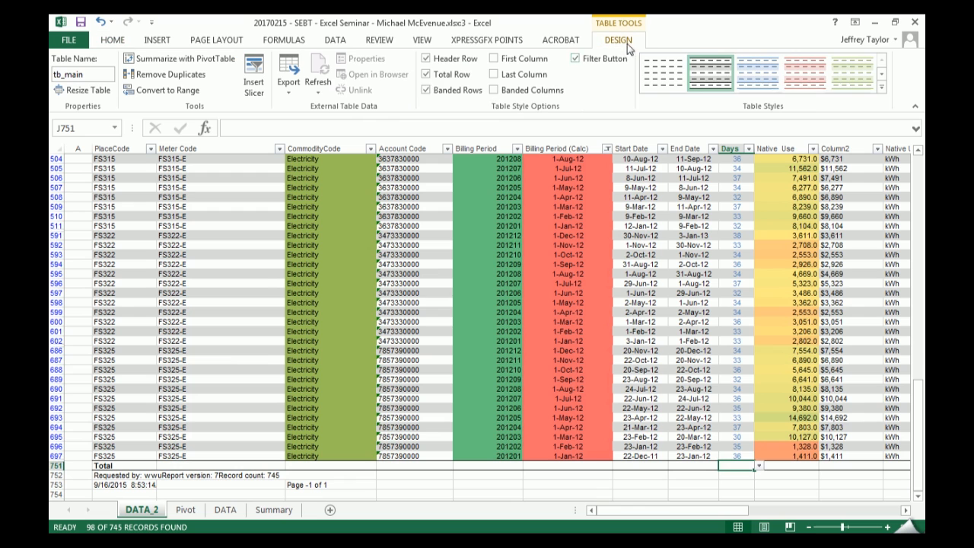
left_click(441, 76)
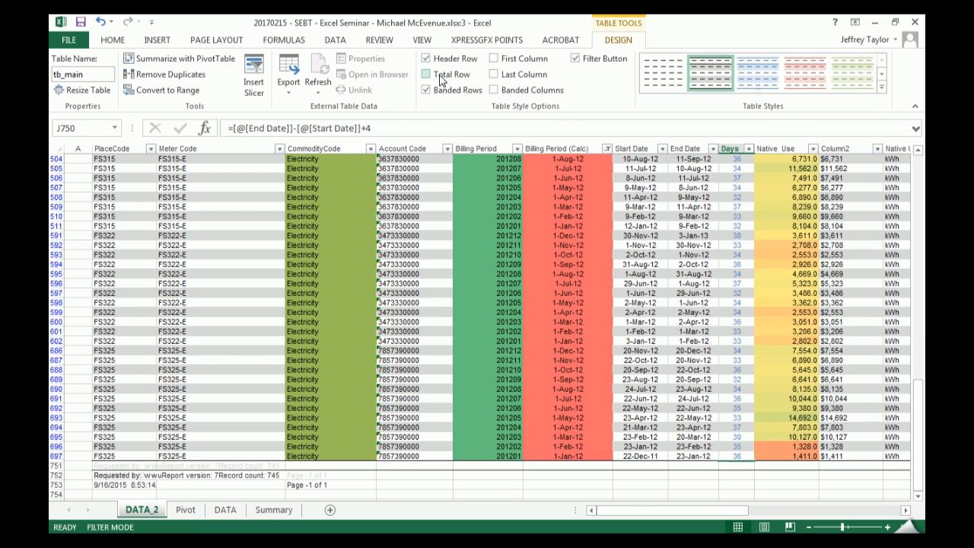
left_click(442, 76)
left_click(441, 76)
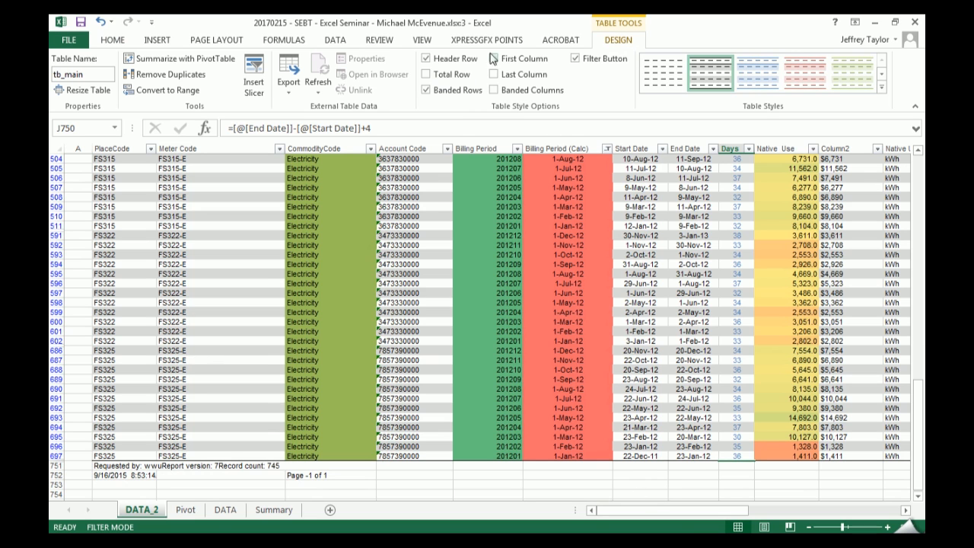
left_click(443, 74)
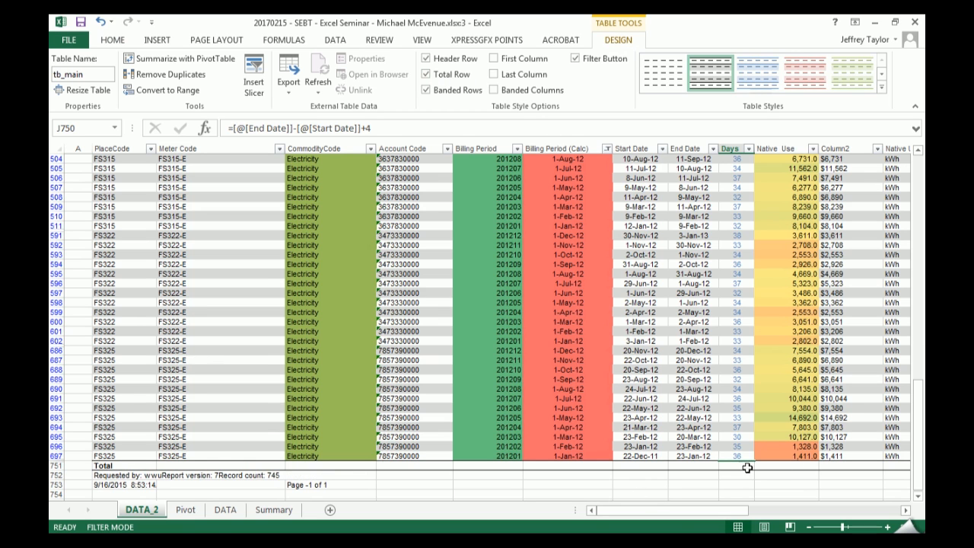
left_click(747, 465)
left_click(757, 465)
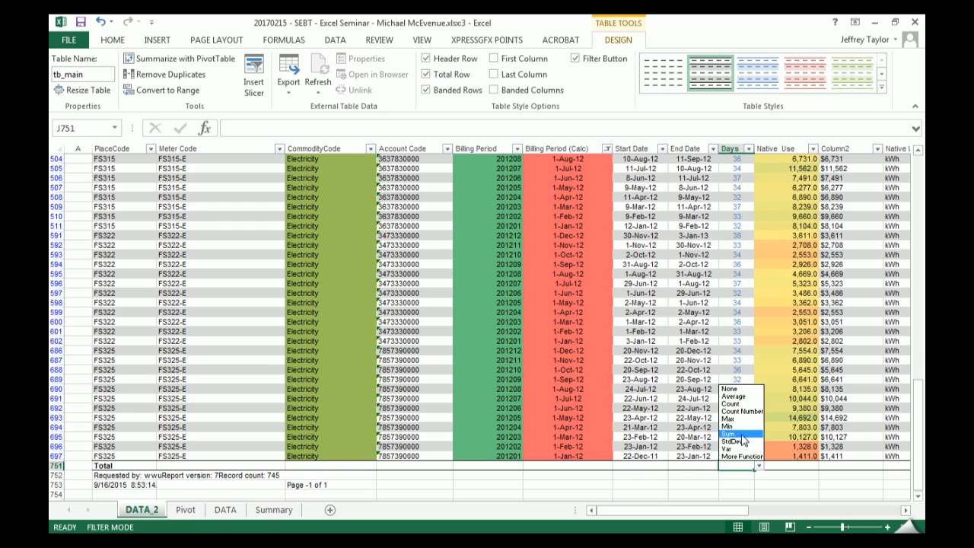
left_click(734, 396)
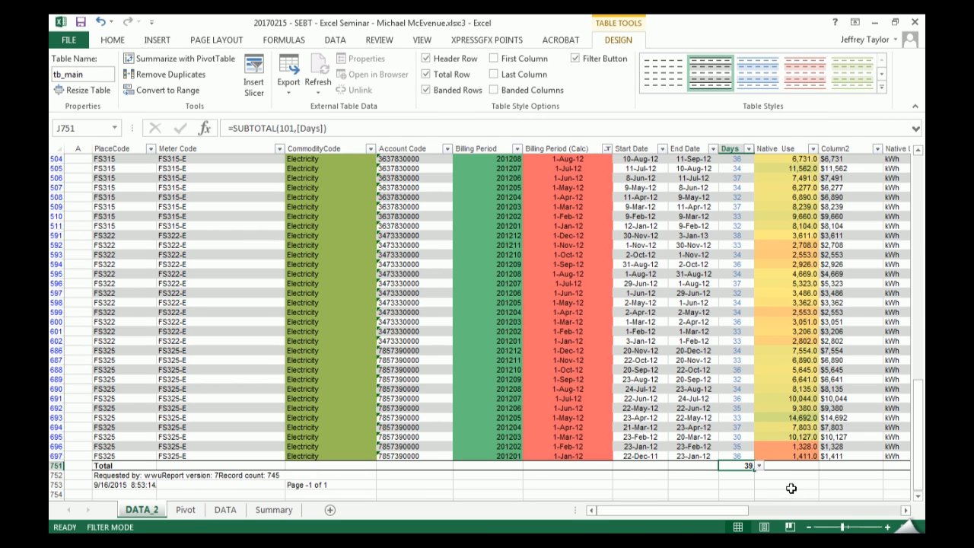
- Insert a Years slicer for the PlaceCode cost PivotTable on the Summary sheet
left_click(274, 510)
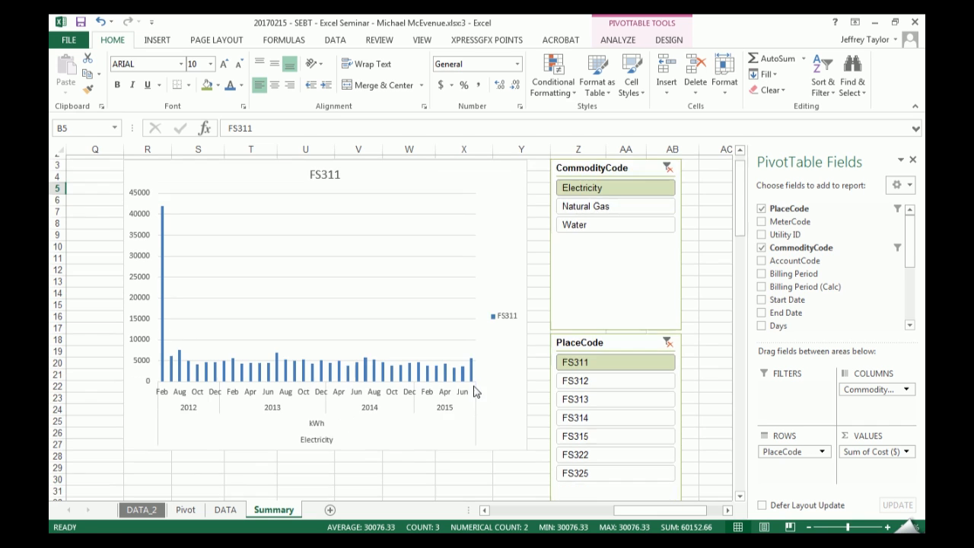
scroll(532, 366, "down", 2)
scroll(563, 334, "up", 2)
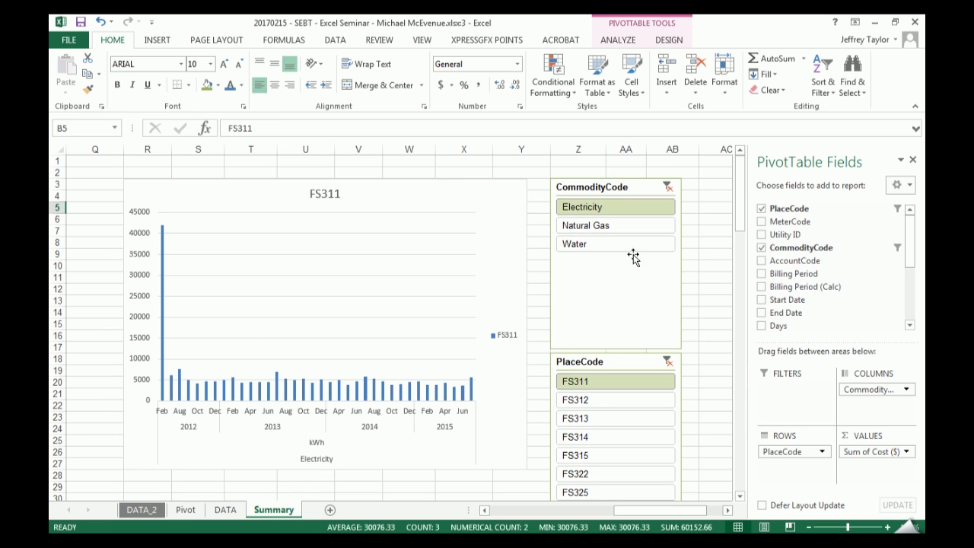
left_click(618, 40)
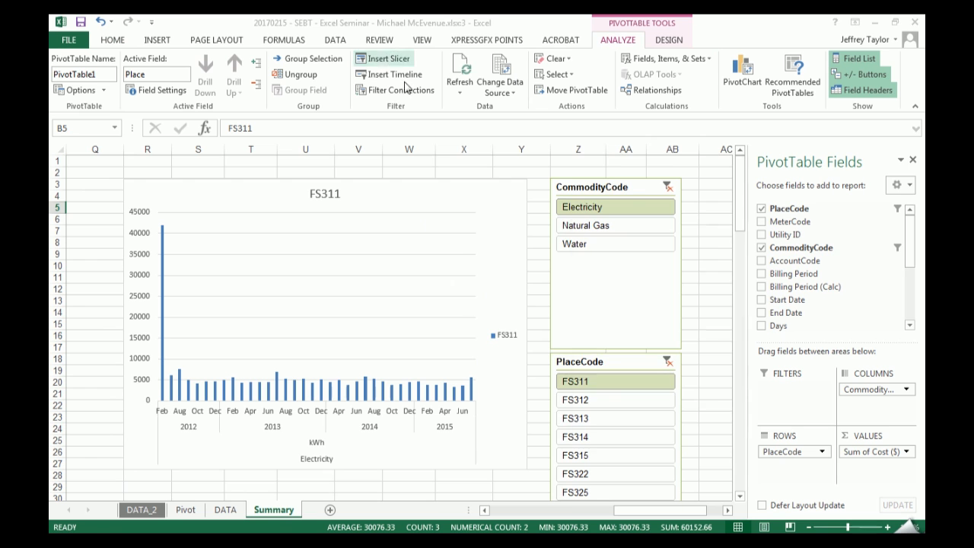
left_click(386, 59)
left_click(603, 398)
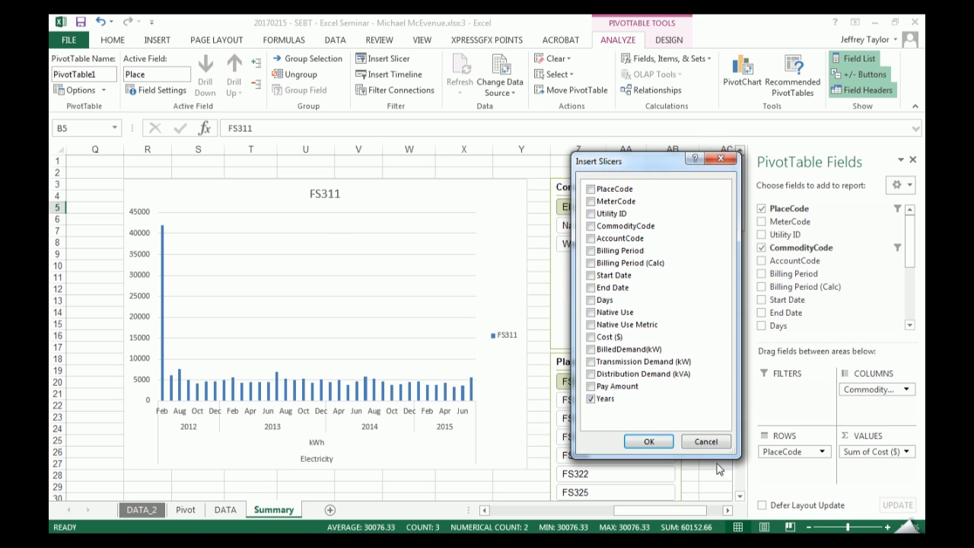
left_click(649, 441)
- Place the Years slicer beside the CommodityCode slicer, trying it with 2013 to 2015 and with 2014 alone
left_click_drag(413, 285, 407, 326)
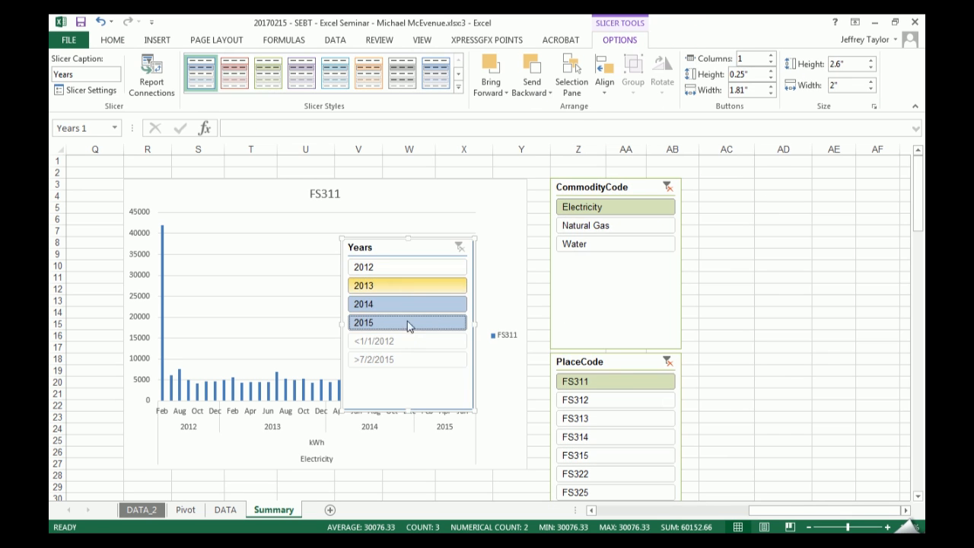
left_click_drag(394, 254, 745, 198)
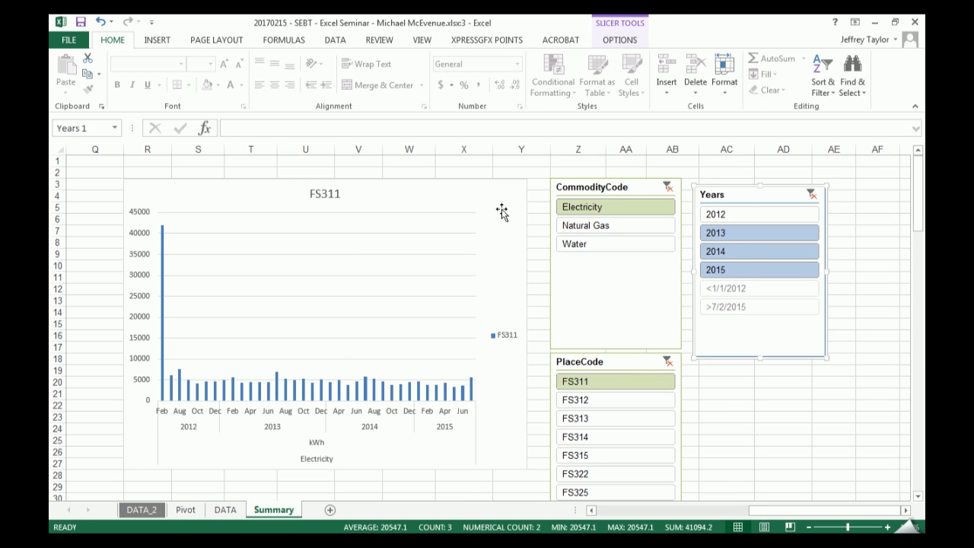
left_click(749, 251)
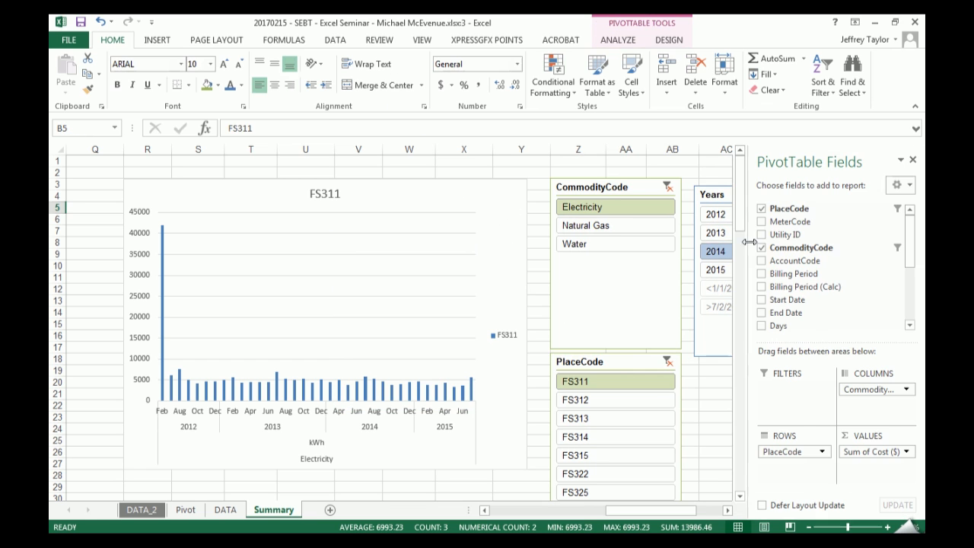
- Connect the Years slicer to PivotTable2 in addition to PivotTable1 through its report connections
left_click(721, 203)
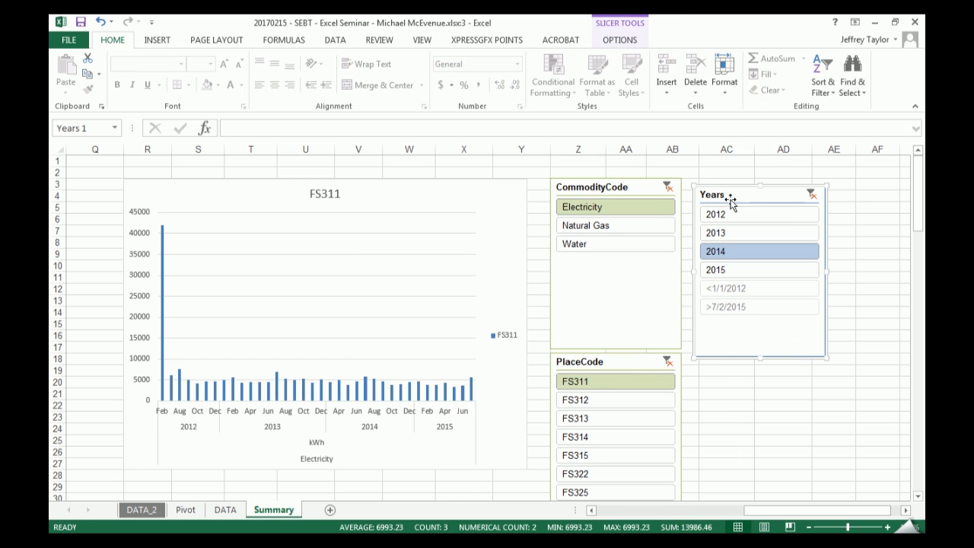
left_click(620, 39)
left_click(99, 91)
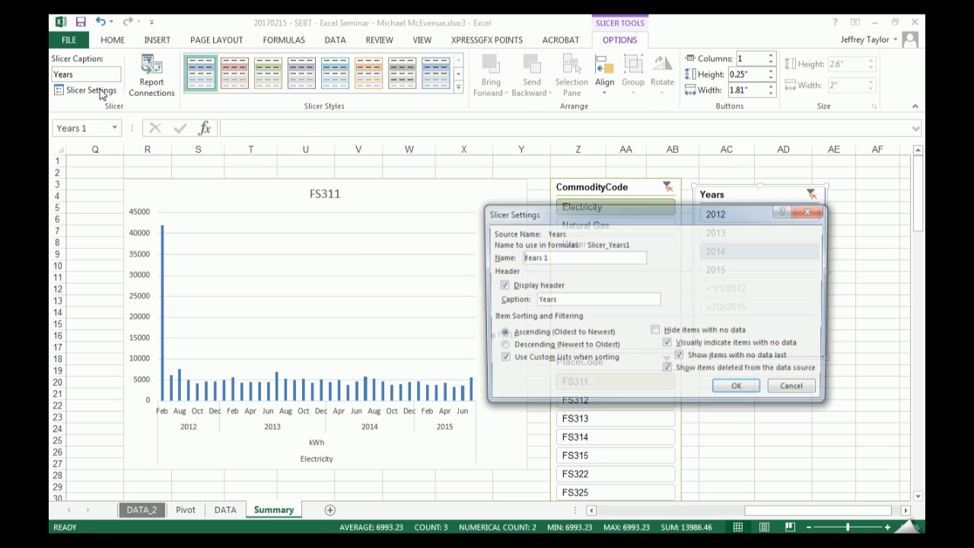
key("Escape")
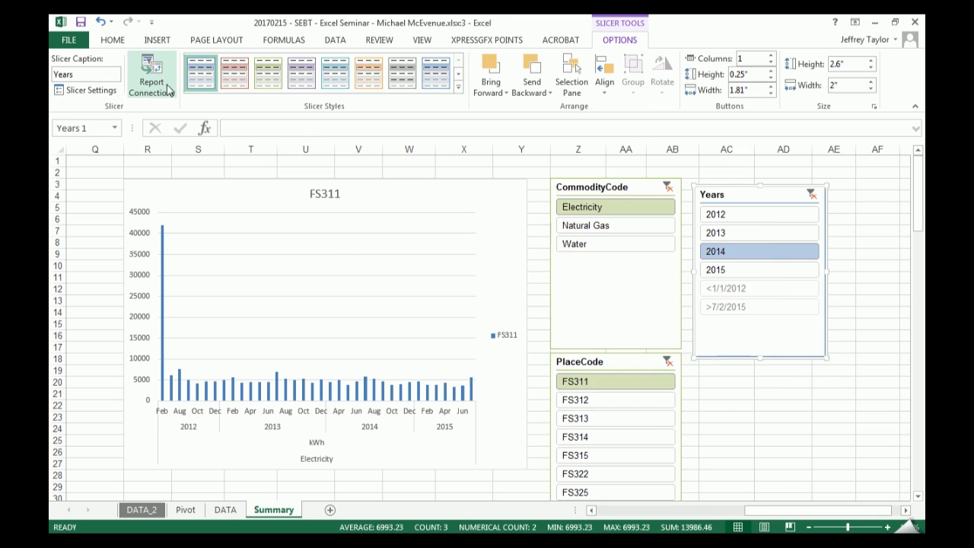
left_click(158, 85)
left_click_drag(664, 248, 606, 339)
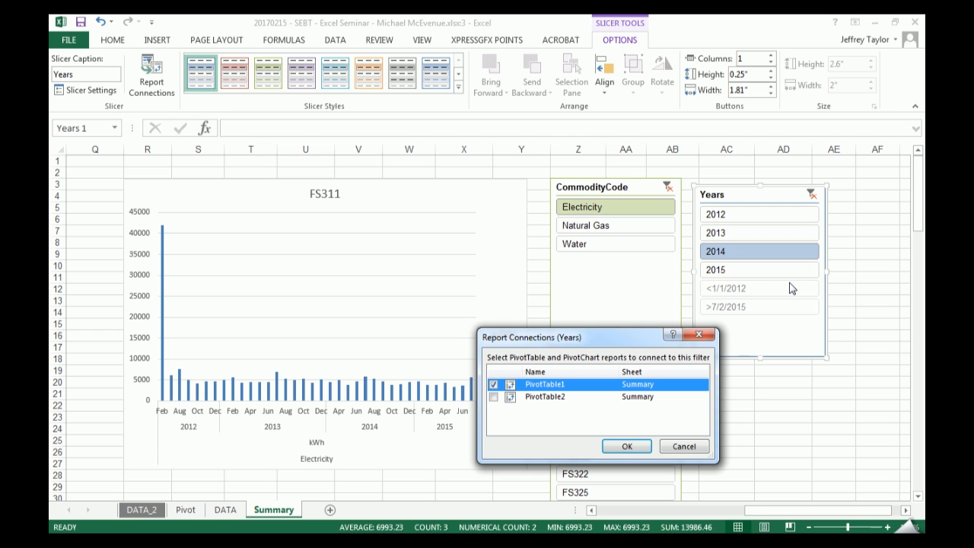
left_click(493, 396)
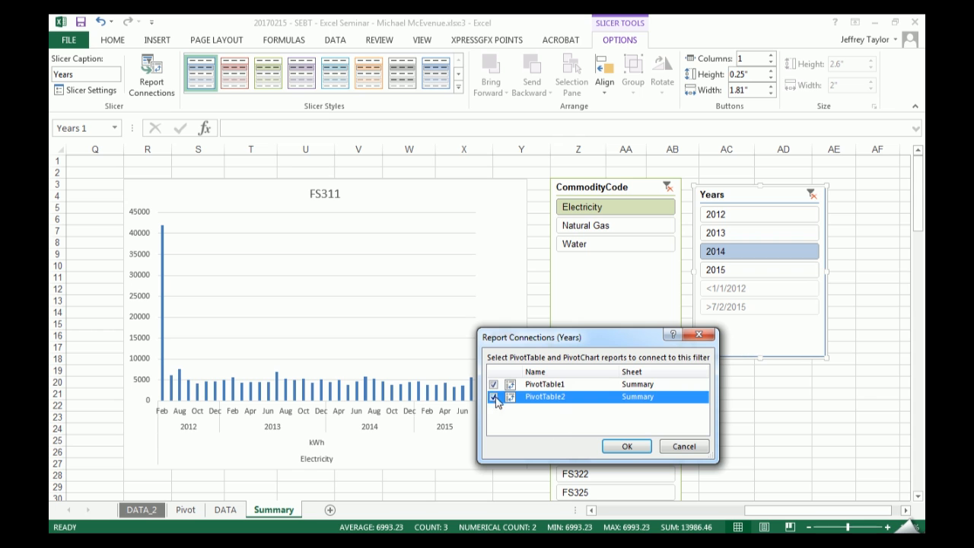
left_click(626, 446)
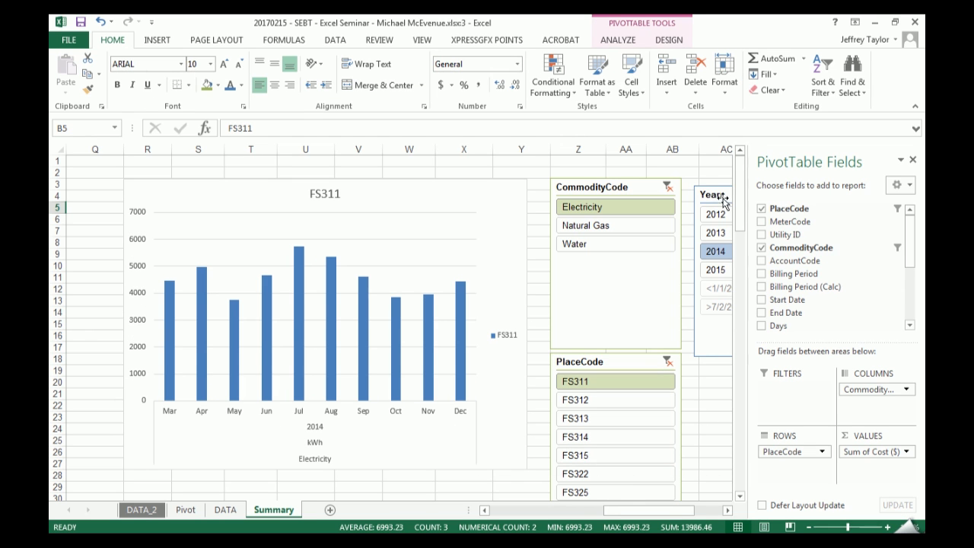
- Nudge the Years slicer slightly upward and filter the FS311 chart to 2015 alone, followed by 2013 through 2015
left_click_drag(708, 193, 705, 184)
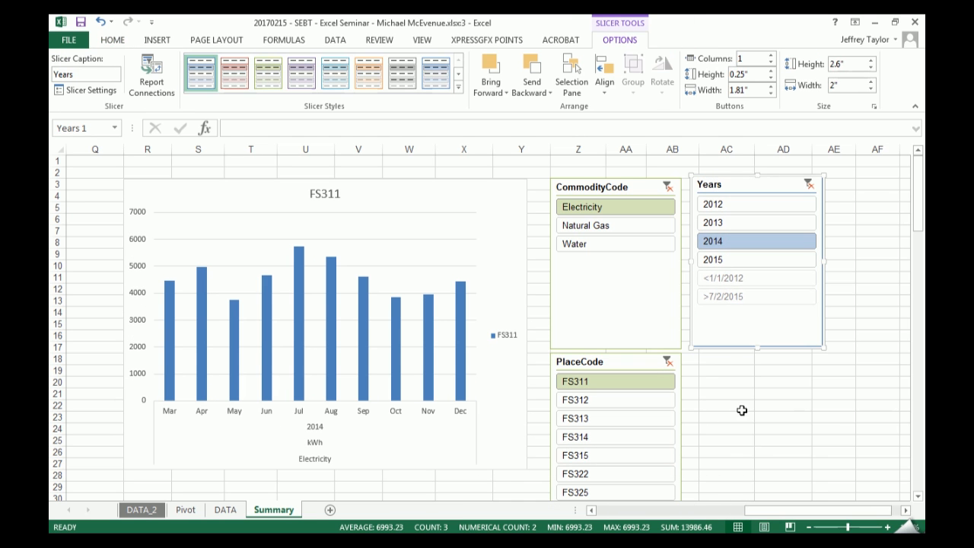
left_click(750, 259)
left_click_drag(713, 222, 713, 260)
left_click(115, 383)
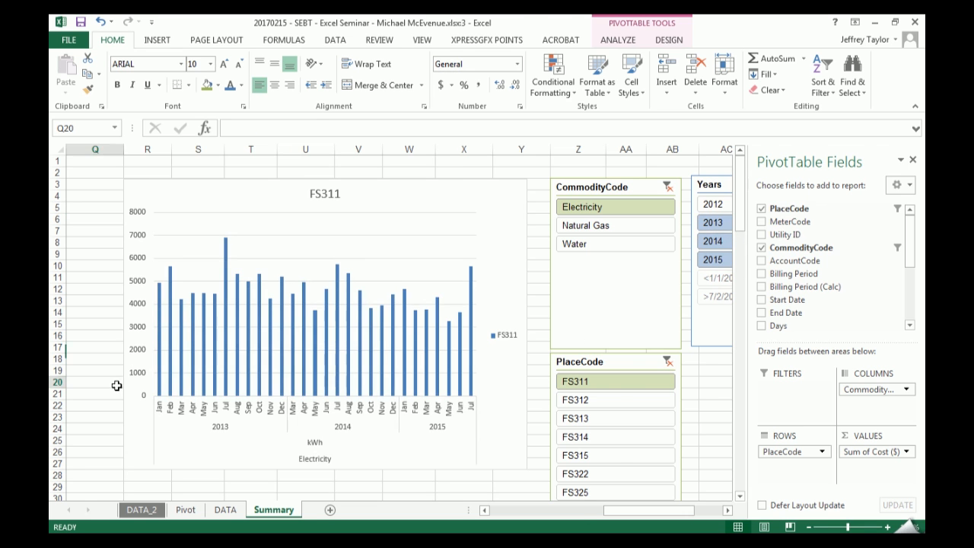
- Bring the chart's pivot data and slicers into view together and clear the Years slicer's filter
scroll(122, 380, "left", 5)
left_click_drag(680, 510, 753, 510)
left_click(896, 177)
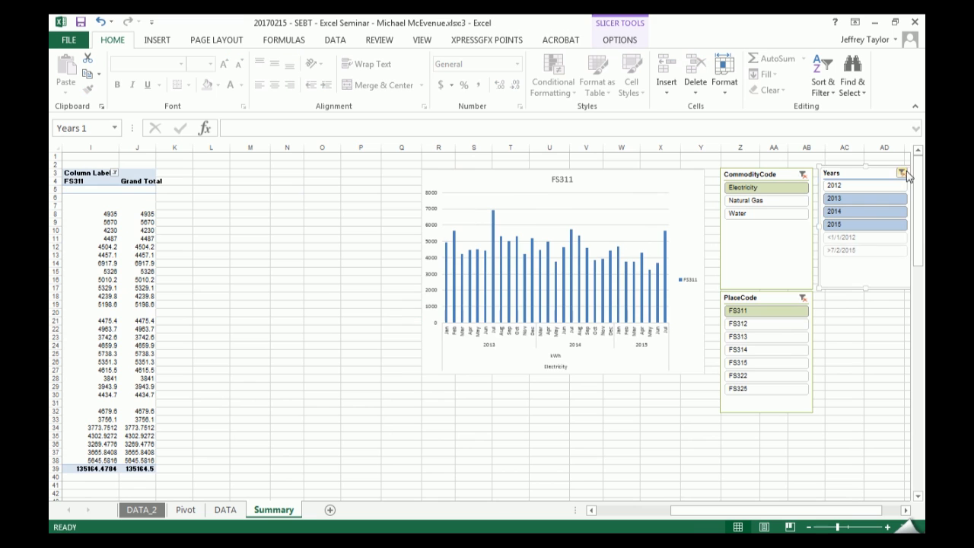
left_click(902, 172)
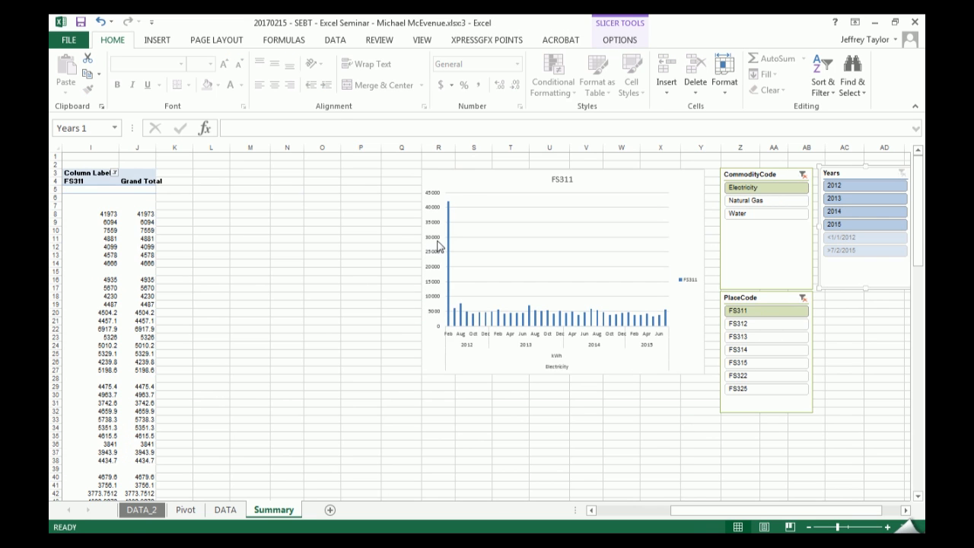
- Return to the first records of the DATA_2 table and select cell E126 in the AccountCode column
left_click(123, 511)
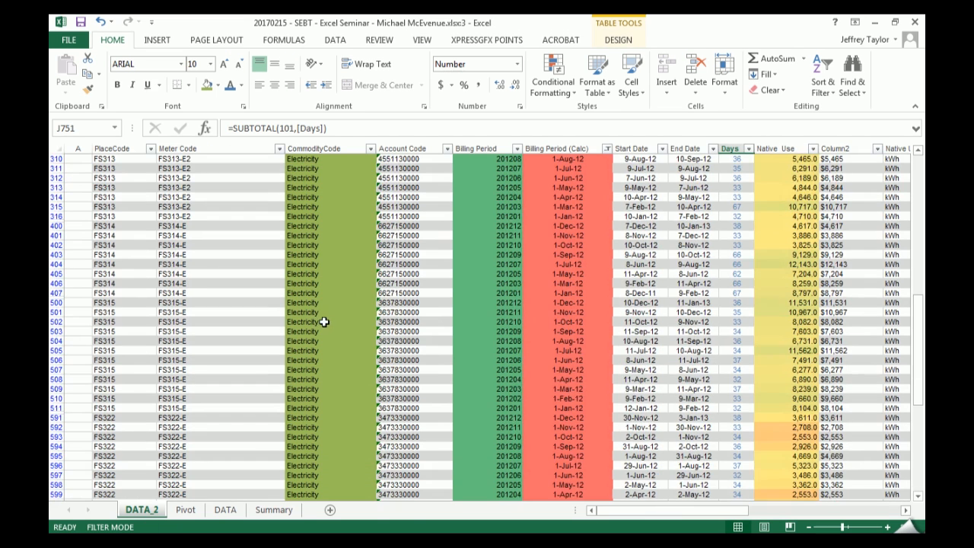
scroll(327, 307, "up", 7)
left_click(380, 293)
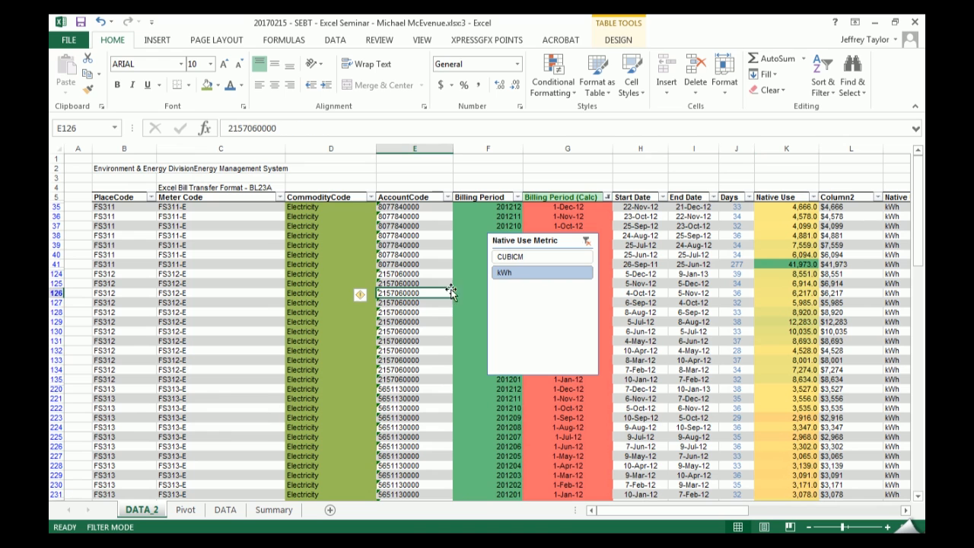
- Insert a new column immediately before Native Use in the DATA_2 table and name its header "Use?"
right_click(785, 149)
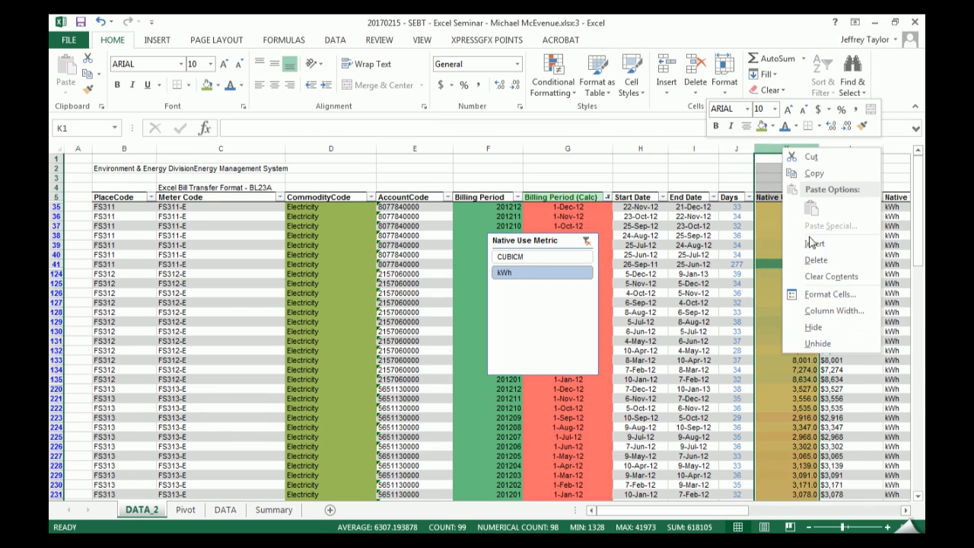
left_click(815, 245)
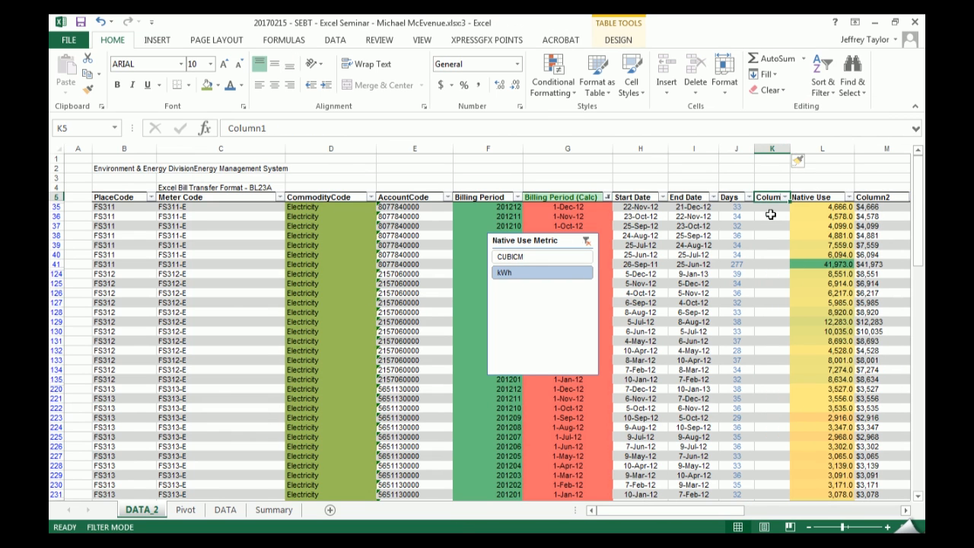
type("Us")
key("Return")
- Enter the formula ="Y" in the Use? cell of row 35 so it fills the whole table column
key("Down")
key("Down")
key("Down")
key("Down")
key("Down")
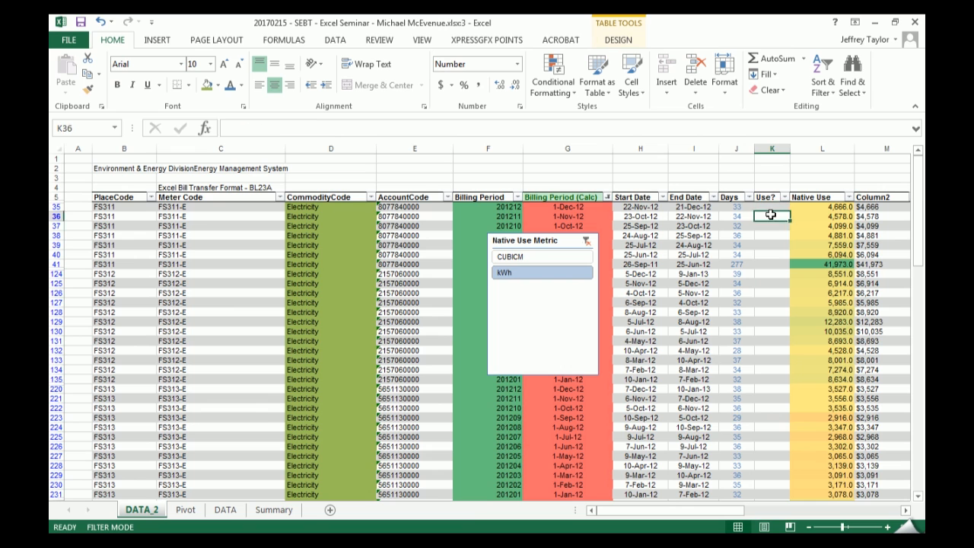
key("Up")
key("Up")
key("Up")
key("Up")
key("Up")
type("=")
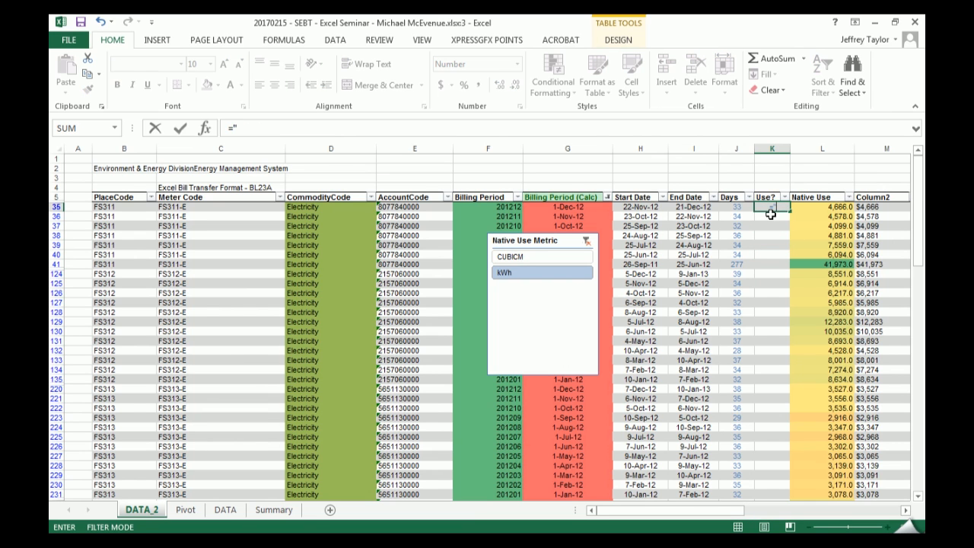
key("Return")
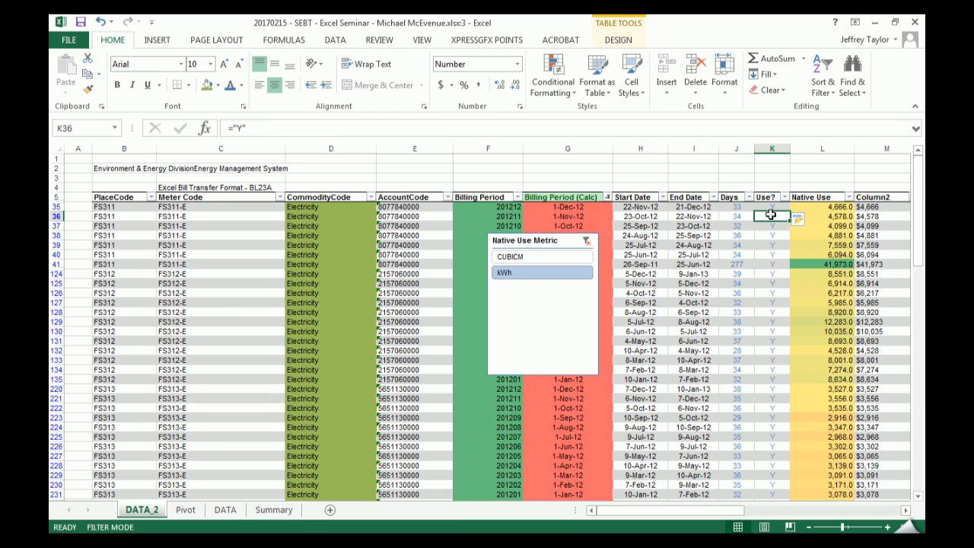
- Overwrite the Use? value with N for the 277-day FS311 bill in row 41
left_click(763, 265)
type("N")
key("ctrl+Return")
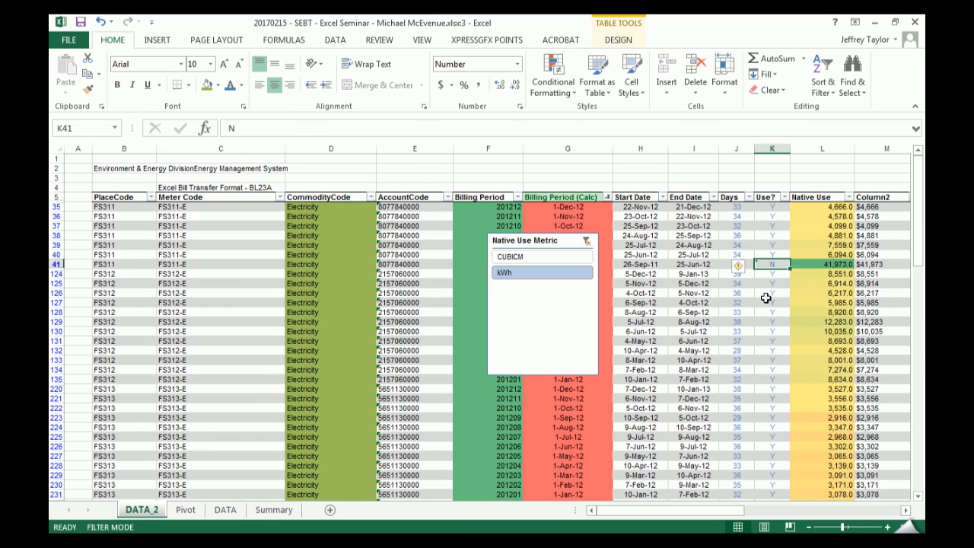
- Highlight Use? column cells equal to N with Light Red Fill with Dark Red Text, and select the flagged cell K41
left_click(771, 191)
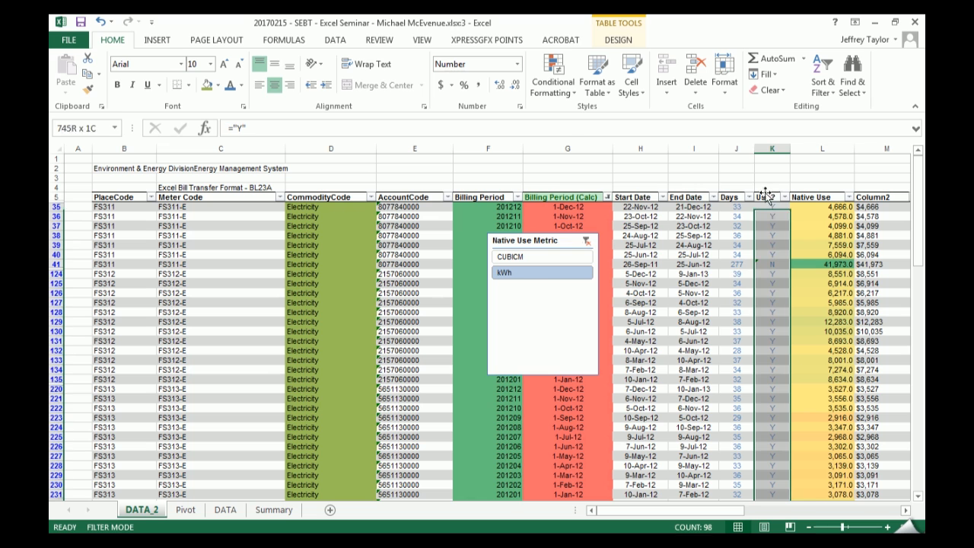
left_click(553, 76)
mouse_move(597, 112)
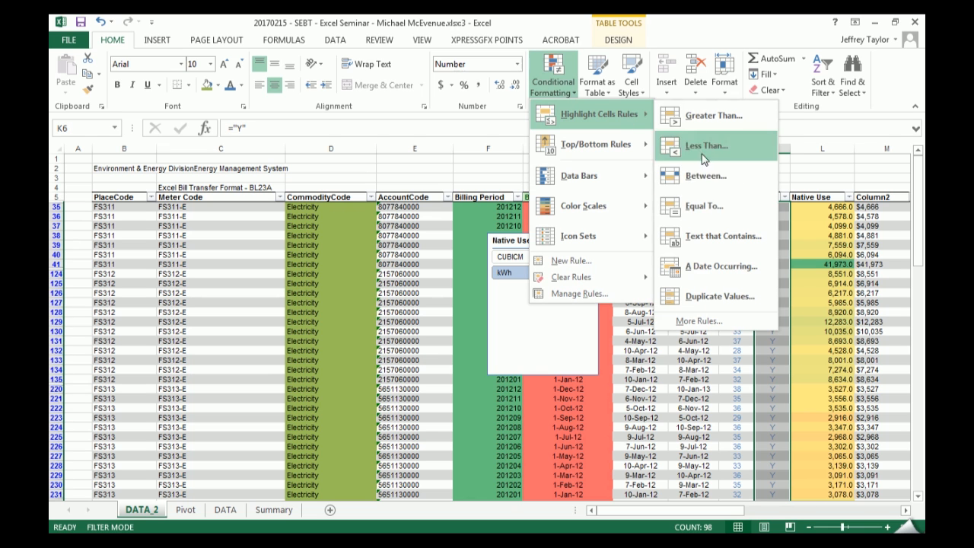
left_click(734, 213)
type("N")
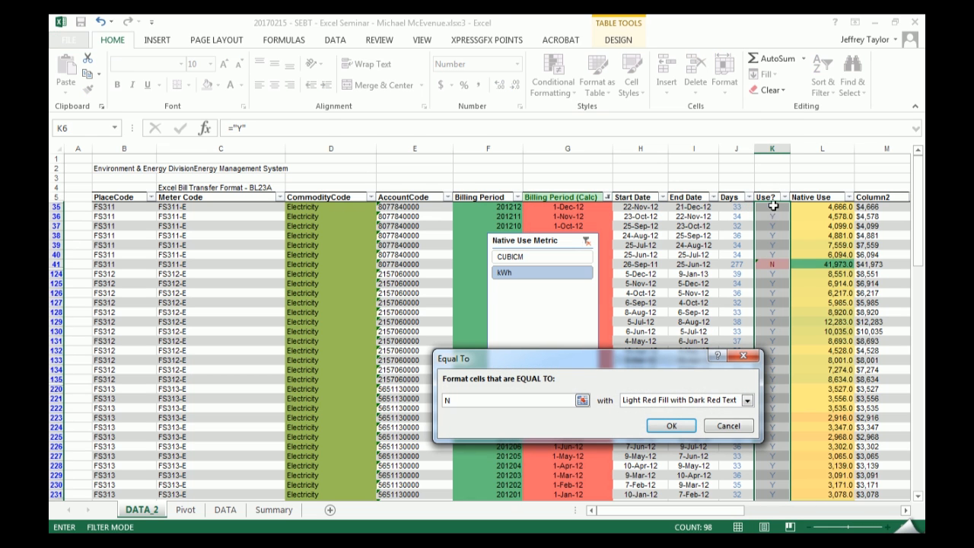
left_click(671, 425)
left_click_drag(735, 283, 736, 274)
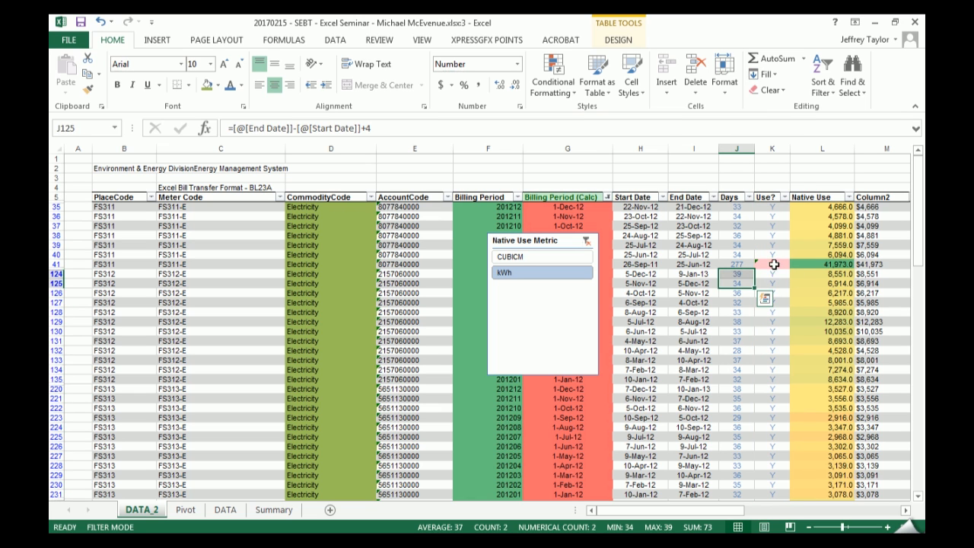
left_click(773, 264)
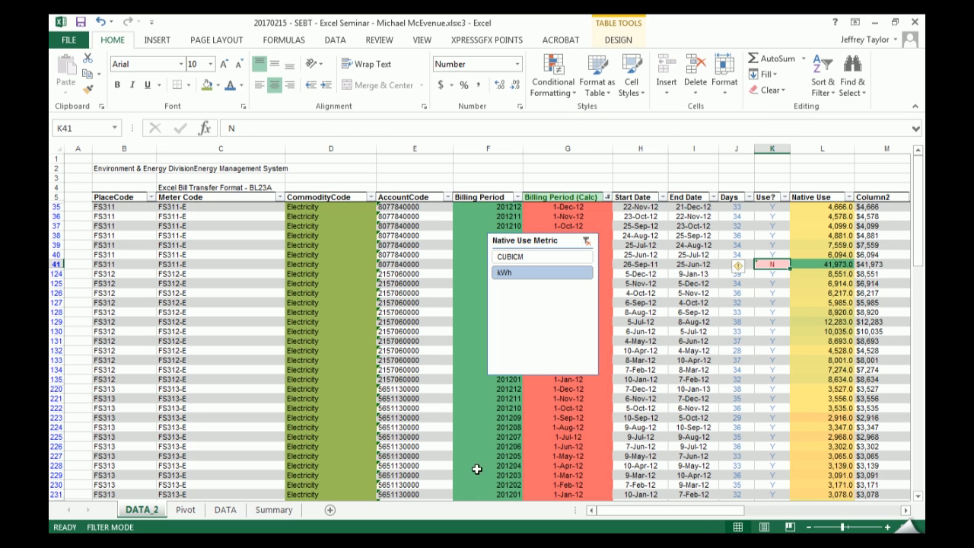
- Refresh the pivot data behind the FS311 chart on the Summary sheet
left_click(274, 510)
left_click(690, 193)
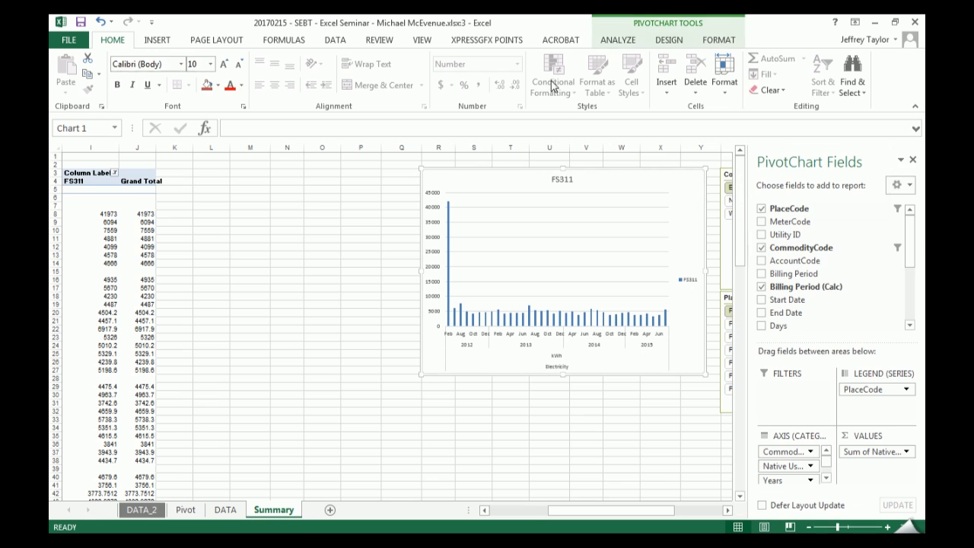
left_click(618, 40)
left_click(446, 87)
left_click(460, 107)
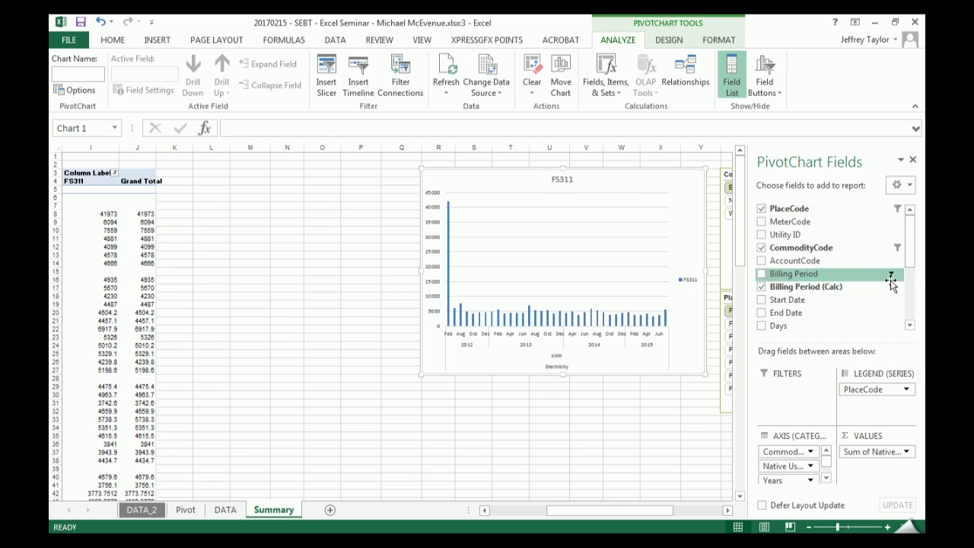
- Check the fields available as slicers for the FS311 chart without inserting any, and refresh the pivot data once more
left_click_drag(641, 511, 691, 513)
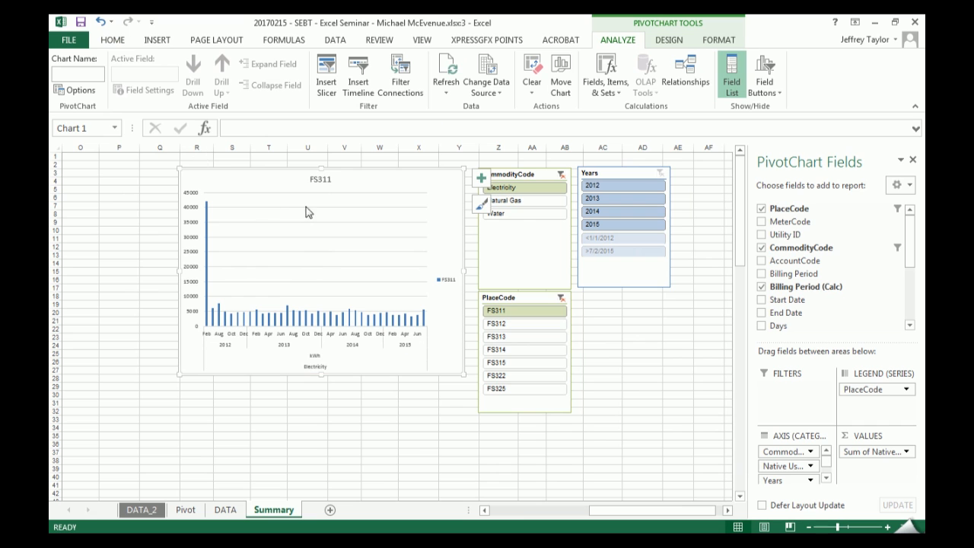
left_click(327, 74)
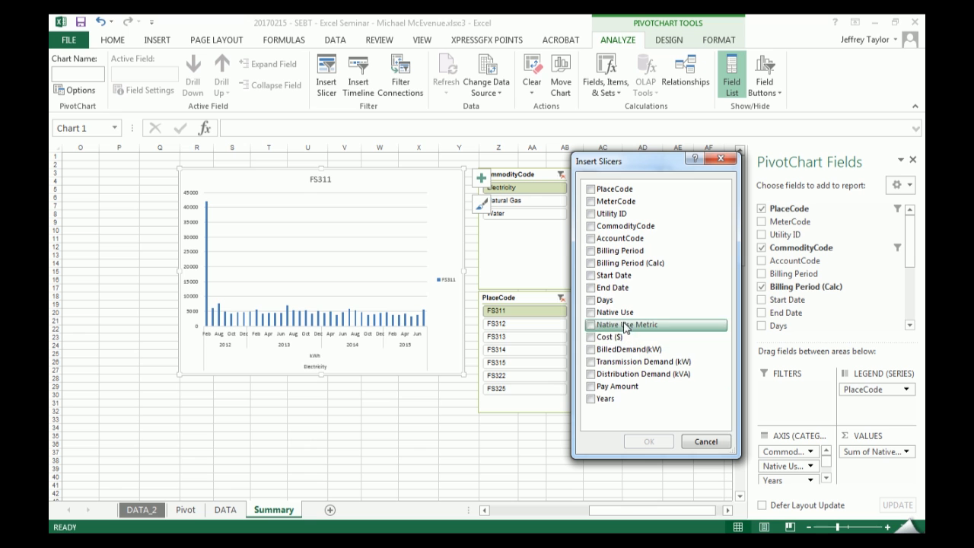
left_click(706, 442)
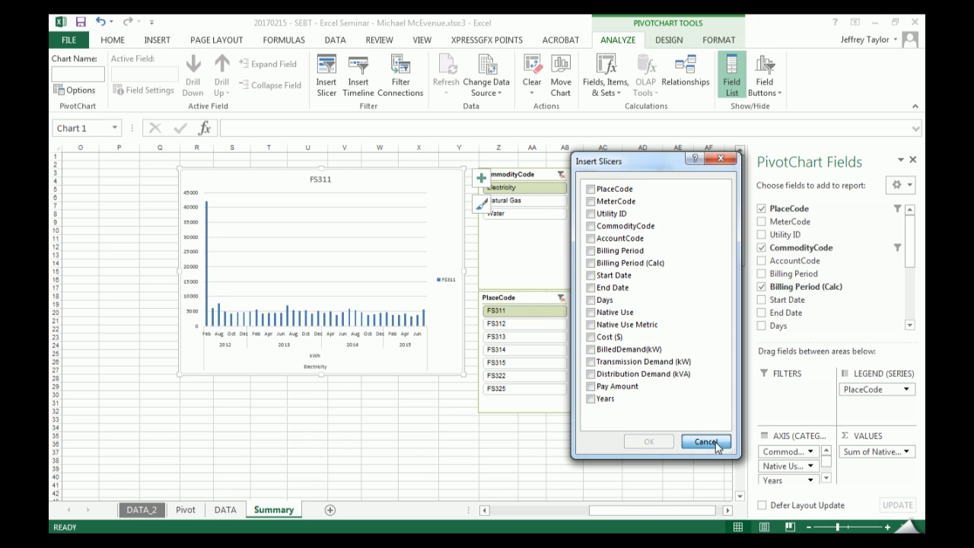
left_click(446, 93)
left_click(470, 122)
left_click(415, 179)
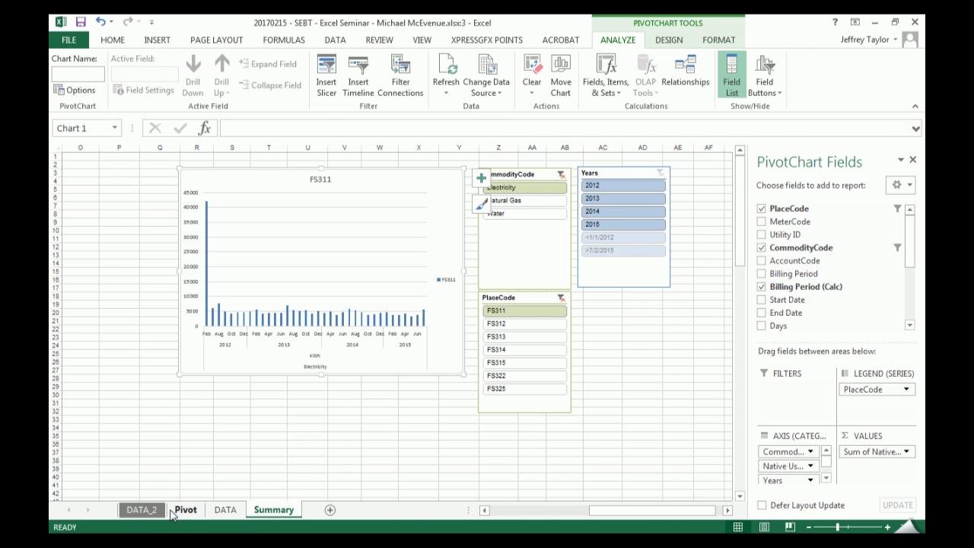
- Check the workbook's list of hidden sheets without unhiding any
right_click(142, 509)
left_click(190, 487)
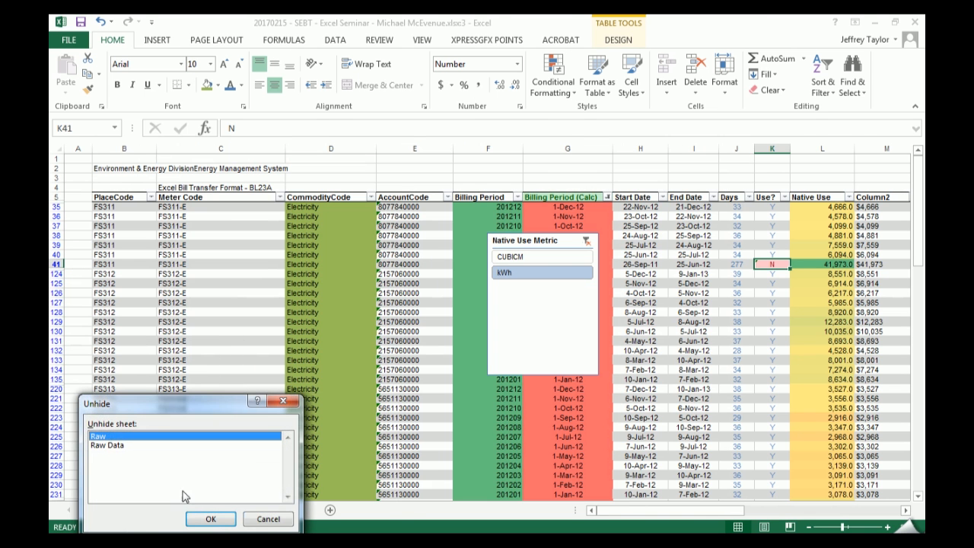
left_click(210, 517)
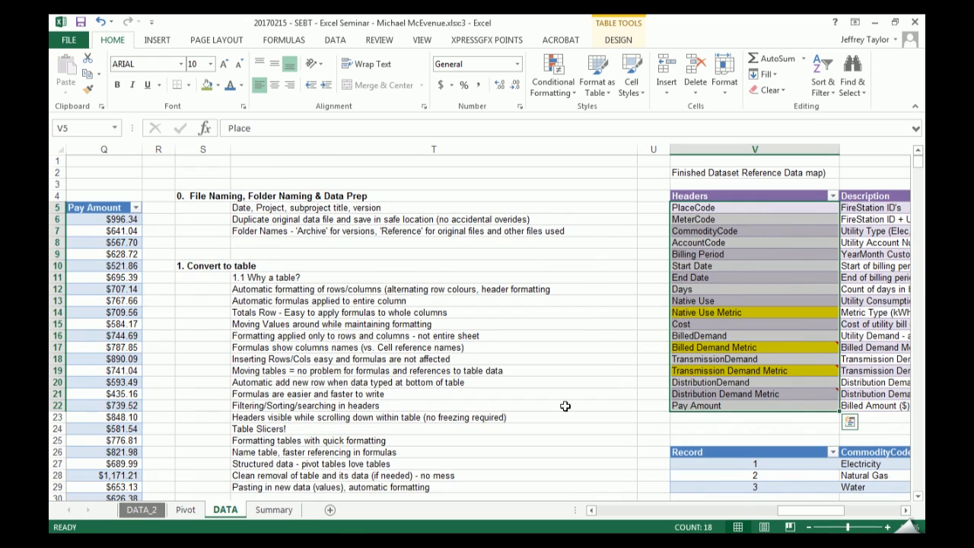
- Examine the first columns of the billing table on the DATA sheet and its CommodityCode filter, and select cell A9
left_click_drag(791, 510, 614, 520)
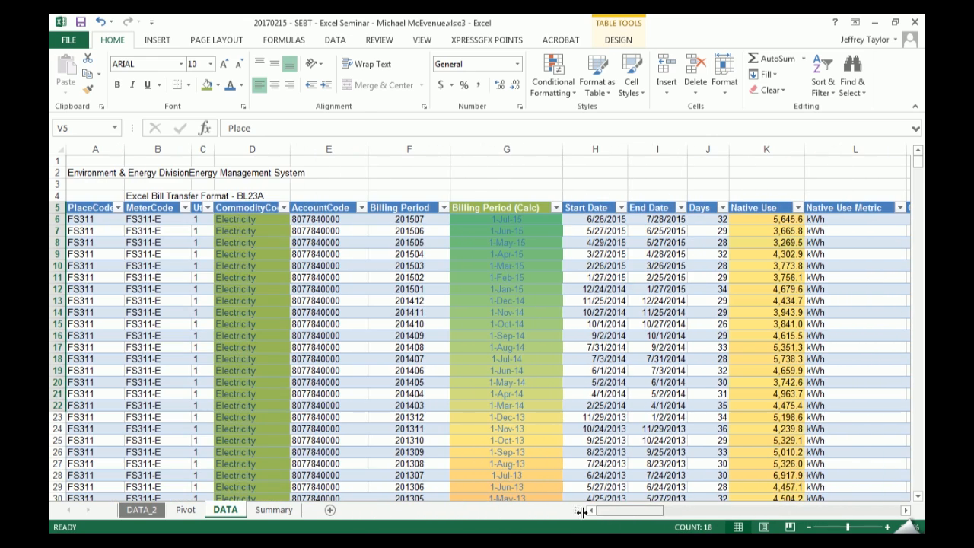
left_click(283, 207)
left_click(361, 320)
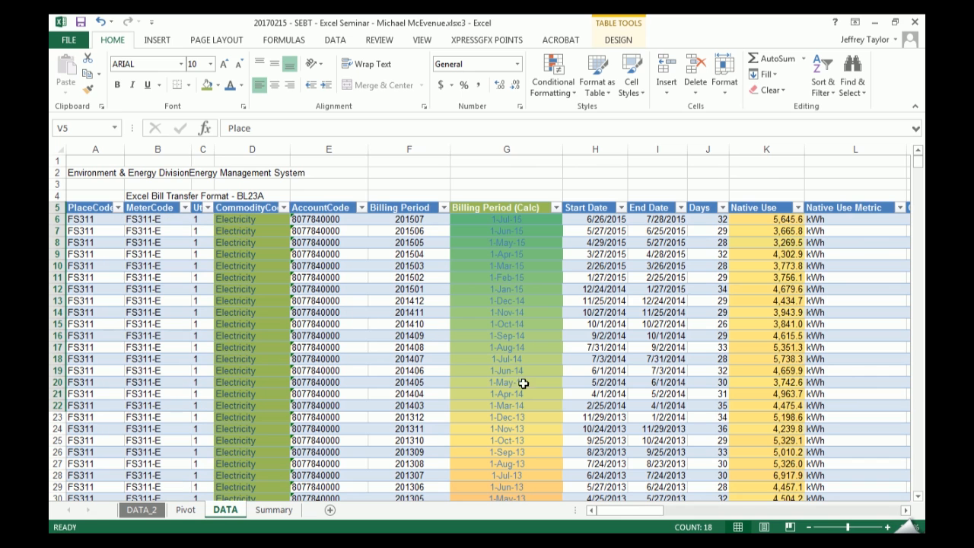
left_click(120, 254)
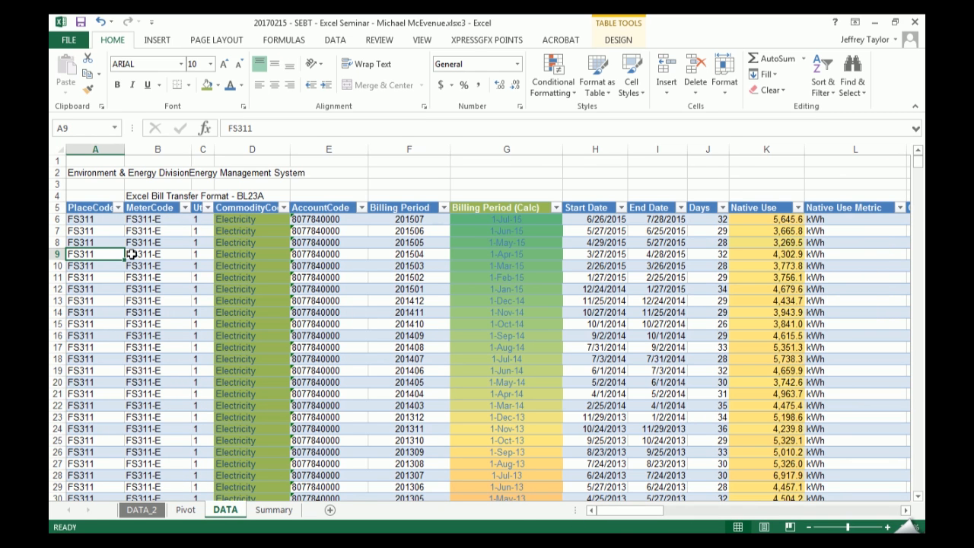
- Revisit the FS311 chart on the Summary sheet and clear all filters from the DATA_2 table
left_click(284, 510)
left_click(640, 447)
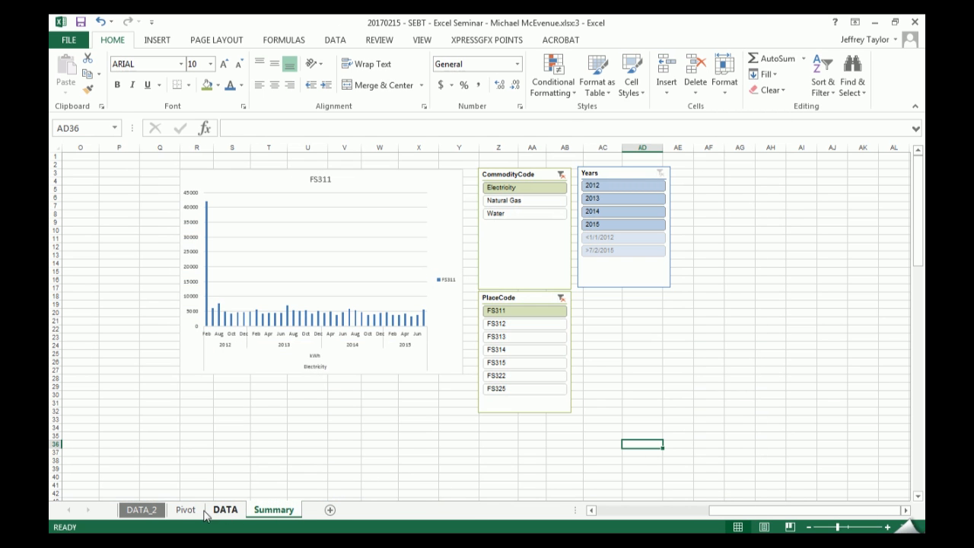
left_click(141, 510)
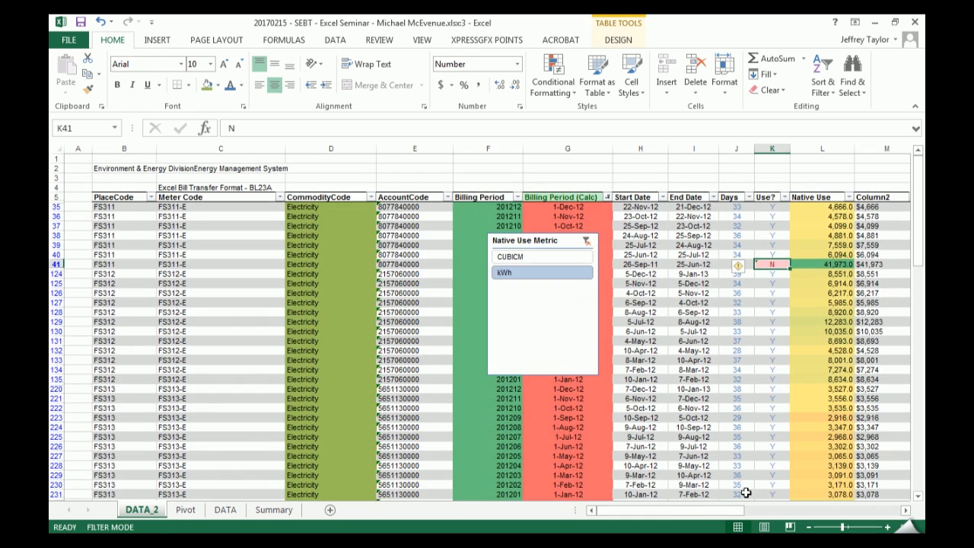
left_click_drag(688, 515, 827, 513)
left_click(822, 82)
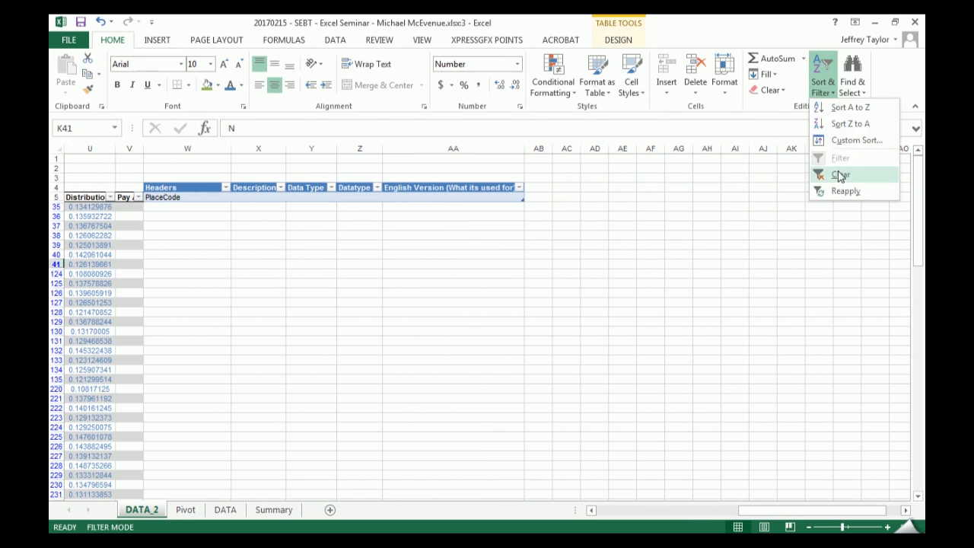
left_click(837, 172)
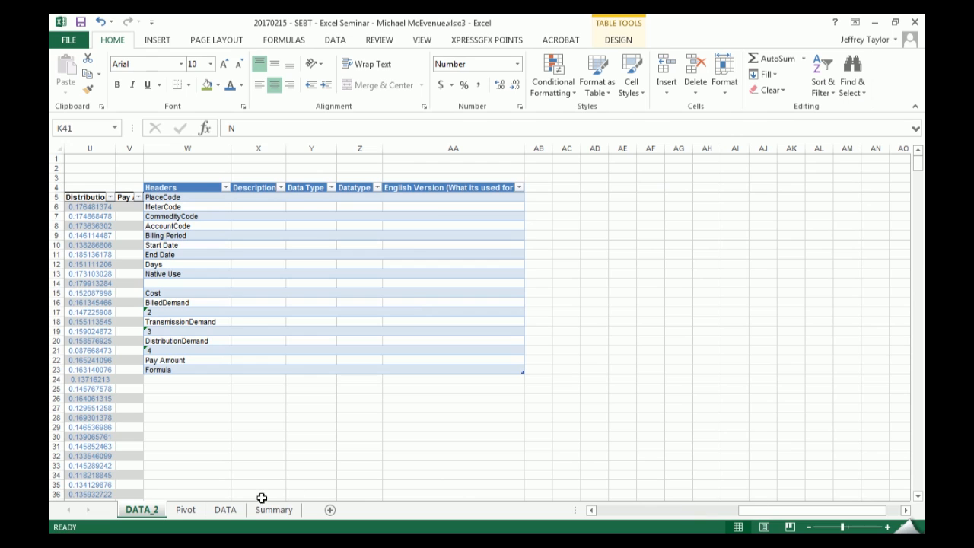
- Fill cell V44 green, below the fire station reference table on the DATA sheet
left_click(222, 510)
left_click_drag(646, 511, 803, 513)
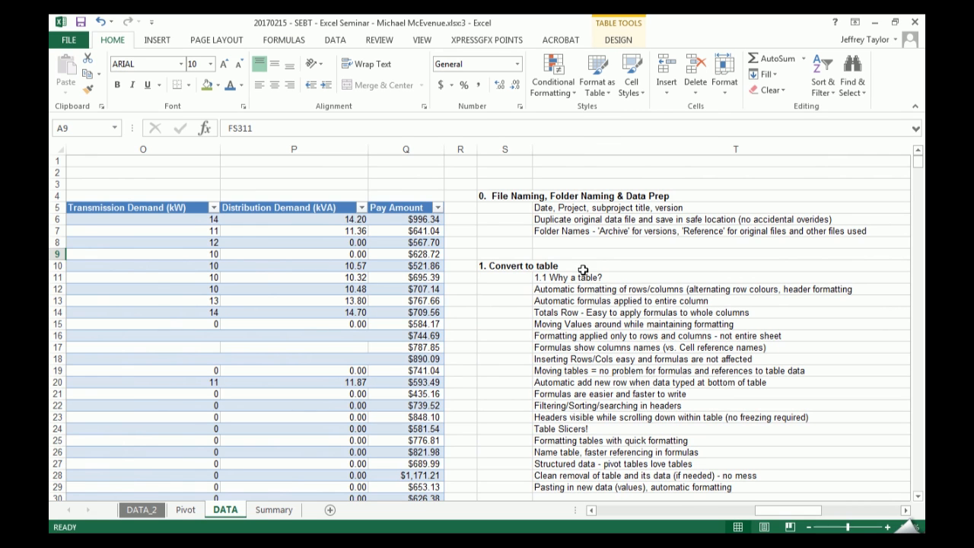
left_click_drag(784, 510, 817, 510)
scroll(548, 284, "left", 5)
scroll(700, 344, "right", 2)
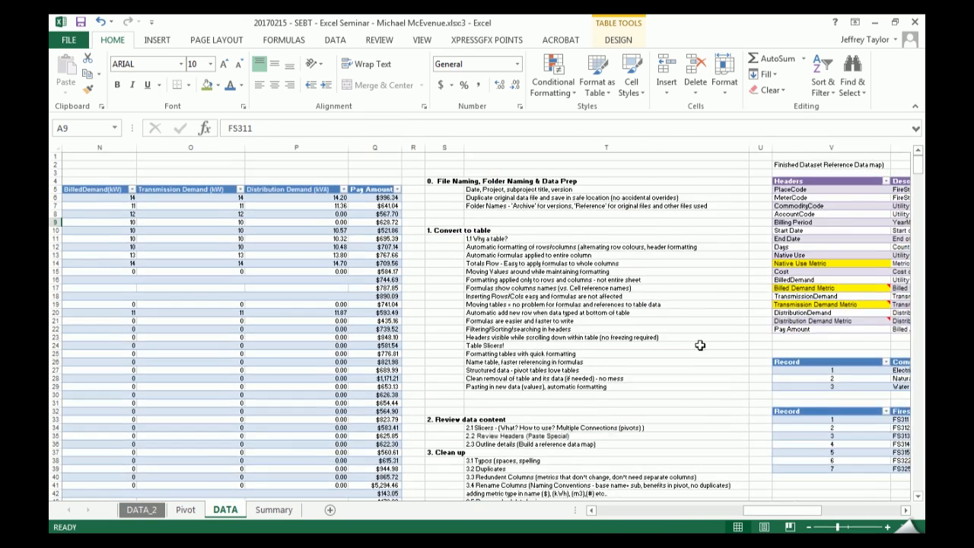
scroll(700, 343, "down", 4)
scroll(784, 517, "right", 3)
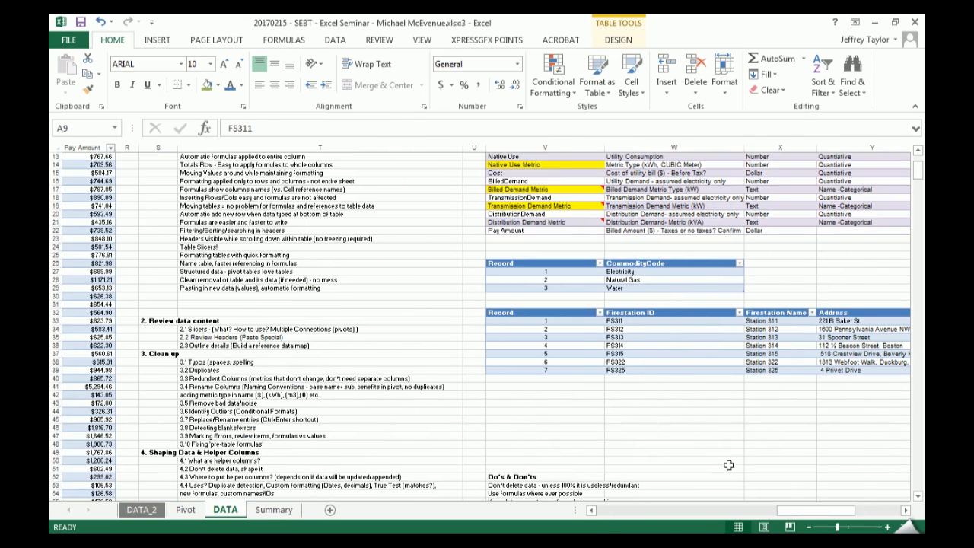
left_click(550, 413)
left_click(205, 85)
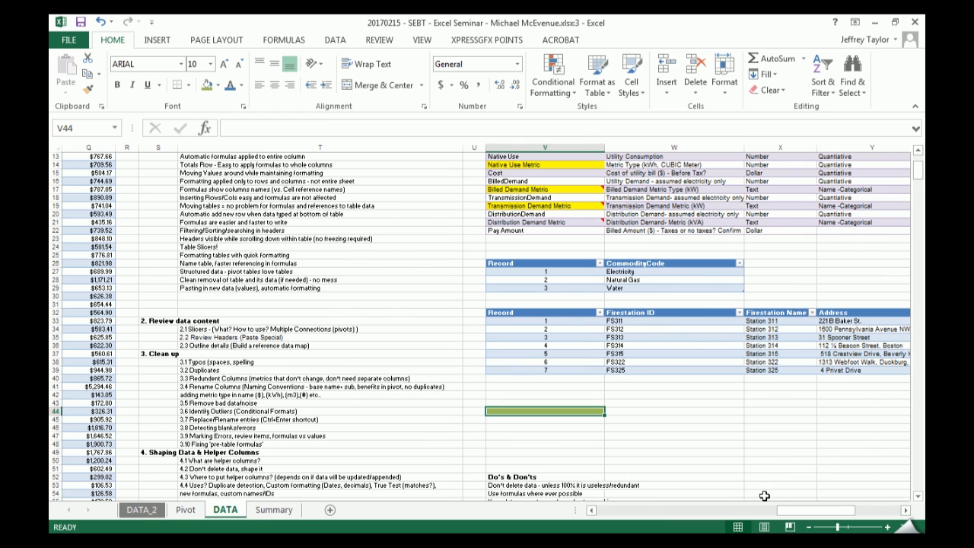
- Label the green legend cell by entering "Elec" in W44
key("Tab")
type("Elec")
key("Return")
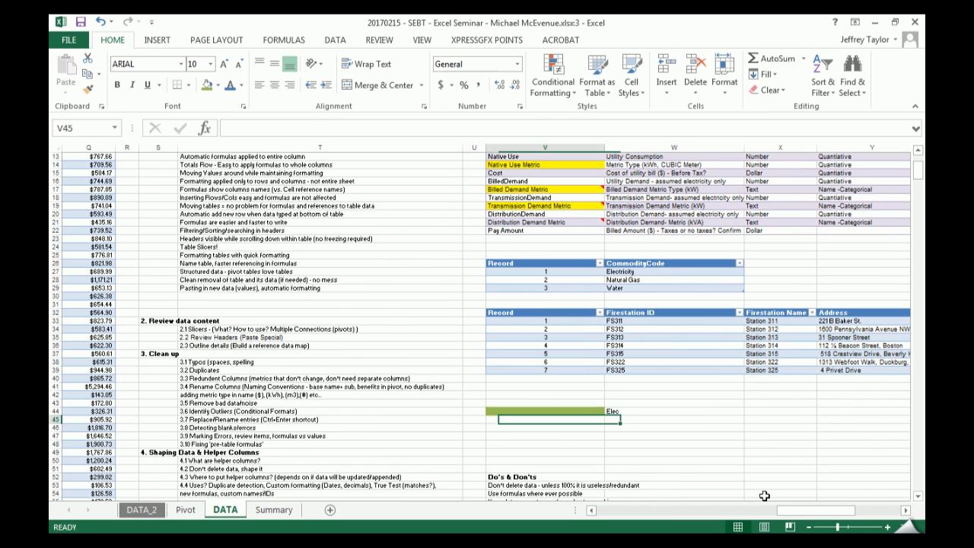
- Abandon a legend heading in V43, remove the green fill and Elec label from row 44, and return to the reference tables
key("Up")
key("Up")
type("Le")
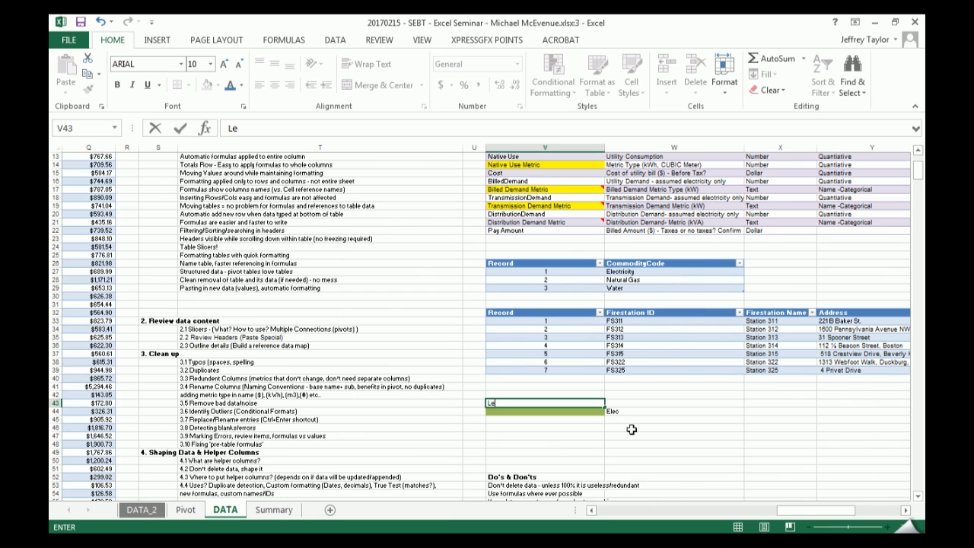
key("Escape")
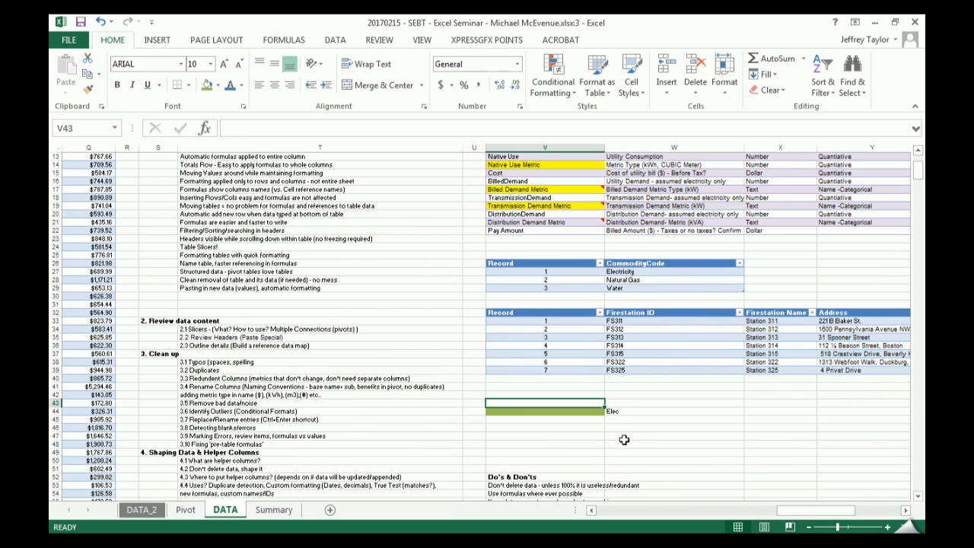
mouse_move(626, 399)
left_mouse_down()
mouse_move(571, 400)
mouse_move(572, 411)
mouse_move(598, 413)
mouse_move(573, 401)
mouse_move(573, 411)
mouse_move(580, 406)
left_mouse_up()
left_click(580, 411)
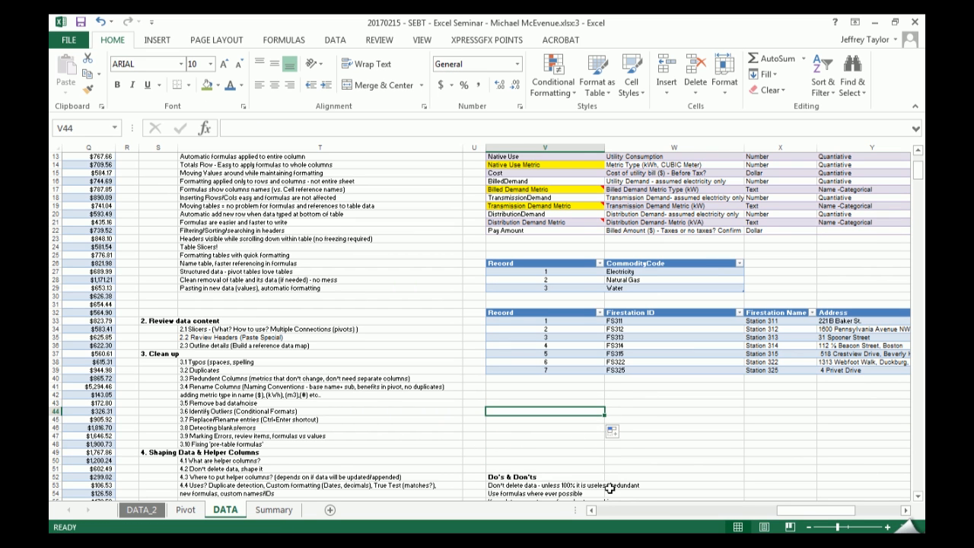
scroll(622, 434, "up", 4)
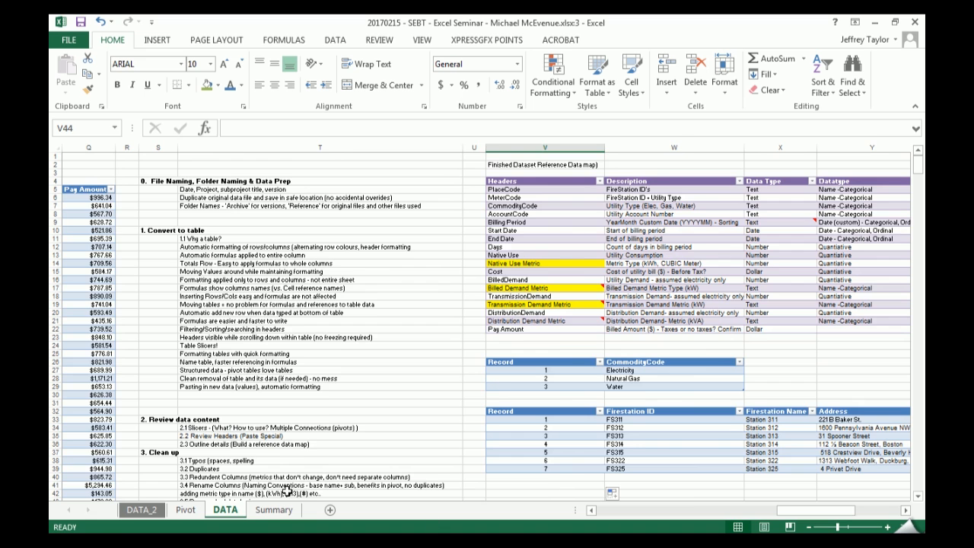
- Review the Summary and DATA_2 sheets, and examine the January 2013 electricity cost for FS313 in the Pivot sheet's table
left_click(272, 510)
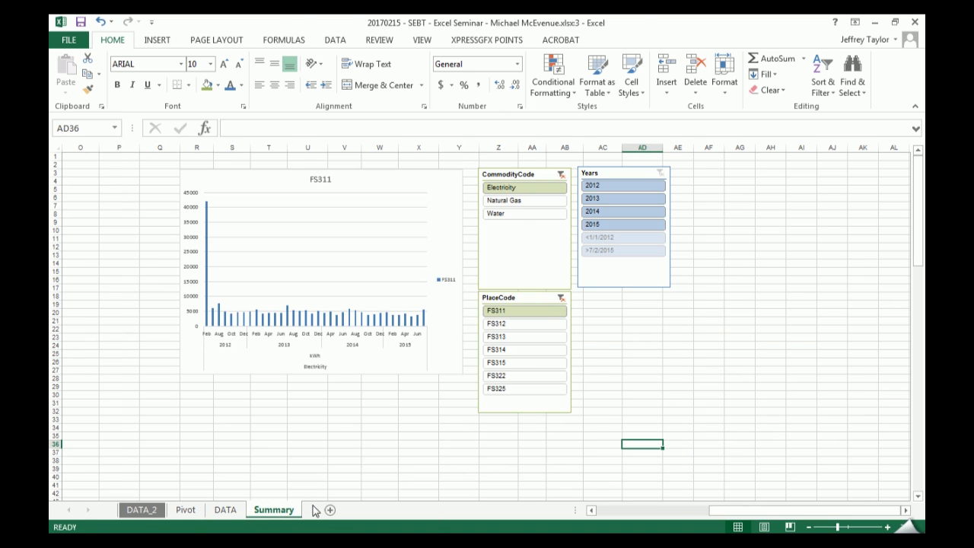
left_click(142, 510)
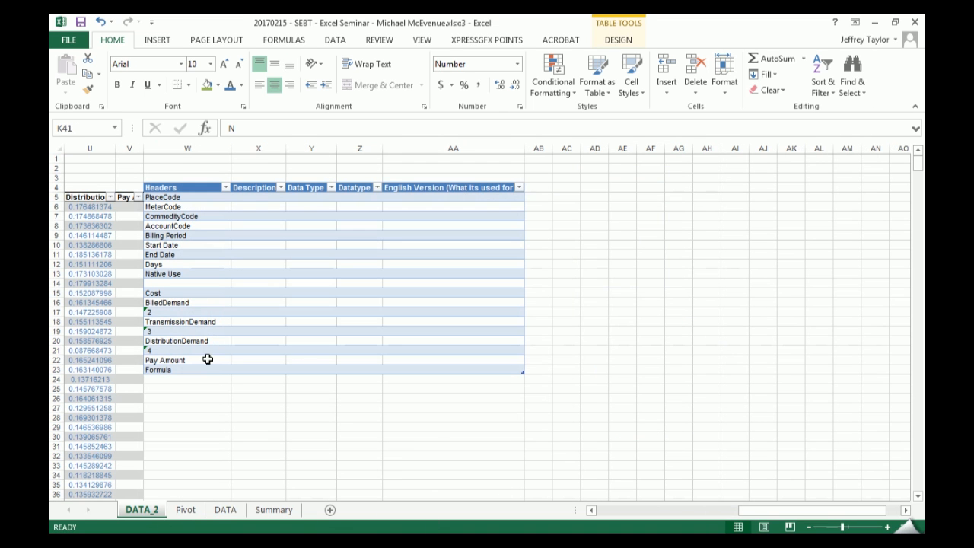
left_click_drag(819, 510, 791, 512)
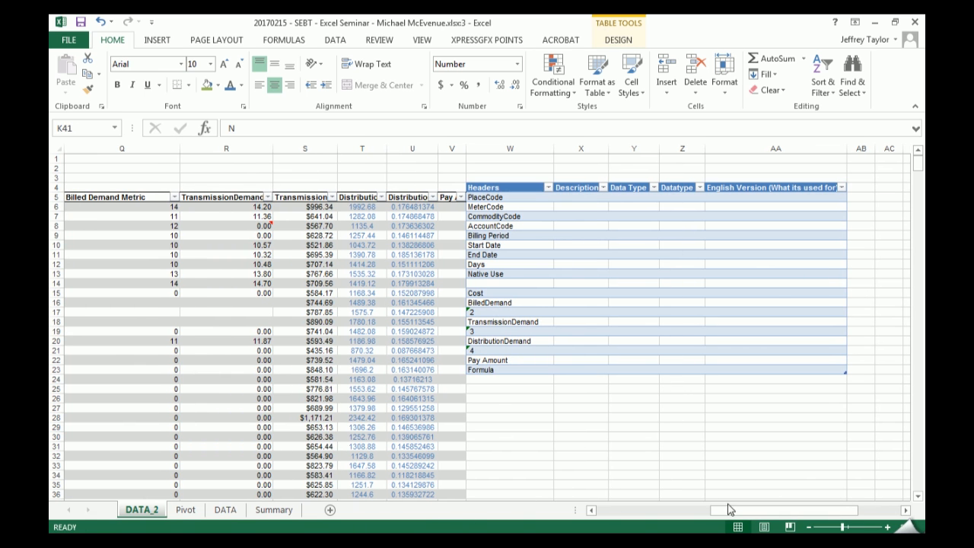
left_click_drag(726, 512, 502, 509)
left_click(274, 510)
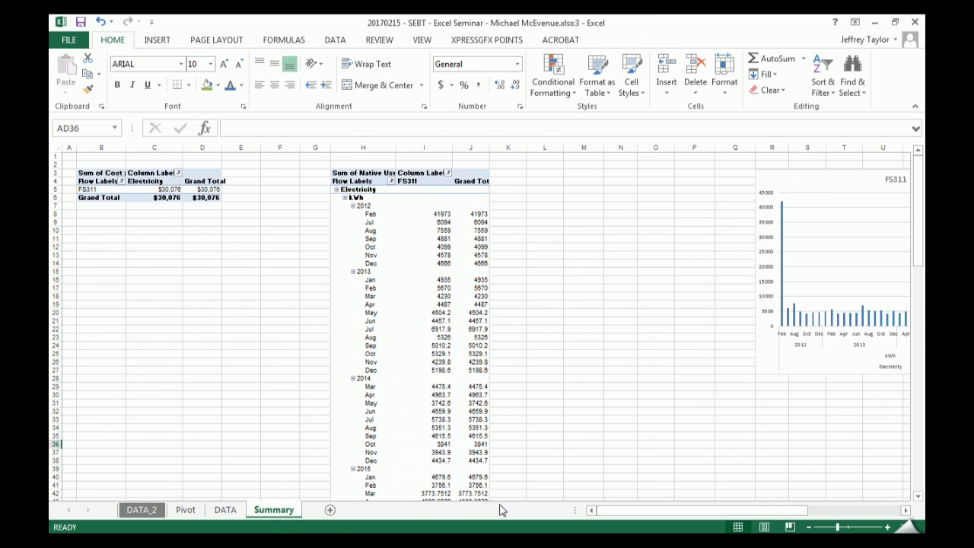
left_click(186, 509)
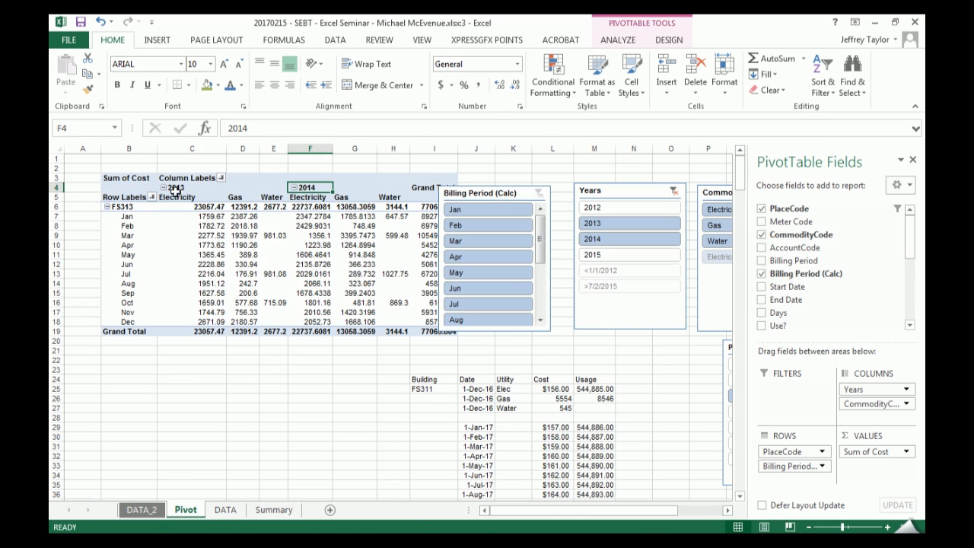
left_click_drag(130, 218, 194, 218)
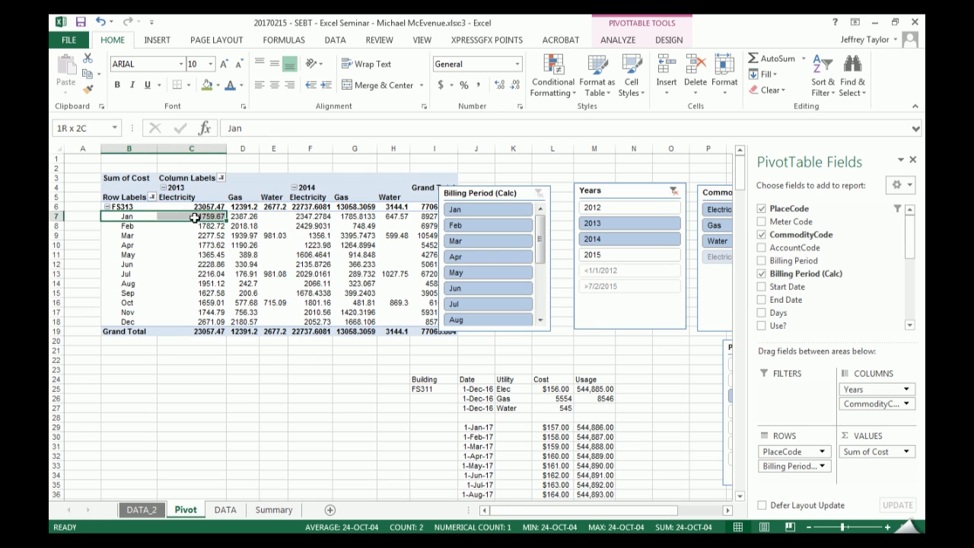
left_click(210, 217)
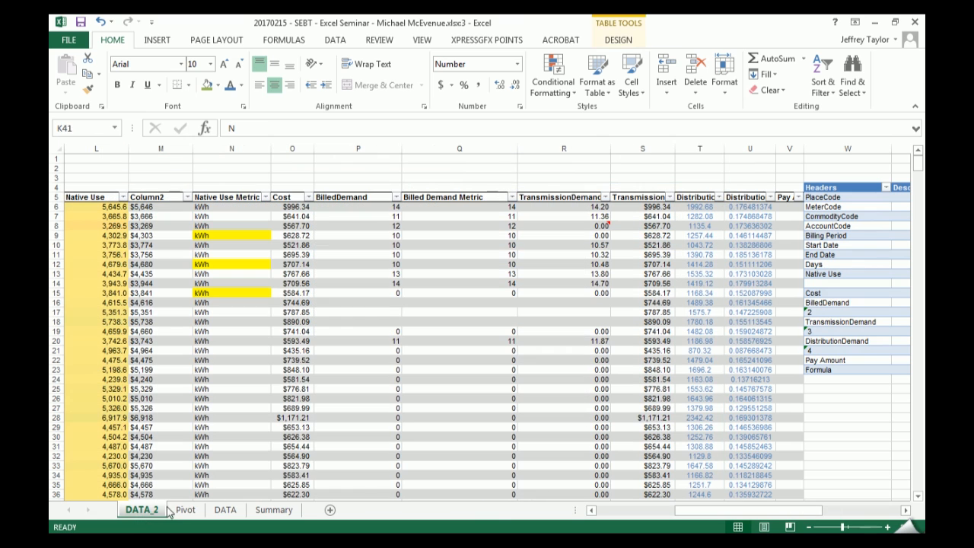
- Insert a blank column before the Headers reference table on the DATA_2 sheet and autofit the Pay Amount column
right_click(825, 151)
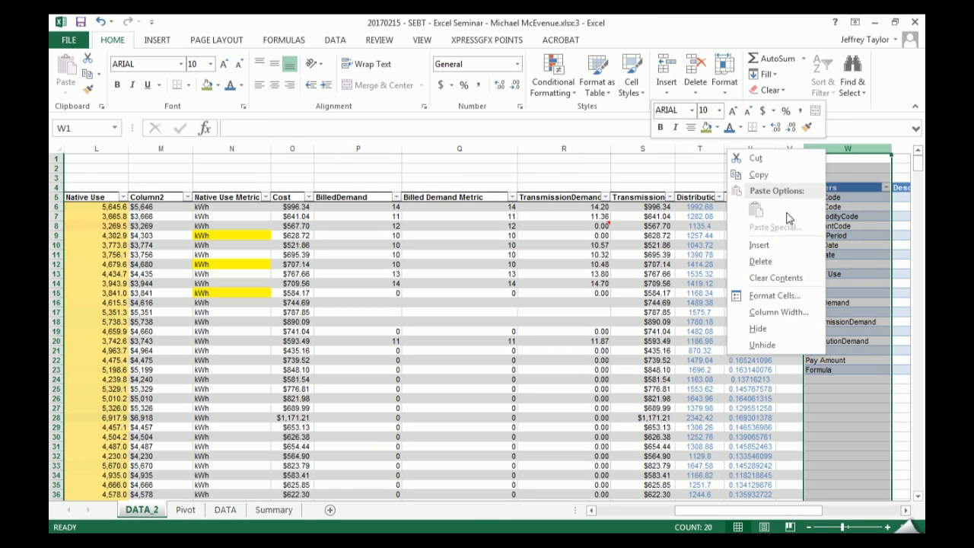
left_click(761, 245)
left_click(762, 334)
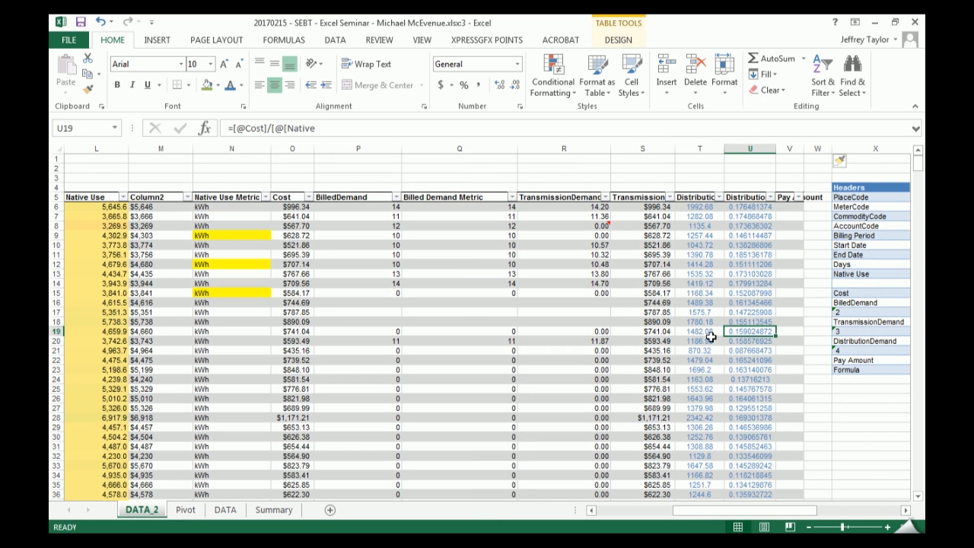
double_click(801, 152)
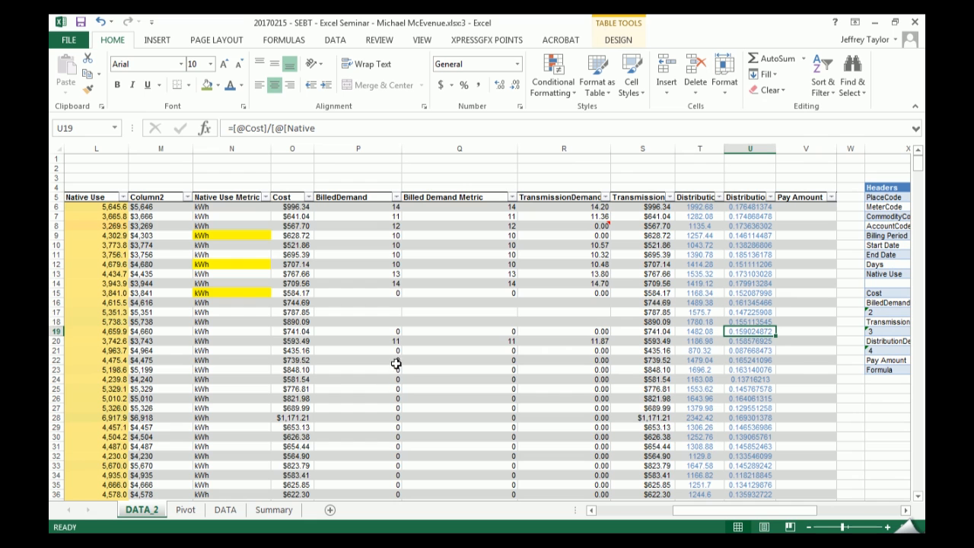
- Copy the FS311 place code from B6 into E2 above the main data table
left_click_drag(723, 510, 646, 510)
left_click(399, 177)
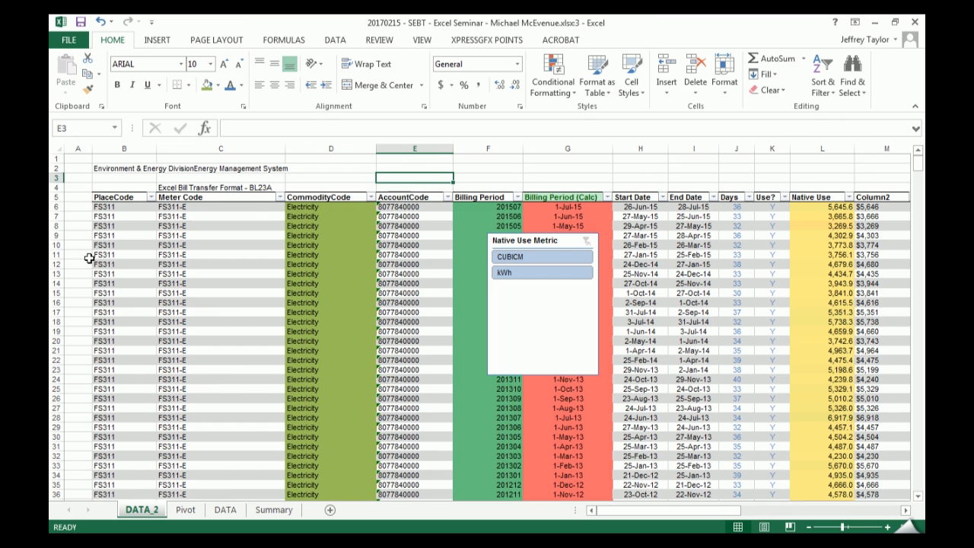
left_click(107, 207)
key("ctrl+c")
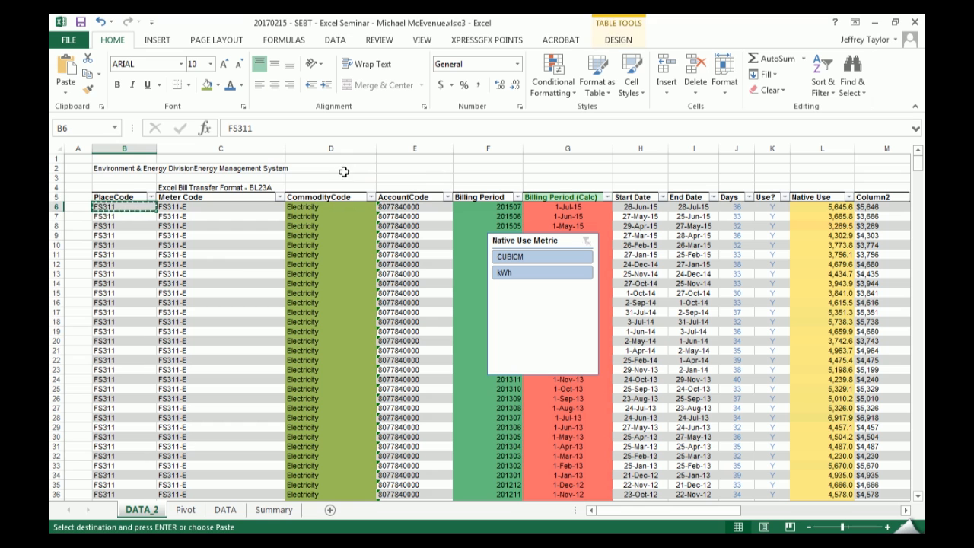
left_click(343, 168)
left_click(415, 168)
key("ctrl+v")
- Copy the Electricity commodity value from D7 into F2, beside the FS311 criterion
left_click(304, 216)
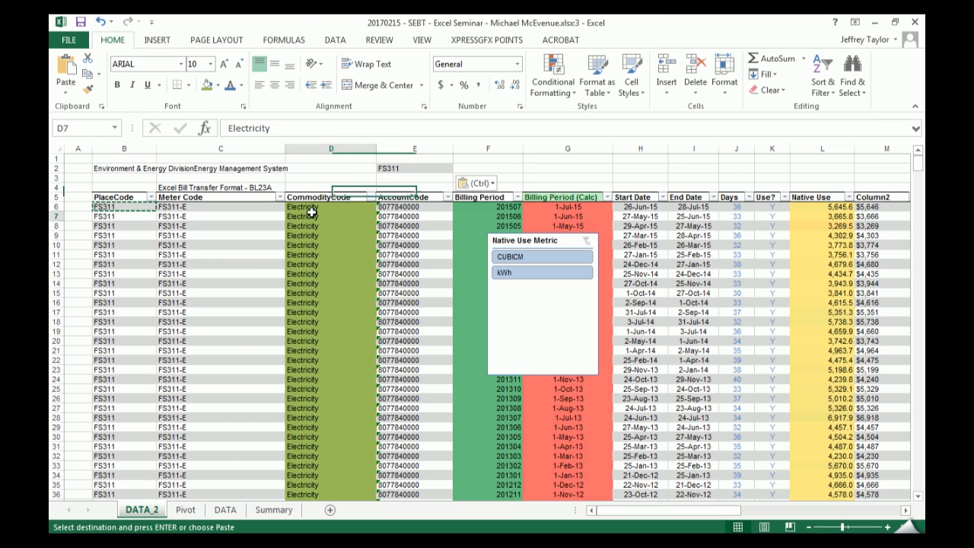
key("ctrl+c")
left_click(474, 167)
key("ctrl+v")
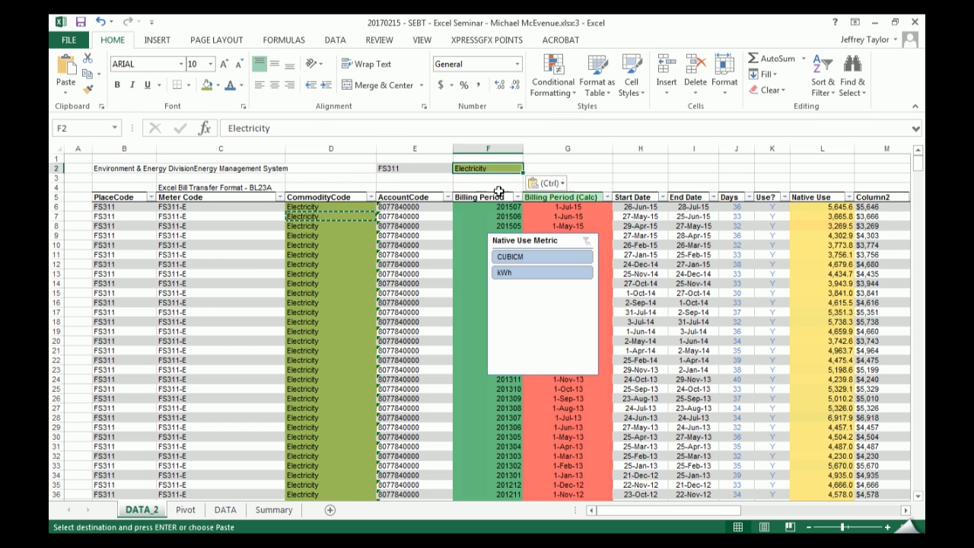
key("Escape")
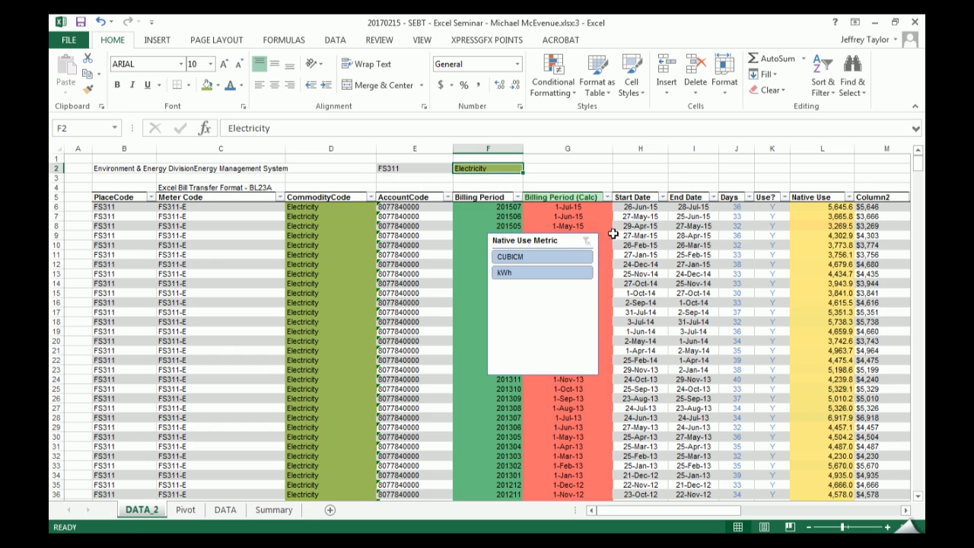
- Enter "$" in G1 as the cost heading for the FS311 and Electricity criteria
left_click(403, 168)
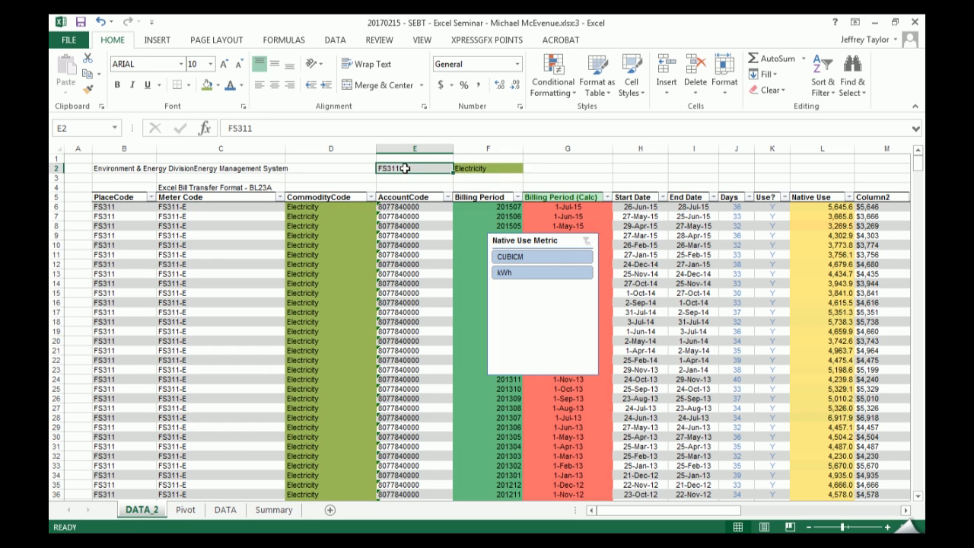
left_click(480, 170)
left_click(578, 167)
left_click(570, 156)
type("$")
- Begin a SUMIFS formula in G2 with the main table's Cost column, tb_main[Cost], as the sum range
left_click(583, 169)
type("=sim")
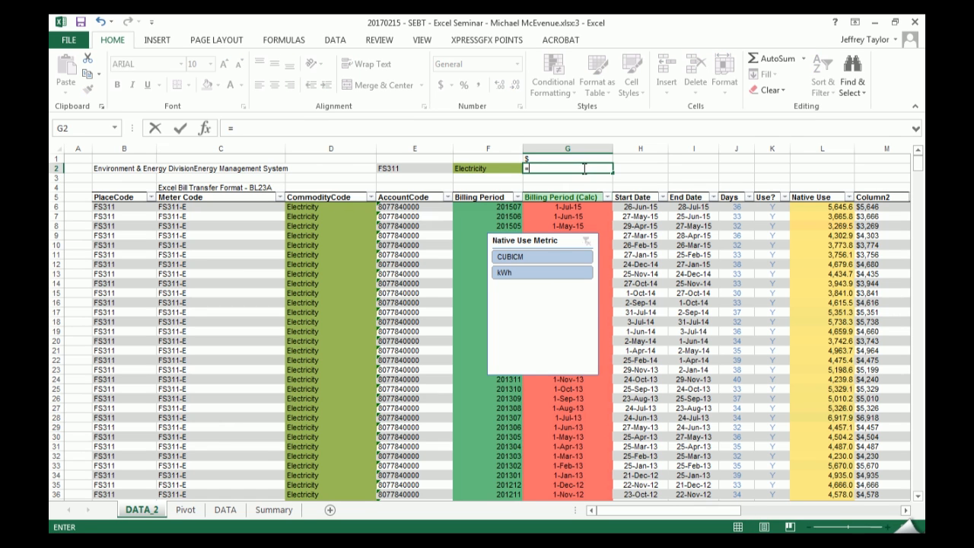
key("BackSpace")
key("BackSpace")
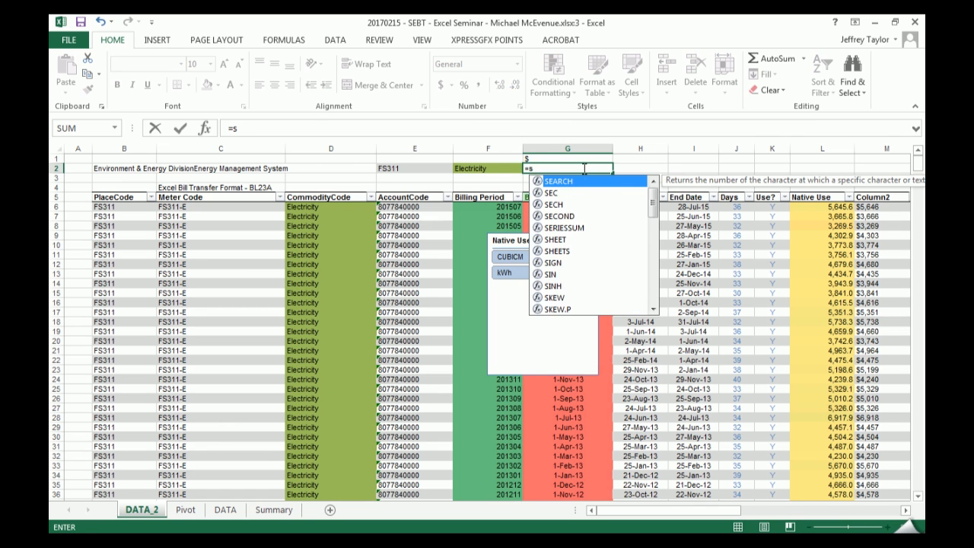
type("umif")
key("Down")
key("Tab")
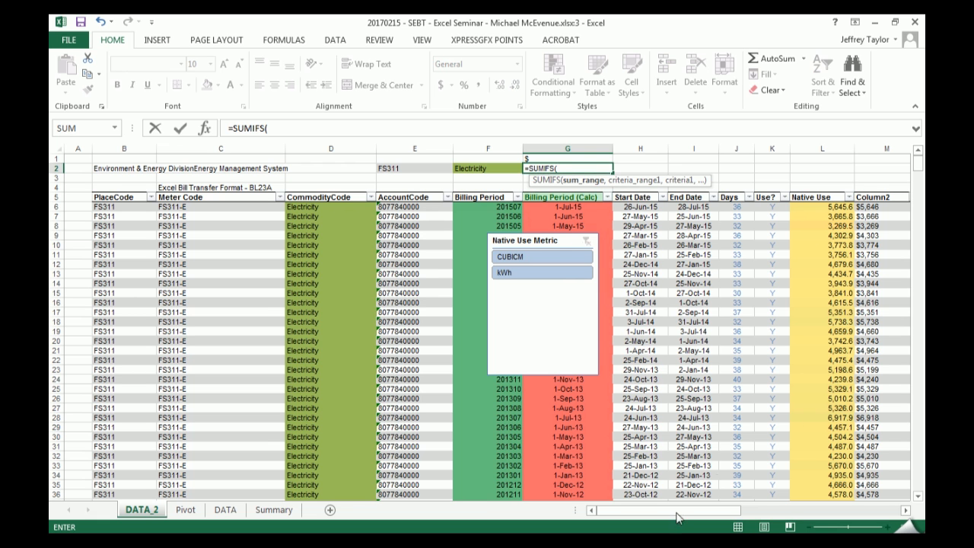
left_click_drag(677, 513, 707, 513)
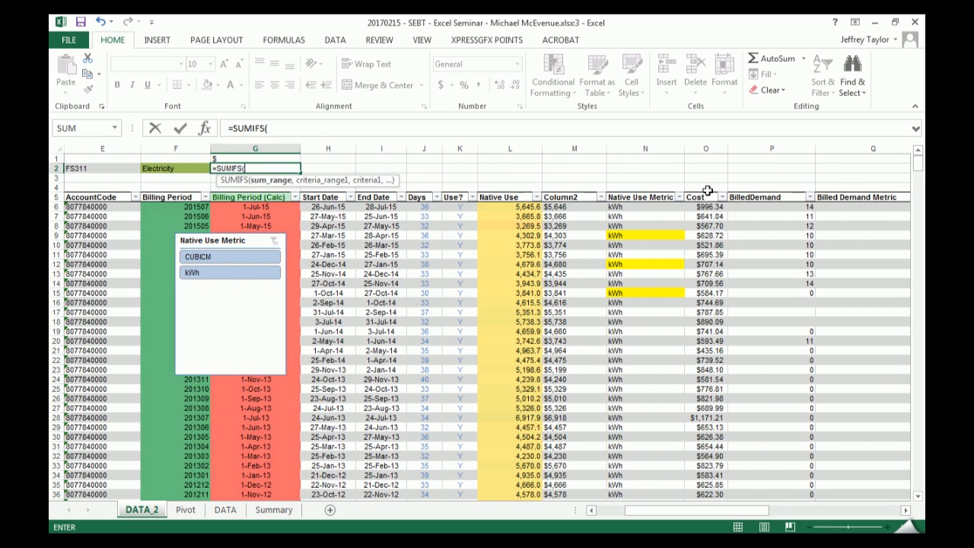
left_click(706, 191)
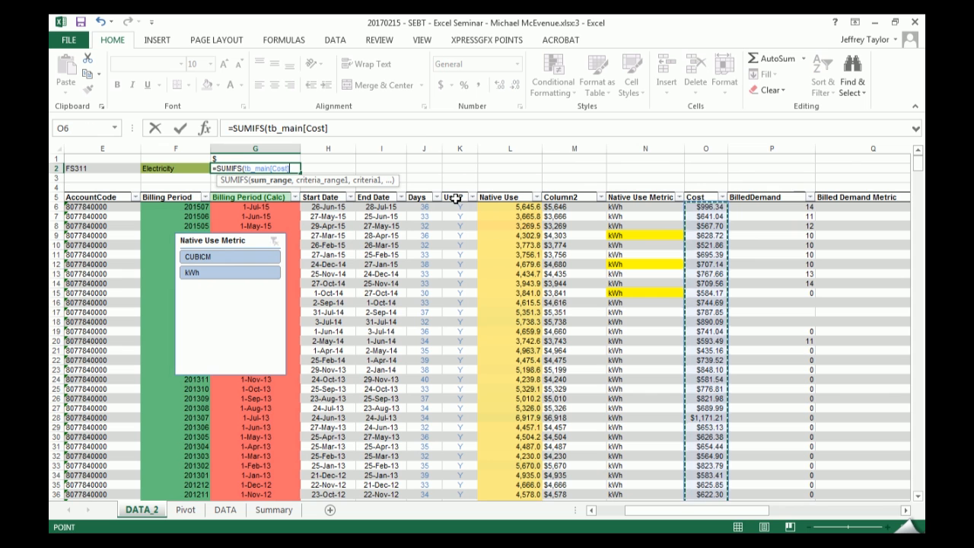
type(",")
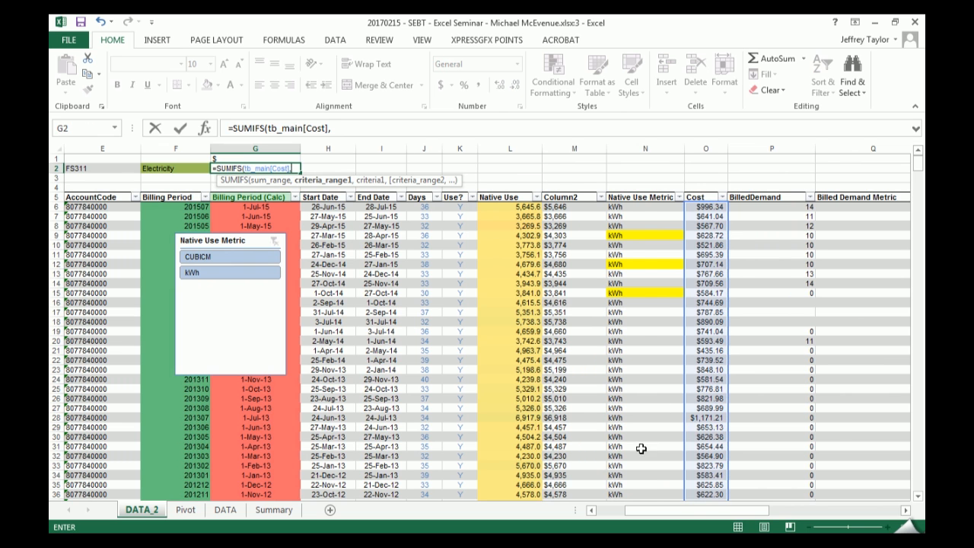
- Add the first SUMIFS condition, matching tb_main[PlaceCode] to the place code in E2
mouse_move(684, 515)
left_mouse_down()
mouse_move(663, 514)
mouse_move(693, 513)
left_mouse_up()
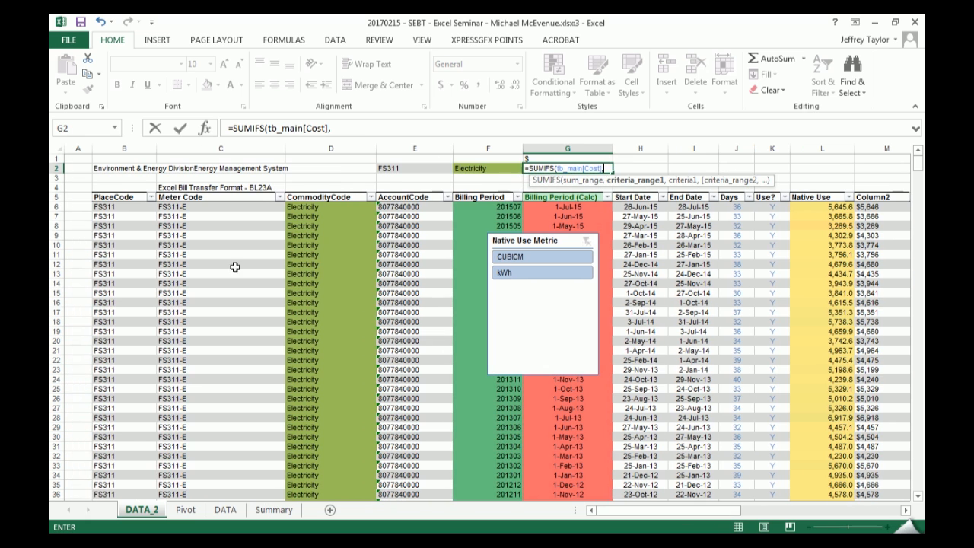
left_click(120, 191)
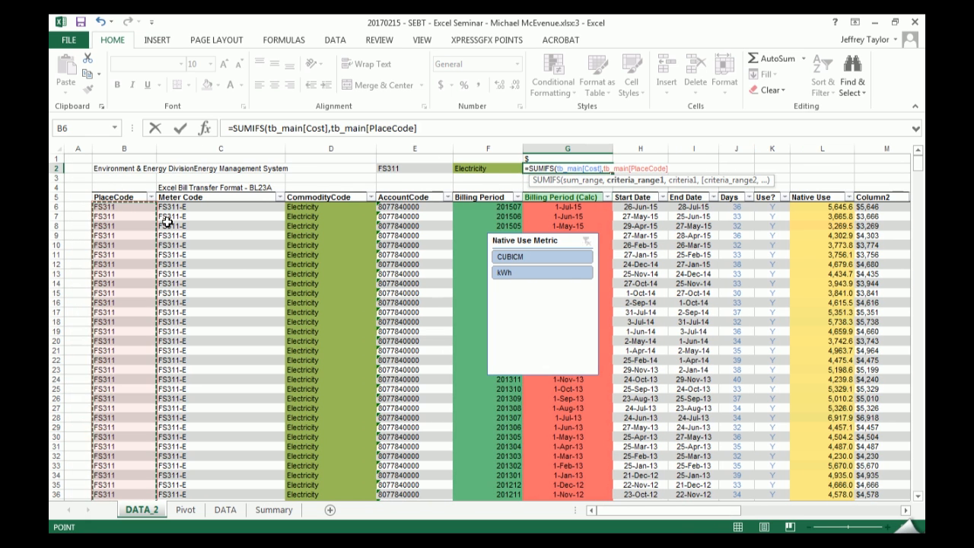
type(",")
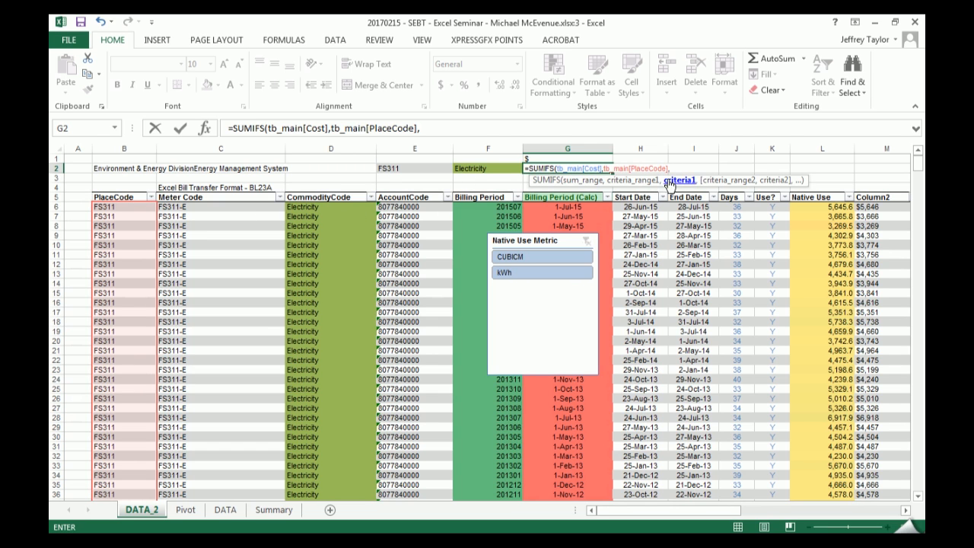
left_click(401, 169)
type(",")
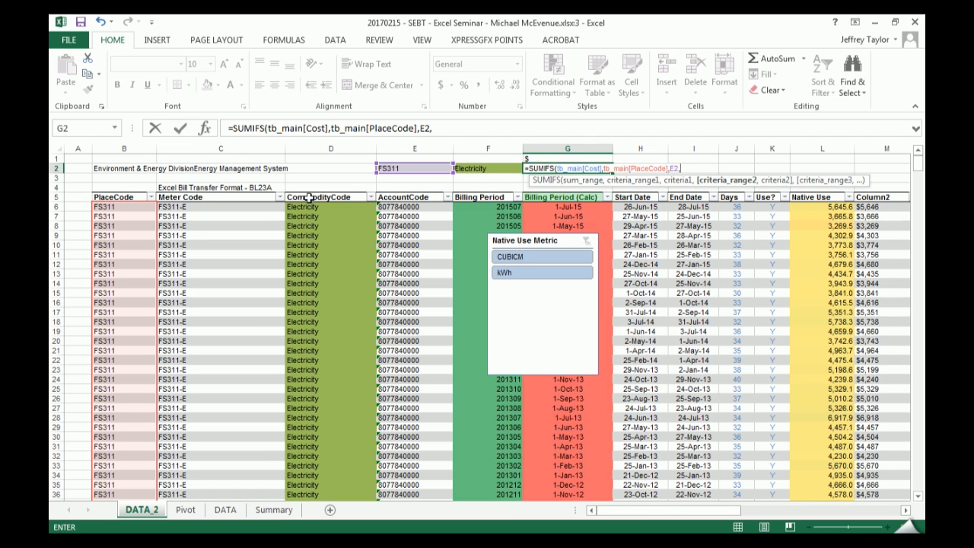
- Complete the SUMIFS formula with a second condition matching tb_main[CommodityCode] to the commodity in F2
left_click(323, 192)
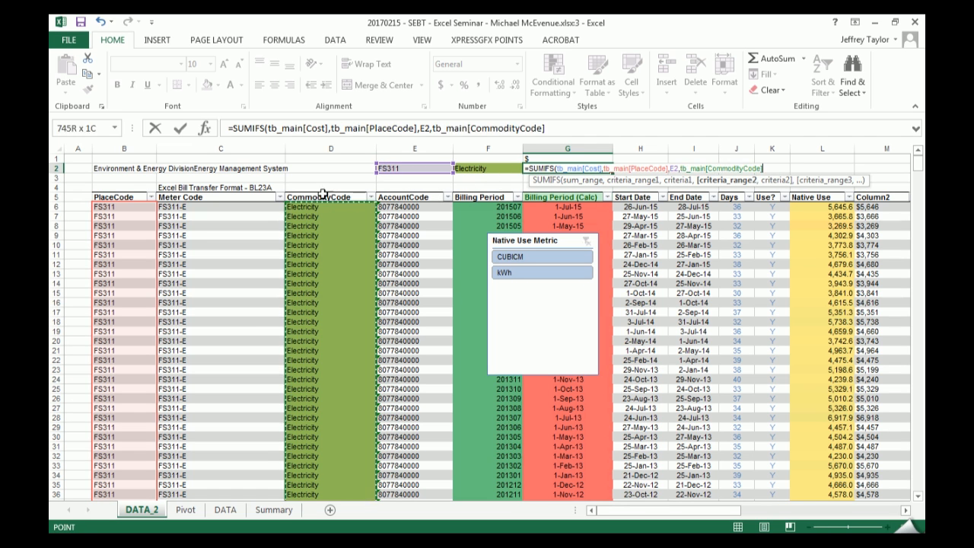
type(",")
left_click(488, 168)
key("Return")
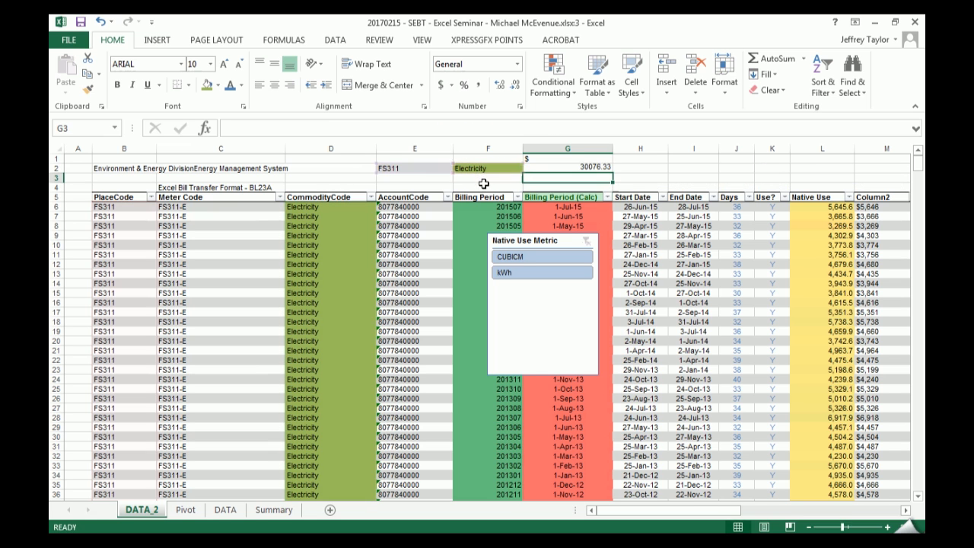
- Test the SUMIFS formula by changing the commodity in F2 to Water, and undo that change
left_click(581, 168)
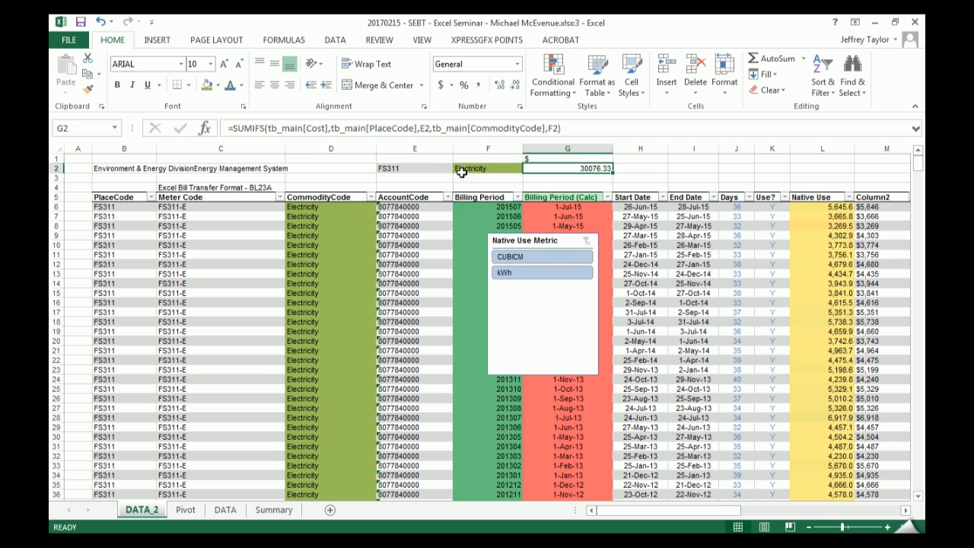
left_click(409, 168)
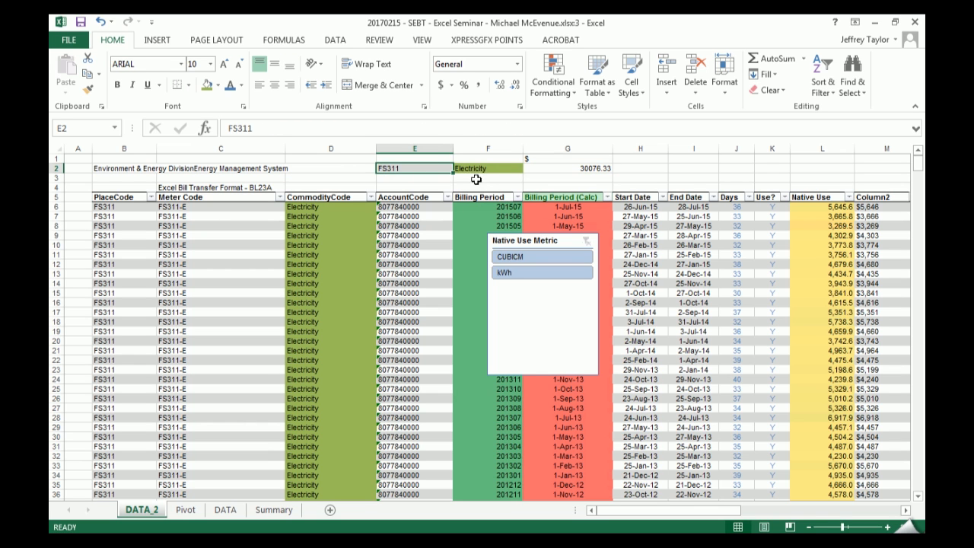
key("Right")
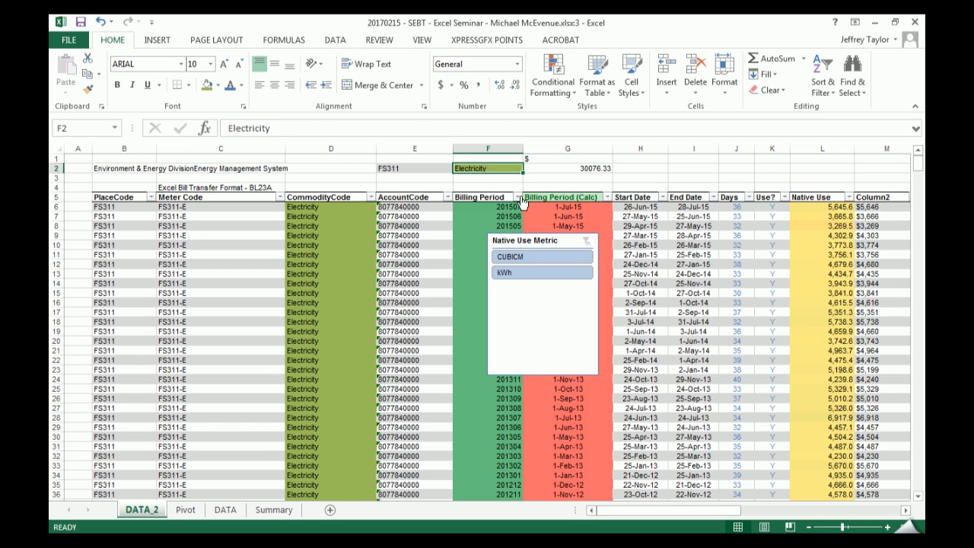
type("Wate")
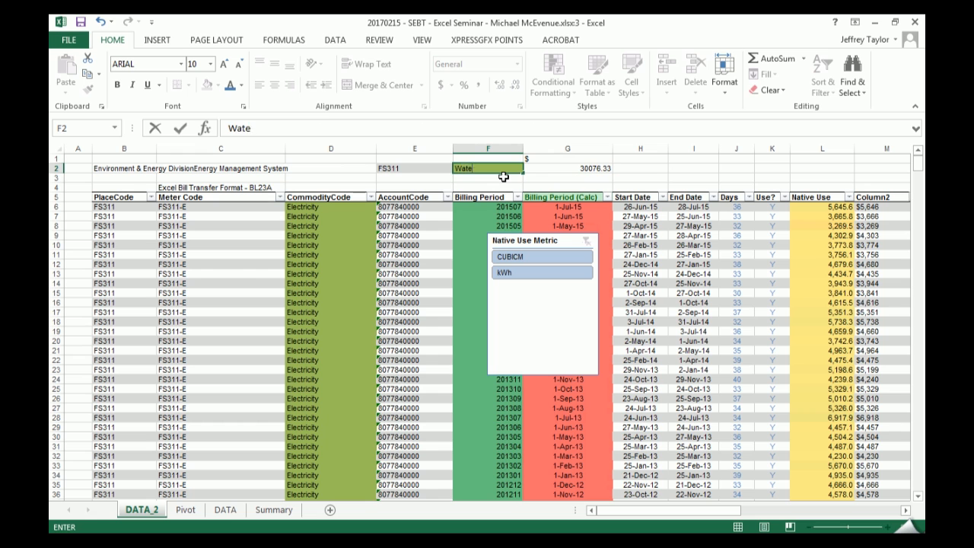
type("r")
key("Return")
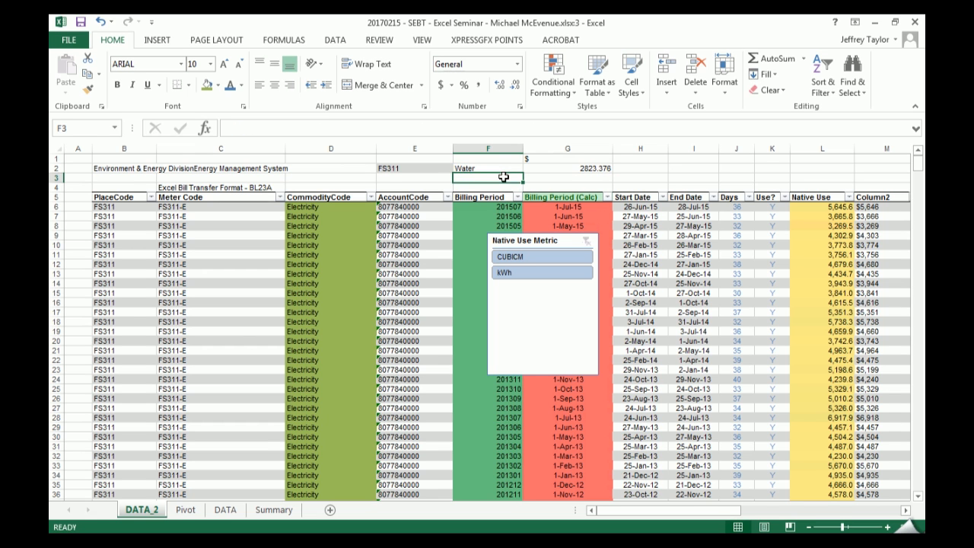
key("ctrl+z")
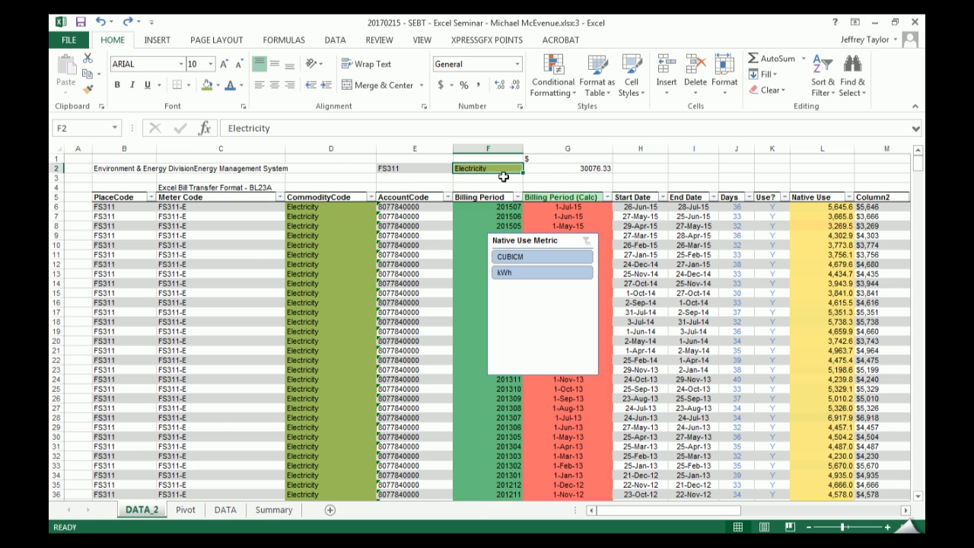
- Shift the $ heading and the SUMIFS formula from G1:G2 to H1:H2
left_click(569, 165)
left_click_drag(574, 169, 615, 177)
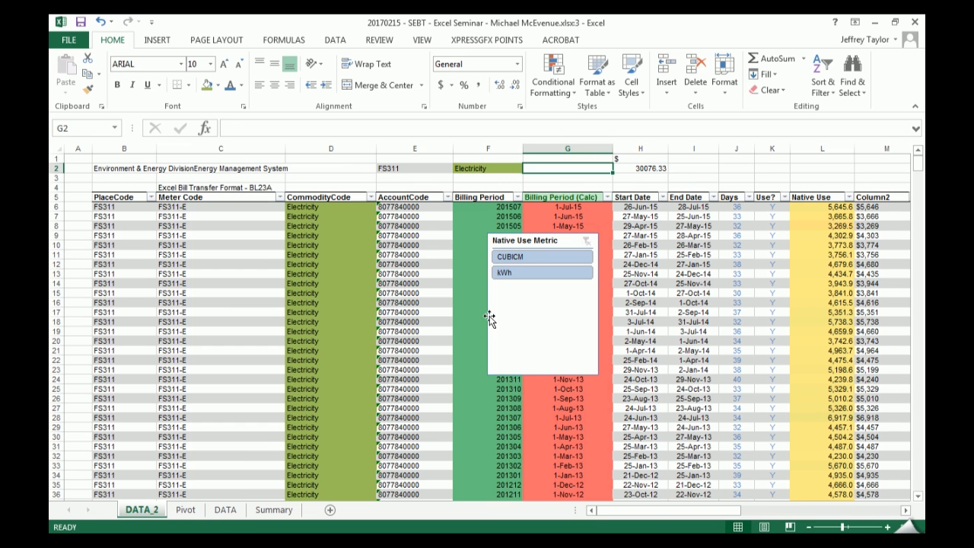
- Paste the 1-Jul-15 billing period from the first table row into G2 as a value, formatted as a date
left_click(567, 207)
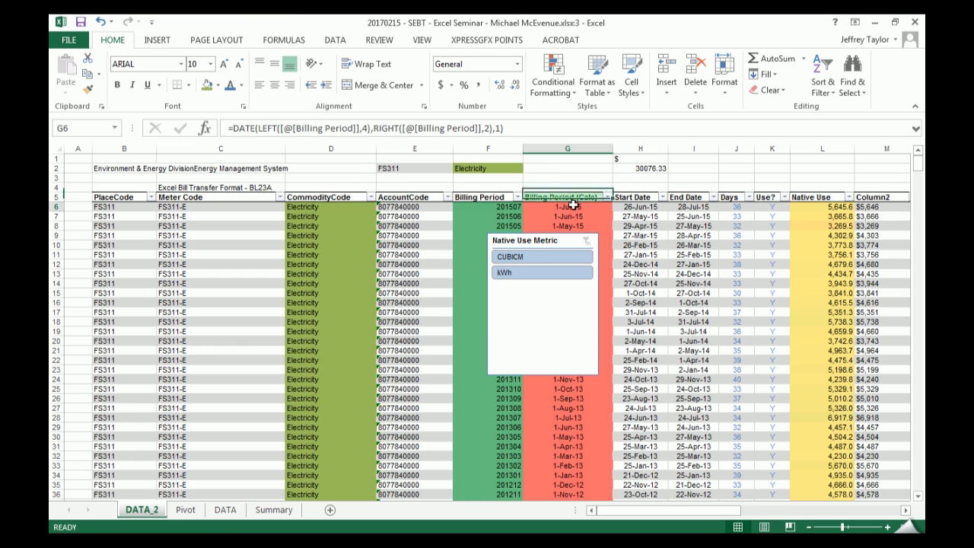
key("ctrl+c")
left_click(562, 170)
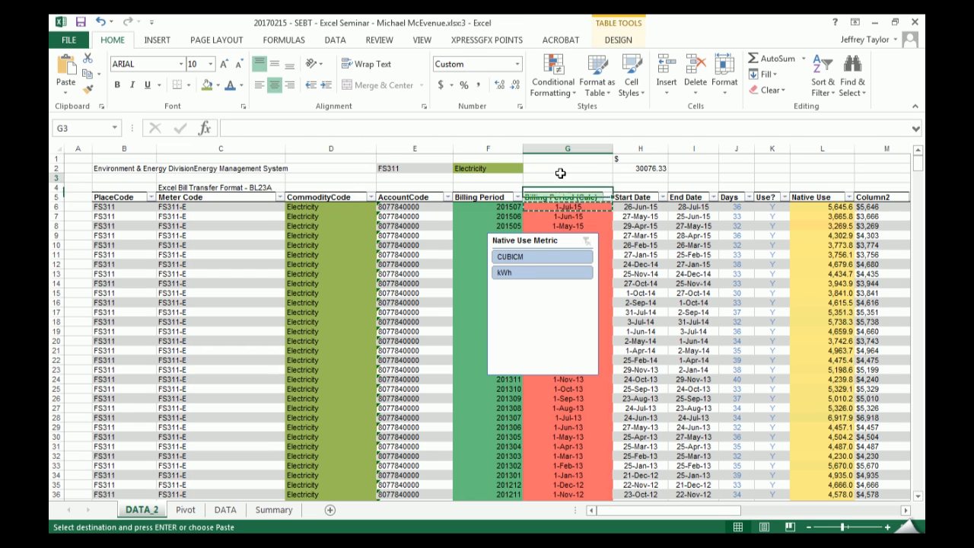
key("ctrl+alt+v")
key("v")
key("Return")
key("ctrl+shift+3")
- Add a third condition to the SUMIFS formula in H2, matching tb_main[Billing Period (Calc)] to the date in G2
key("Right")
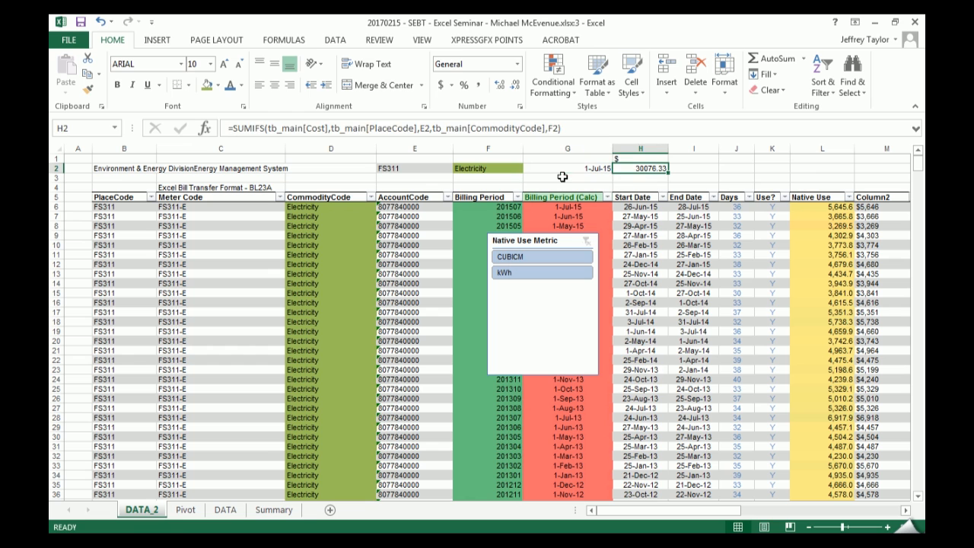
key("F2")
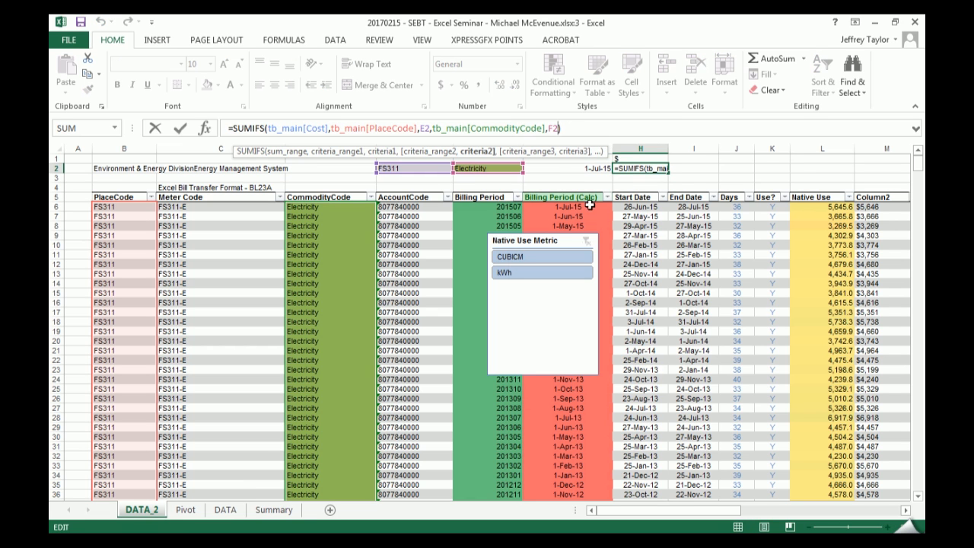
type(",")
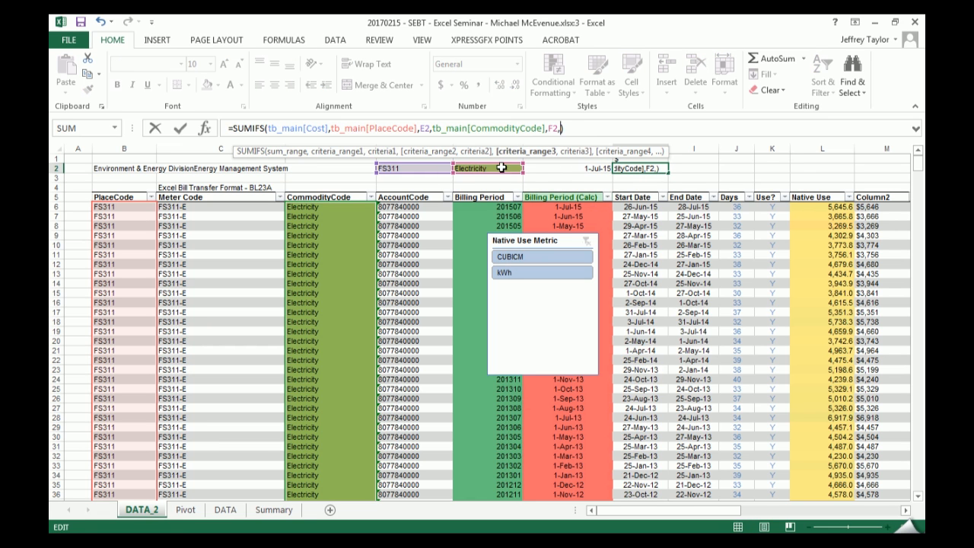
left_click(553, 196)
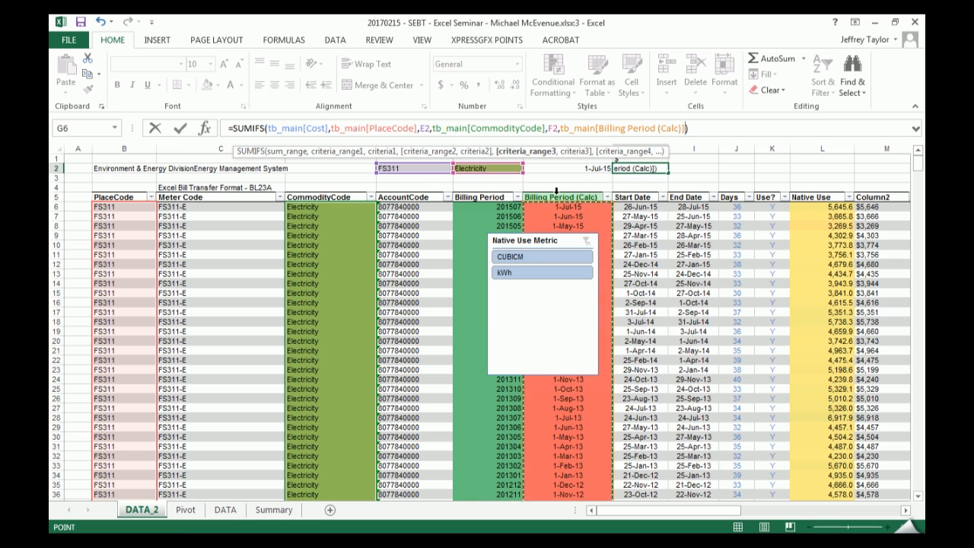
type(",")
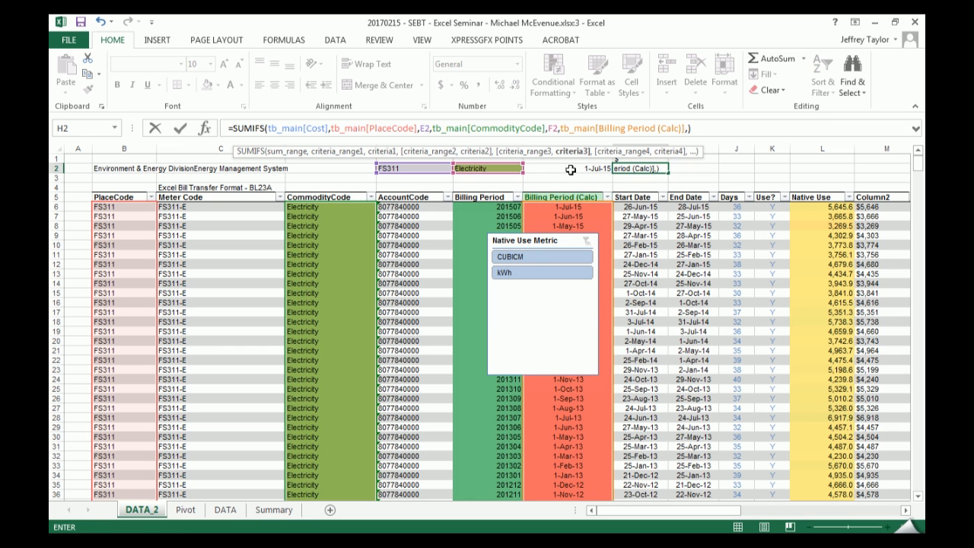
left_click(570, 167)
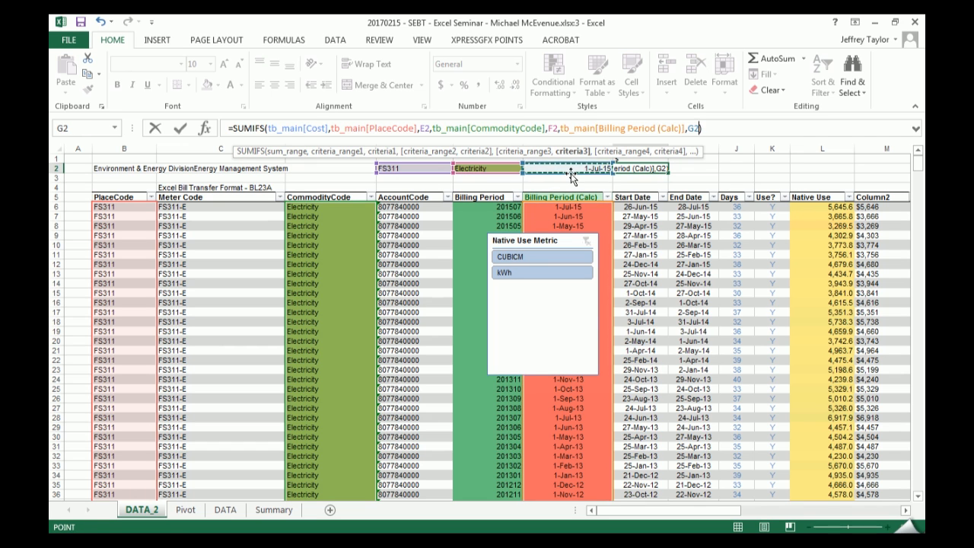
key("Return")
- Check the SUMIFS result in H2 against the Cost entry in the table's first row
left_click(659, 168)
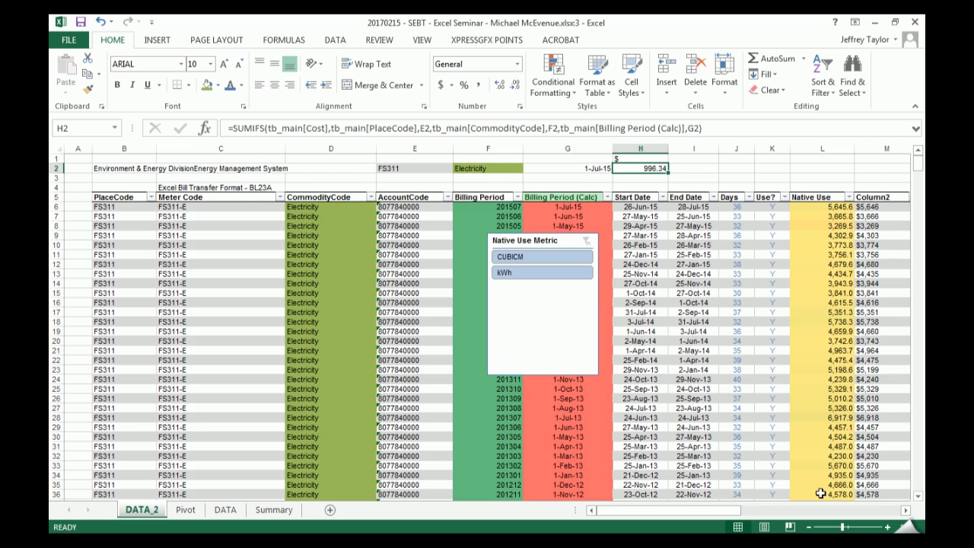
left_click_drag(722, 512, 750, 512)
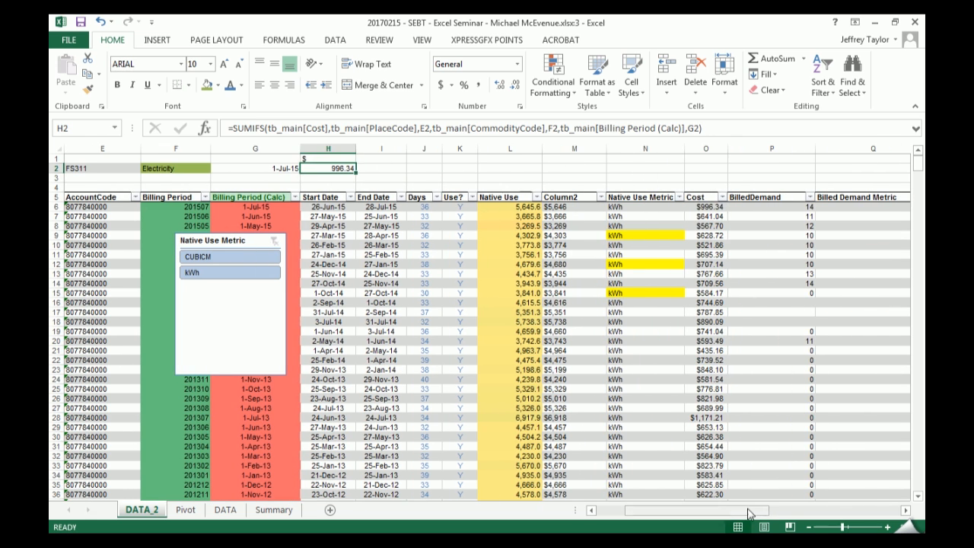
left_click(705, 207)
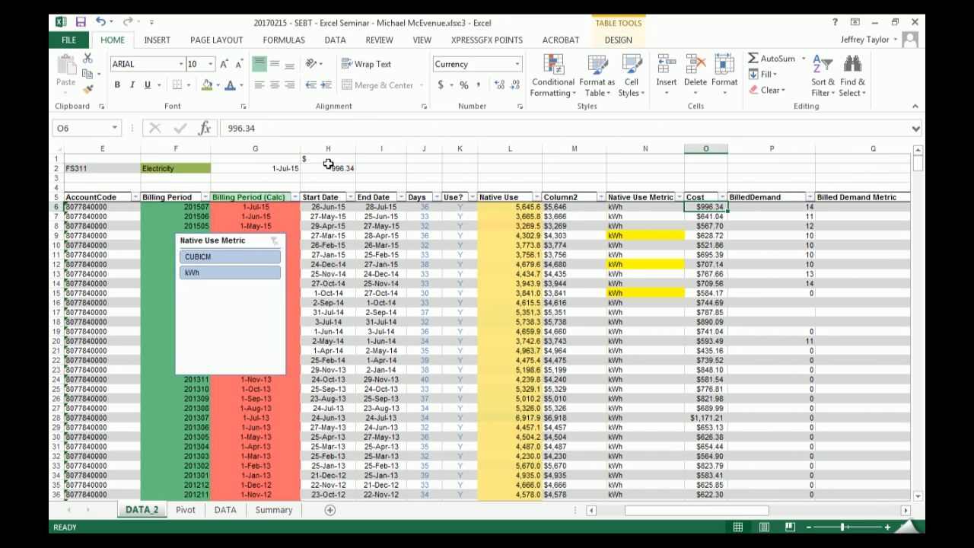
- Test the SUMIFS formula with Water and Natural Gas as the commodity in F2, and restore it to Electricity
left_click(181, 167)
type("Water")
key("ctrl+Return")
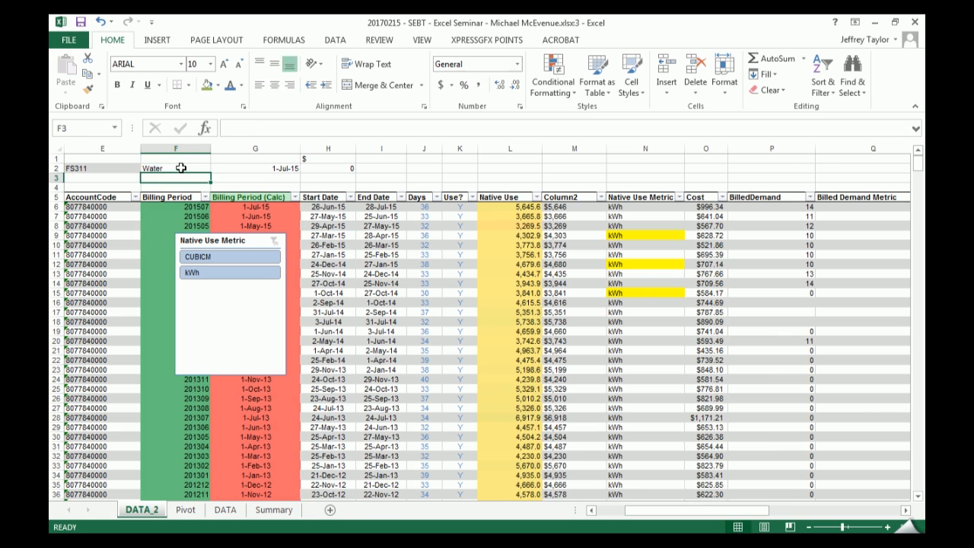
type("Natural Gas")
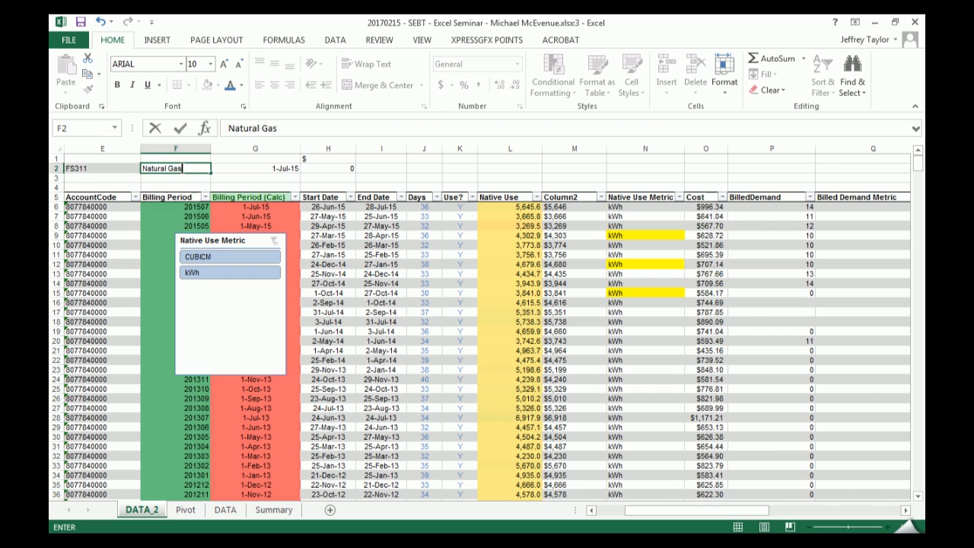
key("ctrl+Return")
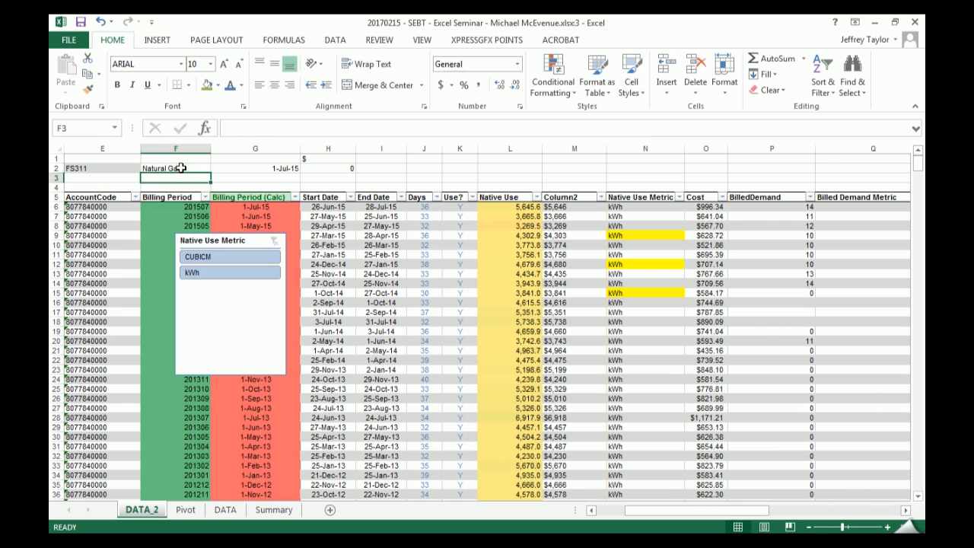
left_click_drag(694, 510, 629, 510)
left_click(569, 426)
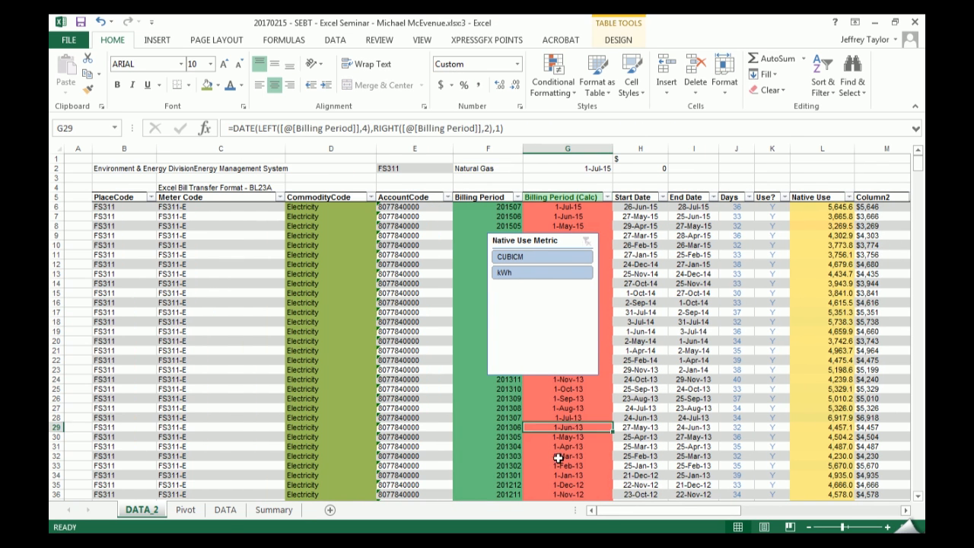
key("ctrl+c")
left_click(488, 168)
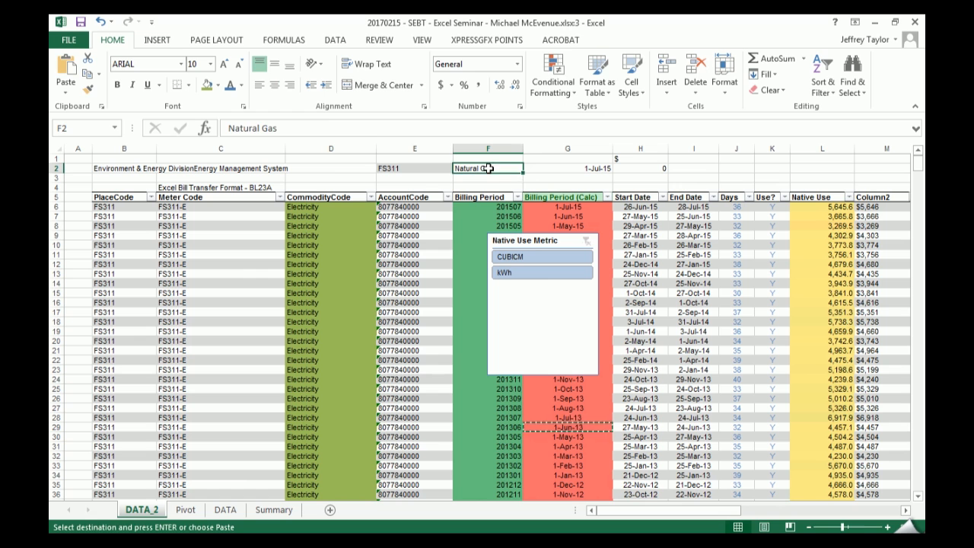
type("Electricity")
key("Tab")
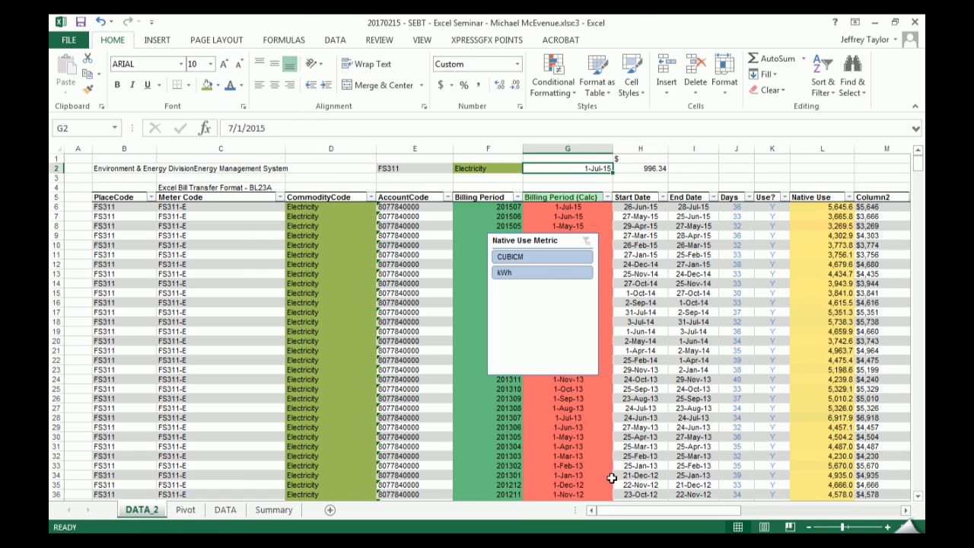
- Test the formula with another date by pasting the 1-Jul-13 billing period into G2 as a value
left_click(639, 417)
left_click(568, 418)
key("ctrl+c")
left_click(563, 169)
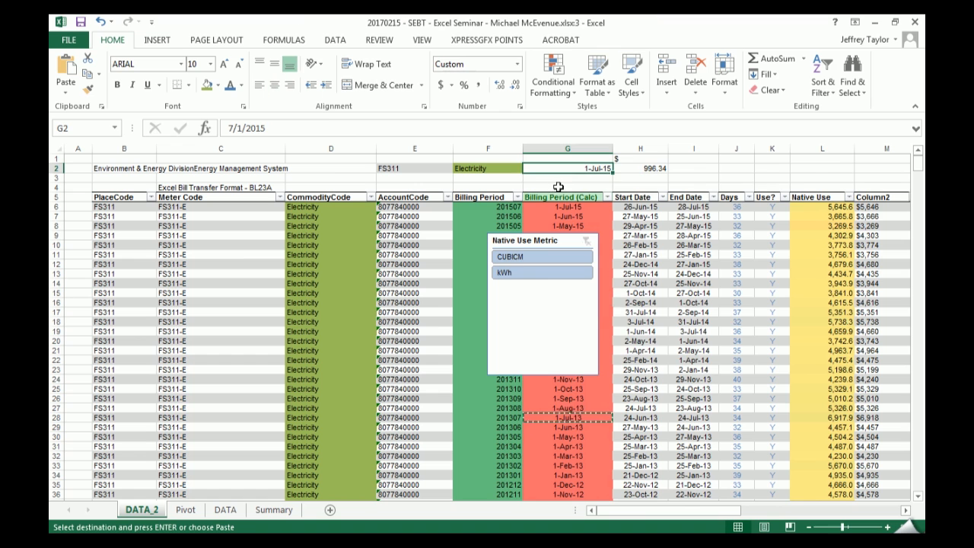
key("ctrl+alt+v")
key("Return")
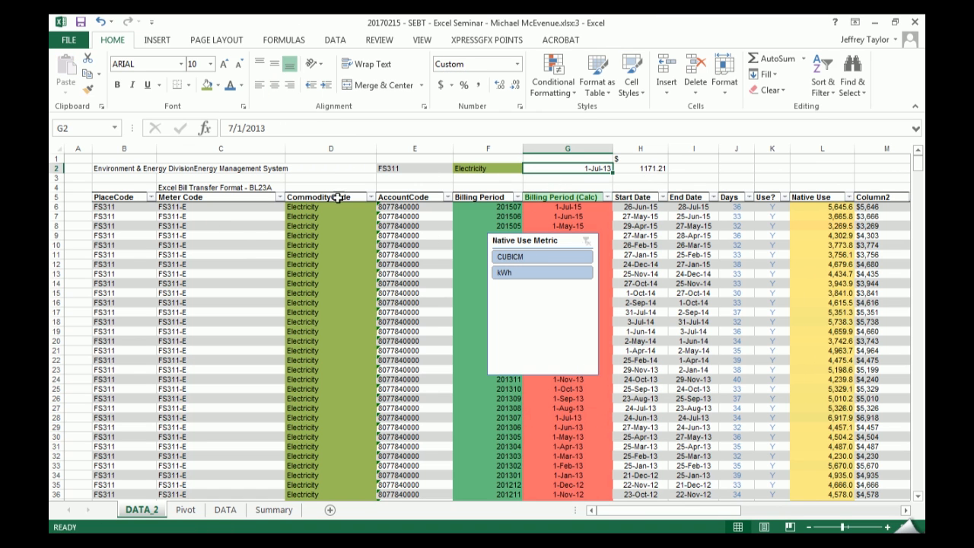
- Insert ten blank rows above the data table, starting at row 3
left_click_drag(57, 177, 57, 264)
right_click(56, 264)
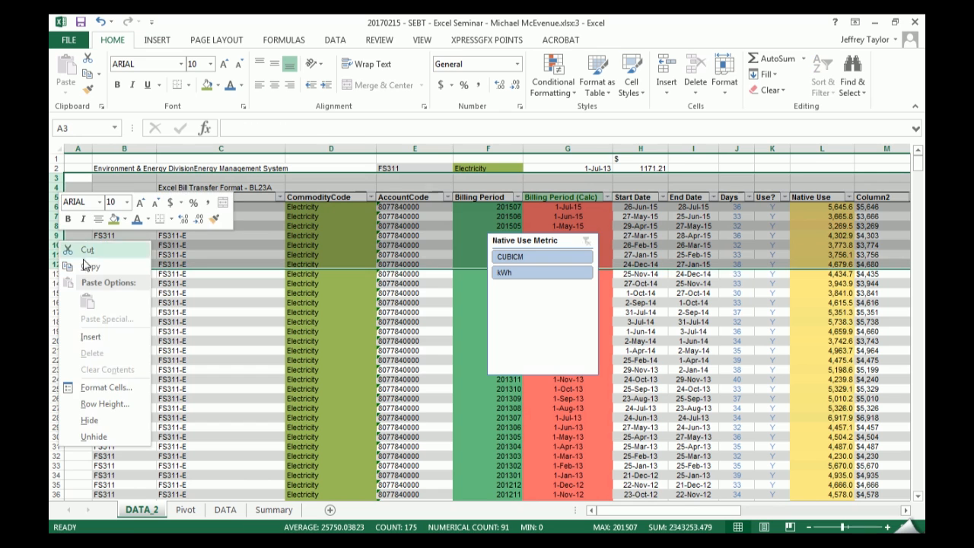
left_click(90, 336)
left_click(491, 191)
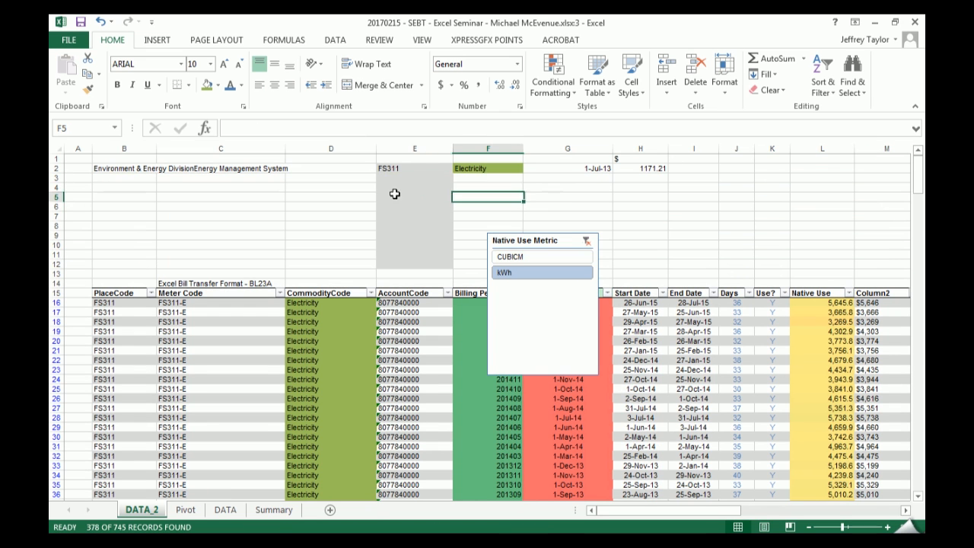
- Fill the place code and commodity from E2:F2 down to row 12, repeating FS311 as copied cells instead of a series
left_click(435, 171)
left_click_drag(435, 171, 524, 268)
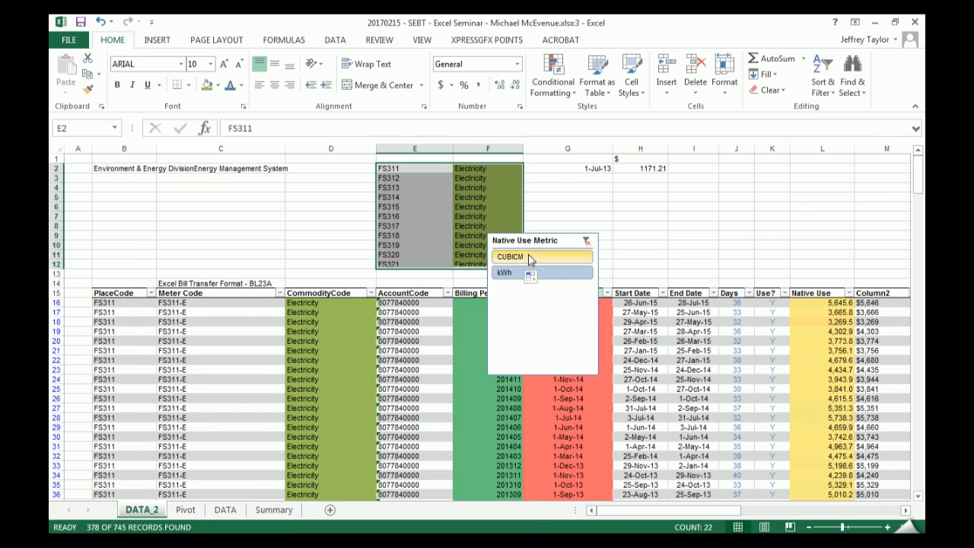
left_click(410, 172)
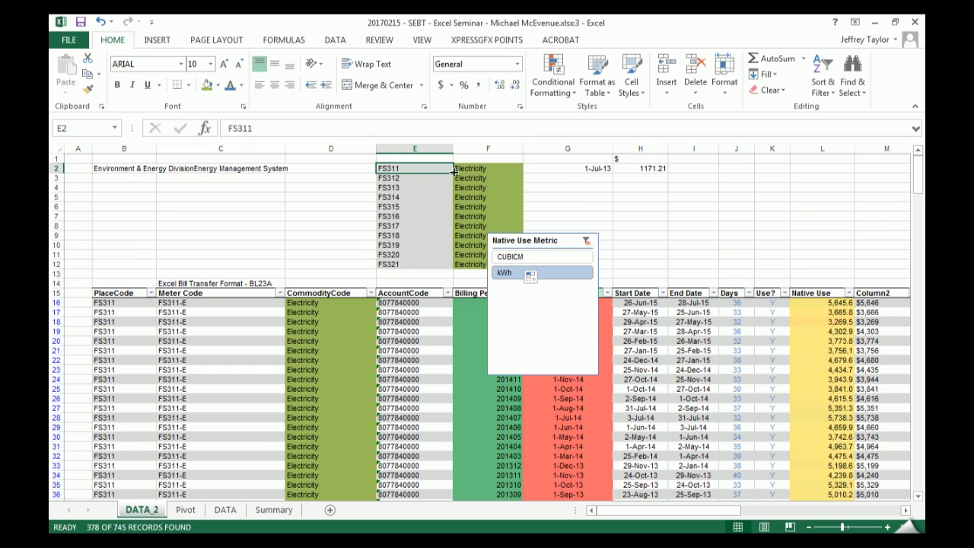
left_click_drag(454, 175, 455, 268)
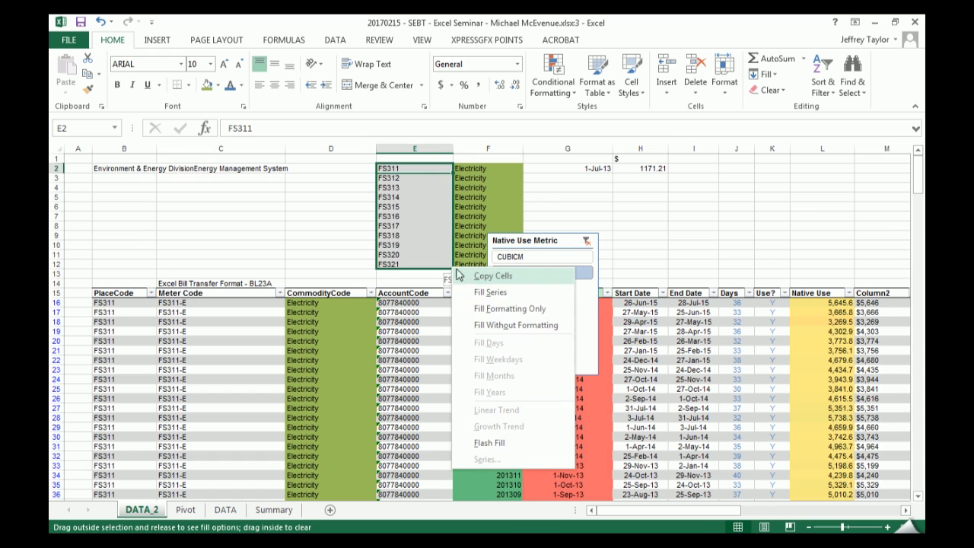
left_click(464, 277)
- Move the Native Use Metric slicer off the billing period columns and over columns C and D
left_click(579, 197)
left_click(597, 168)
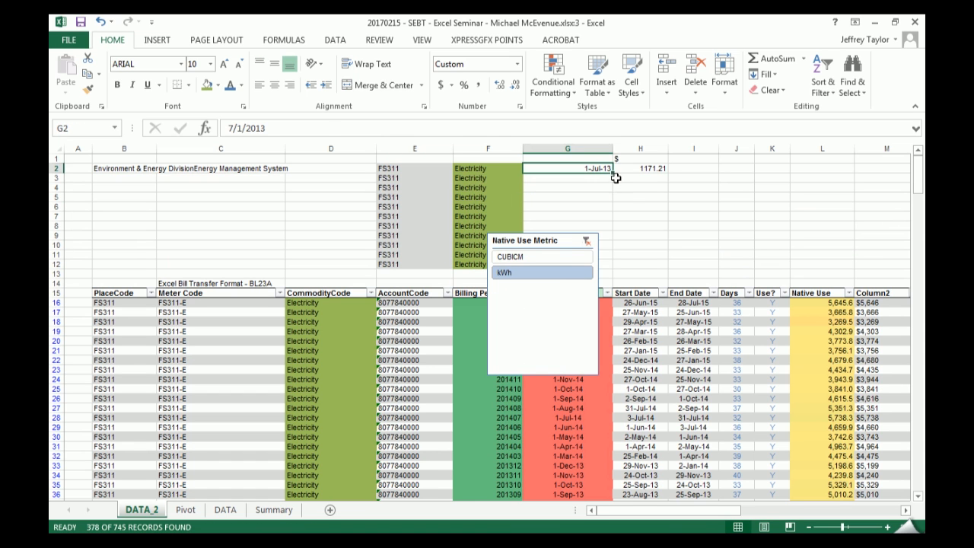
left_click_drag(544, 240, 255, 212)
left_click(598, 169)
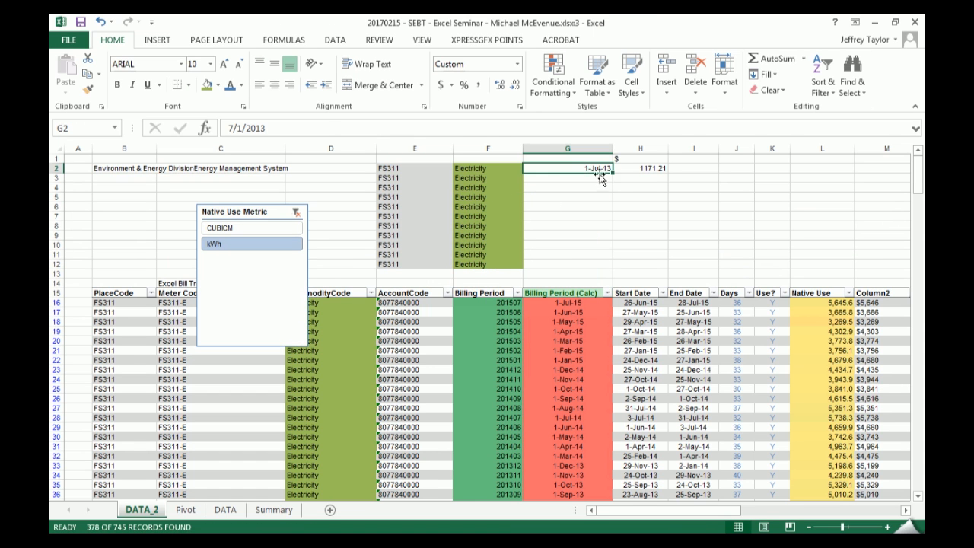
- Set G2 to the first table row's 1-Jul-15 billing period as a value, and fill it down to G12 by months
left_click(568, 301)
key("ctrl+c")
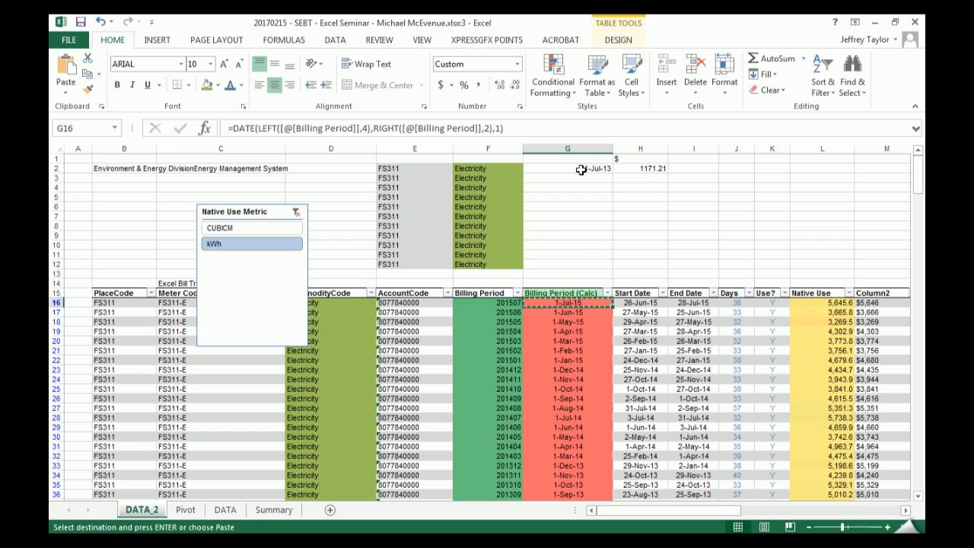
left_click(585, 169)
right_click(585, 169)
key("s")
key("v")
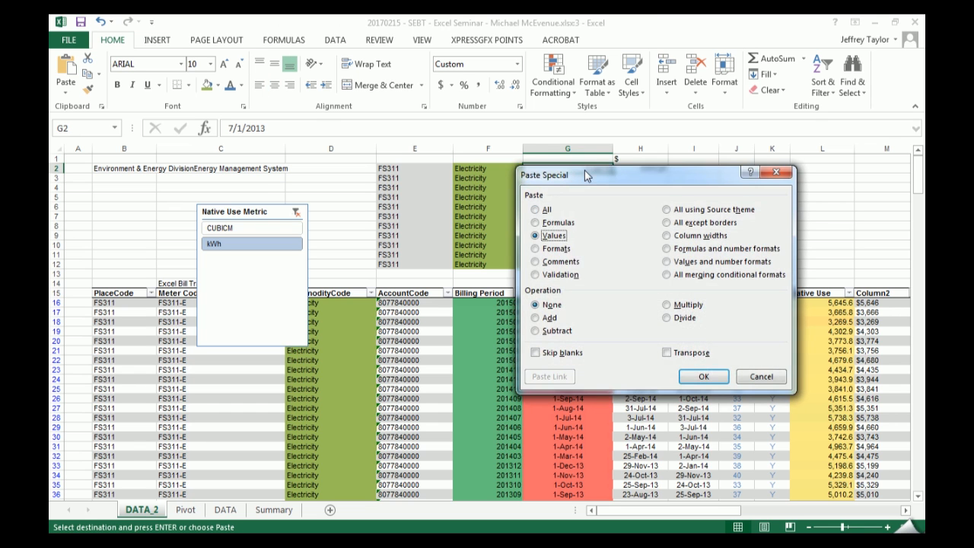
key("Return")
left_click_drag(613, 174, 591, 272)
left_click(636, 378)
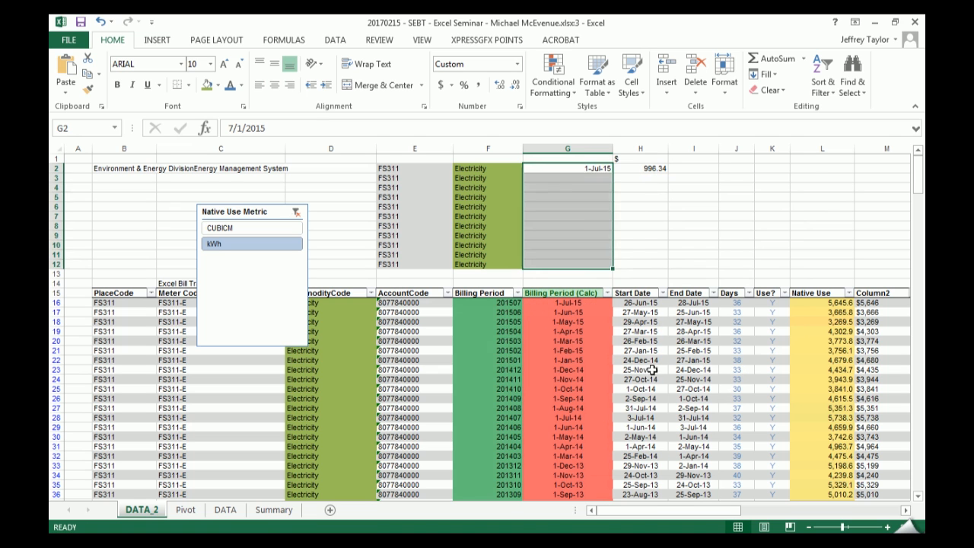
- Fill the SUMIFS formula from H2 down to H12
left_click(678, 216)
left_click(655, 167)
left_click_drag(668, 173, 661, 268)
- Inspect the cell references of the SUMIFS formulas in H2, H3 and H4
double_click(648, 167)
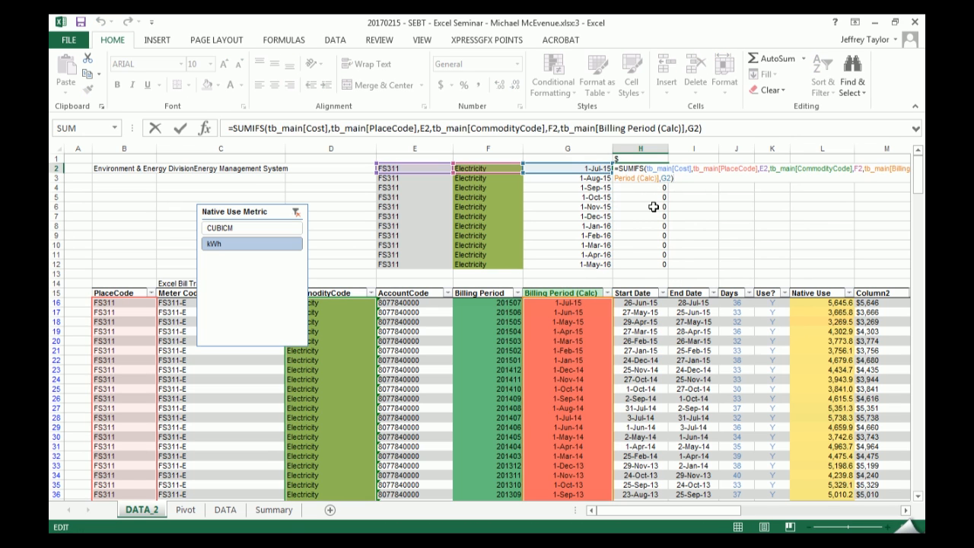
key("Return")
key("F2")
key("Escape")
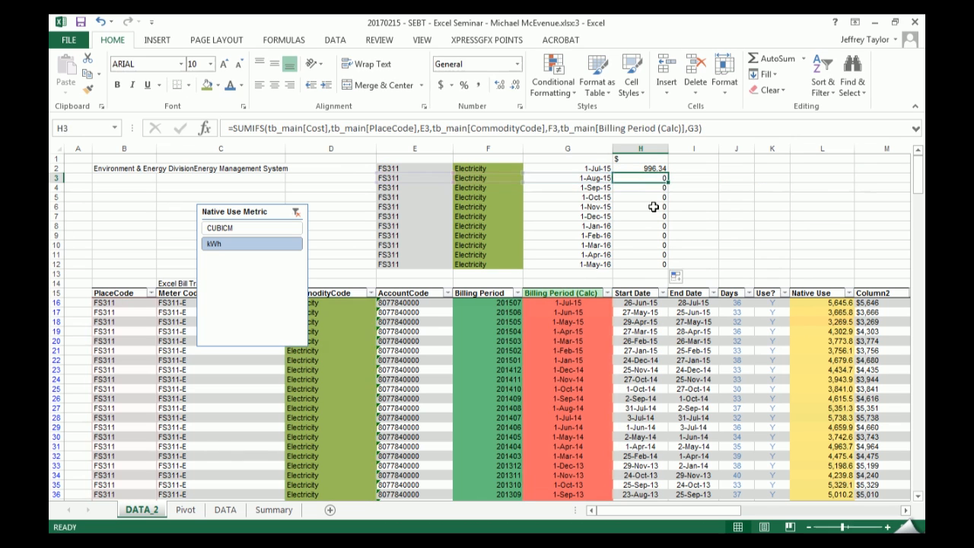
key("Down")
key("F2")
key("Escape")
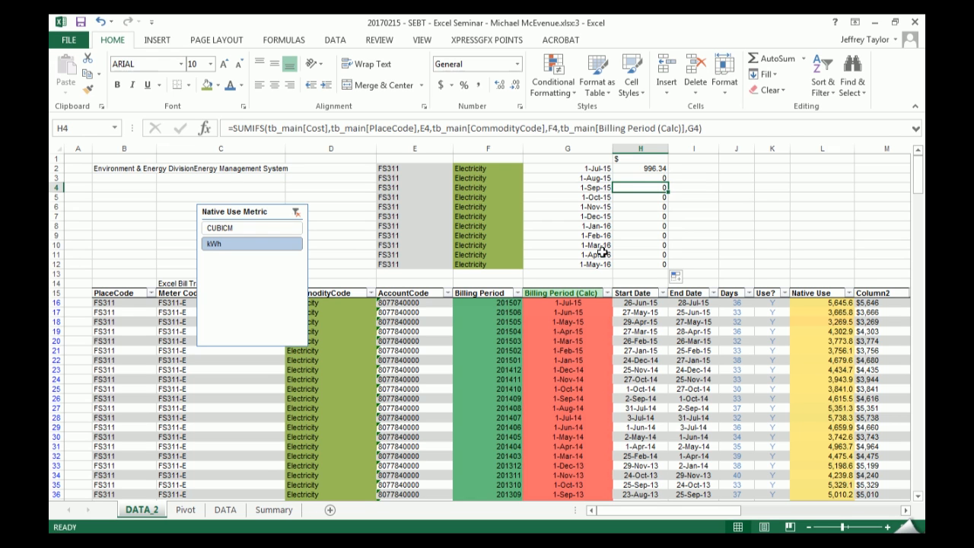
- Replace the dates from G2 down with the calculated billing periods from G26:G33, pasted as values
left_click(595, 168)
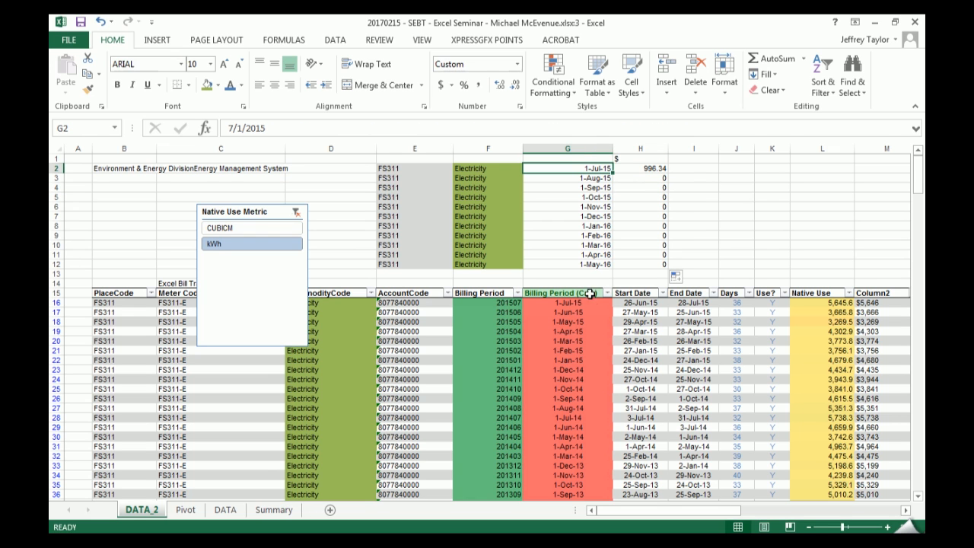
left_click_drag(583, 398, 583, 465)
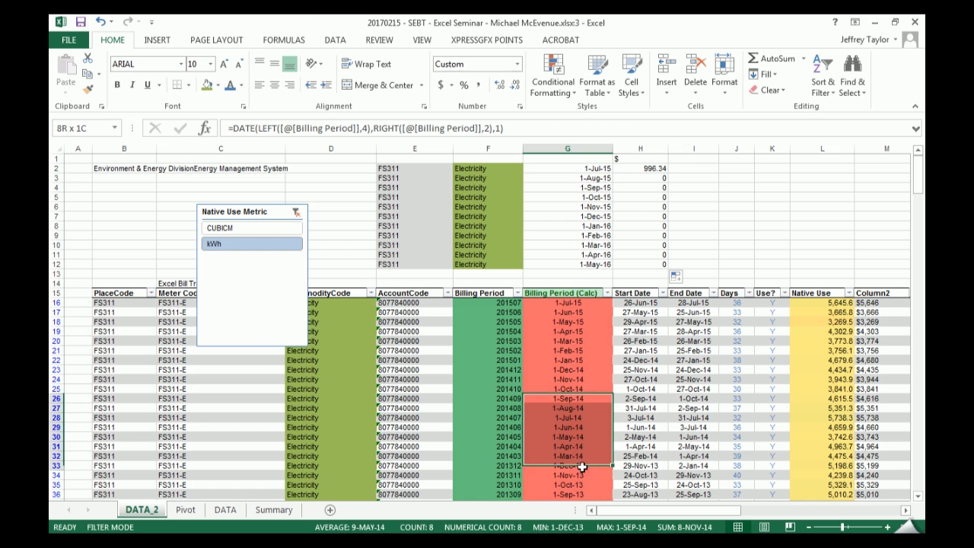
key("ctrl+c")
left_click(583, 168)
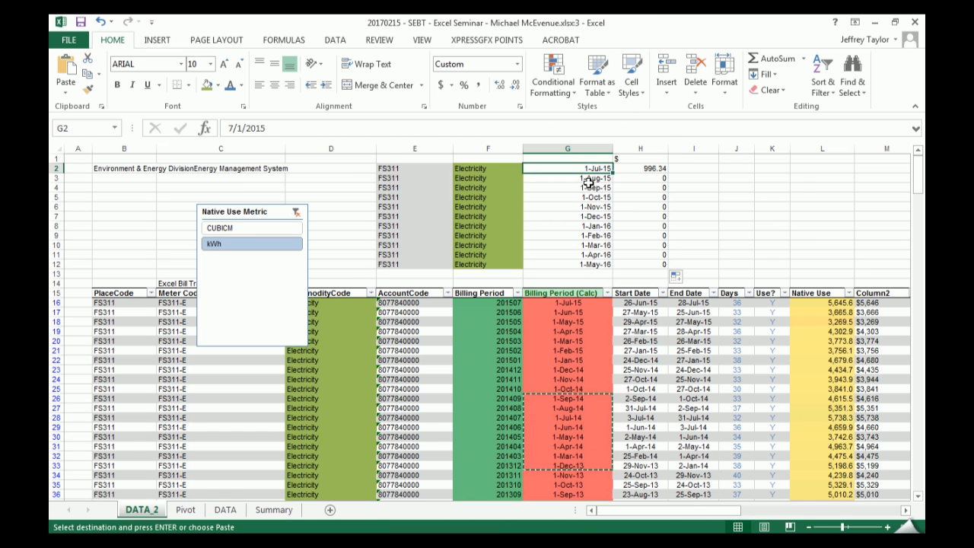
key("ctrl+alt+v")
key("v")
key("Return")
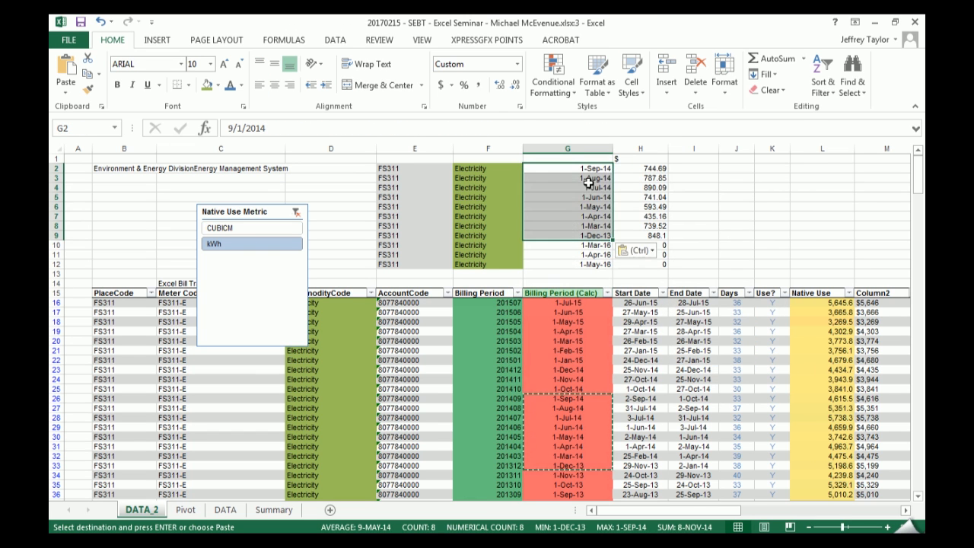
key("Escape")
- Clear the contents of the leftover summary rows in E10:H12
left_click_drag(586, 245, 644, 265)
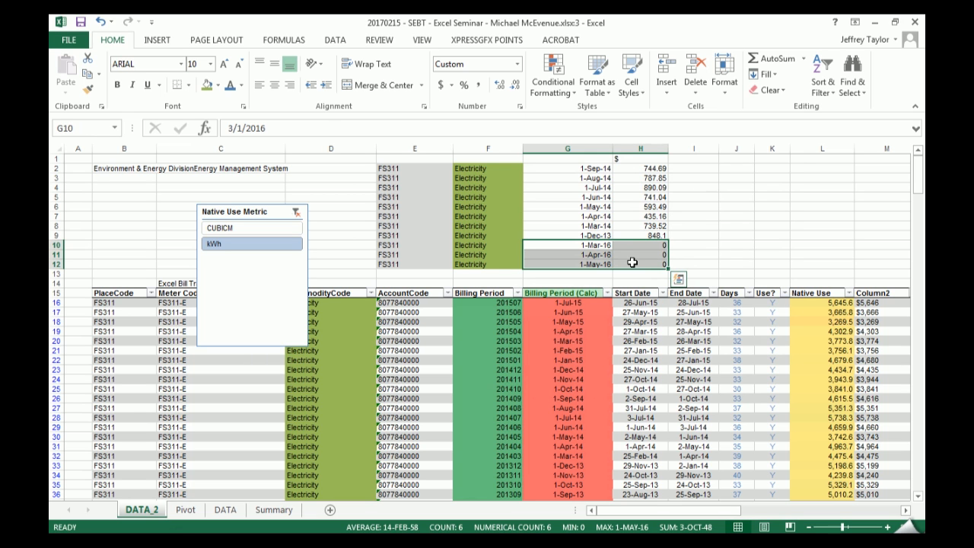
key("Left")
key("Left")
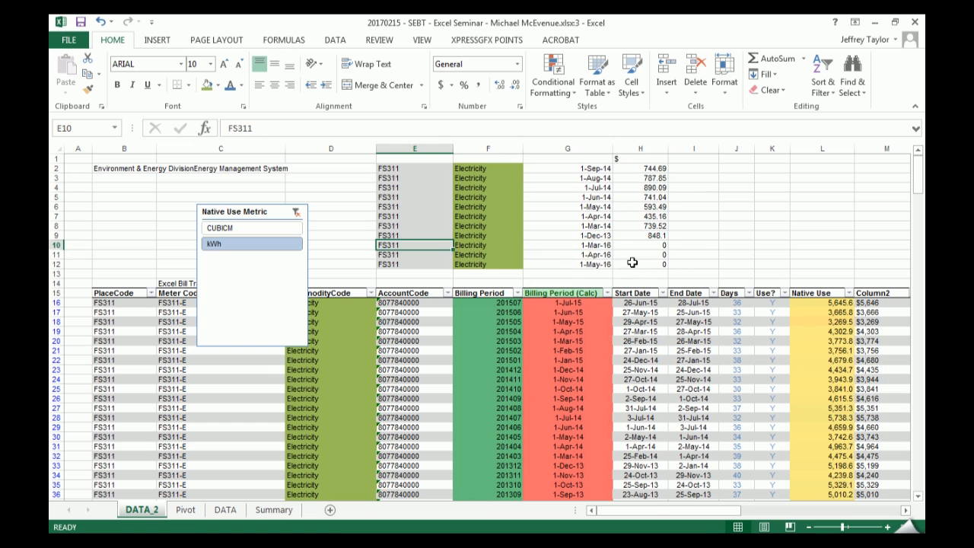
key("ctrl+shift+Down")
key("ctrl+shift+Right")
key("Delete")
- Try totalling the costs in H2:H9 with a SUM formula in H10, and delete it
key("Right")
key("Right")
key("Right")
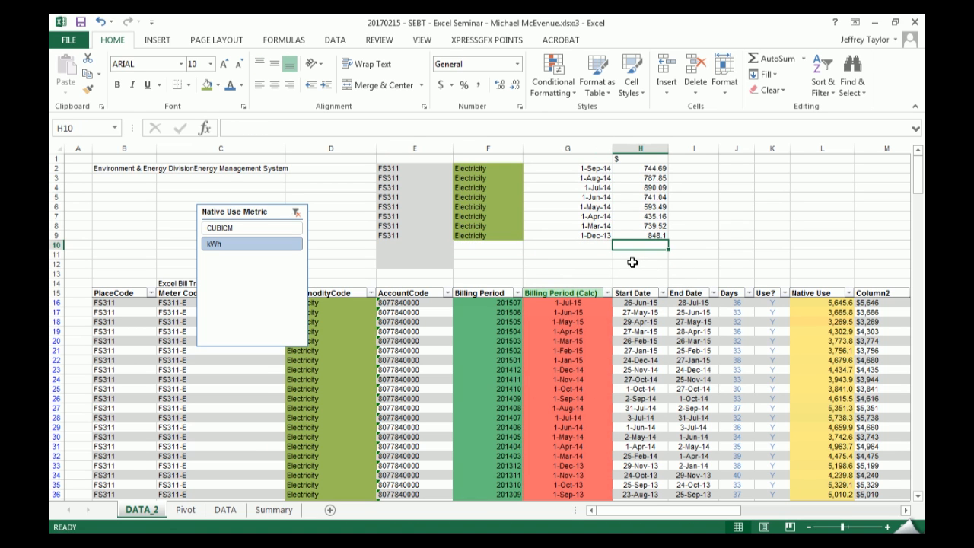
key("alt+equal")
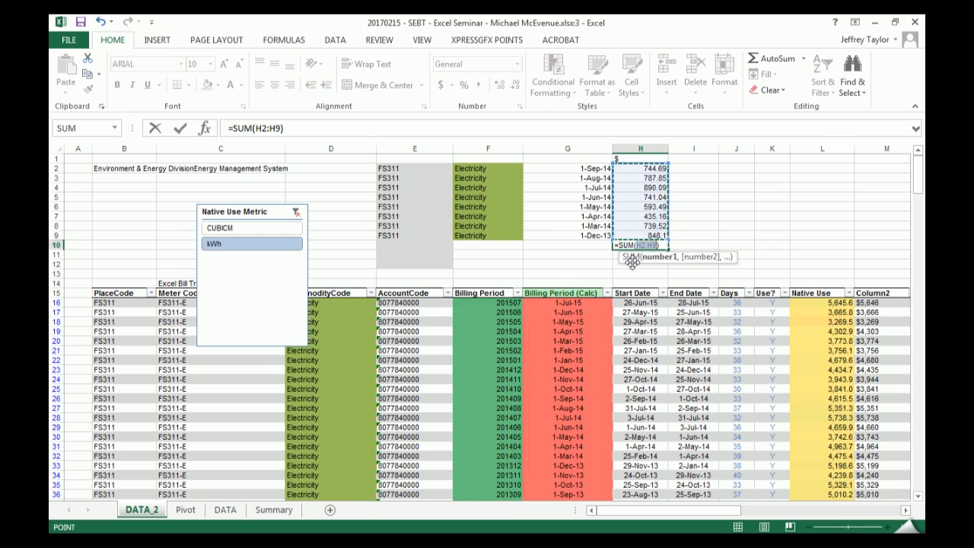
key("Return")
key("Up")
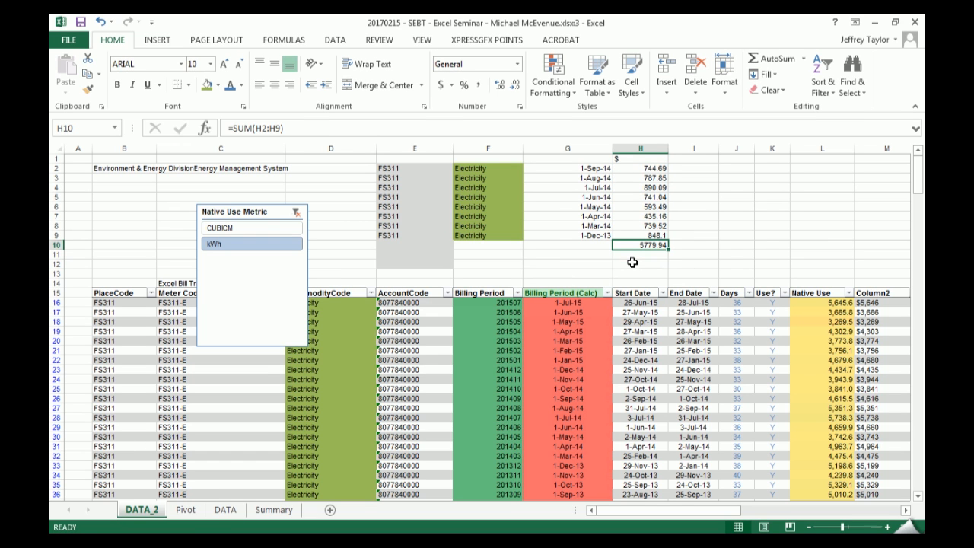
key("Delete")
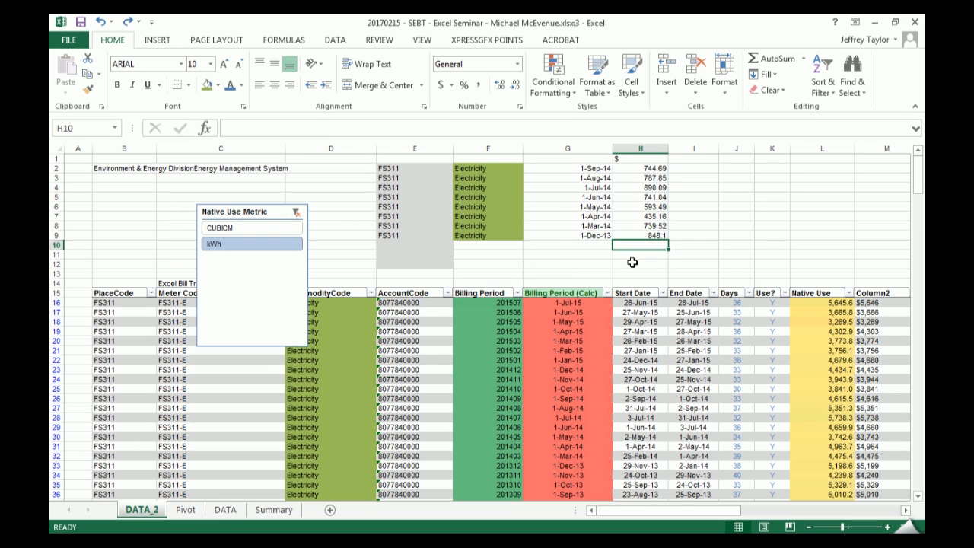
key("Left")
key("Up")
key("Left")
key("Left")
key("Right")
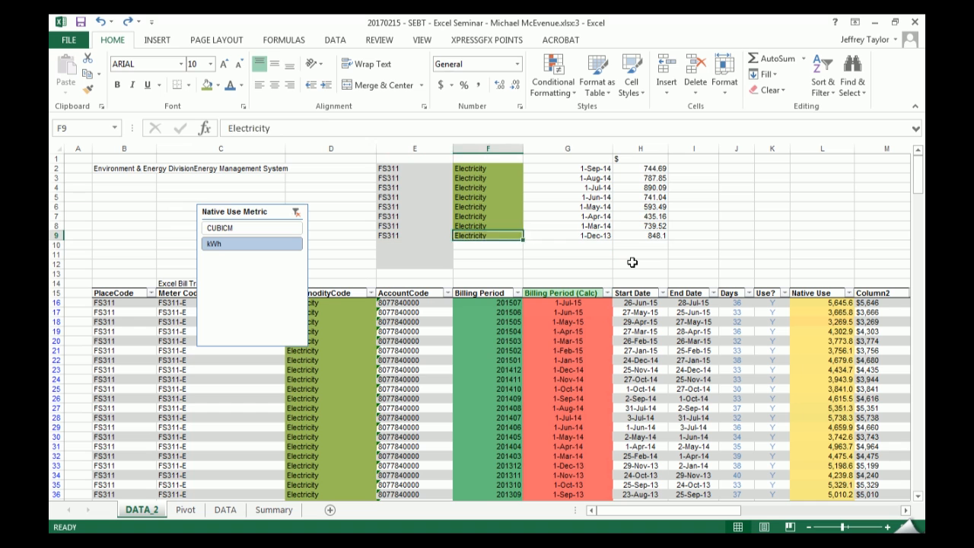
key("Right")
key("Right")
key("Down")
key("alt+equal")
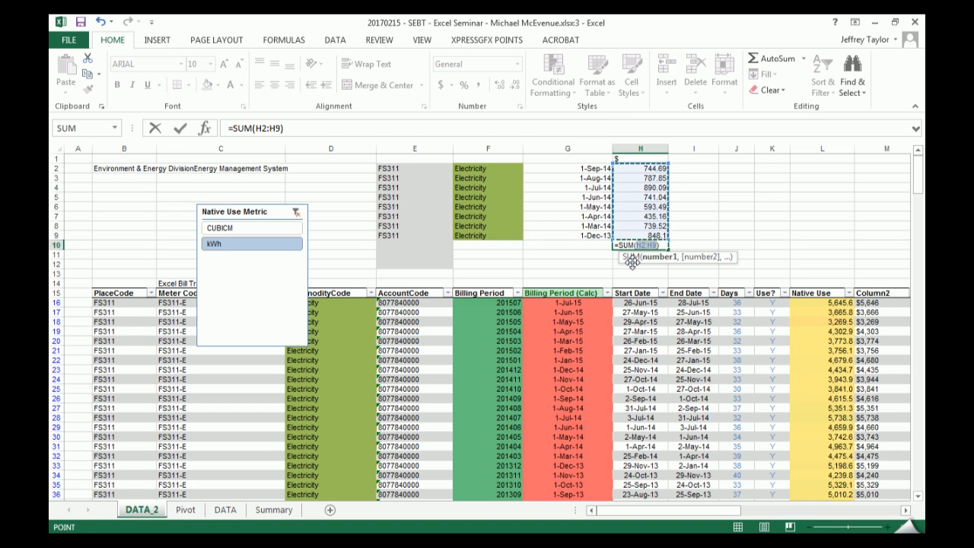
key("Escape")
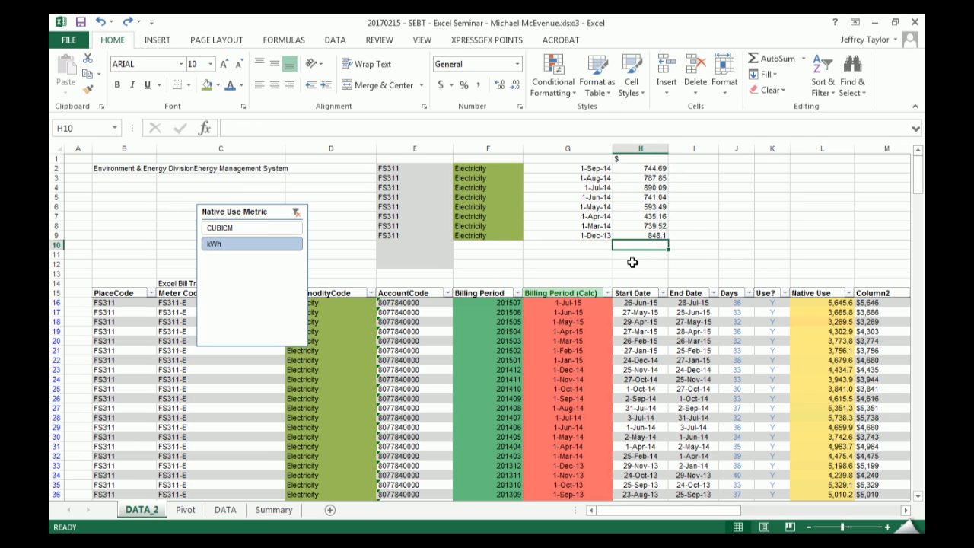
- Enter the headings Station, Utility and Date in E1, F1 and G1 above the summary data
key("Up")
key("Up")
key("Up")
key("Up")
key("Up")
key("Up")
key("Up")
key("Up")
key("Up")
key("Left")
key("Left")
key("Left")
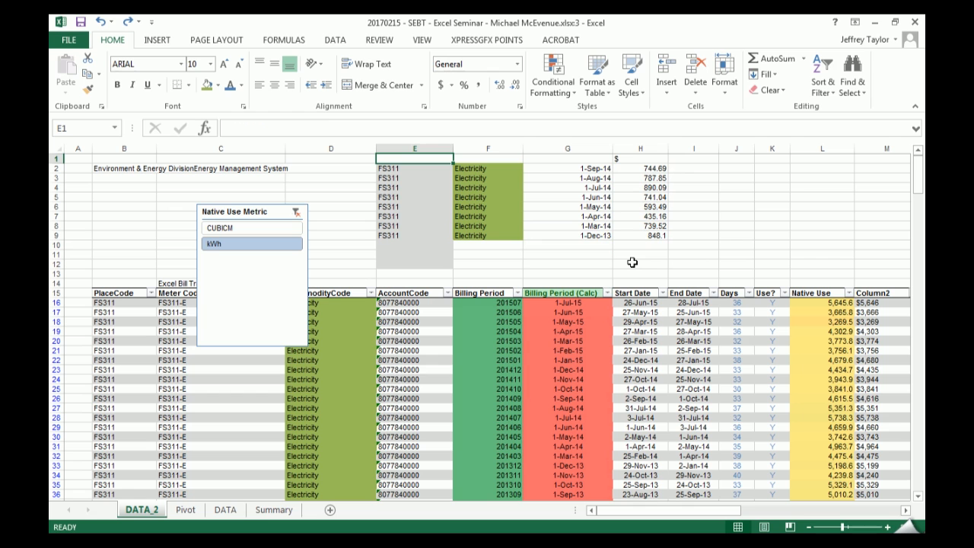
type("Sta")
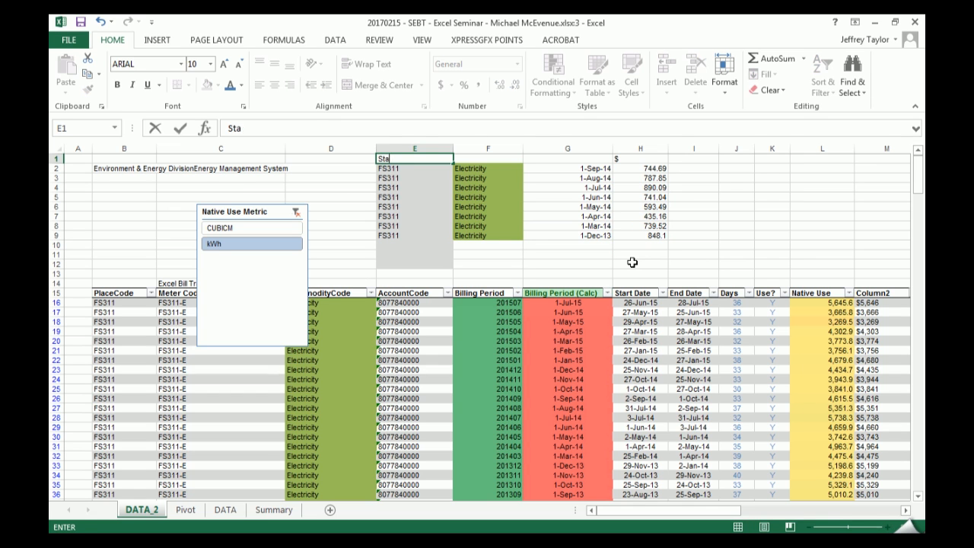
type("tion")
key("Tab")
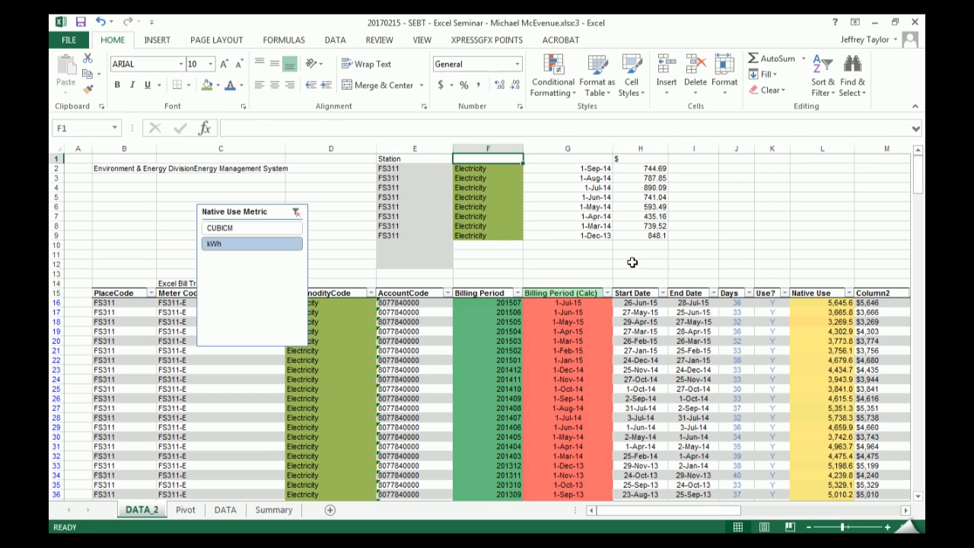
type("T")
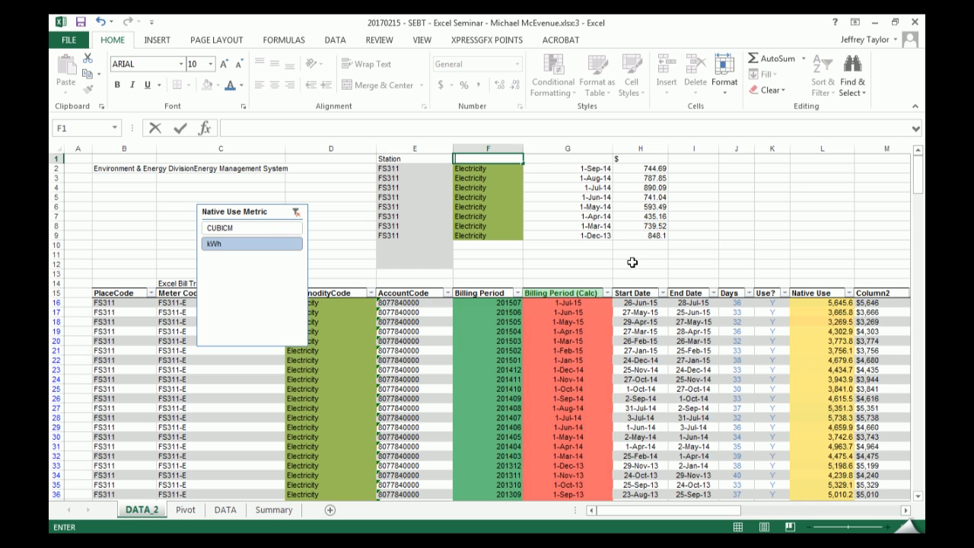
type("tiliuty")
key("Tab")
type("Date")
key("Return")
- Convert the summary range E1:H9 into a table with headers
key("Up")
key("ctrl+shift+Down")
key("ctrl+shift+Right")
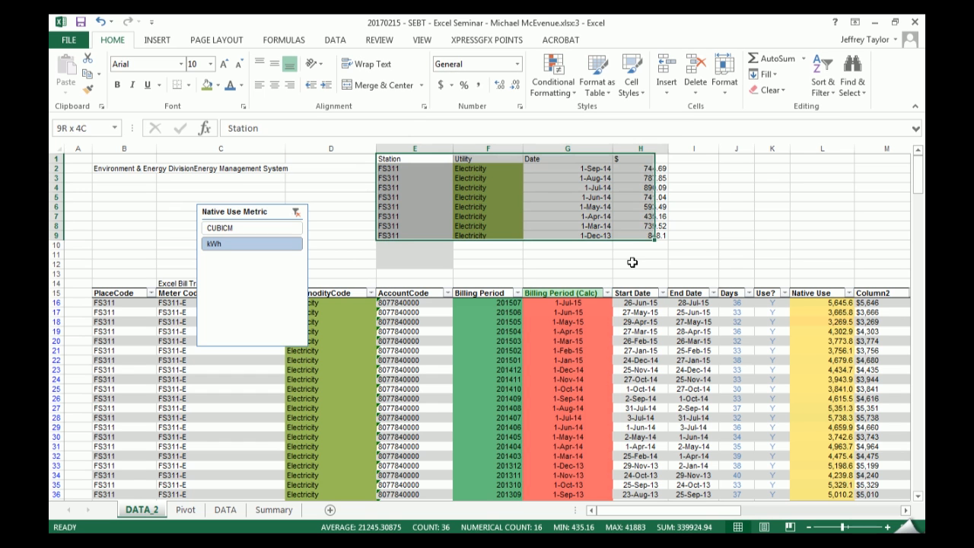
key("ctrl+t")
key("Return")
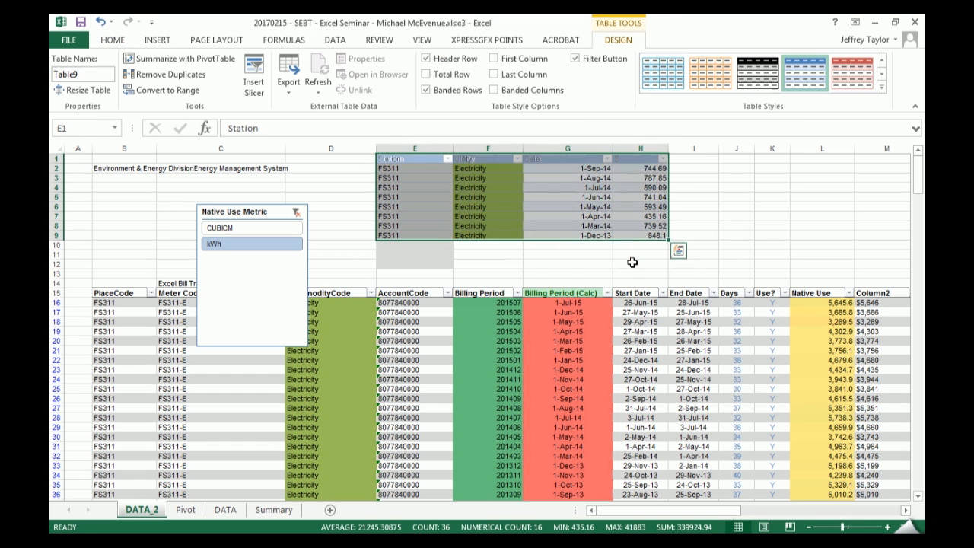
- Try to add a total row to the new summary table on DATA_2
key("Down")
key("Right")
key("Right")
key("Right")
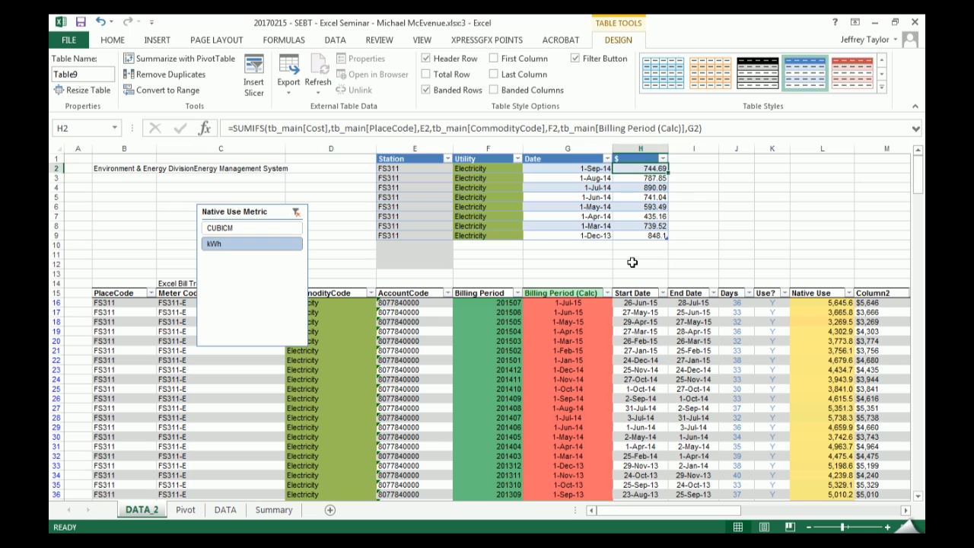
key("Down")
key("Down")
left_click(435, 76)
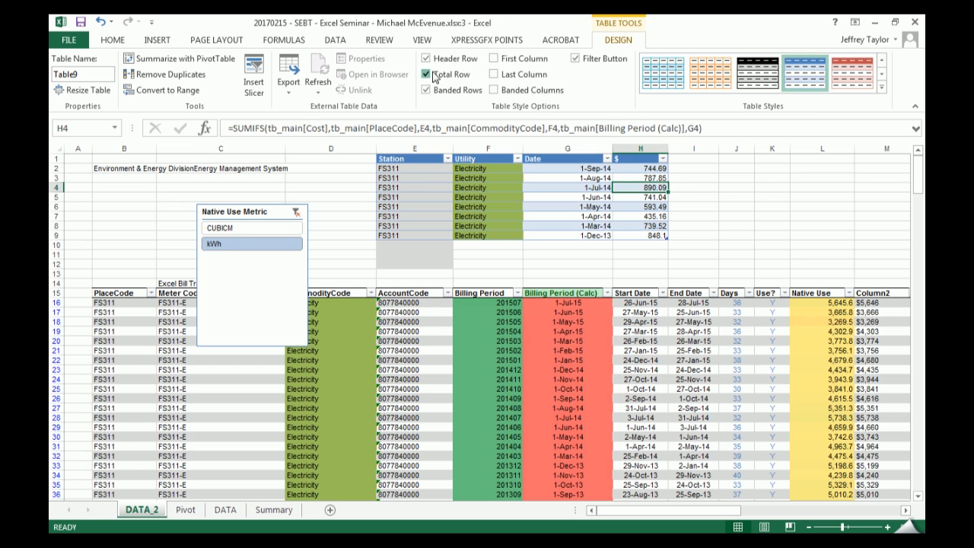
left_click(491, 313)
- Copy the summary table E1:H9 and paste it at B2 of a new worksheet
left_click_drag(431, 156, 631, 234)
key("ctrl+c")
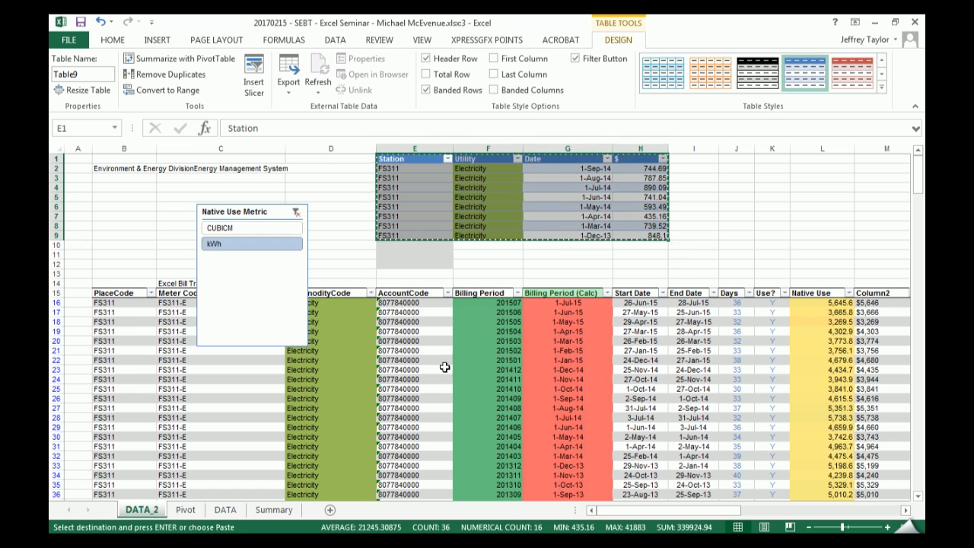
left_click(330, 509)
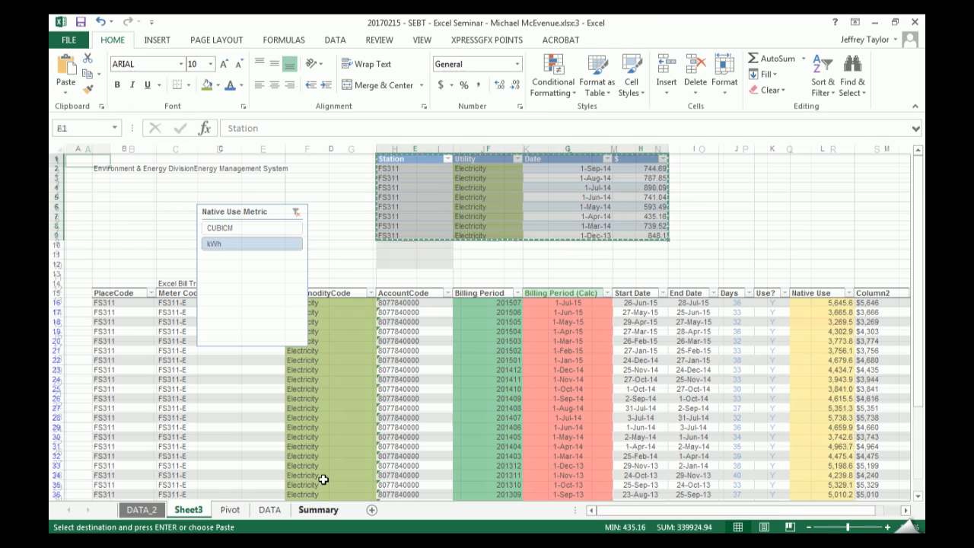
left_click(150, 175)
key("ctrl+v")
left_click(342, 322)
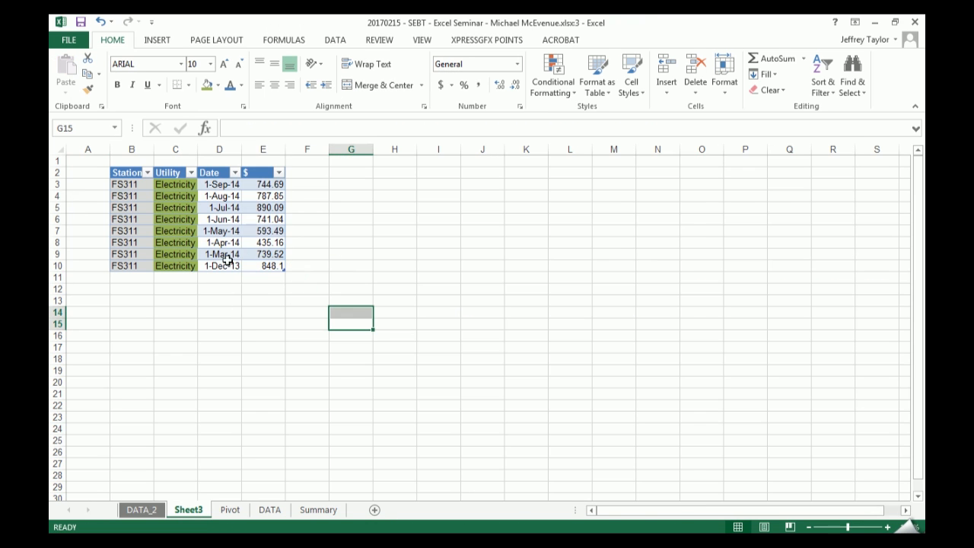
- Add a total row to the copied summary table on Sheet3
left_click(265, 254)
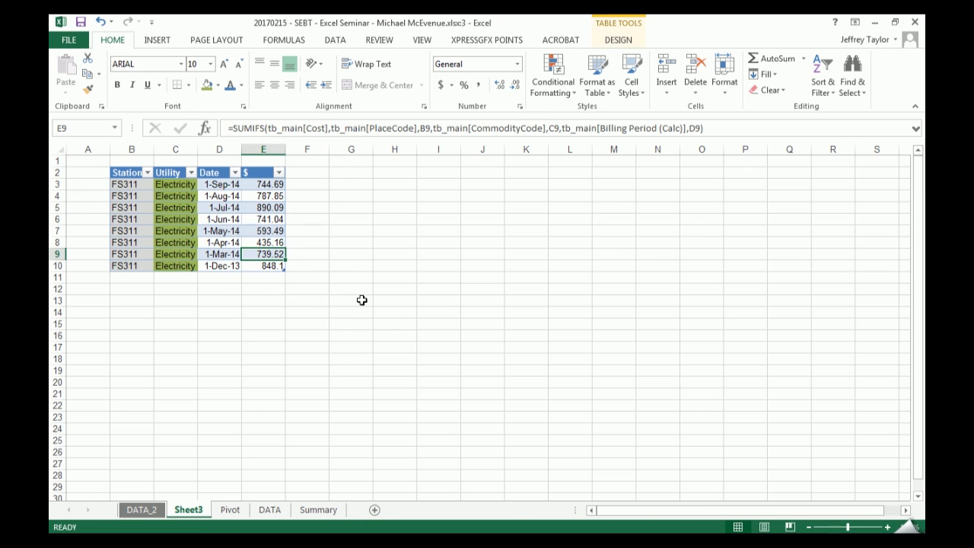
left_click(618, 40)
left_click(452, 76)
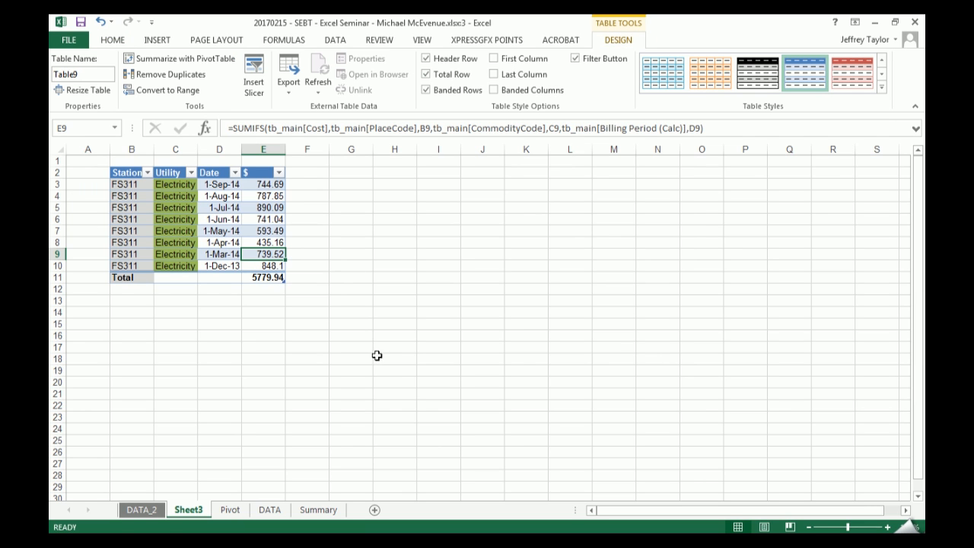
- Enter a formula in I11 that references the table's total cost in E11
left_click(533, 289)
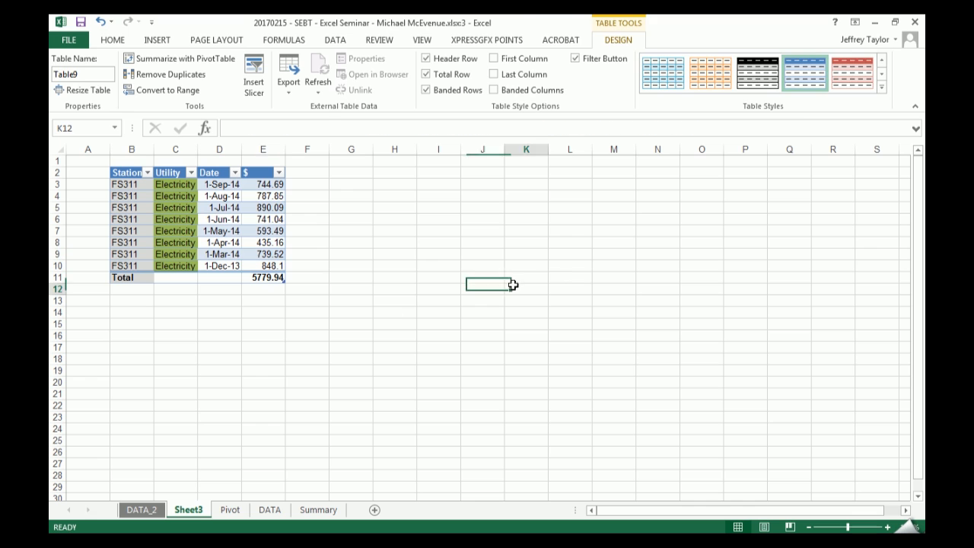
key("Up")
key("Left")
key("Left")
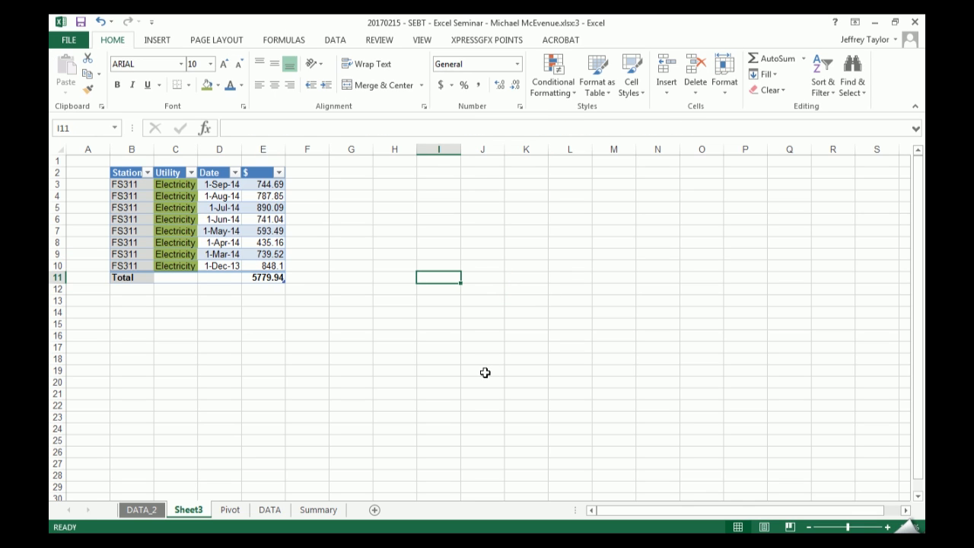
type("=")
key("Left")
key("Left")
key("Left")
key("Left")
key("Return")
key("Up")
left_click(171, 217)
key("ctrl+a")
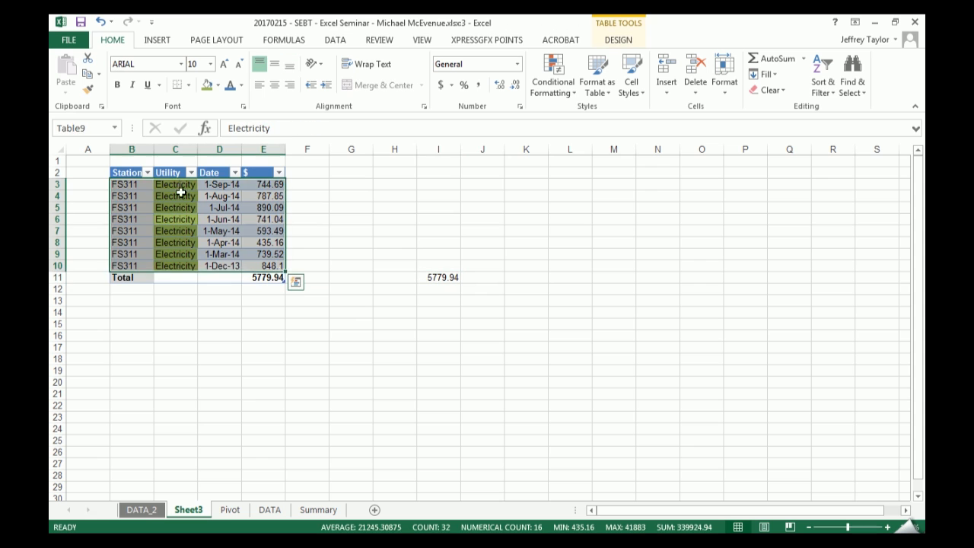
key("ctrl+a")
left_click_drag(217, 185, 657, 263)
left_click(304, 206)
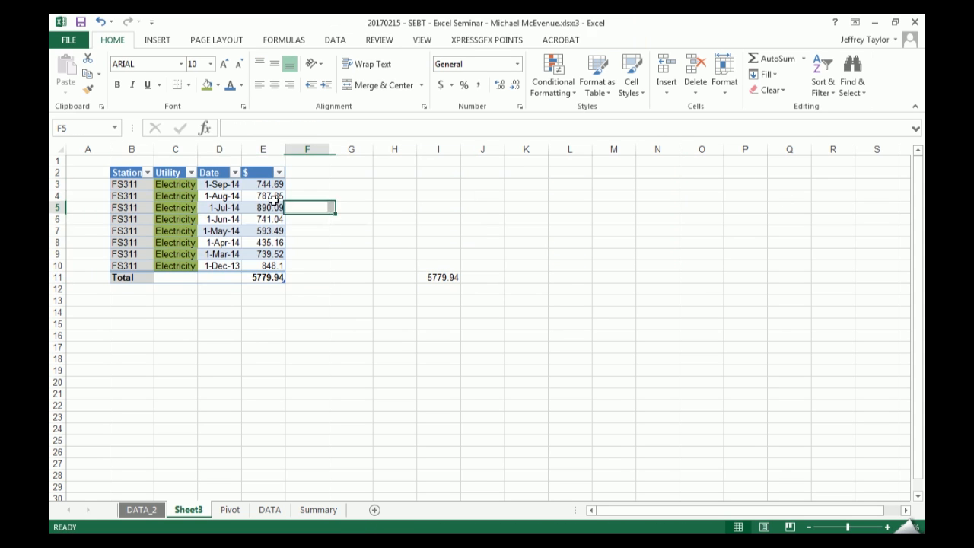
- Move the whole table, including headers and total row, to Q18, and undo the move
left_click(204, 194)
key("ctrl+a")
key("ctrl+a")
key("Up")
key("ctrl+a")
key("ctrl+a")
left_click_drag(213, 171, 868, 361)
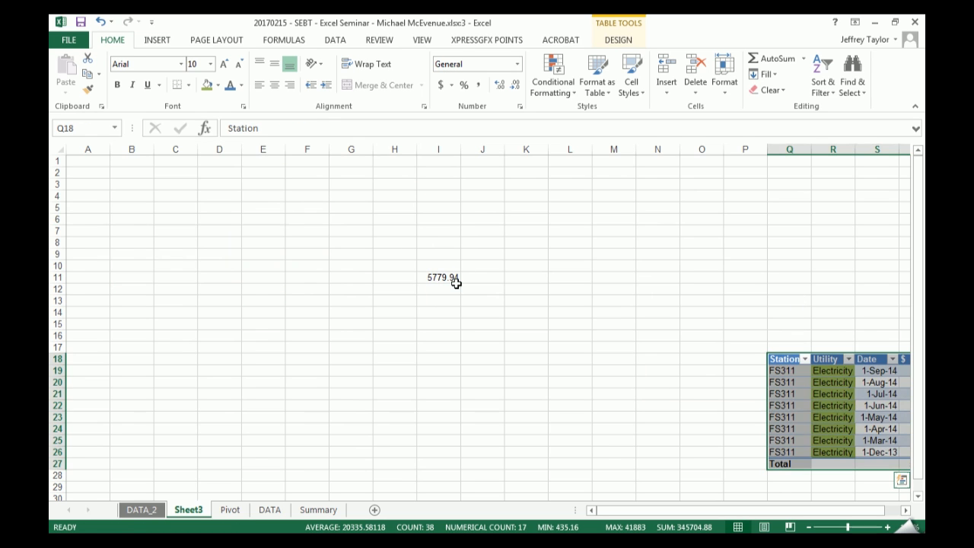
key("ctrl+z")
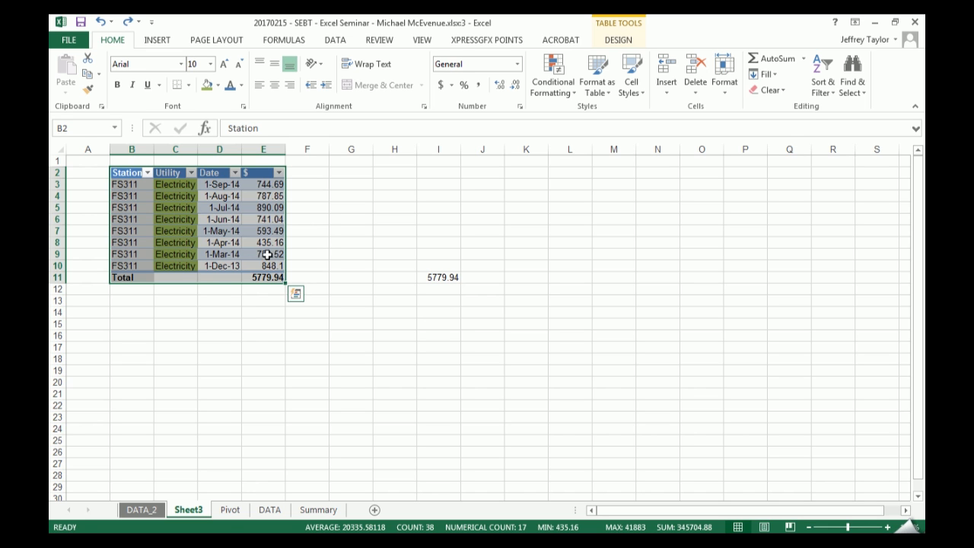
- Copy the whole Sheet3 table, including its total row, and paste it at A1 of a new worksheet
key("ctrl+c")
left_click(373, 509)
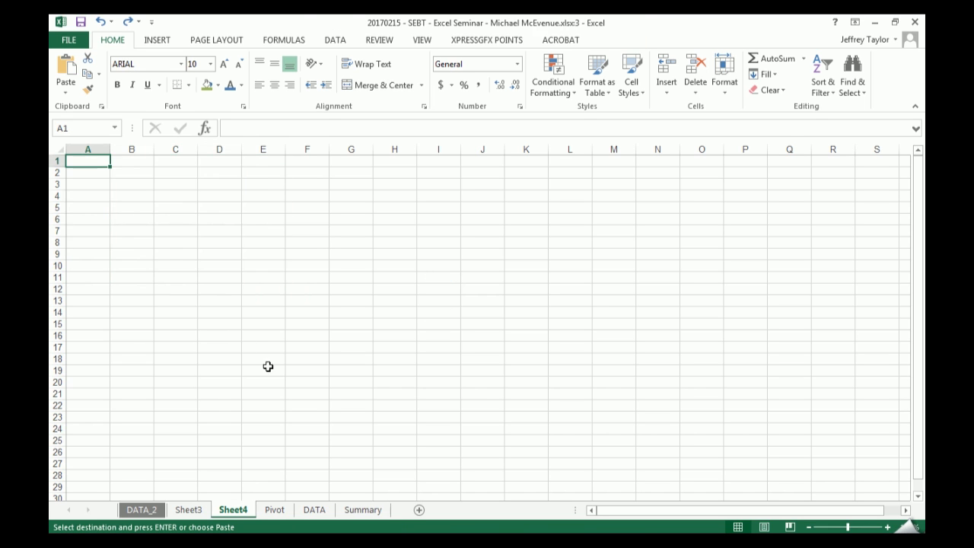
key("ctrl+v")
left_click(220, 369)
left_click(362, 509)
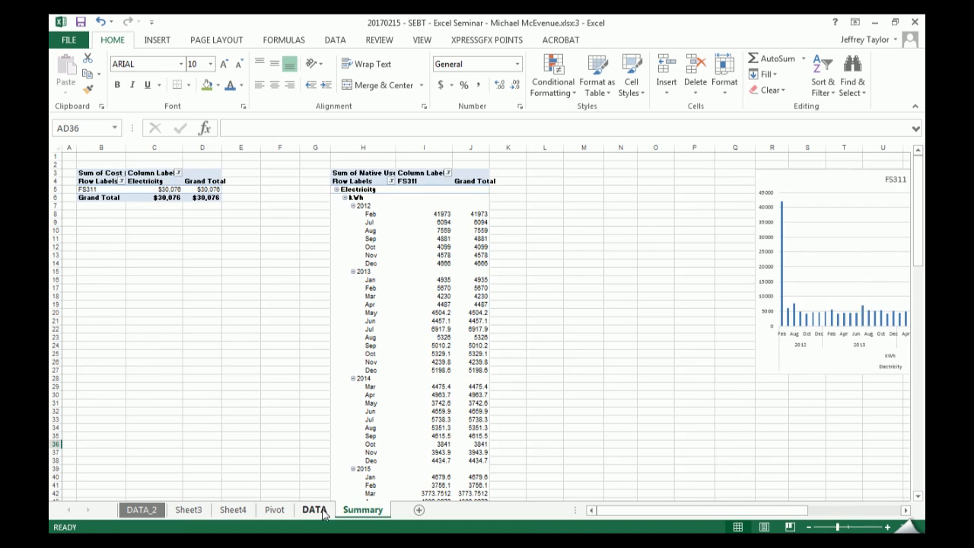
left_click(323, 513)
left_click(272, 513)
left_click(236, 514)
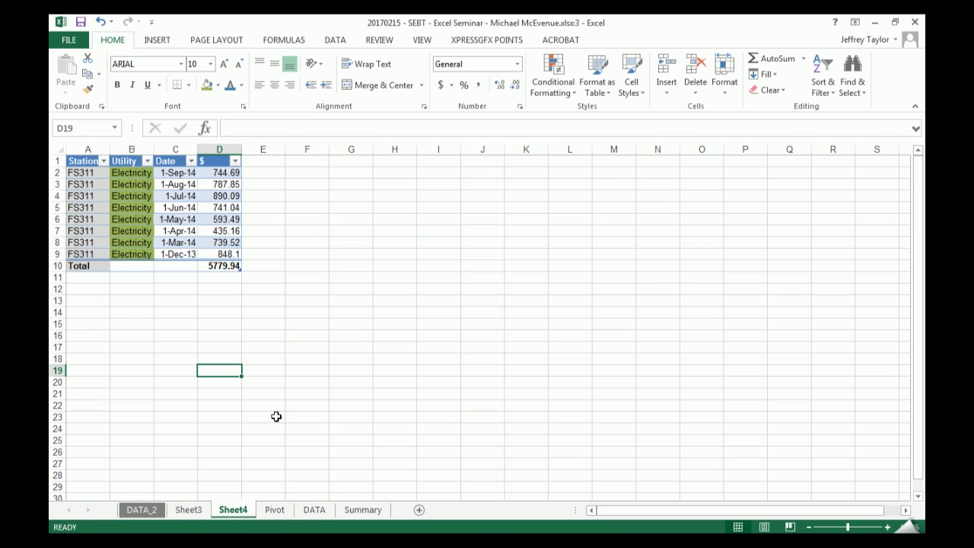
- Inspect the formula in I11 on Sheet3 to see how it references the table's total after the move
left_click(189, 509)
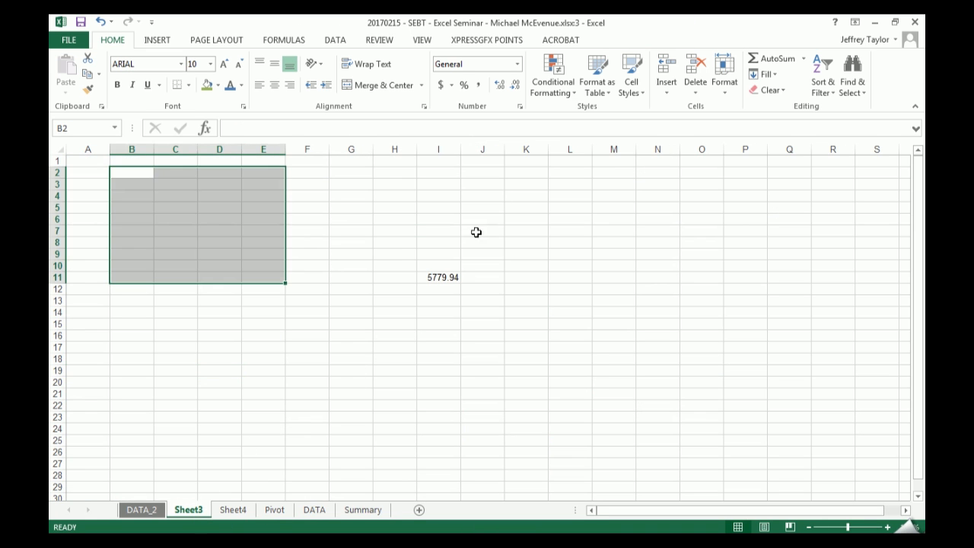
left_click(440, 279)
left_click(253, 128)
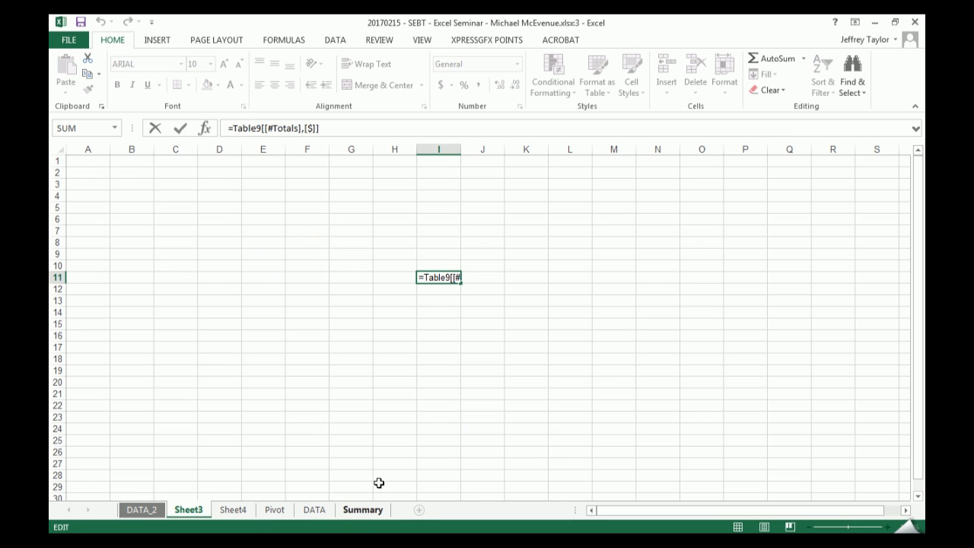
key("Escape")
- Rename the Sheet4 worksheet containing the moved electricity table as NEW
left_click(361, 510)
left_click(314, 509)
left_click(274, 510)
left_click(233, 510)
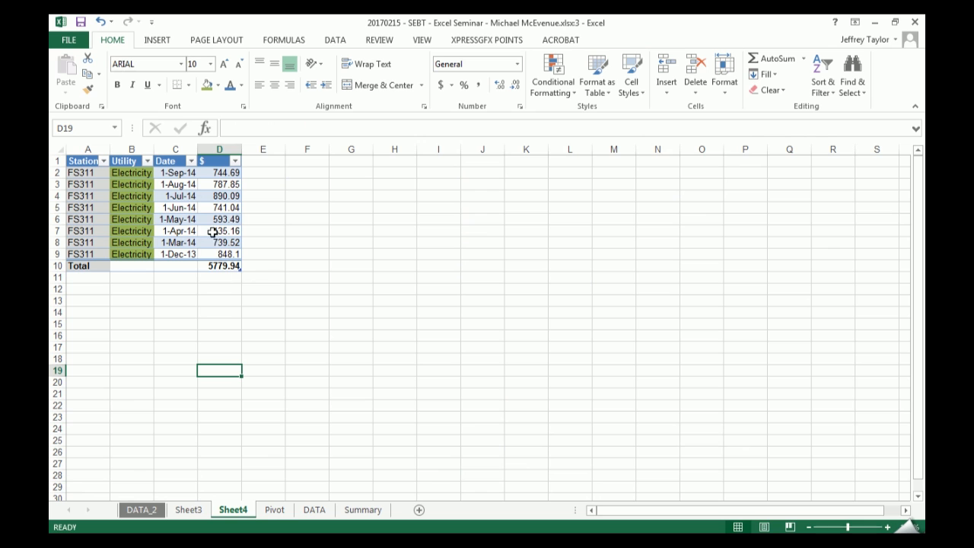
double_click(236, 512)
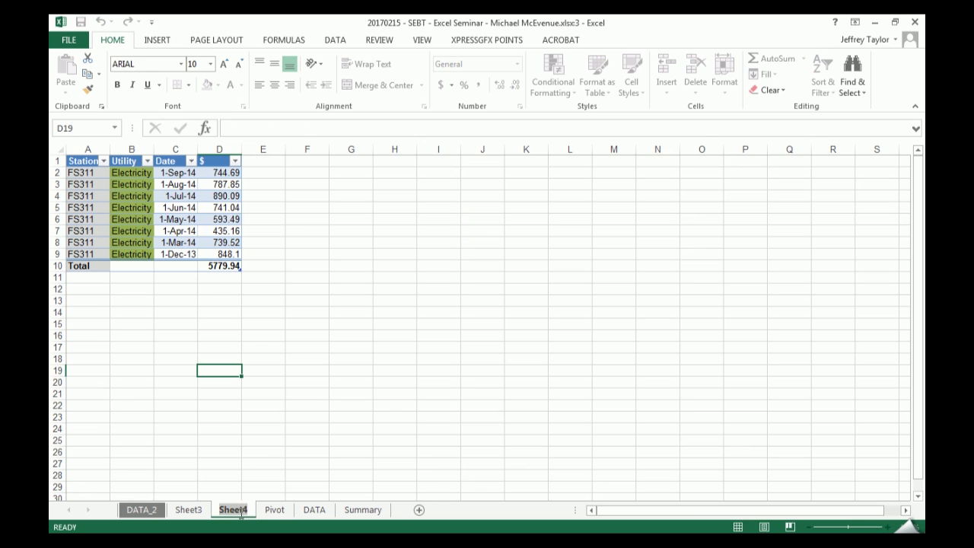
type("NEW")
key("Return")
- Move the cell holding the table total reference from I11 to B2 on Sheet3
left_click(188, 508)
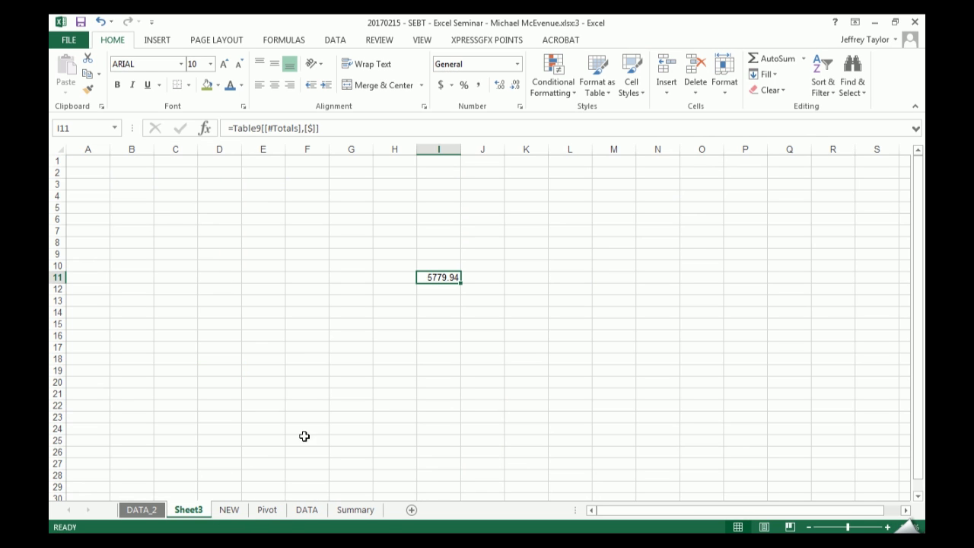
left_click(216, 511)
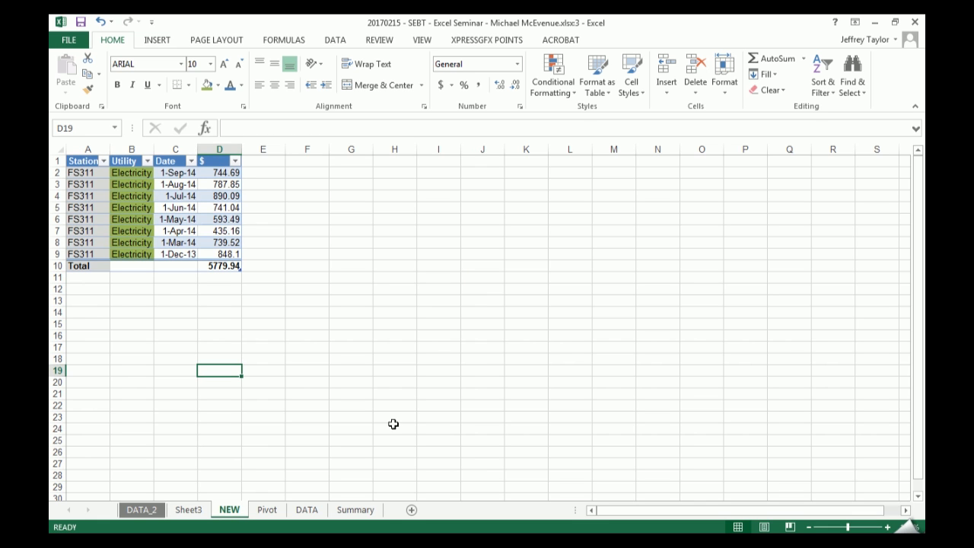
left_click(188, 510)
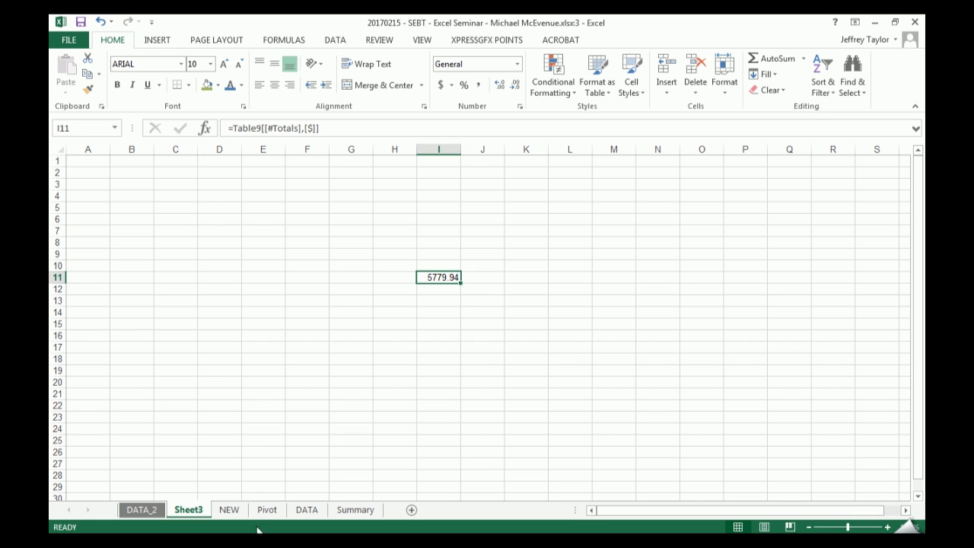
left_click_drag(457, 272, 149, 169)
left_click(228, 384)
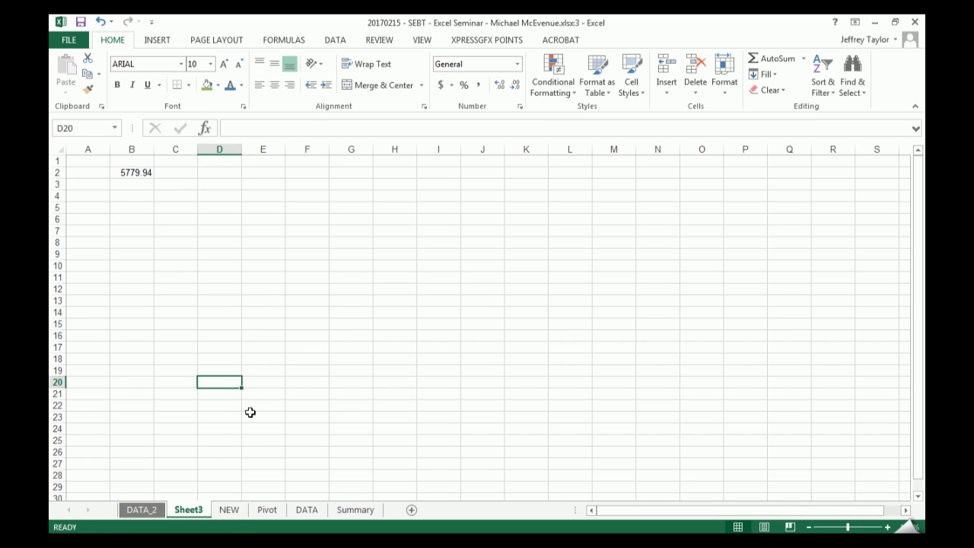
- Delete the Sheet3 worksheet from the workbook and confirm the deletion
right_click(202, 514)
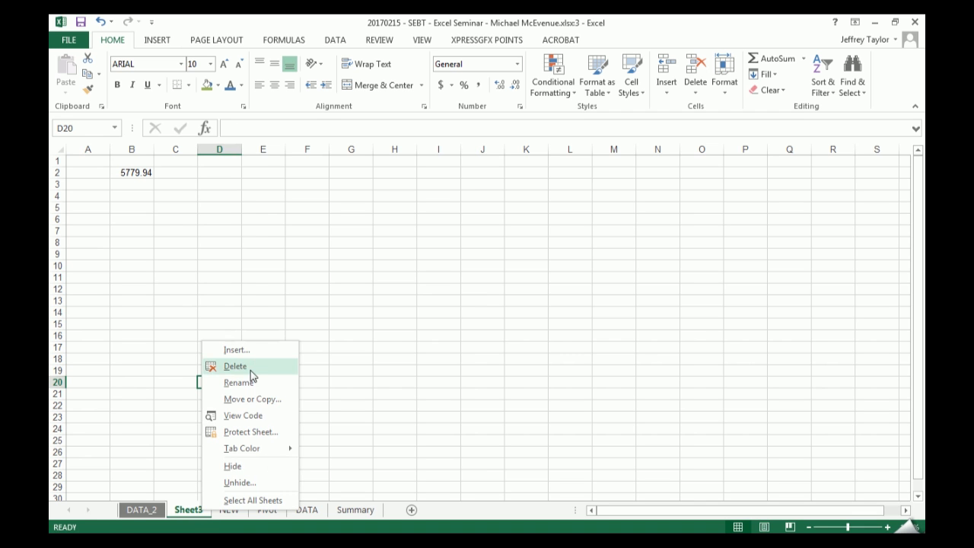
left_click(251, 366)
left_click(462, 316)
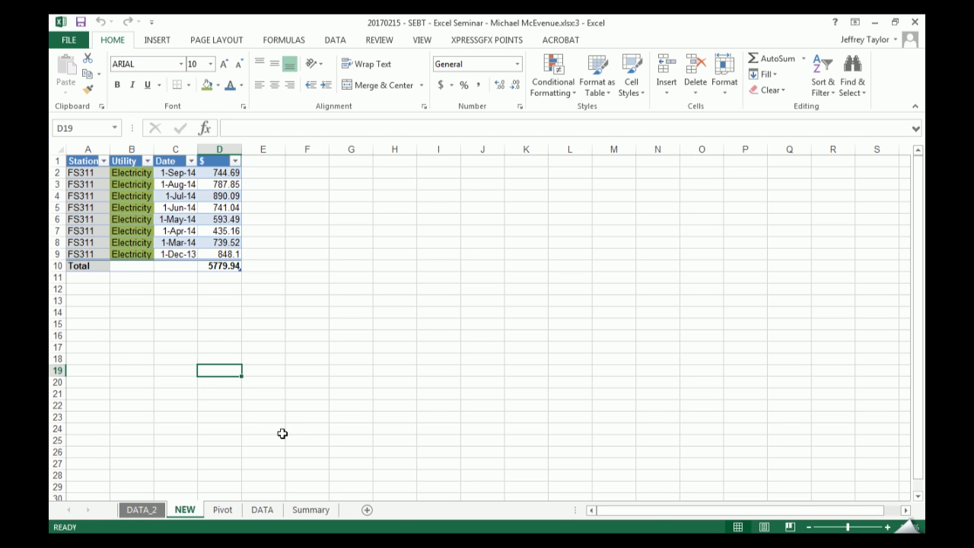
- Look through the DATA_2, Summary and DATA worksheets, ending on DATA
left_click(261, 510)
left_click(145, 509)
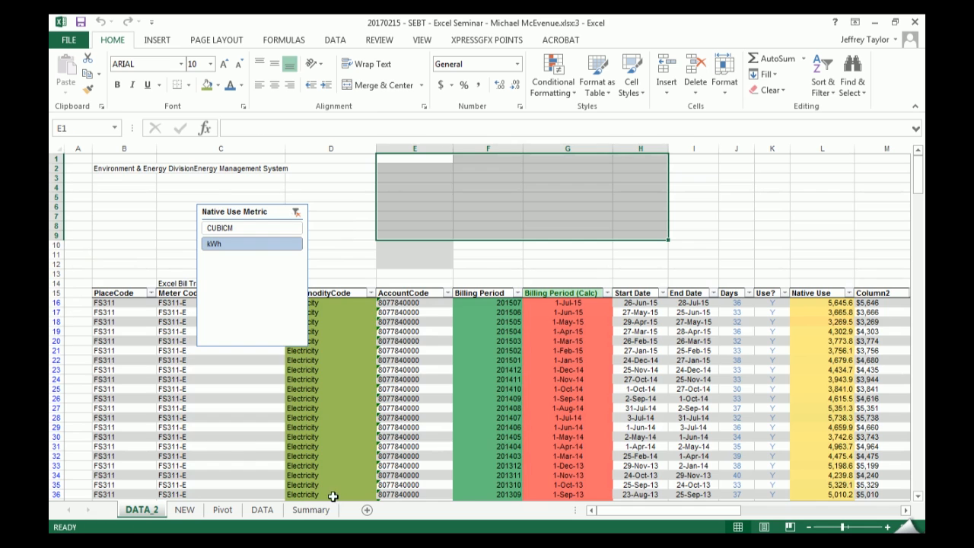
left_click(311, 509)
left_click(262, 510)
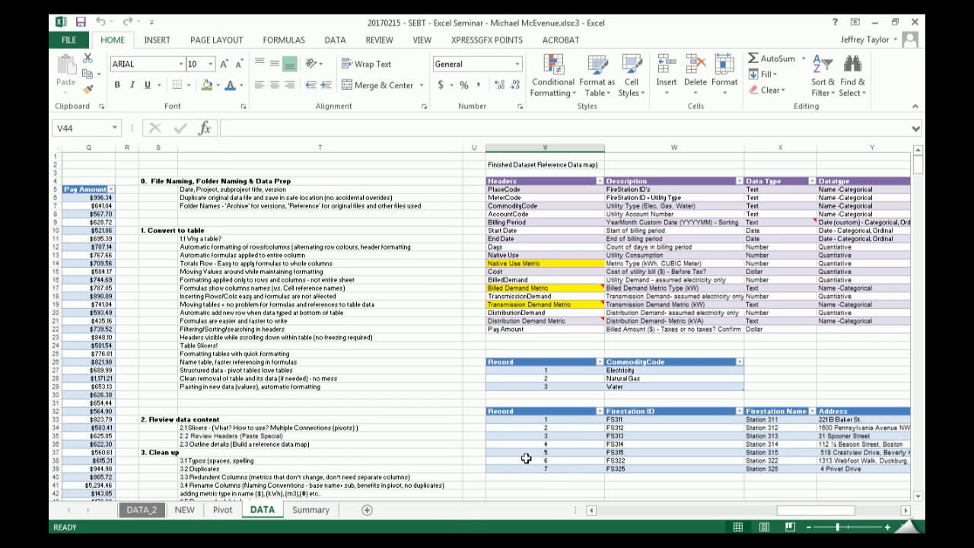
- Enter an INDEX formula in Y28 that returns row 2, column 2 of the tb_utilities table
scroll(487, 319, "right", 3)
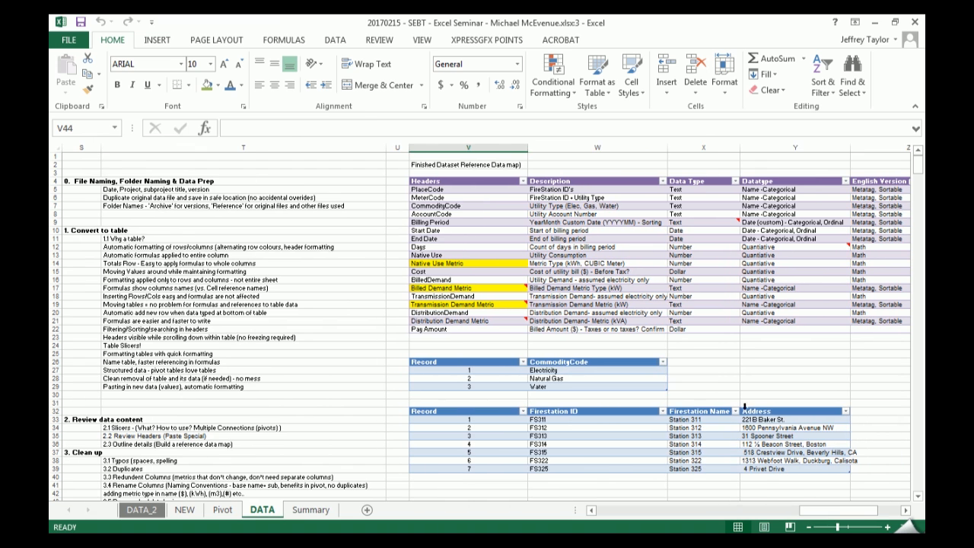
left_click(593, 379)
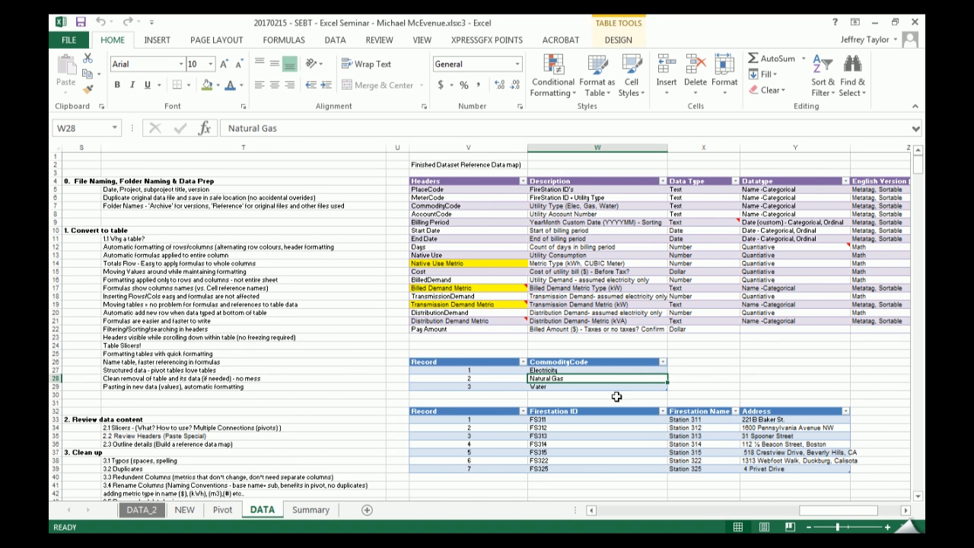
left_click(742, 379)
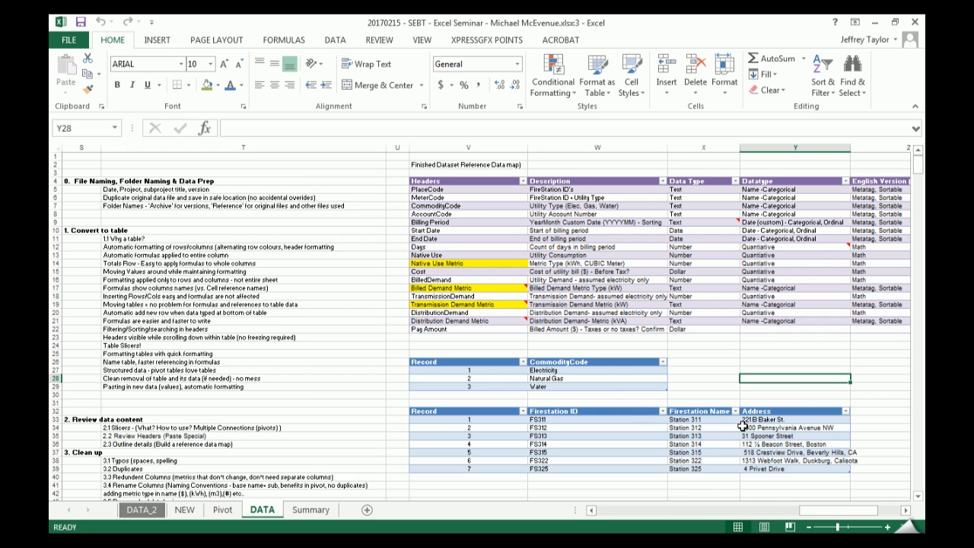
type("=INDEX(")
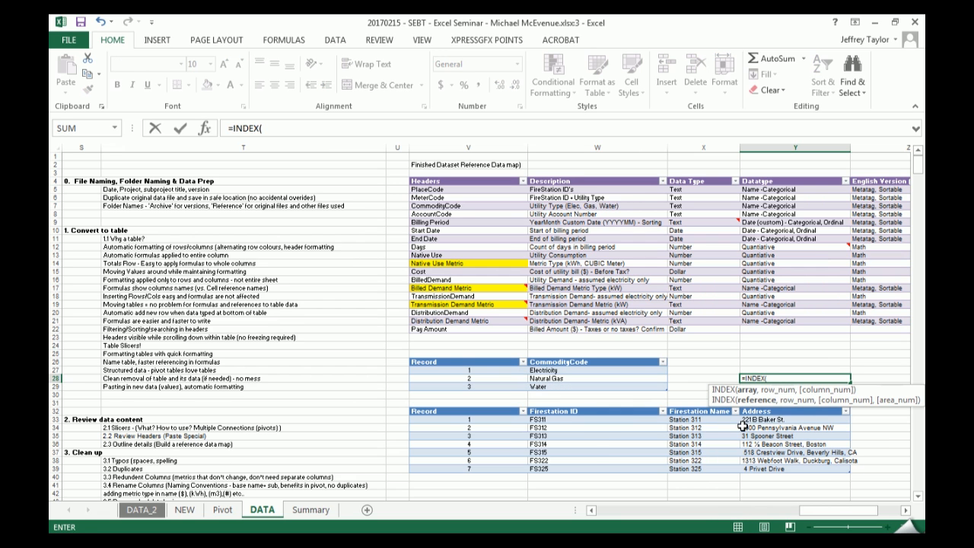
left_click(411, 356)
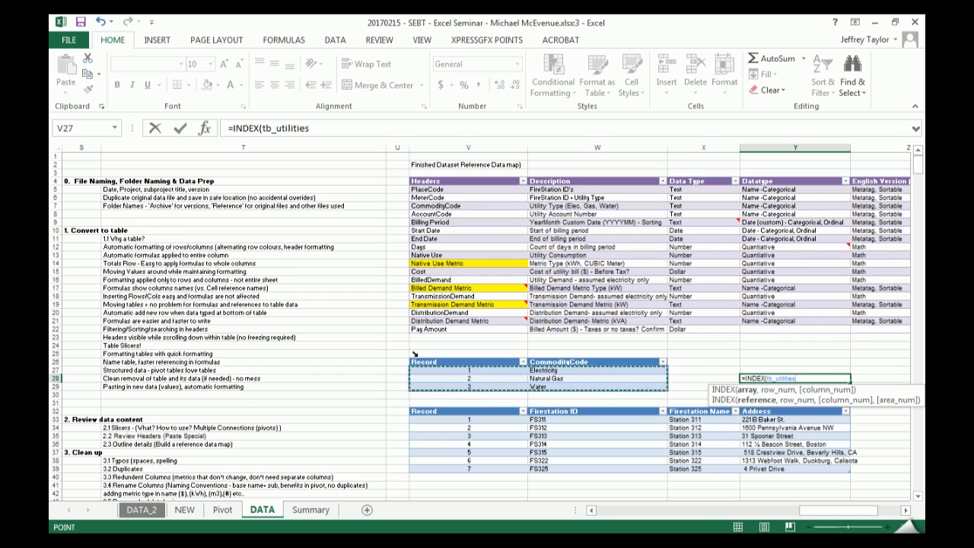
type(",")
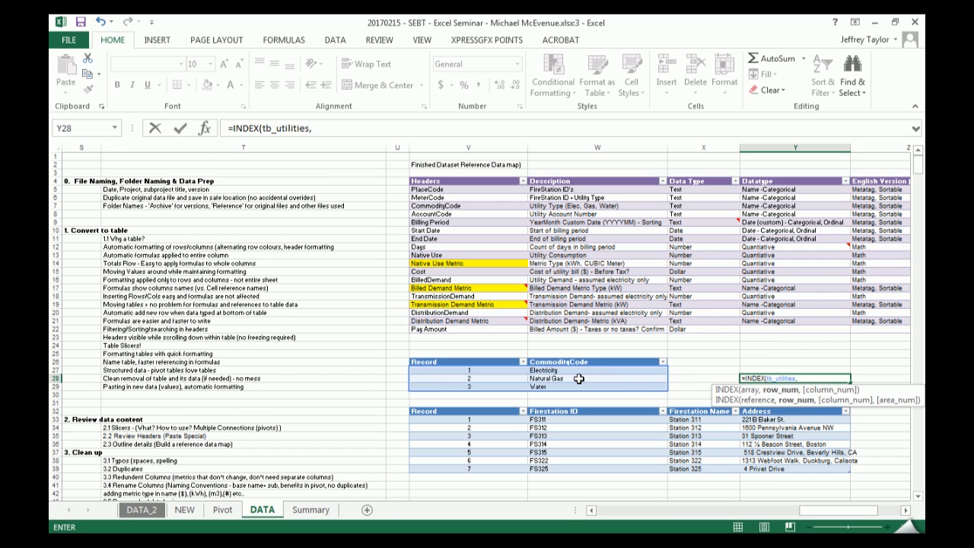
type("2,")
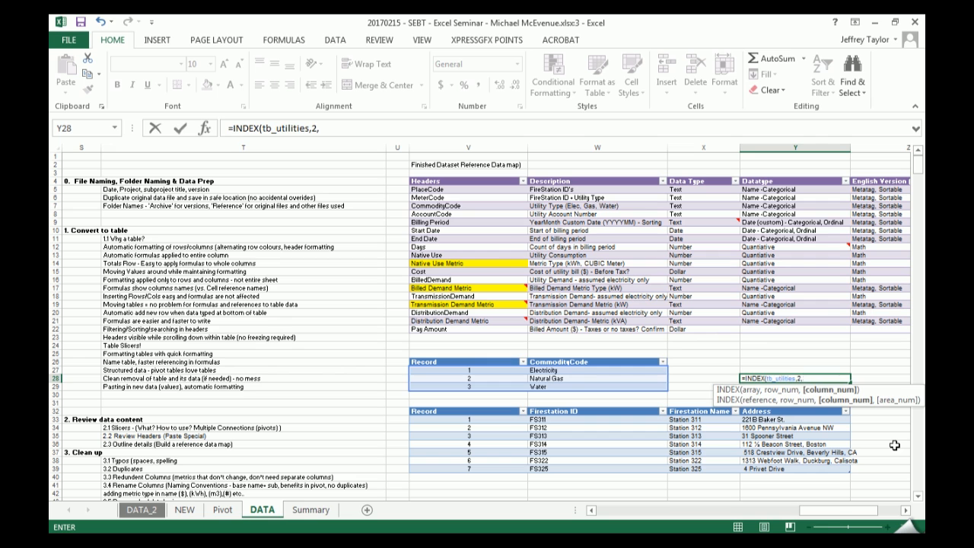
type("2")
key("ctrl+Return")
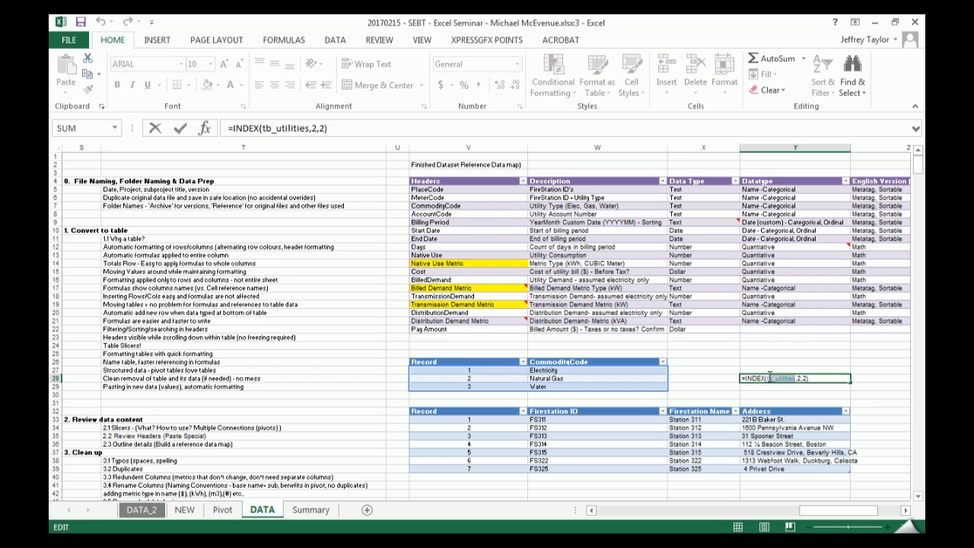
left_click_drag(770, 376, 770, 378)
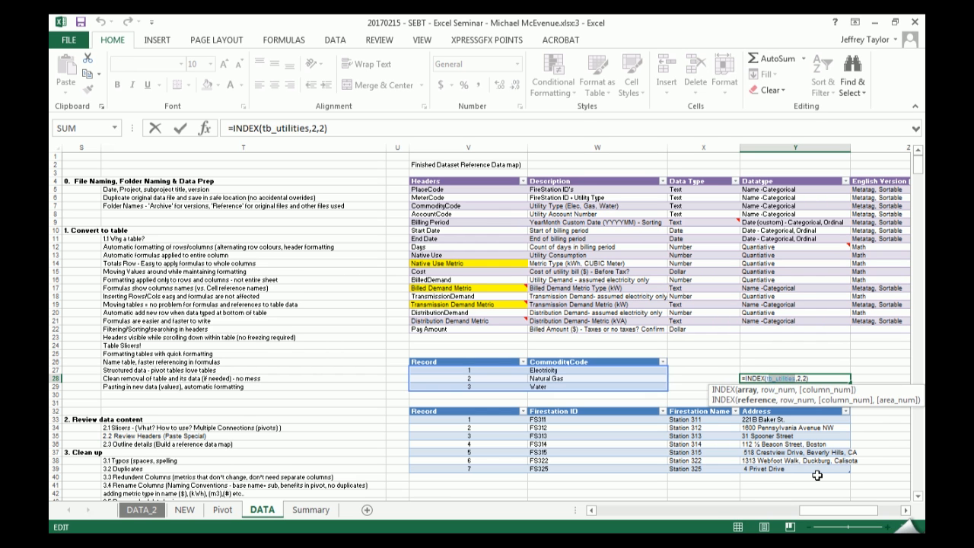
key("ctrl+Return")
scroll(798, 403, "up", 3)
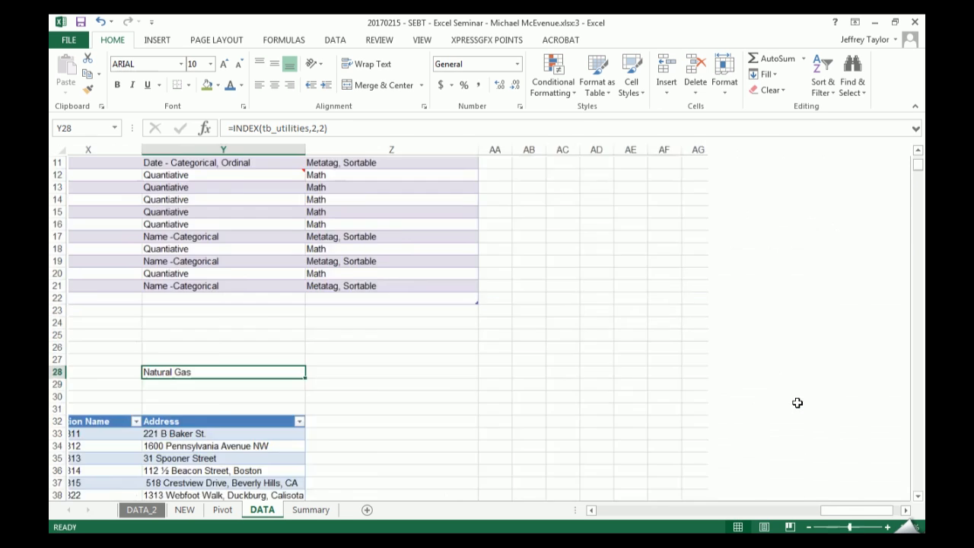
scroll(797, 403, "up", 2)
left_click_drag(841, 513, 811, 505)
scroll(769, 468, "down", 2)
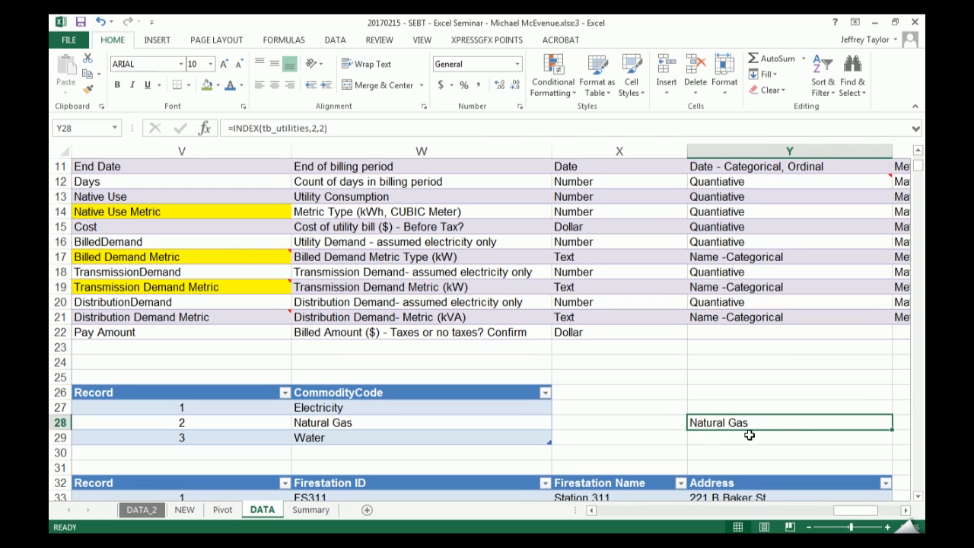
double_click(750, 434)
key("Escape")
type("=i")
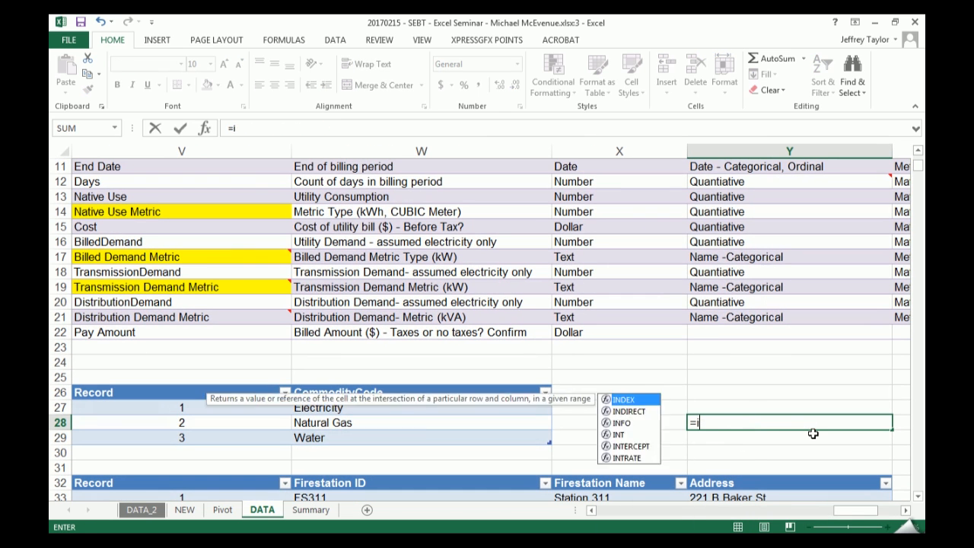
type("nd")
key("Tab")
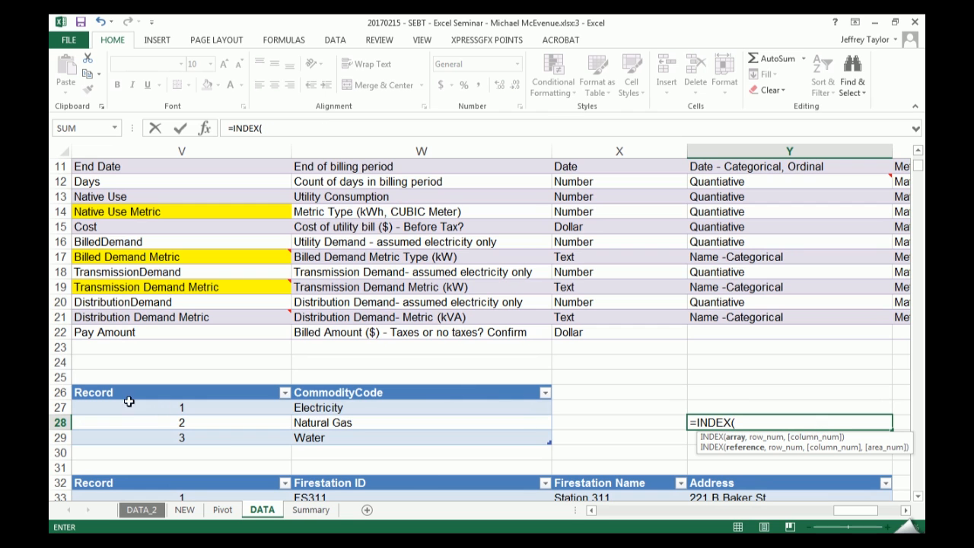
left_click(81, 387)
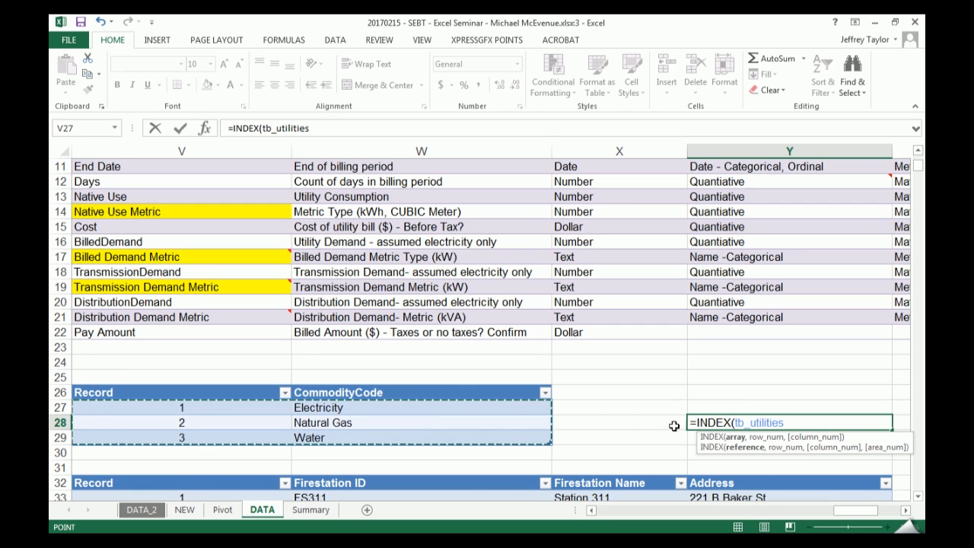
key("Return")
- Display the table properties of the CommodityCode lookup table to check its table name
left_click(479, 423)
left_click(618, 40)
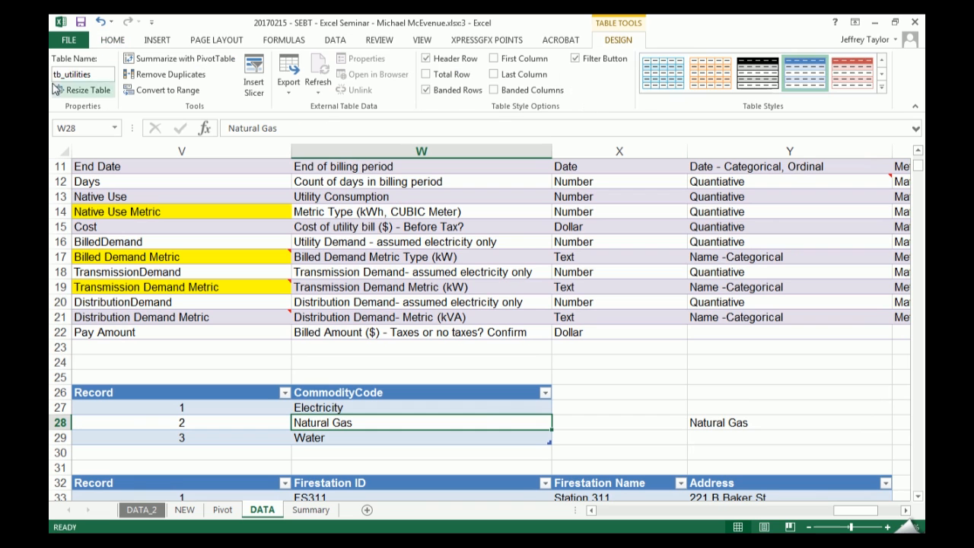
left_click(731, 426)
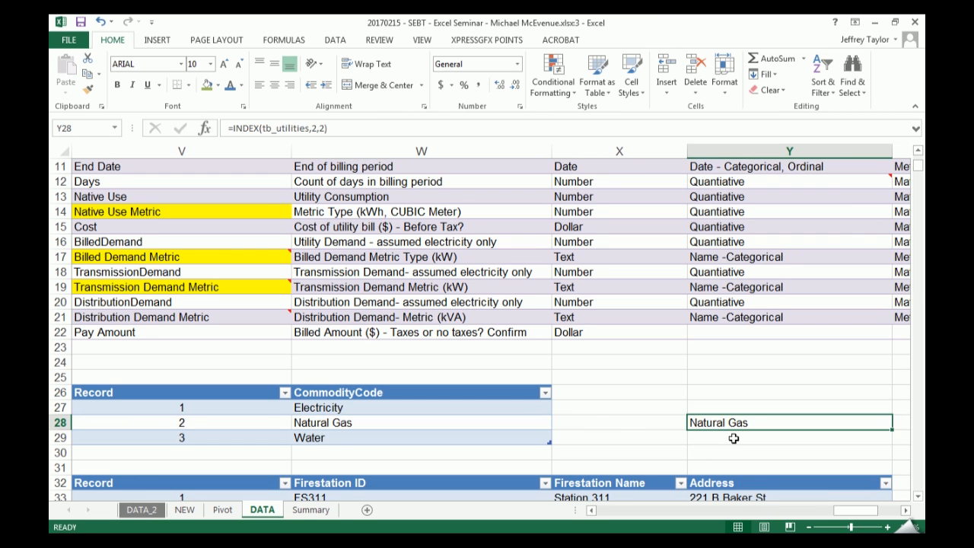
type("=ind")
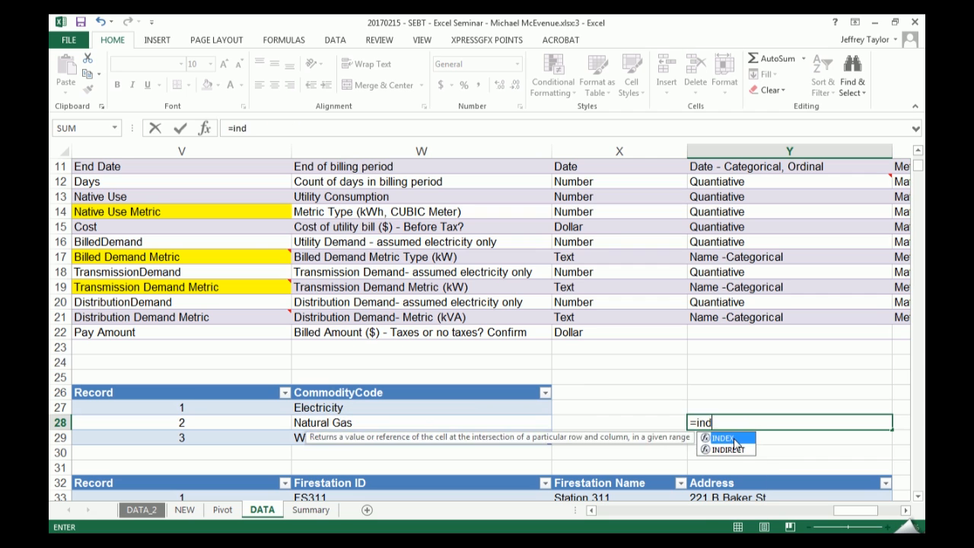
key("Tab")
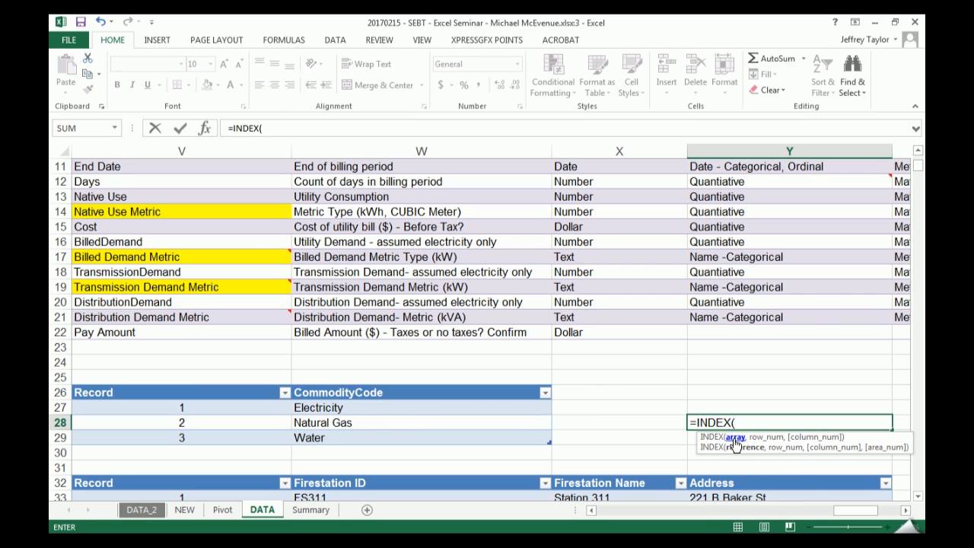
type("tb")
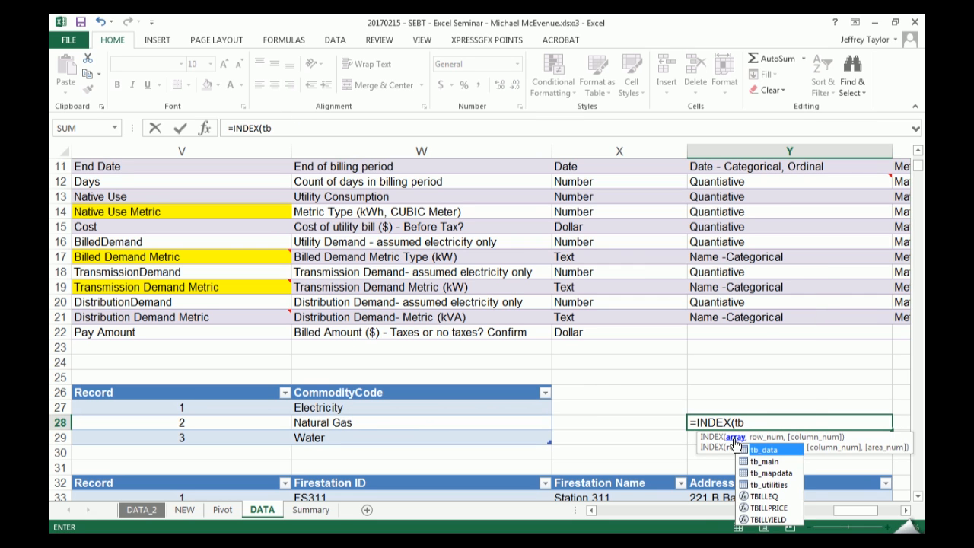
type("_")
key("Down")
key("Down")
key("Down")
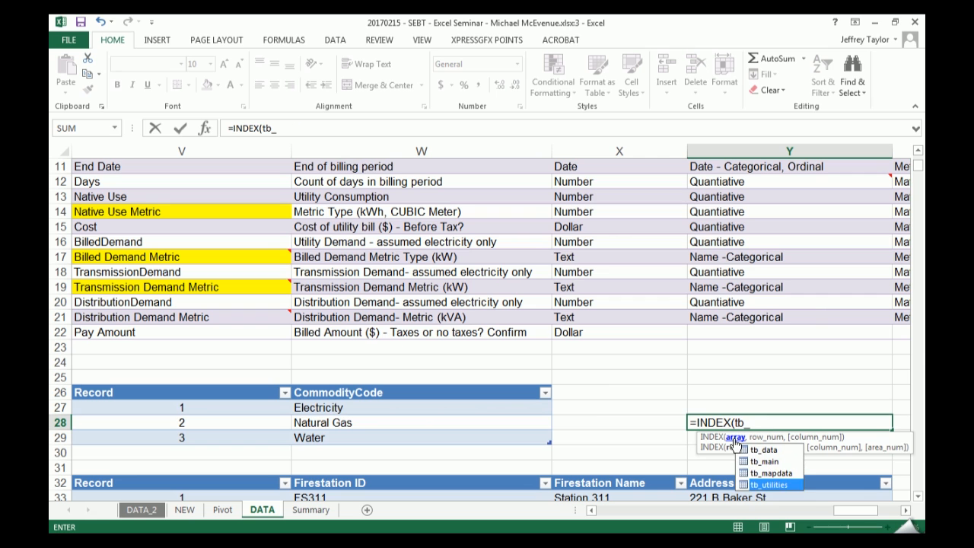
key("Tab")
type(",")
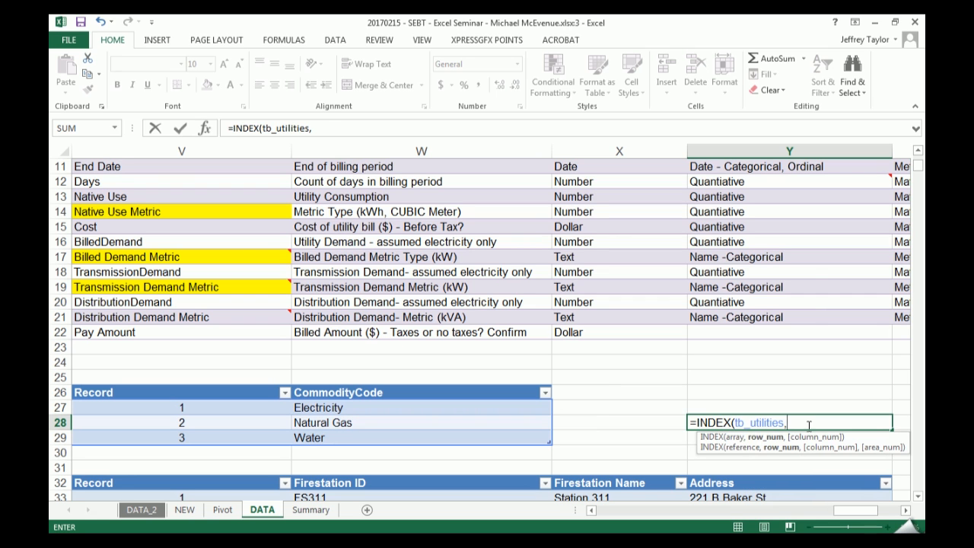
type("mat")
key("Tab")
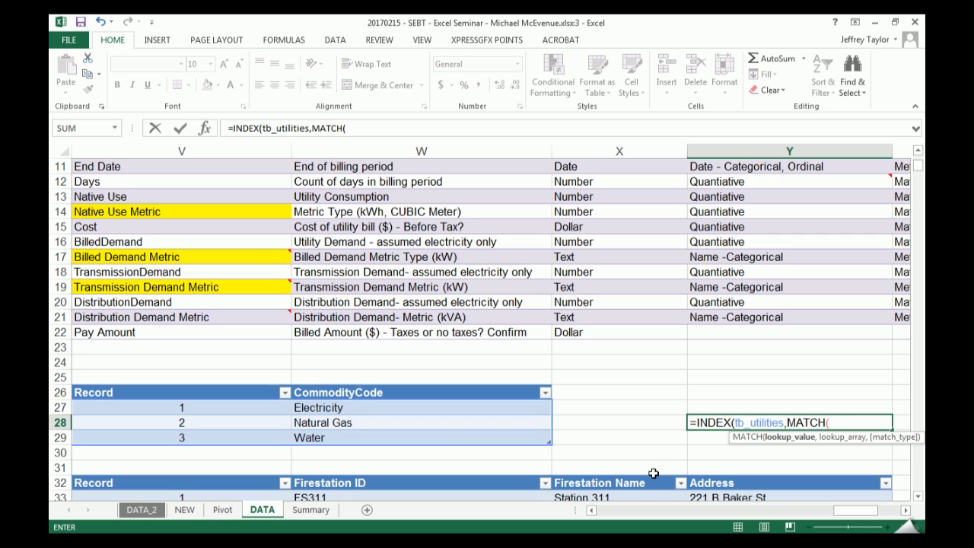
key("Escape")
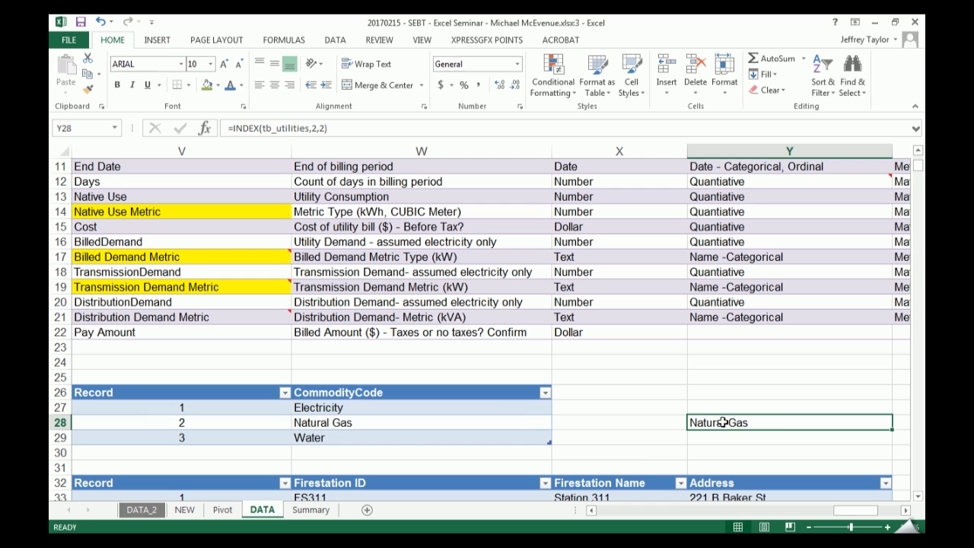
- Copy the INDEX result from Y28 into Y27 above it with Paste Special
key("ctrl+c")
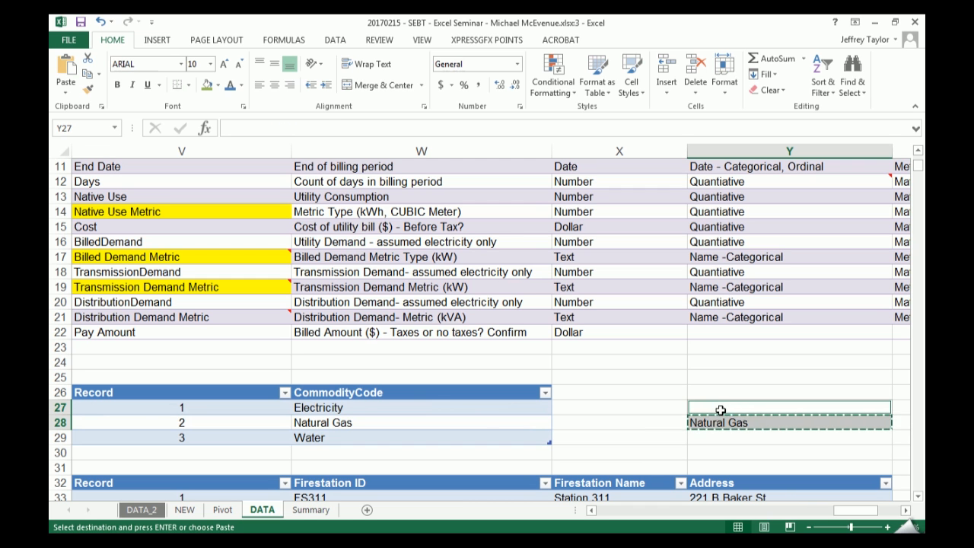
key("Up")
key("Up")
left_click(721, 411)
key("ctrl+alt+v")
key("Return")
key("Escape")
- Try an INDEX formula on tb_utilities in Y28 with a nested MATCH looking up Y27, and evaluate the Y27 reference in place
key("Down")
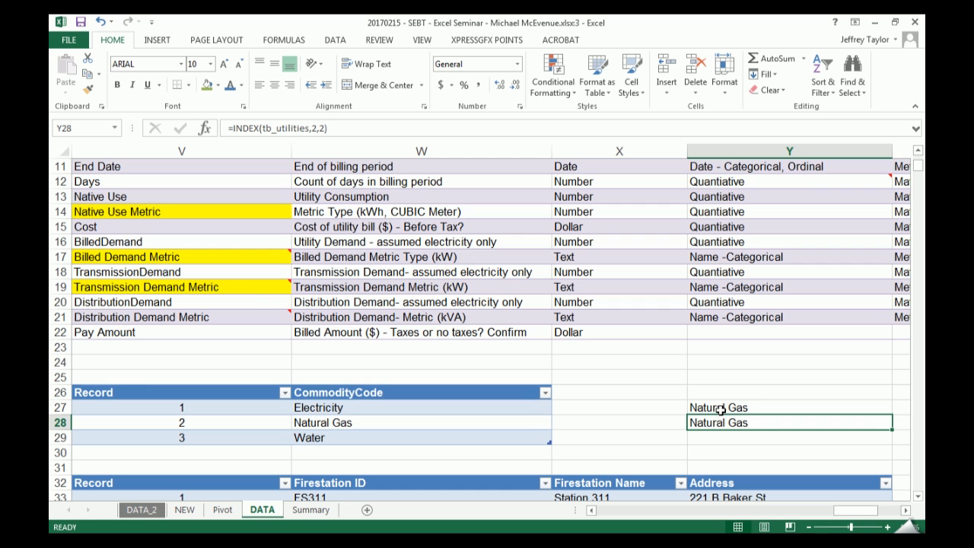
type("=ind")
key("Tab")
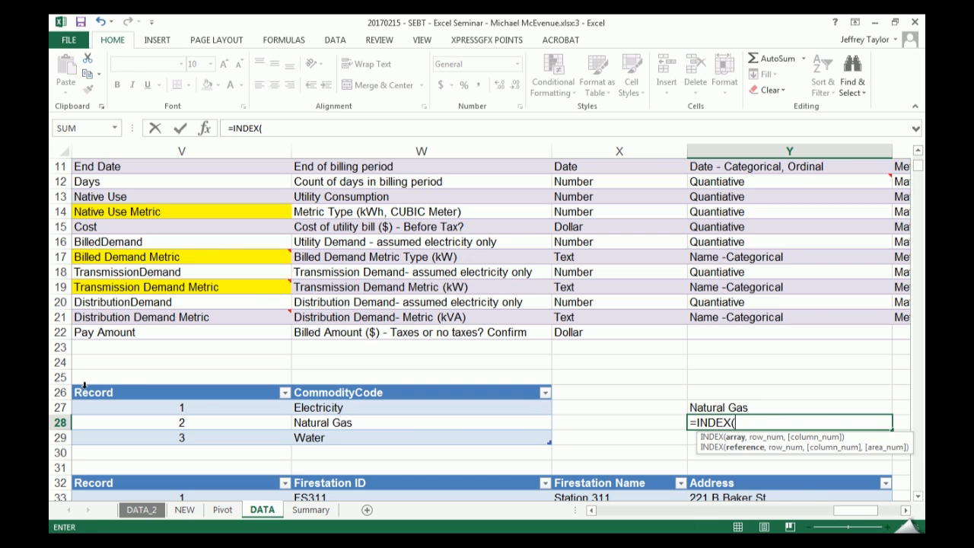
type("tb_")
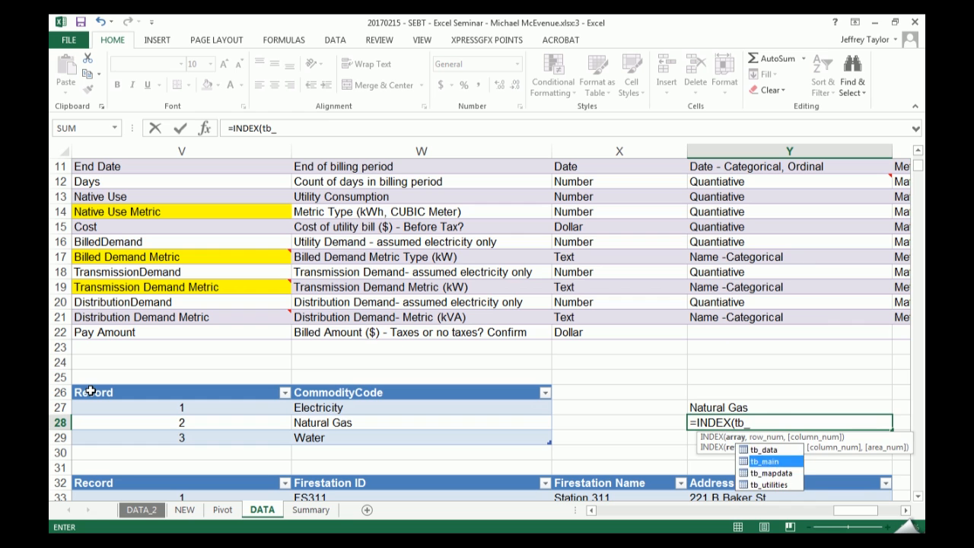
key("Down")
key("Down")
key("Tab")
type(",mat")
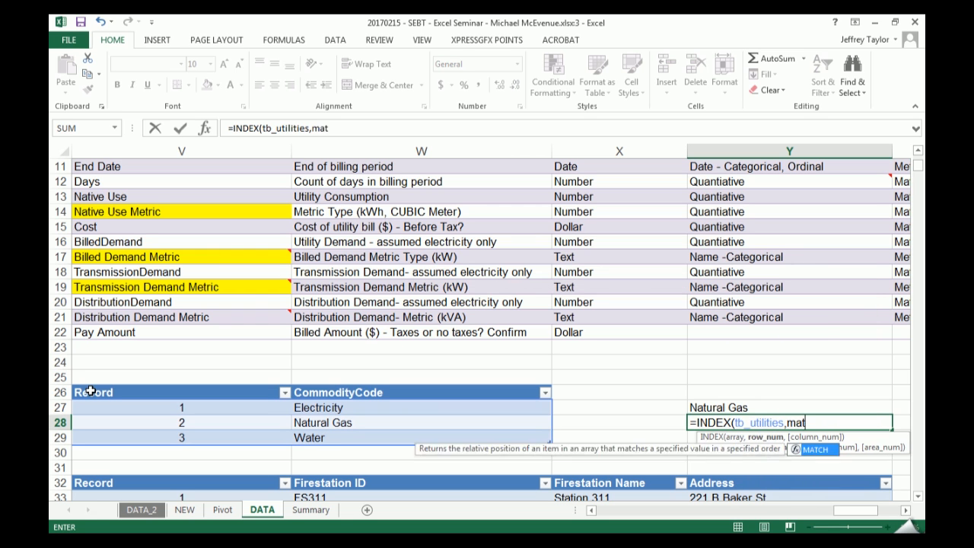
key("Tab")
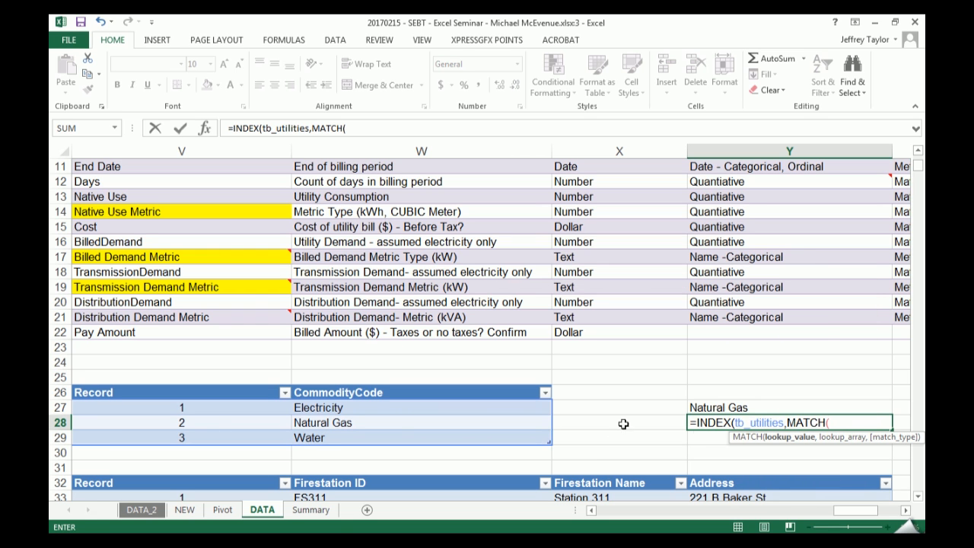
left_click(710, 409)
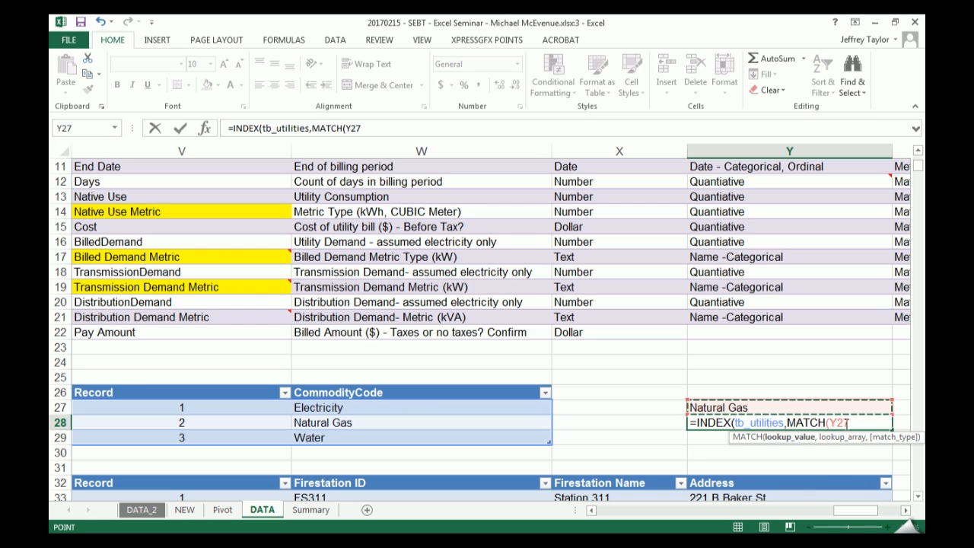
left_click_drag(830, 422, 850, 422)
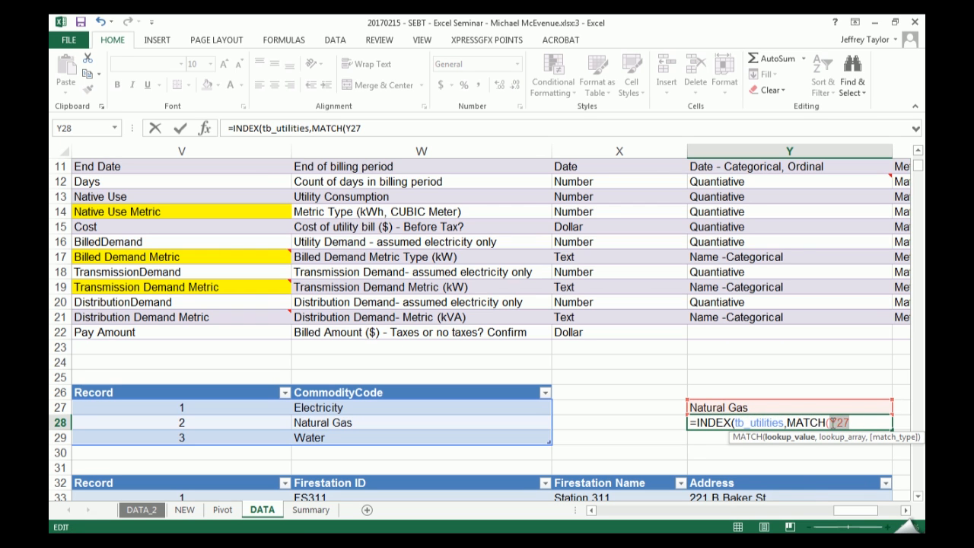
key("F9")
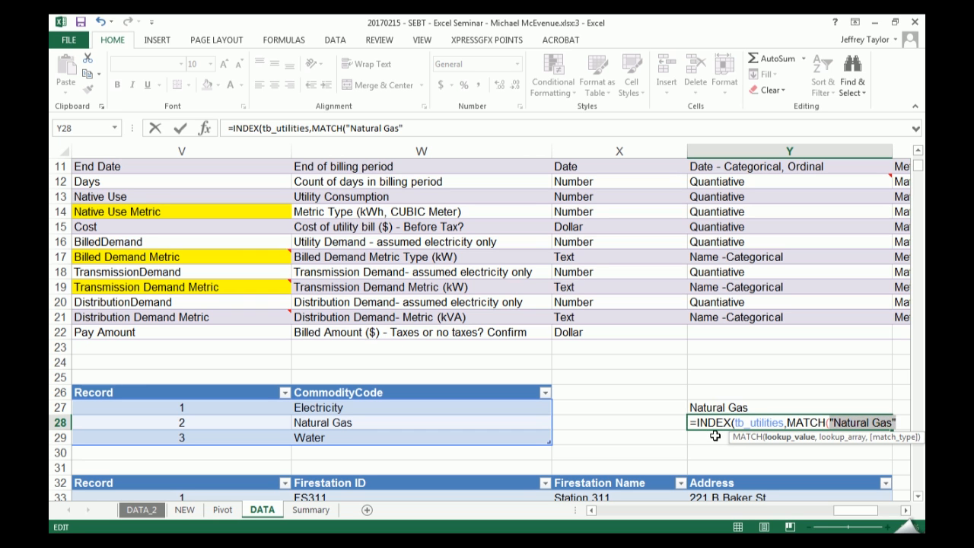
key("Escape")
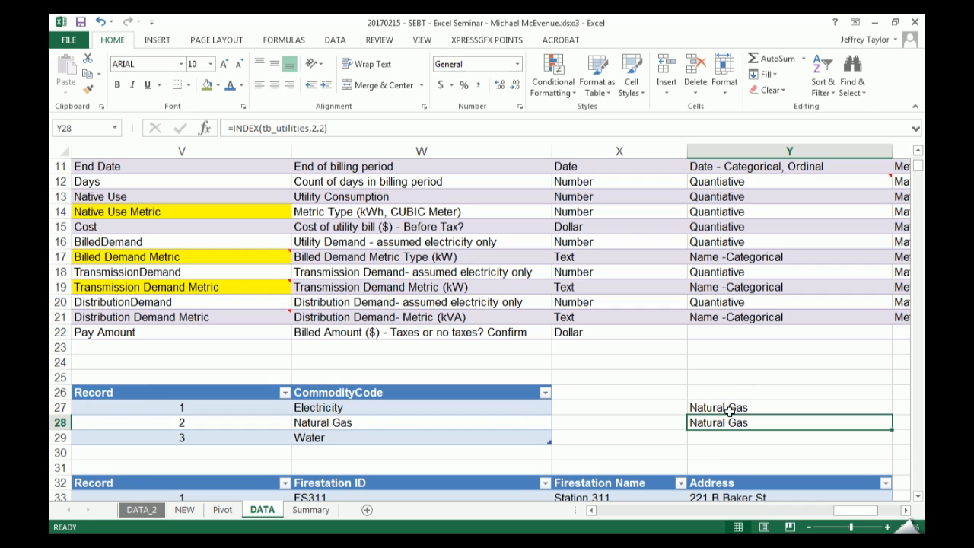
- Try a reference to Y27 in cell Y24, evaluate it in place and discard the entry
left_click(746, 364)
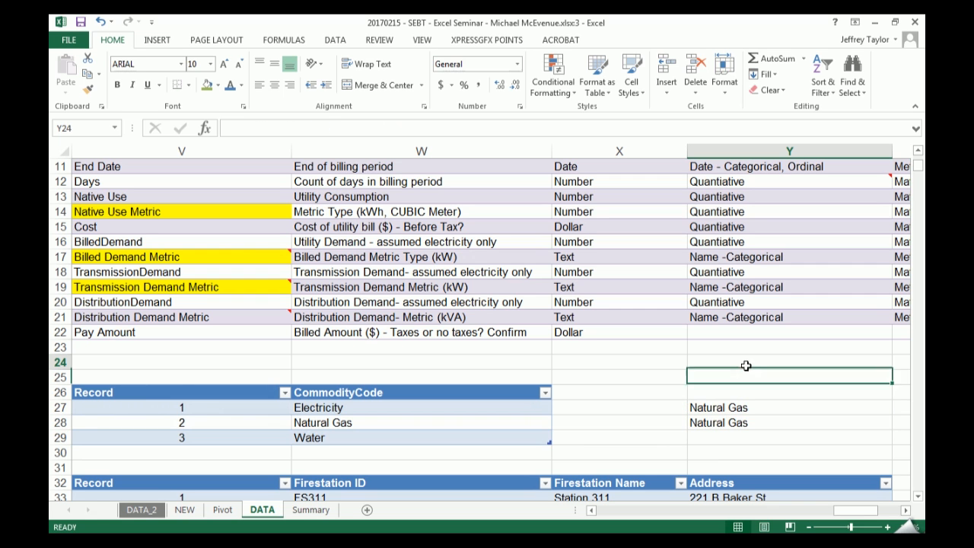
type("=")
left_click(742, 407)
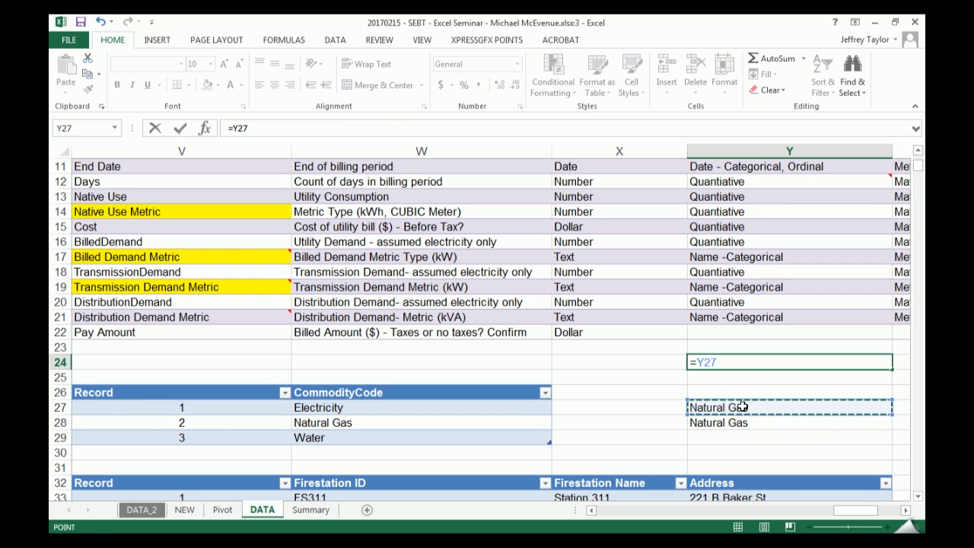
left_click_drag(719, 363, 700, 370)
key("F9")
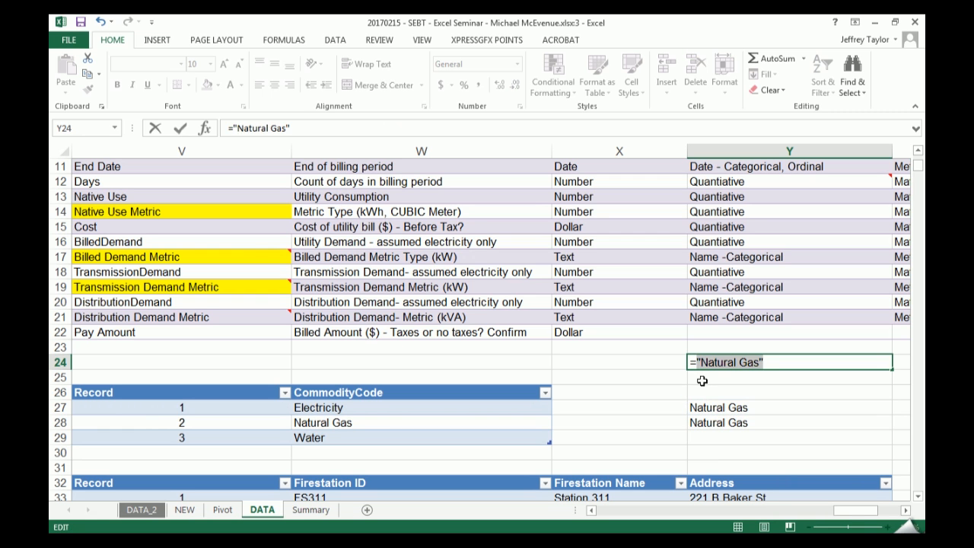
key("Escape")
key("Down")
key("Down")
key("Down")
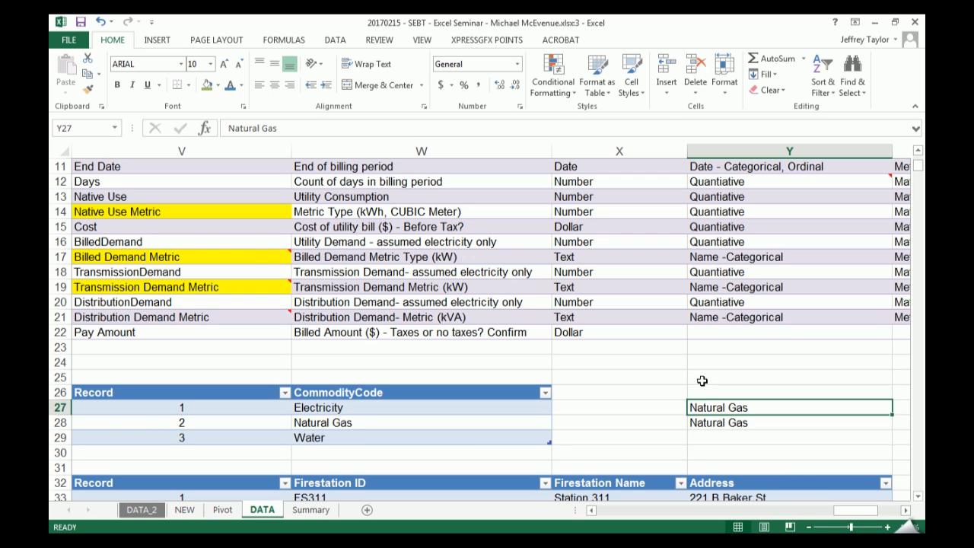
- Try replacing the row and column arguments of Y28's INDEX formula with a MATCH for "Natural Gas" in tb_utilities[CommodityCode]
key("F2")
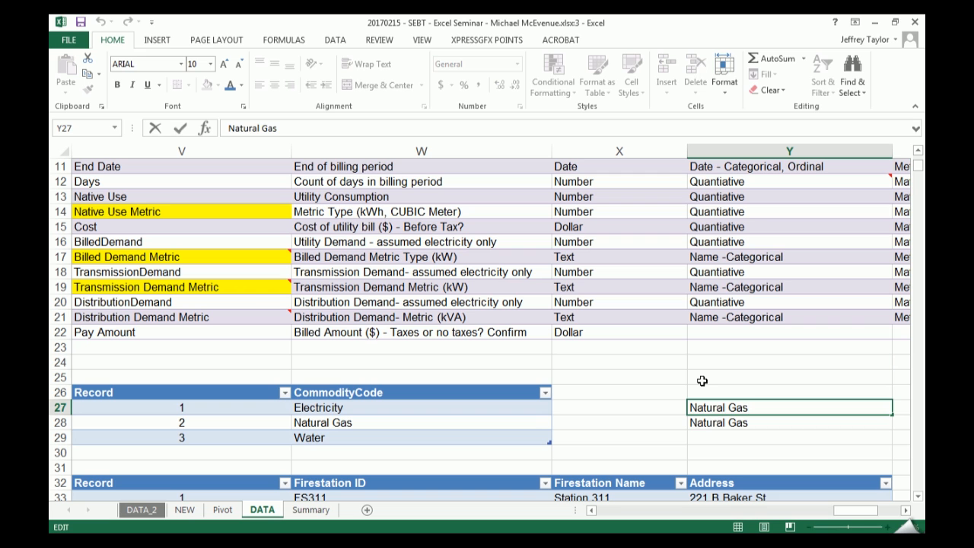
key("Return")
key("F2")
key("Left")
key("Left")
key("Left")
key("Left")
key("Right")
key("Right")
key("BackSpace")
key("BackSpace")
key("Delete")
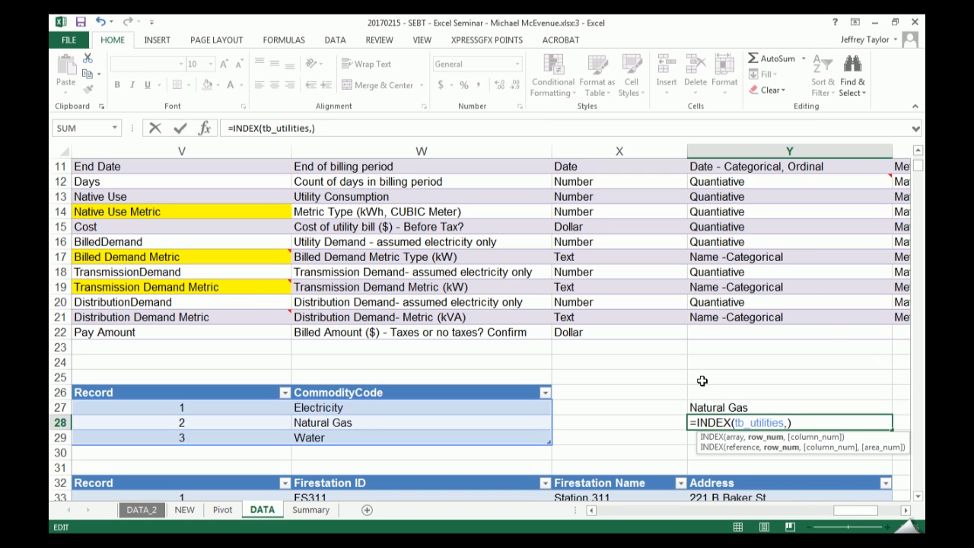
type("MATCH(")
type("\"Natural")
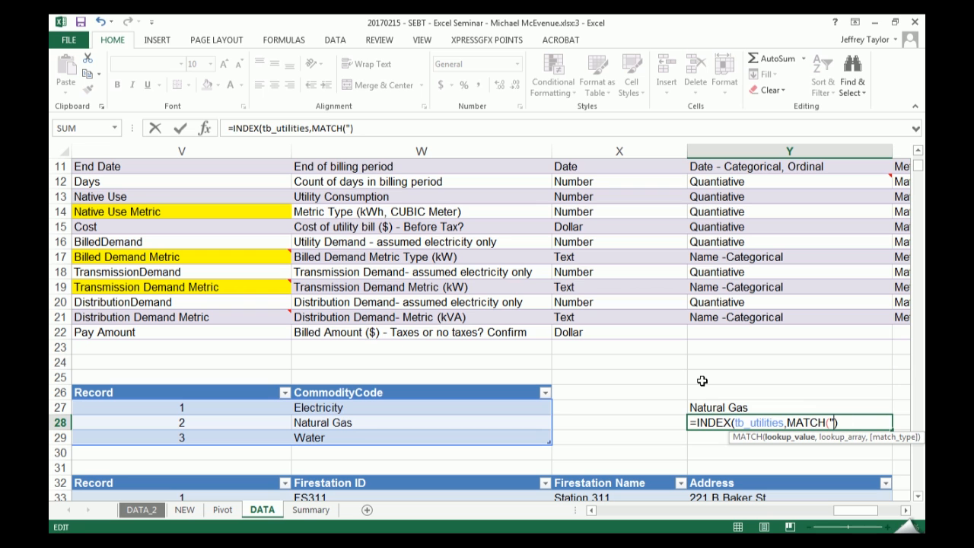
type(" Gas")
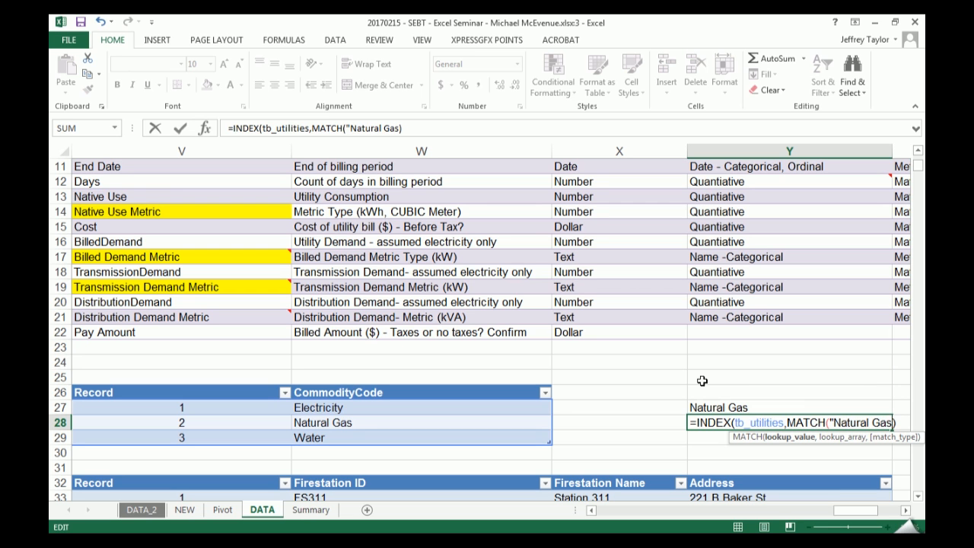
type("\",")
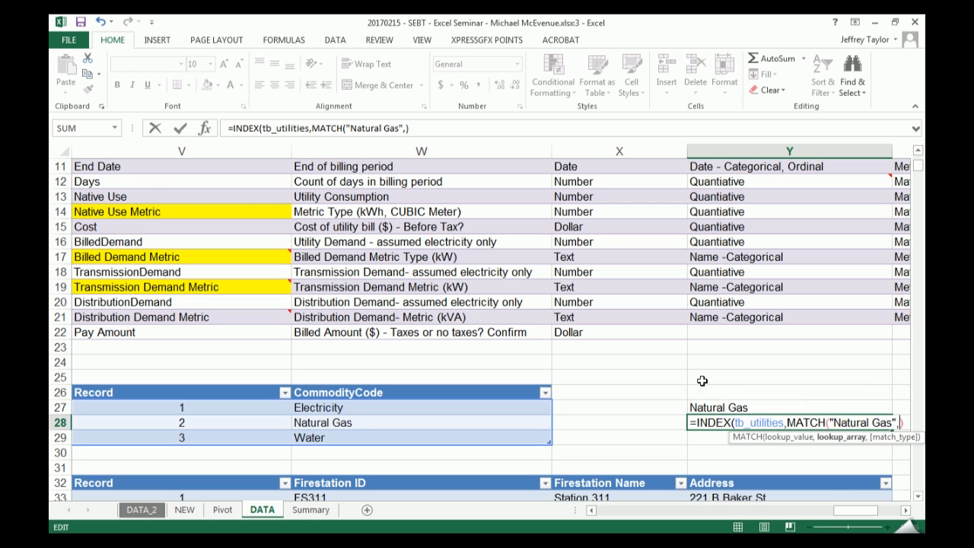
left_click(453, 385)
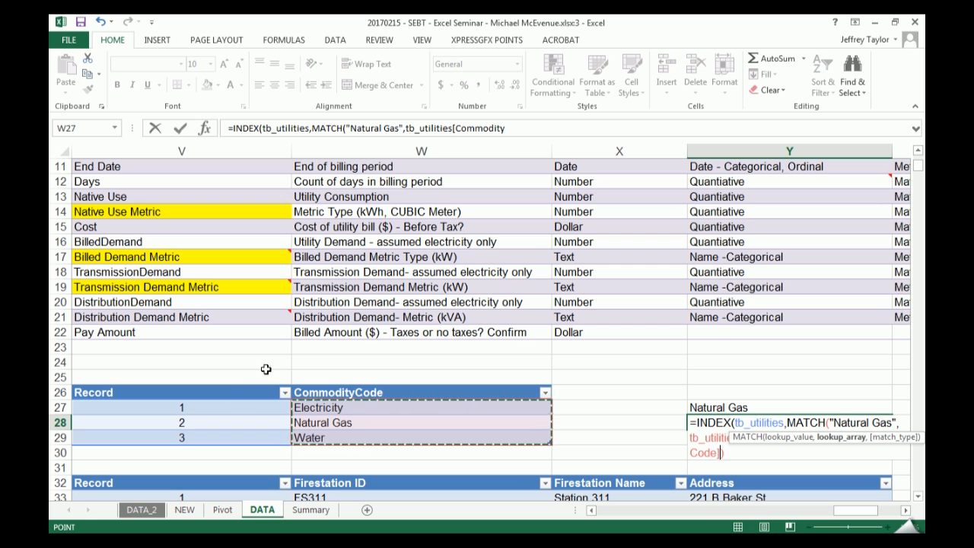
left_click(525, 129)
key("Escape")
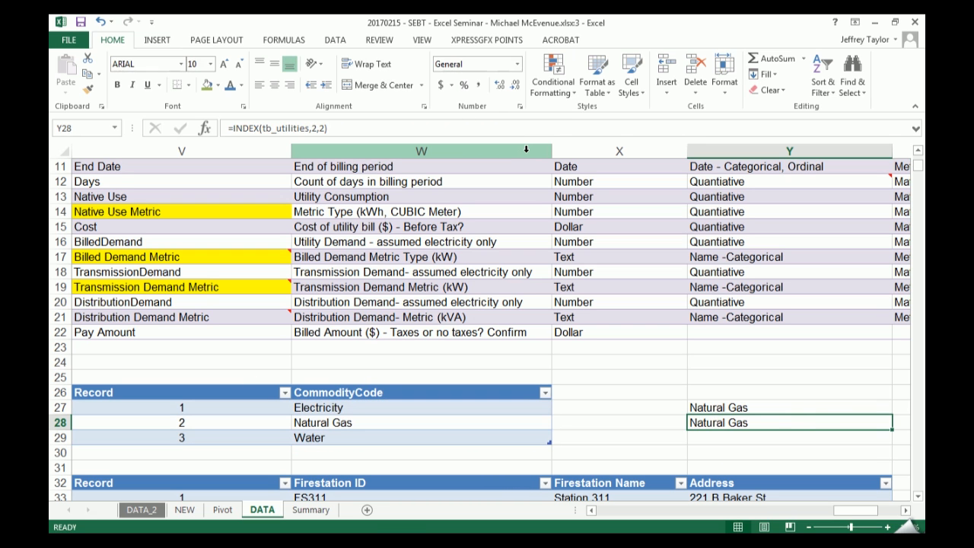
- Replace the row and column arguments of the INDEX formula in Y28 with a nested MATCH that looks up Y27
key("F2")
key("BackSpace")
key("BackSpace")
key("BackSpace")
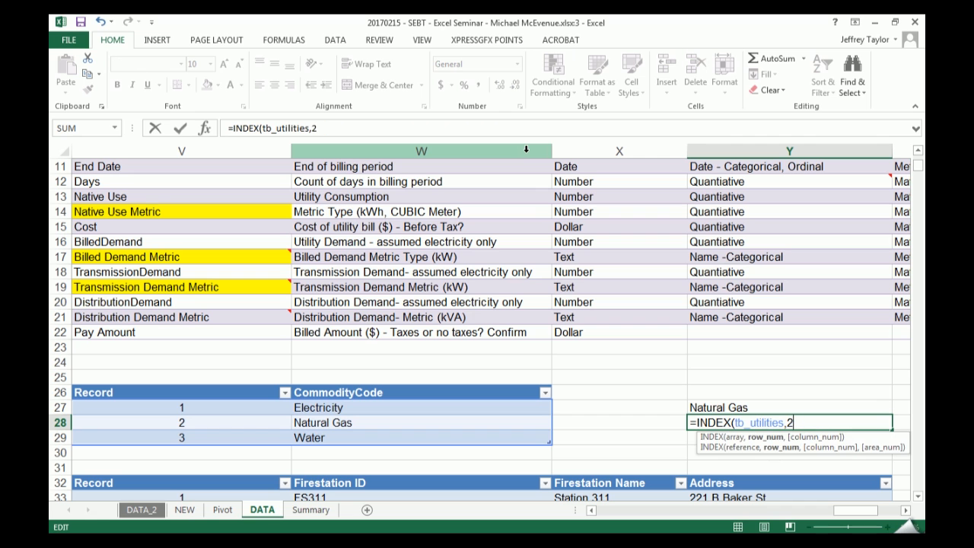
type("mat")
key("Tab")
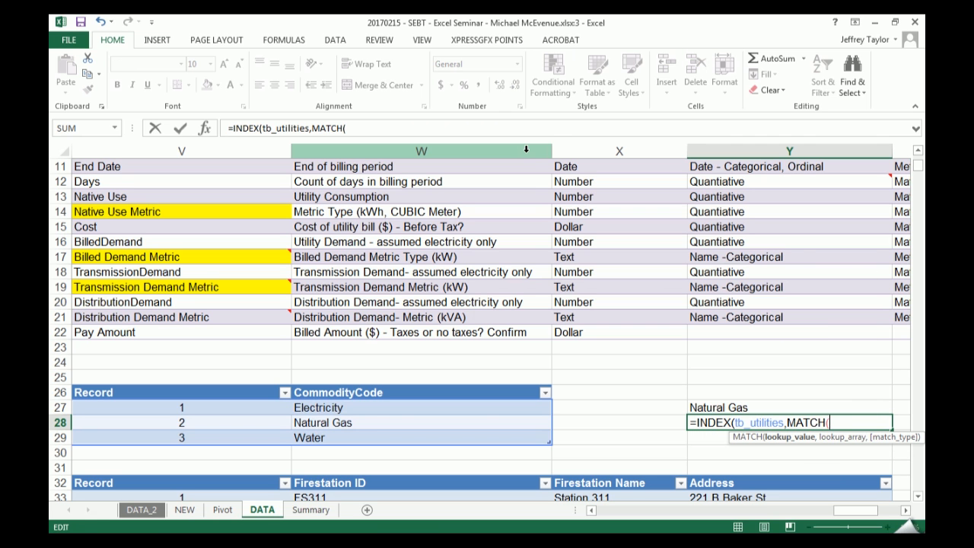
key("Up")
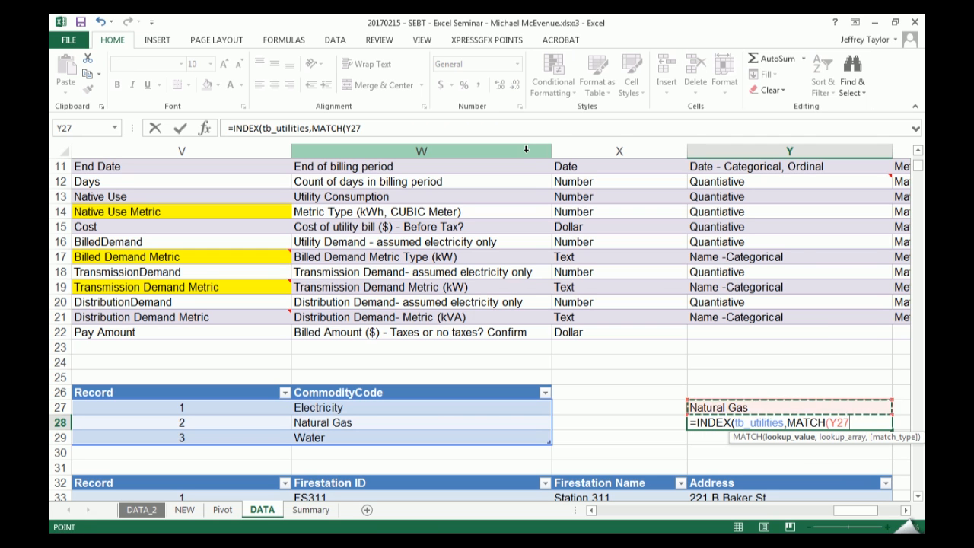
type(",tb")
- Set the lookup array of the nested MATCH to the CommodityCode column of tb_utilities
key("Down")
key("Down")
key("Down")
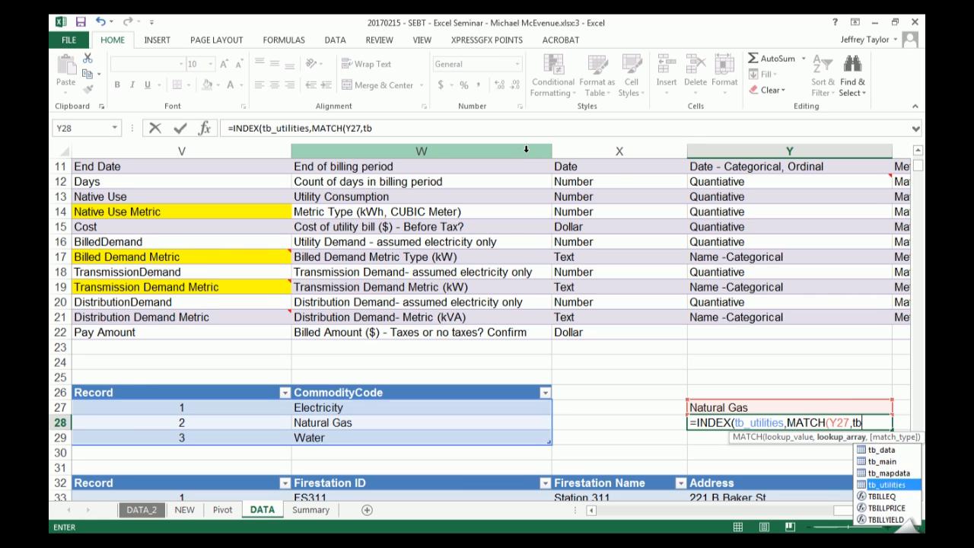
key("Tab")
type("[")
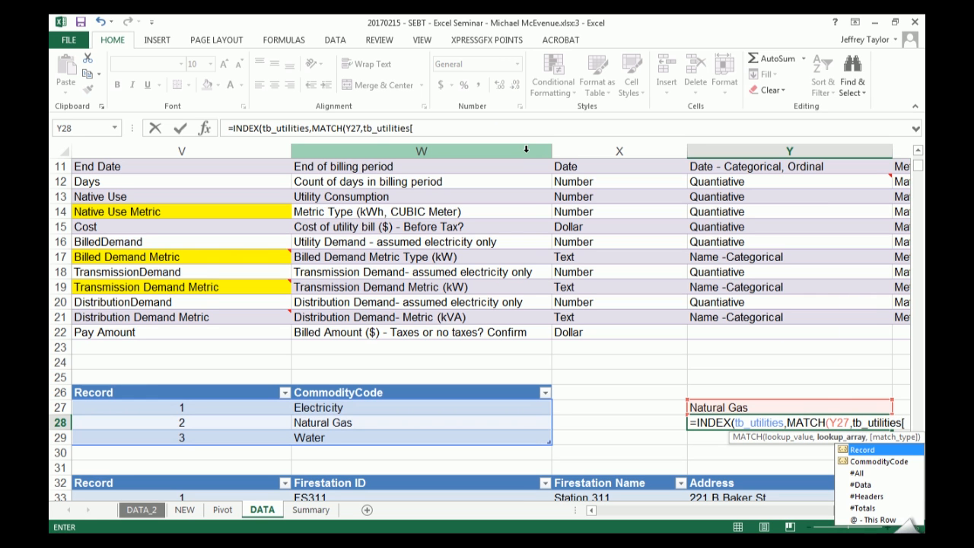
key("Down")
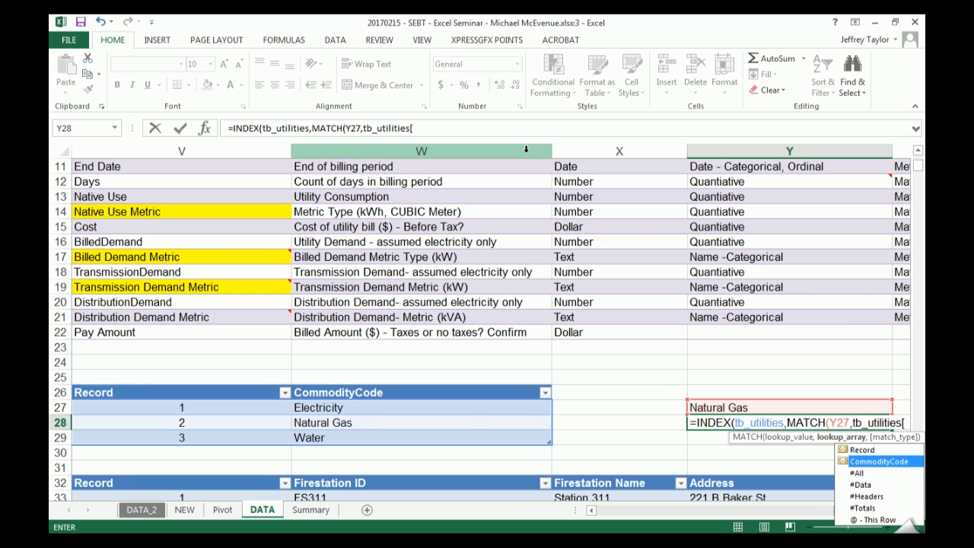
key("Tab")
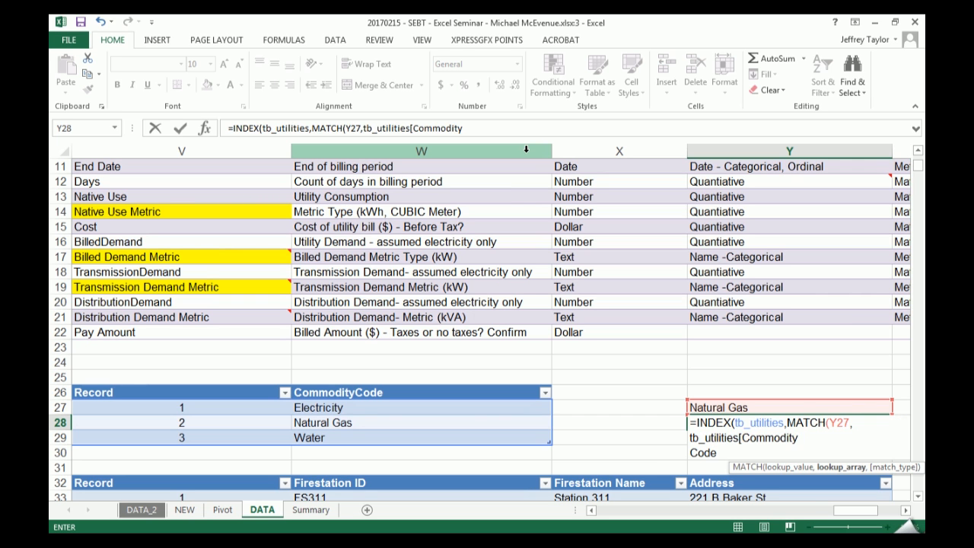
type("]")
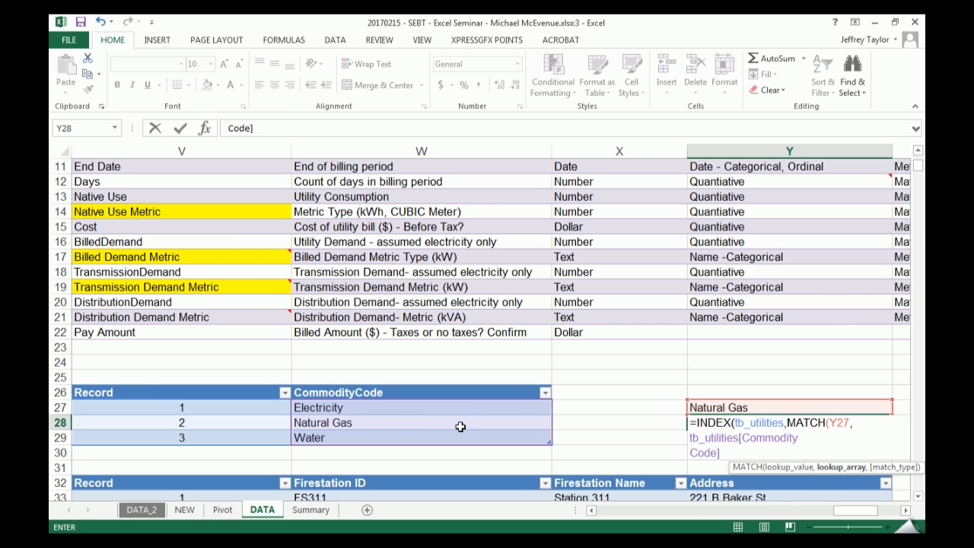
type(",")
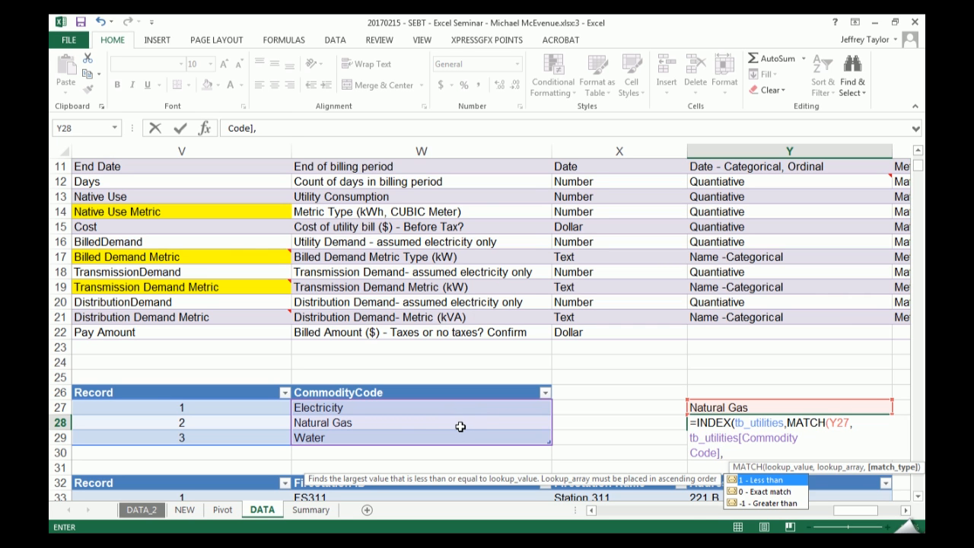
type("0)")
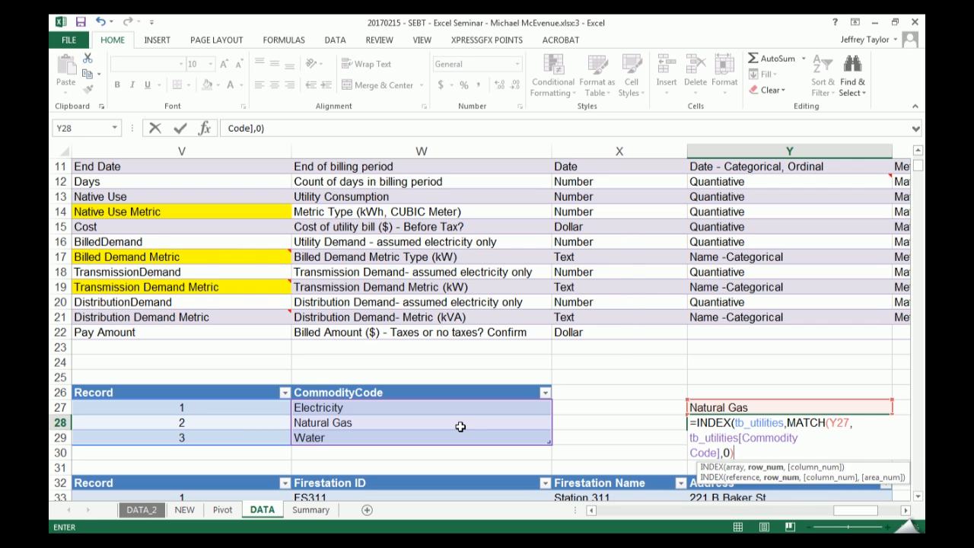
- Complete the nested MATCH with match type 0, leave INDEX's column argument empty and enter the formula in Y28
key("Return")
key("Return")
key("Return")
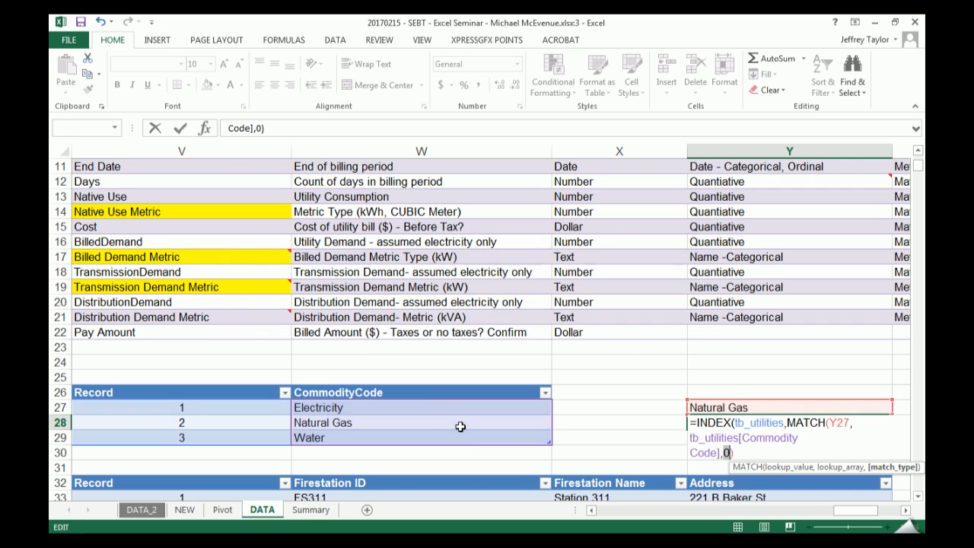
left_click(746, 453)
type(",")
type(")")
key("ctrl+Return")
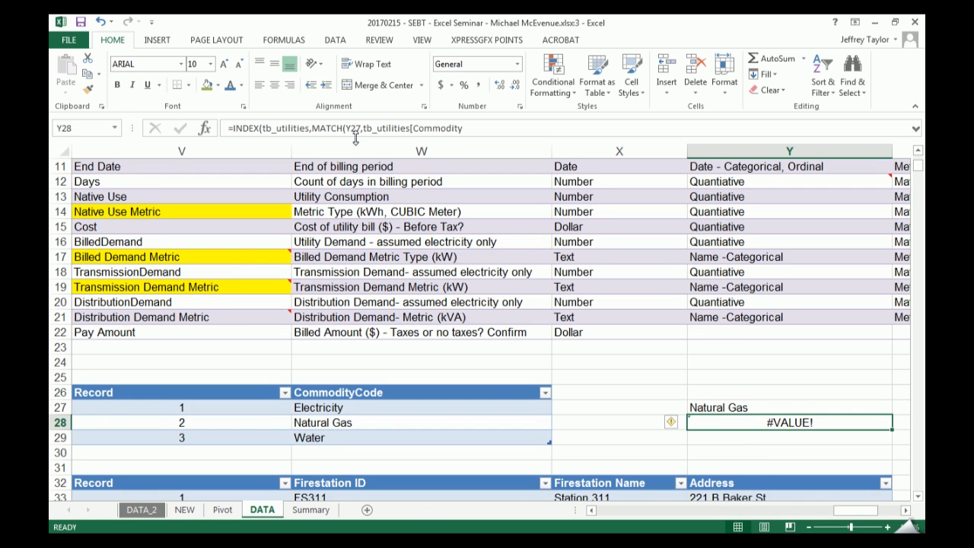
- Show the full two-line formula of Y28 and evaluate its nested MATCH part in place, discarding the edit
left_click_drag(354, 136, 354, 150)
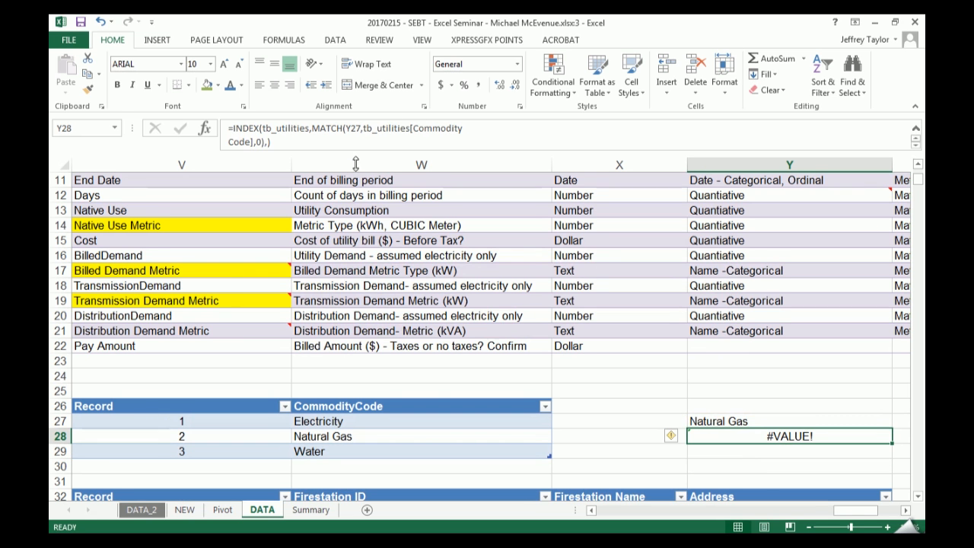
left_click(262, 142)
left_click_drag(261, 142, 311, 128)
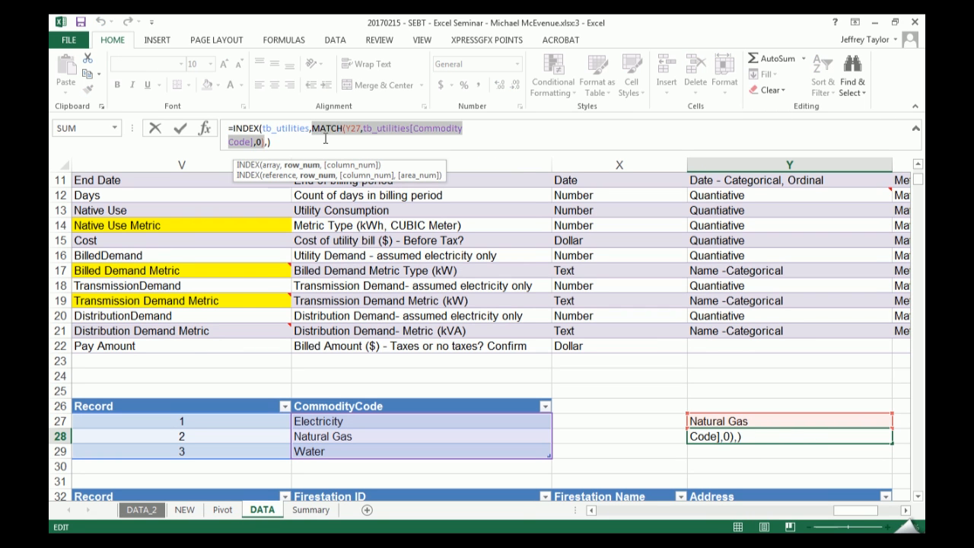
type("2")
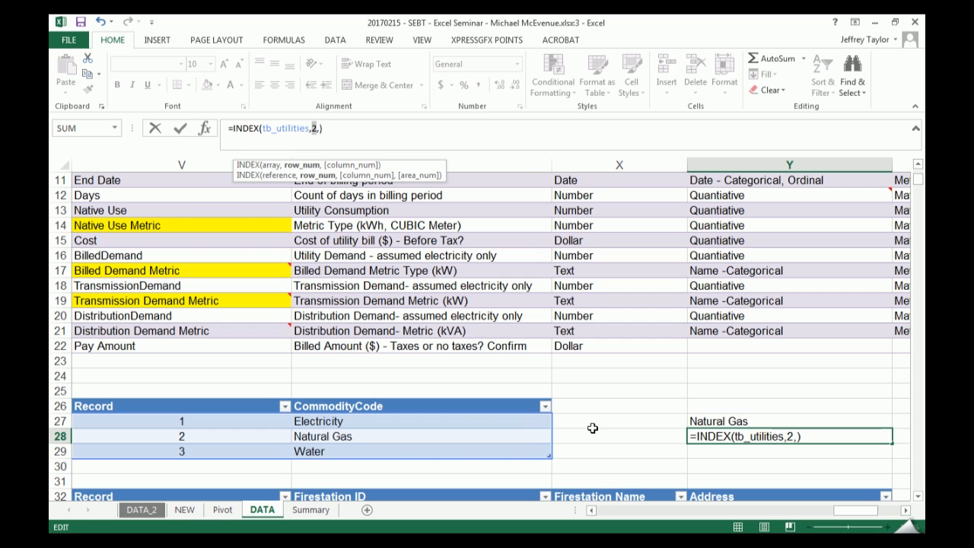
key("Escape")
- Replace the Natural Gas entry in W28 of the CommodityCode table with Electricity
left_click(377, 442)
left_click_drag(390, 444, 404, 463)
left_click(487, 314)
key("ctrl+z")
- Add Natural Gas as a new CommodityCode entry in W30, directly below Water
left_click(380, 465)
type("Natural")
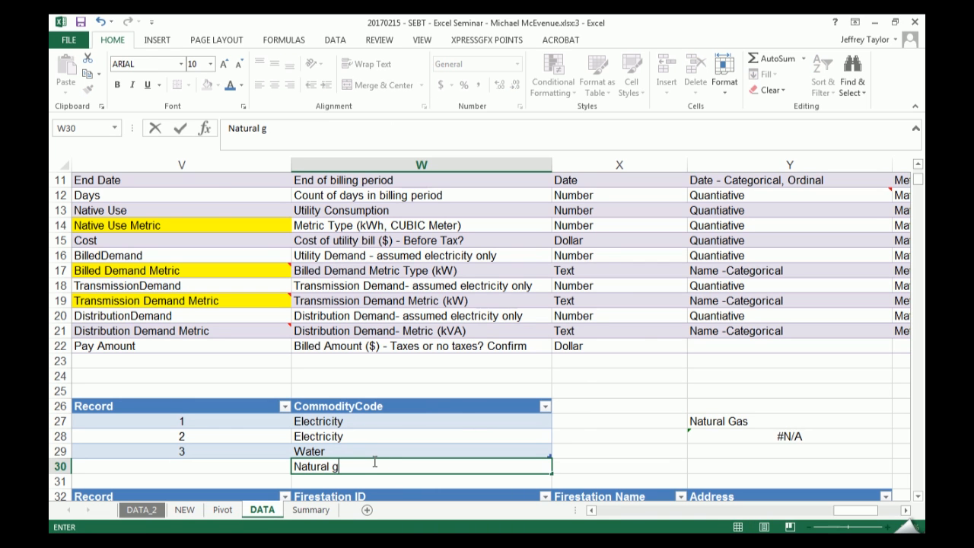
type(" gAS")
key("BackSpace")
key("BackSpace")
key("BackSpace")
type("Gas")
key("Return")
left_click(373, 462)
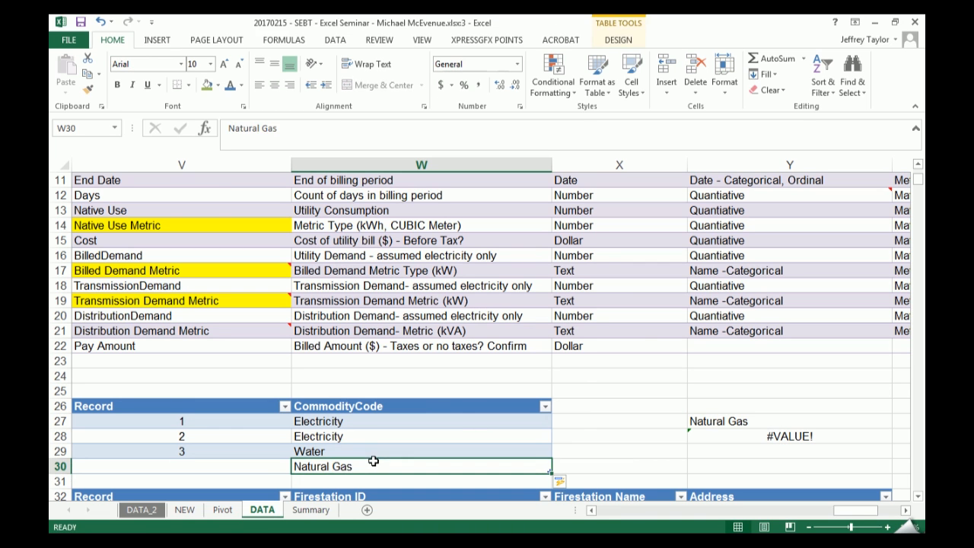
- Set the column argument of the INDEX formula in Y28 to 2
left_click(723, 438)
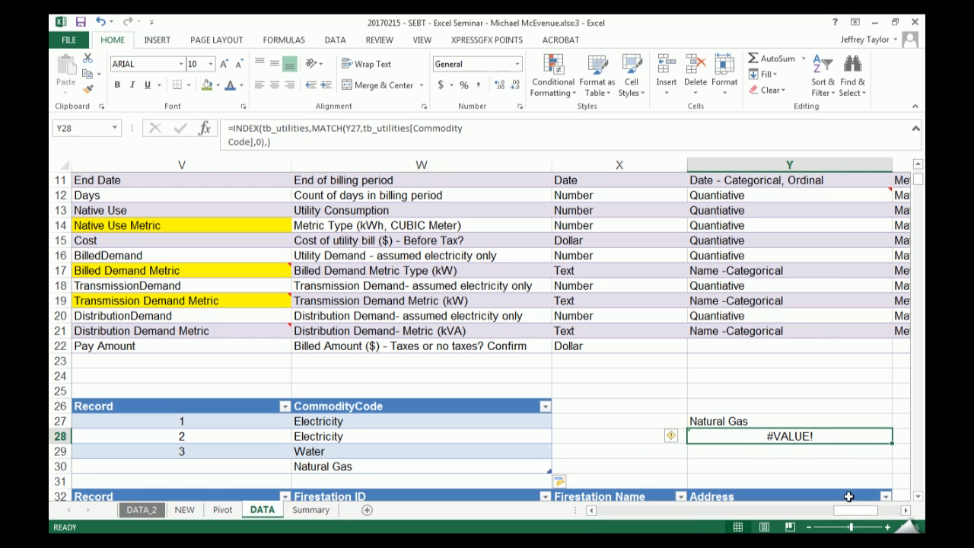
key("F2")
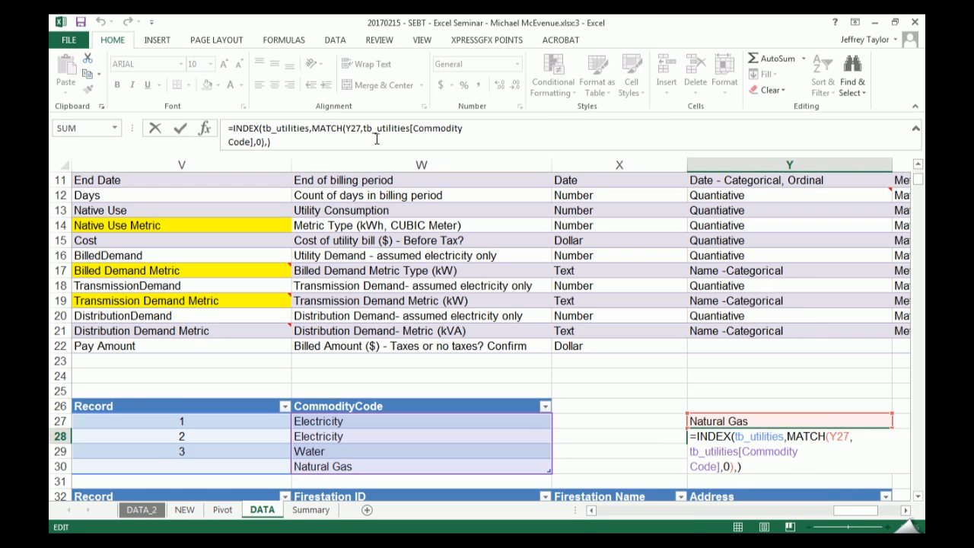
key("Escape")
key("F2")
left_click(267, 142)
type("2")
key("Return")
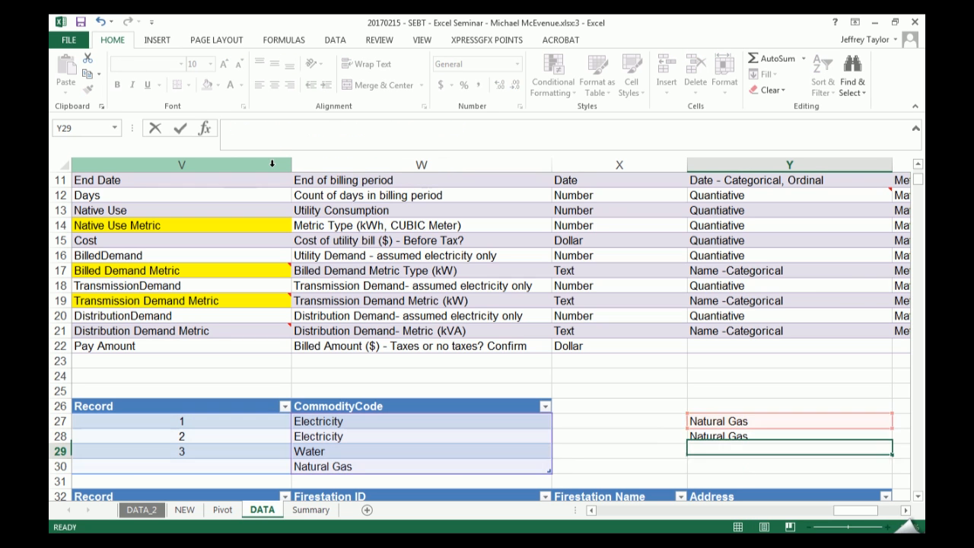
key("Up")
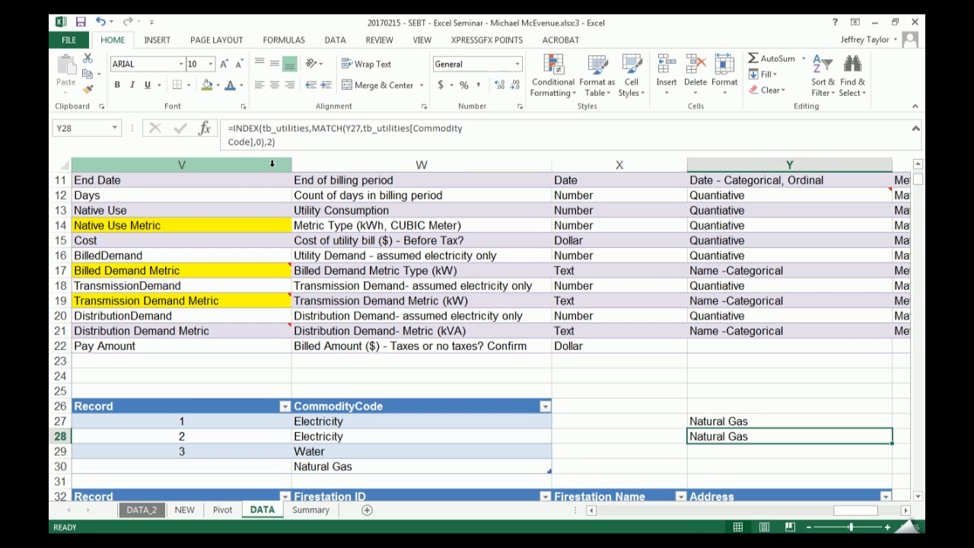
- Evaluate the nested MATCH in Y28 in place against the extended table, and discard the edit
left_click(264, 146)
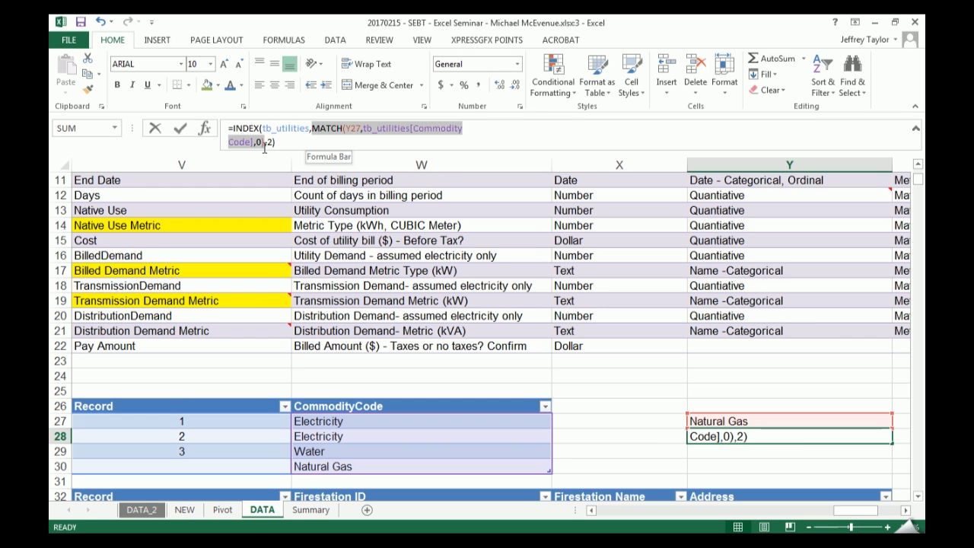
type("4")
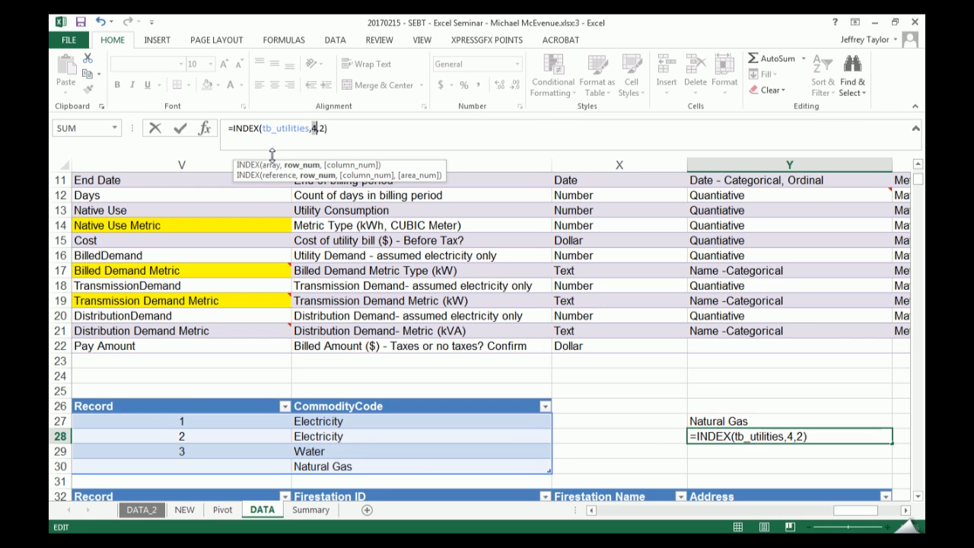
key("Escape")
- Copy the Natural Gas entry from W30 into W29, replacing Water in the CommodityCode table
left_click(339, 466)
key("ctrl+c")
key("Up")
key("Up")
key("Return")
key("Down")
key("Down")
key("ctrl+c")
key("Up")
key("ctrl+z")
key("Down")
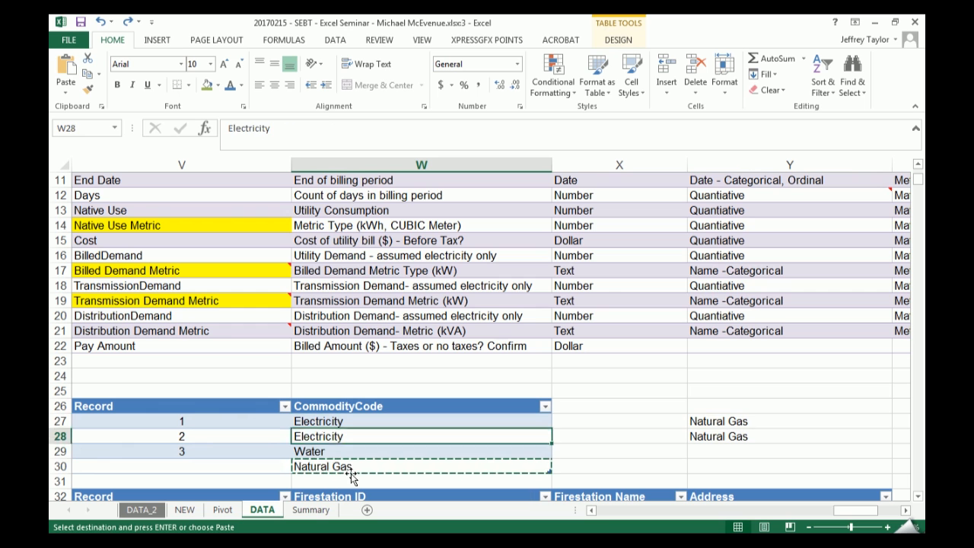
- Replace the CommodityCode entry in W30 with Gas
key("Down")
key("Return")
key("Down")
type("Gas")
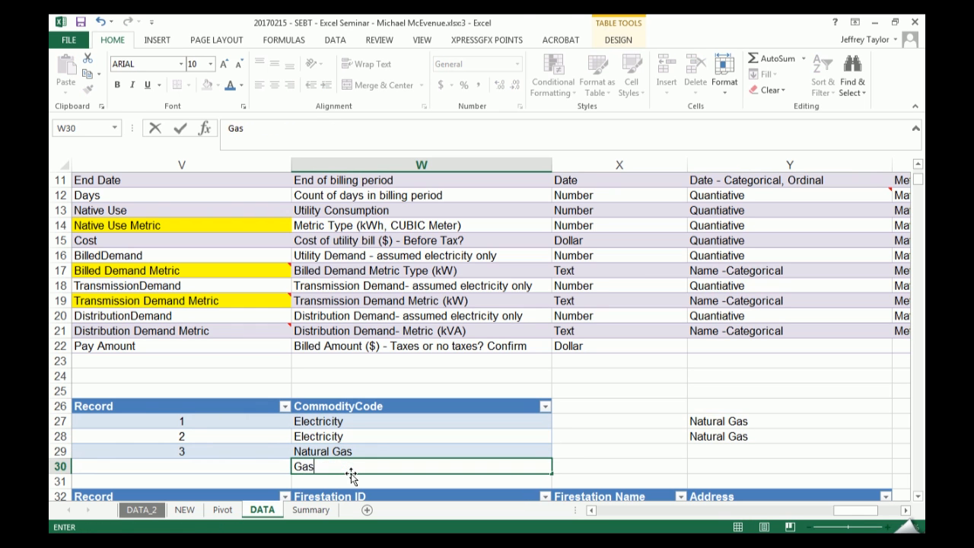
key("Return")
- Convert the Y27 reference inside Y28's MATCH function to its evaluated value, "Natural Gas", and commit the formula
left_click(727, 433)
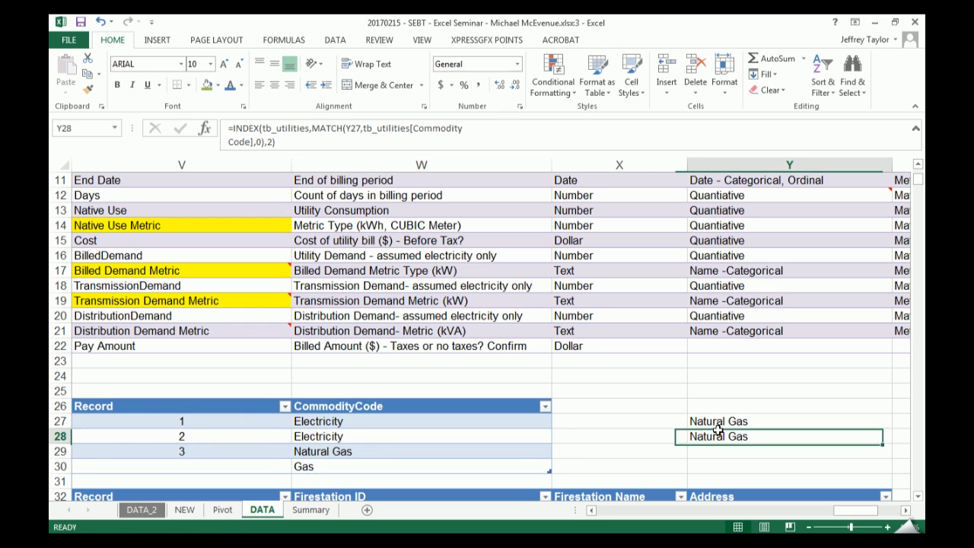
left_click_drag(326, 137, 317, 127)
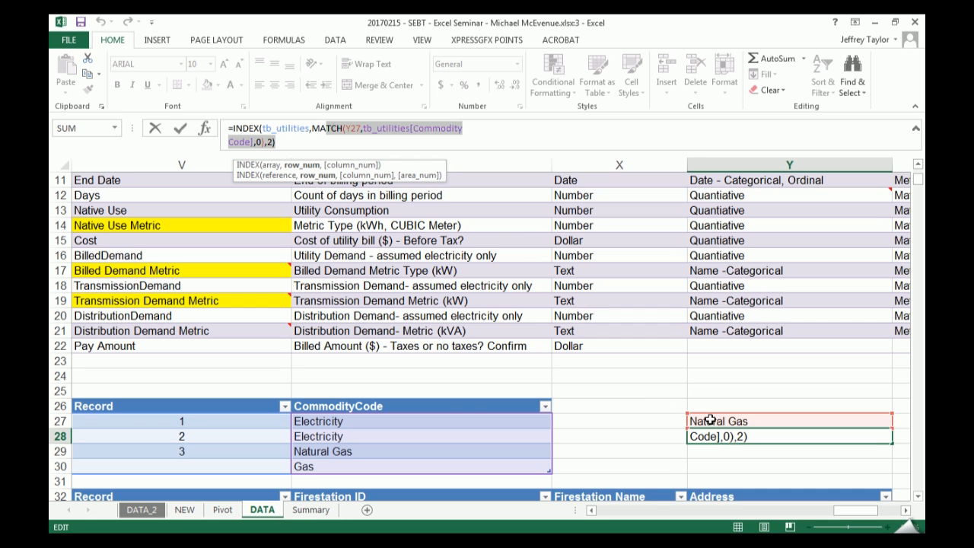
left_click(362, 131)
double_click(352, 129)
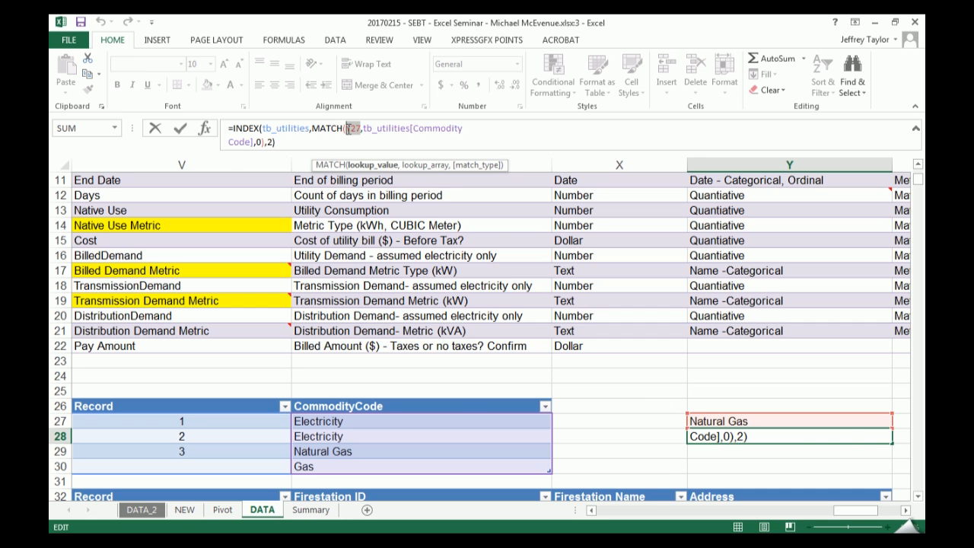
key("F9")
key("Left")
left_click_drag(314, 129, 268, 145)
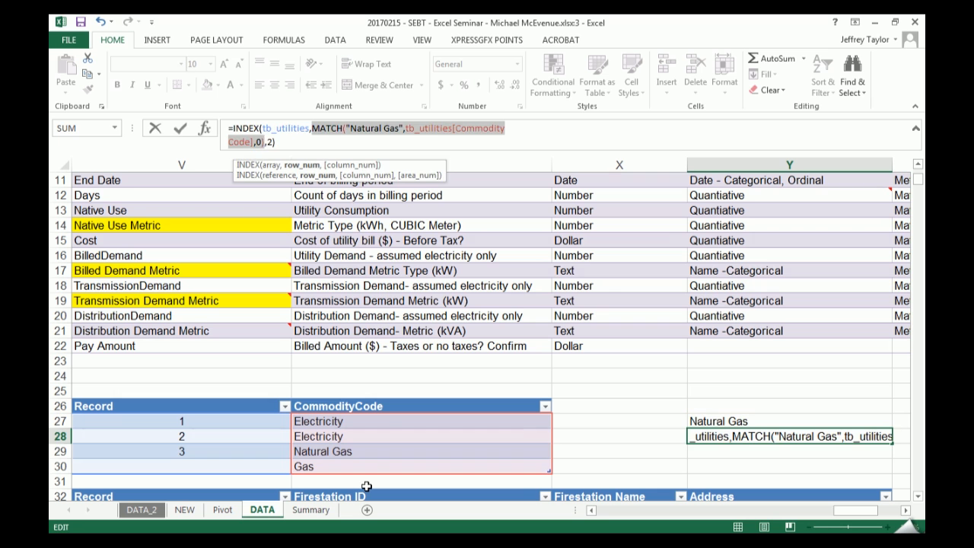
key("Return")
key("Up")
- Evaluate the nested MATCH("Natural Gas",tb_utilities[Commodity Code],0) in Y28 in place, and discard the edit
left_click_drag(343, 362, 358, 327)
left_click(723, 421)
left_click(728, 436)
left_click_drag(312, 128, 280, 150)
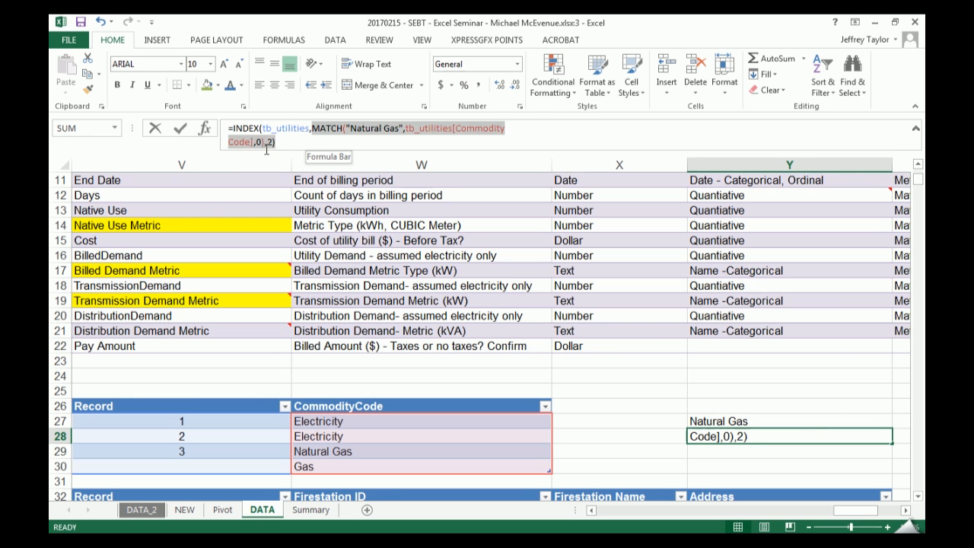
type("3")
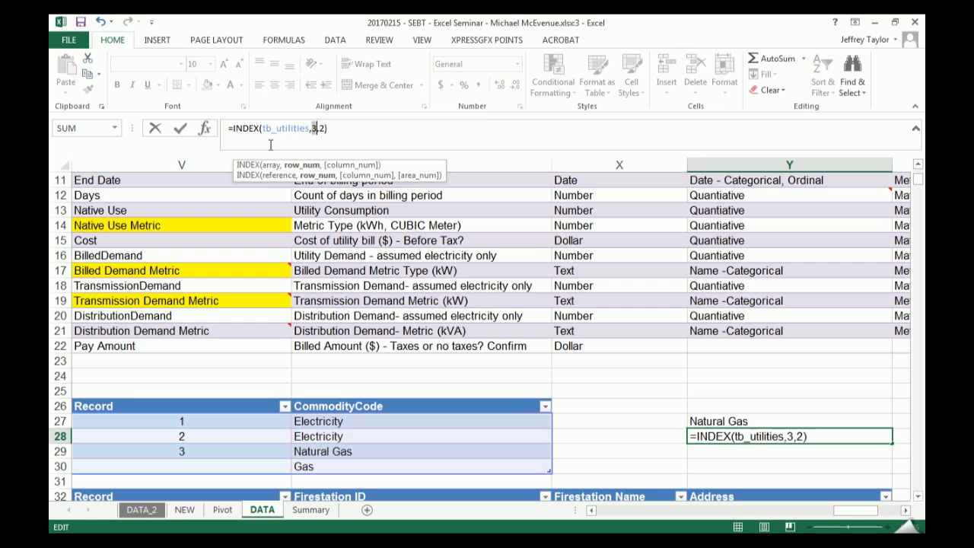
key("Escape")
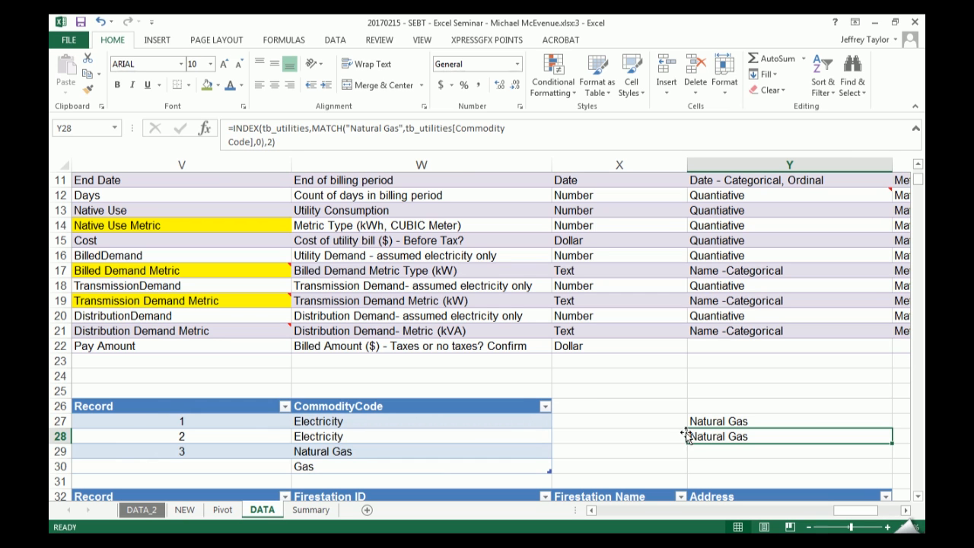
- Replace the column argument of Y28's INDEX formula with MATCH(tb_utilities[[#Headers],[Commodity Code]],tb_utilities[#Headers],0)
left_click(713, 421)
left_click(707, 438)
left_click(342, 143)
left_click(273, 141)
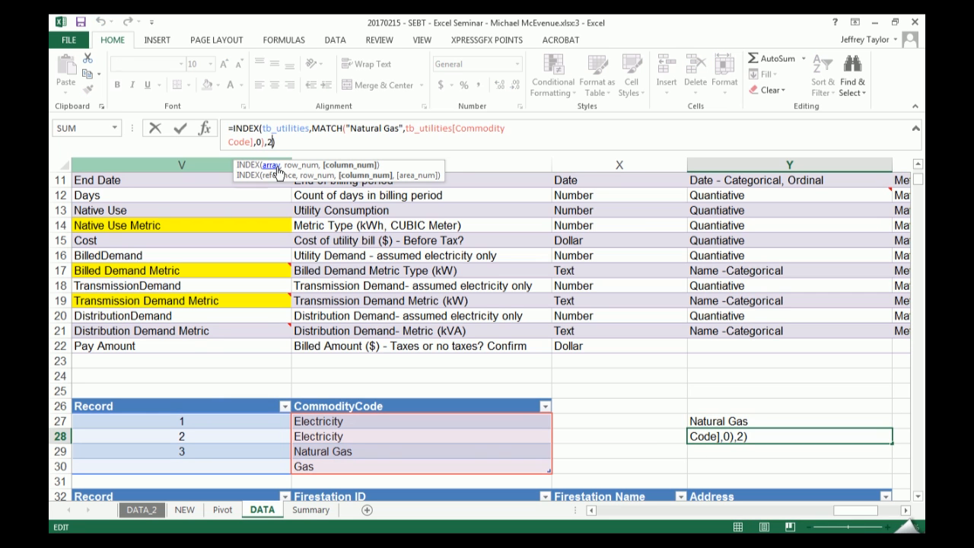
key("BackSpace")
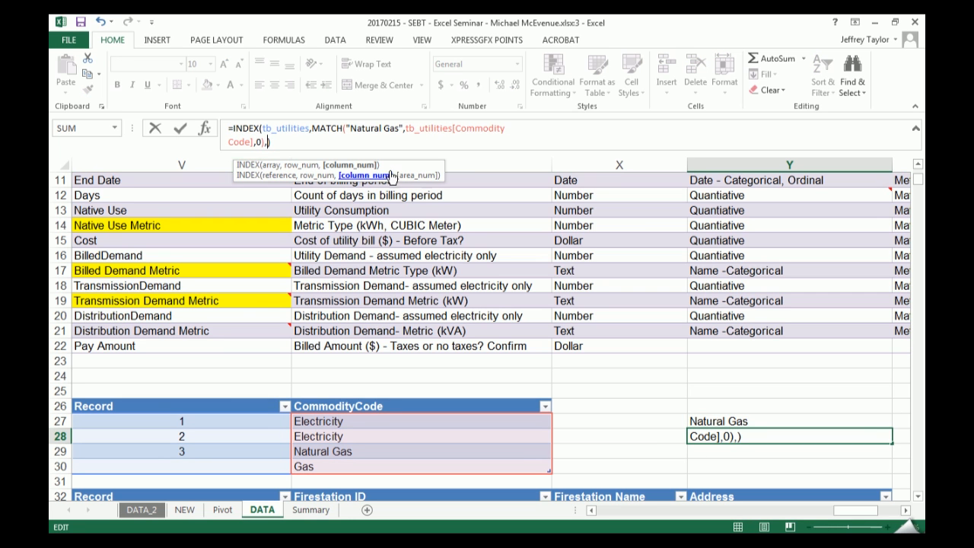
type("MATCH(")
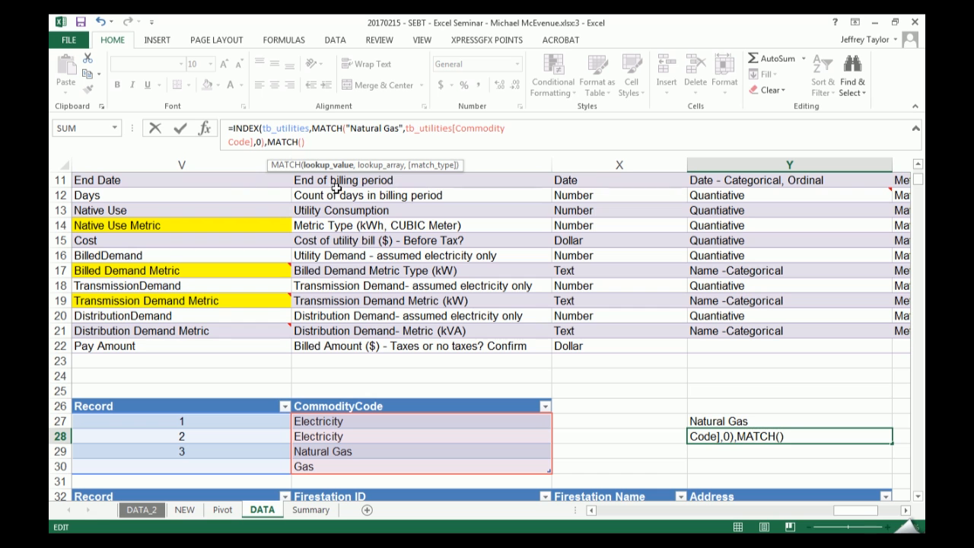
left_click(325, 406)
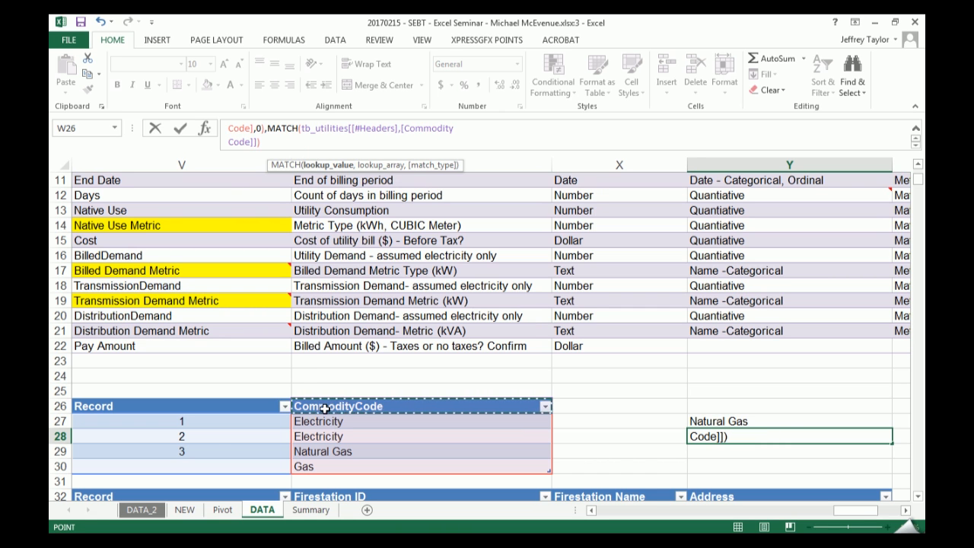
type(",")
left_click(74, 405)
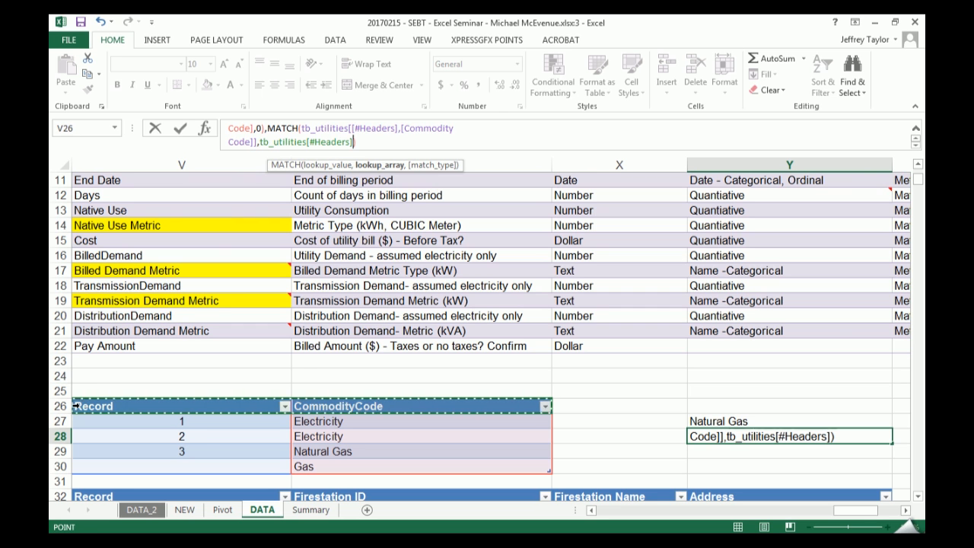
type(",")
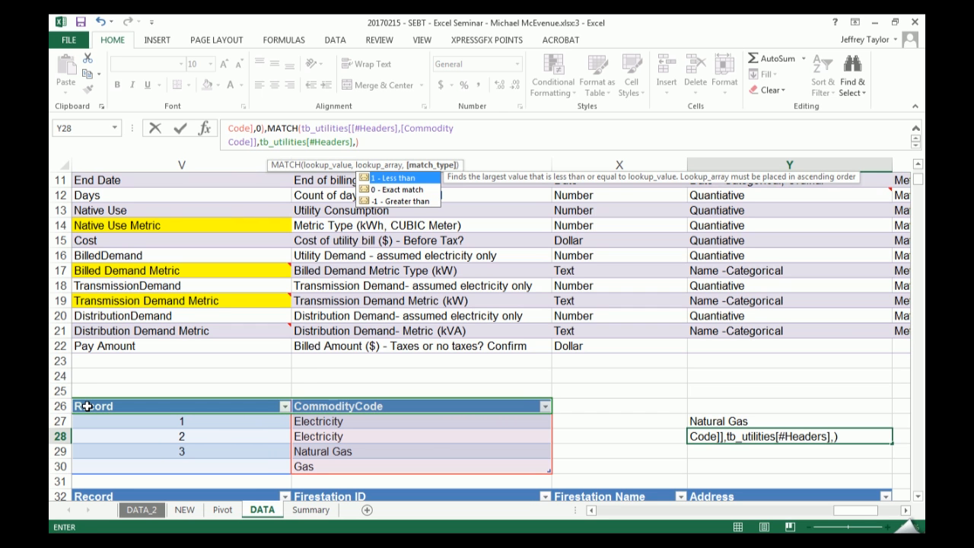
type("0)")
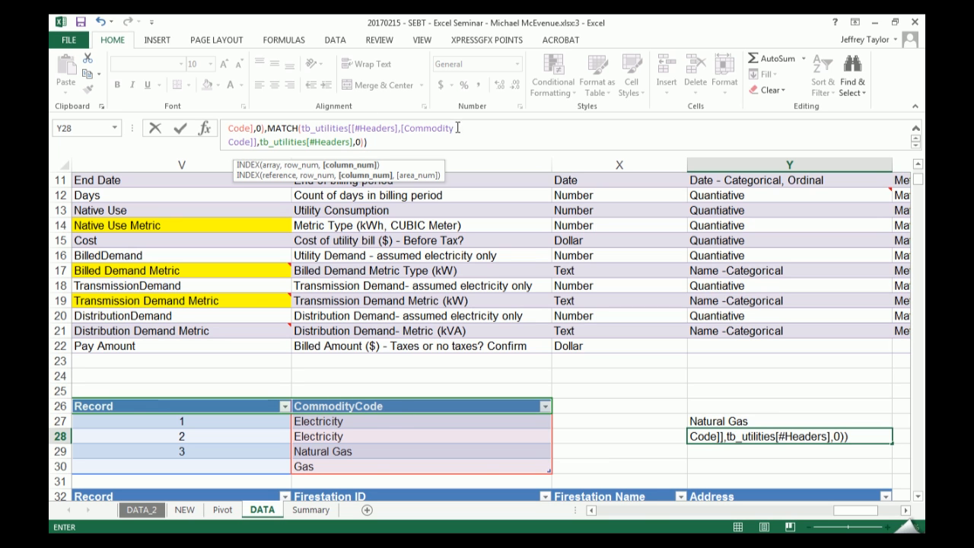
- Convert the lookup value of Y28's second MATCH to its evaluated text, "Commodity Code", and commit the formula
left_click_drag(259, 142, 302, 131)
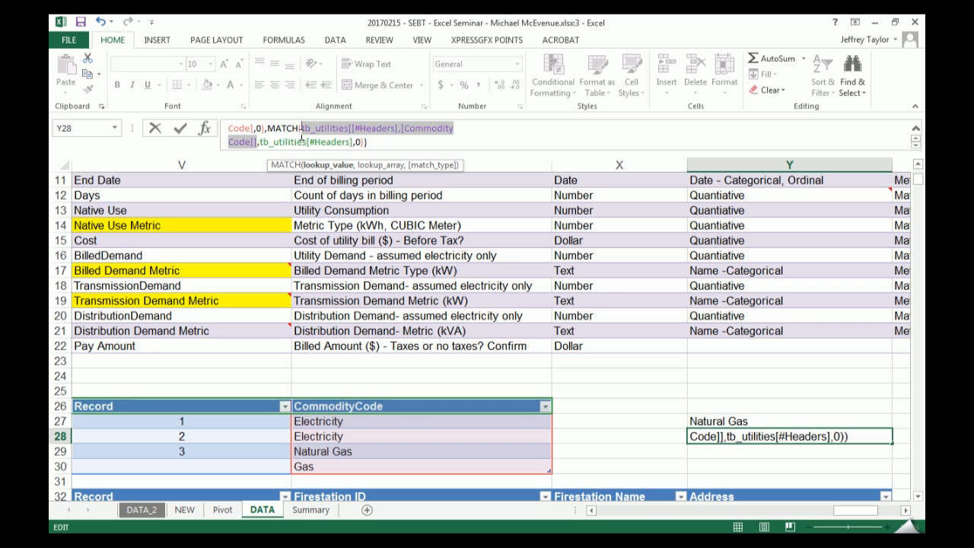
key("F9")
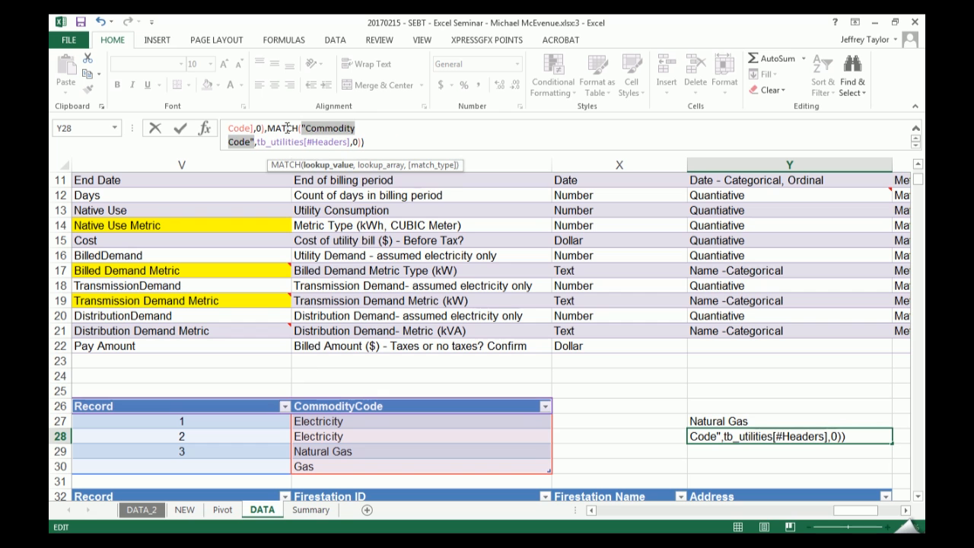
key("Return")
key("Up")
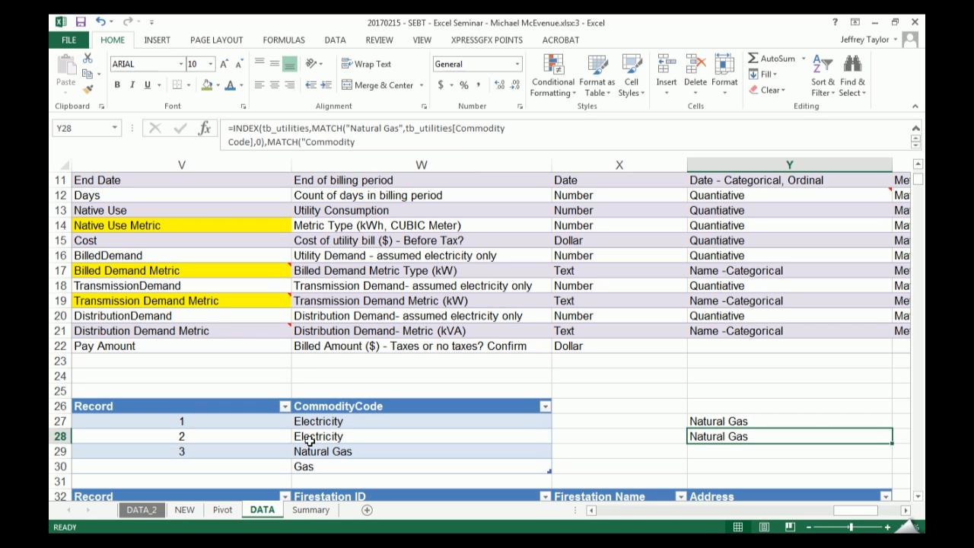
- Clear the INDEX and MATCH formula from Y28
key("shift+Up")
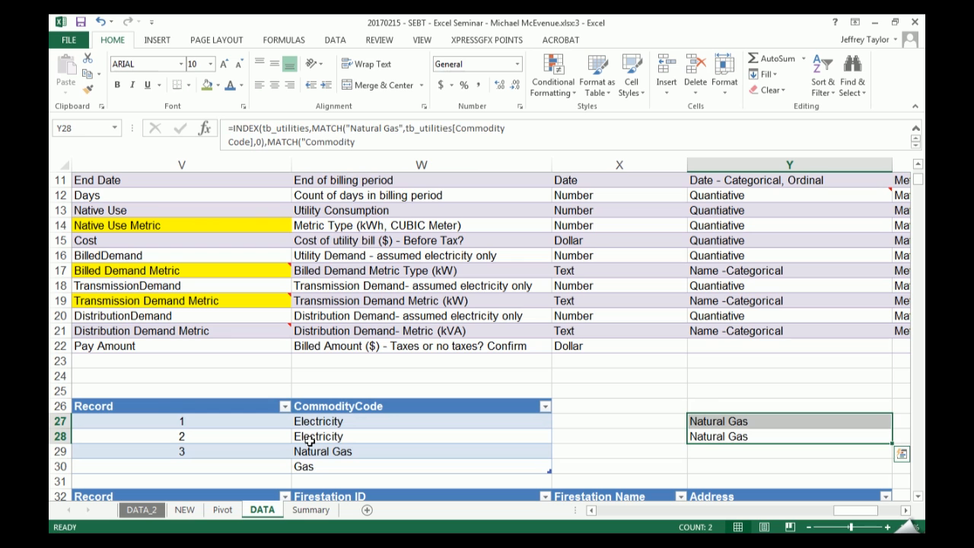
key("shift+Down")
key("Delete")
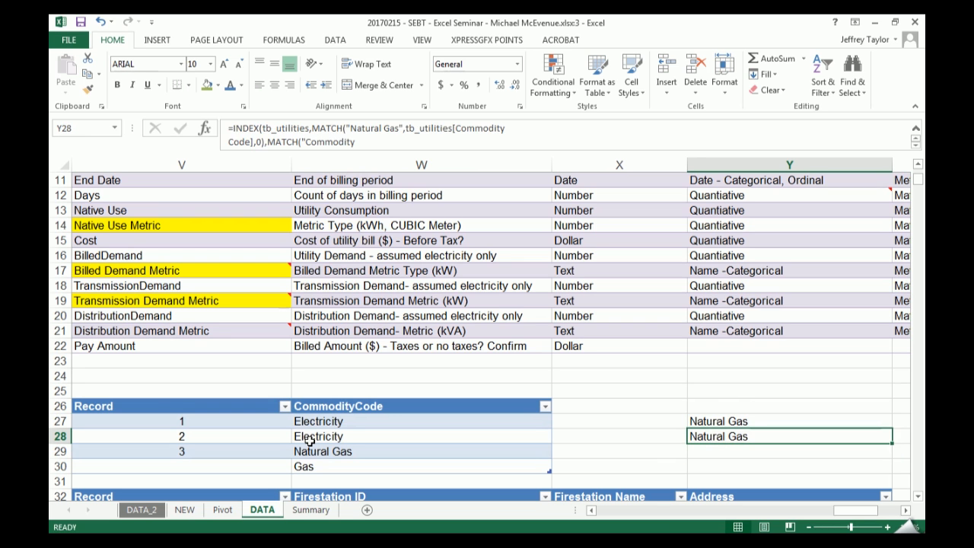
- Enter the record number 3 in X27, beside the Natural Gas cell
key("Up")
key("Left")
key("Right")
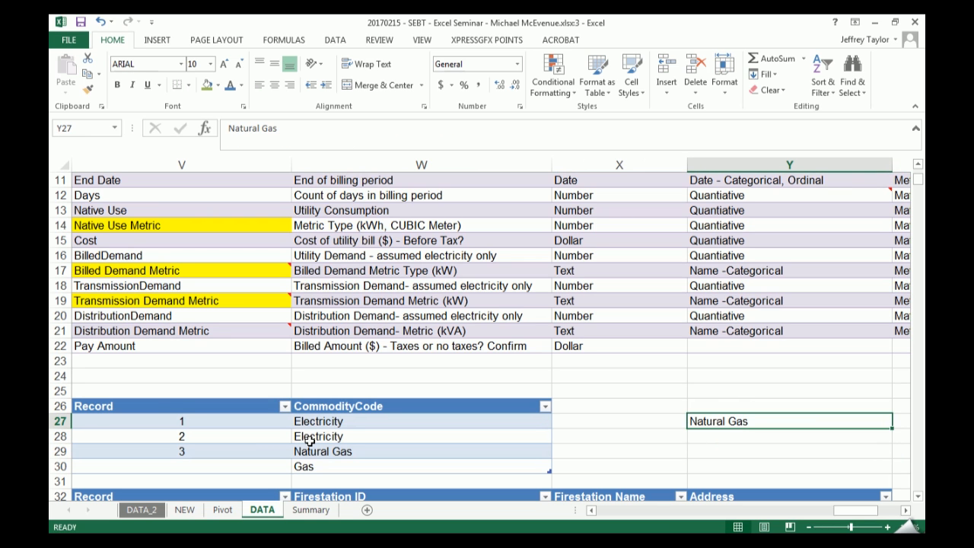
key("Left")
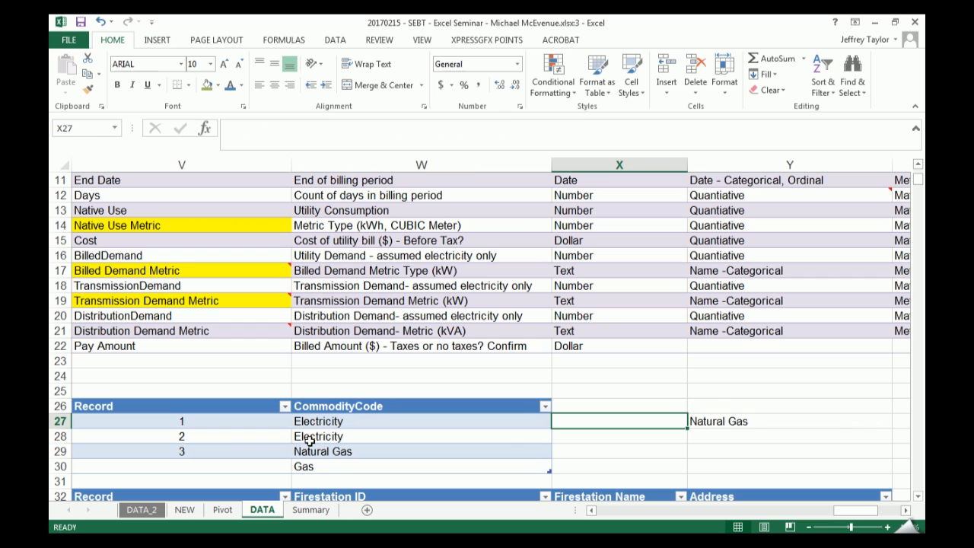
left_click_drag(202, 454, 327, 448)
left_click(670, 417)
type("3")
key("Tab")
key("ctrl+z")
- Move the record number and Natural Gas cells from X27:Y27 to Y26:Z26
key("shift+Left")
key("ctrl+c")
scroll(676, 442, "right", 2)
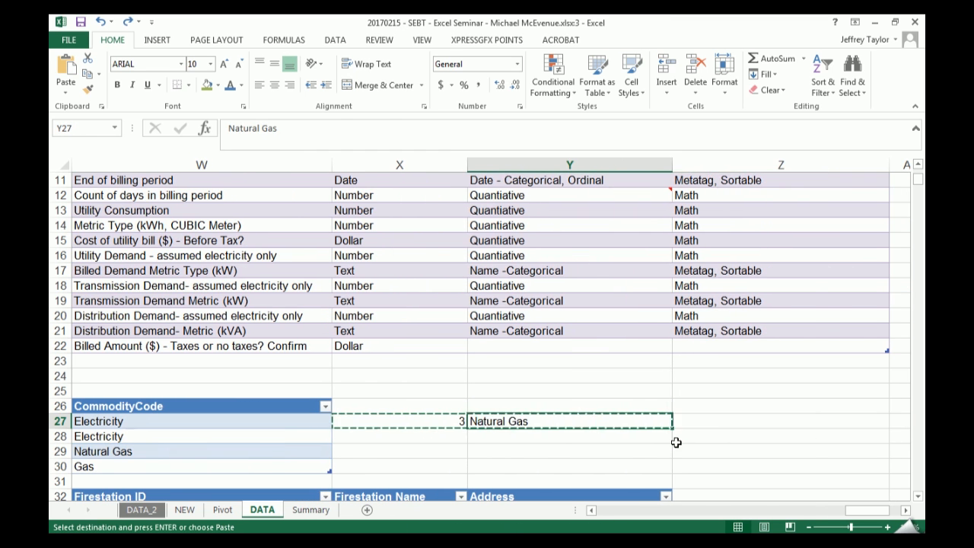
key("Up")
key("ctrl+v")
key("Left")
key("Right")
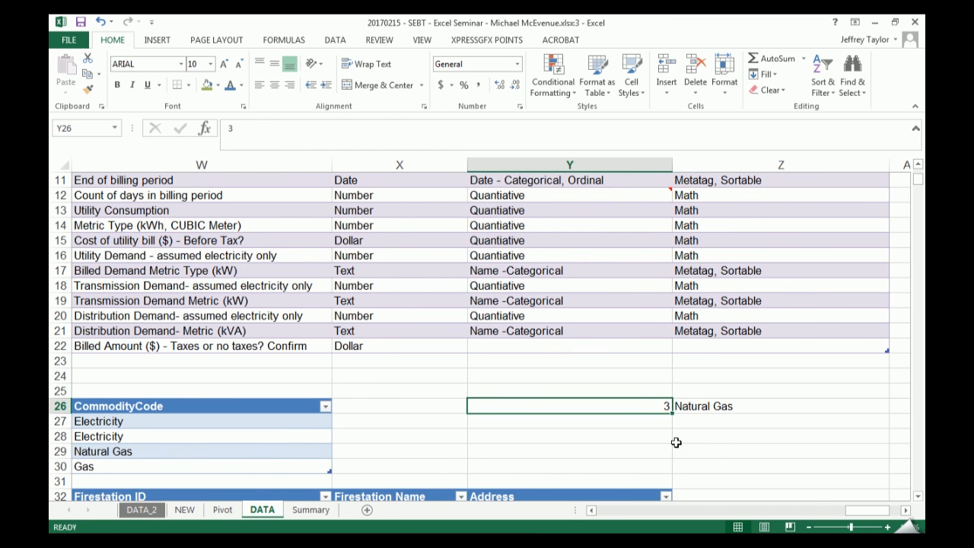
- Replace the content of Z26 with the start of an INDEX formula that uses the whole tb_utilities table as its array
scroll(675, 442, "down", 3, "ctrl")
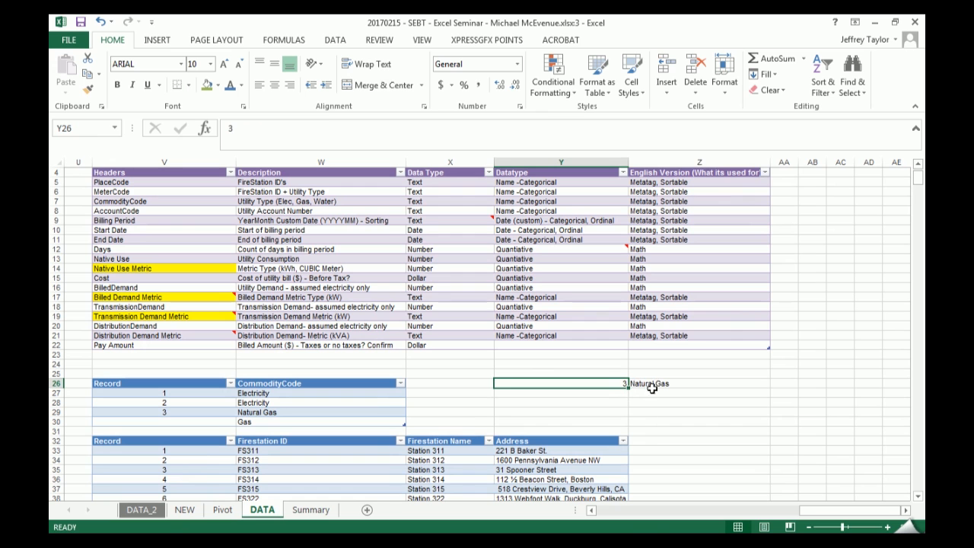
key("Right")
type("=ind")
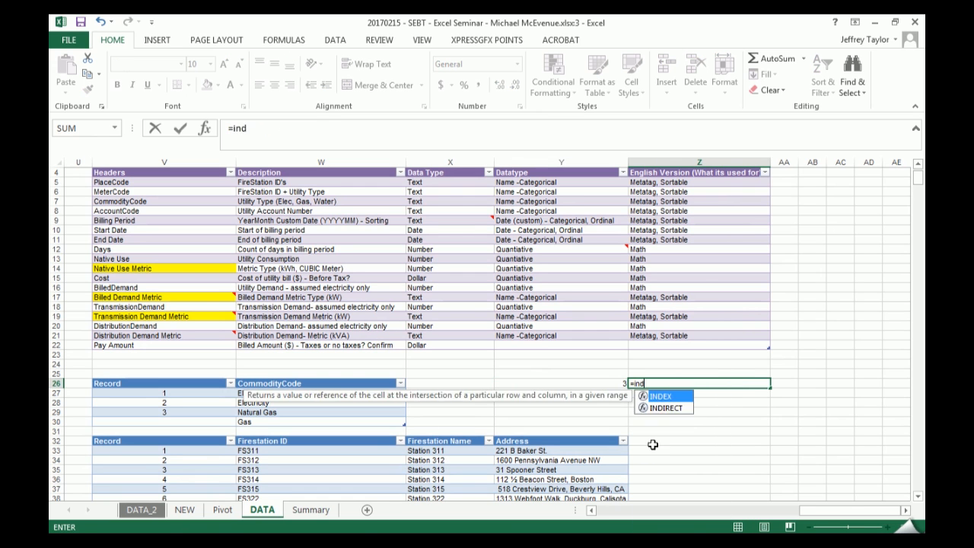
key("Tab")
left_click(92, 383)
left_click(92, 381)
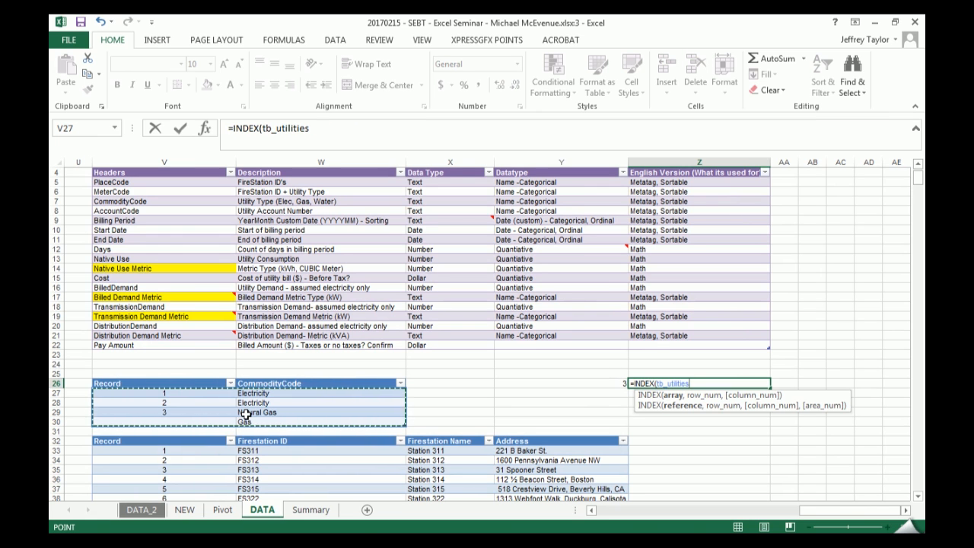
type(",")
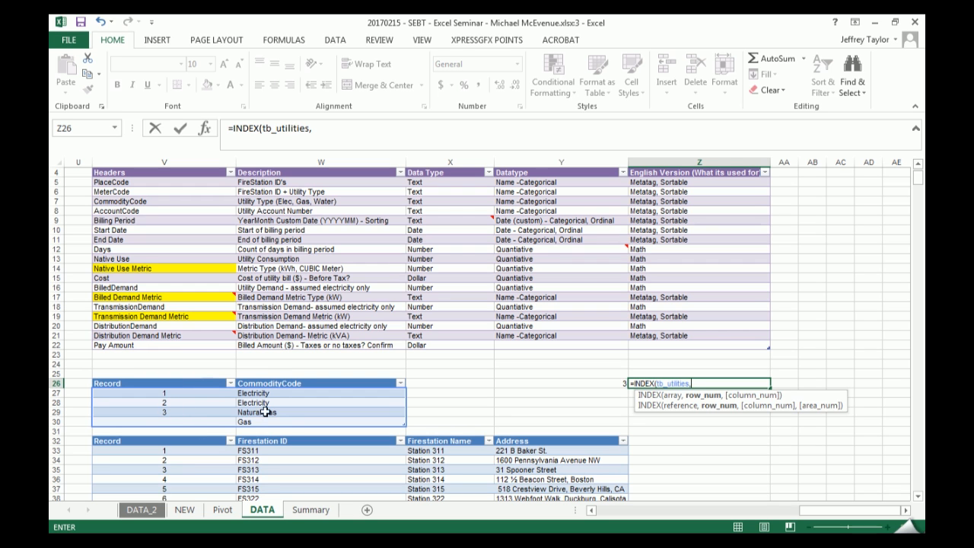
- Add MATCH(Y26,tb_utilities[Record],0) as the row argument of the INDEX formula in Z26
type("mat")
key("Tab")
key("Left")
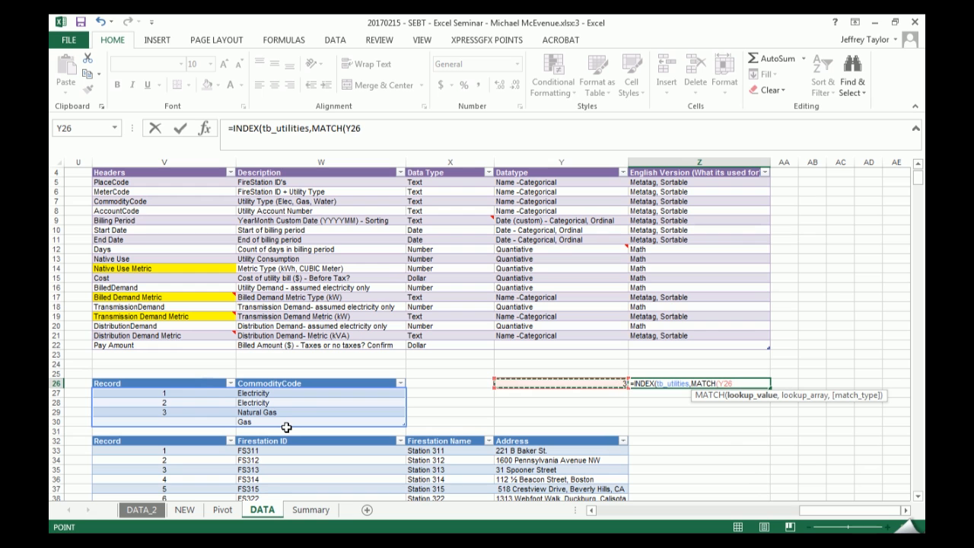
type(",")
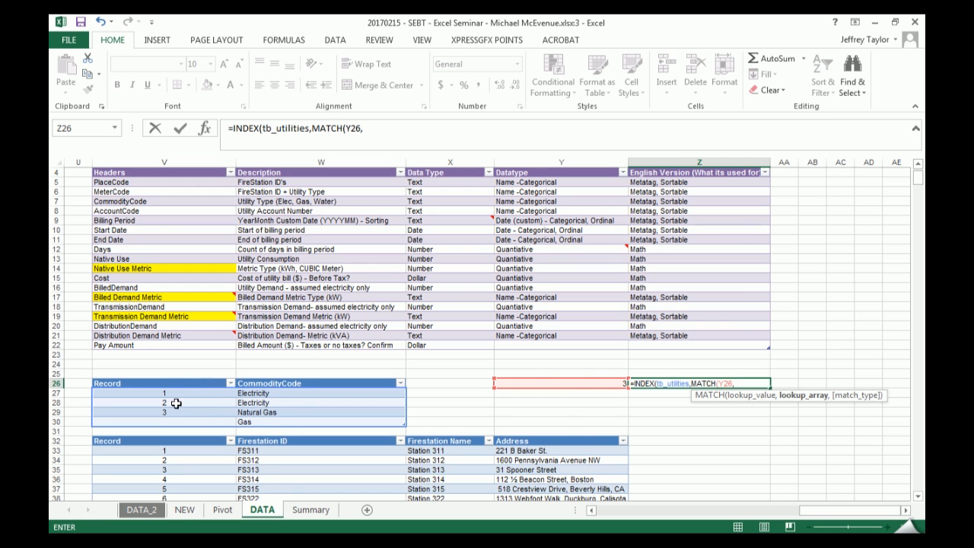
left_click(176, 376)
type(",")
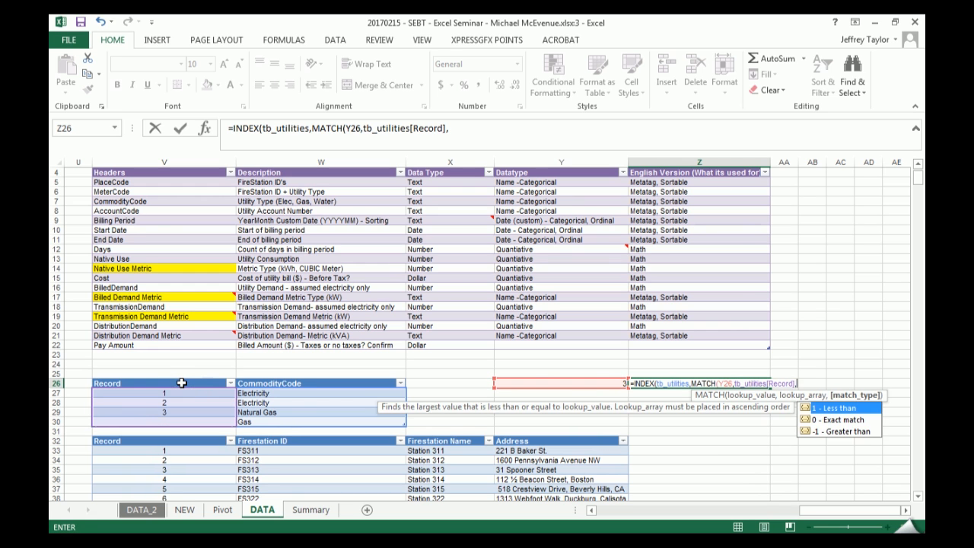
type("0),mat")
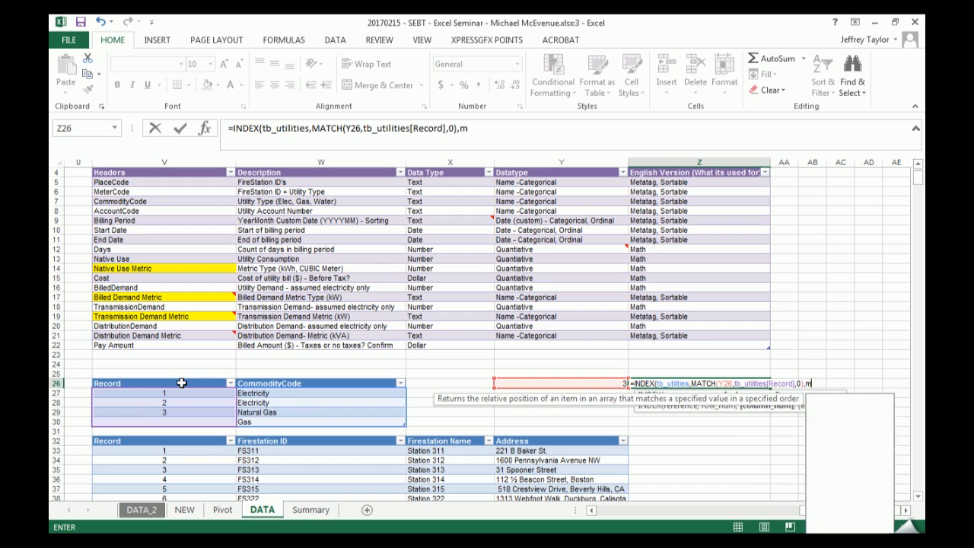
- Complete the INDEX formula in Z26 with MATCH(tb_utilities[[#Headers],[Commodity Code]],tb_utilities[#Headers],0) as its column argument
key("Tab")
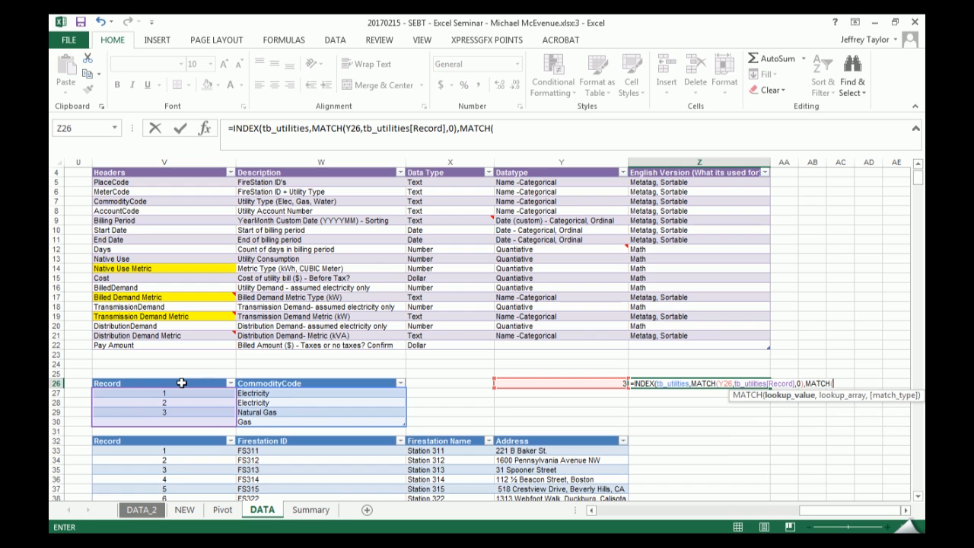
left_click(287, 383)
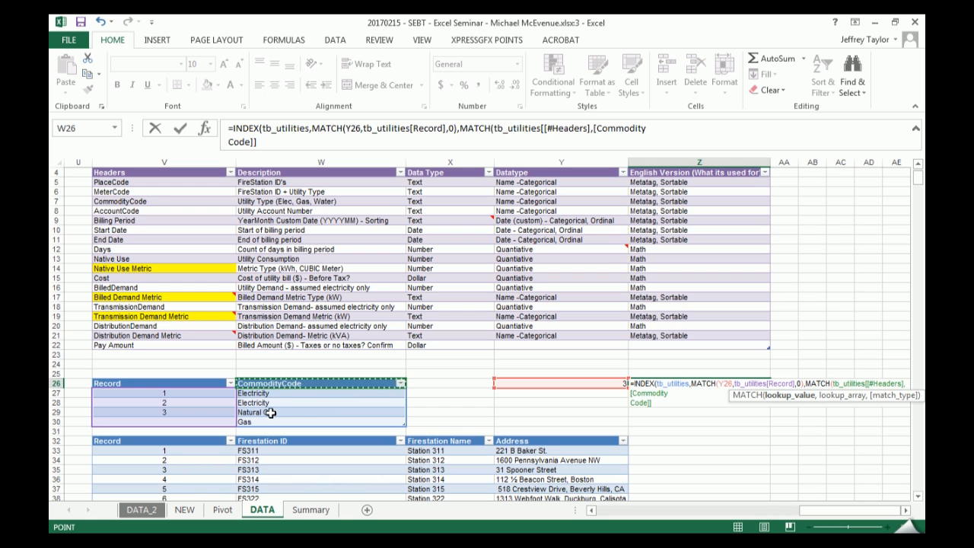
type(",")
left_click(96, 384)
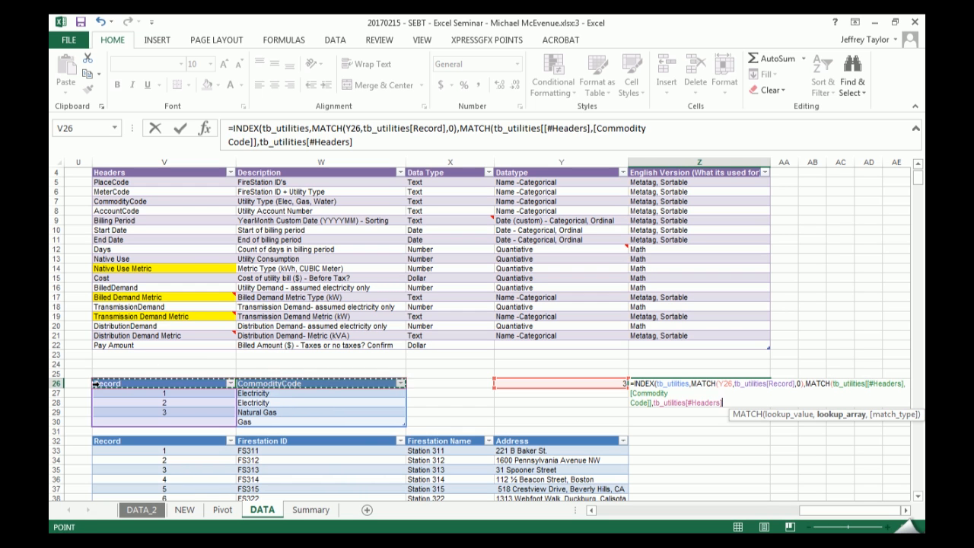
type(",0")
key("Return")
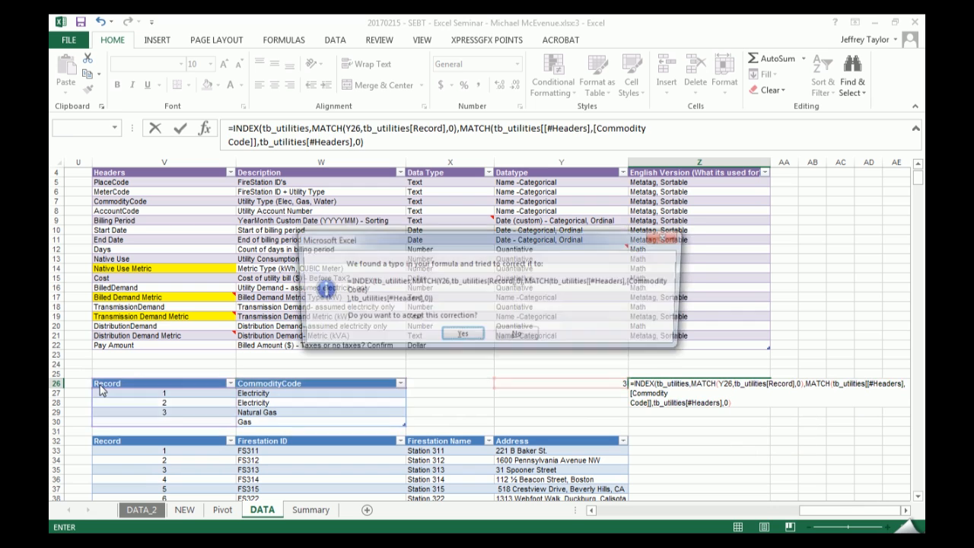
key("Return")
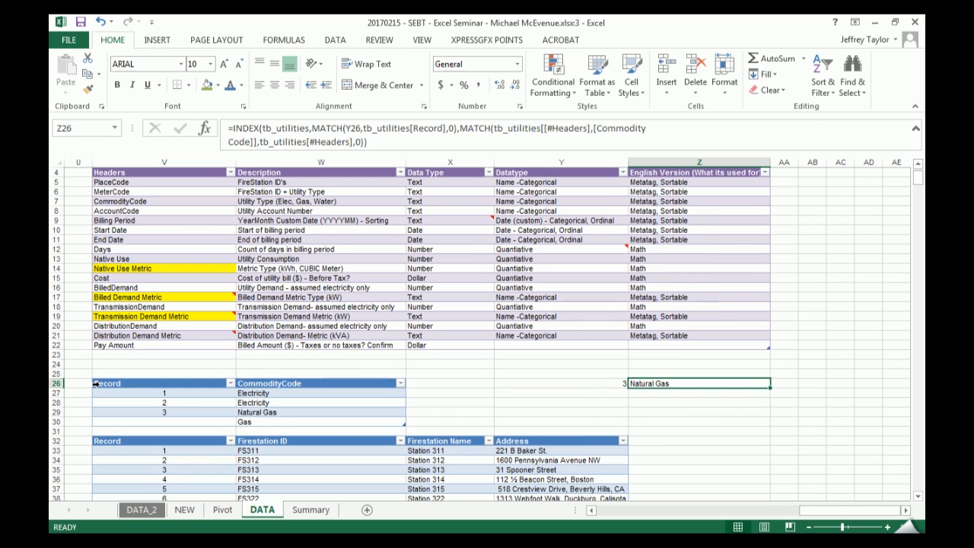
- Test the lookup by setting the record number in Y26 to 1 and after that to 2
key("Left")
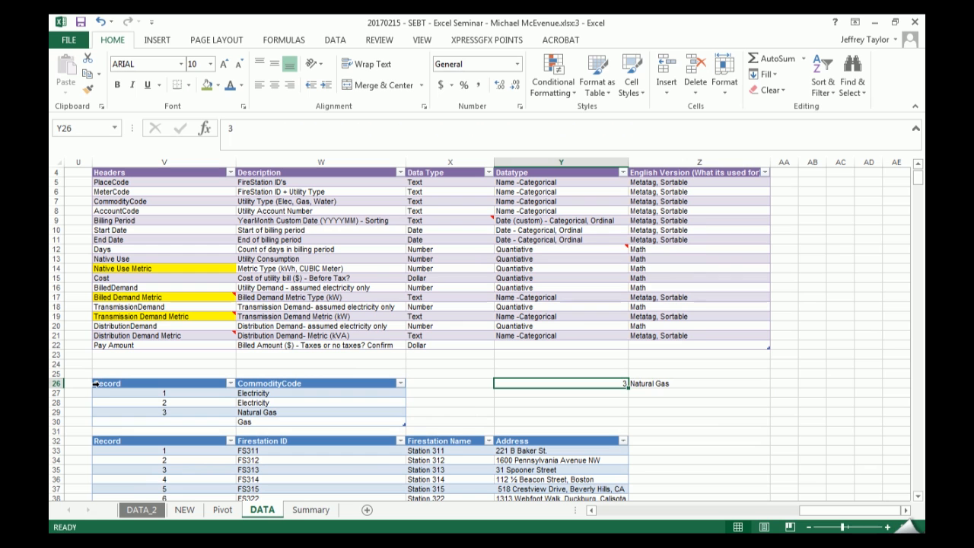
type("1")
key("ctrl+Return")
type("2")
key("ctrl+Return")
- Change the CommodityCode of record 2 in tb_utilities to Electricity hydro and select the lookup cells Y26:Z26
double_click(340, 403)
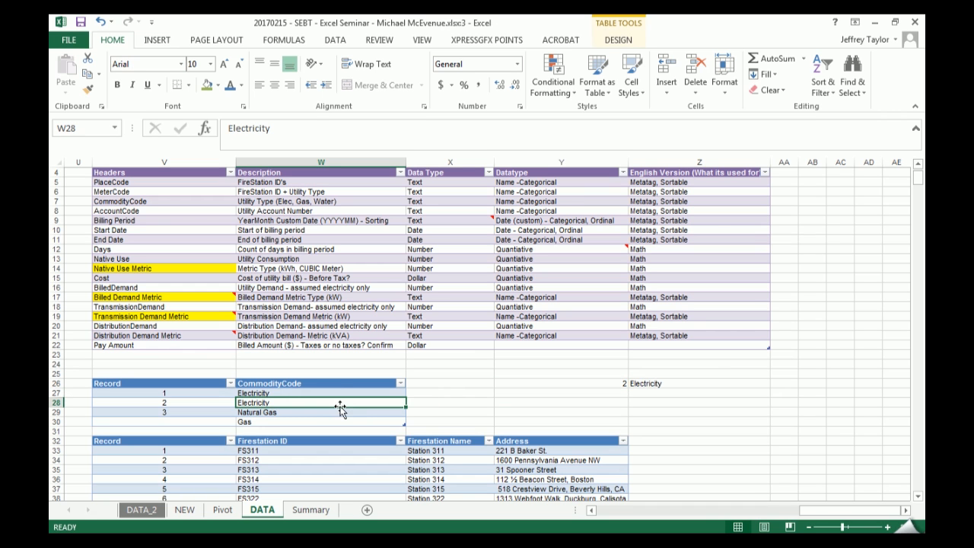
key("Return")
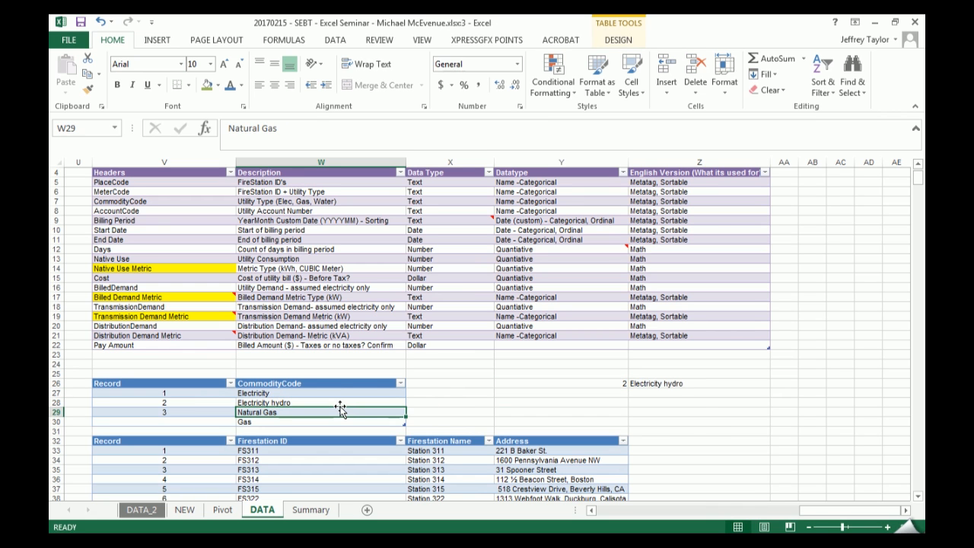
left_click_drag(622, 385, 677, 385)
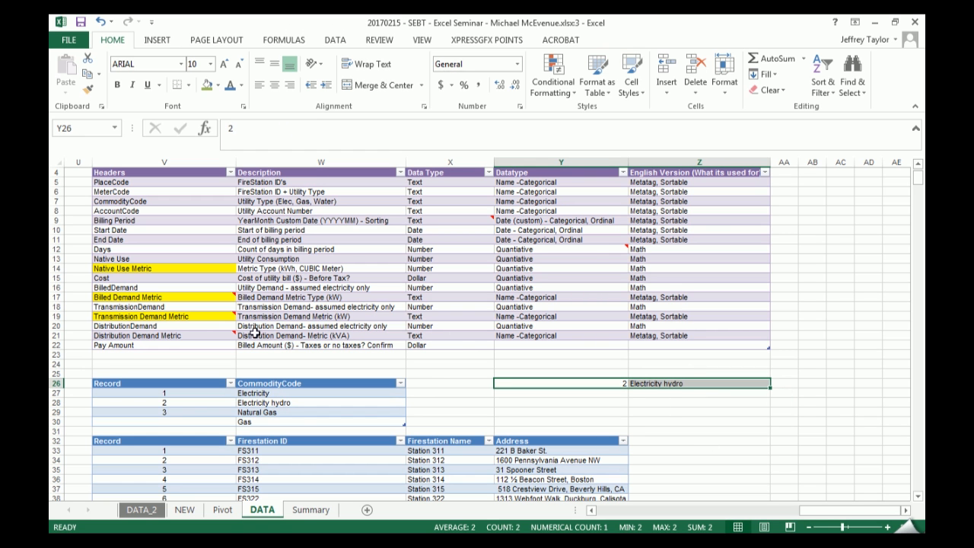
- Examine the INDEX/MATCH formula in D6 of the billing table's CommodityCode column and the tb_utilities ranges it references
left_click_drag(848, 513, 597, 516)
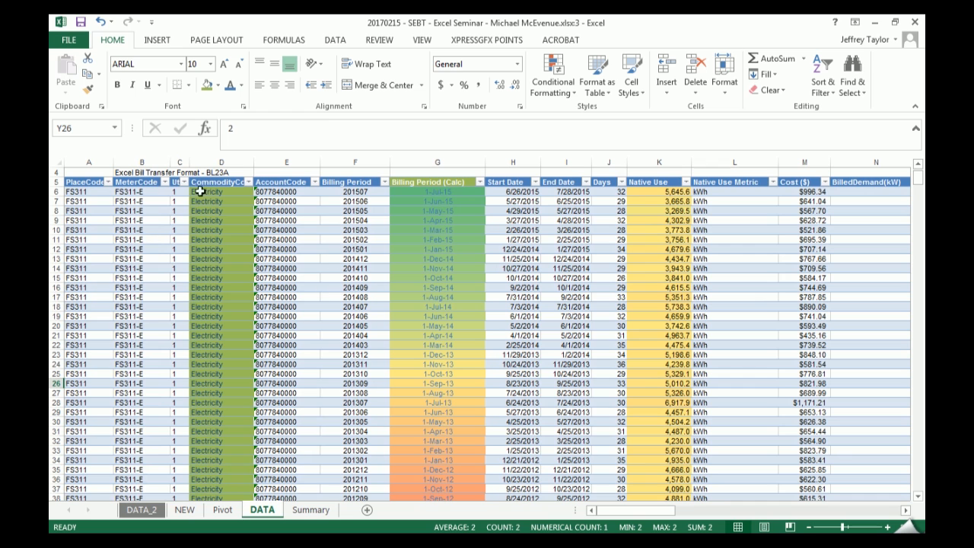
left_click(177, 192)
left_click_drag(177, 209, 173, 319)
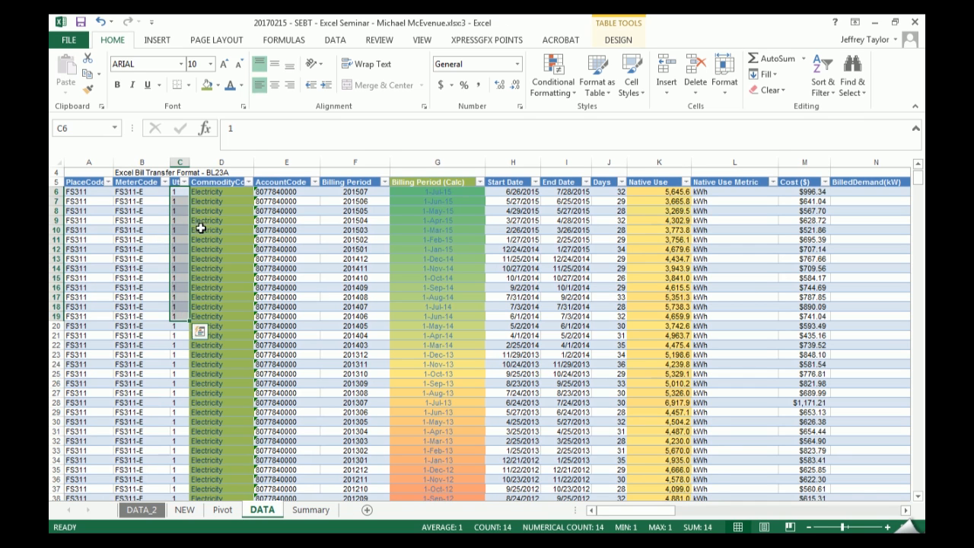
key("Right")
left_click(402, 147)
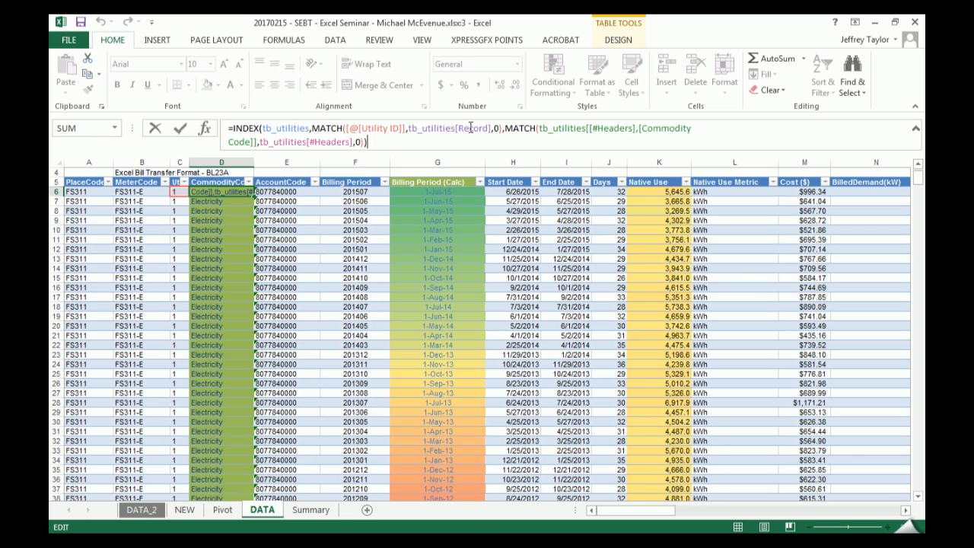
left_click_drag(655, 514, 858, 506)
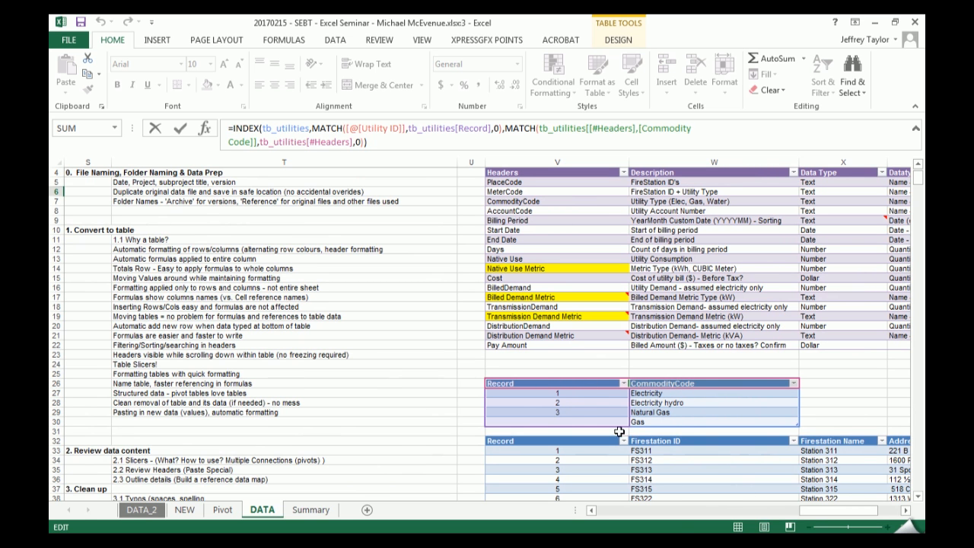
left_click_drag(805, 510, 601, 525)
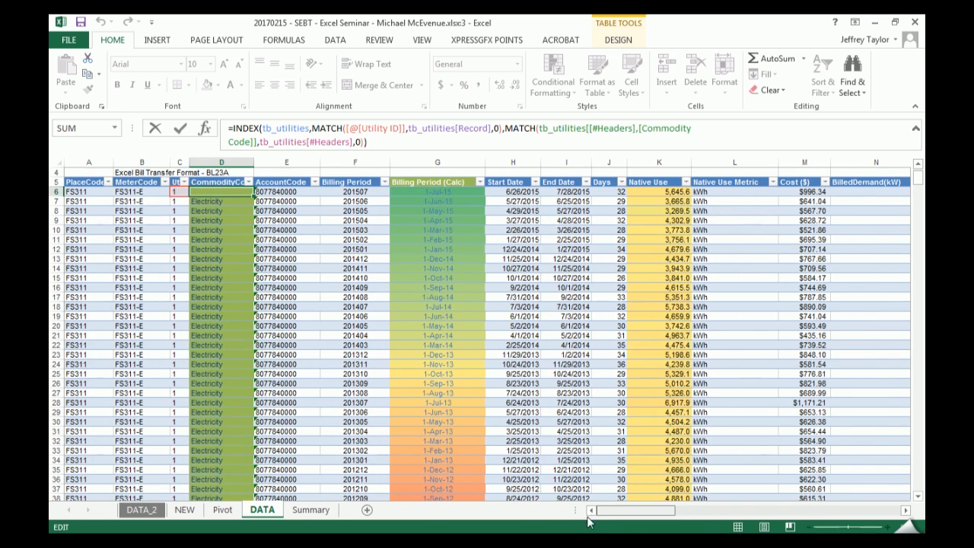
key("Return")
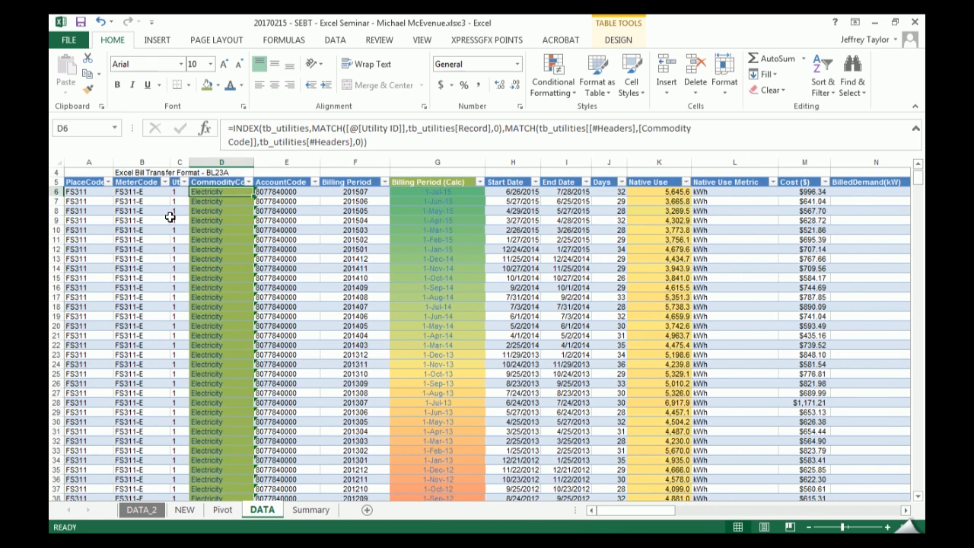
- Test the CommodityCode lookup by setting the Utility ID in C6 to 2 and back to 1
key("Left")
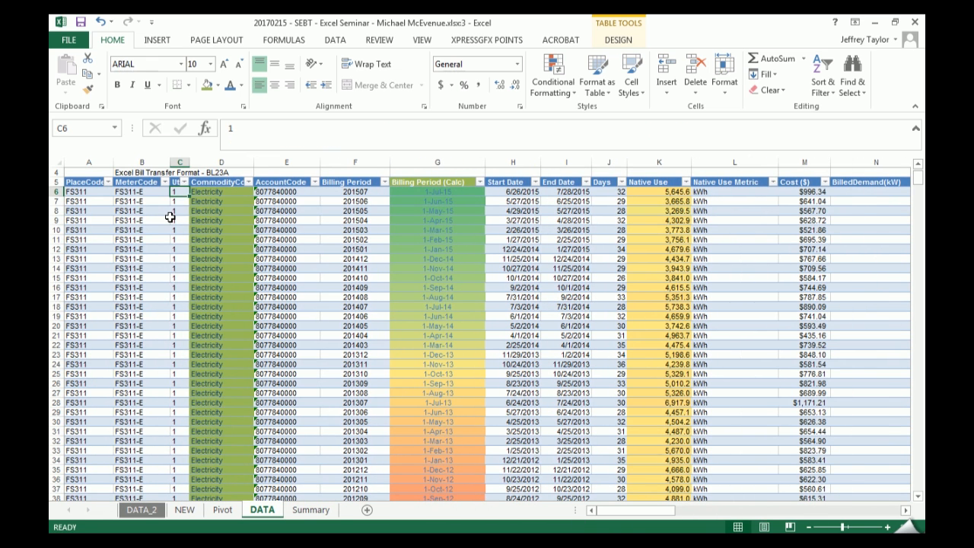
type("2")
key("Return")
key("Up")
type("1")
key("Return")
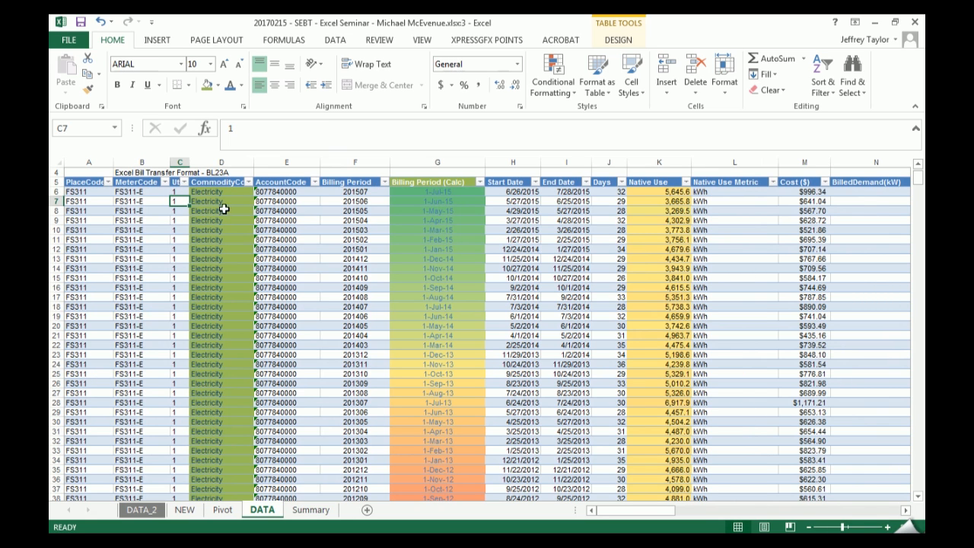
- Select D6:D15 in the CommodityCode column, and change the CommodityCode of record 1 in tb_utilities to Elec
left_click_drag(213, 191, 209, 279)
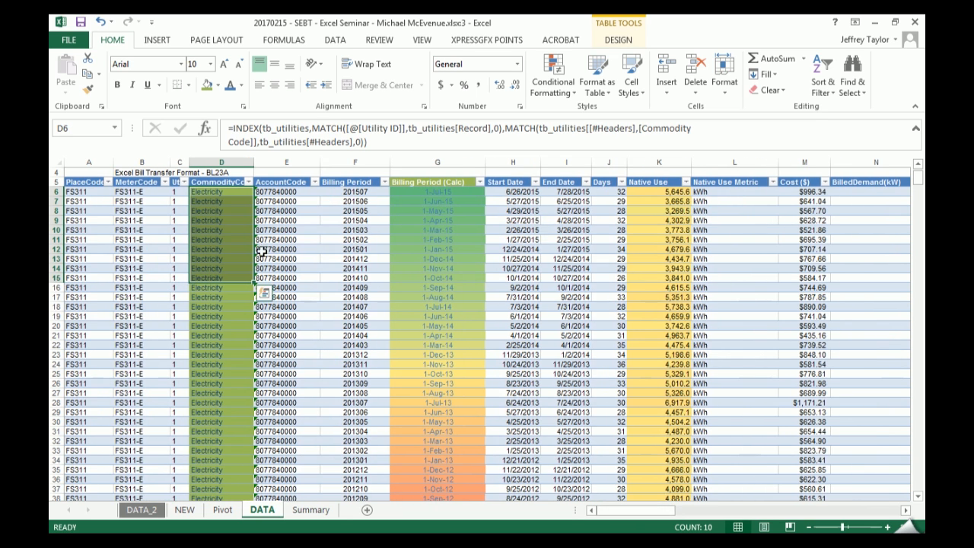
left_click_drag(659, 511, 736, 508)
left_click_drag(809, 506, 876, 506)
left_click(624, 393)
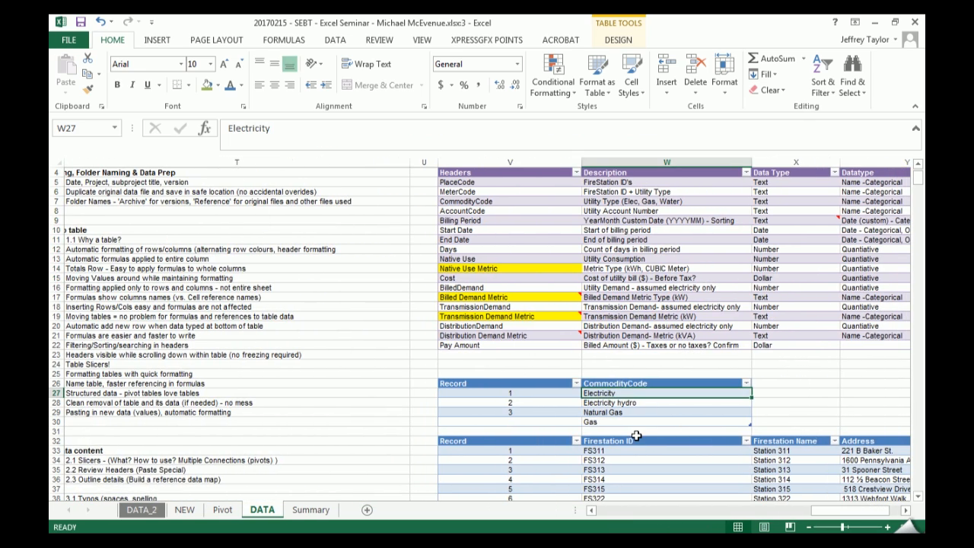
type("Elec")
key("BackSpace")
key("Return")
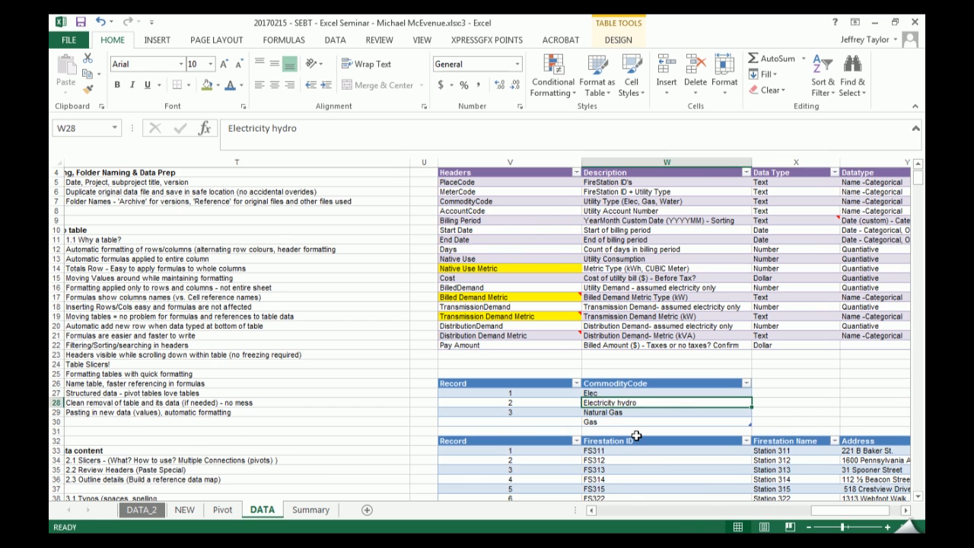
- Check the billing table's CommodityCode column by selecting all its data, and open the Summary sheet
left_click_drag(818, 506, 576, 511)
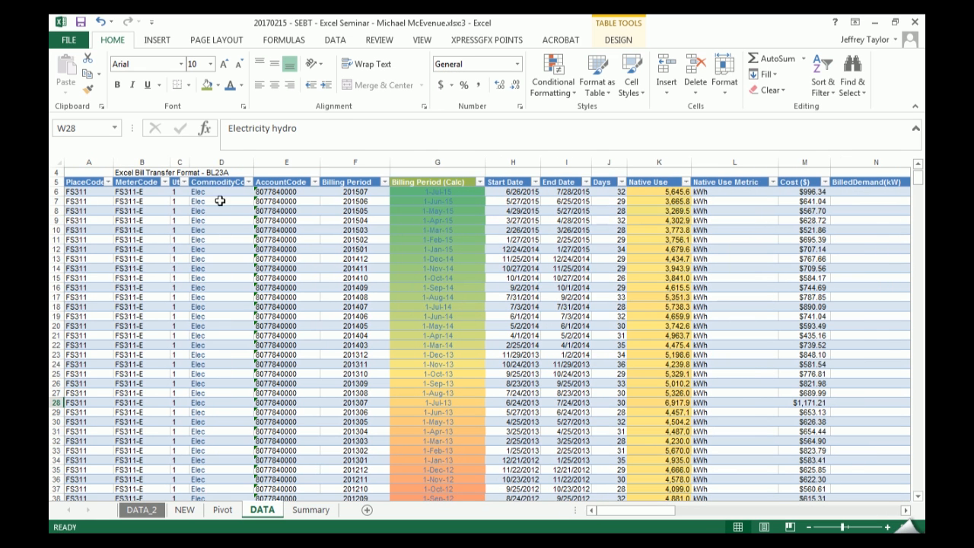
left_click(223, 177)
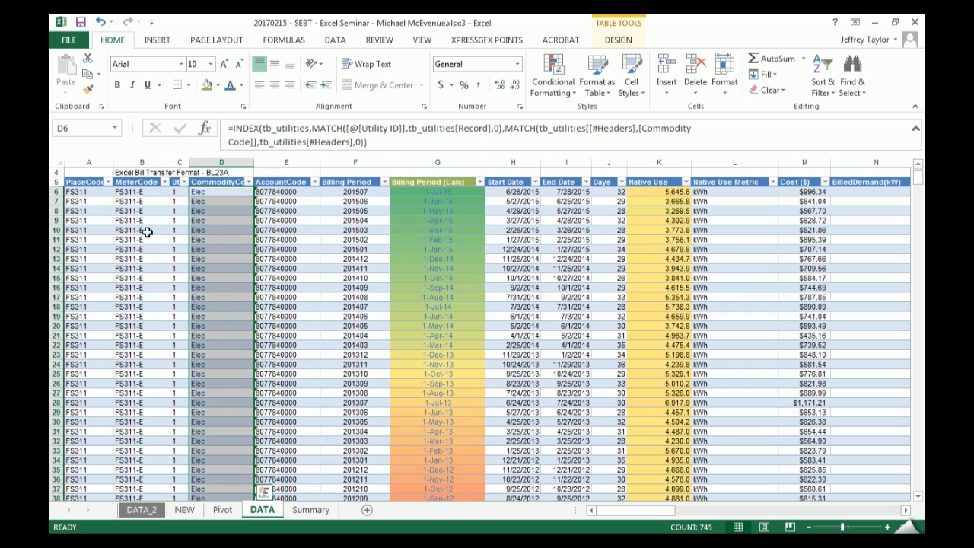
scroll(227, 244, "up", 1)
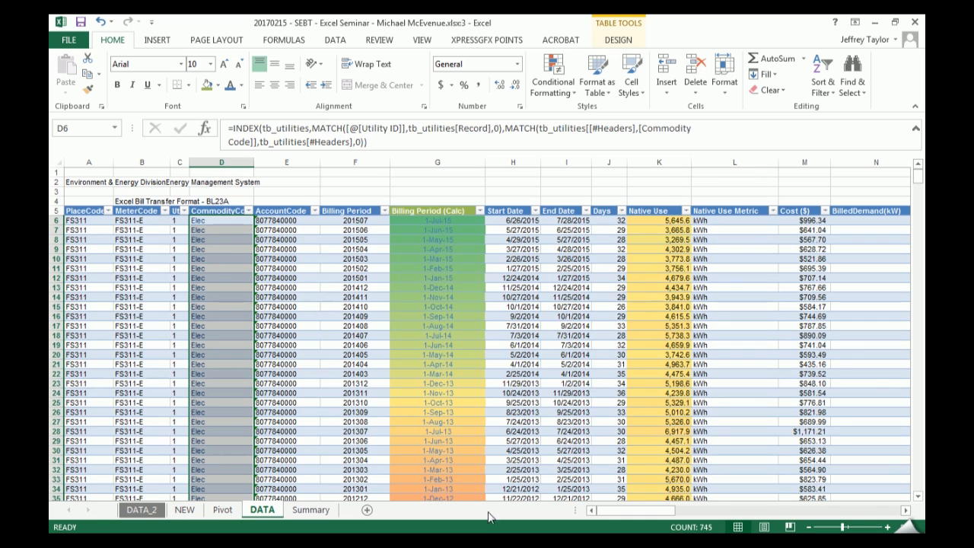
left_click(323, 509)
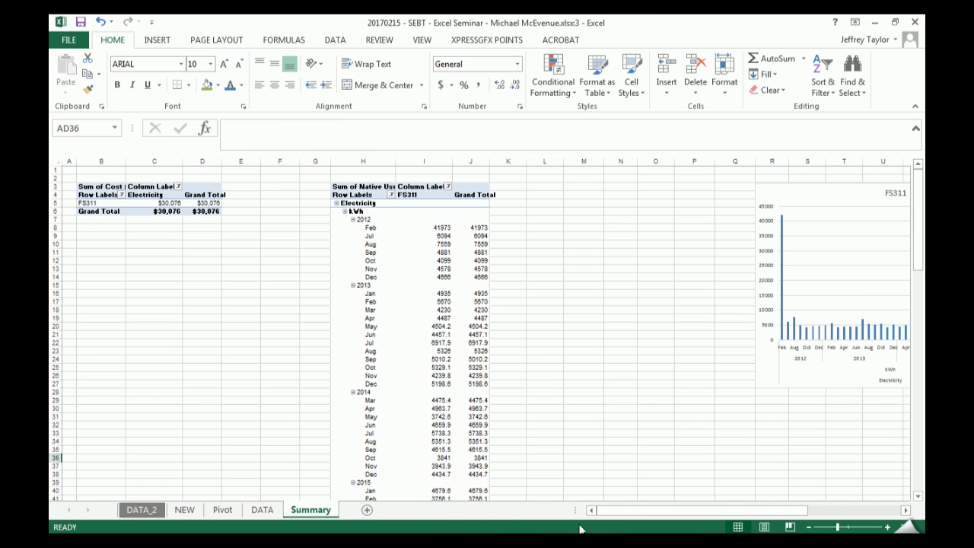